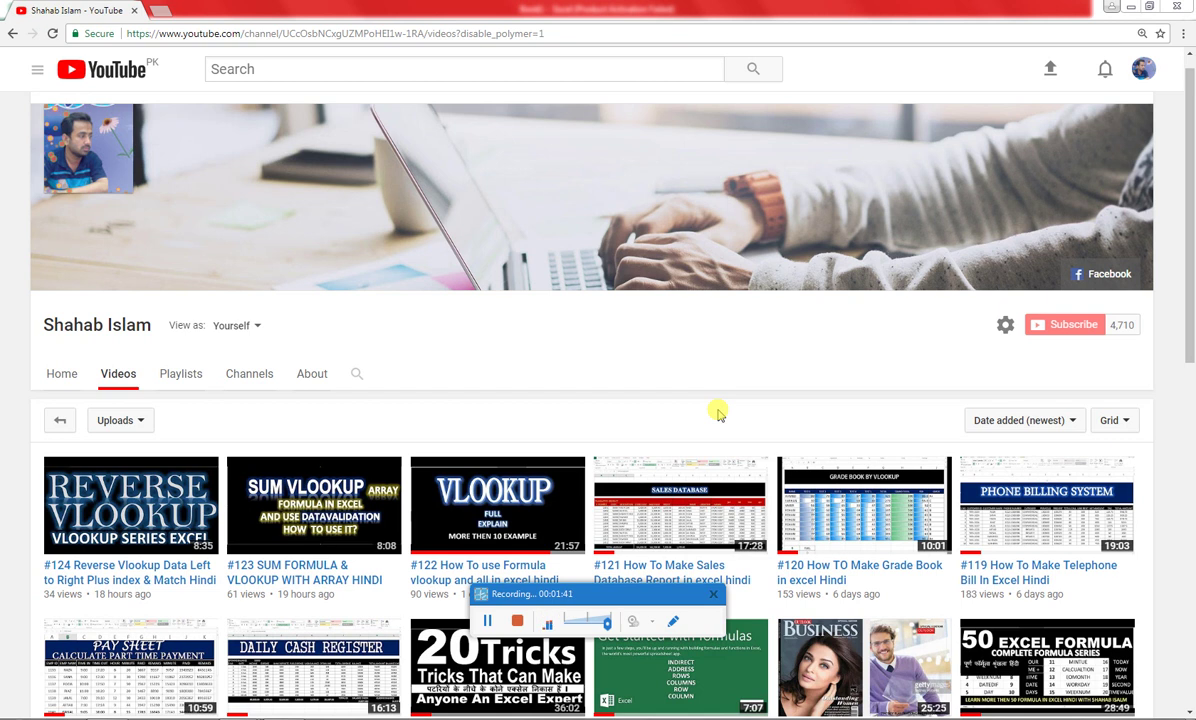
Run a Google search for 'rapid typing' in a fresh Chrome tab
left_click_drag(671, 596, 666, 717)
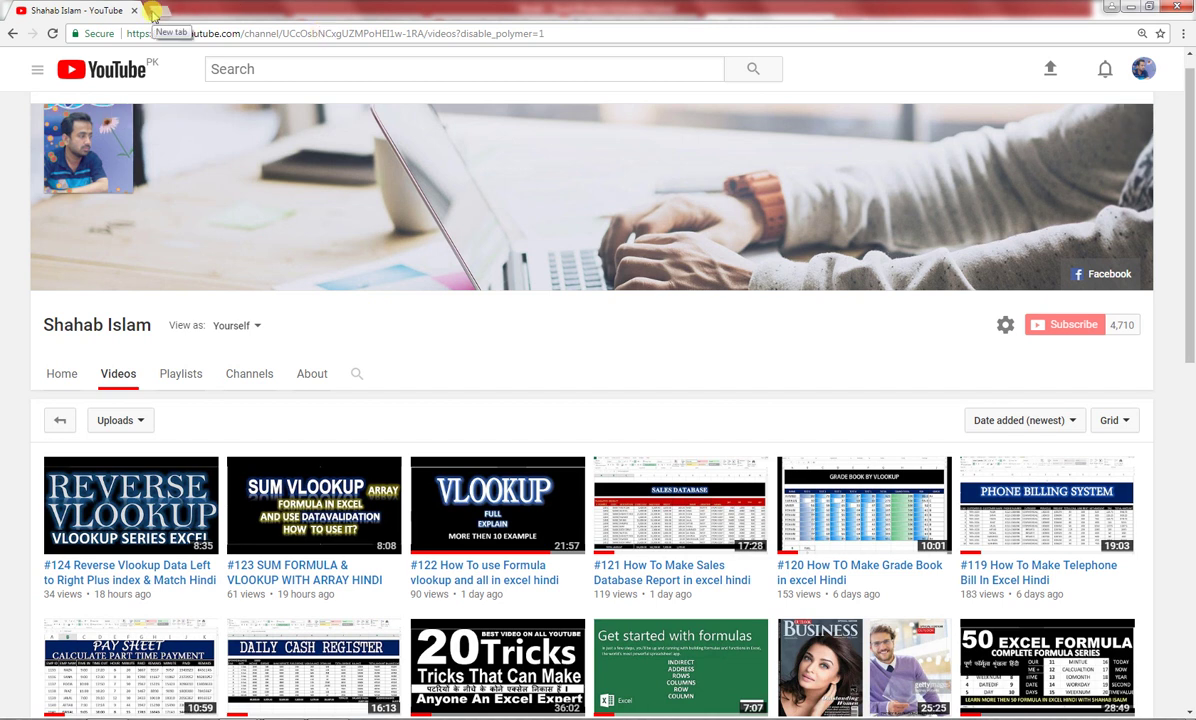
left_click(153, 12)
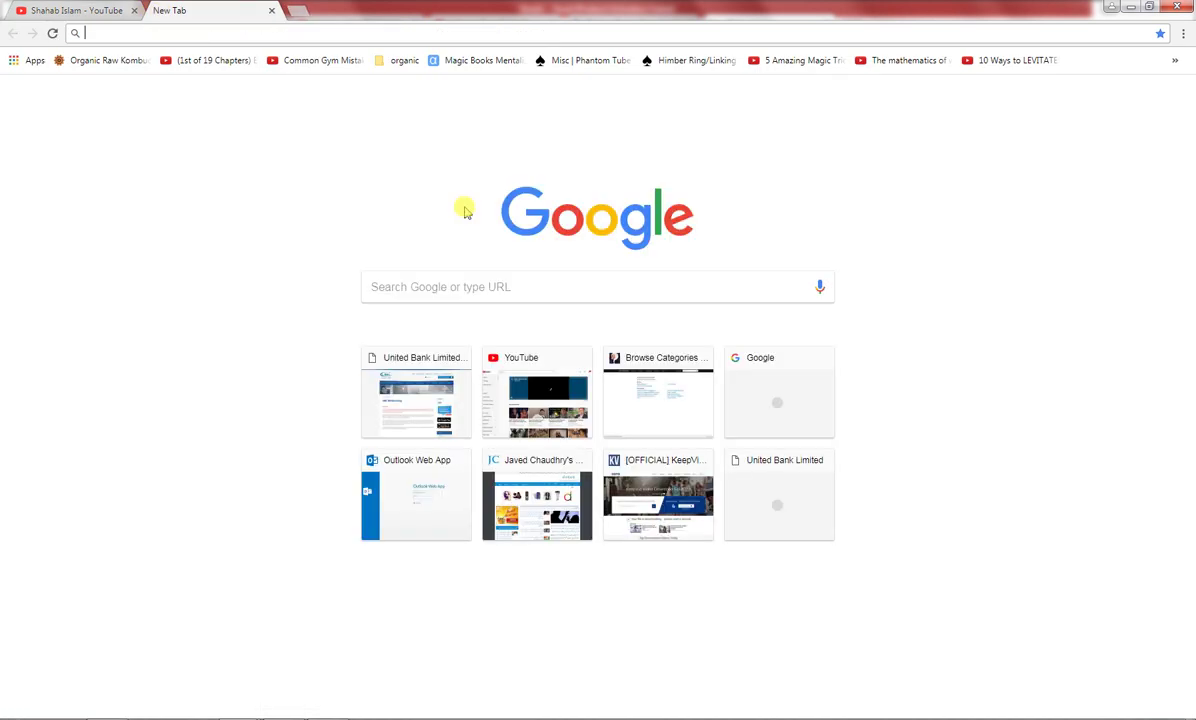
left_click(497, 291)
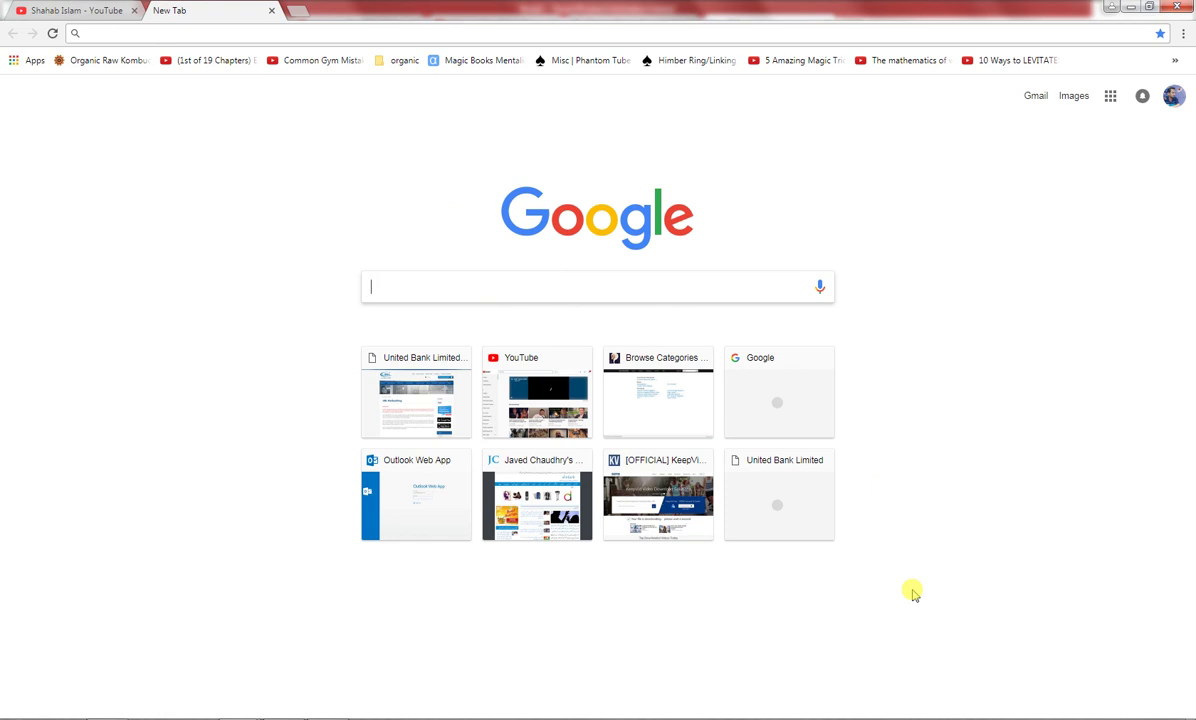
type("rapid typ")
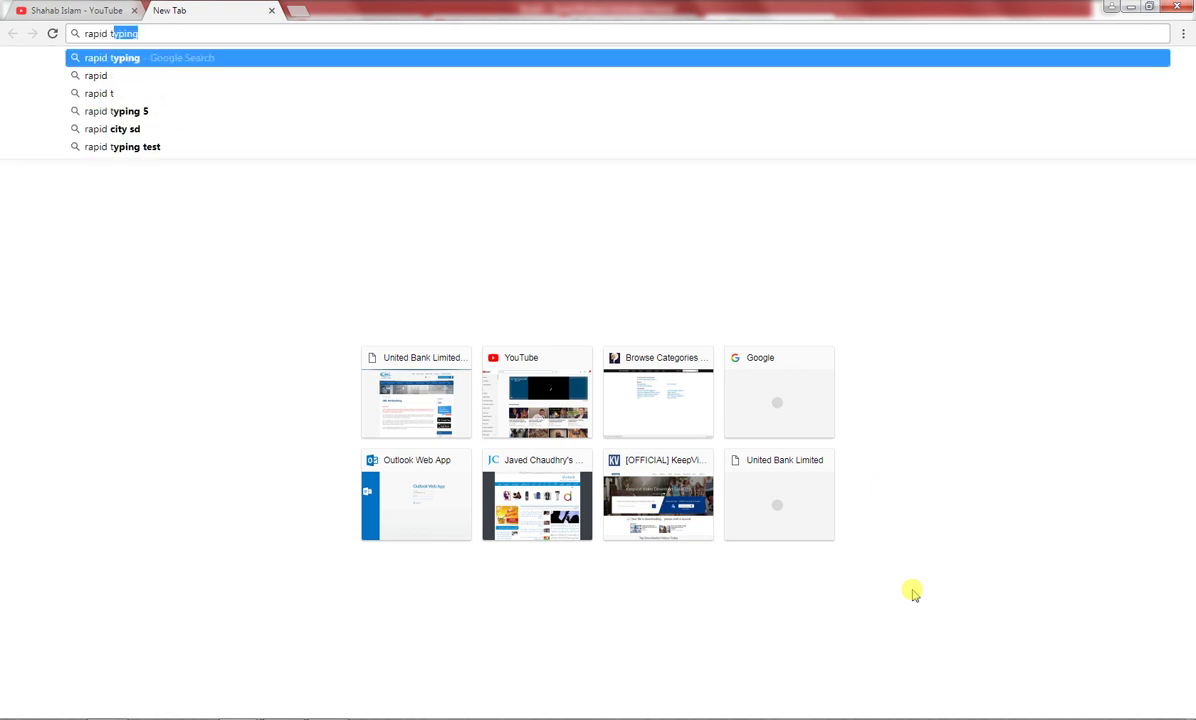
type("ing")
key("Return")
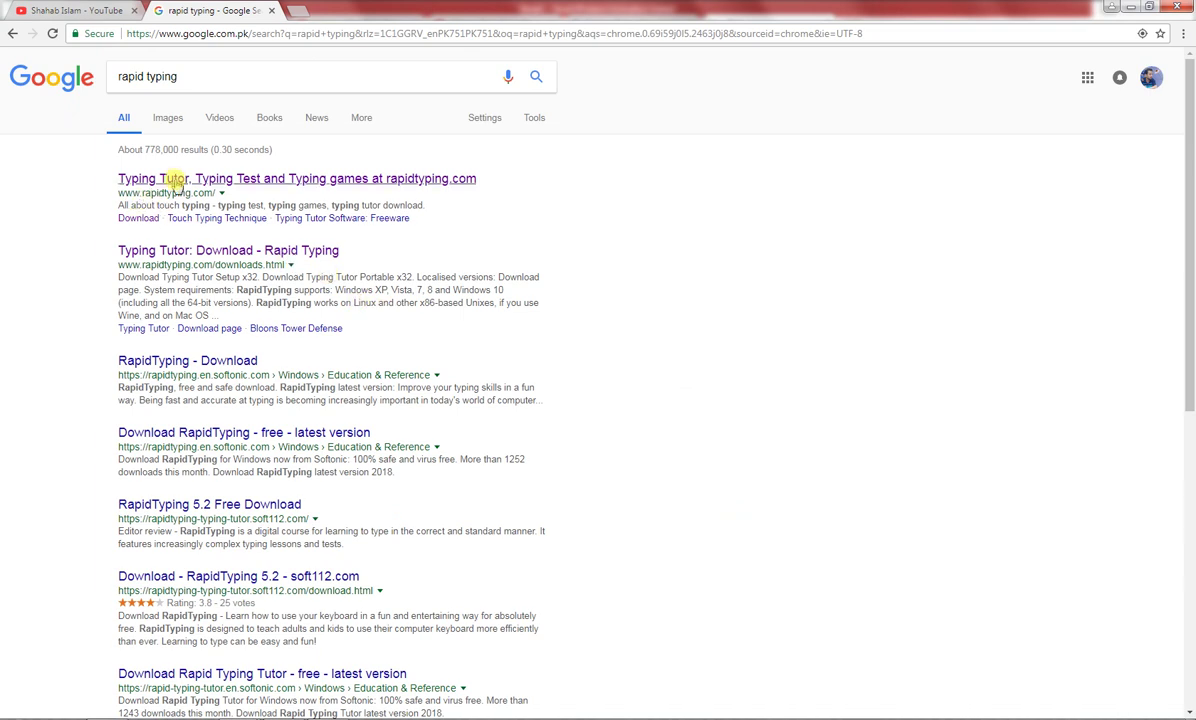
Go from the rapidtyping.com result to its RapidTyping 5.2 download page with x64 and x32 setups
left_click(174, 180)
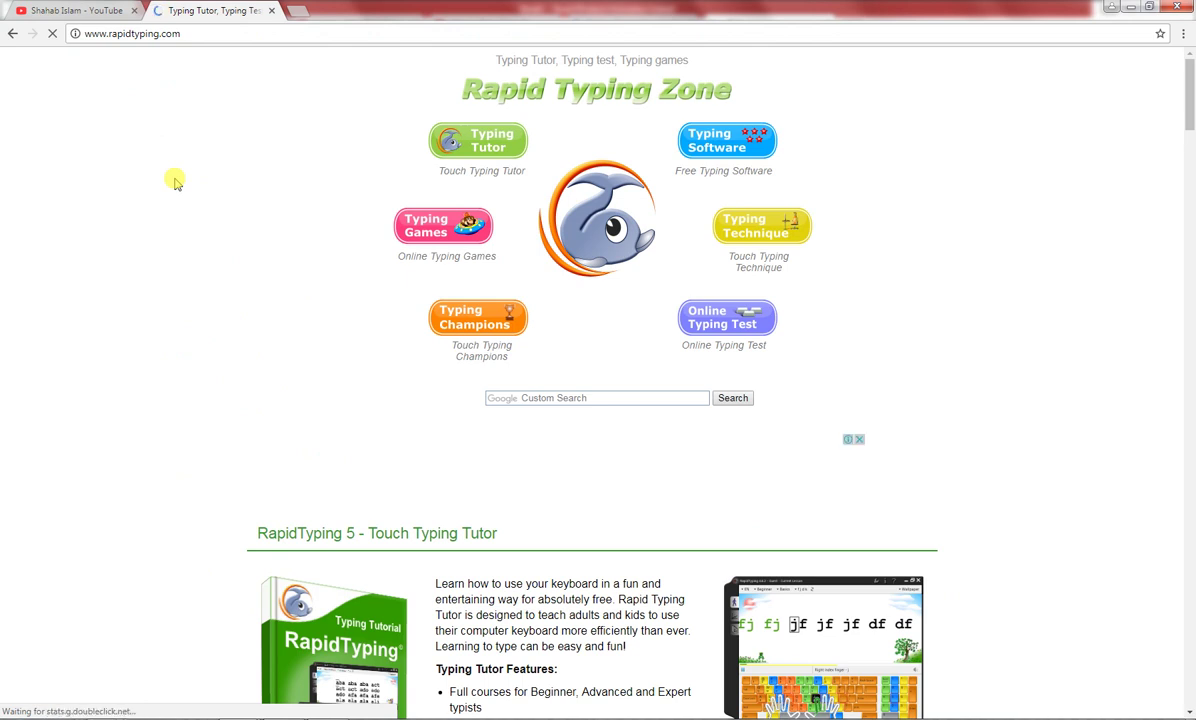
scroll(376, 320, "down", 2)
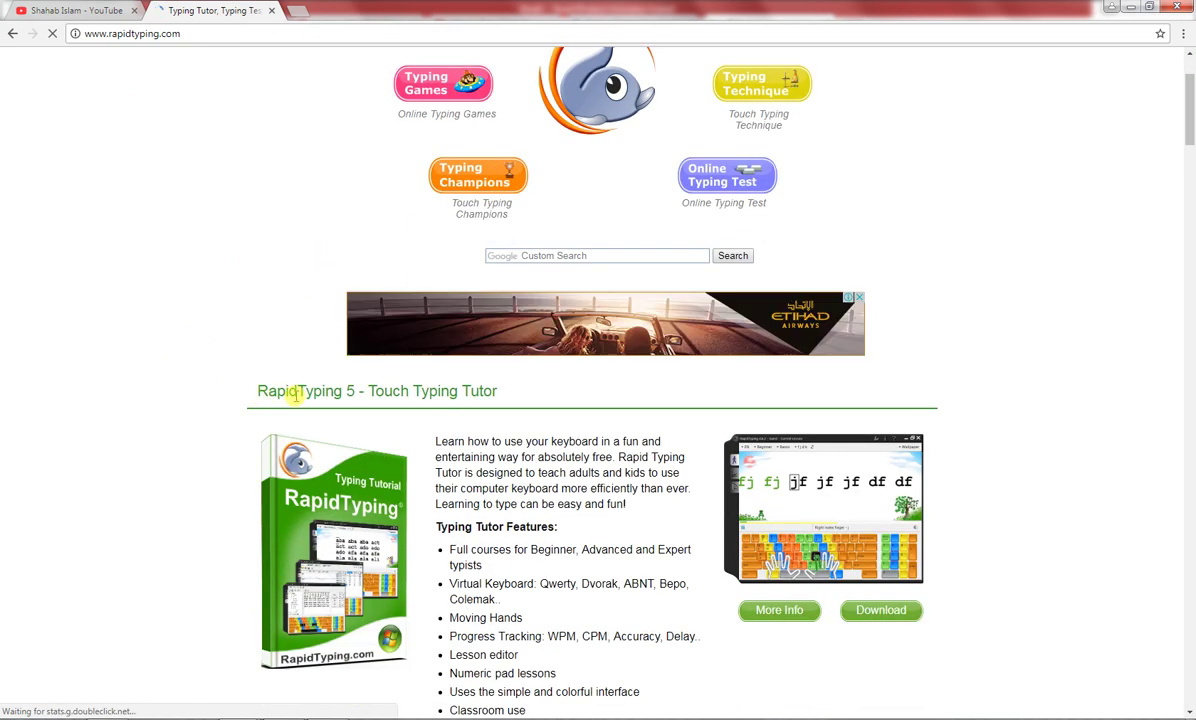
scroll(690, 450, "down", 1)
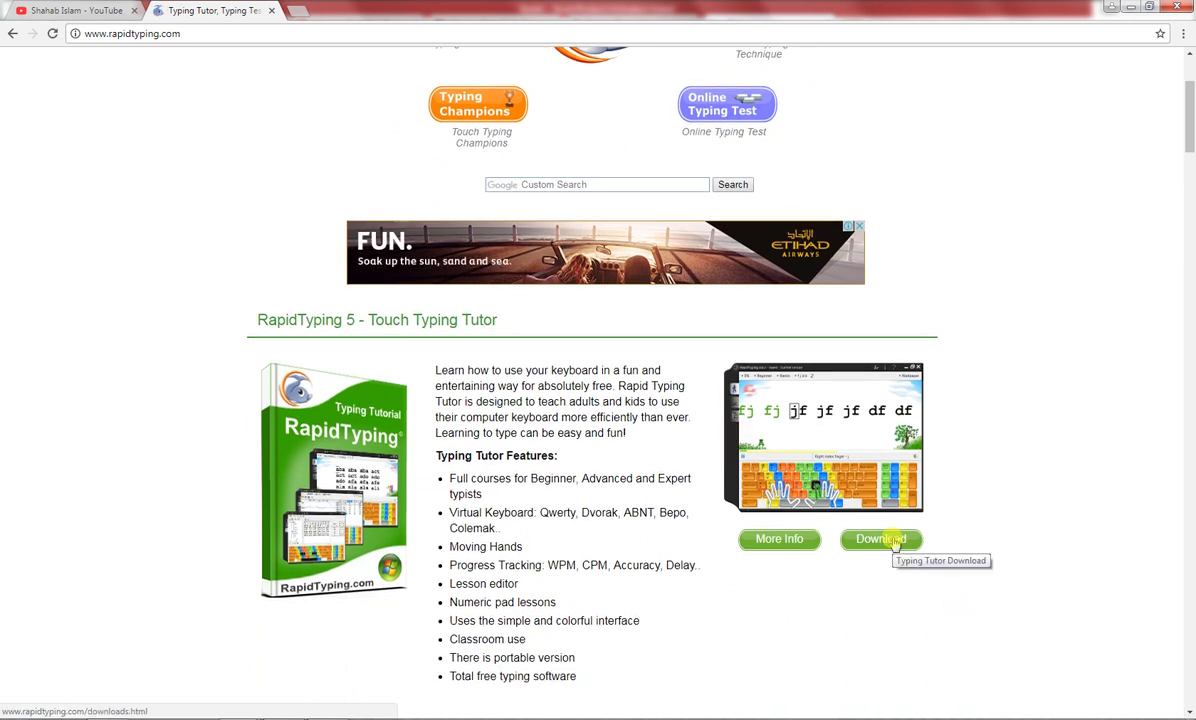
left_click(895, 541)
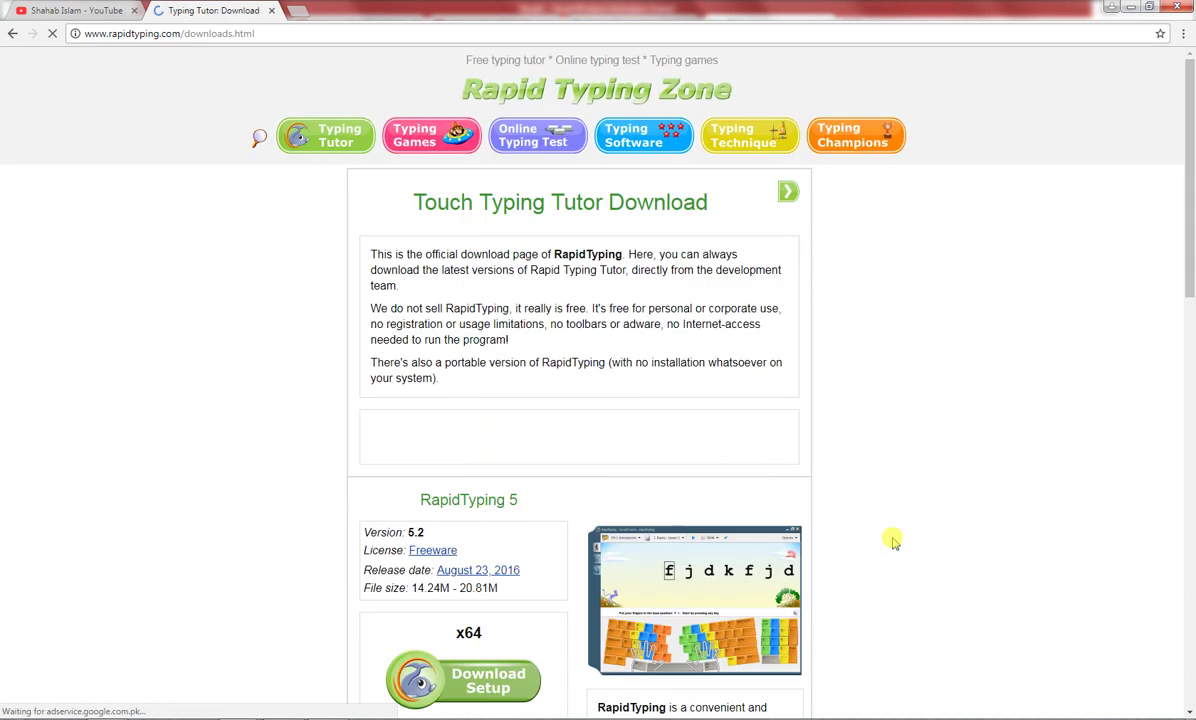
scroll(755, 538, "down", 3)
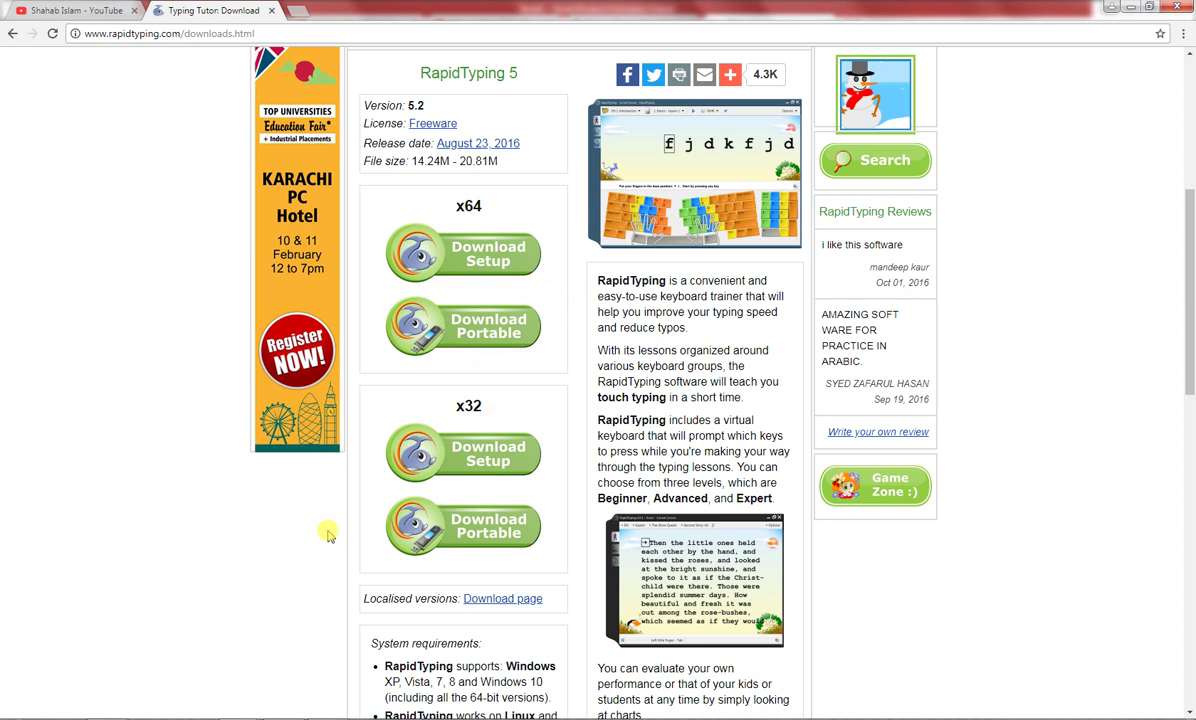
left_click(20, 714)
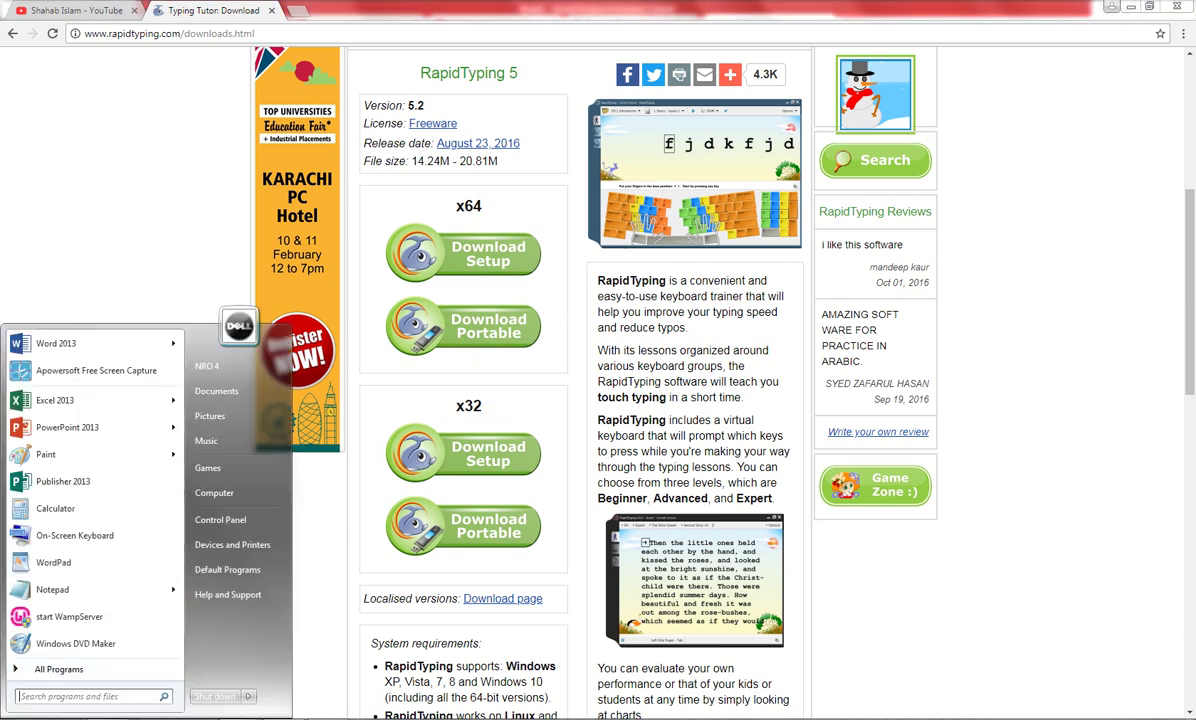
right_click(237, 498)
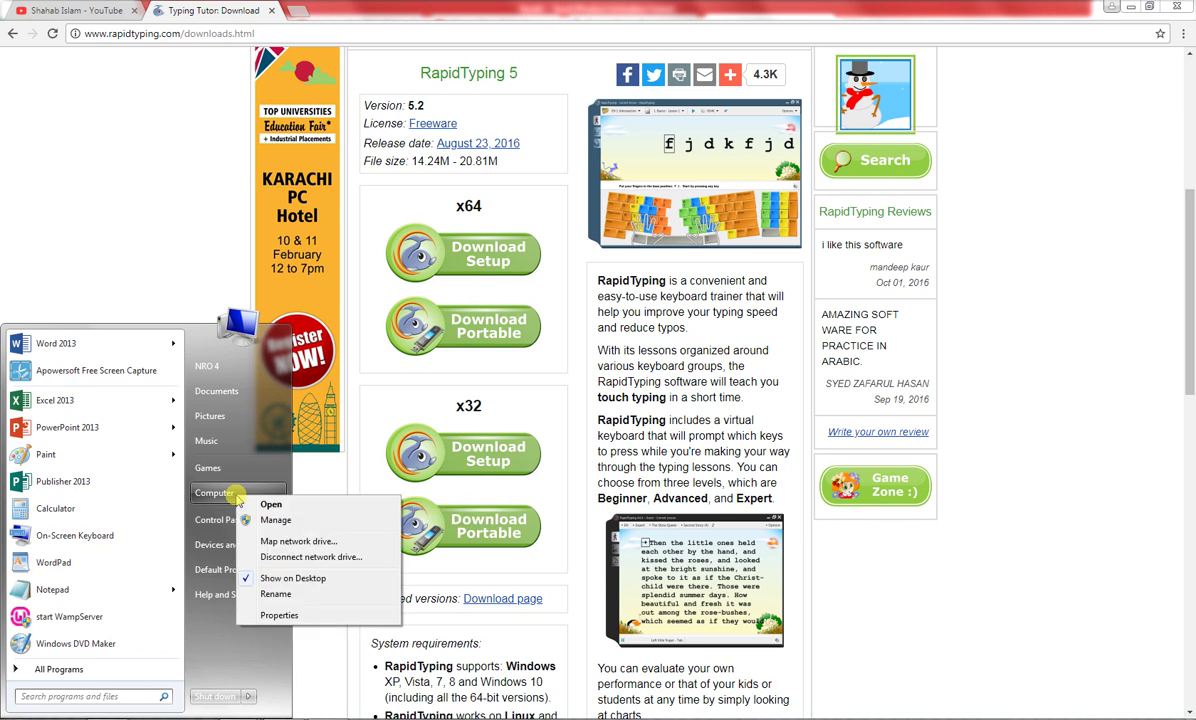
left_click(258, 610)
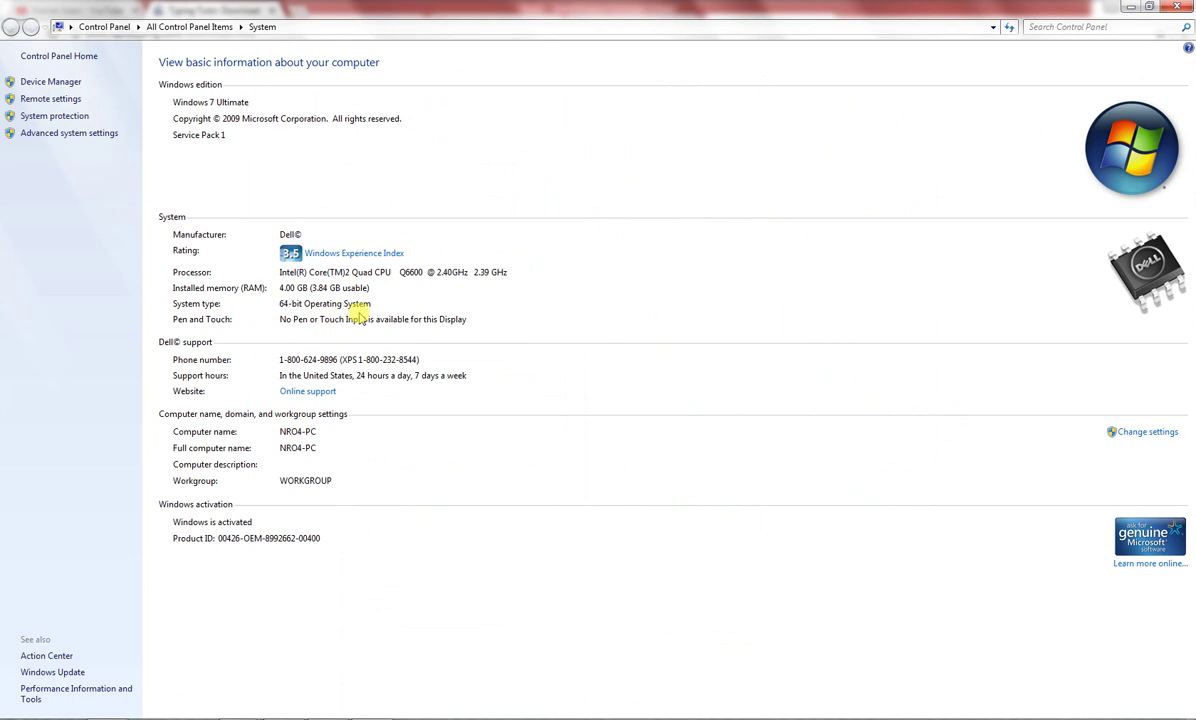
left_click(1172, 7)
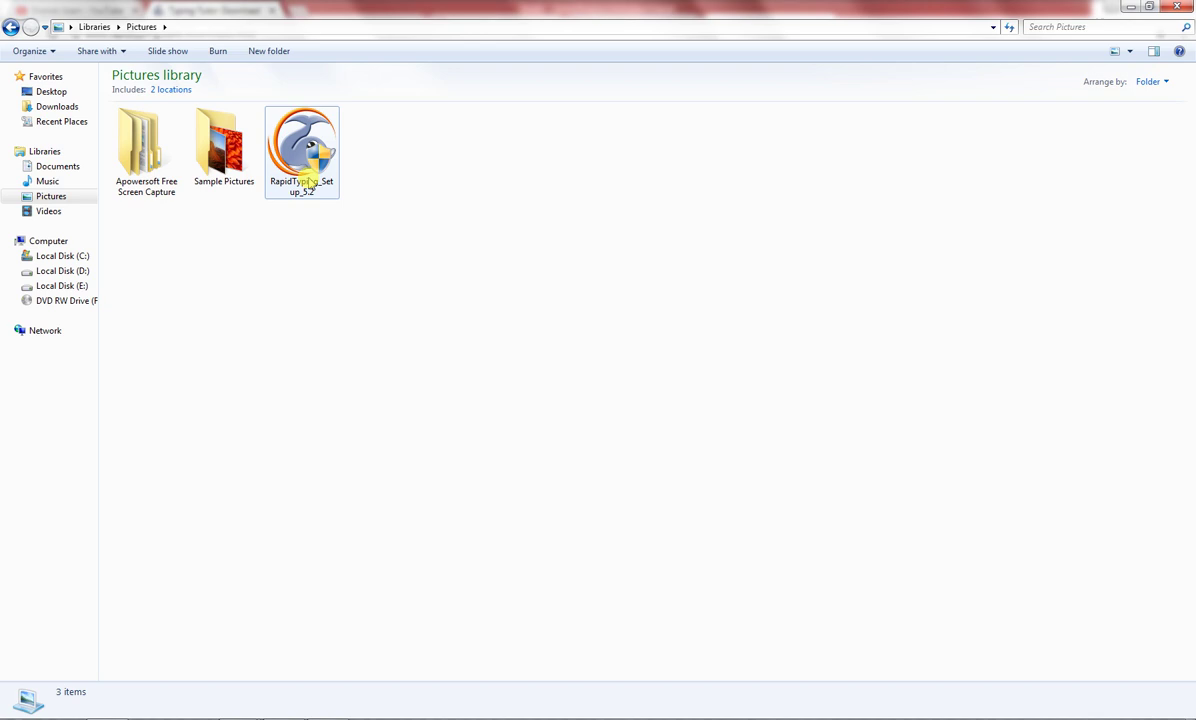
Launch RapidTyping_Setup_5.2 from the Pictures library using its right-click Open command
left_click(308, 183)
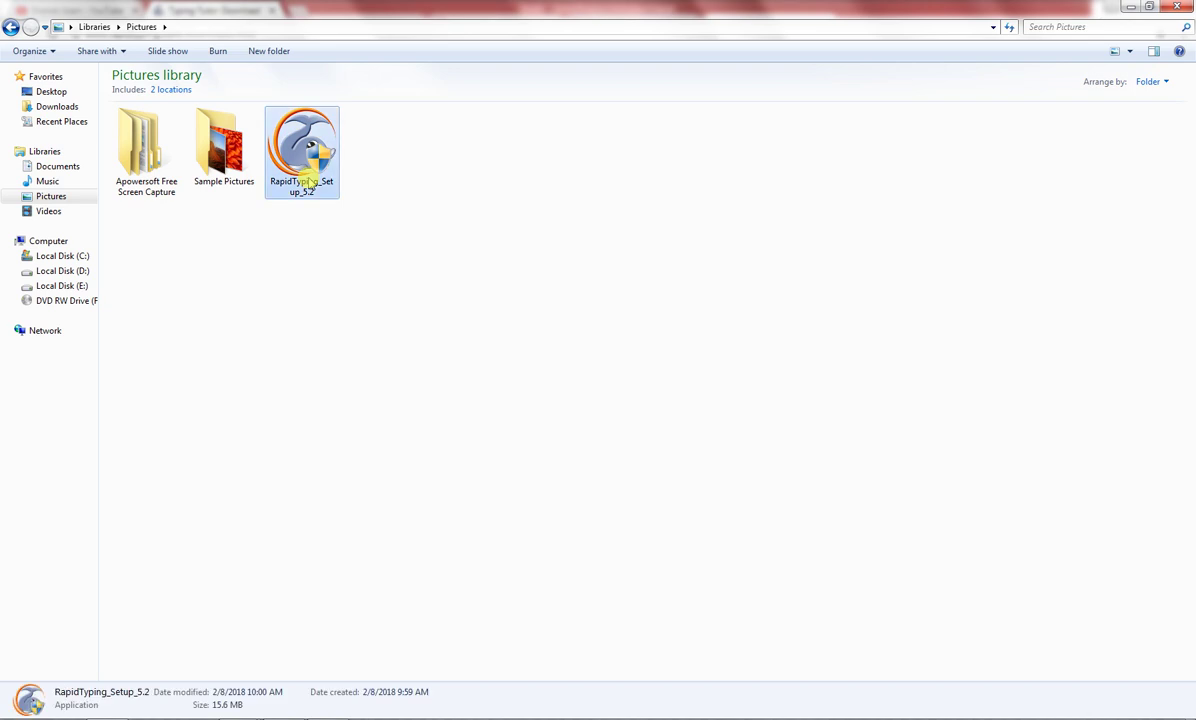
right_click(310, 180)
left_click(318, 186)
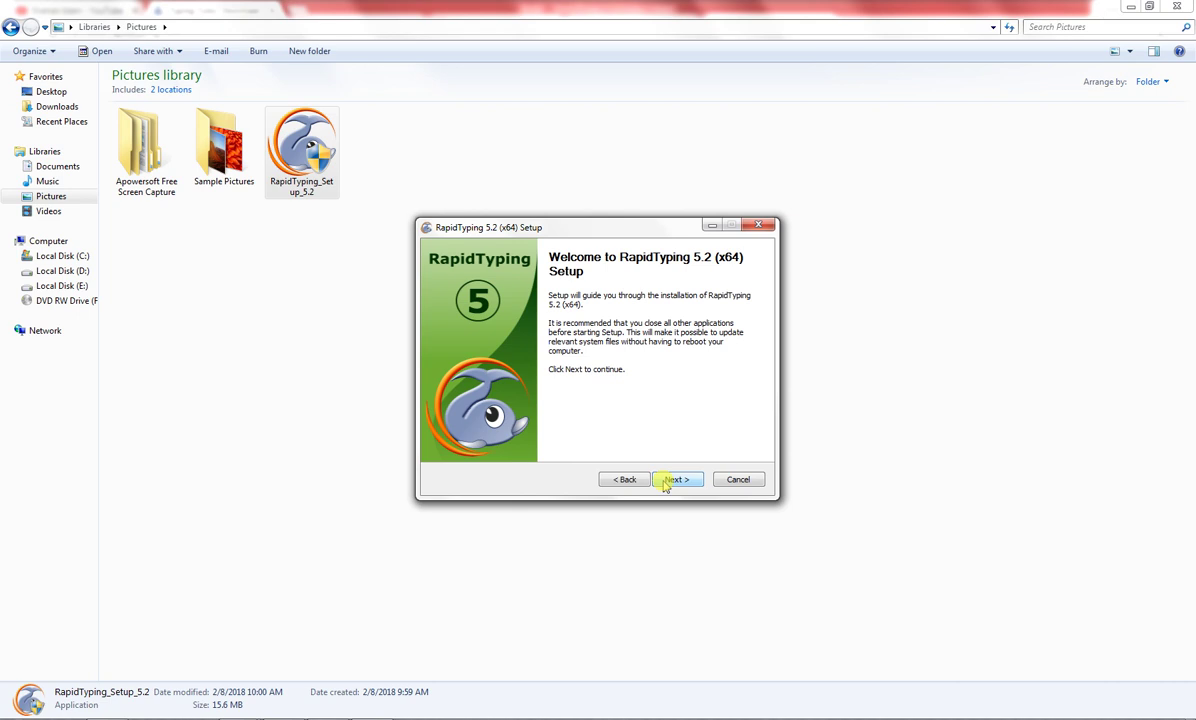
Pass the setup welcome page, agree to the licence, and accept the default install location
left_click(665, 482)
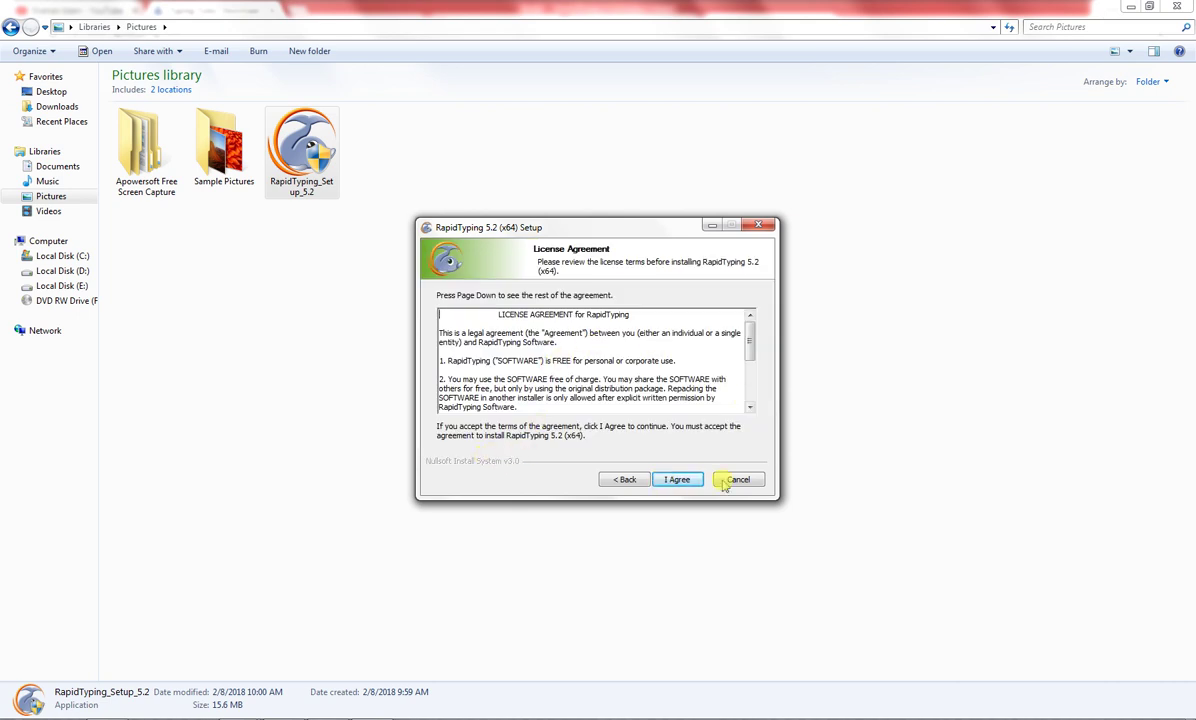
left_click(680, 482)
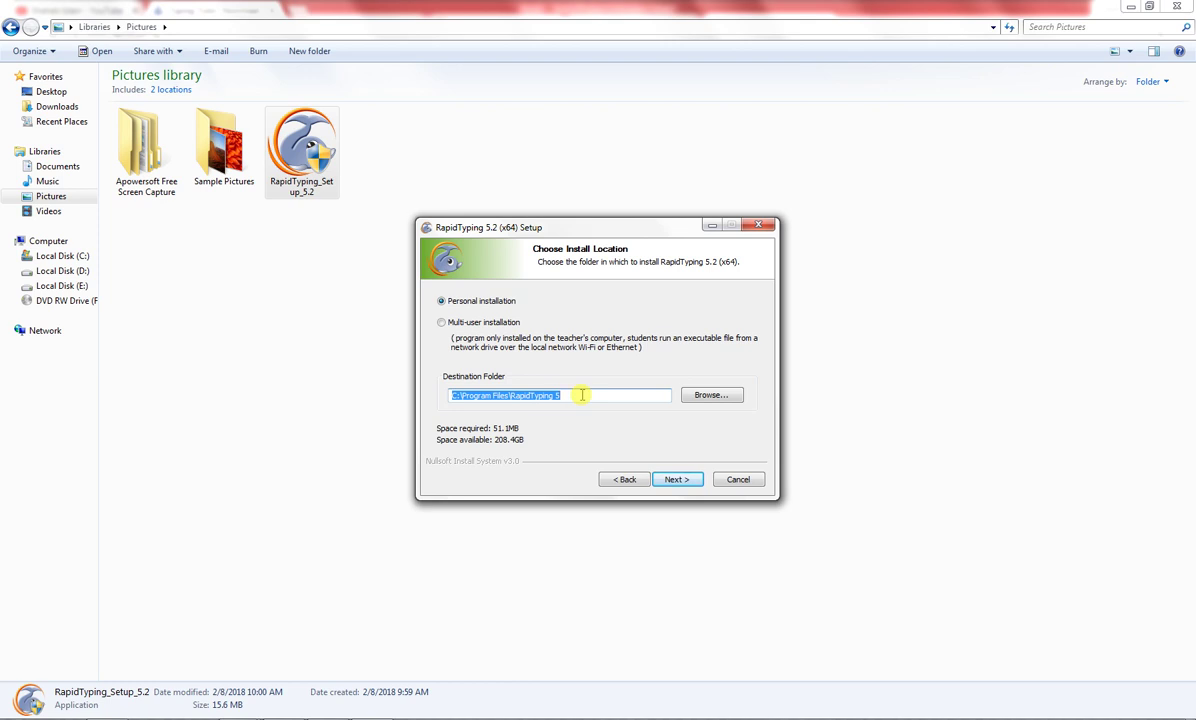
left_click(688, 483)
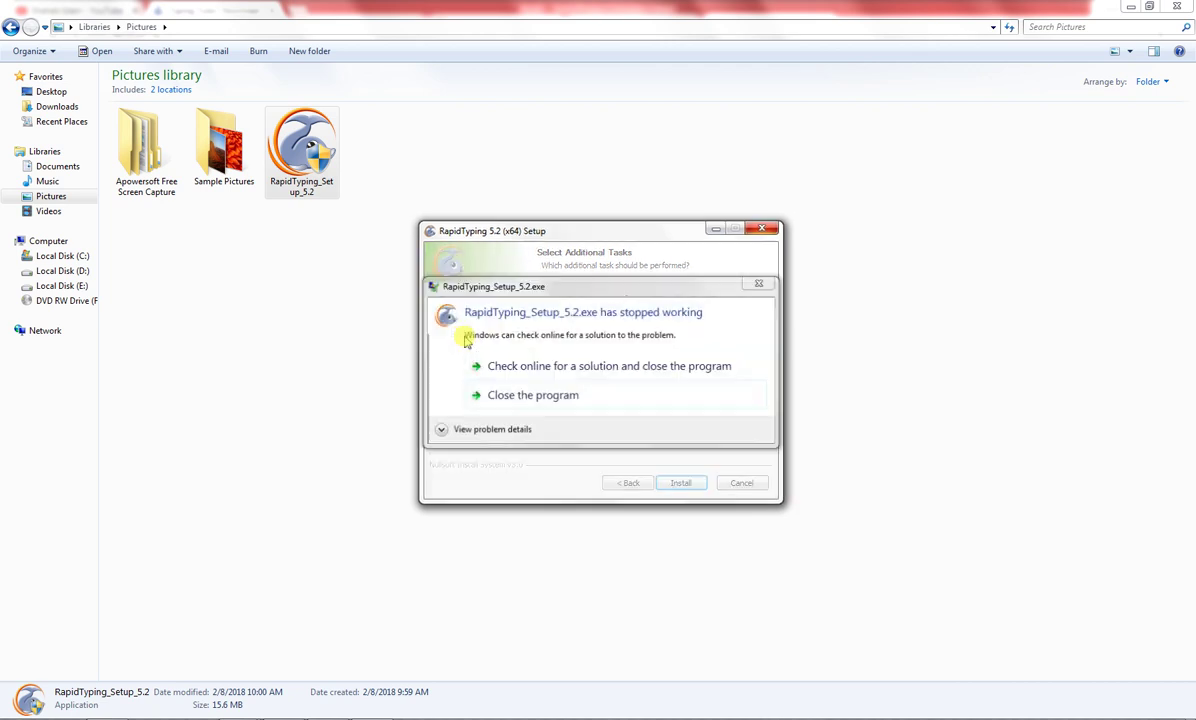
Dismiss the crash error and relaunch RapidTyping_Setup_5.2 from the Pictures library
left_click(760, 284)
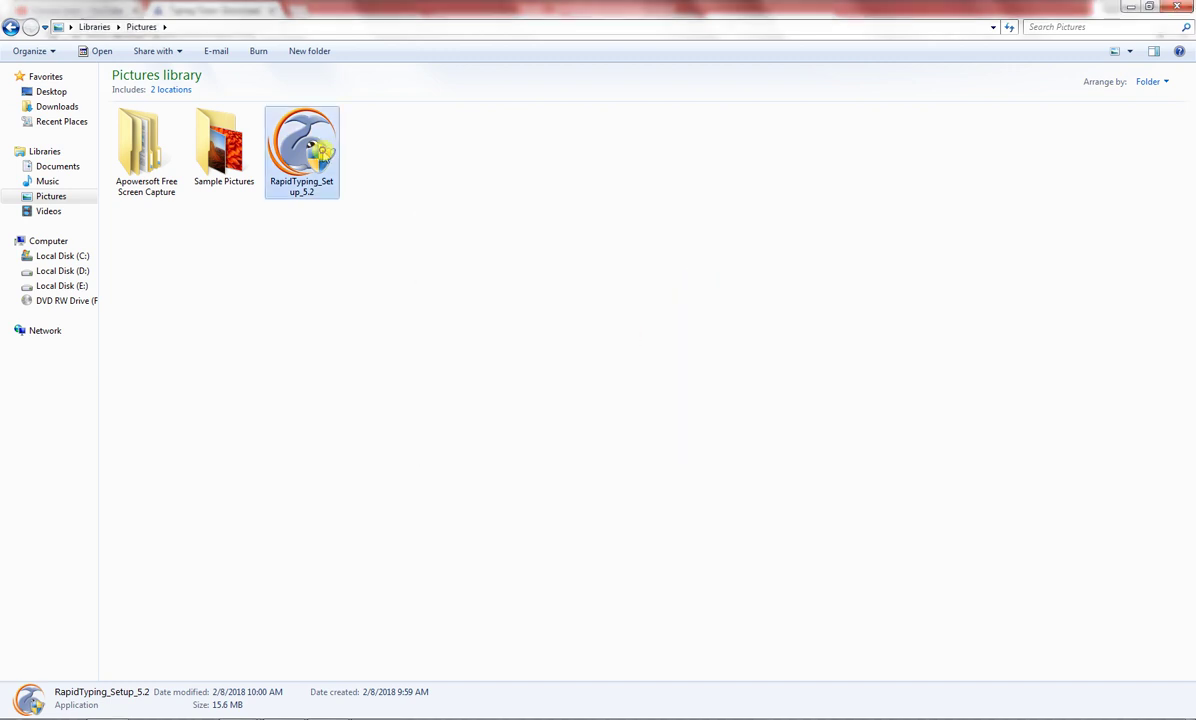
right_click(302, 142)
left_click(352, 158)
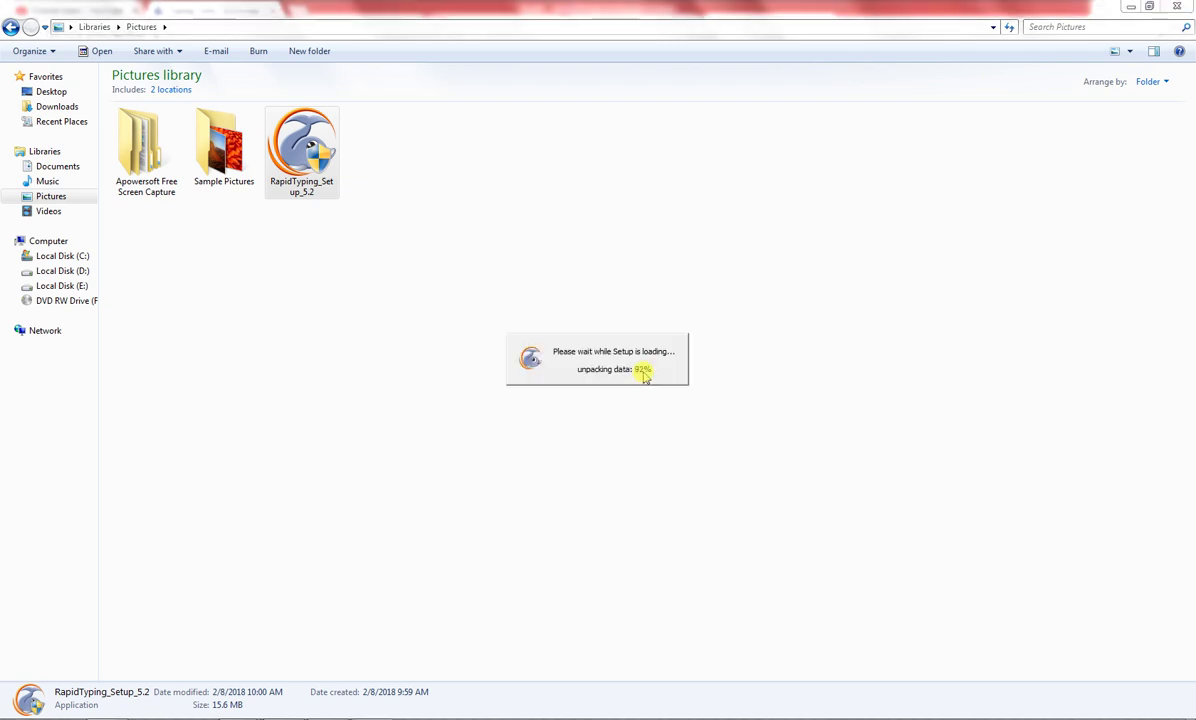
Accept licence and default location, untick Create a Desktop icon, and install RapidTyping 5.2
left_click(675, 480)
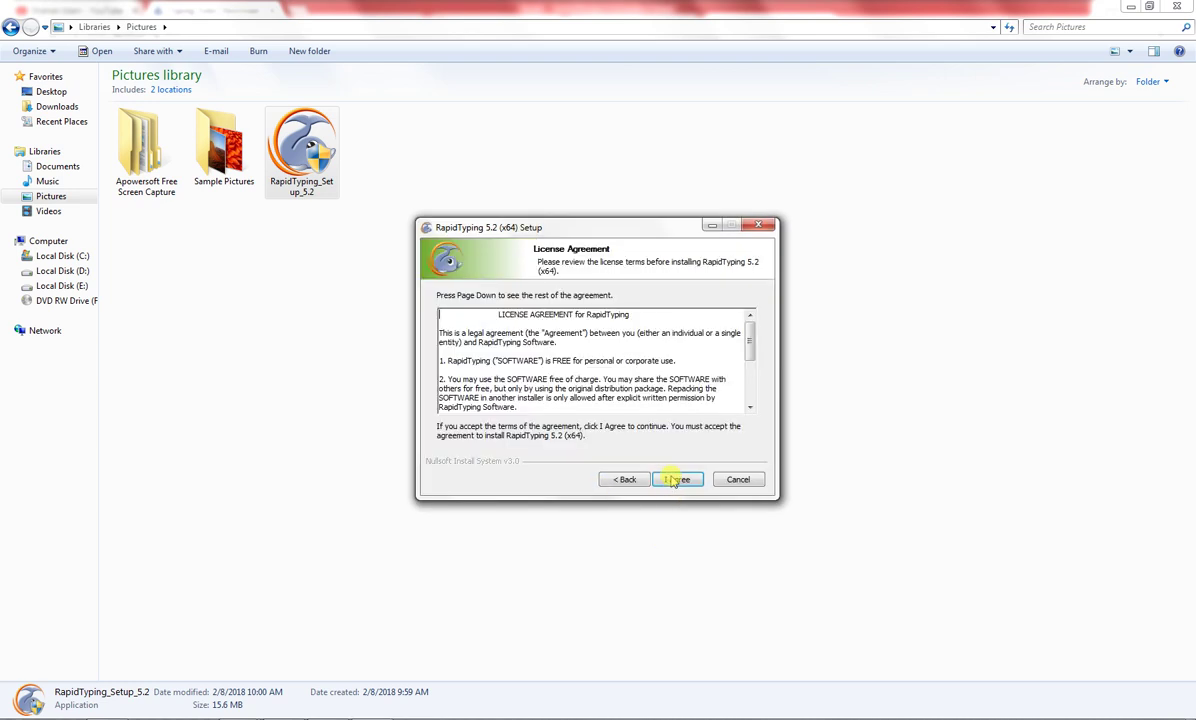
left_click(676, 481)
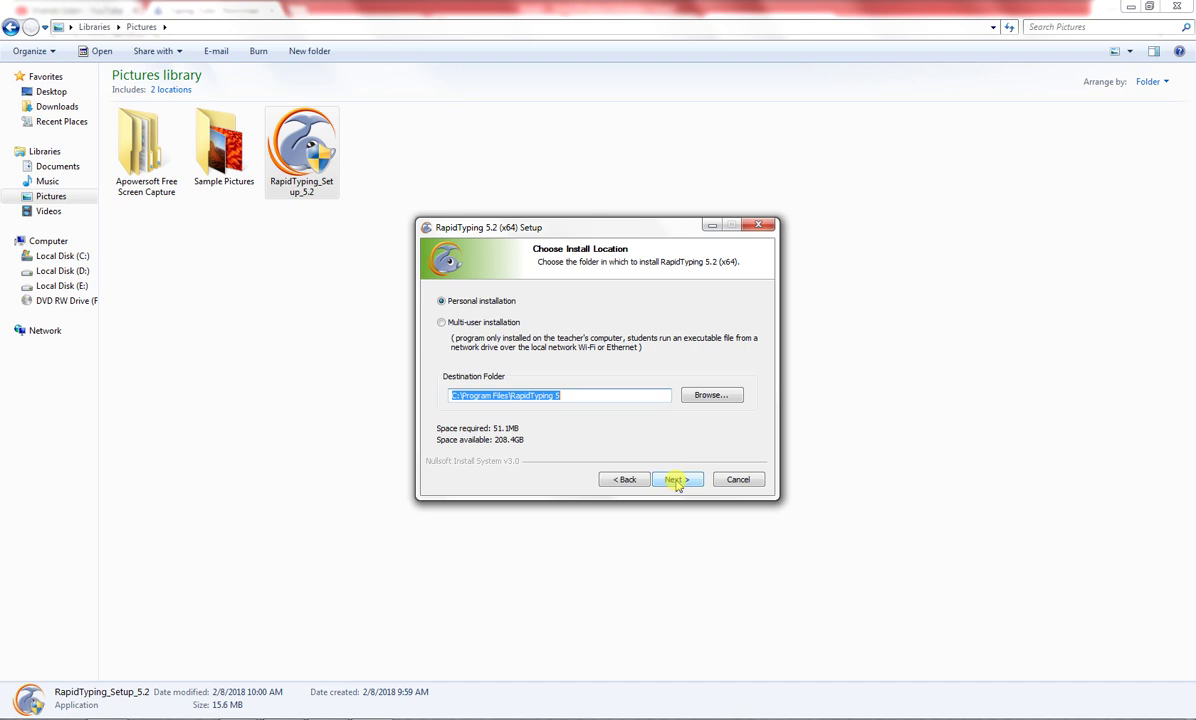
left_click(677, 481)
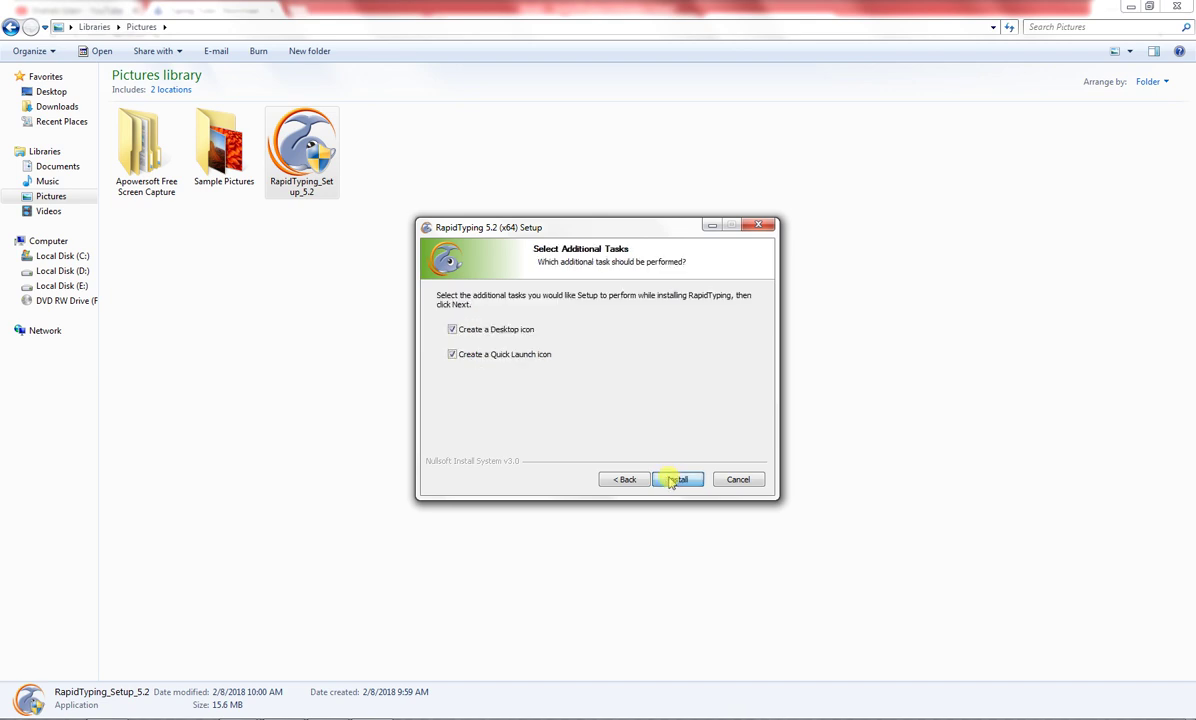
left_click(452, 329)
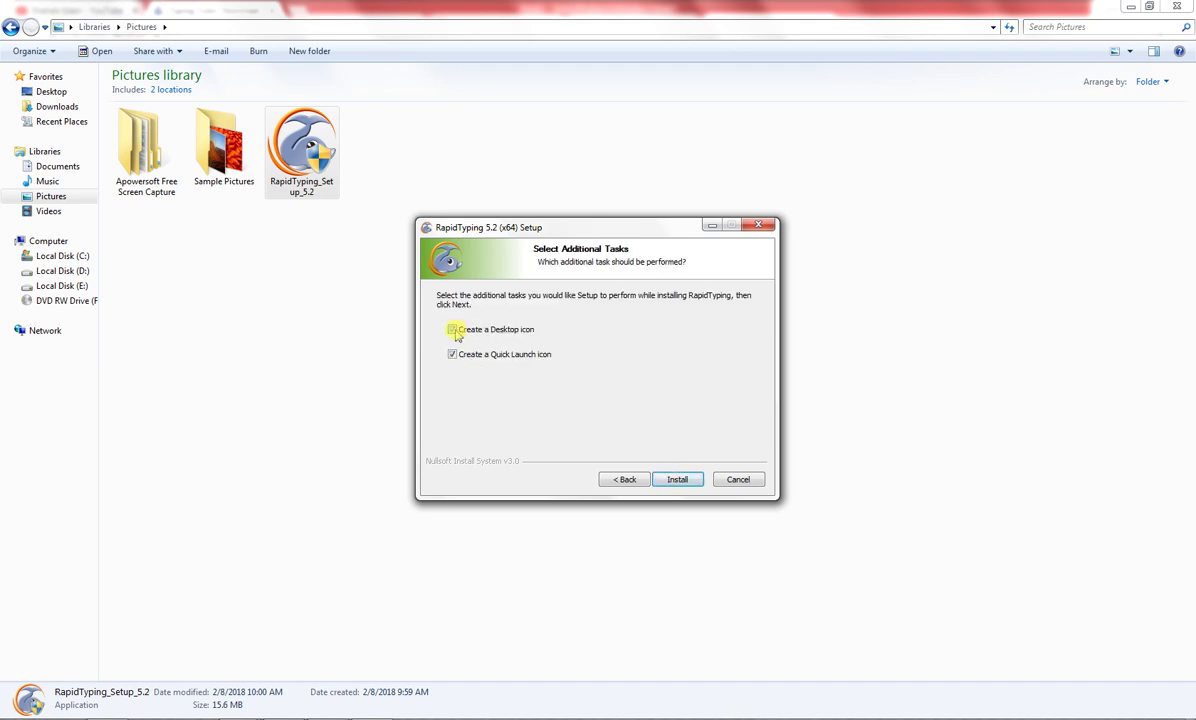
left_click(692, 484)
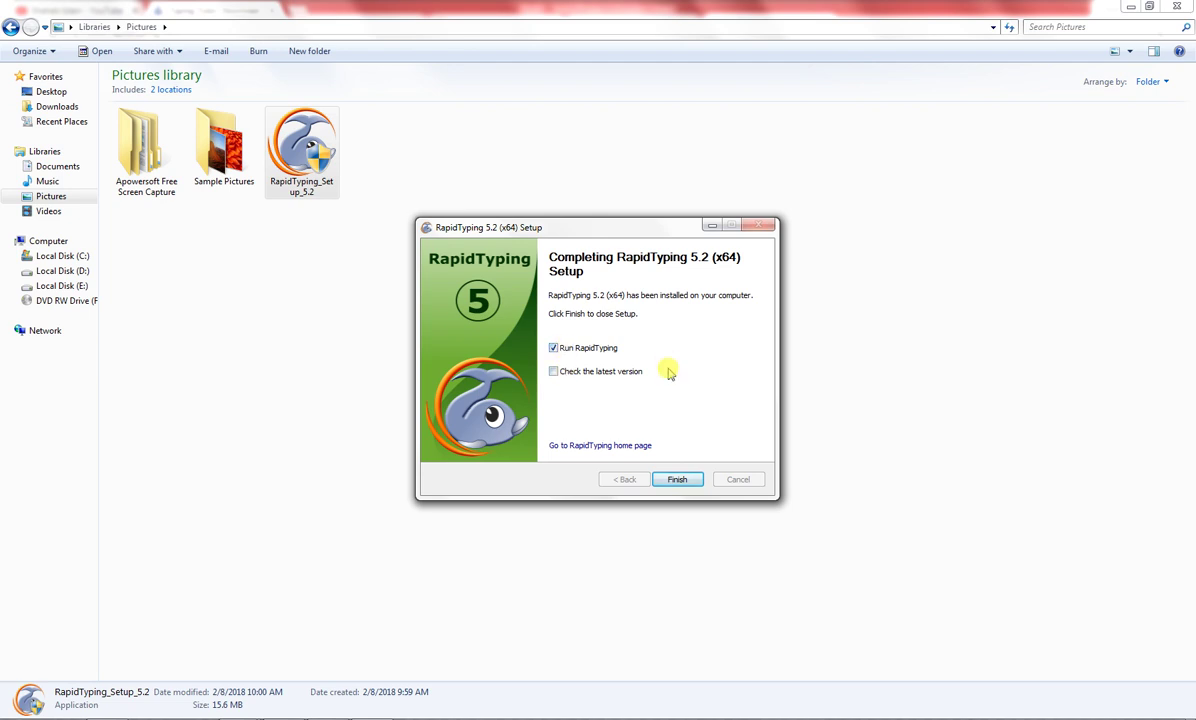
Finish setup with Run RapidTyping ticked and confirm the Configuration Wizard's default keyboard settings
left_click(679, 482)
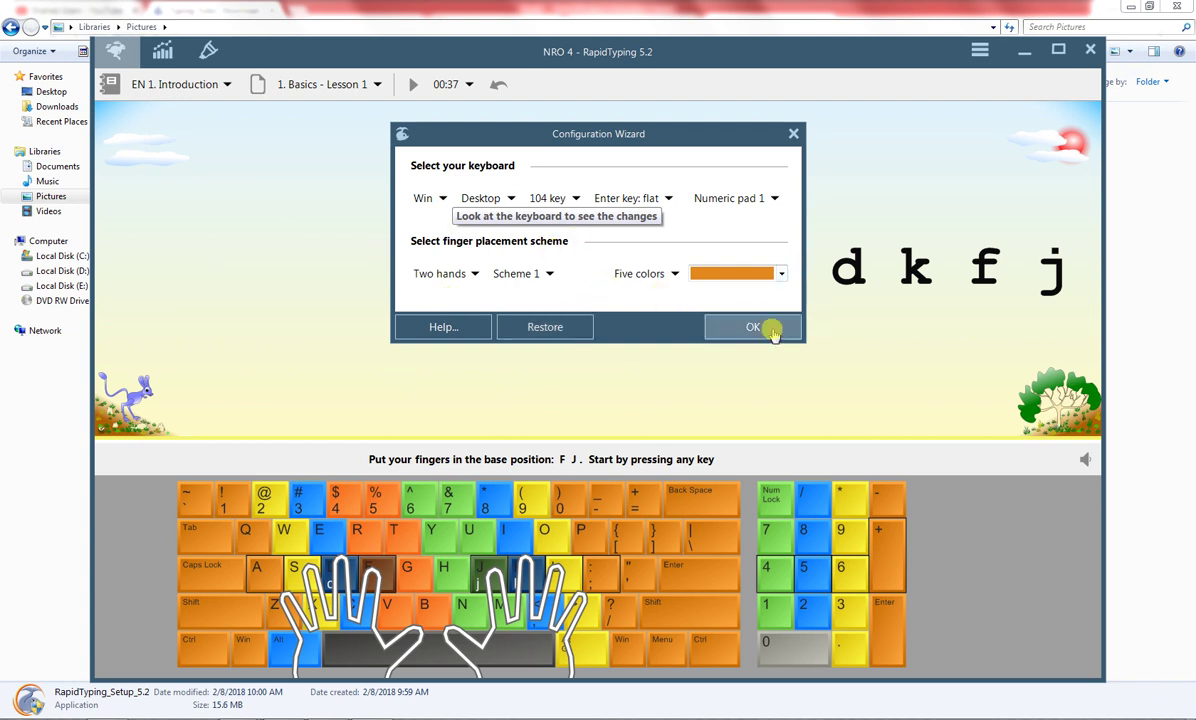
left_click(767, 328)
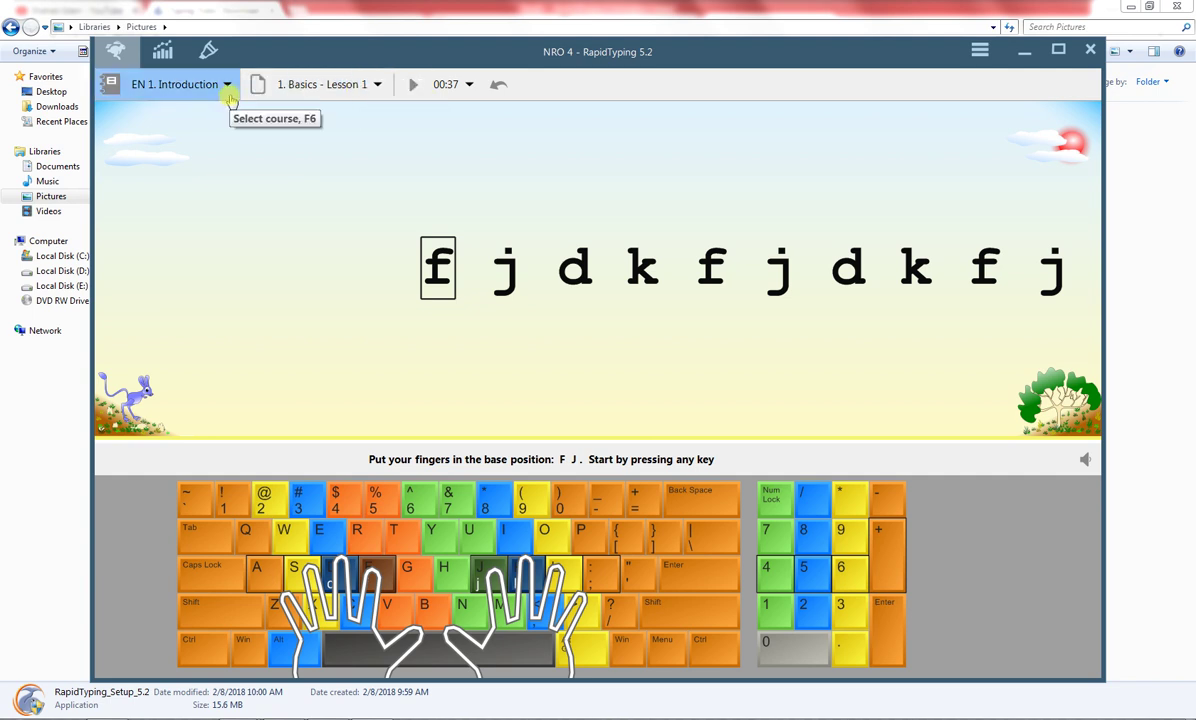
Browse the course list and the lesson list at 1. Basics, then bring the Pictures library forward
left_click(228, 90)
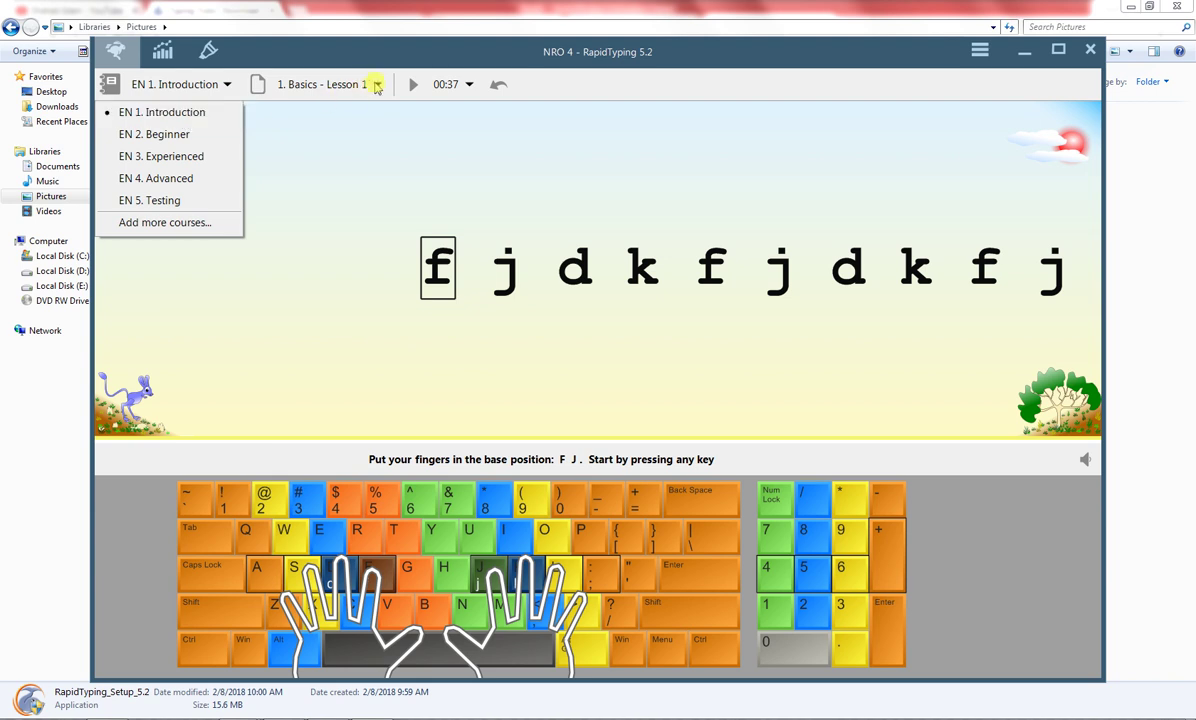
left_click(380, 85)
mouse_move(410, 112)
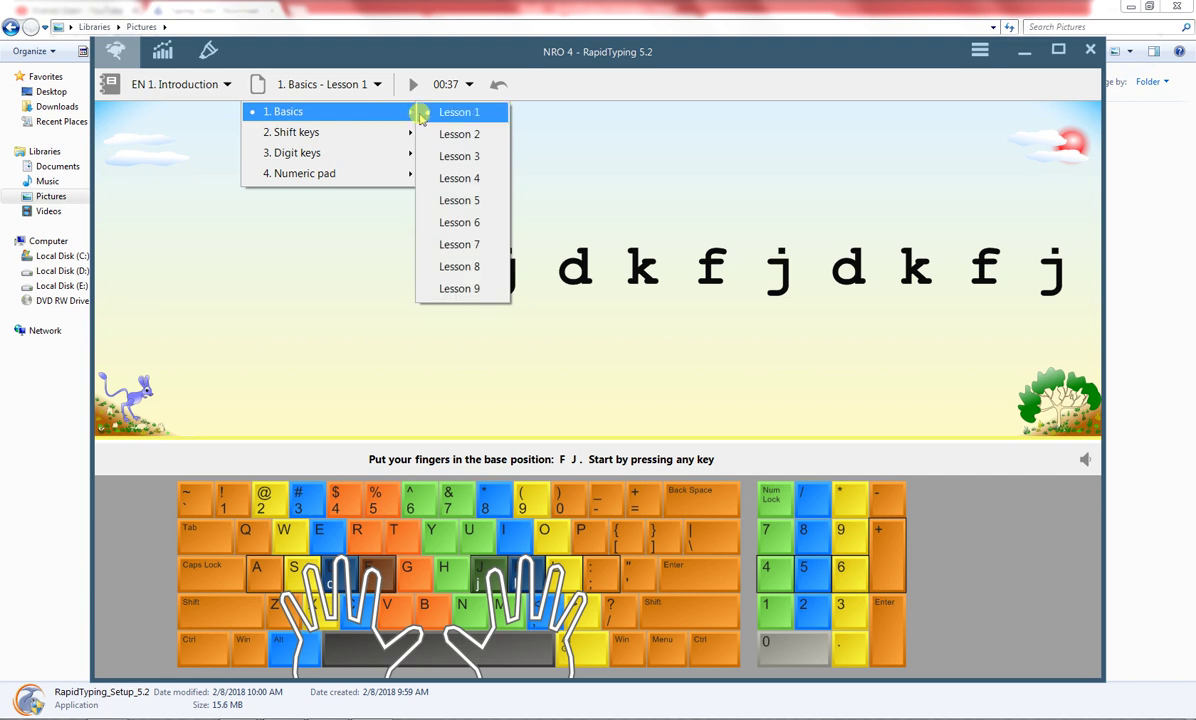
left_click(472, 26)
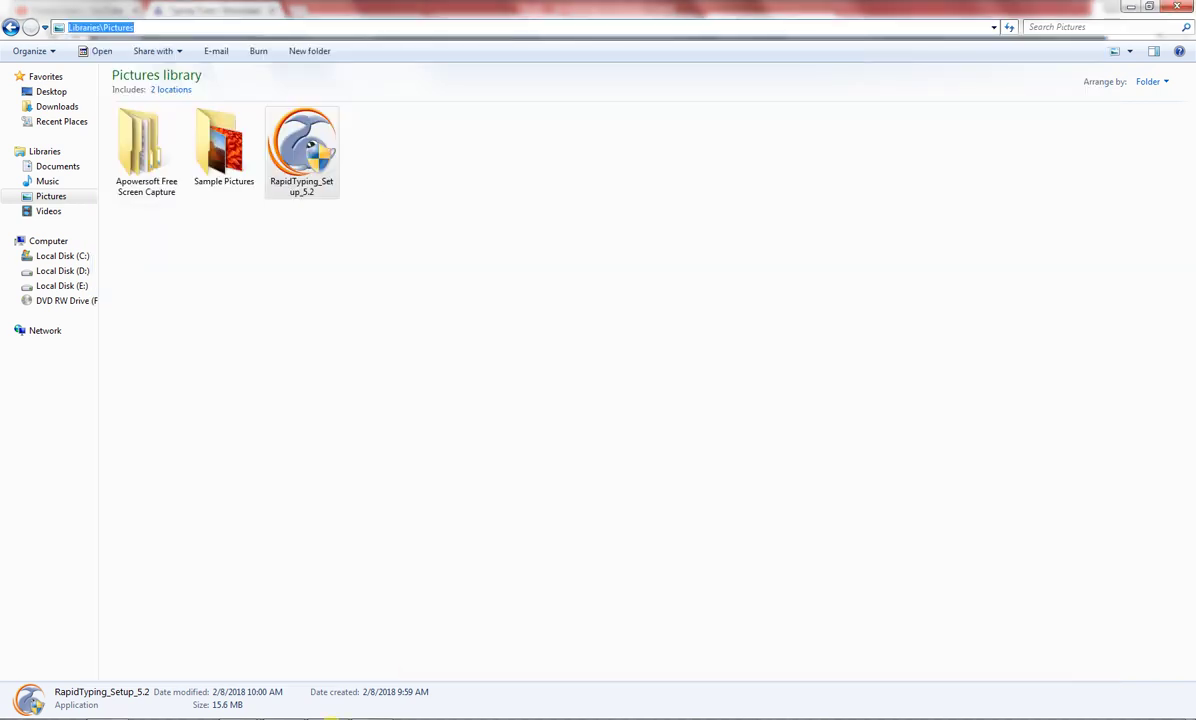
Bring the RapidTyping window showing Basics - Lesson 1 back in front of Explorer
left_click(381, 718)
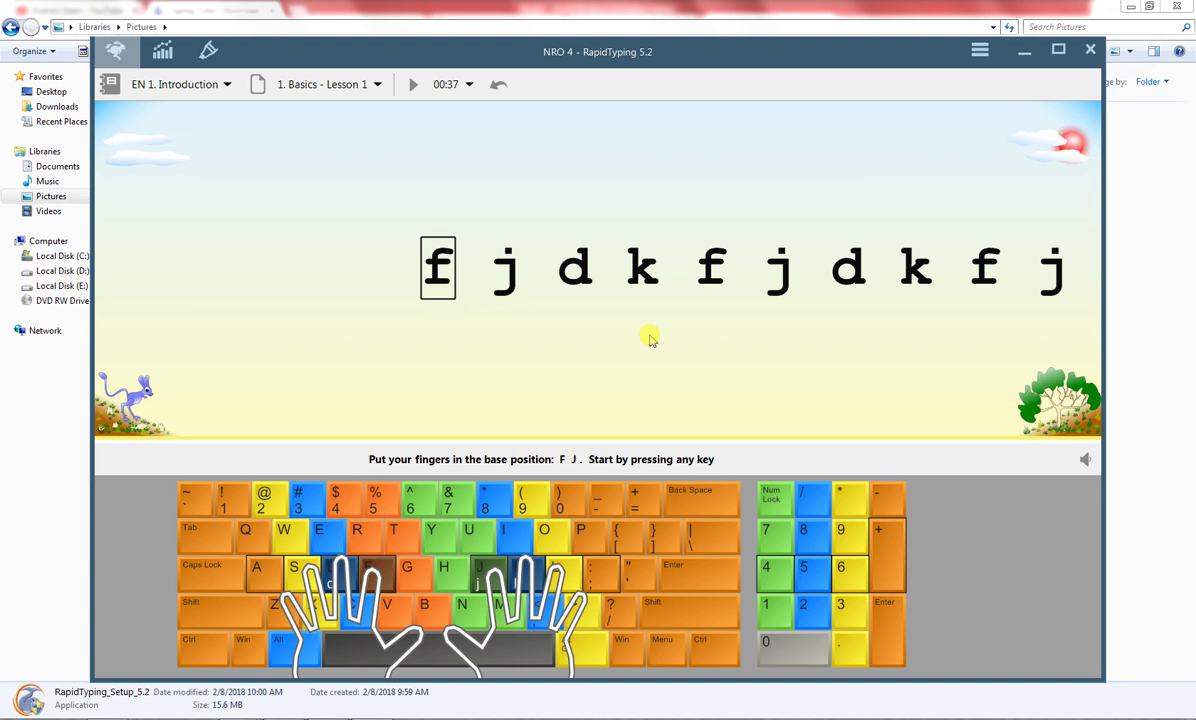
Start the Basics - Lesson 1 f j d k drill so its timer begins running
key("space")
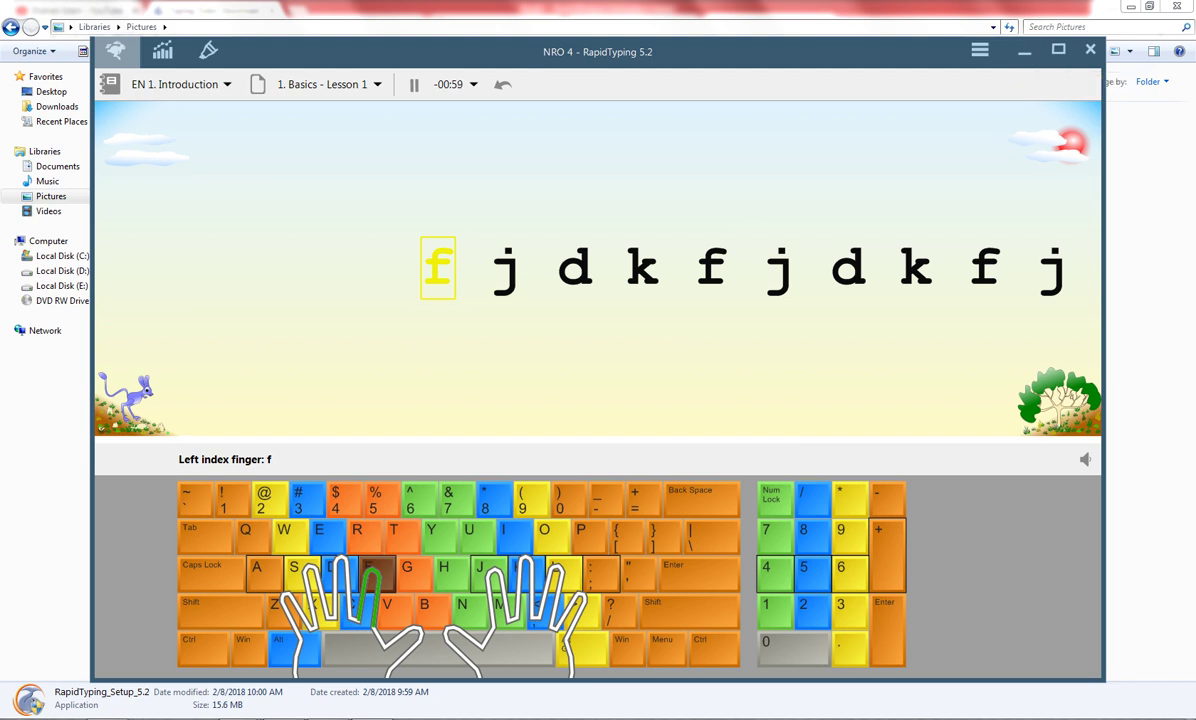
mouse_move(283, 719)
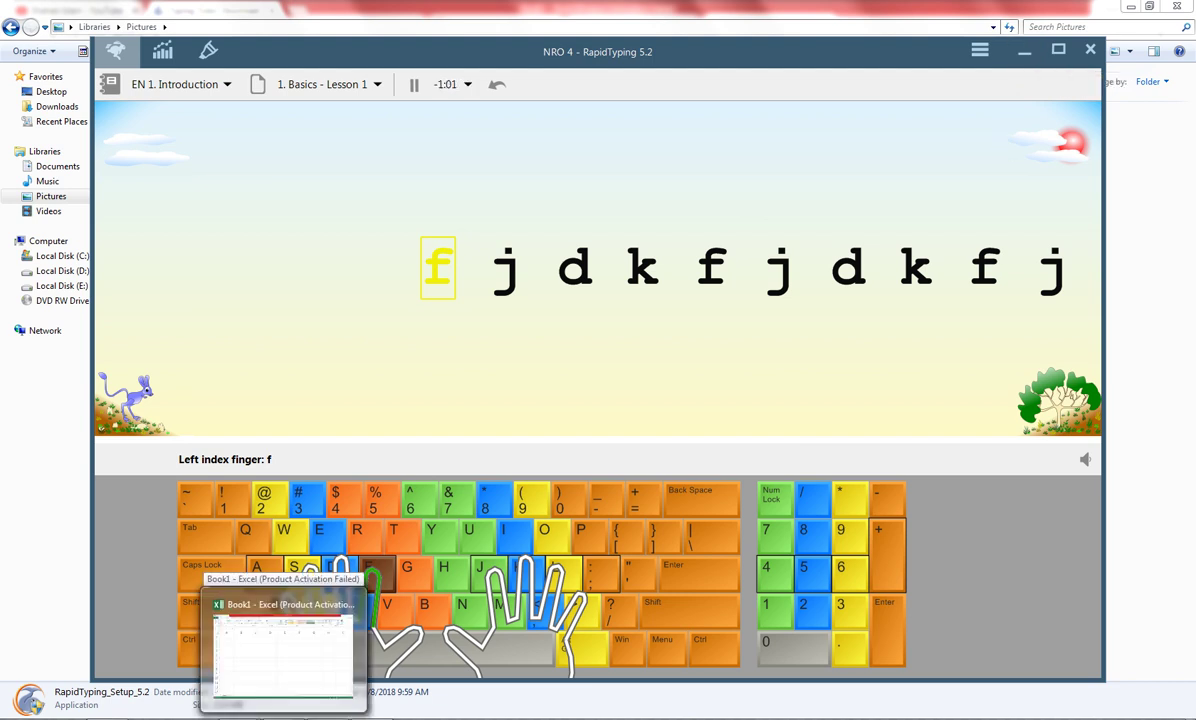
Switch to Excel's Book1 and enter 12 in cell A1, removing a stray W
left_click(283, 655)
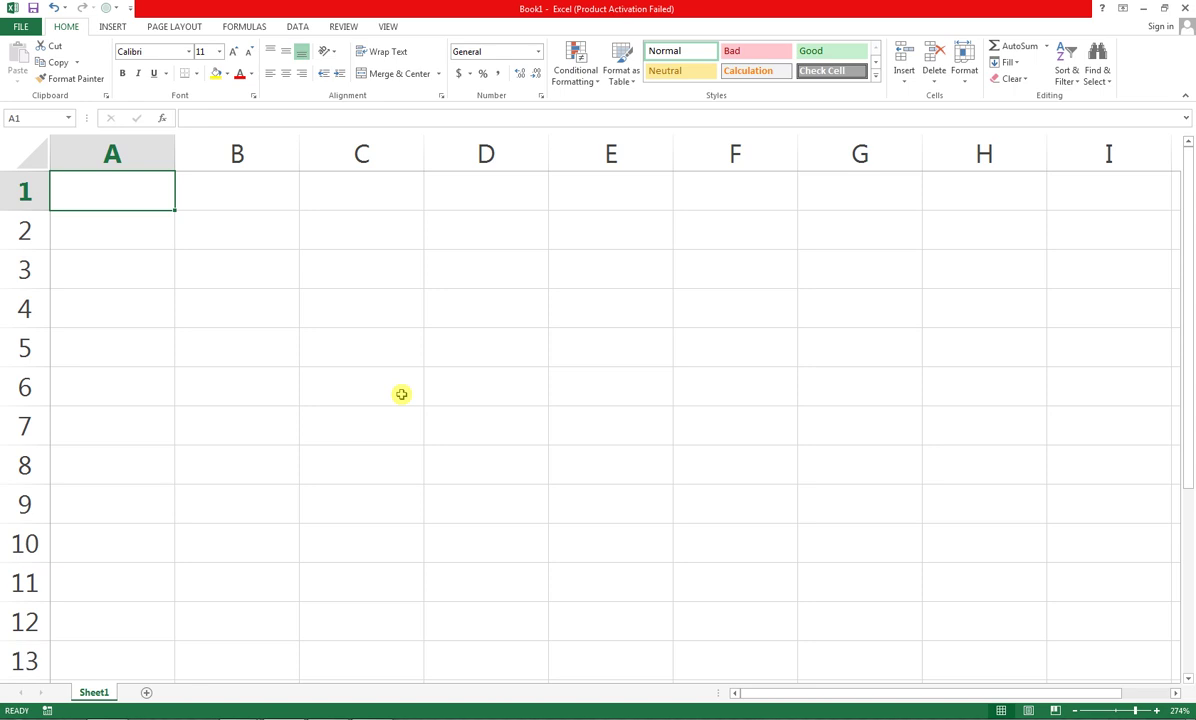
type("W")
key("BackSpace")
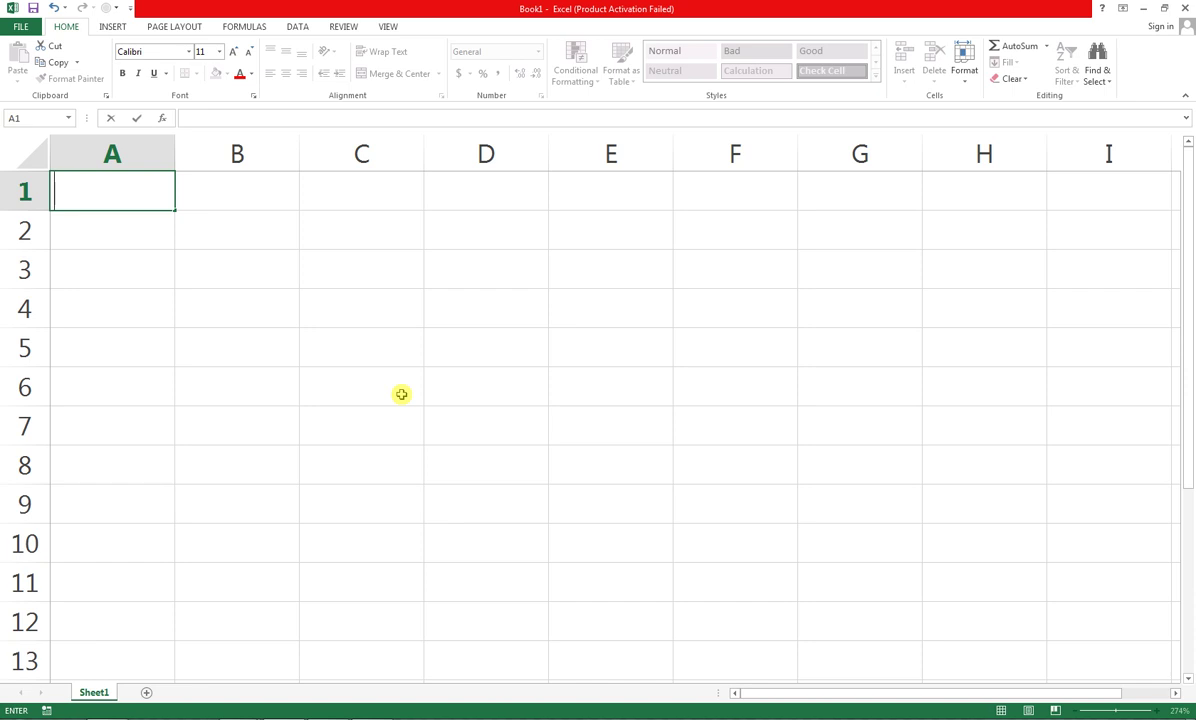
type("12")
Commit 12 in cell A1, then move along row 1 to H1
key("ctrl+Return")
key("Tab")
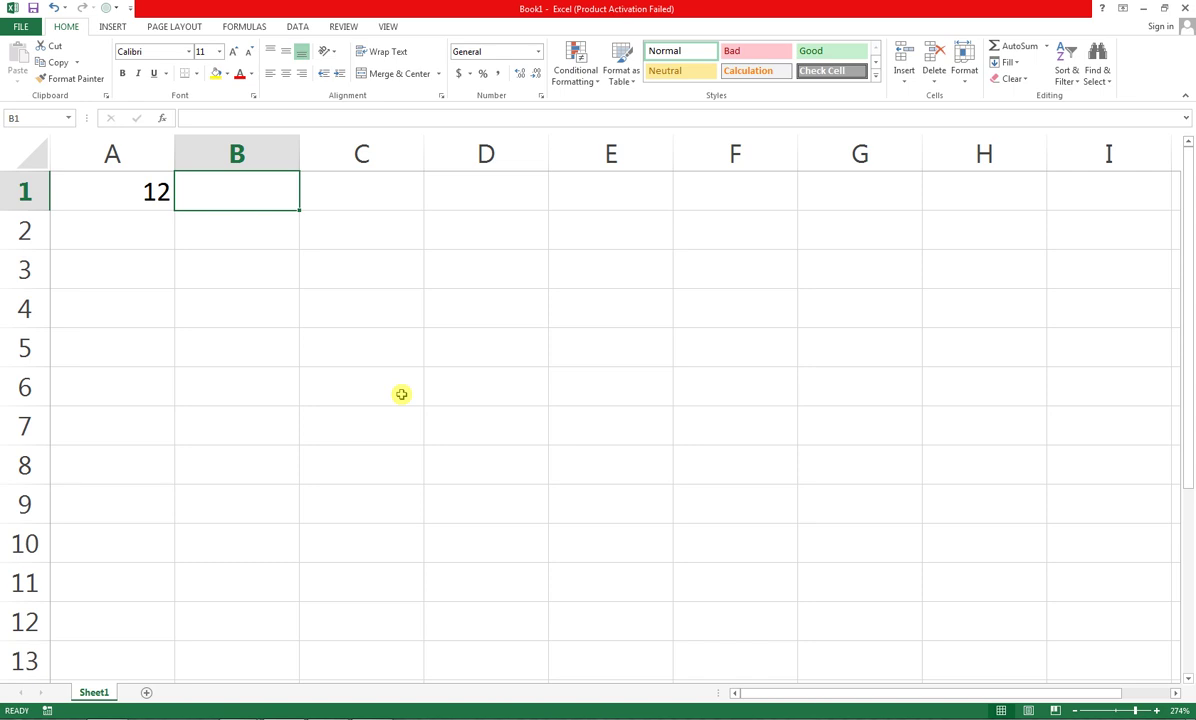
key("Right")
key("Right")
key("Right")
key("Right")
key("Right")
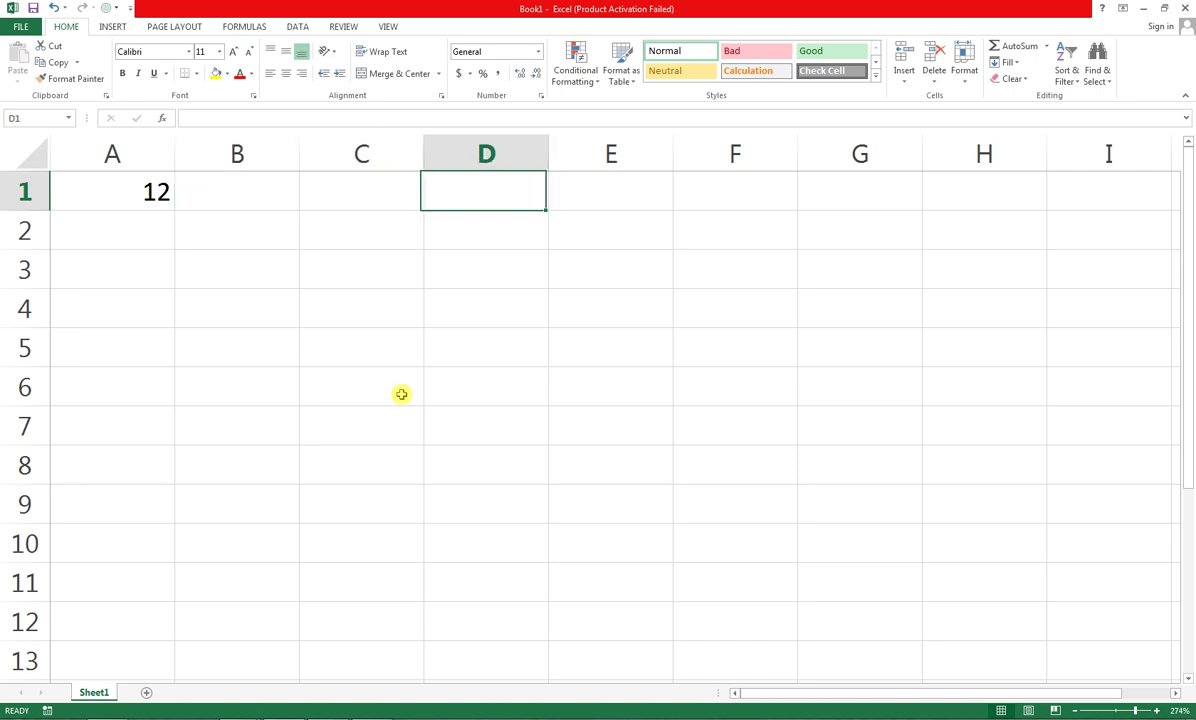
key("Right")
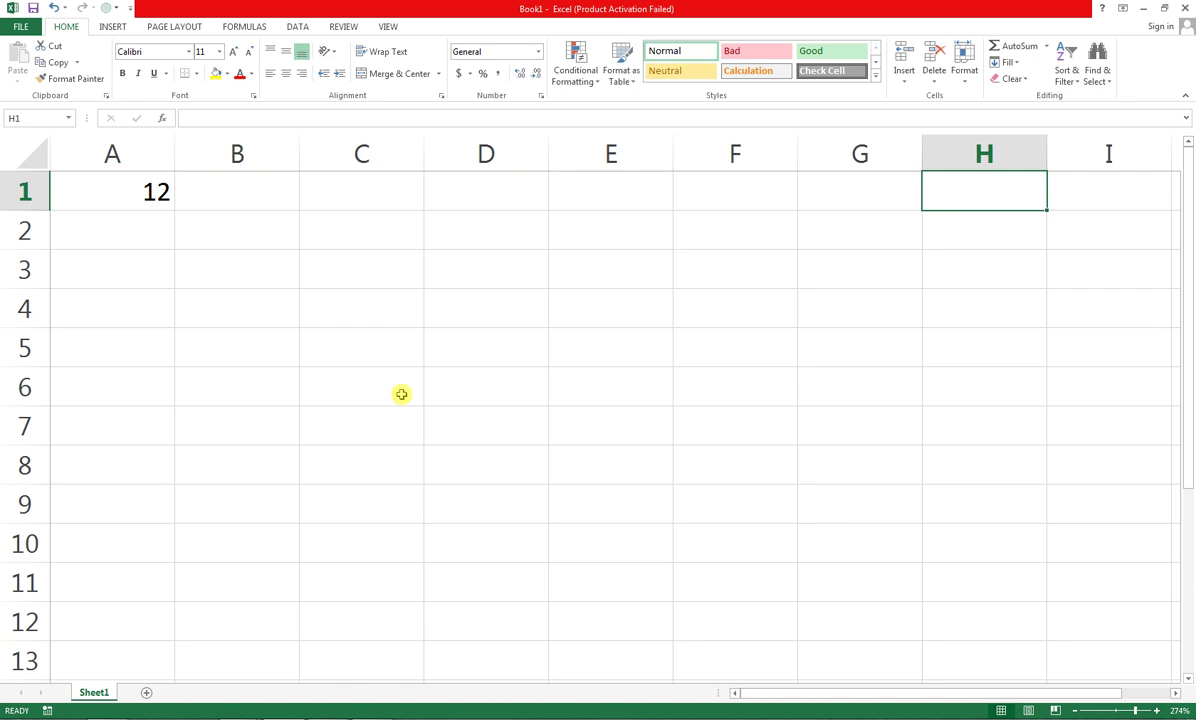
Move the active cell around the sheet to D4, then E6, then A3
key("Down")
key("Down")
key("Down")
key("Down")
key("Down")
key("Left")
key("Left")
key("Left")
key("Left")
key("Up")
key("Up")
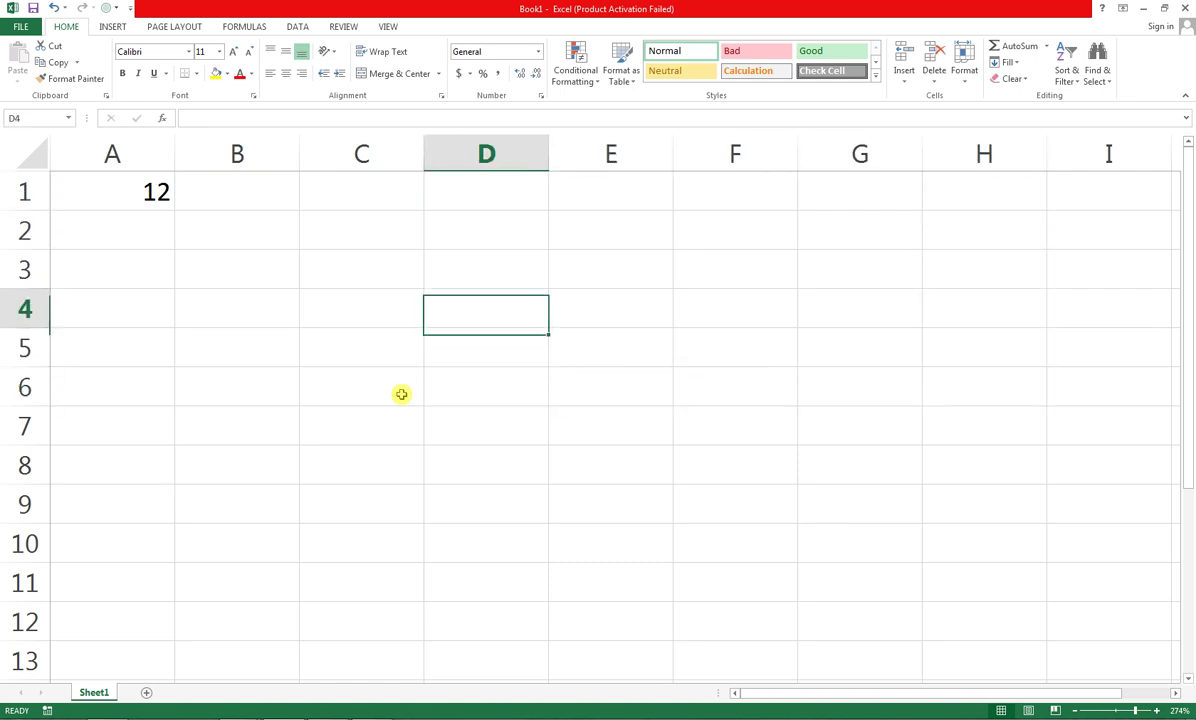
key("Up")
key("Right")
key("Right")
key("Right")
key("Down")
key("Down")
key("Down")
key("Left")
key("Left")
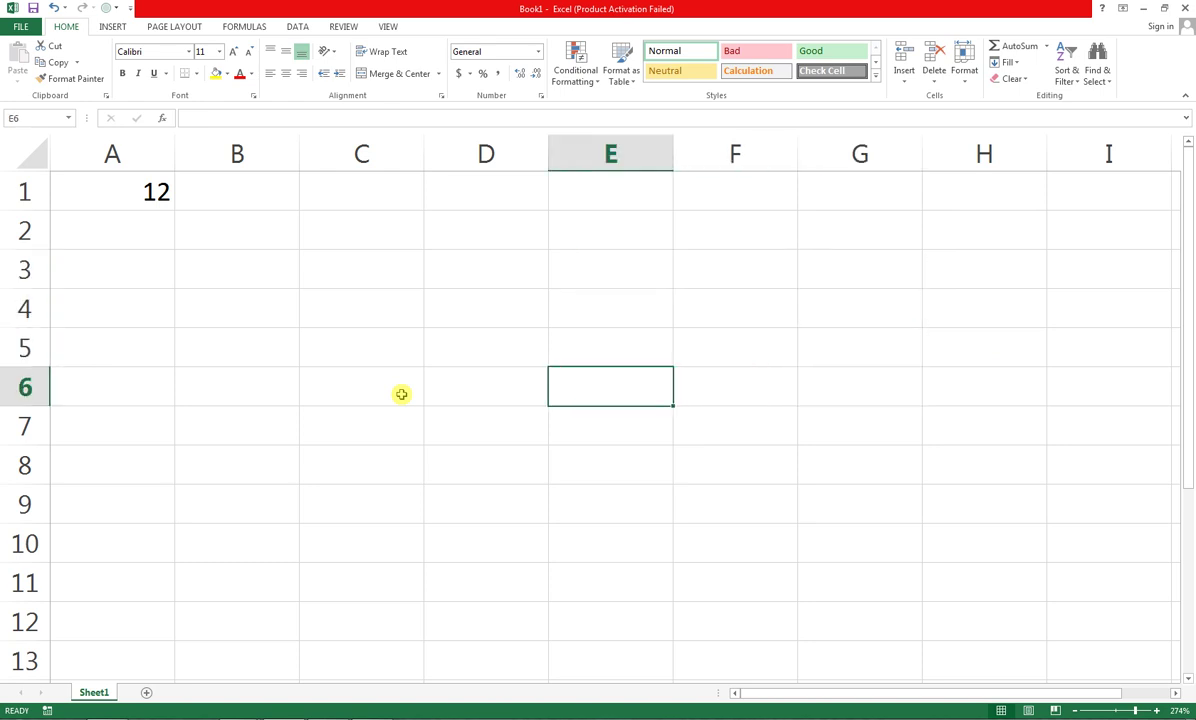
key("Up")
key("Up")
key("Left")
key("Left")
key("Left")
key("Left")
key("Up")
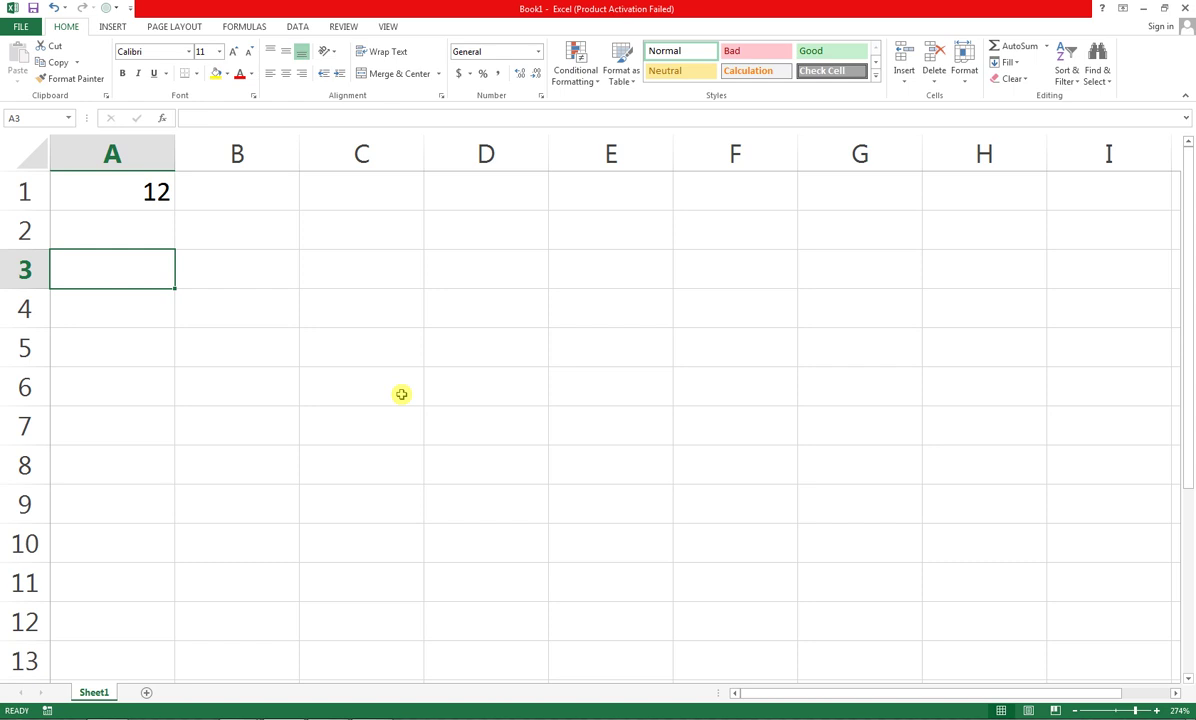
Step between cells A2, B3 and A3 with the arrow keys, ending near A2
key("Up")
key("Up")
key("Right")
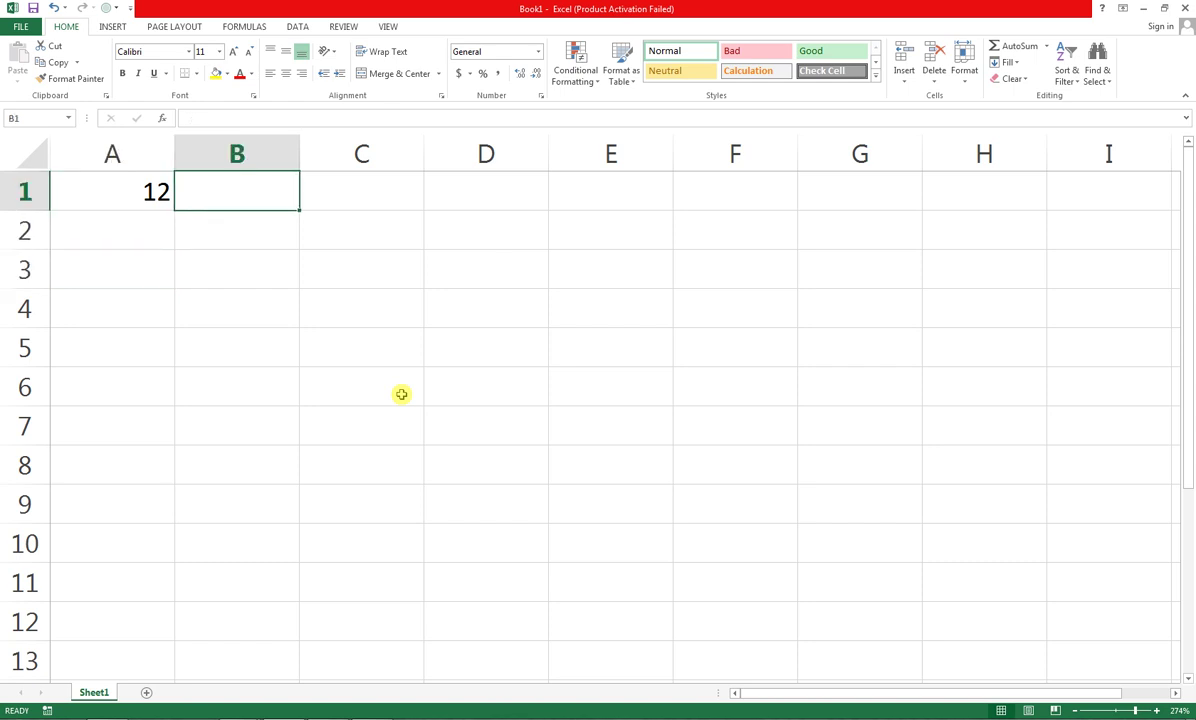
key("Down")
key("Down")
key("Left")
key("Right")
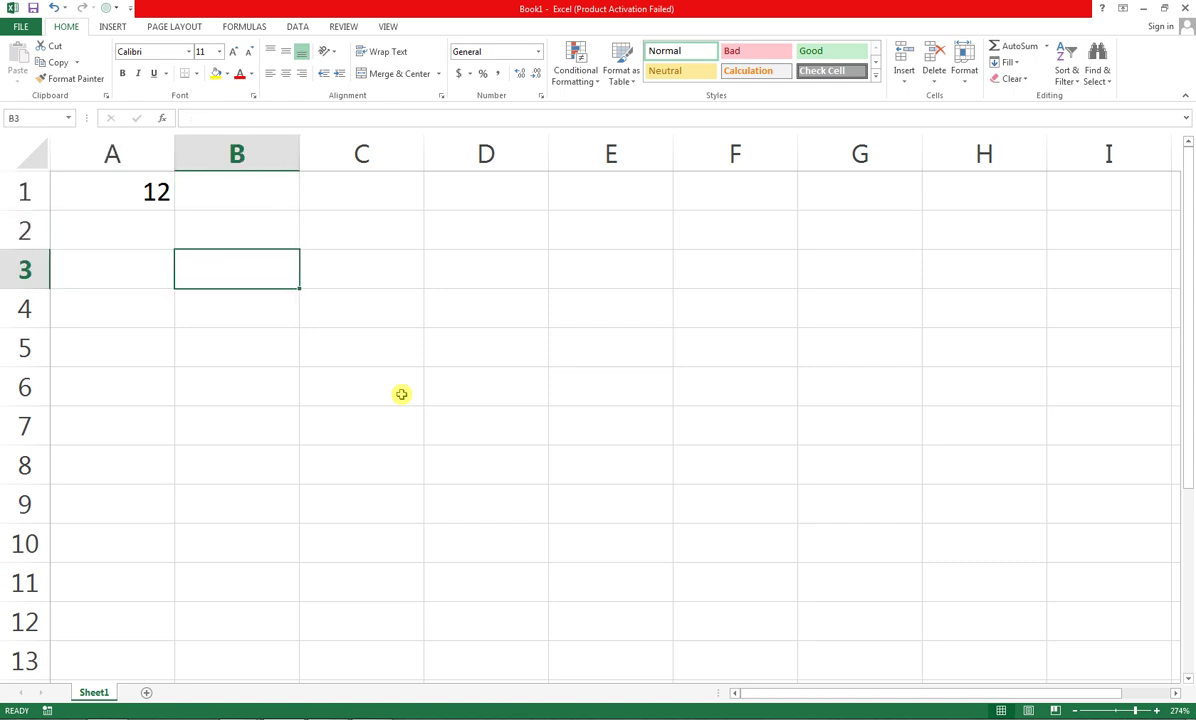
key("Down")
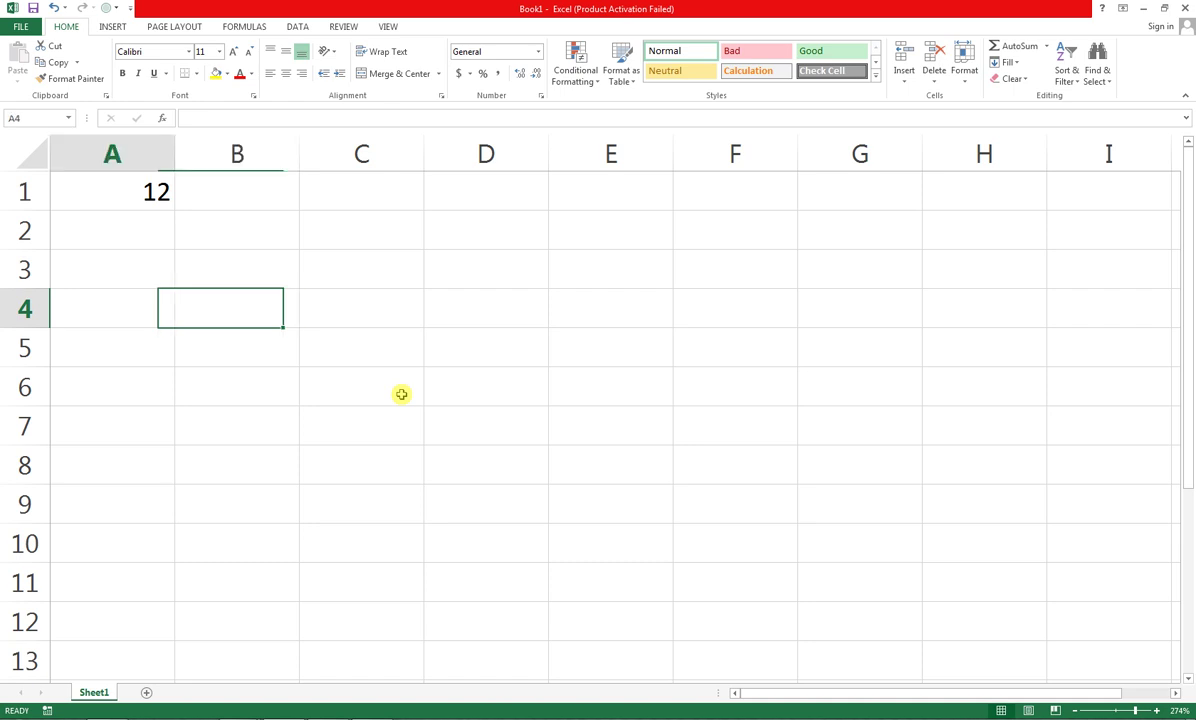
key("Left")
key("Up")
key("Up")
key("Up")
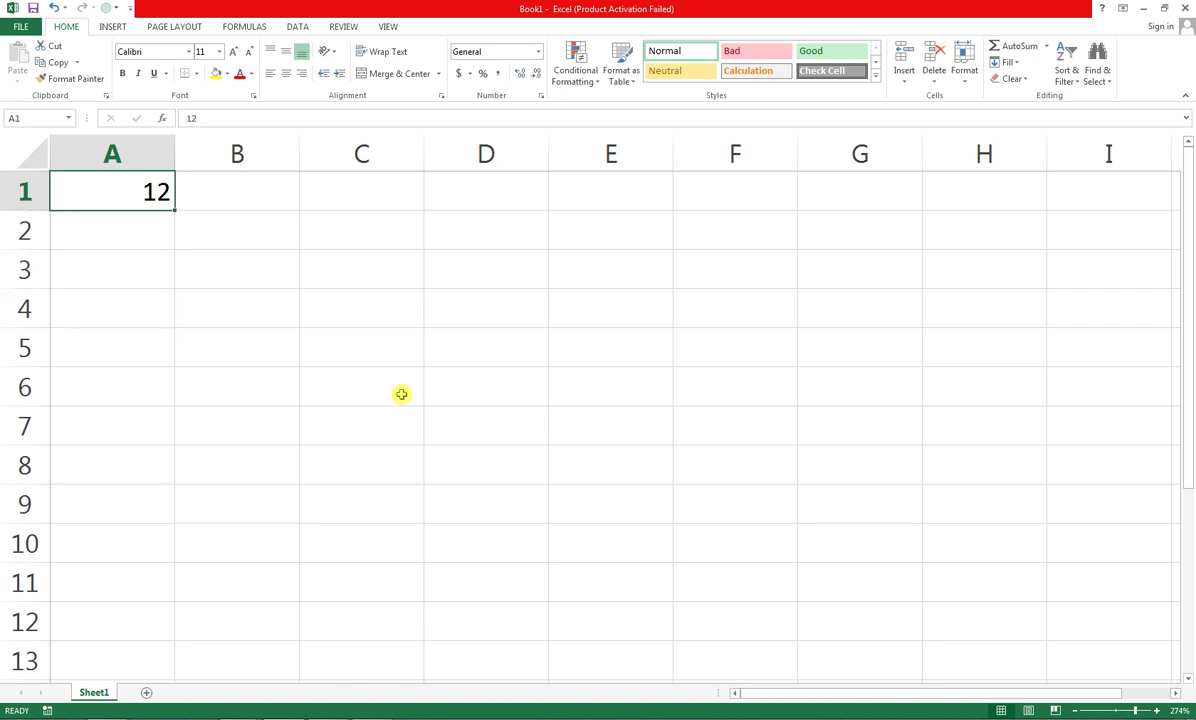
Move along row 1 to E1, down toward row 5, then back to A1
key("Right")
key("Right")
key("Right")
key("Right")
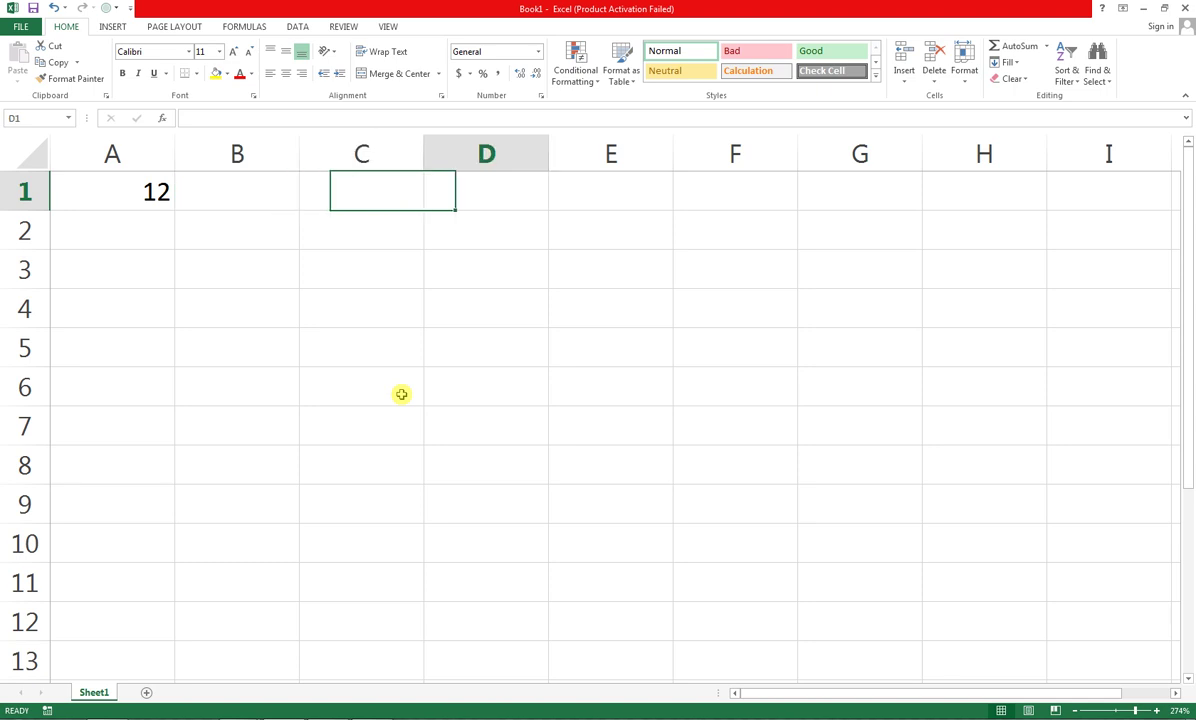
key("Right")
key("Down")
key("Down")
key("Down")
key("Down")
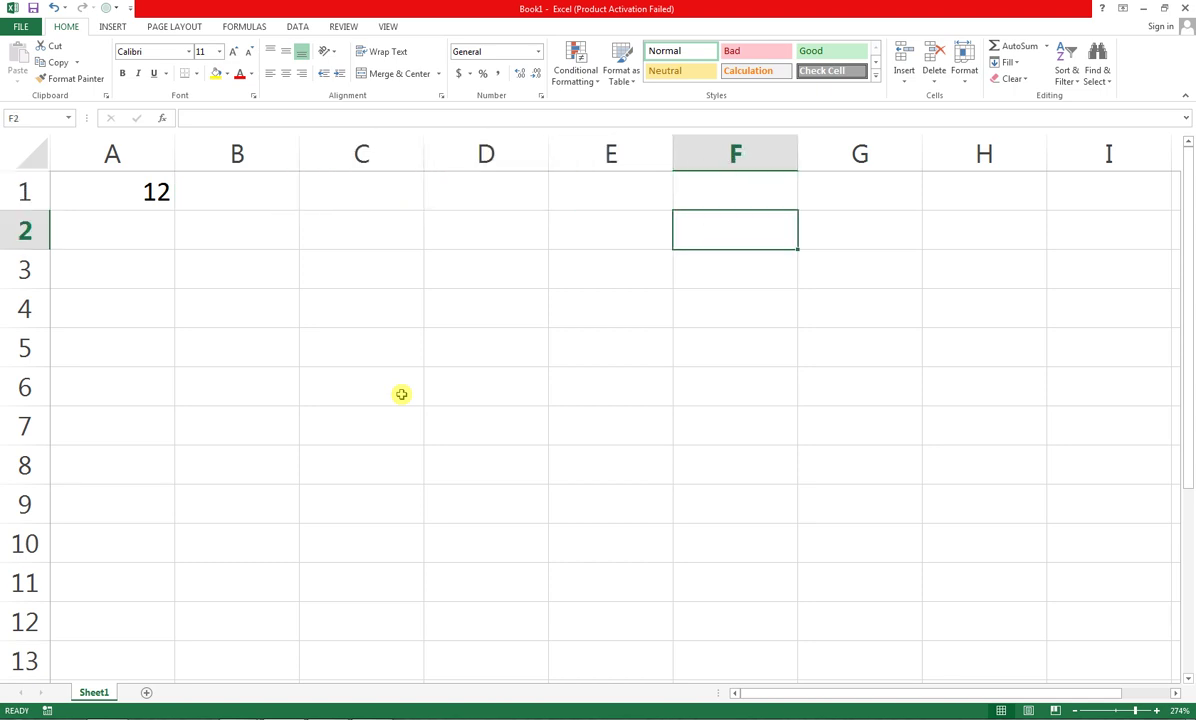
key("Left")
key("Left")
key("Left")
key("Left")
key("Left")
key("Up")
key("Up")
key("Up")
key("Up")
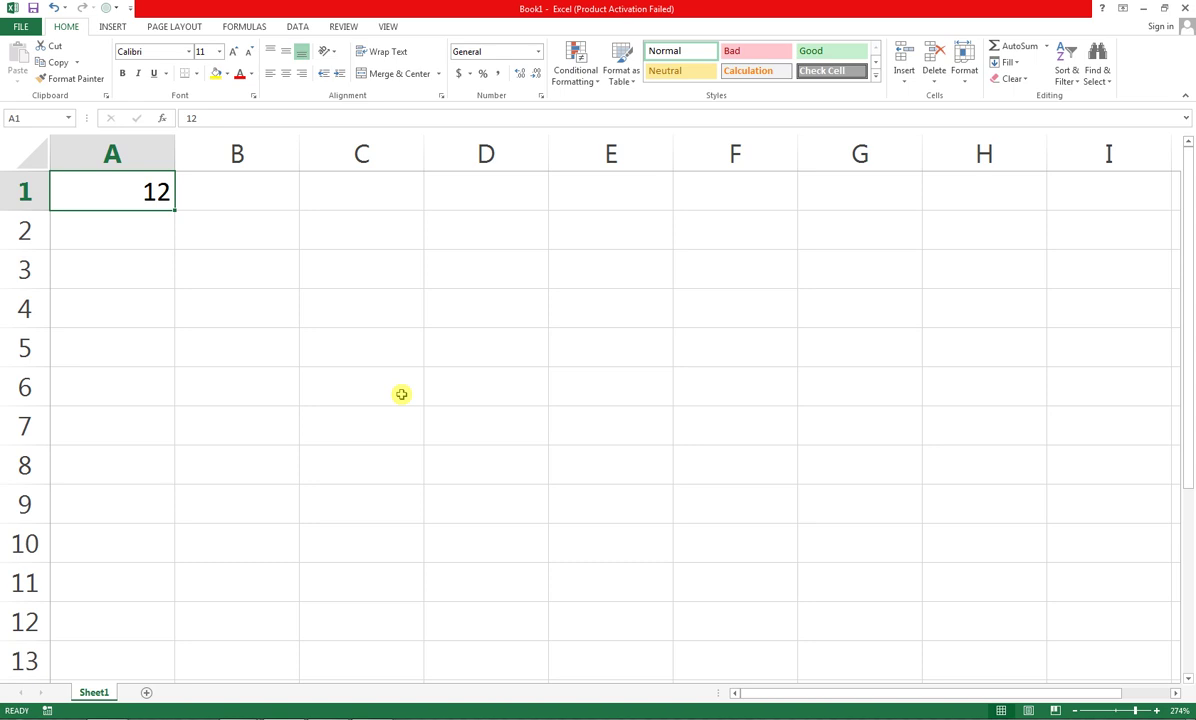
Replace the 12 in cell A1 with JANUARY
type("mon")
key("BackSpace")
key("BackSpace")
key("BackSpace")
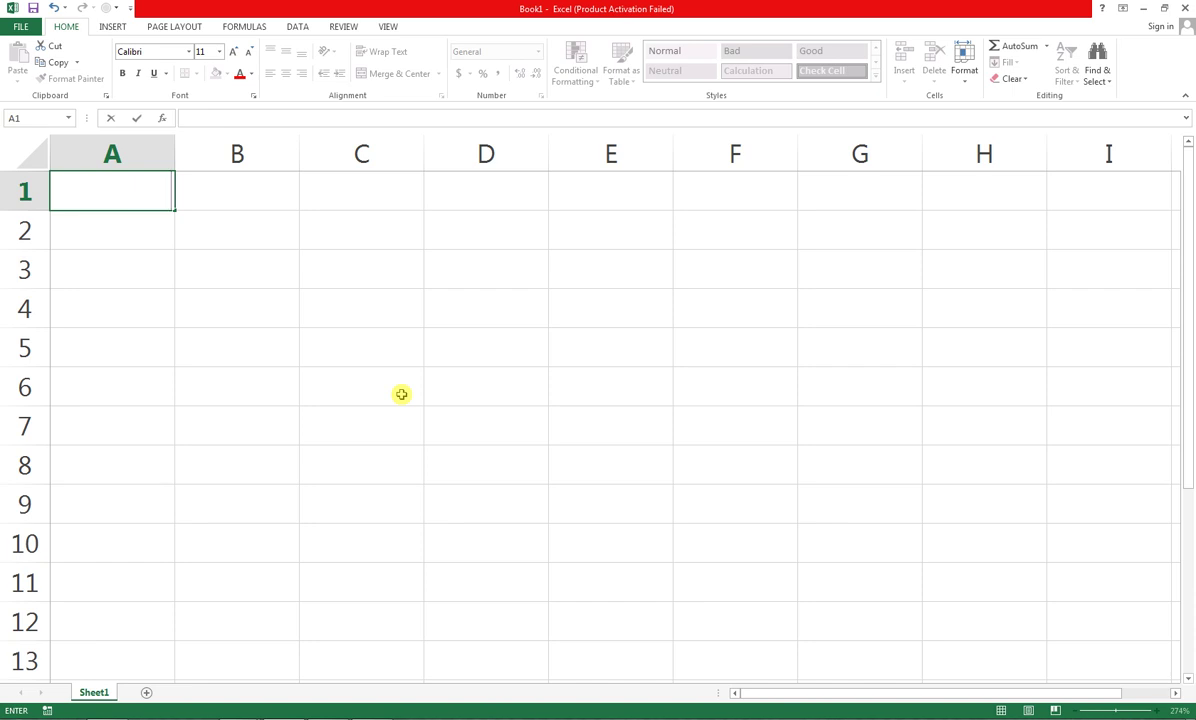
type("JANUARY")
key("Return")
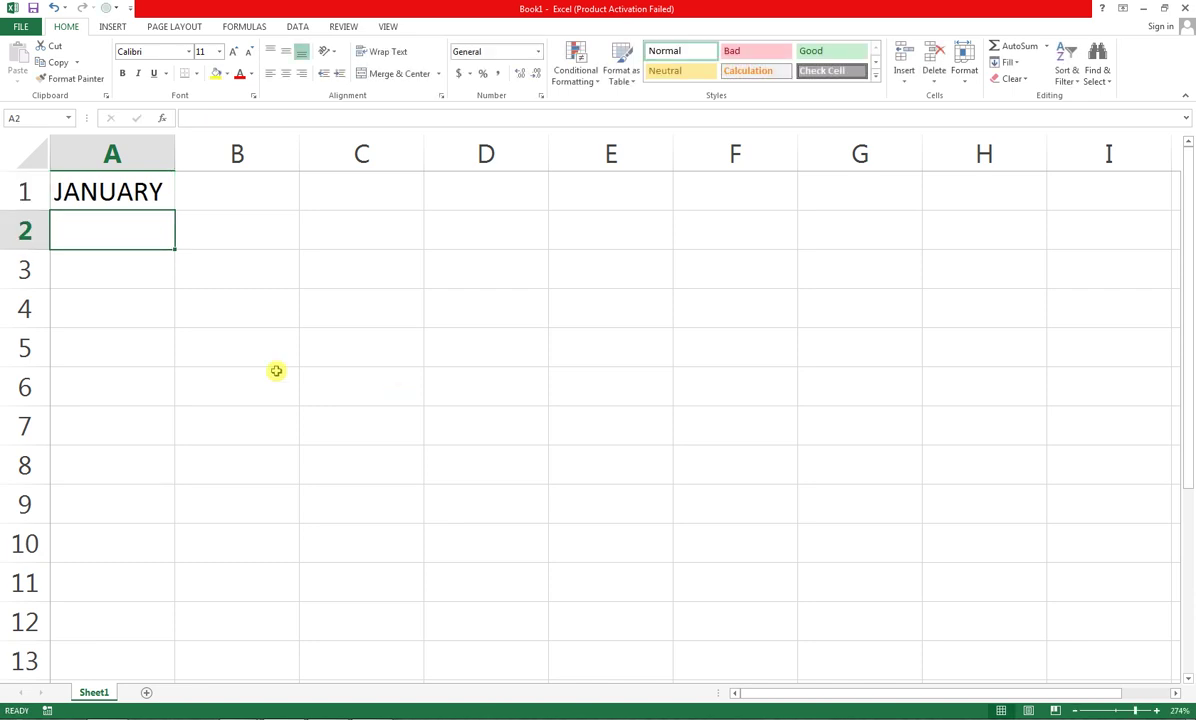
Copy cell A1 and select E1 as the paste destination
left_click(101, 192)
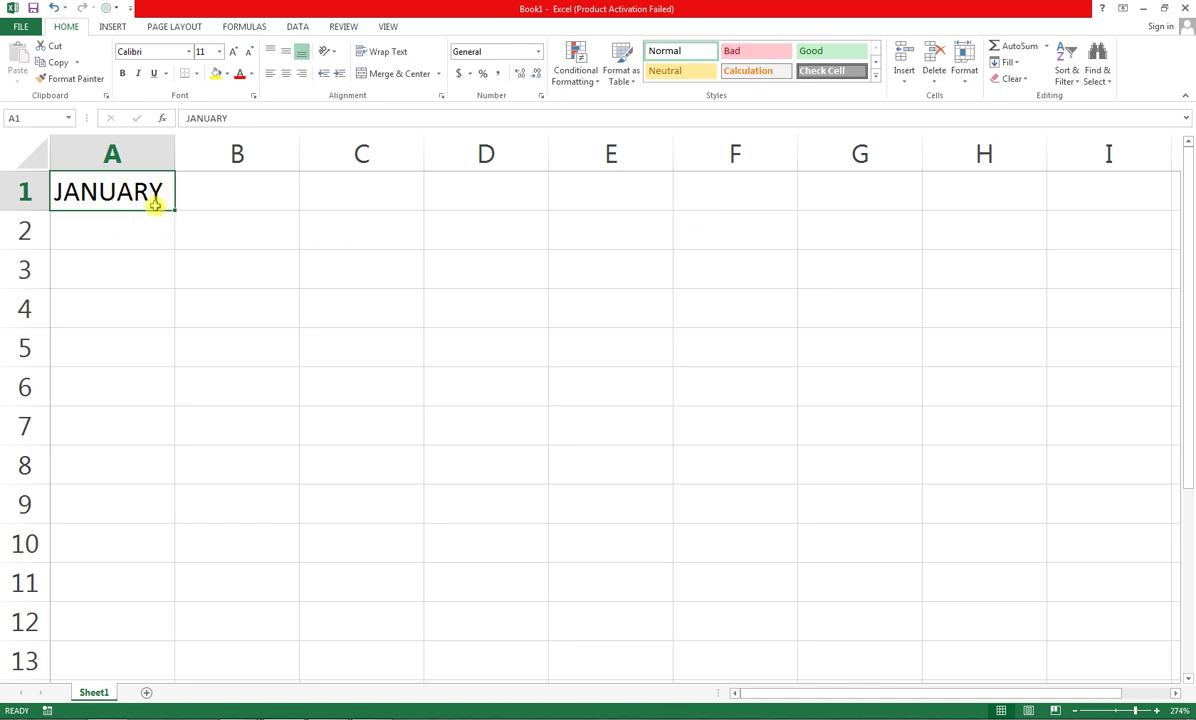
left_click(76, 62)
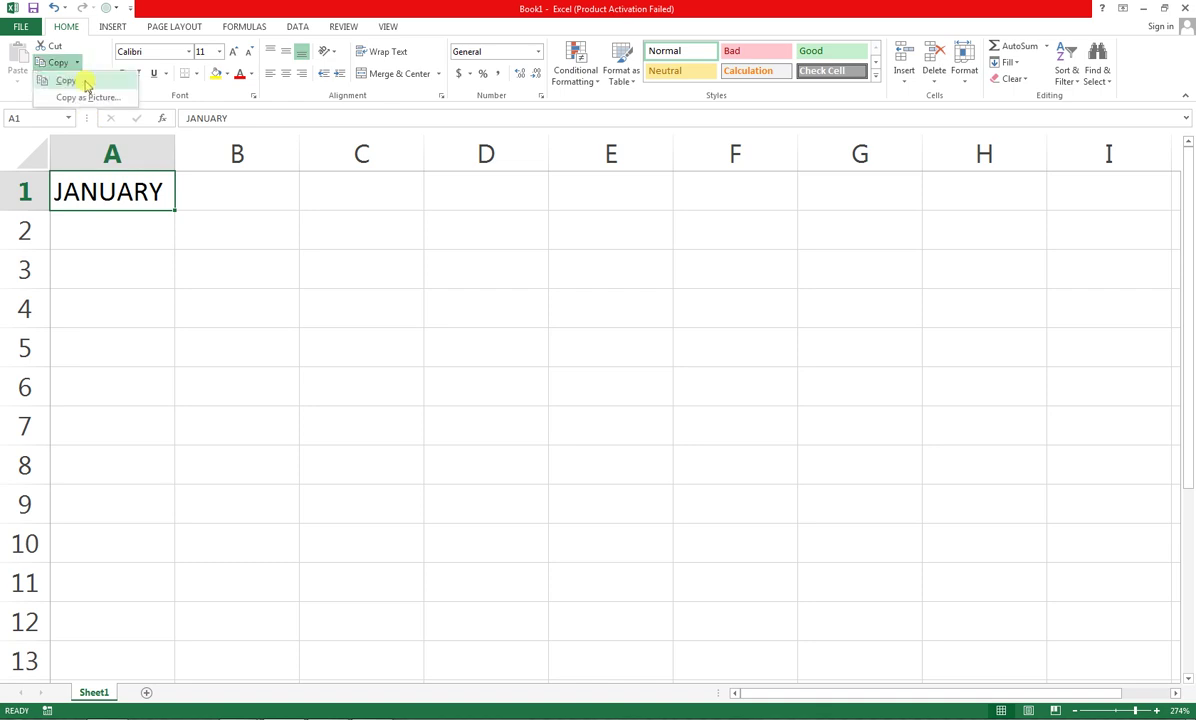
left_click(86, 82)
left_click(618, 198)
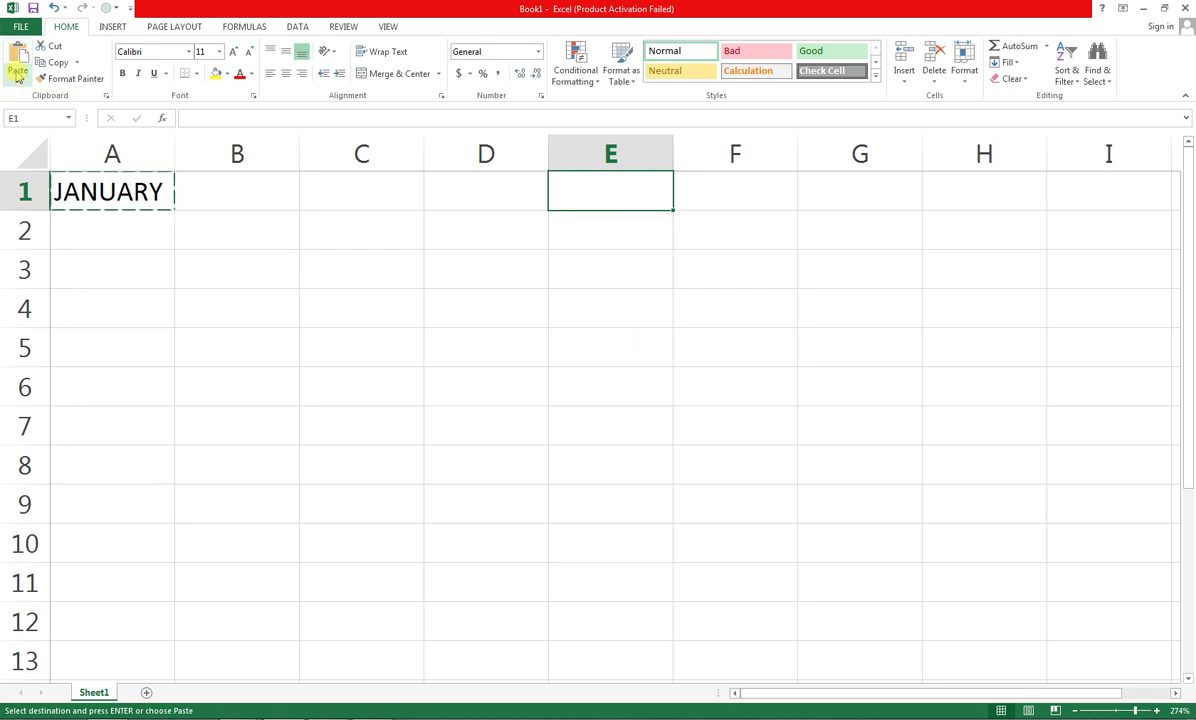
Paste the copied JANUARY into cells E1 and G1
left_click(18, 76)
left_click(14, 104)
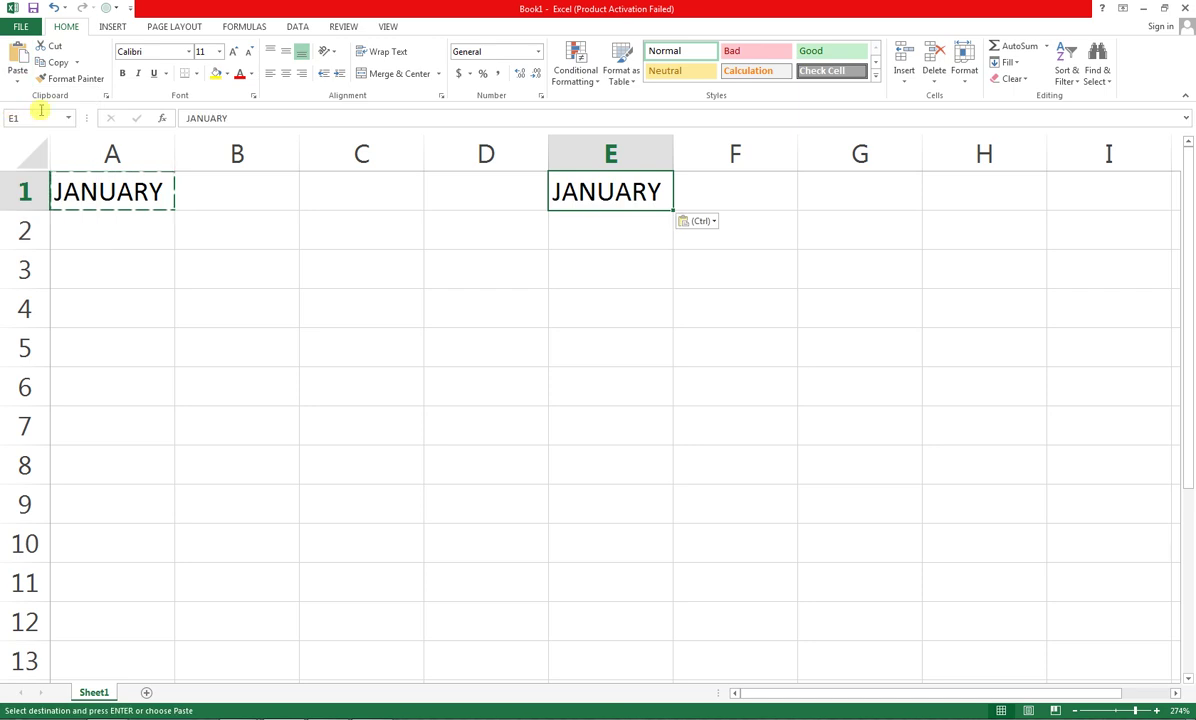
left_click(860, 198)
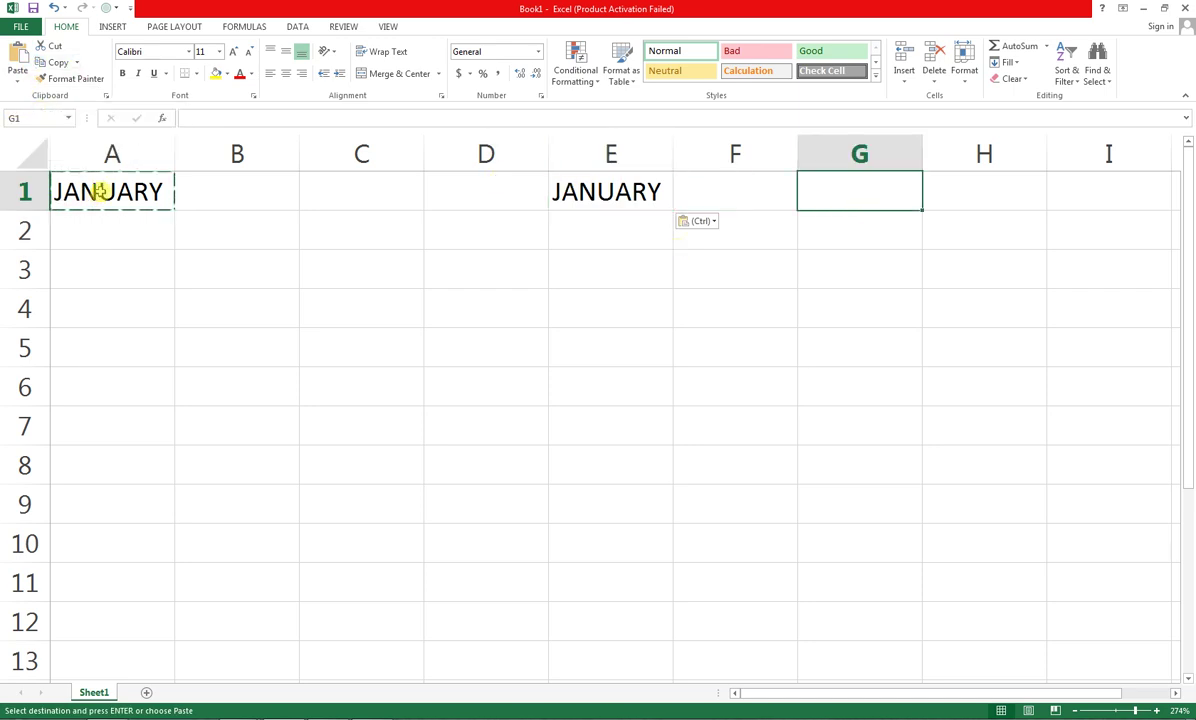
left_click(17, 78)
left_click(11, 117)
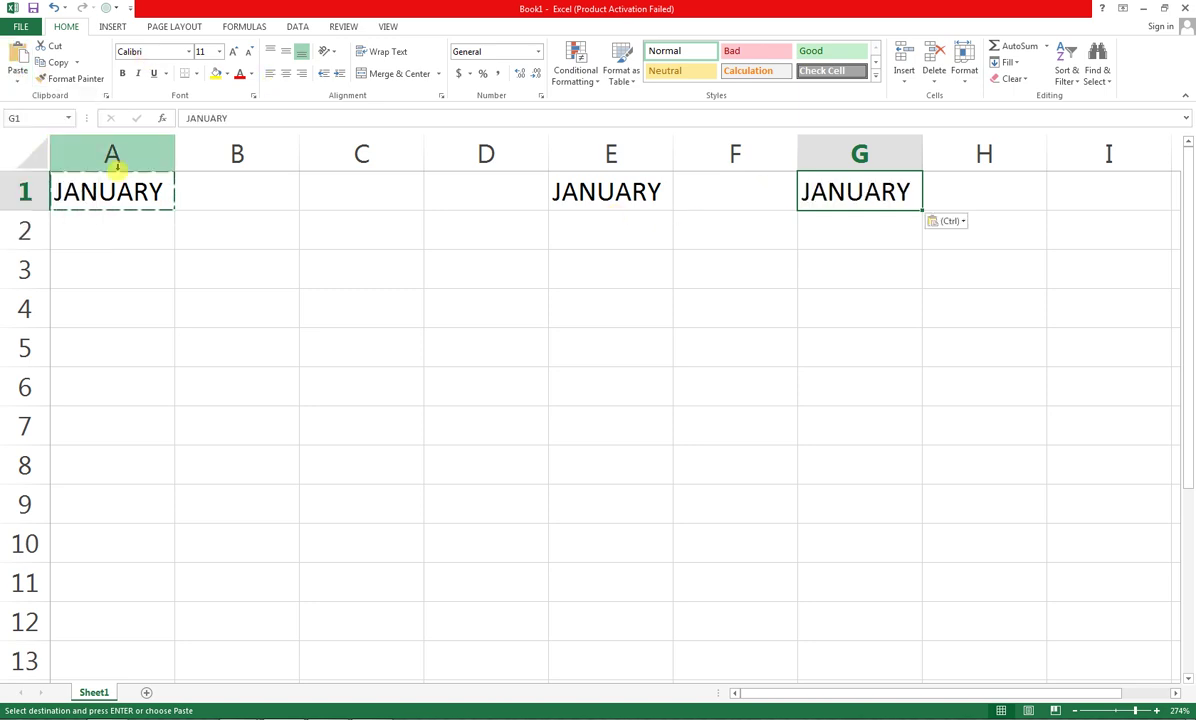
Cut JANUARY from A1 and paste it into D3
left_click(145, 193)
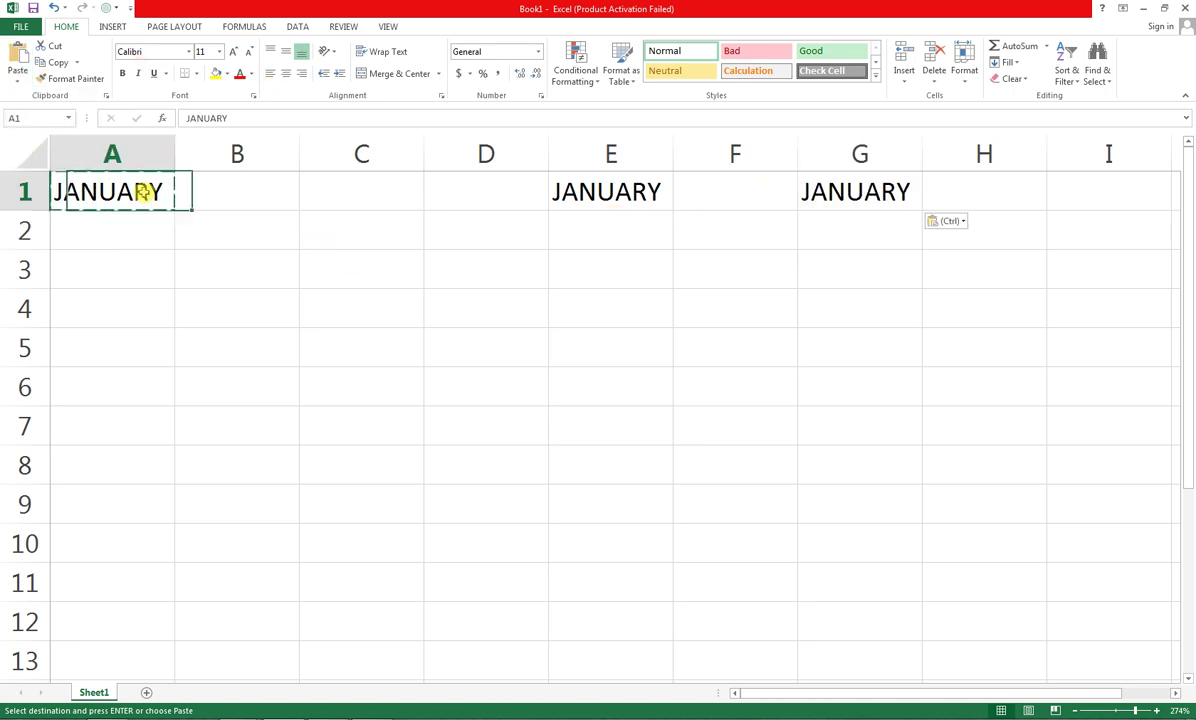
left_click(77, 63)
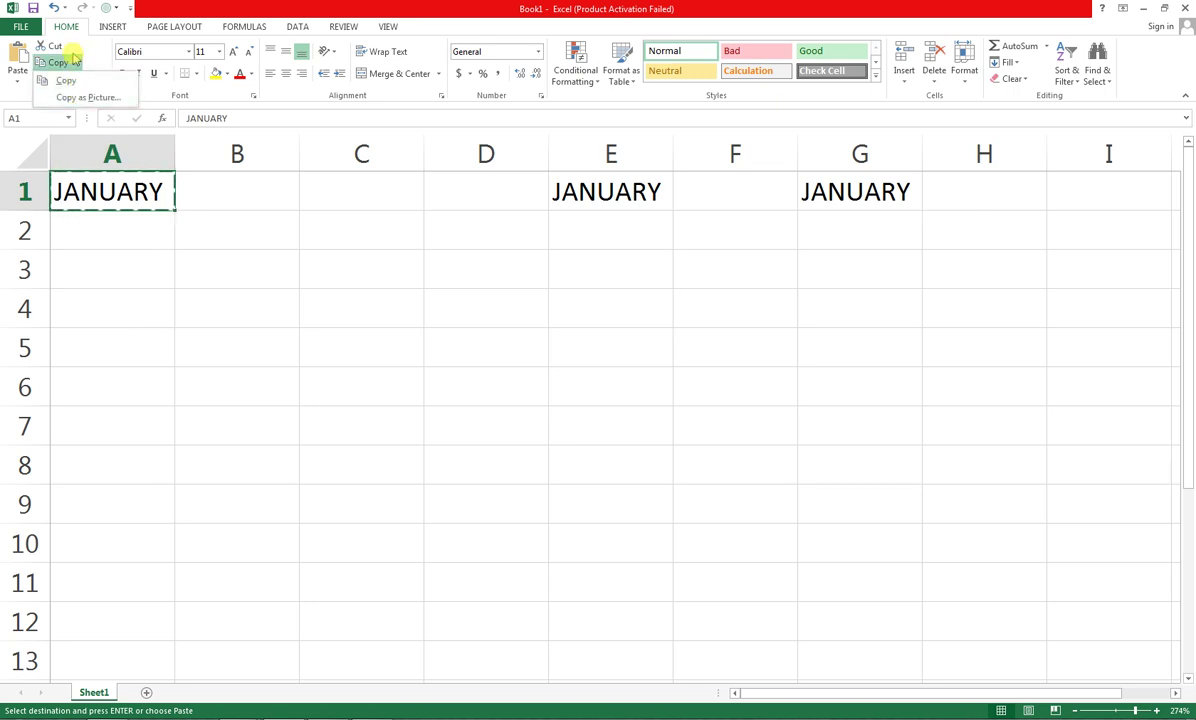
left_click(55, 47)
left_click(55, 47)
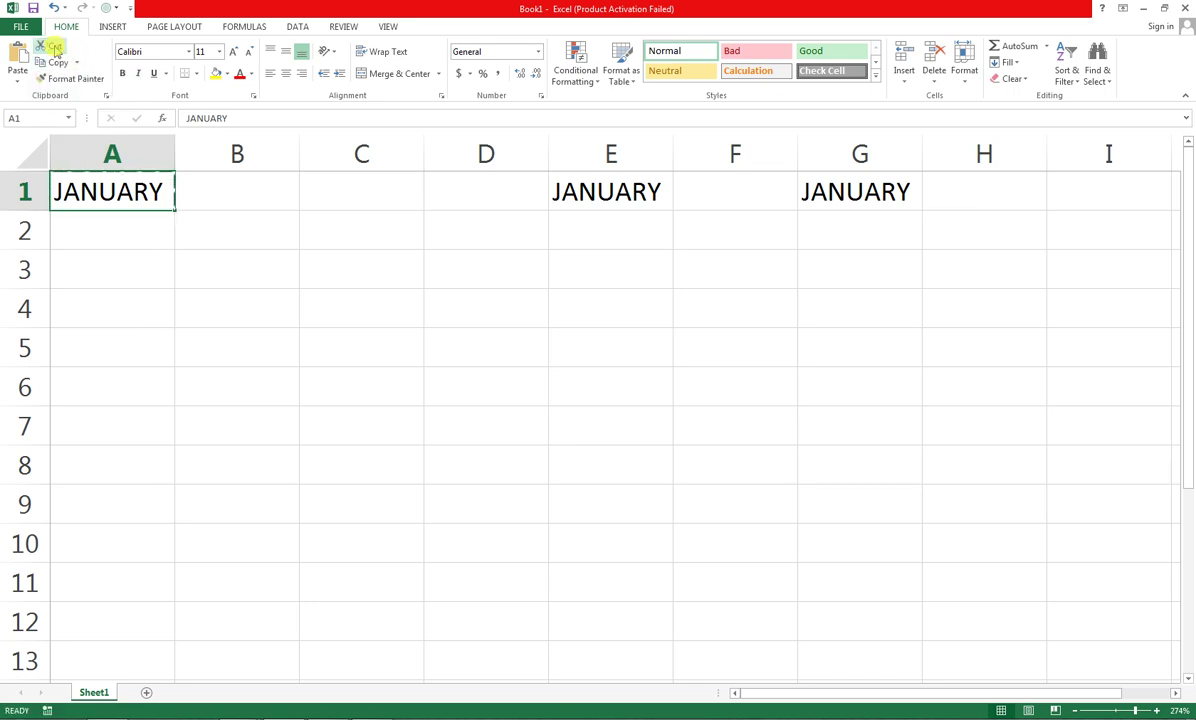
left_click(444, 282)
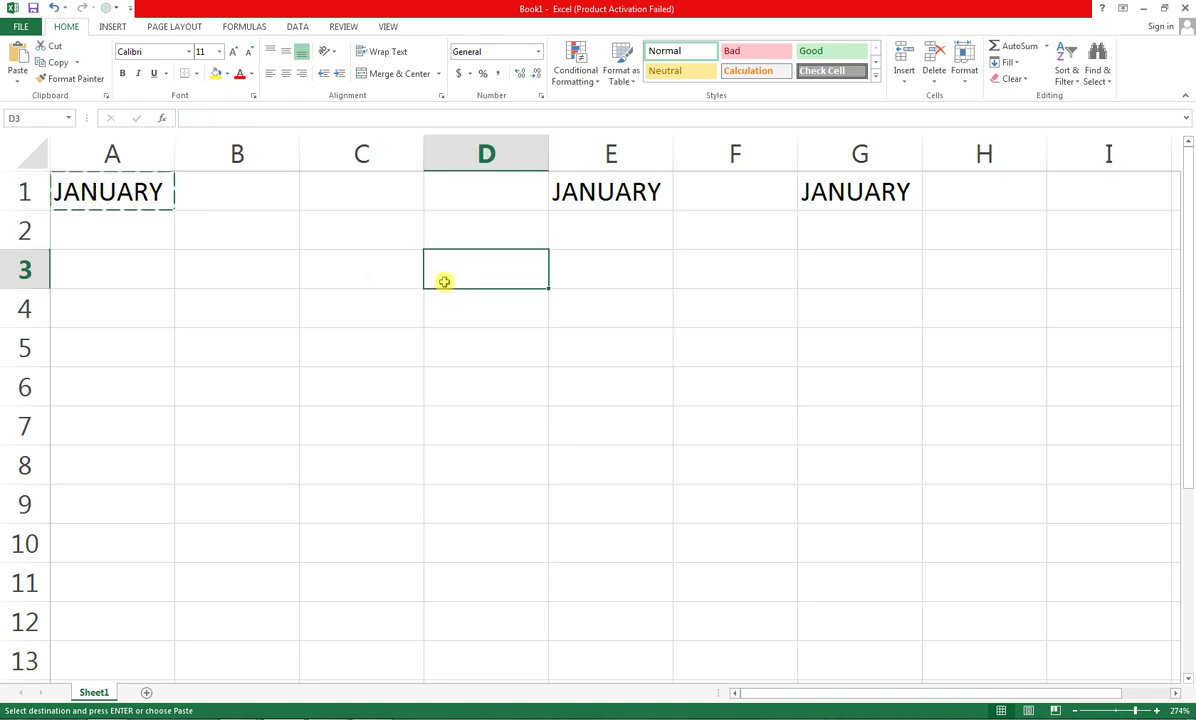
left_click(14, 58)
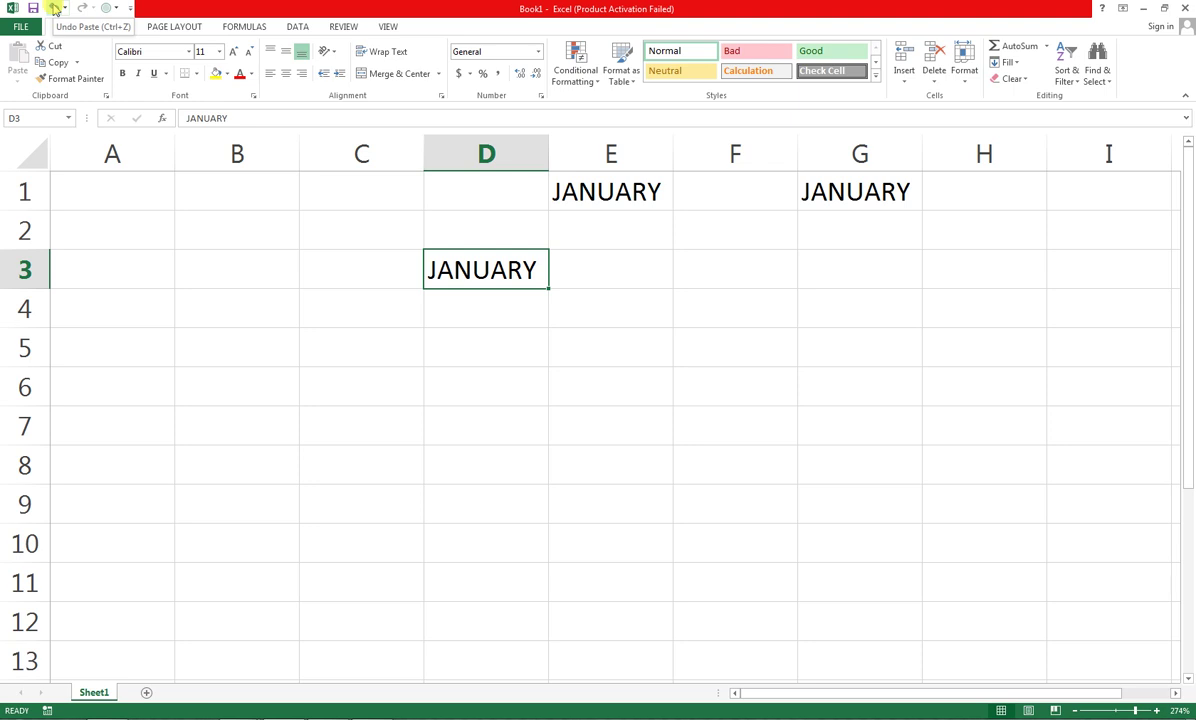
Undo, redo, then undo the move so JANUARY stays in A1
left_click(54, 8)
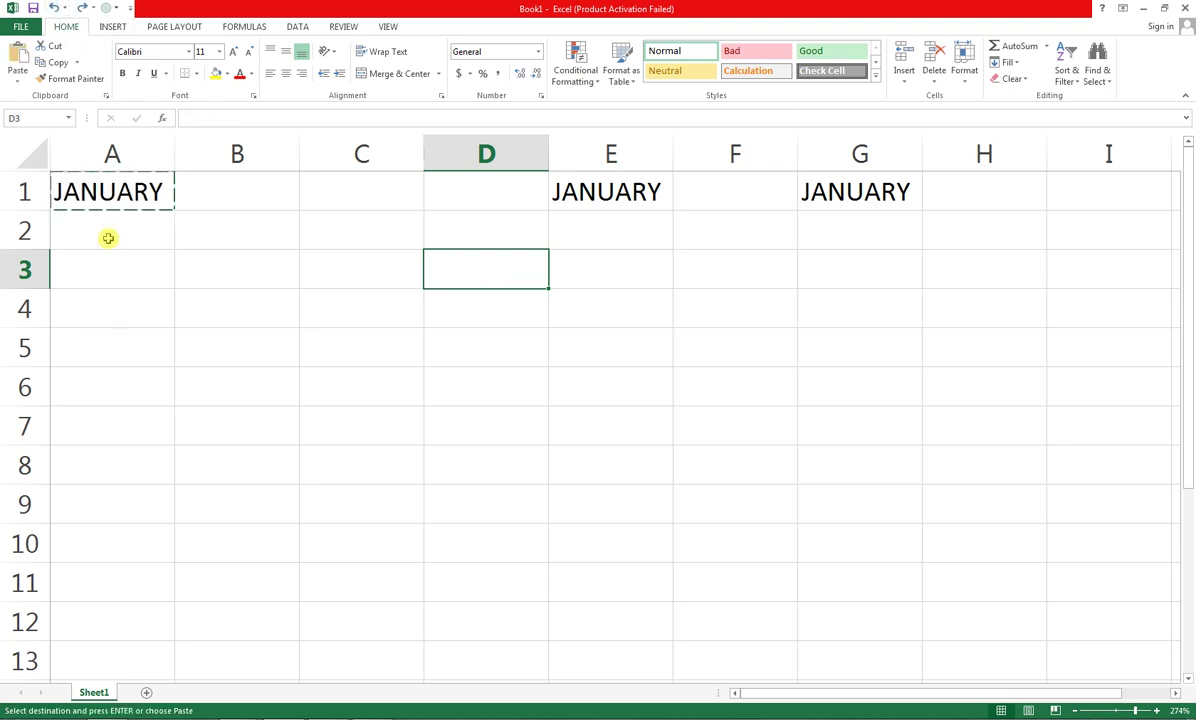
left_click(84, 8)
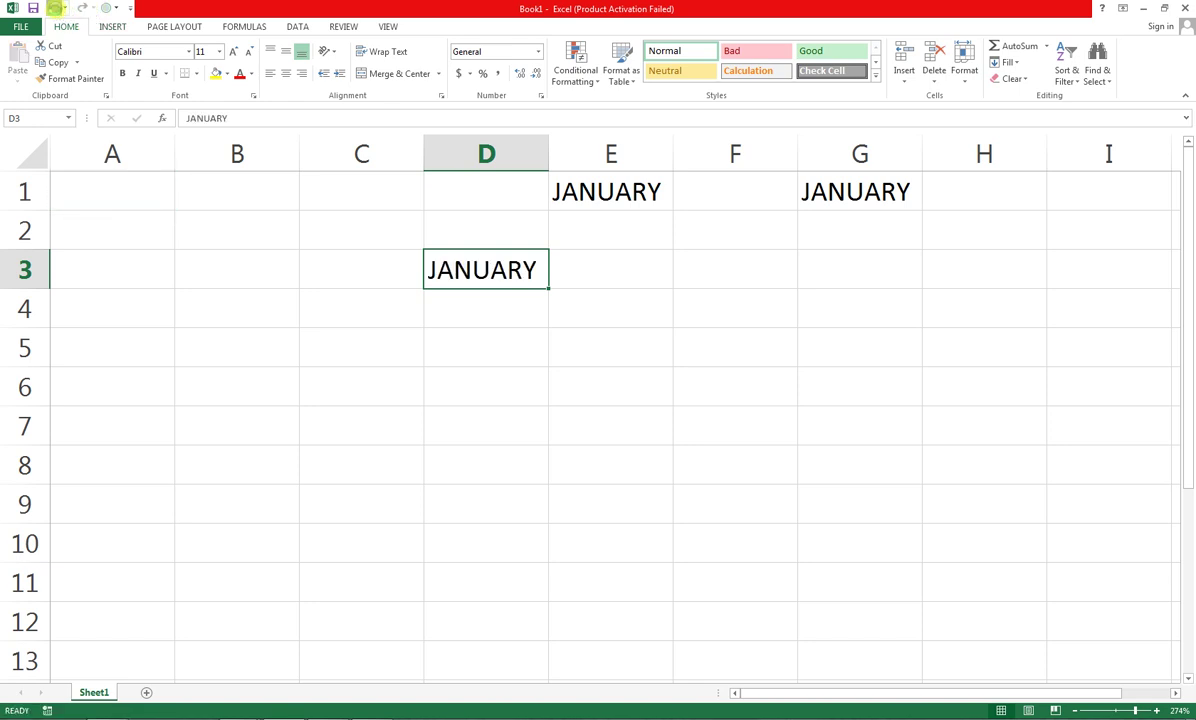
left_click(55, 8)
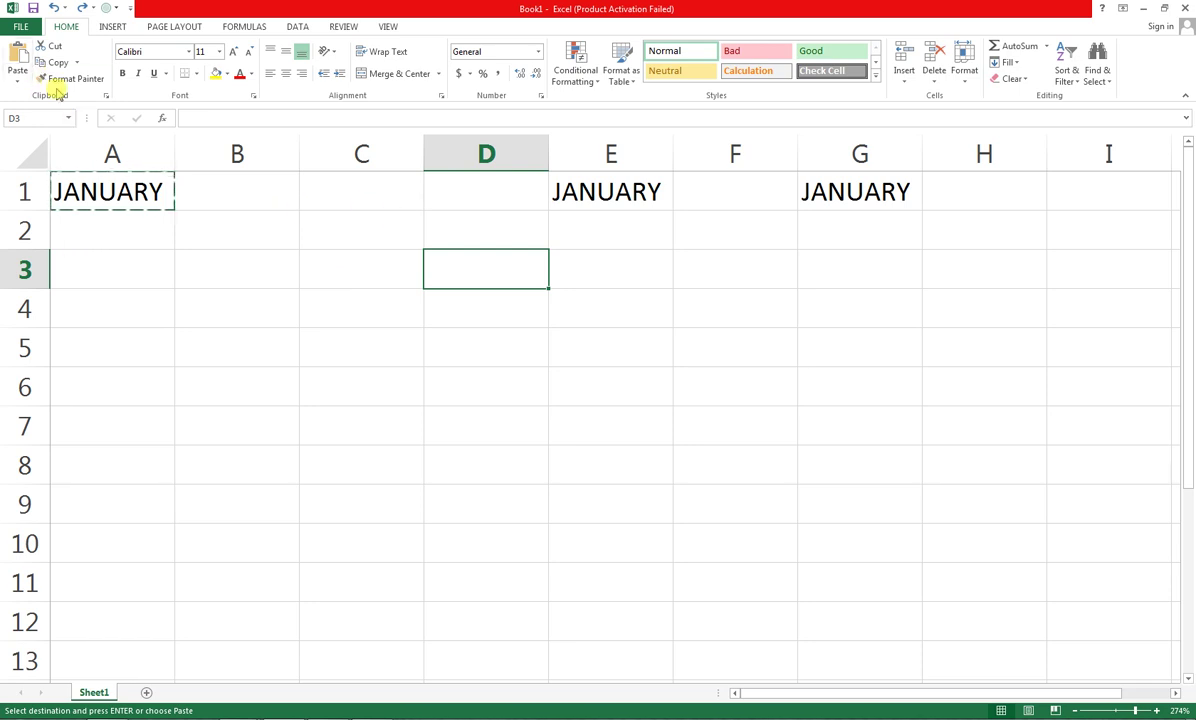
Drag JANUARY from E1 to G4, then AutoFill months down to OCTOBER in G13
left_click(614, 192)
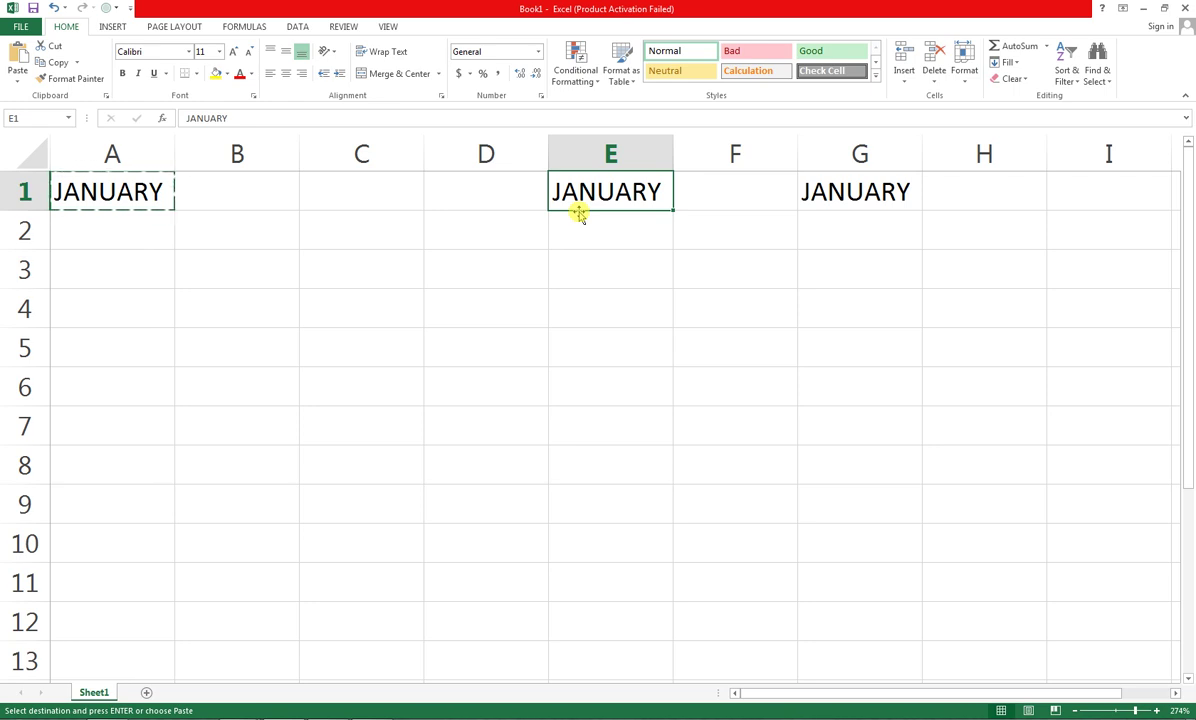
left_click_drag(580, 217, 836, 311)
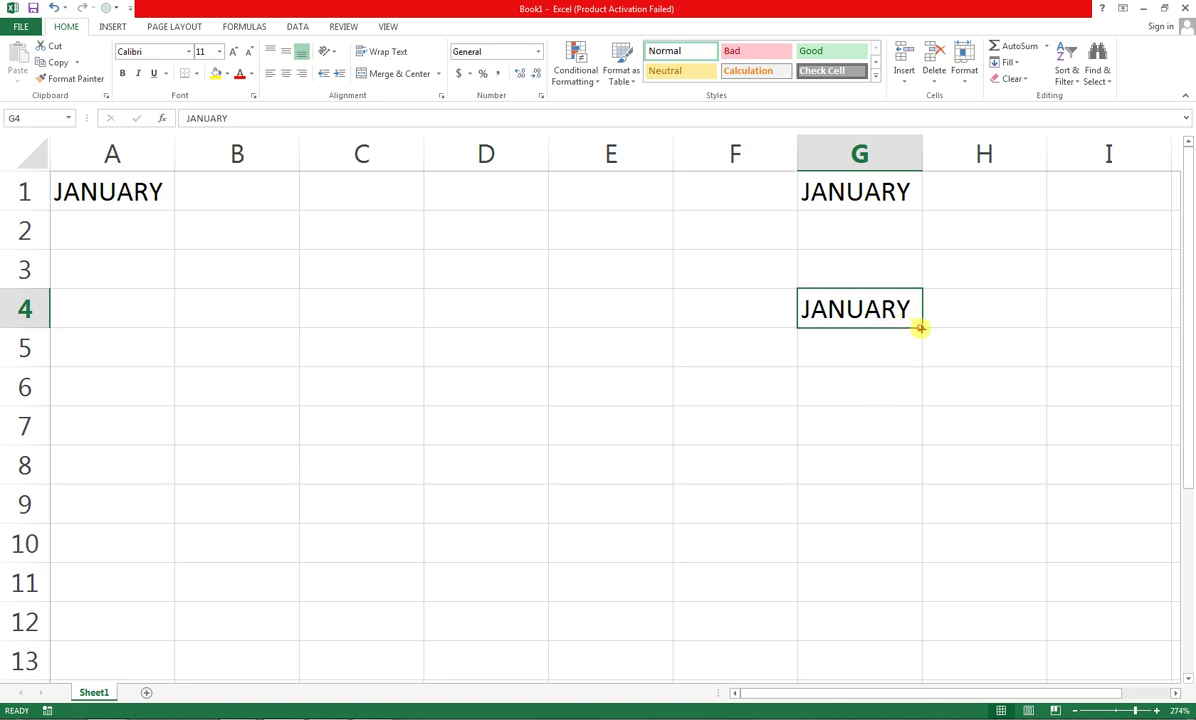
left_click_drag(920, 327, 894, 664)
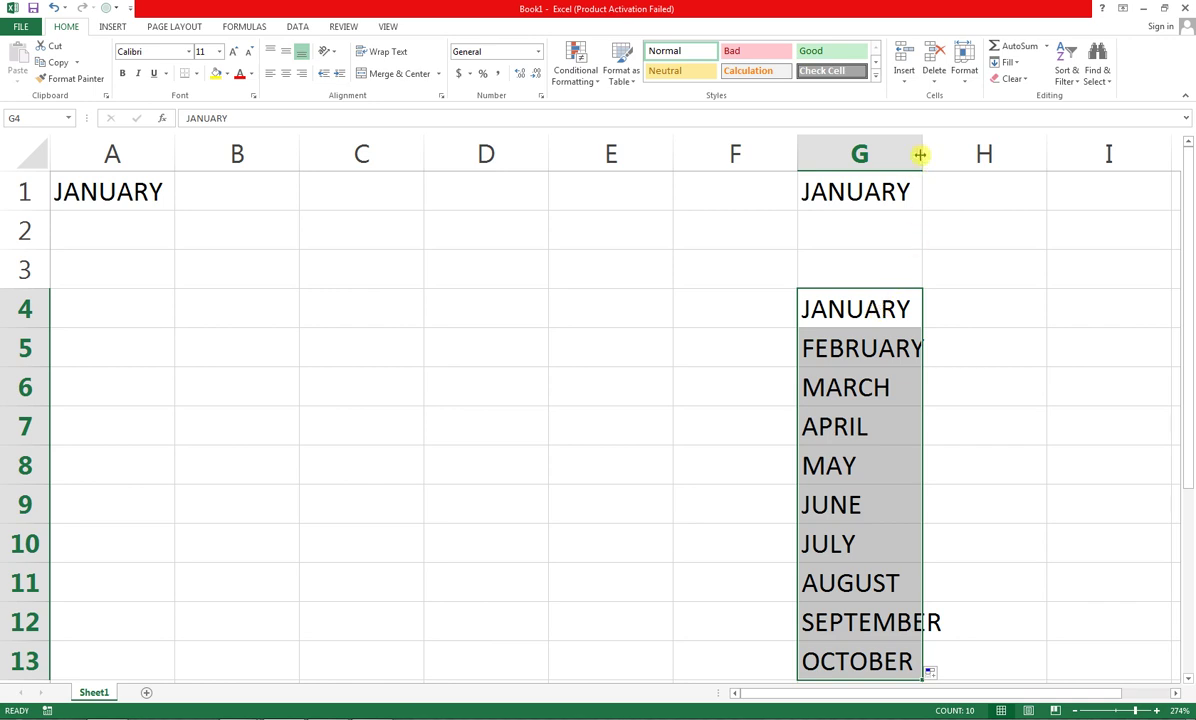
Enter JAN in B4 and fill short month names down to SEP in B12
left_click(233, 315)
type("JAN")
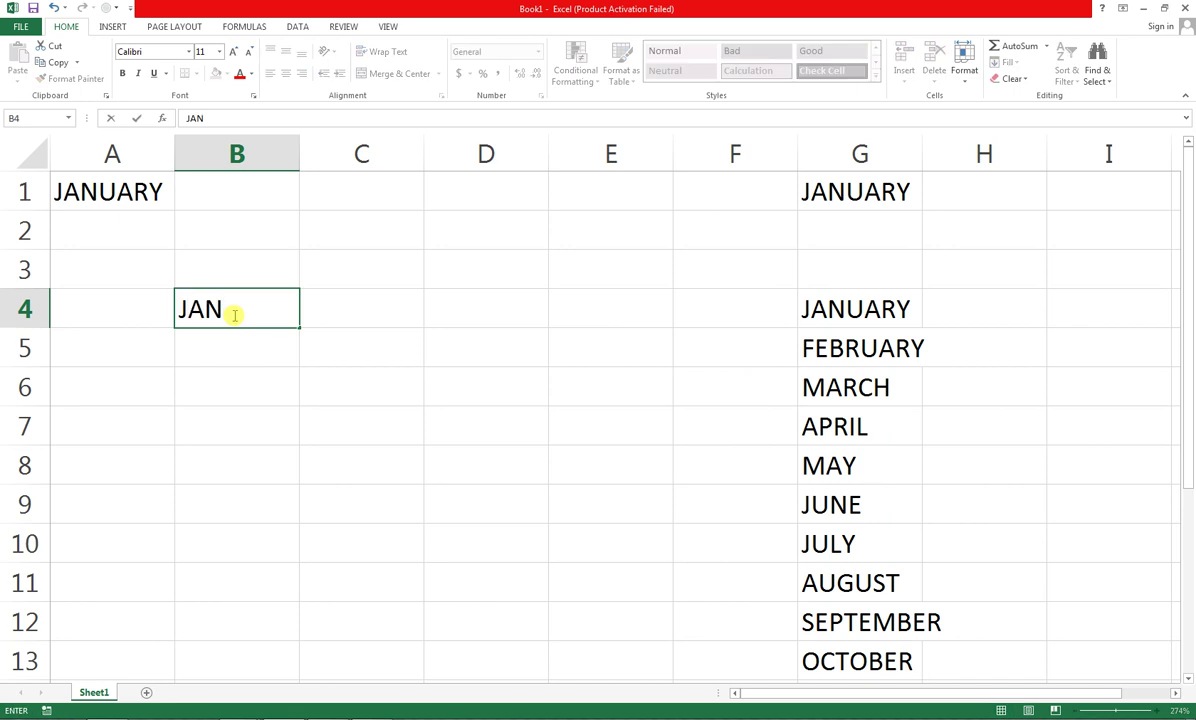
key("Return")
left_click(258, 312)
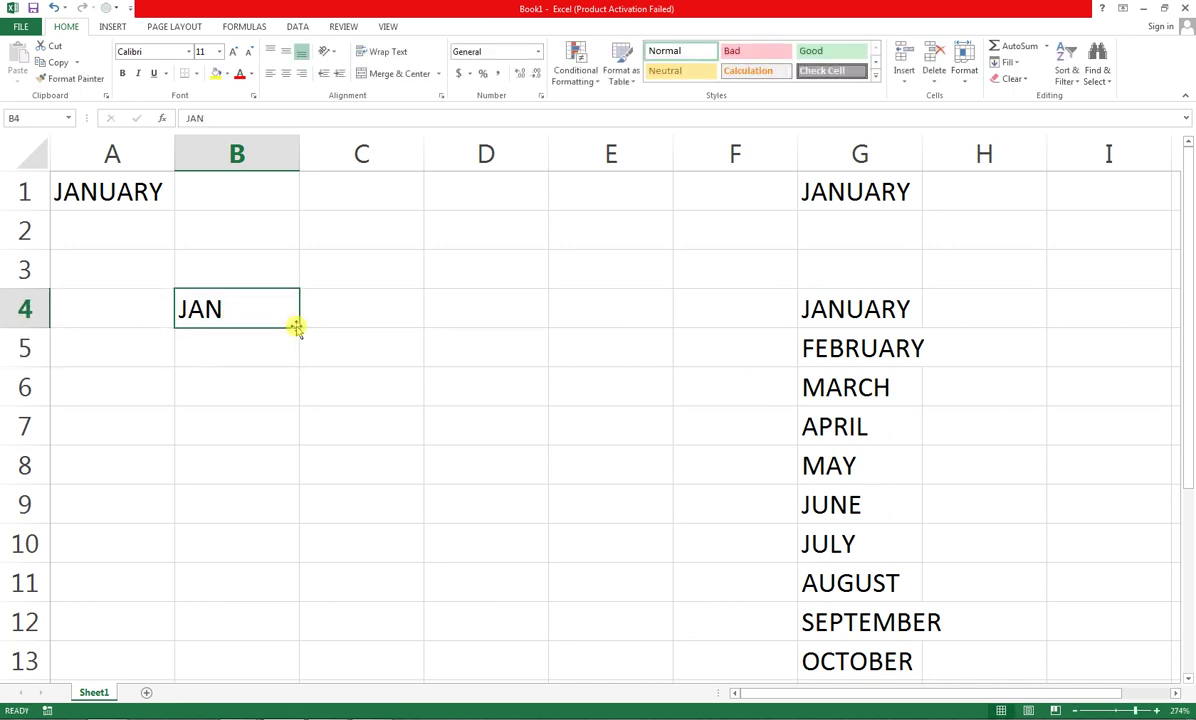
mouse_move(298, 328)
left_mouse_down()
mouse_move(307, 646)
mouse_move(267, 420)
left_mouse_up()
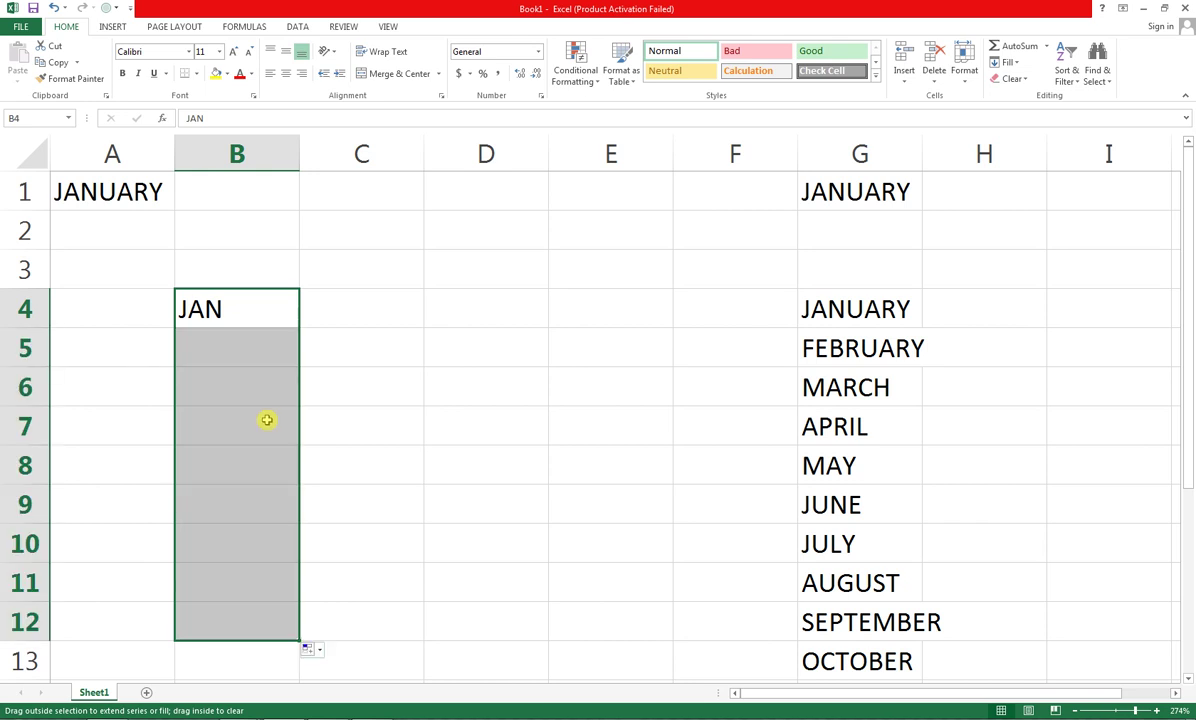
Start entering MON in cell A4
left_click(137, 317)
double_click(138, 317)
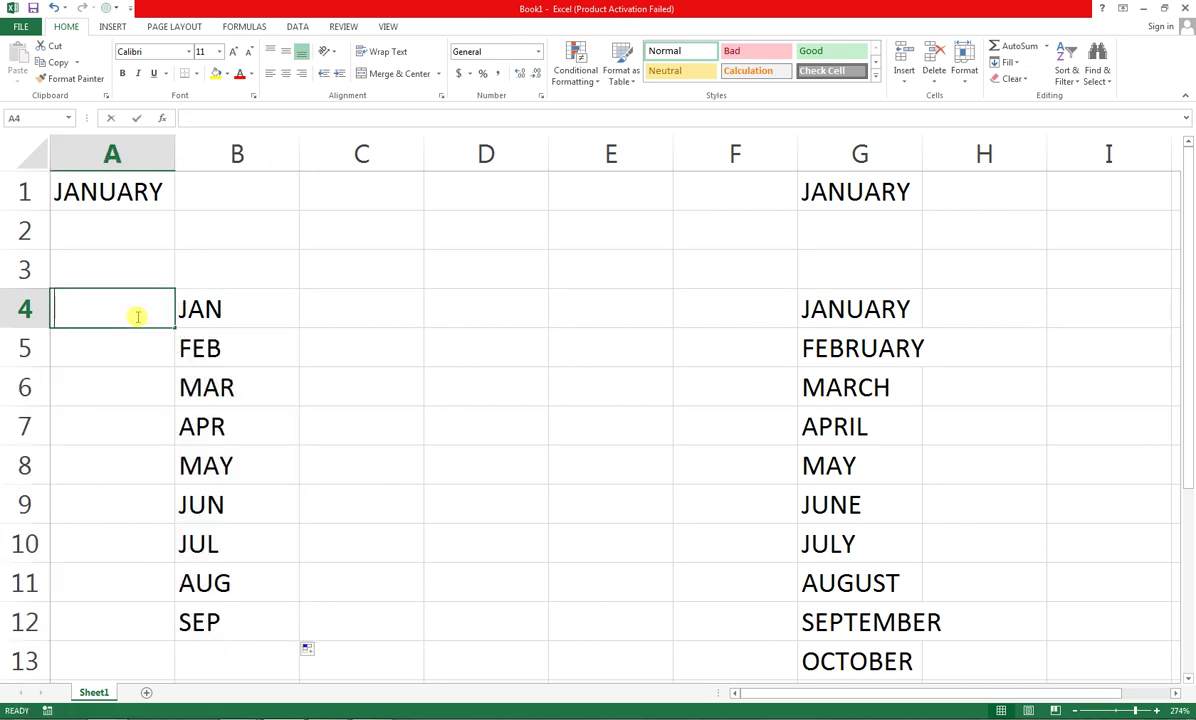
type("MON")
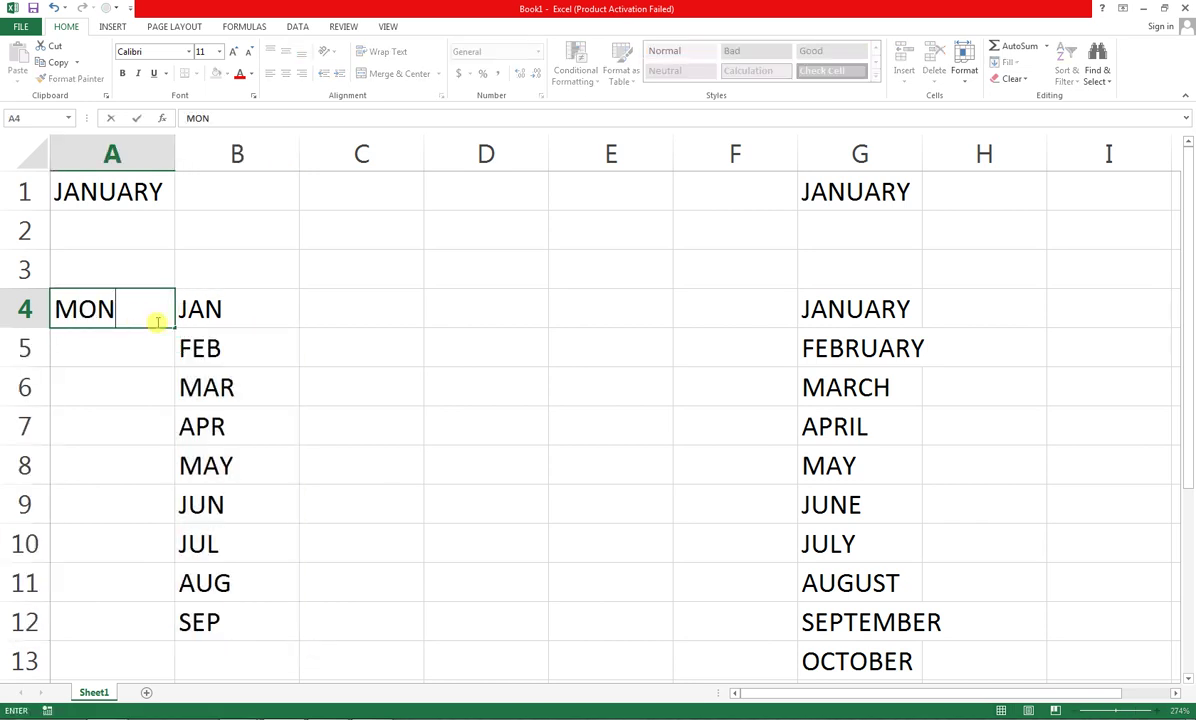
Commit MON in A4 and fill weekdays down to SAT in A9
left_click(212, 348)
left_click(130, 305)
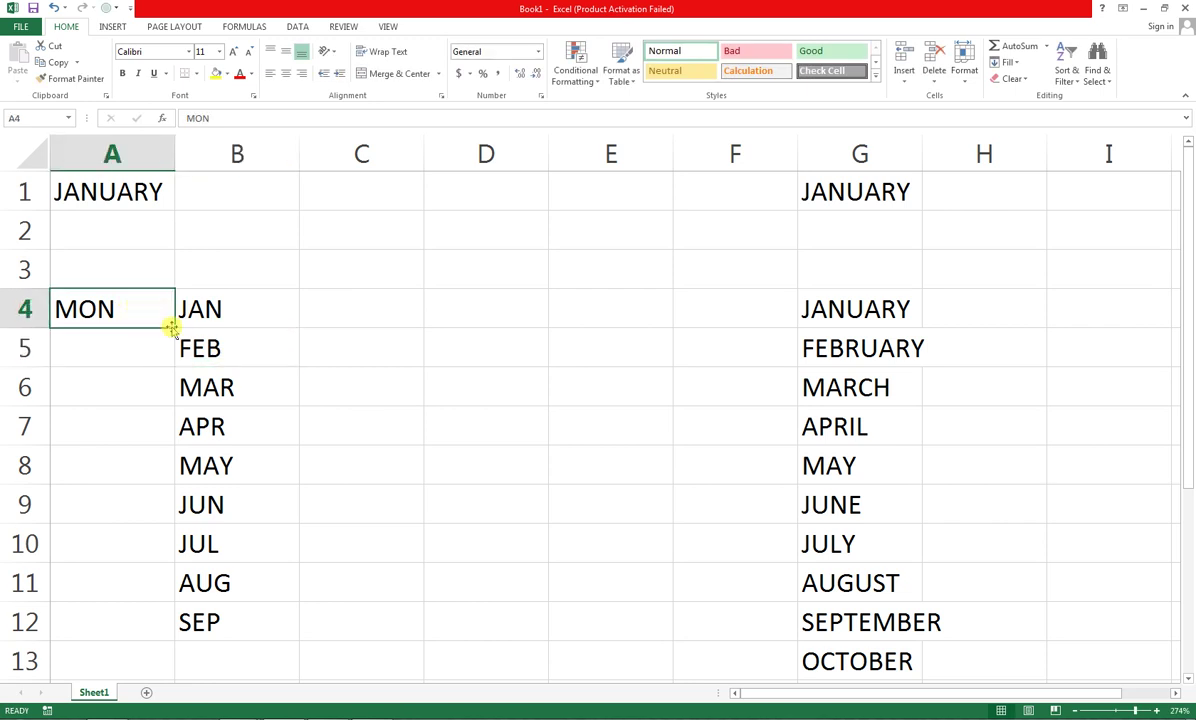
left_click_drag(168, 323, 172, 520)
Extend the month series upward from JAN to put DEC in B3
left_click(202, 300)
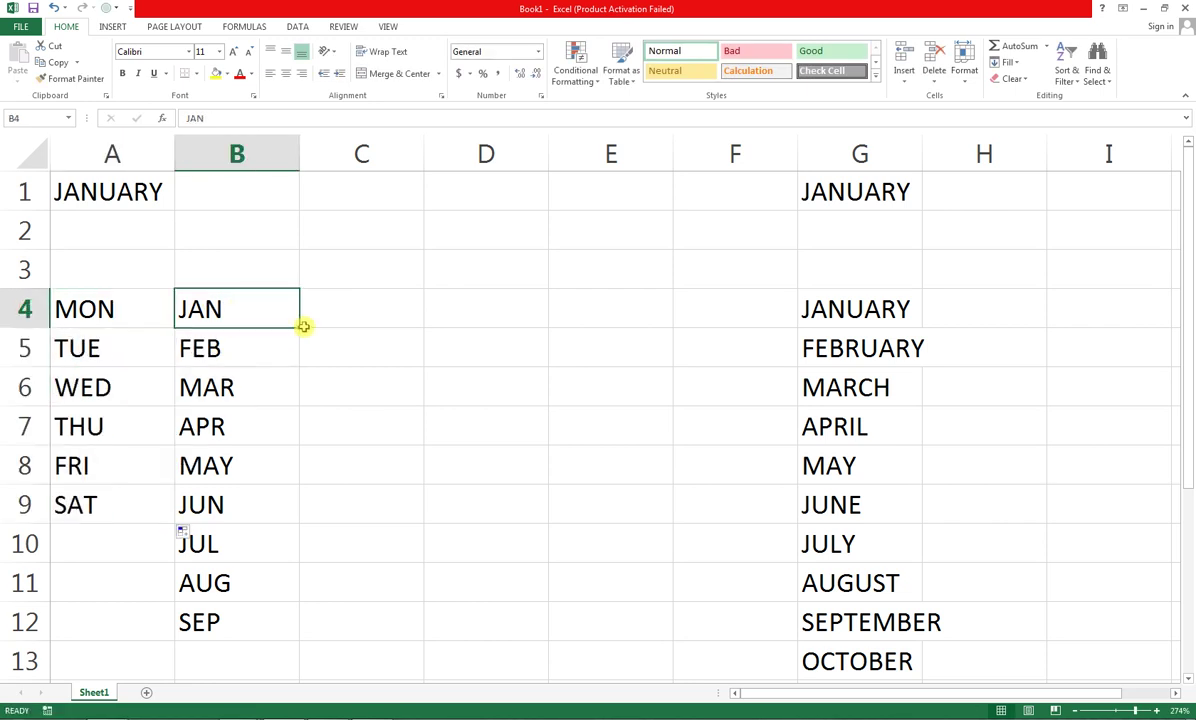
left_click_drag(299, 326, 88, 280)
left_click(240, 278)
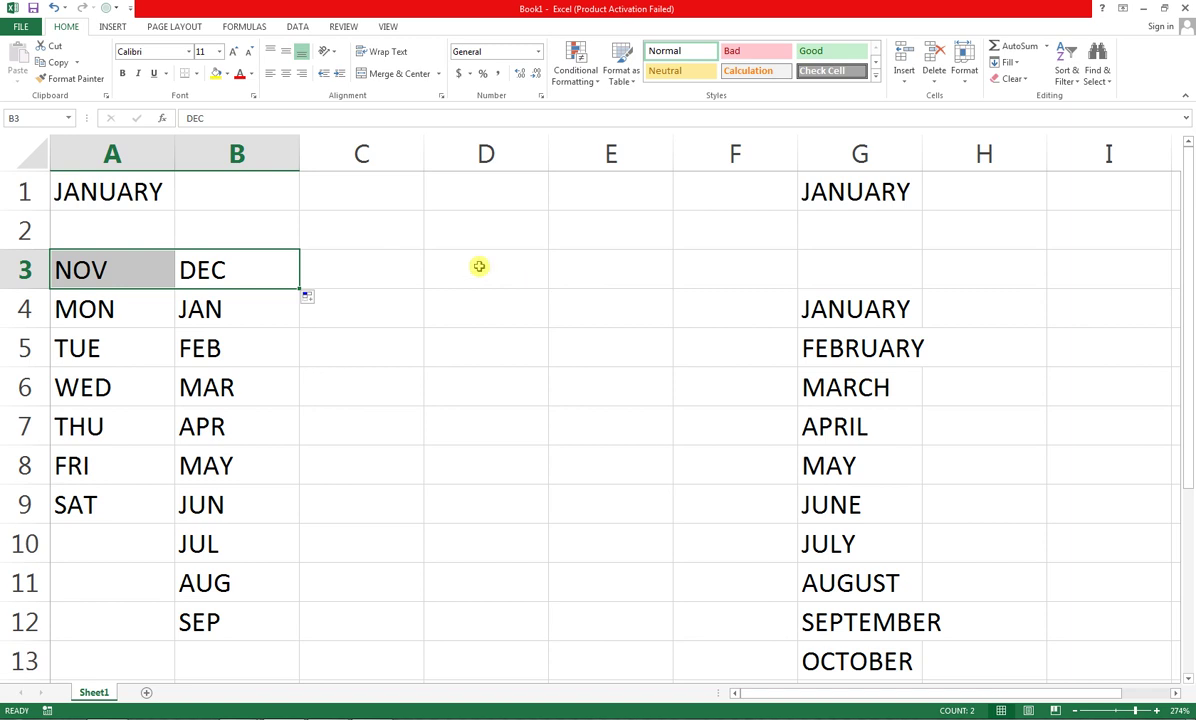
Enter 1 in C2 and 2 in C3, then fill the series down to 500 in C501
left_click(421, 232)
type("1")
key("Return")
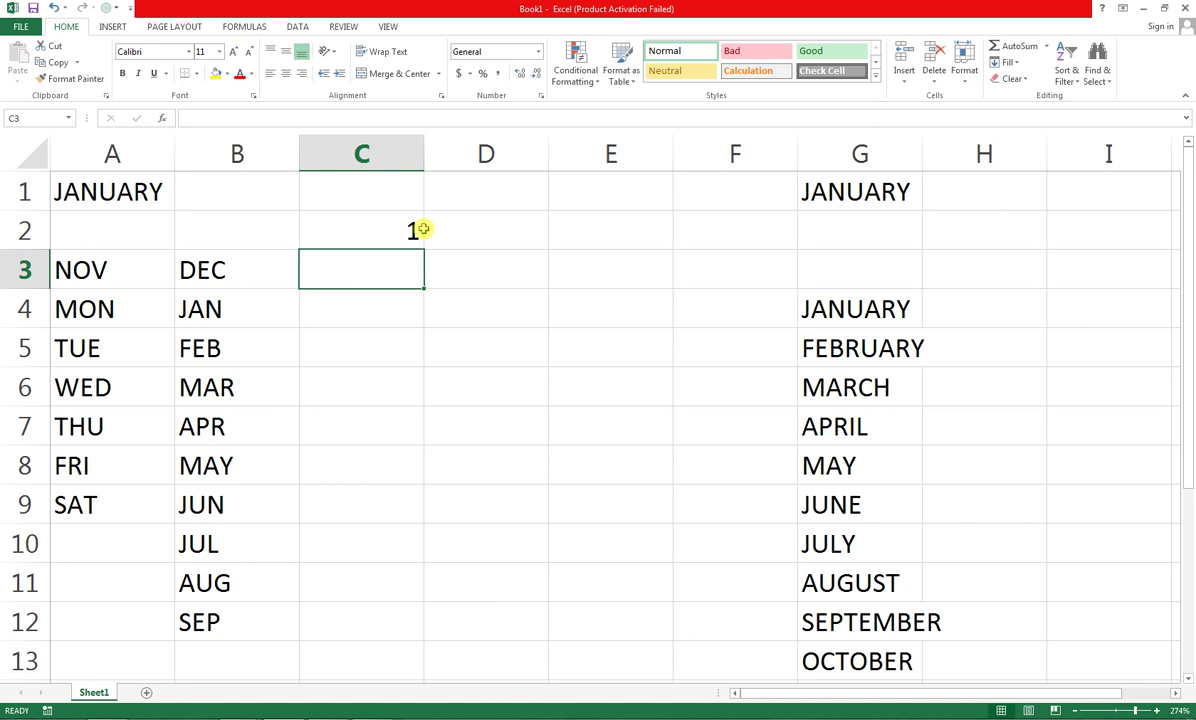
type("2")
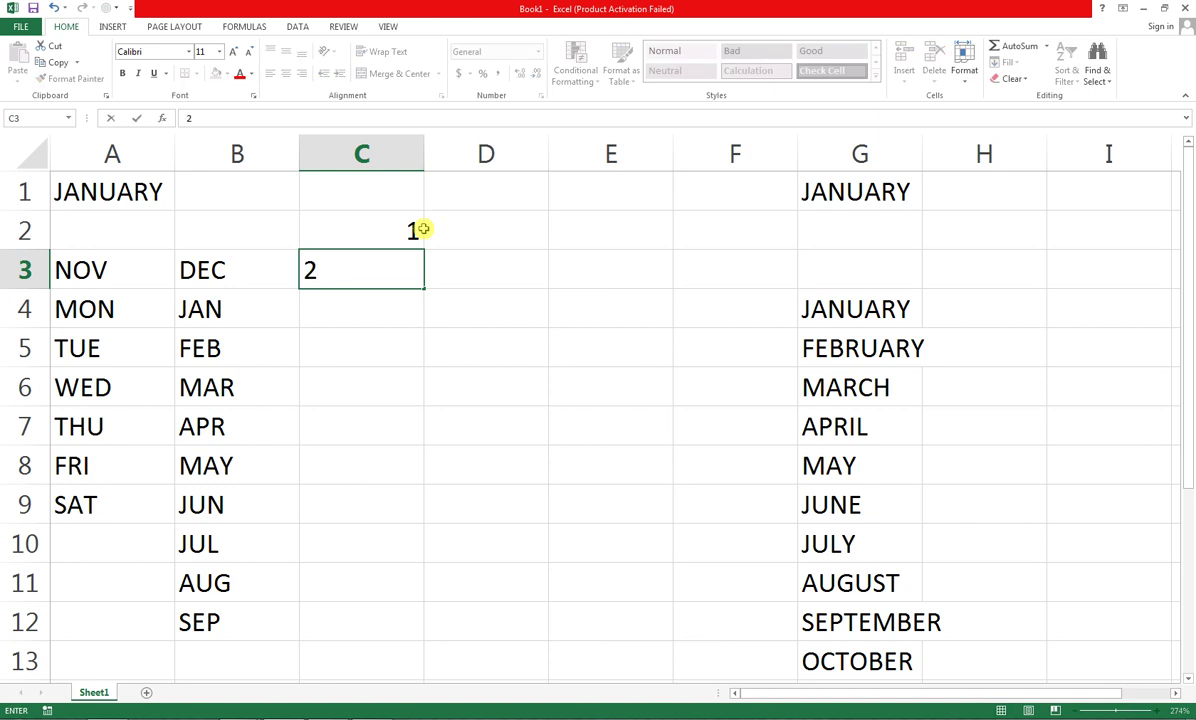
left_click(395, 231)
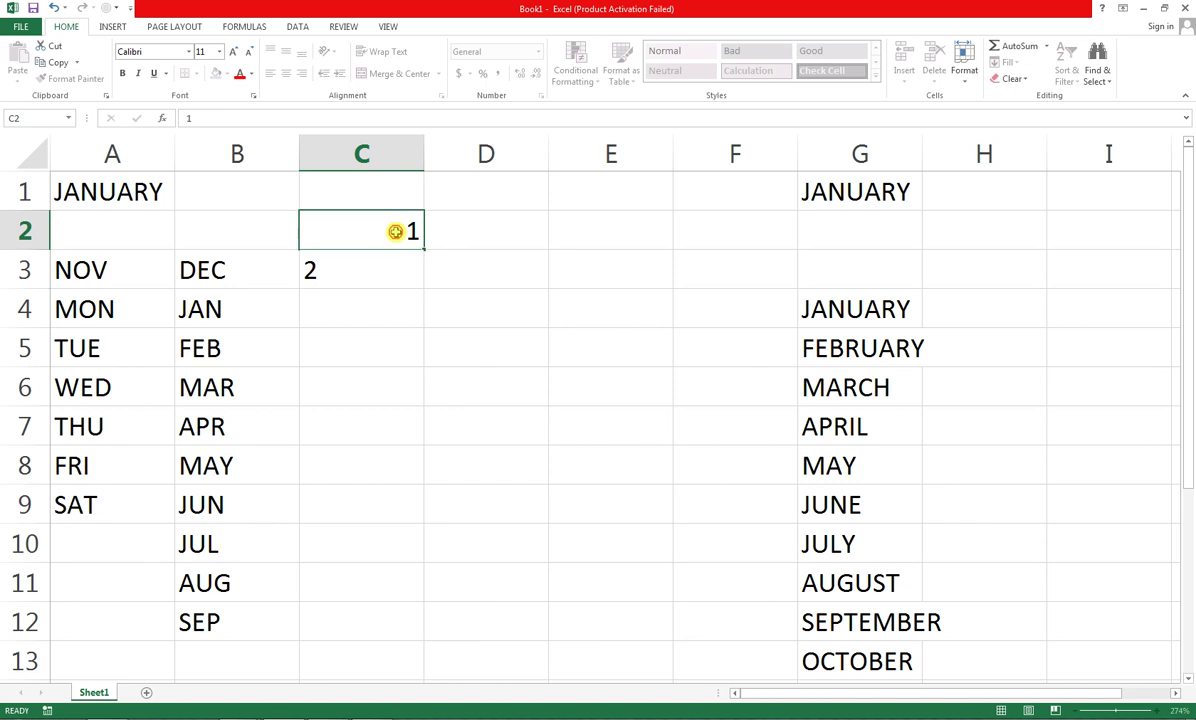
left_click_drag(395, 231, 372, 646)
left_click_drag(372, 646, 395, 628)
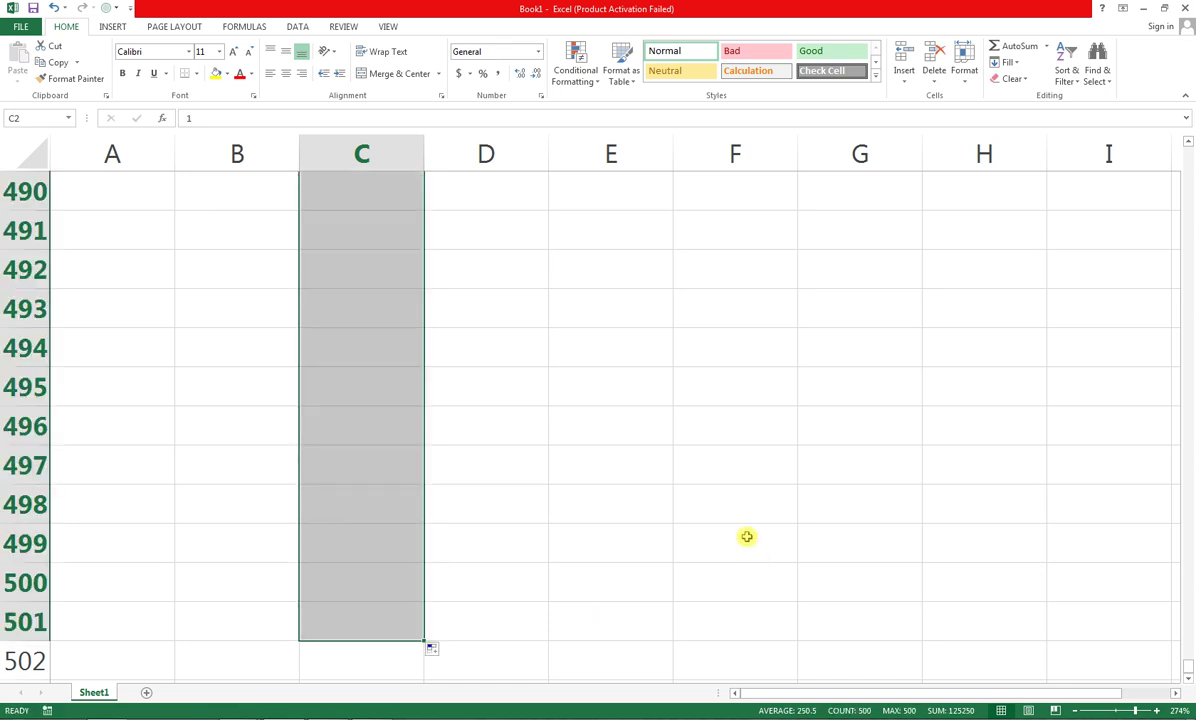
Jump between the data edges on Sheet1 with Ctrl+arrow keys, ending at A1
left_click(663, 525)
key("ctrl+Up")
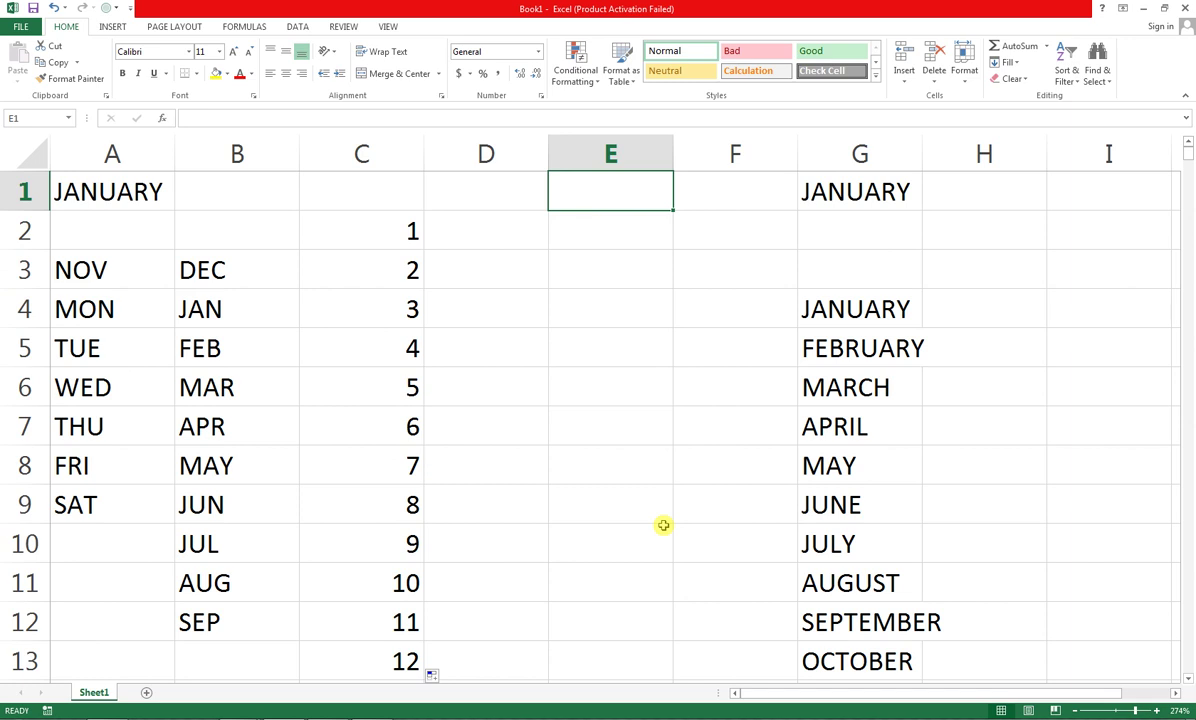
key("ctrl+Left")
key("ctrl+Right")
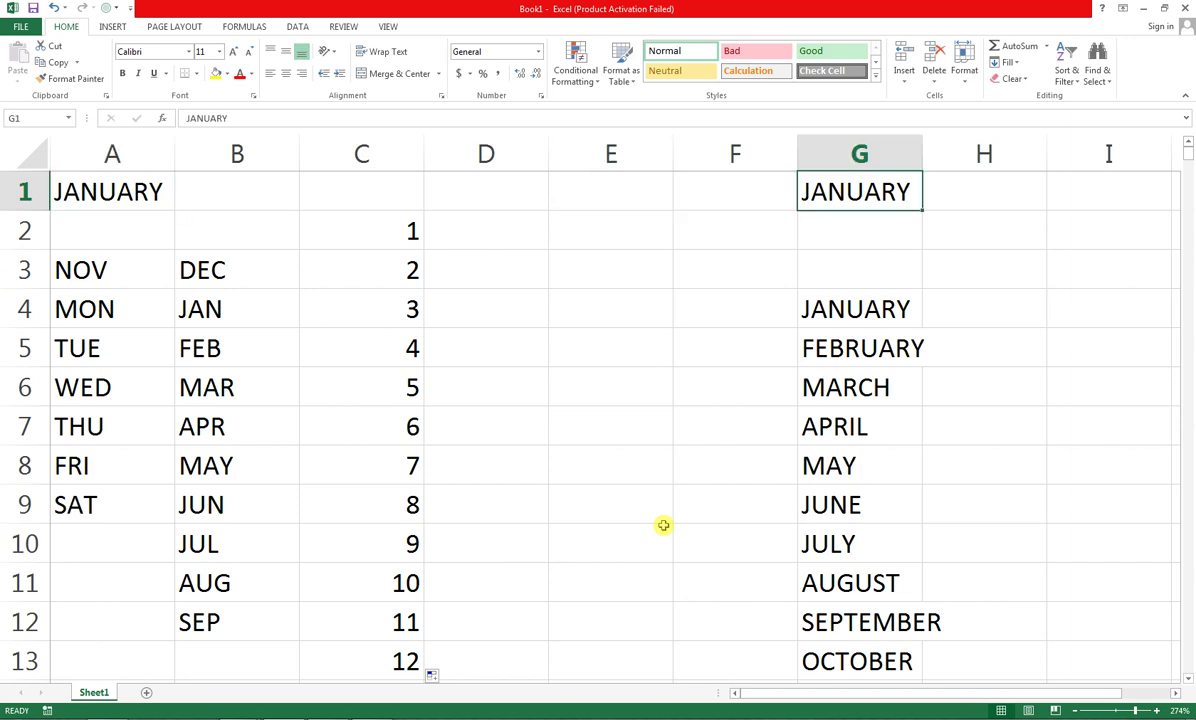
key("ctrl+Left")
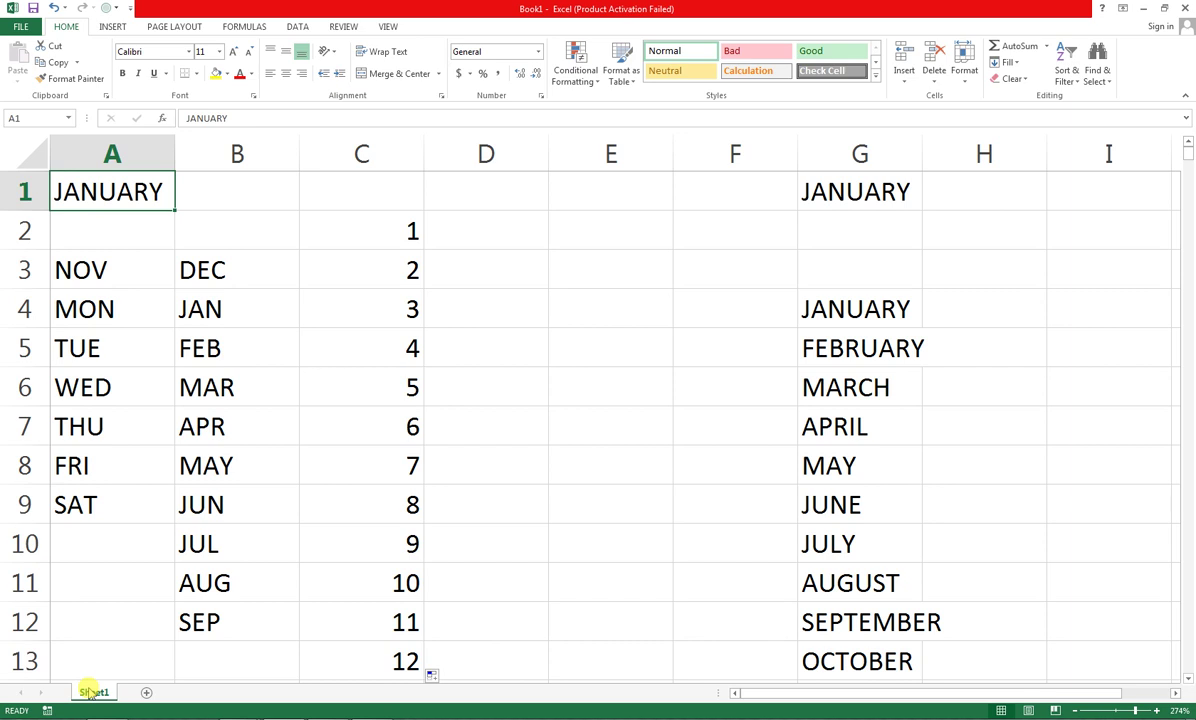
Add a blank Sheet2, jump to its last row and column, then return to Sheet1
left_click(147, 694)
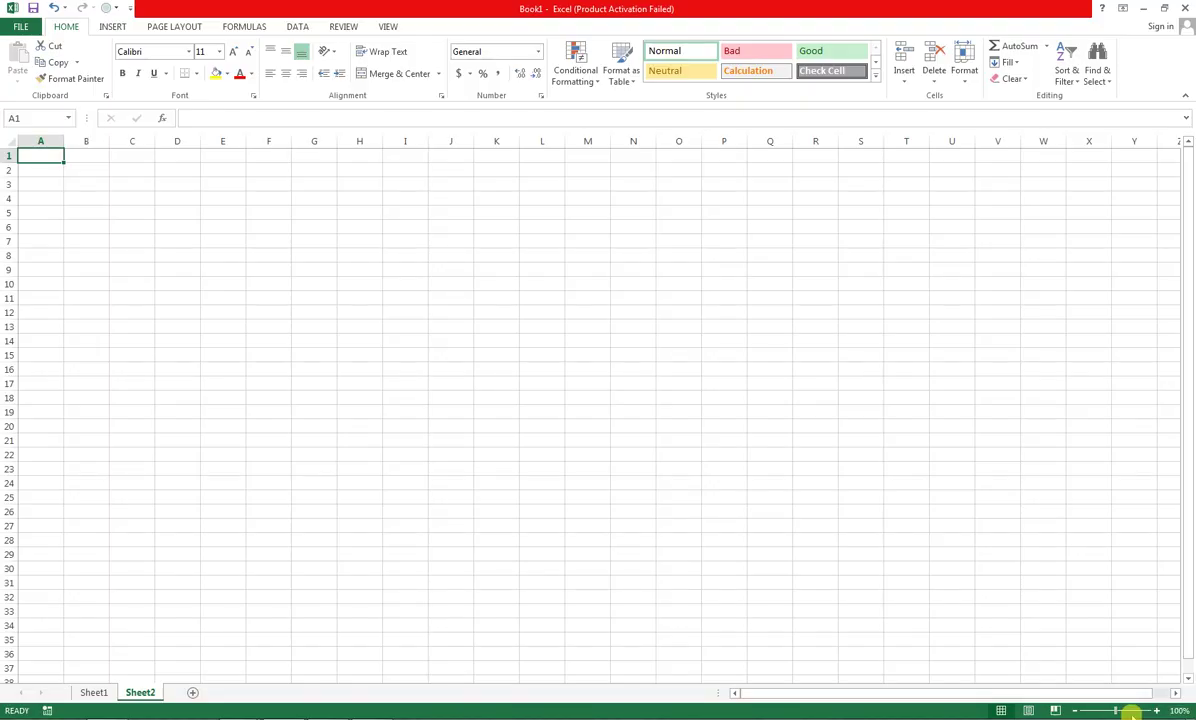
left_click_drag(1118, 710, 1151, 710)
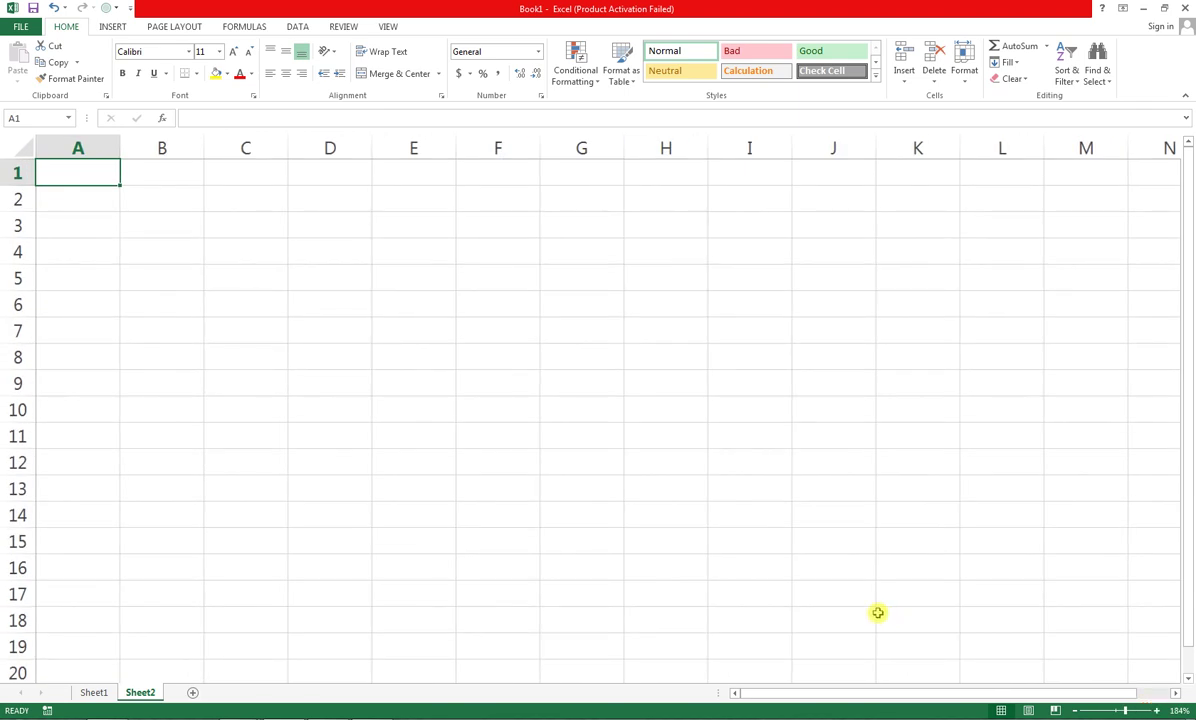
key("ctrl+Right")
key("ctrl+Left")
key("ctrl+Down")
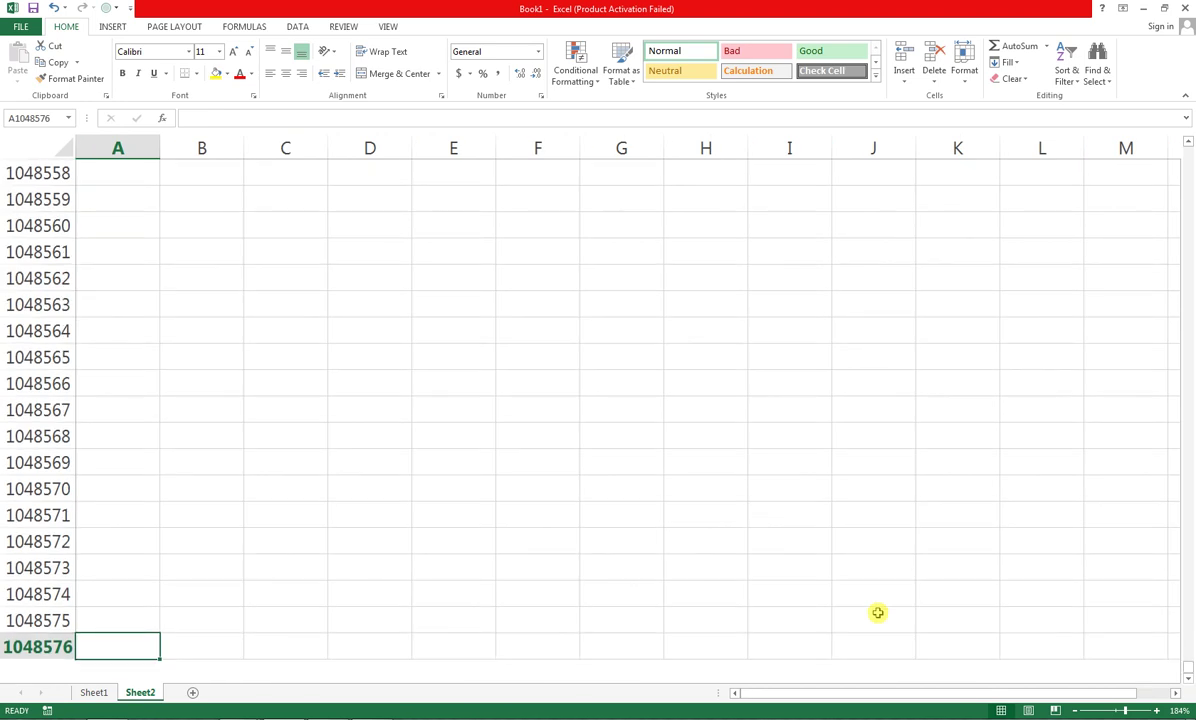
key("ctrl+Up")
key("ctrl+Right")
key("ctrl+Left")
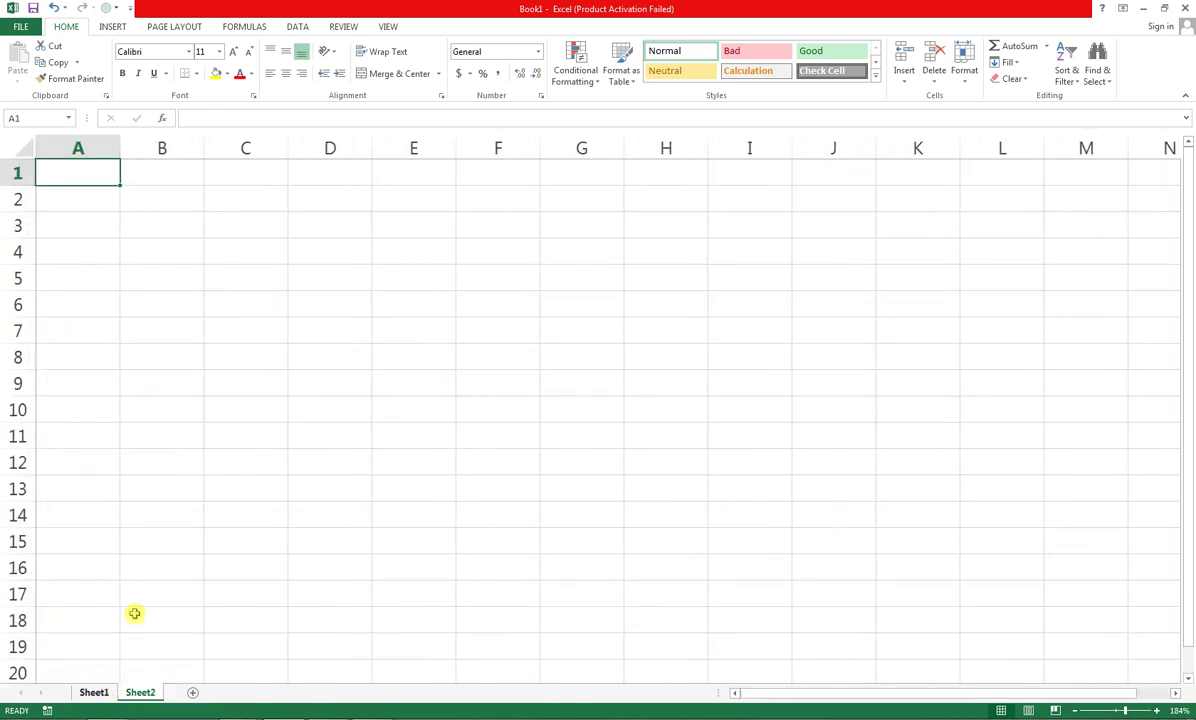
key("ctrl+Page_Up")
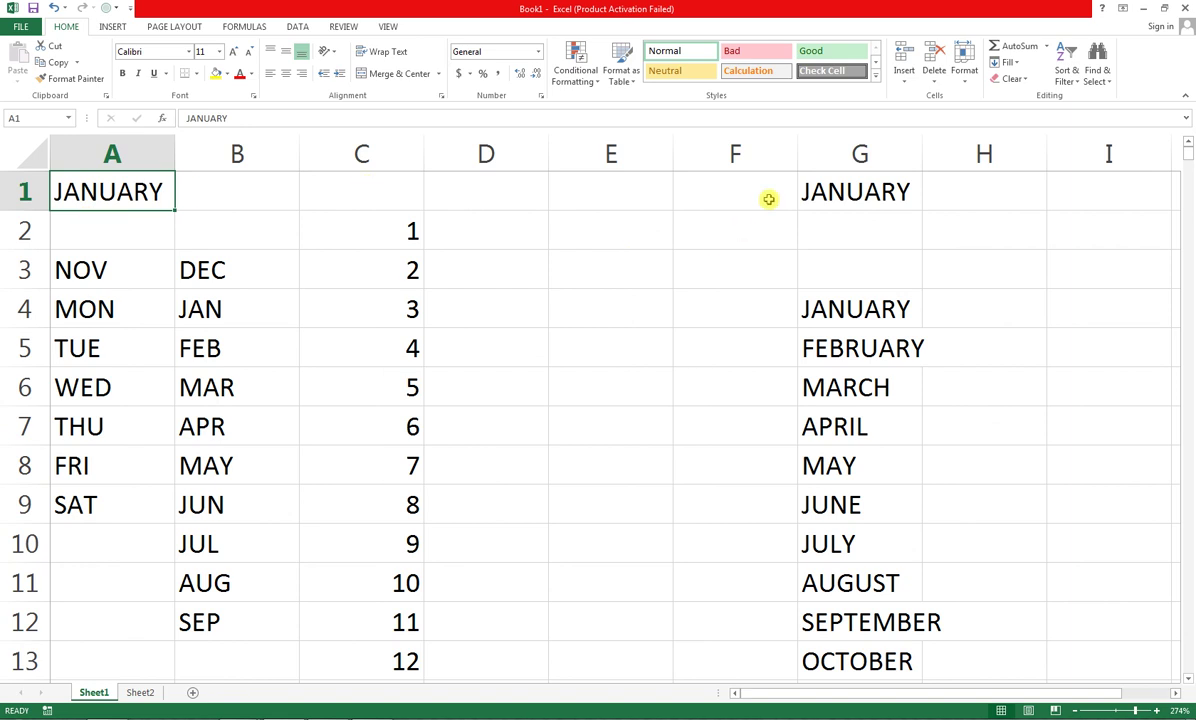
key("ctrl+Right")
key("ctrl+Down")
key("ctrl+Left")
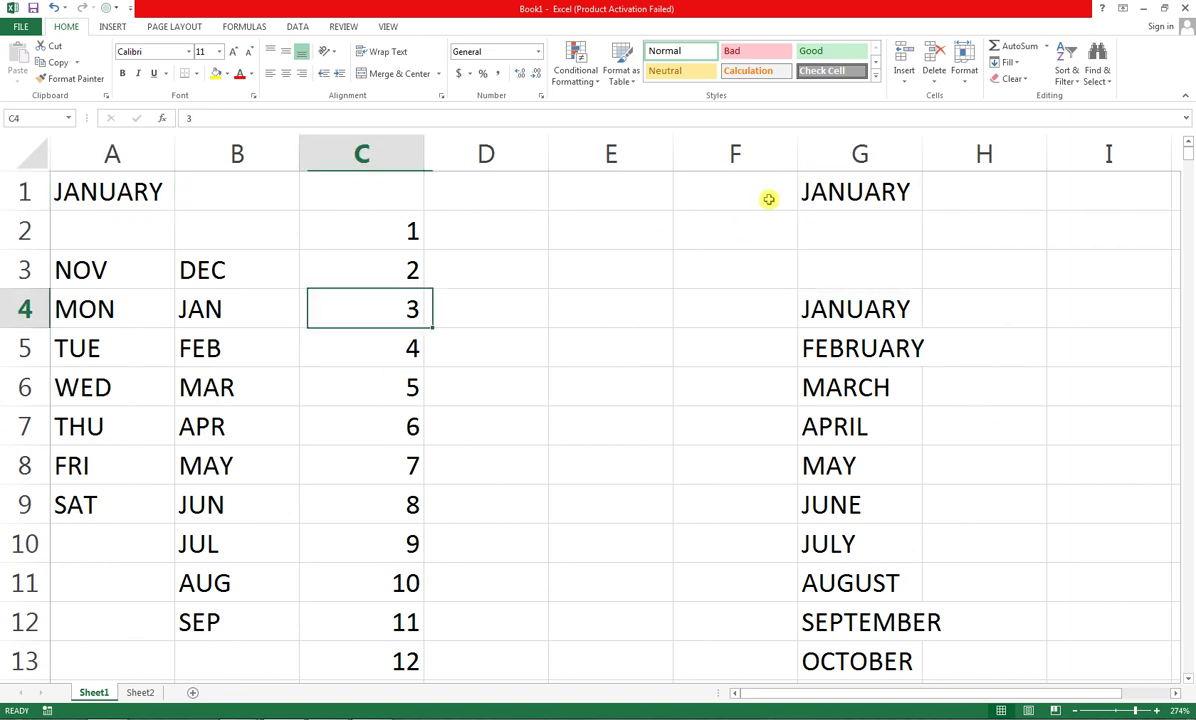
key("ctrl+Left")
key("ctrl+Up")
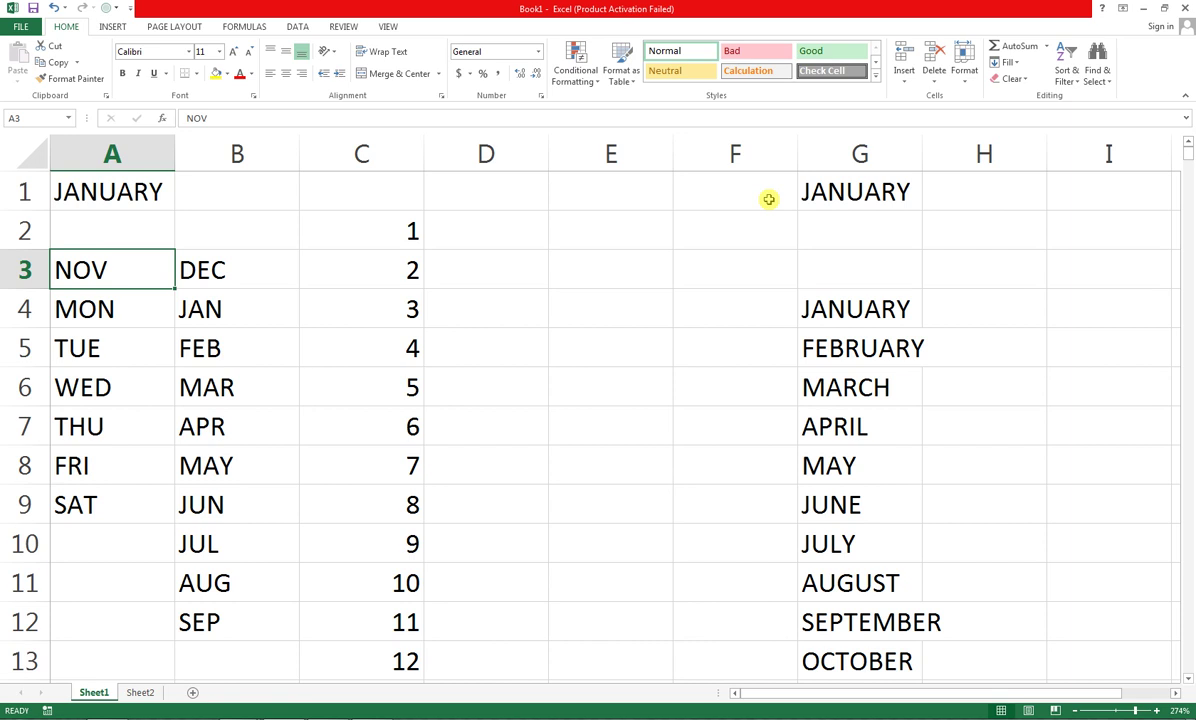
key("ctrl+Up")
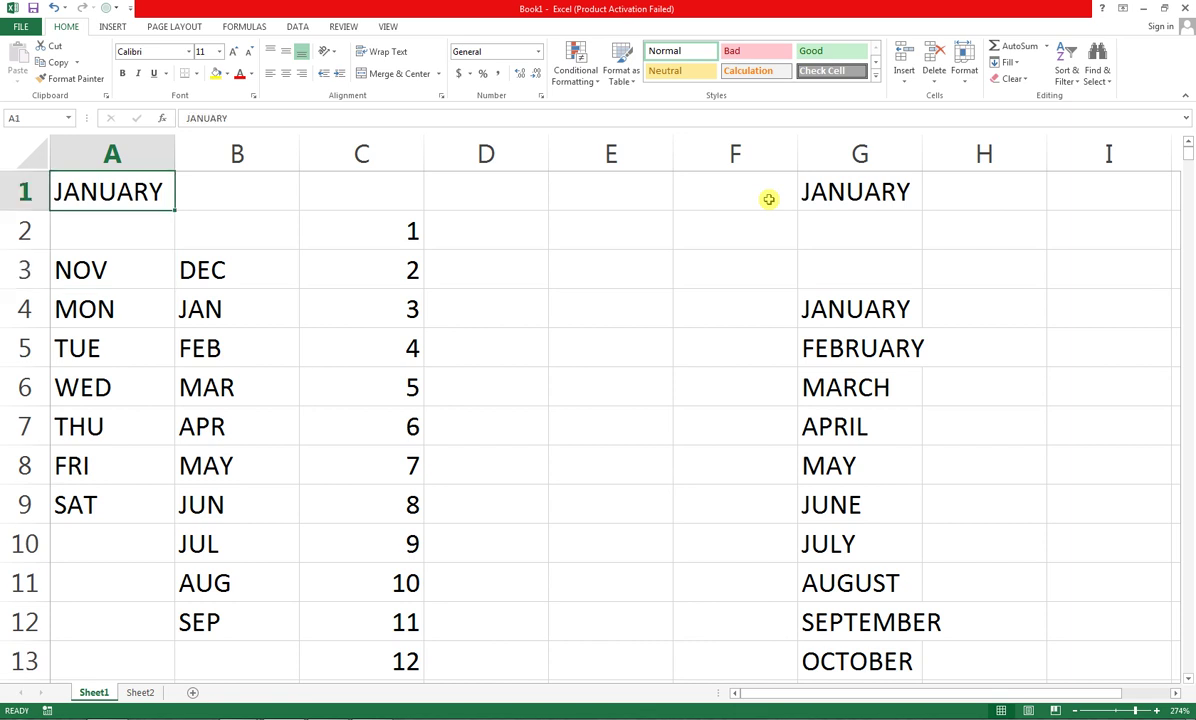
key("ctrl+Right")
key("ctrl+Left")
key("ctrl+Down")
key("ctrl+Right")
key("ctrl+Right")
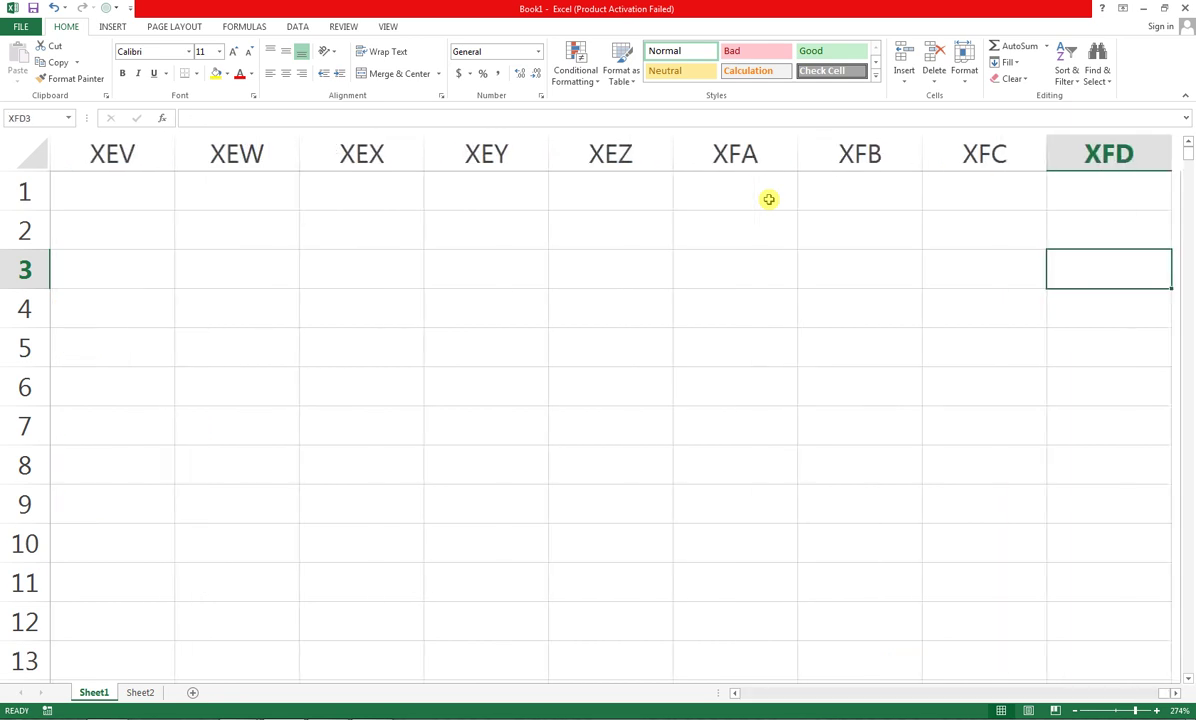
key("ctrl+Left")
key("ctrl+Left")
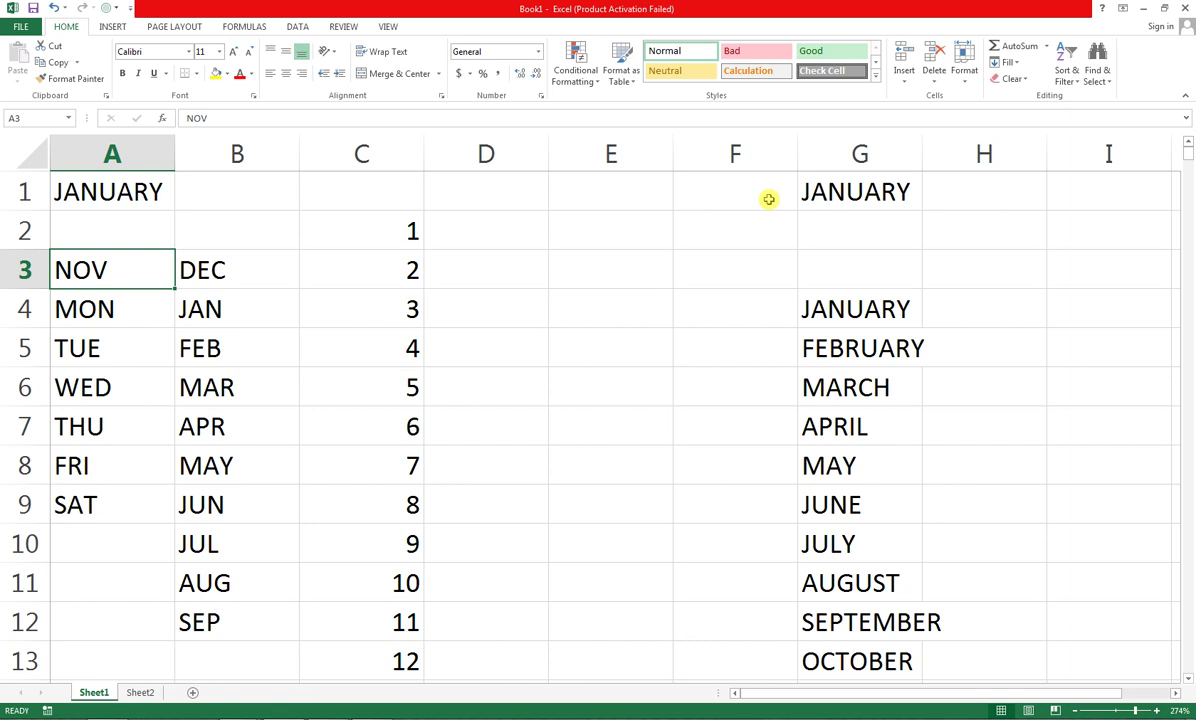
key("Right")
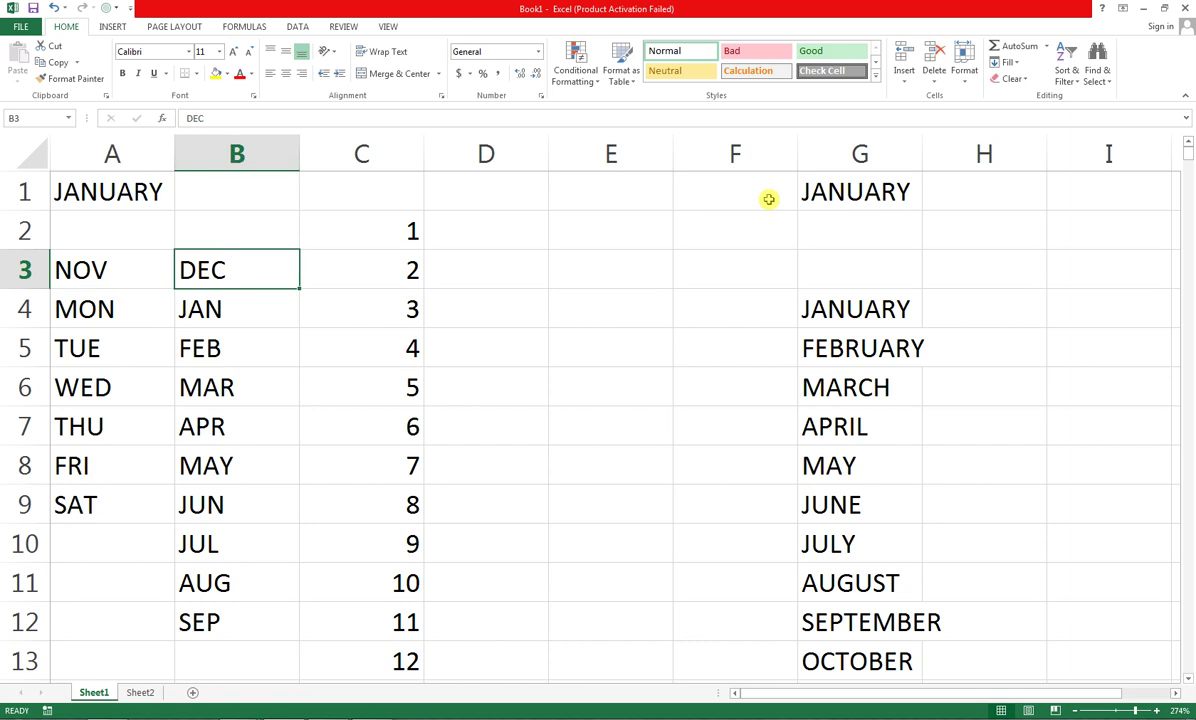
key("Left")
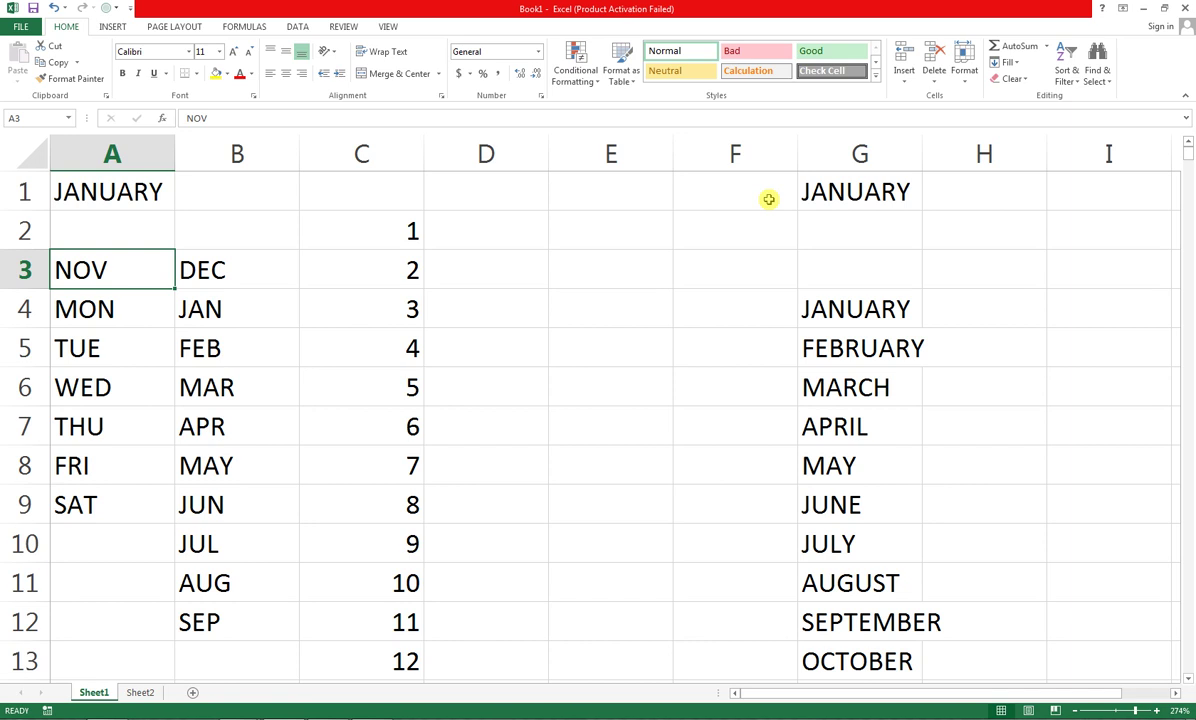
Extend selections down column A with Shift+Down, selecting NOV through SAT
key("shift+Down")
key("shift+Down")
key("shift+Down")
key("shift+Down")
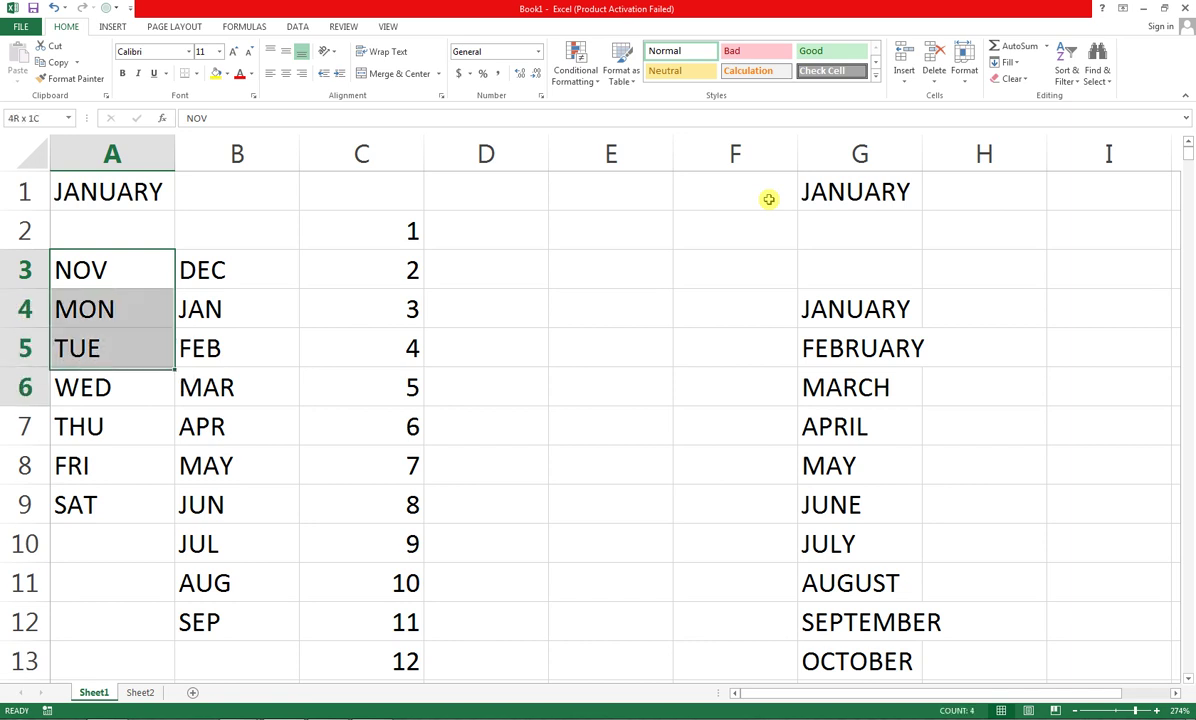
key("shift+Down")
key("shift+Down")
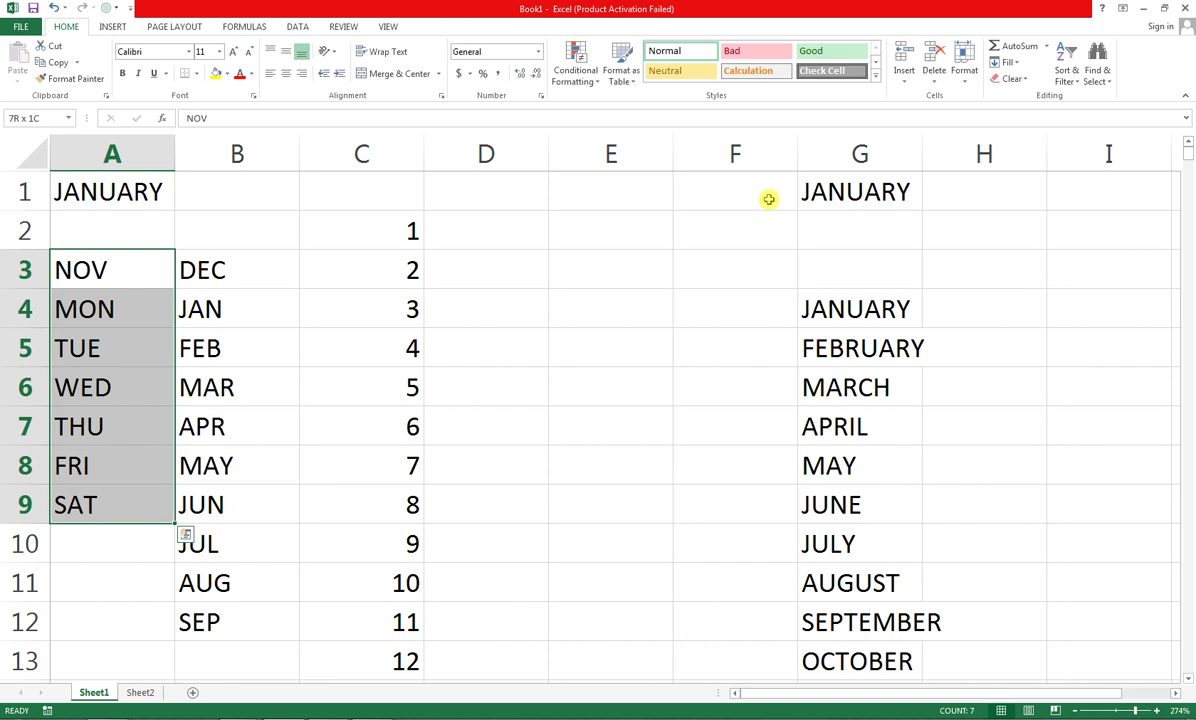
key("Up")
key("Down")
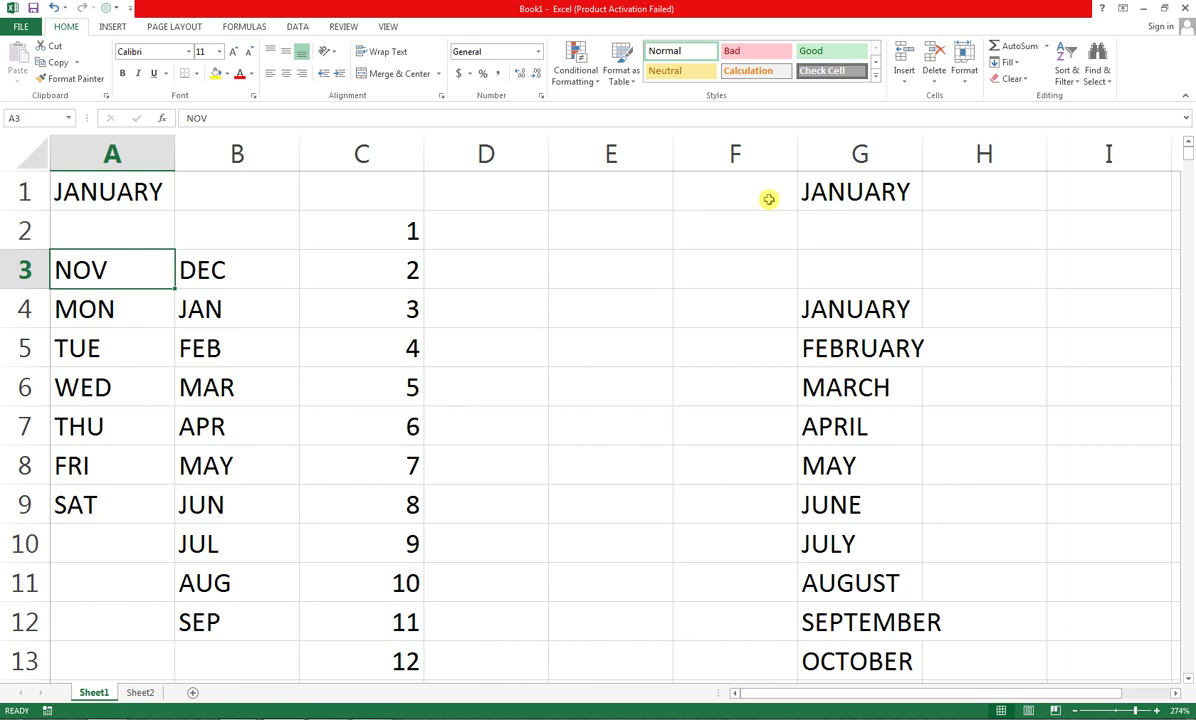
key("shift+Down")
key("shift+Down")
key("shift+Down")
key("shift+Down")
key("shift+Down")
key("shift+Down")
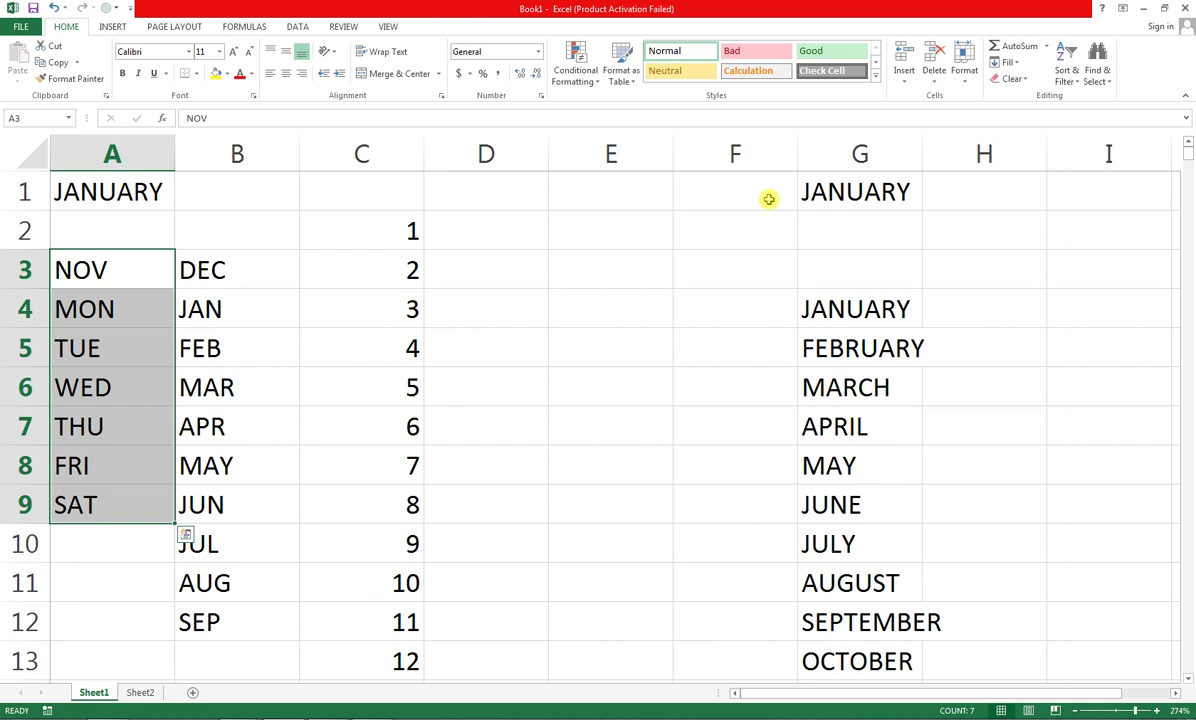
key("Right")
key("Right")
key("Right")
key("Right")
key("Right")
key("Right")
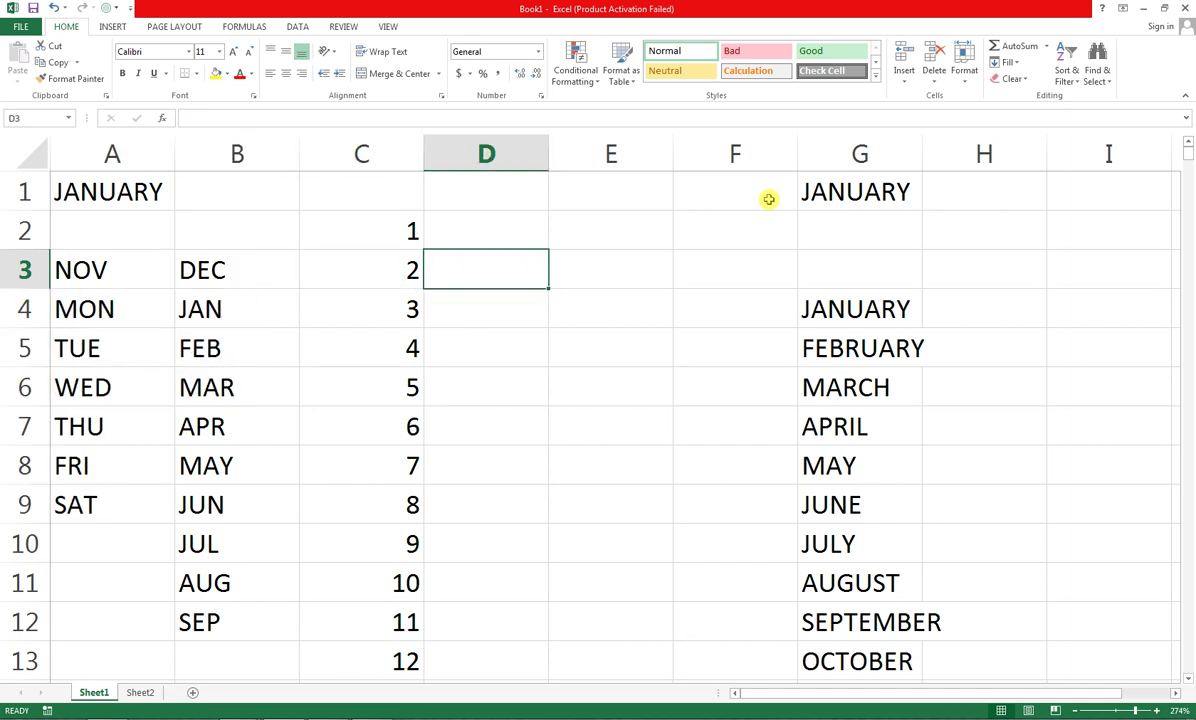
Select G4:G13, JANUARY through OCTOBER, with Ctrl+Shift+Down
key("Down")
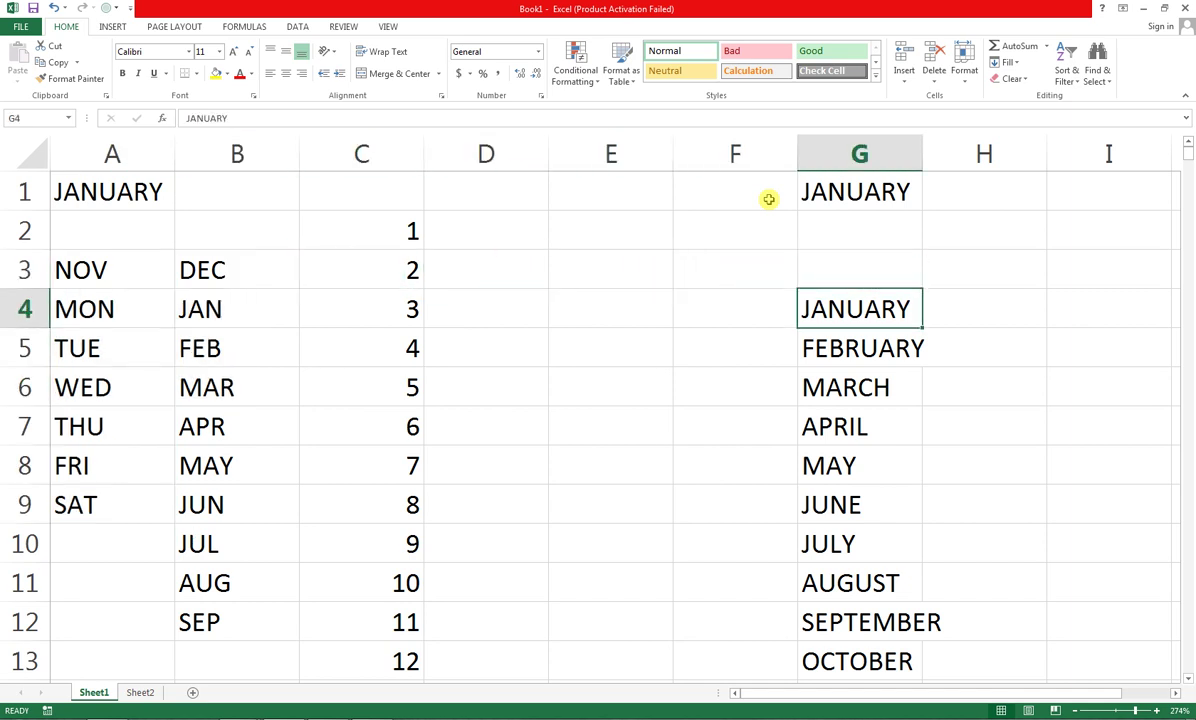
key("shift+Down")
key("shift+Down")
key("shift+Down")
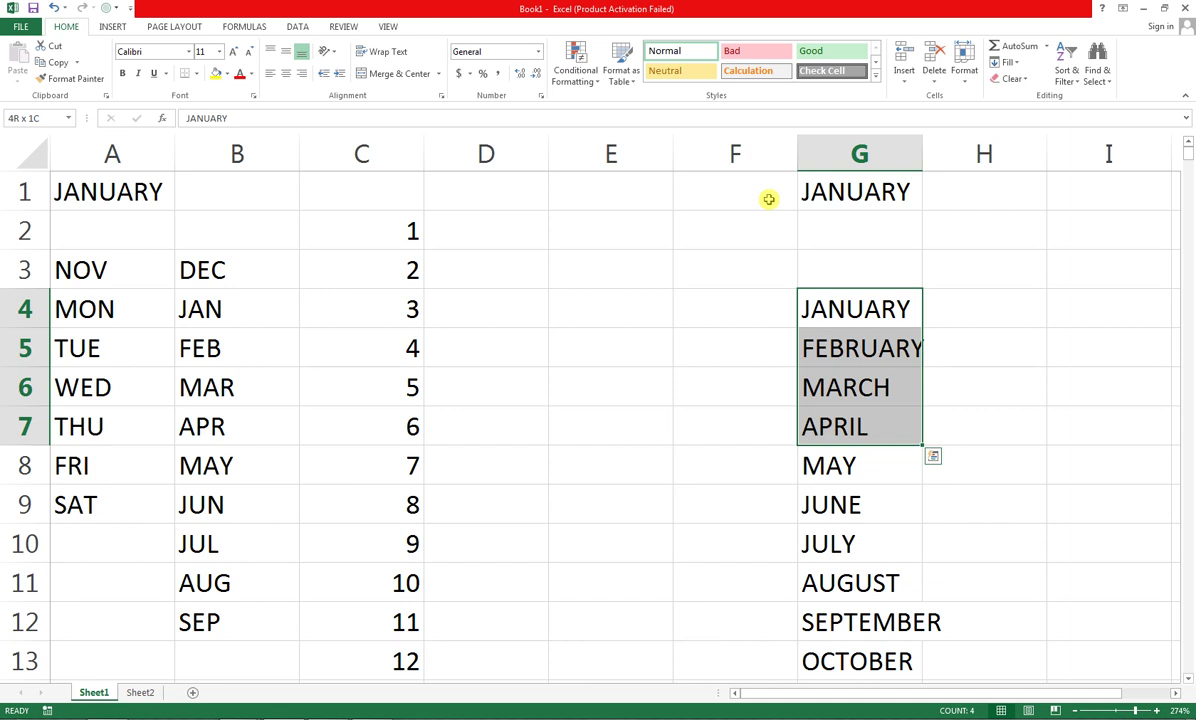
key("shift+Up")
key("shift+Up")
key("shift+Up")
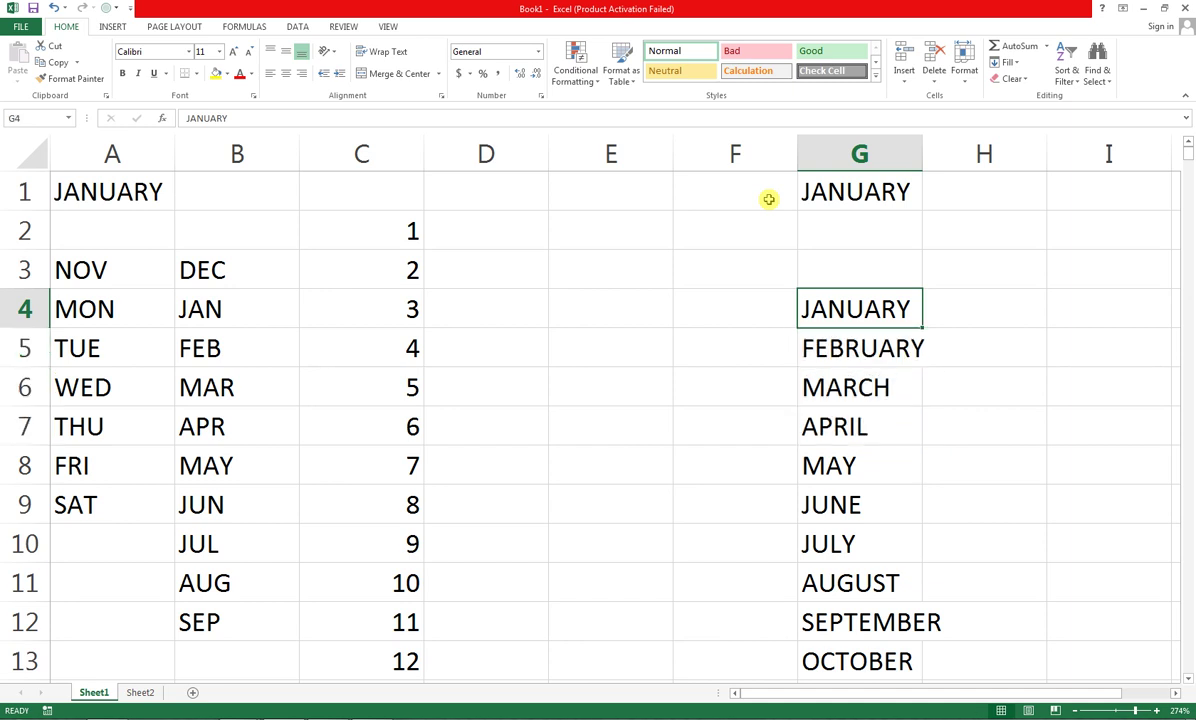
key("ctrl+shift+Down")
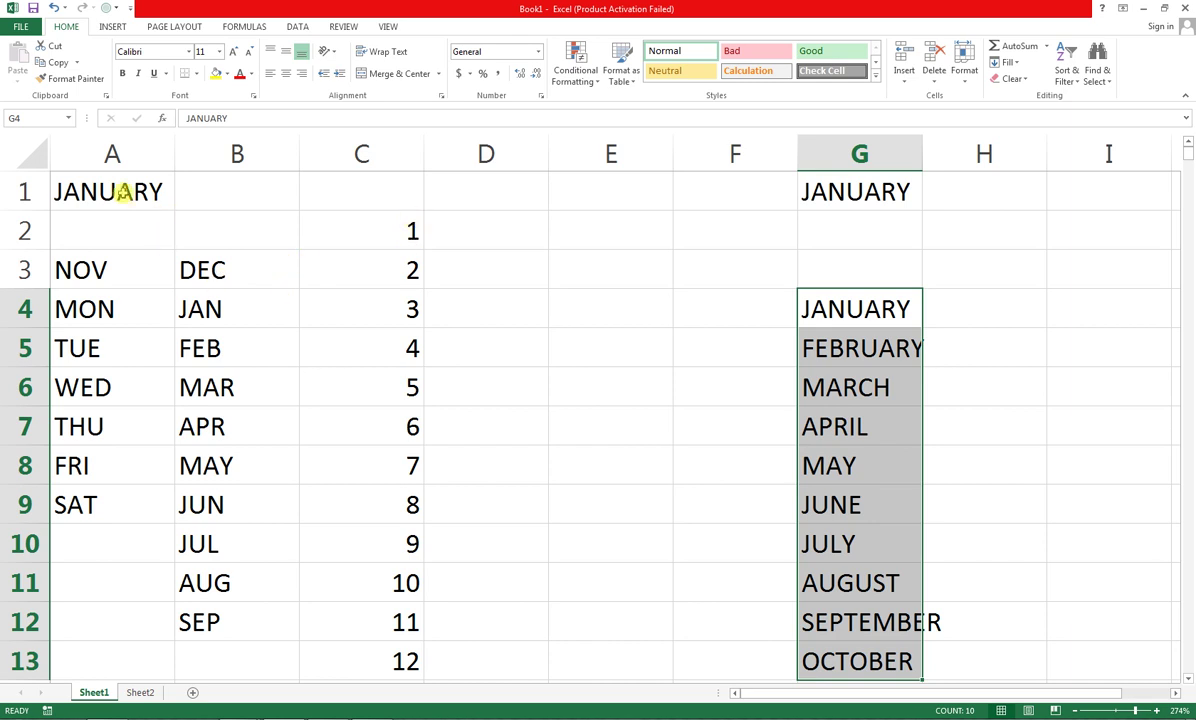
Try range selections A1:F9 and I3:Q4, then scroll back and pick cell E4 for the 2
left_click_drag(120, 192, 790, 505)
left_click(627, 431)
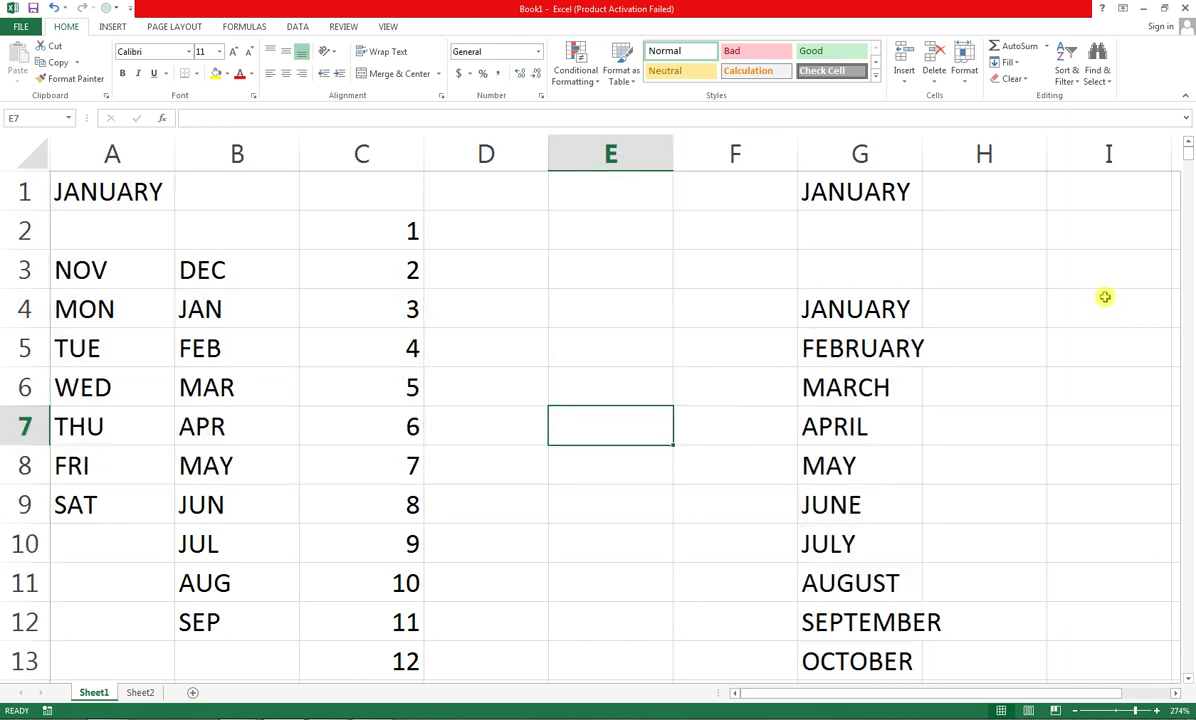
left_click_drag(1103, 296, 1192, 268)
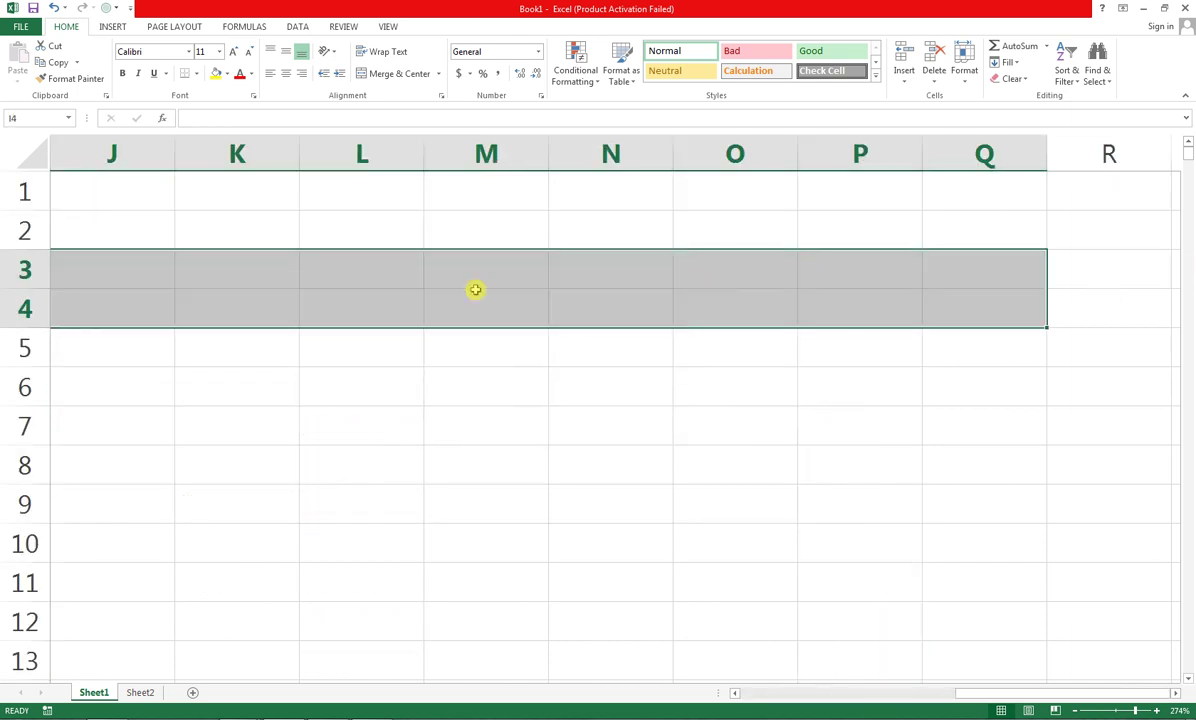
left_click(185, 268)
left_click_drag(960, 691, 737, 689)
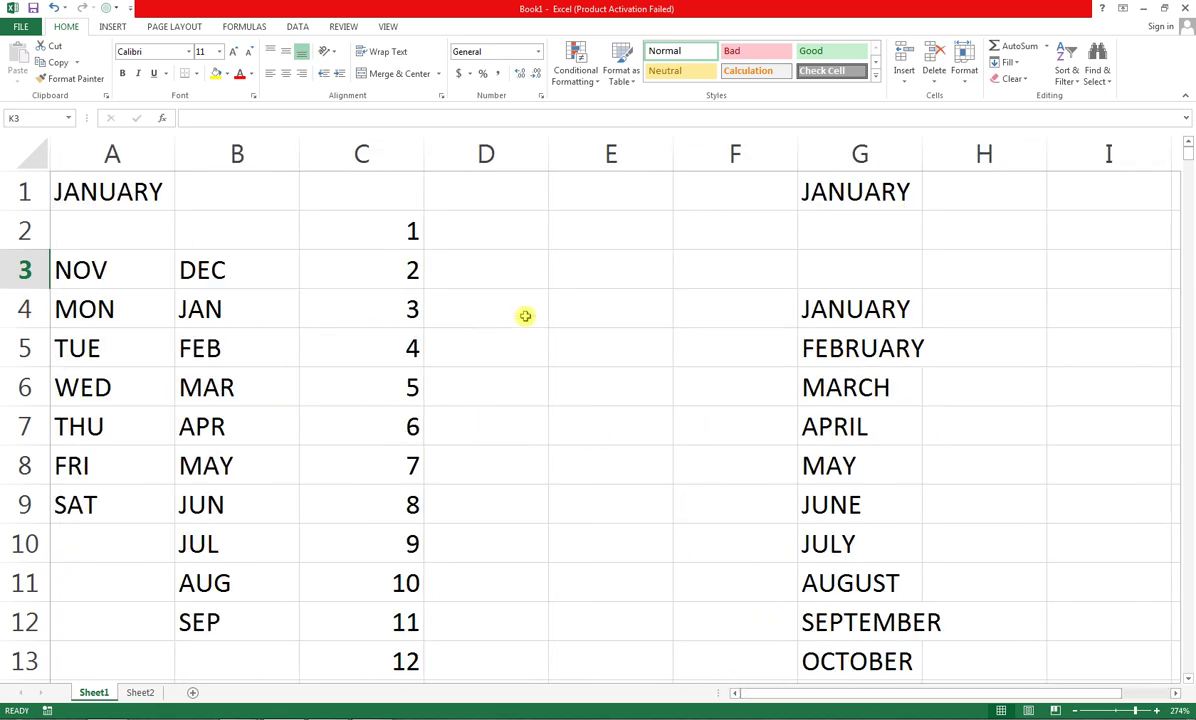
left_click(562, 310)
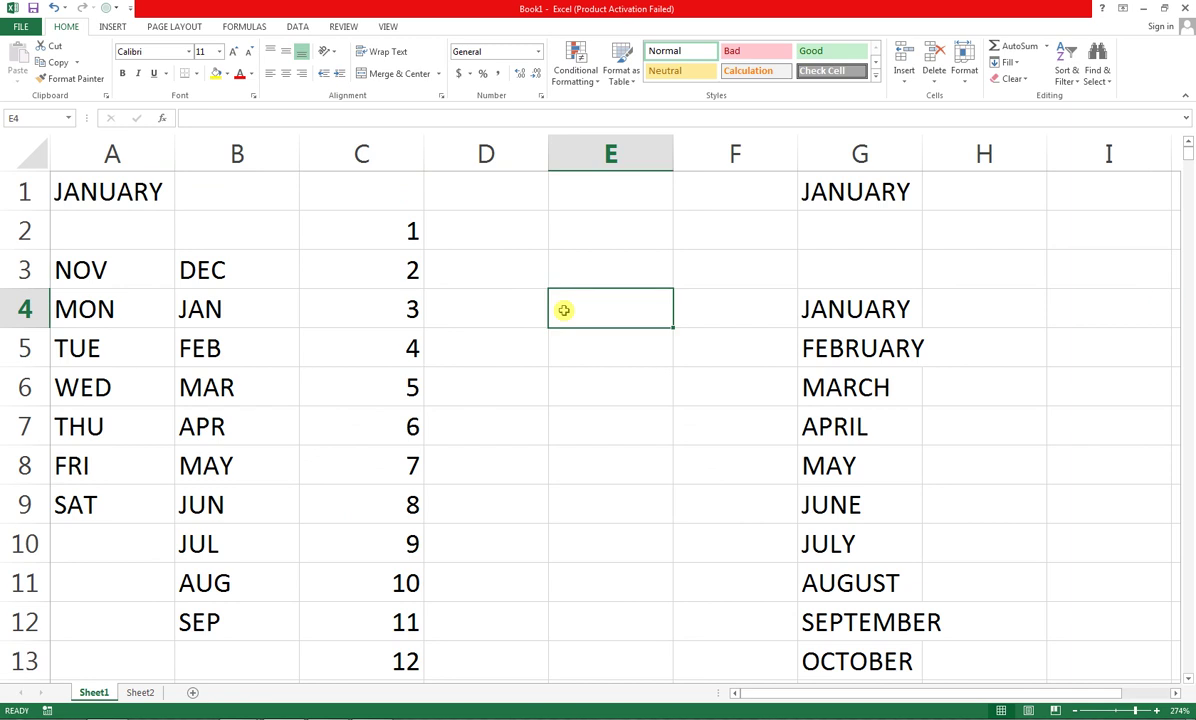
Enter 2 in E4 and fill it down through E12
type("2")
key("Return")
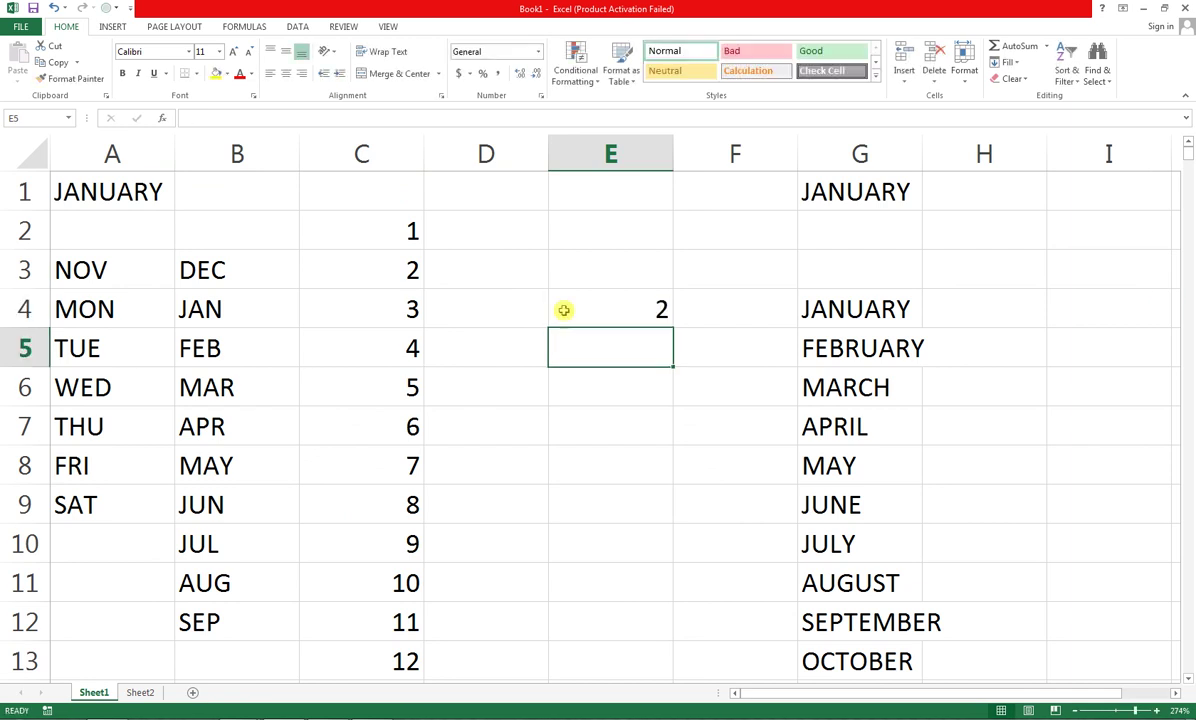
left_click(563, 310)
key("shift+Down")
key("shift+Down")
key("shift+Down")
key("shift+Down")
key("shift+Down")
key("shift+Down")
key("shift+Down")
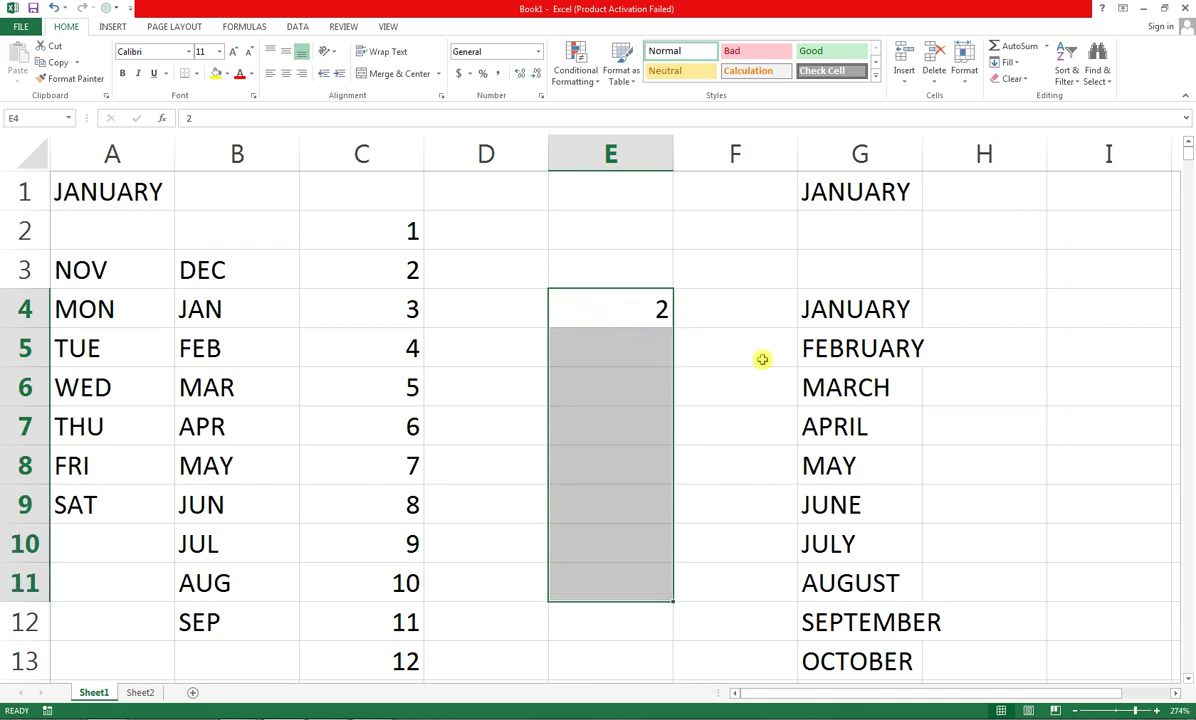
left_click(669, 315)
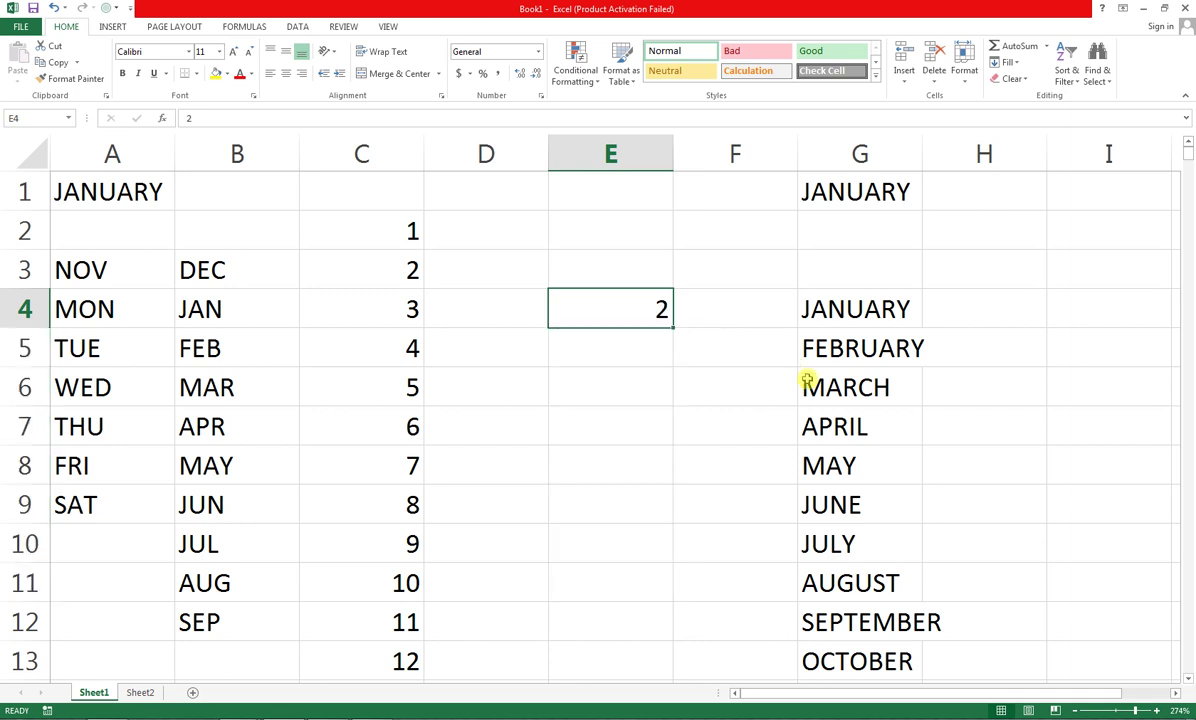
key("shift+Down")
key("shift+Down")
key("shift+Down")
key("shift+Down")
key("shift+Down")
key("shift+Down")
key("shift+Down")
key("shift+Down")
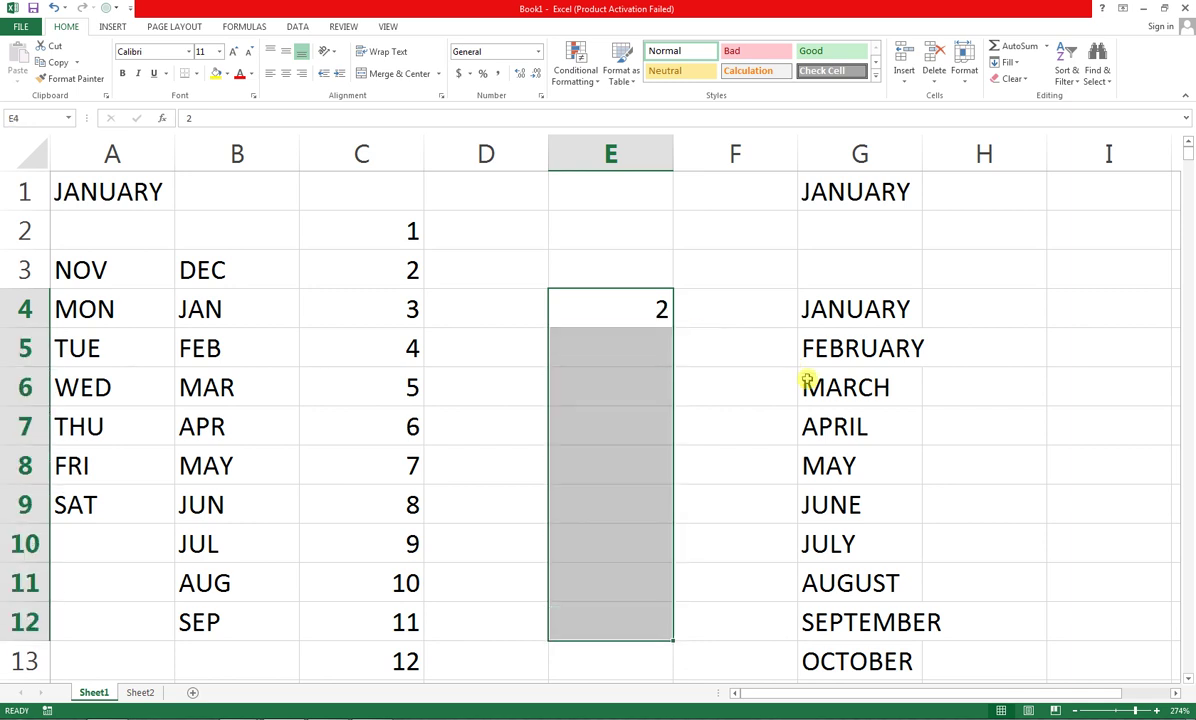
key("ctrl+d")
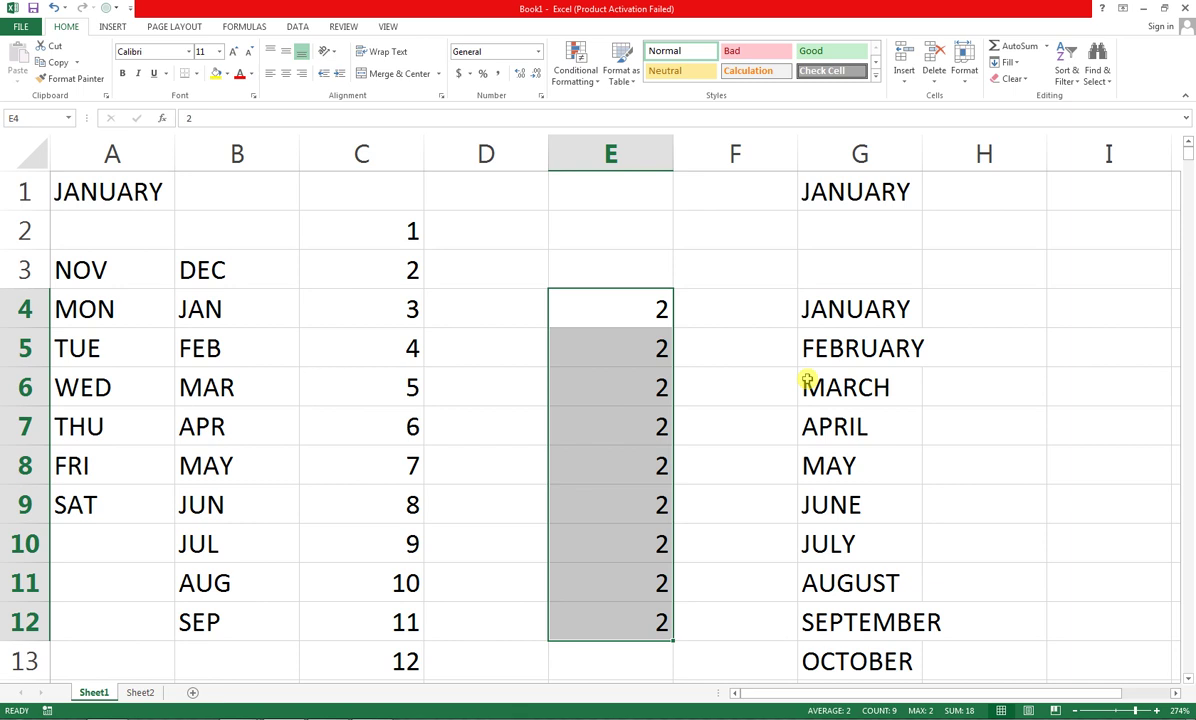
Copy the 2s from column E across into F4:F12
key("shift+Right")
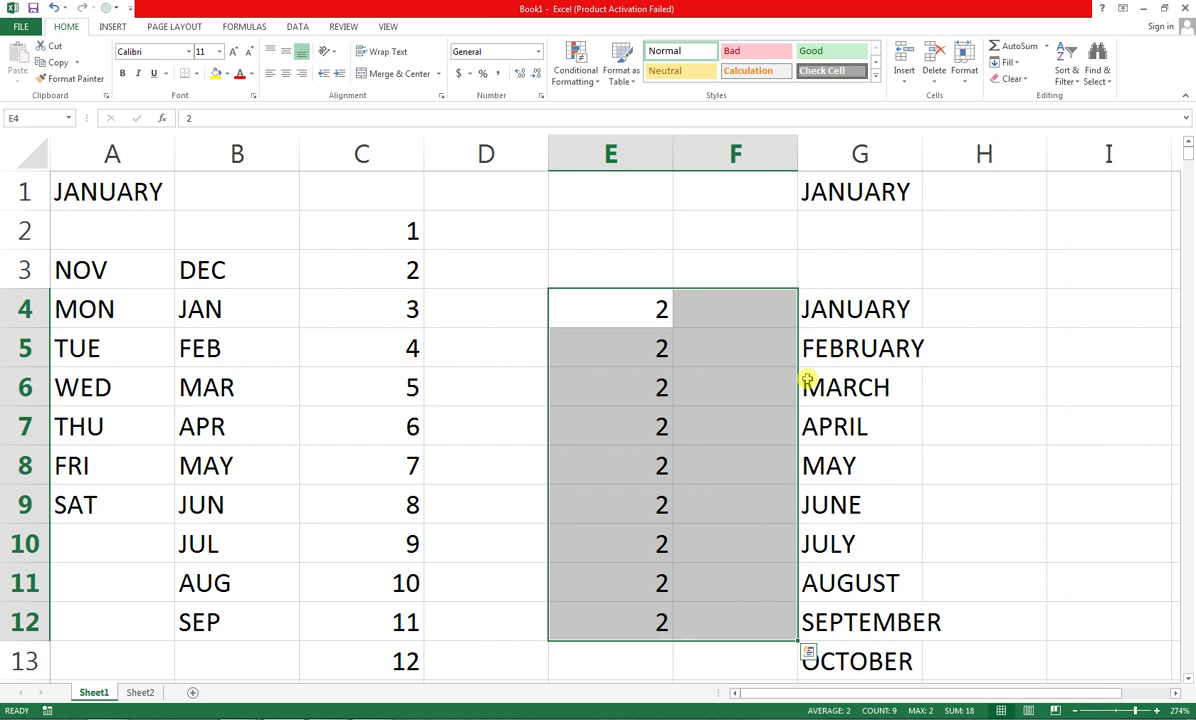
key("ctrl+r")
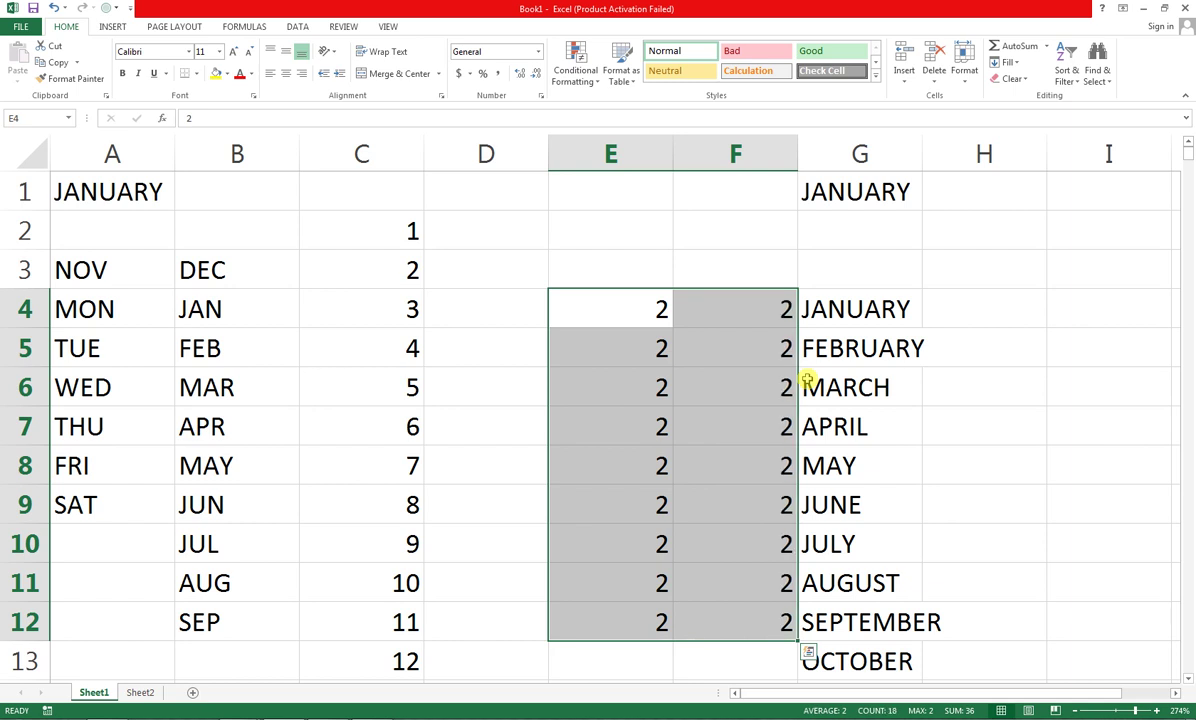
key("Right")
key("Right")
key("Right")
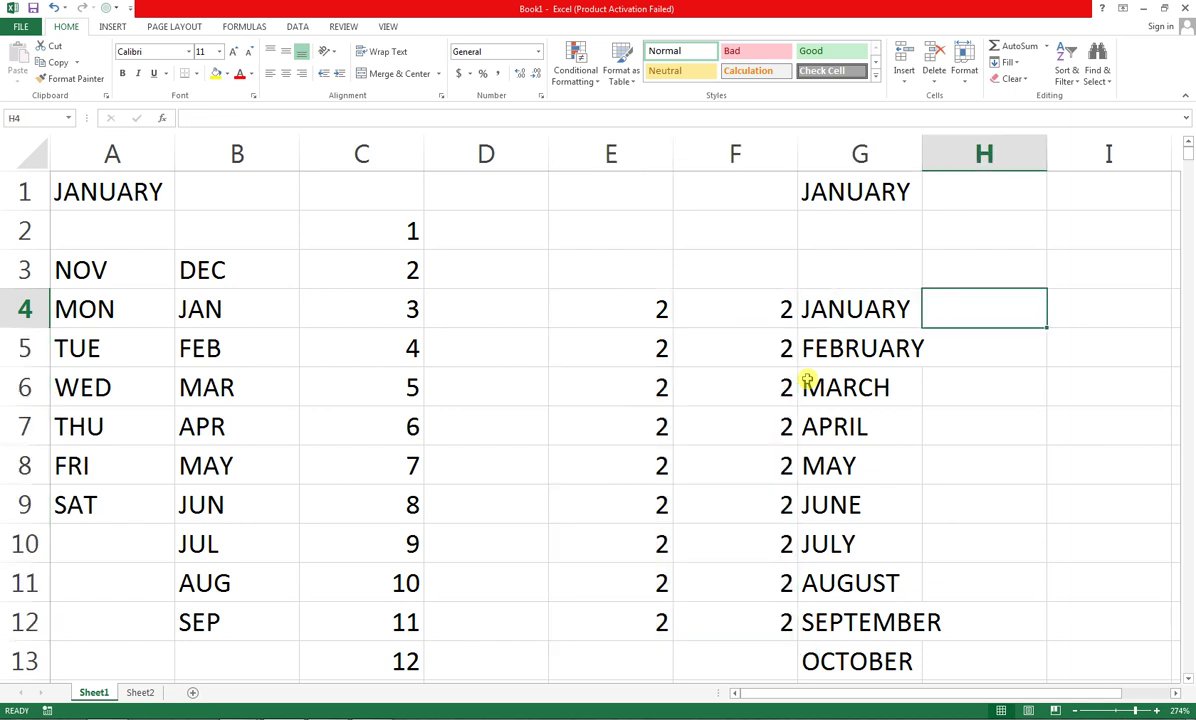
Enter a first name in H4 and repeat it down through H13
type("AHMED'")
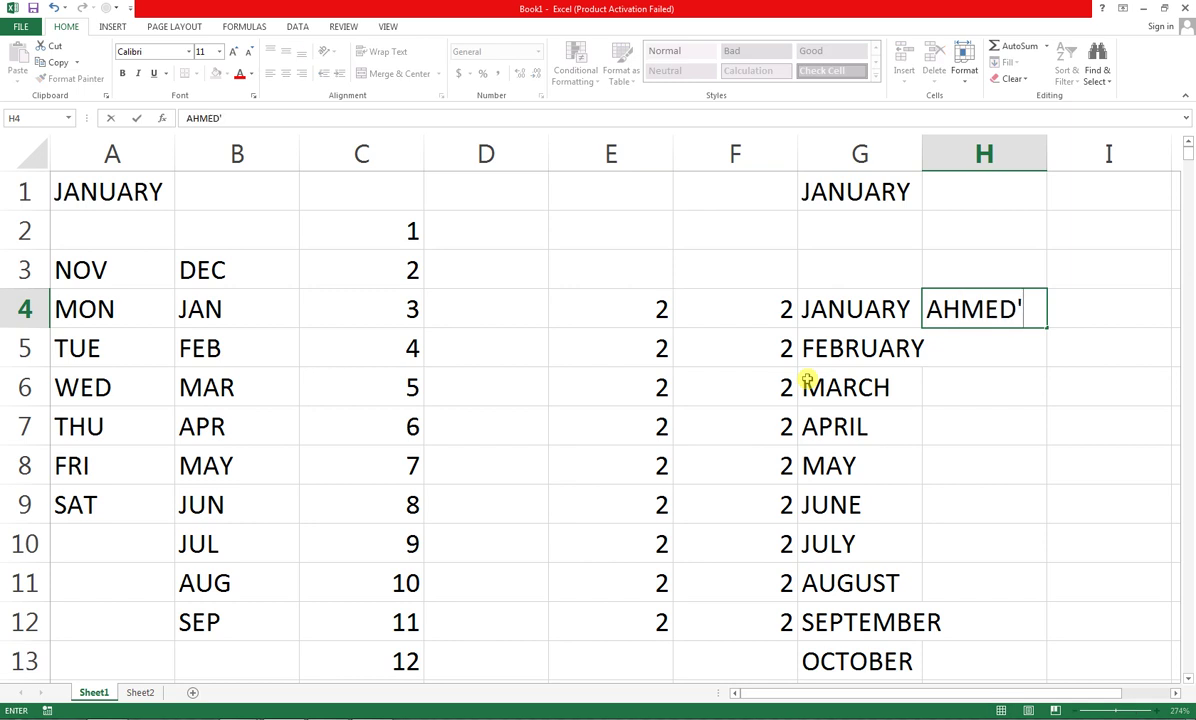
key("BackSpace")
key("Return")
key("Up")
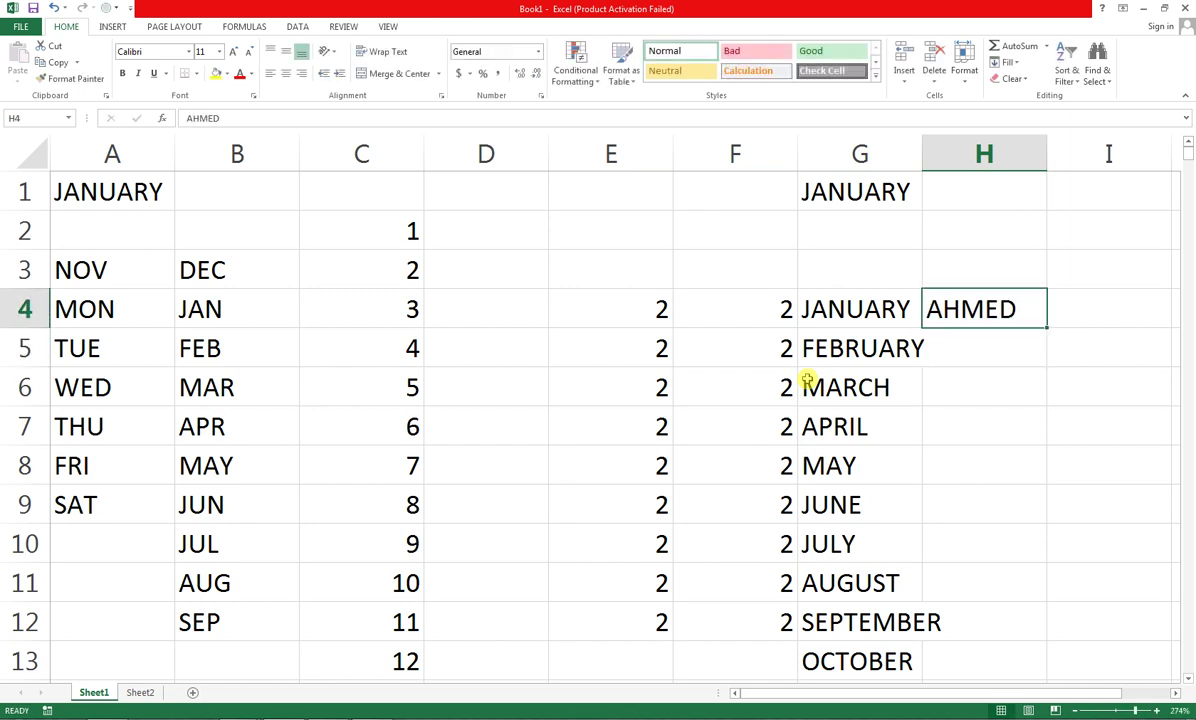
key("shift+Down")
key("shift+Down")
key("shift+Down")
key("shift+Down")
key("shift+Down")
key("shift+Down")
key("shift+Down")
key("shift+Down")
key("shift+Down")
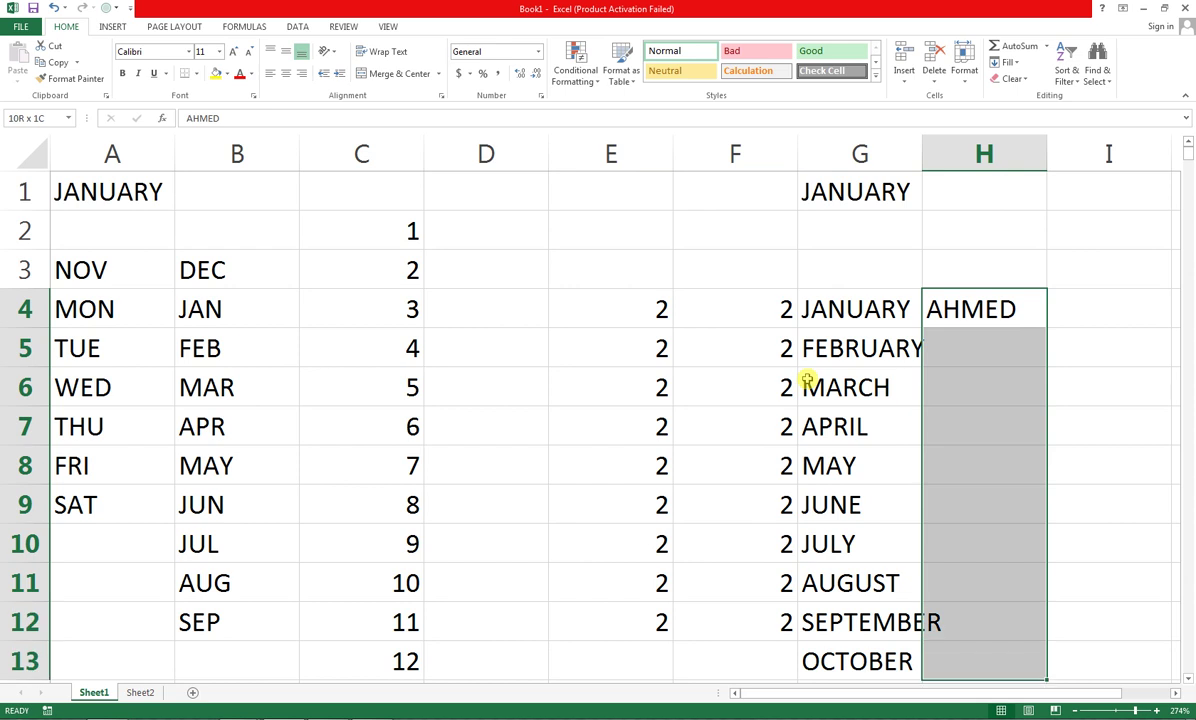
key("ctrl+d")
Copy the name column across into I4:I13
key("shift+Right")
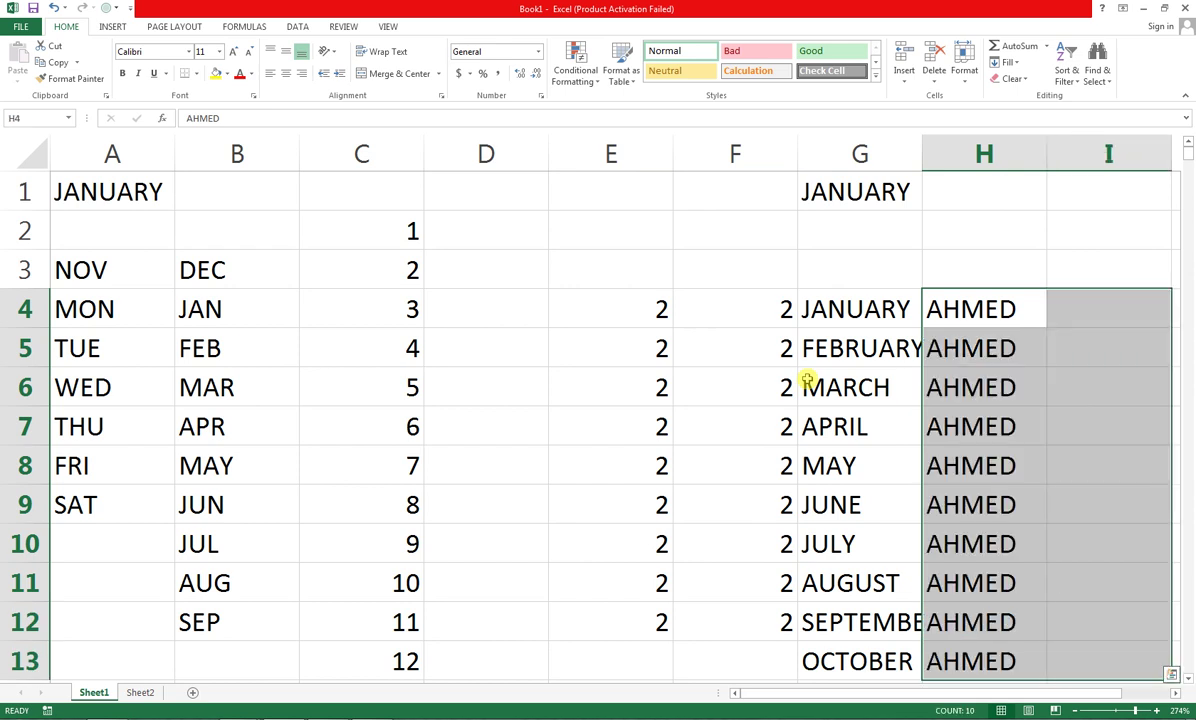
key("ctrl+r")
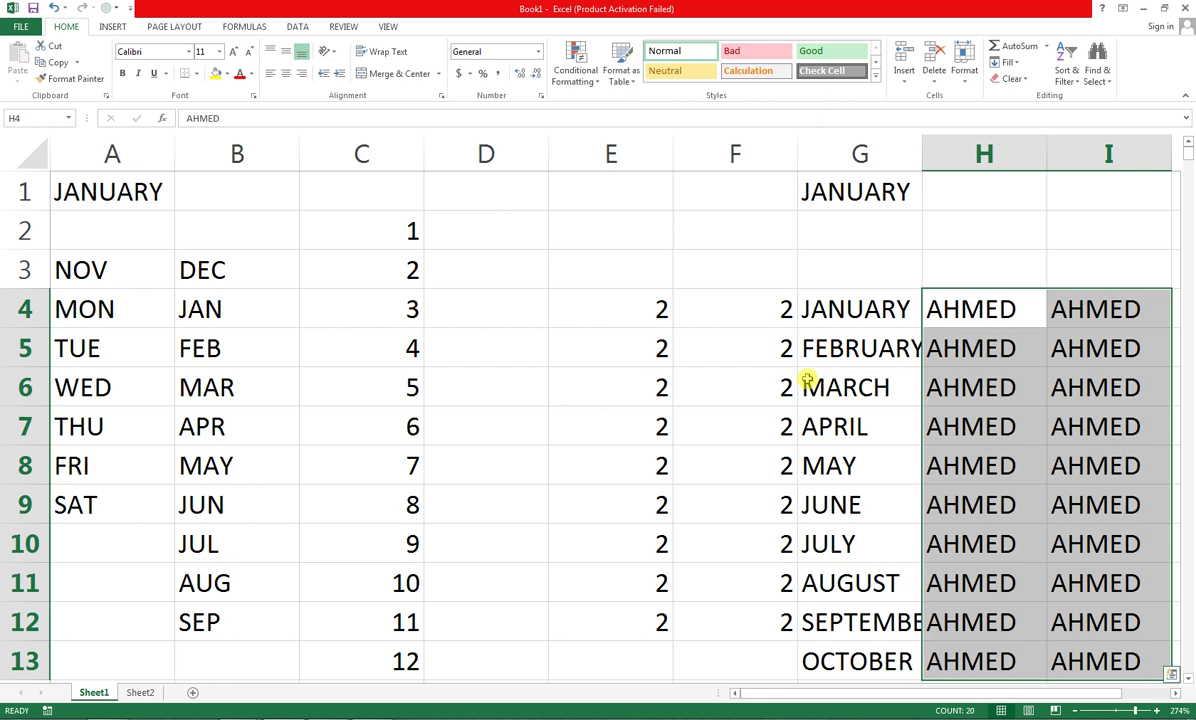
key("shift+Left")
key("shift+Left")
key("shift+Left")
key("shift+Left")
key("shift+Left")
key("shift+Left")
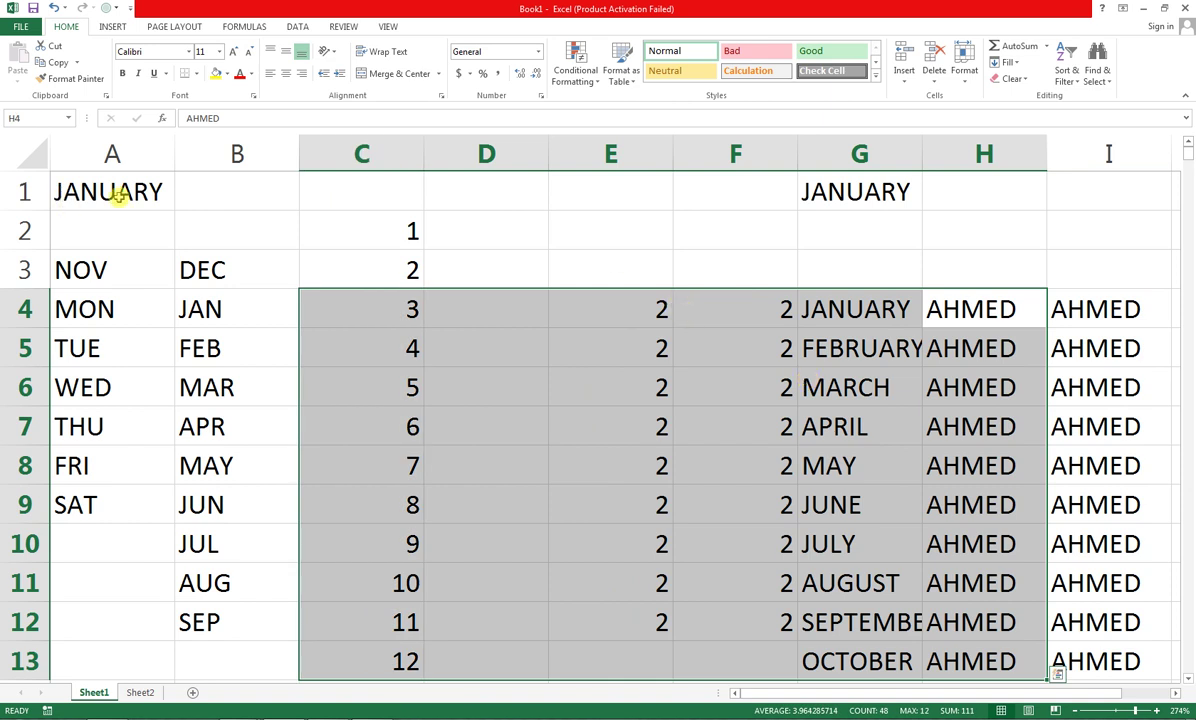
Clear the block A1:H11, then restore it with Ctrl+Z
left_click_drag(117, 197, 1012, 577)
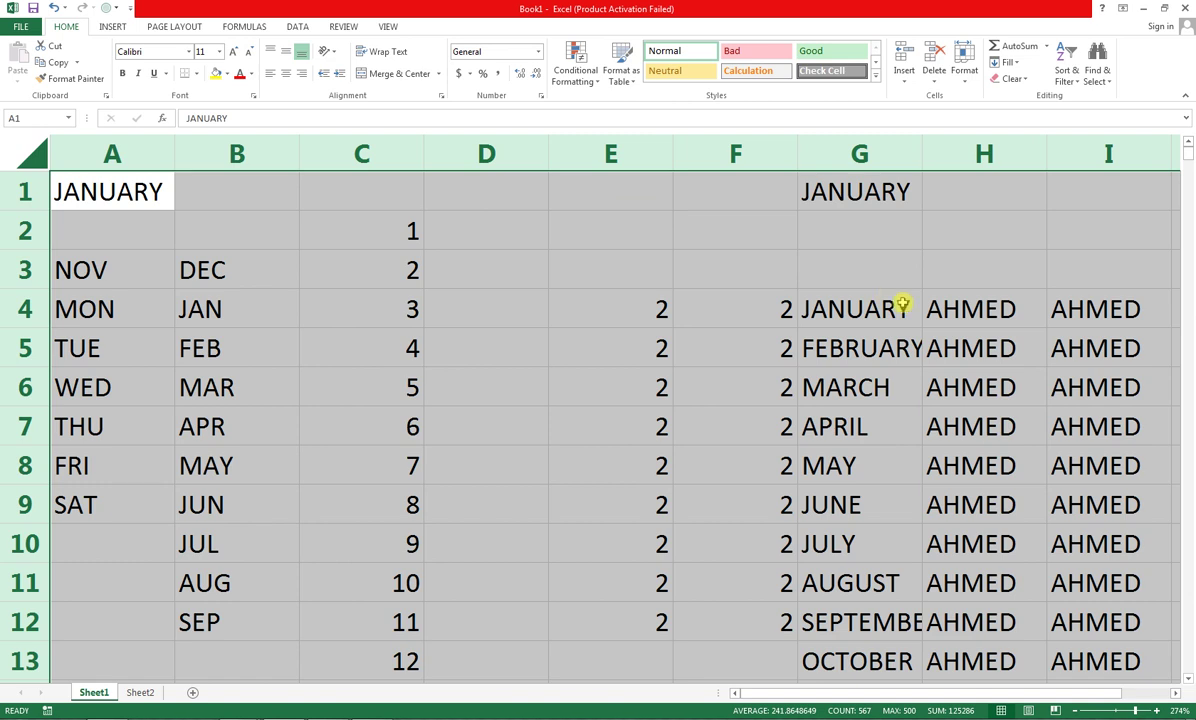
key("Delete")
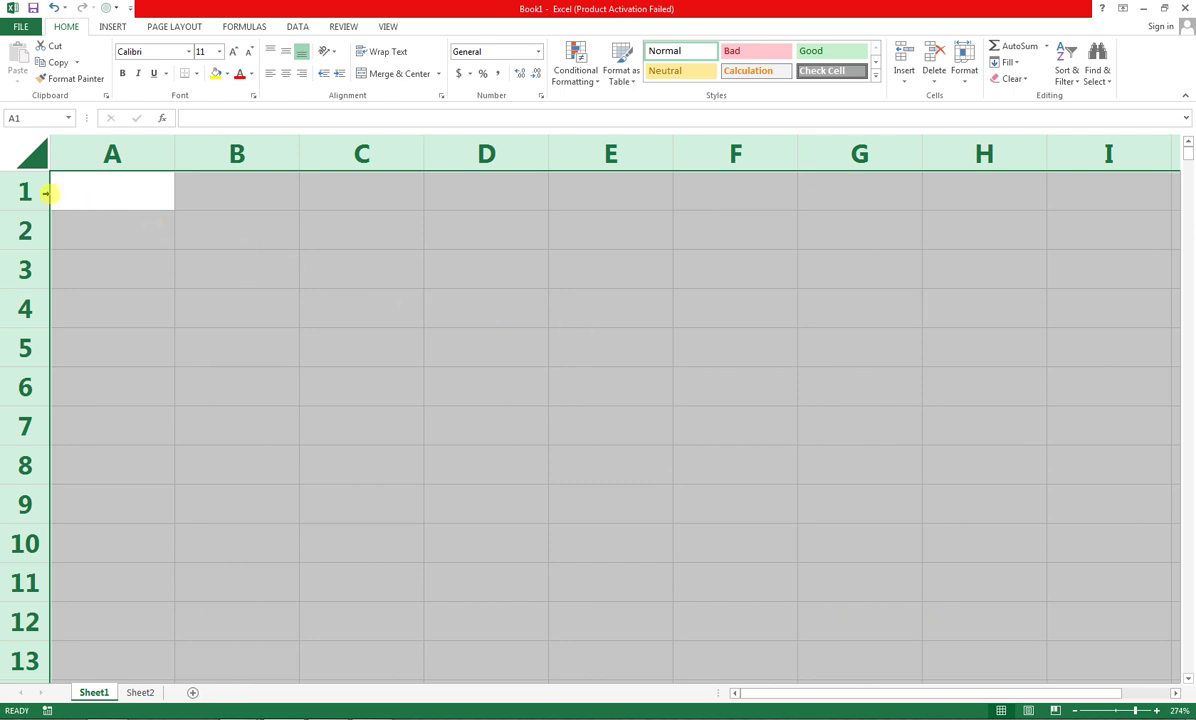
key("ctrl+z")
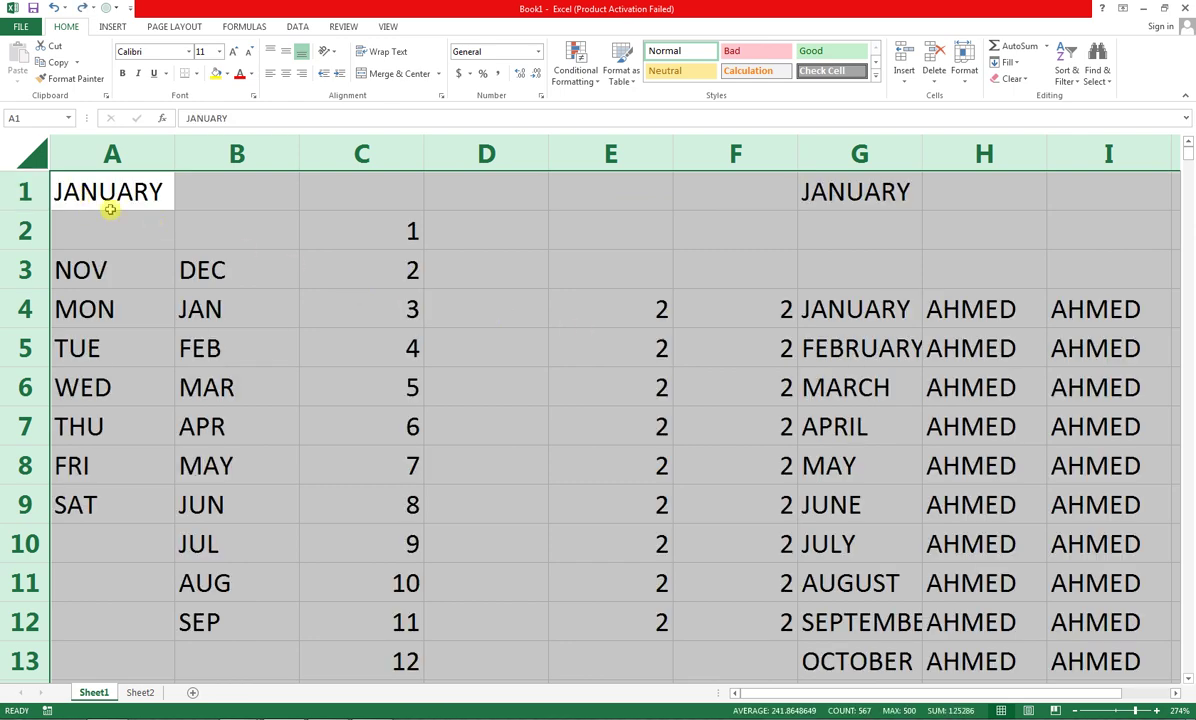
Clear A2:E7, then undo twice to restore it and remove the column I names
left_click(150, 230)
left_click_drag(304, 267, 627, 424)
key("Delete")
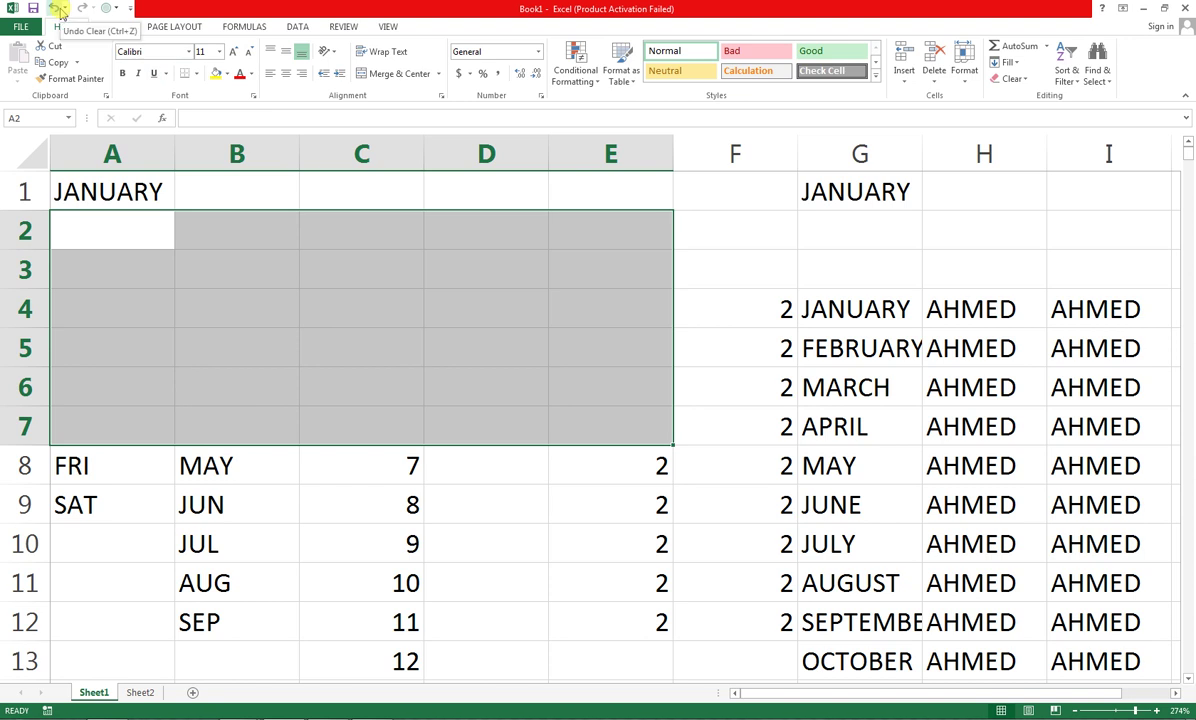
left_click(59, 10)
left_click(59, 10)
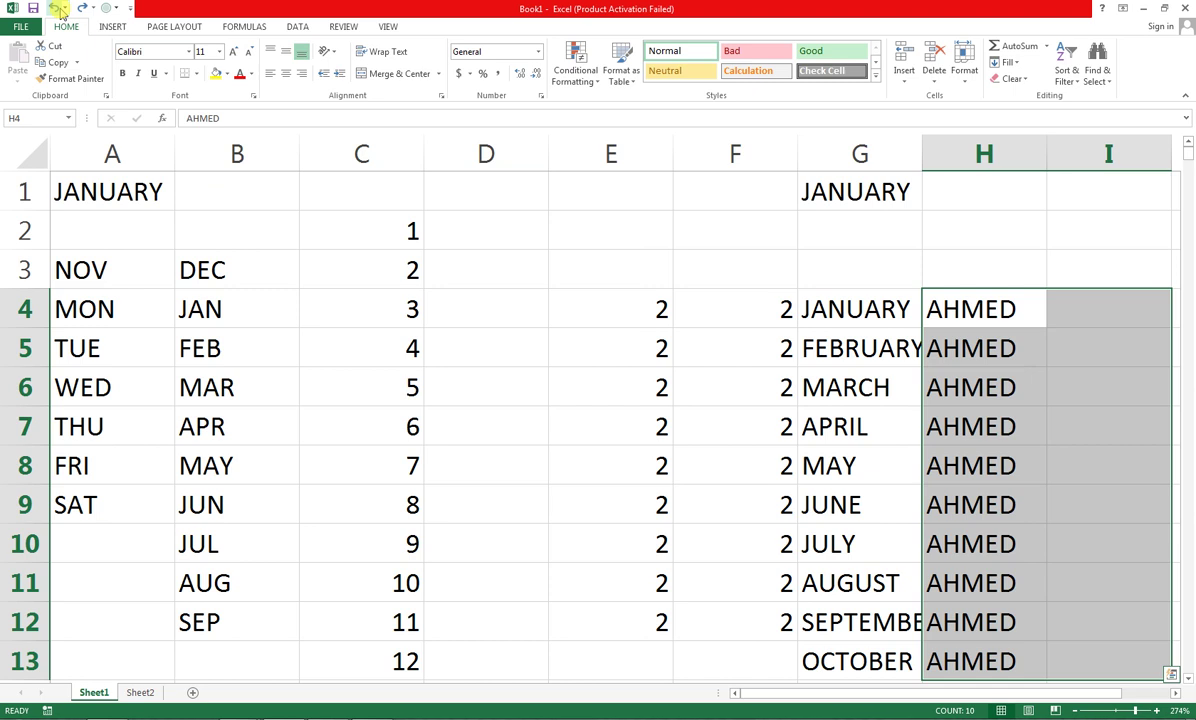
Make A1's JANUARY size 14 with yellow fill and blue-gray text, autofitting column A
left_click(118, 181)
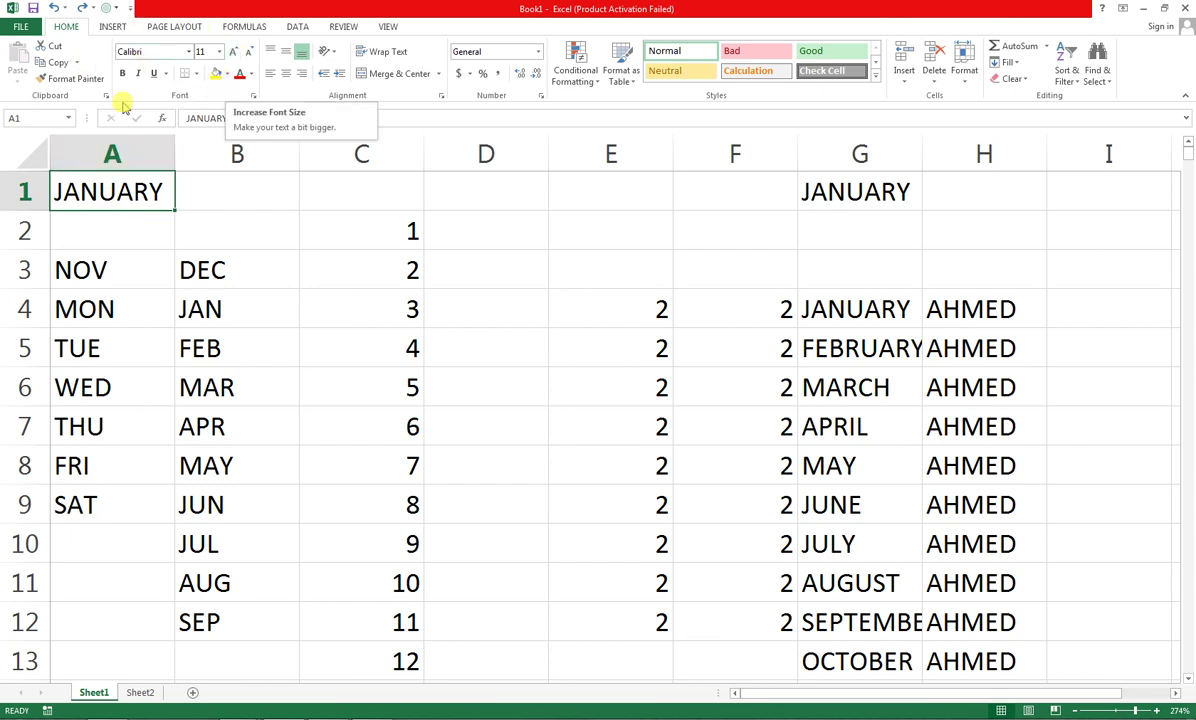
left_click(232, 51)
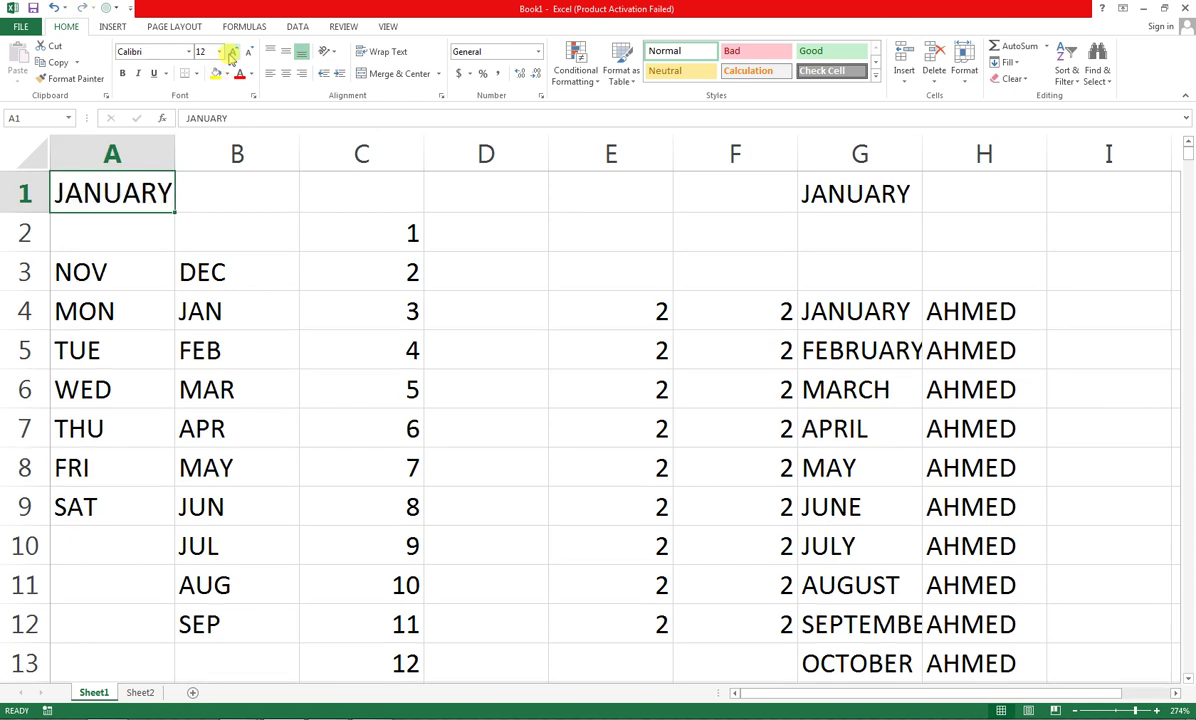
left_click(232, 51)
left_click(214, 76)
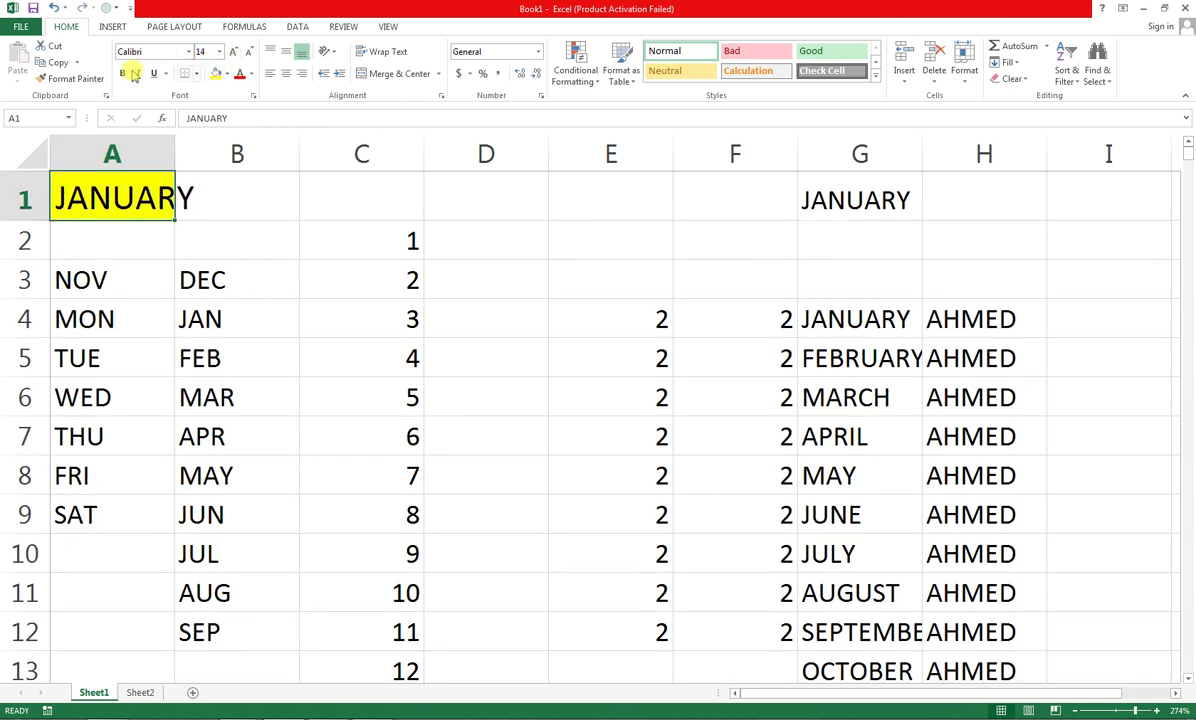
left_click(251, 74)
left_click(275, 123)
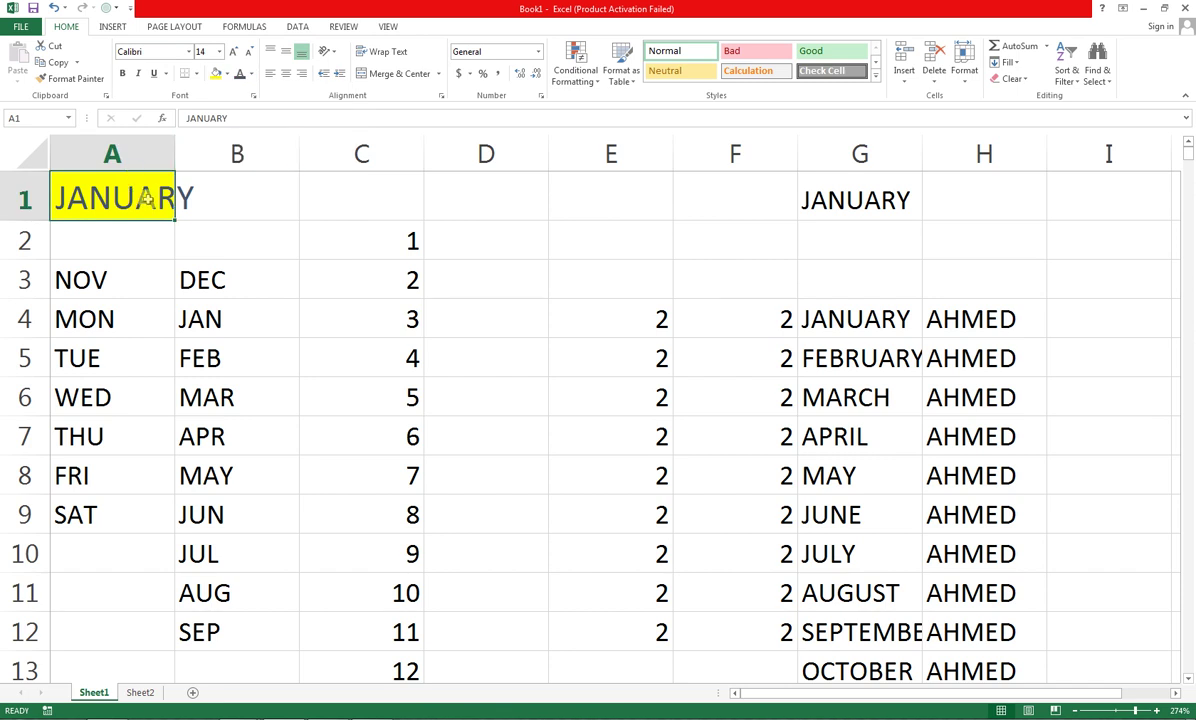
double_click(173, 149)
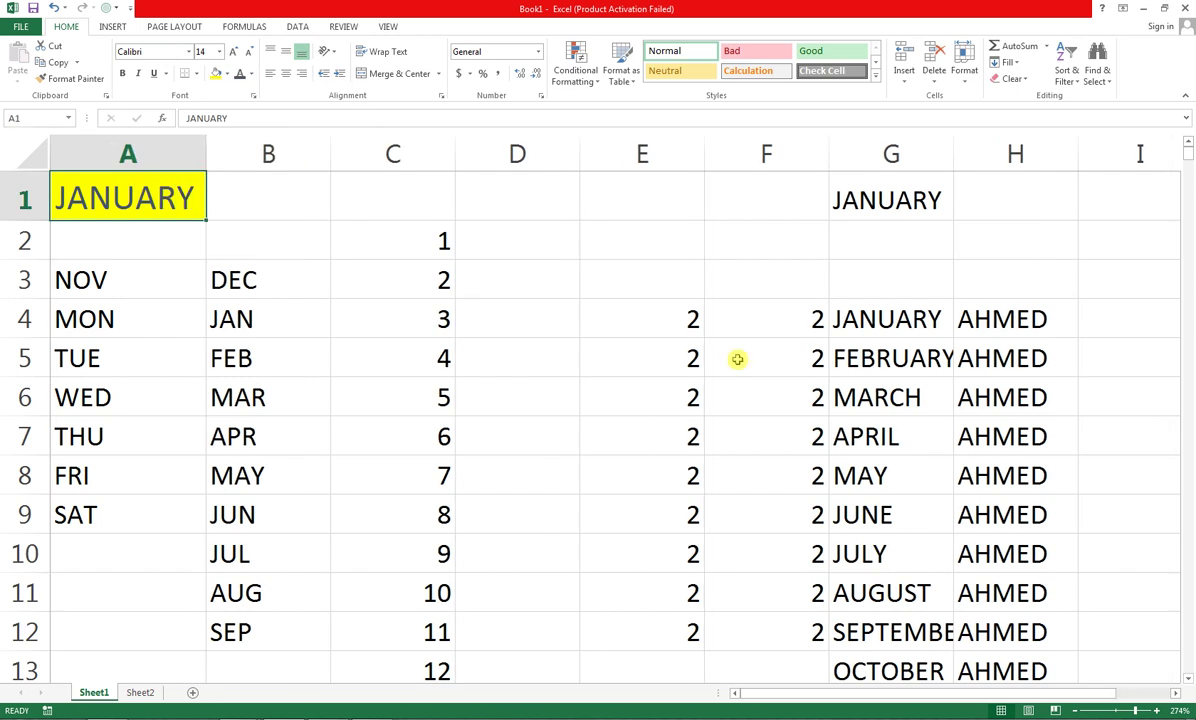
left_click_drag(873, 312, 996, 406)
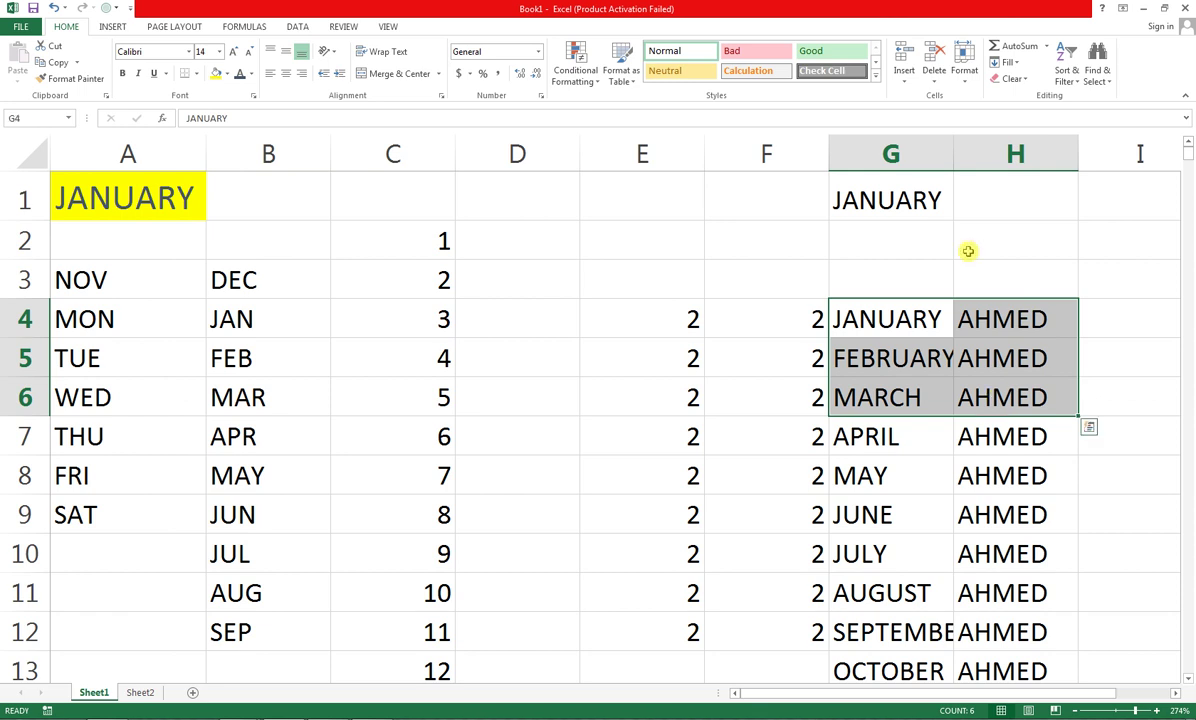
Autofit column G and try Angsana New on G4:H6, then undo the font change
double_click(956, 160)
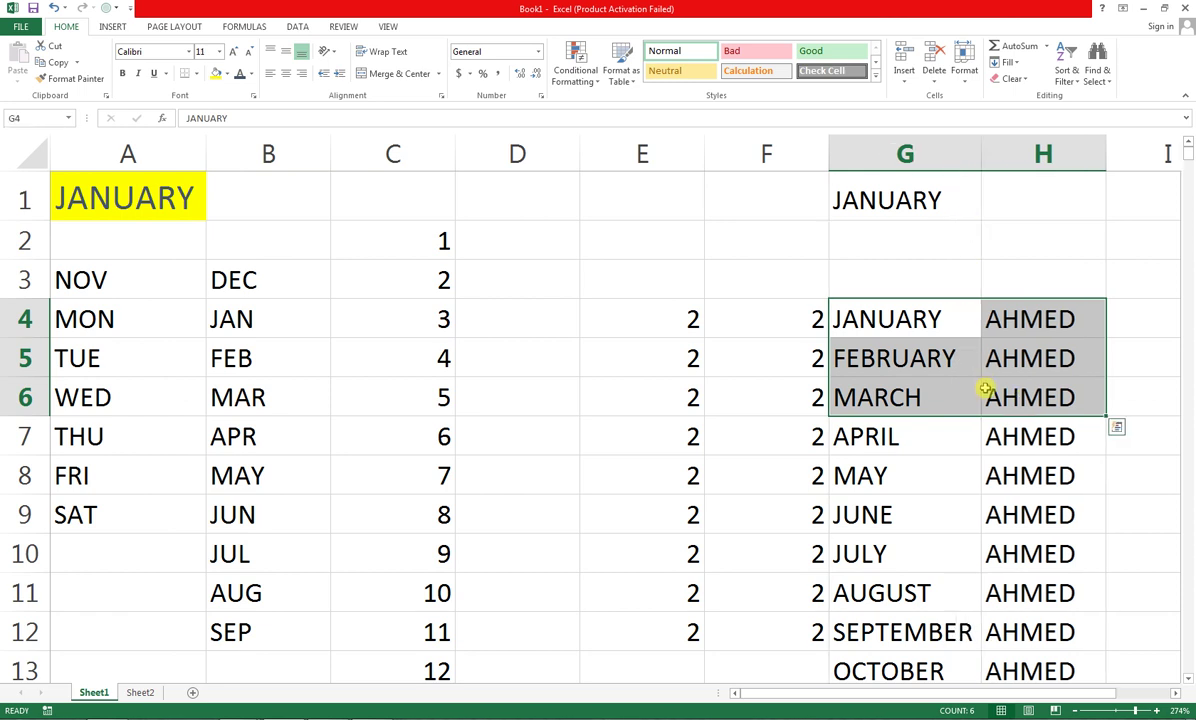
left_click(188, 51)
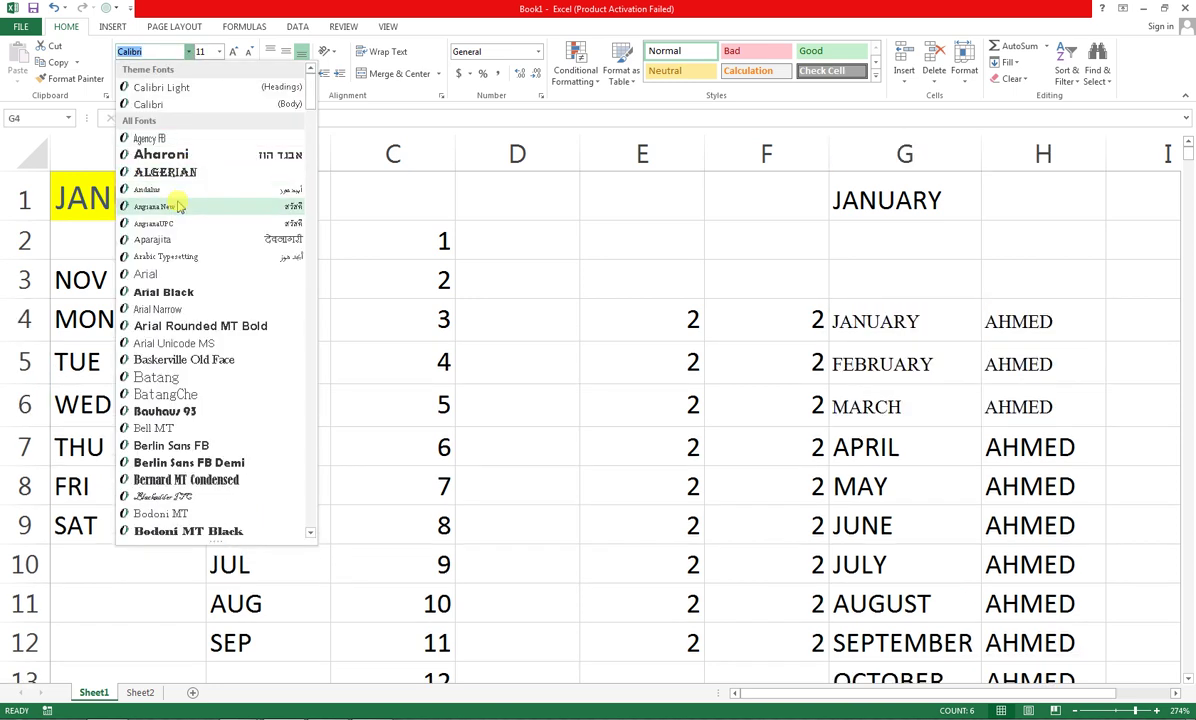
left_click(178, 206)
left_click(443, 250)
left_click(25, 200)
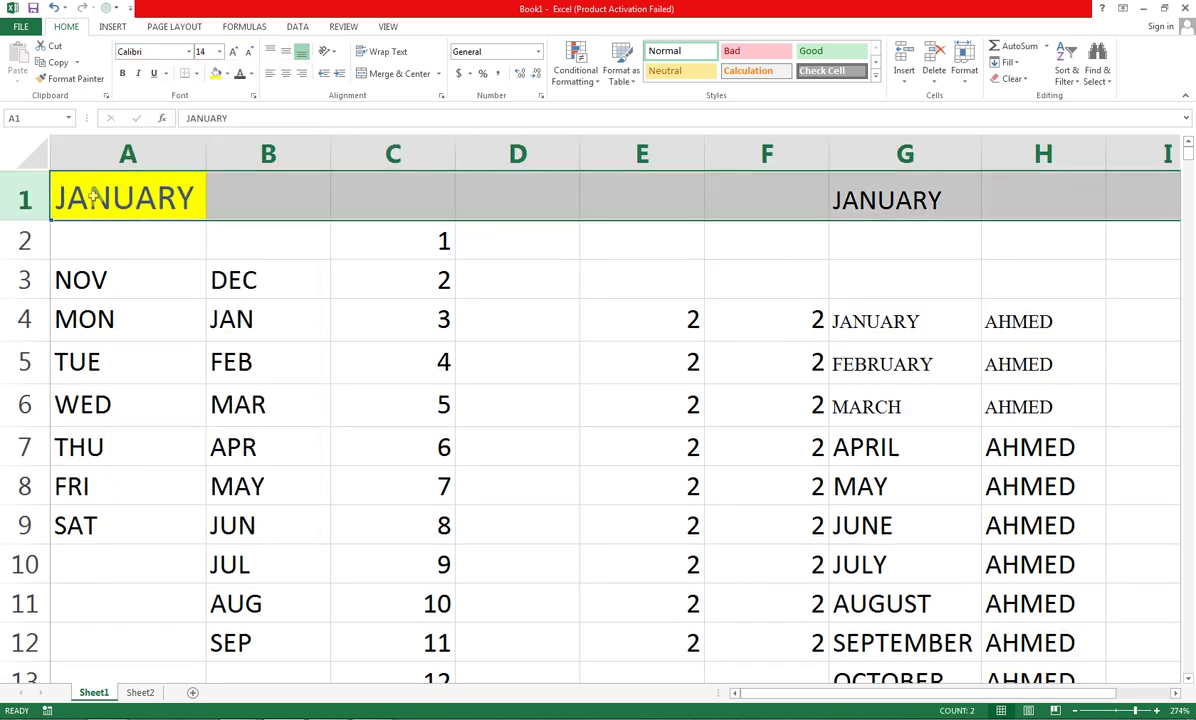
key("ctrl+z")
Set A1's font to Arial Narrow and pick up its formatting with Format Painter
left_click(108, 205)
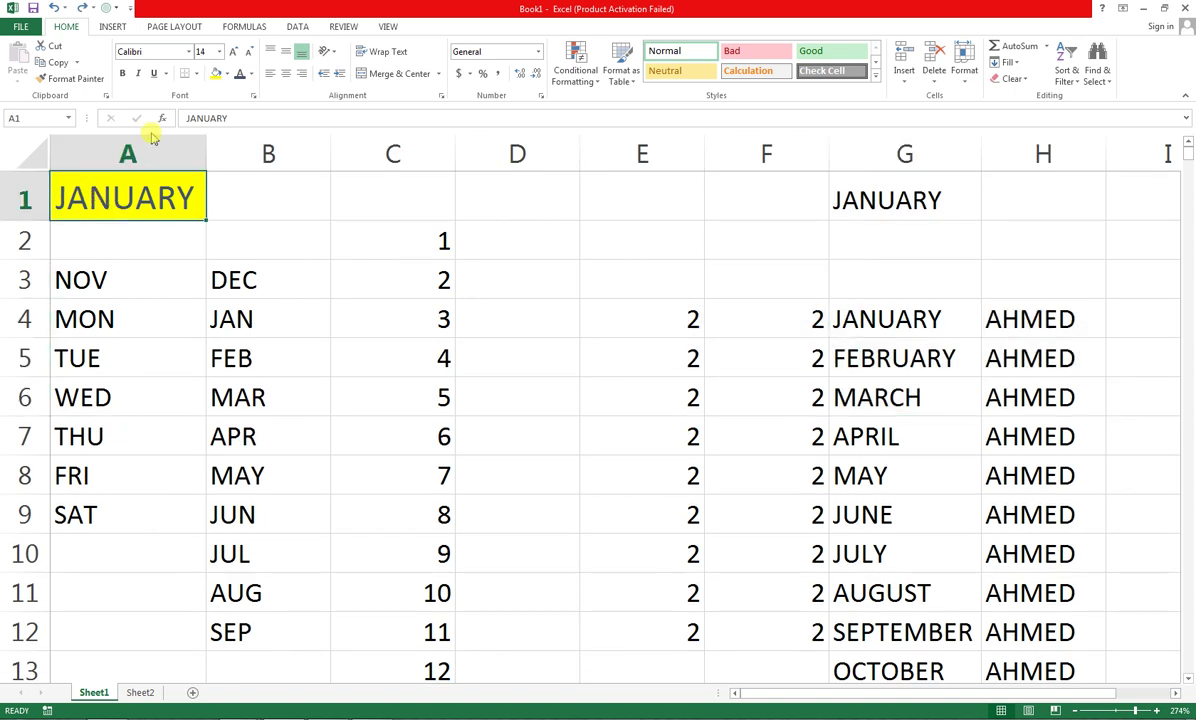
left_click(186, 51)
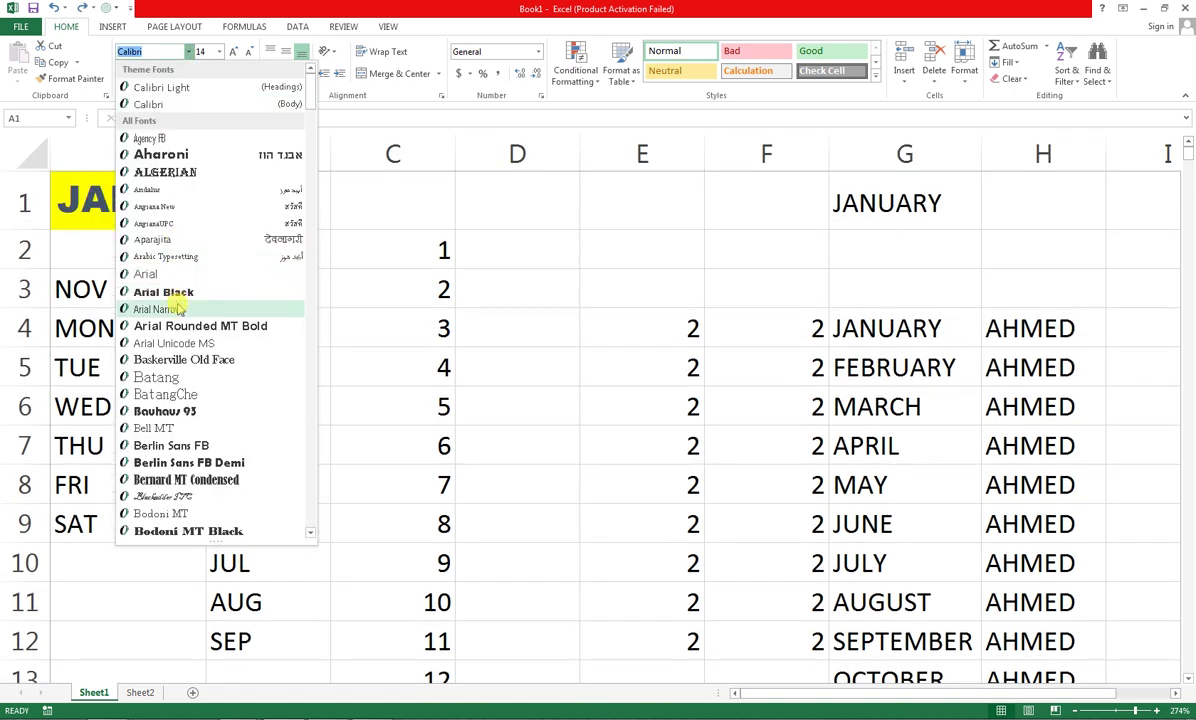
left_click(178, 309)
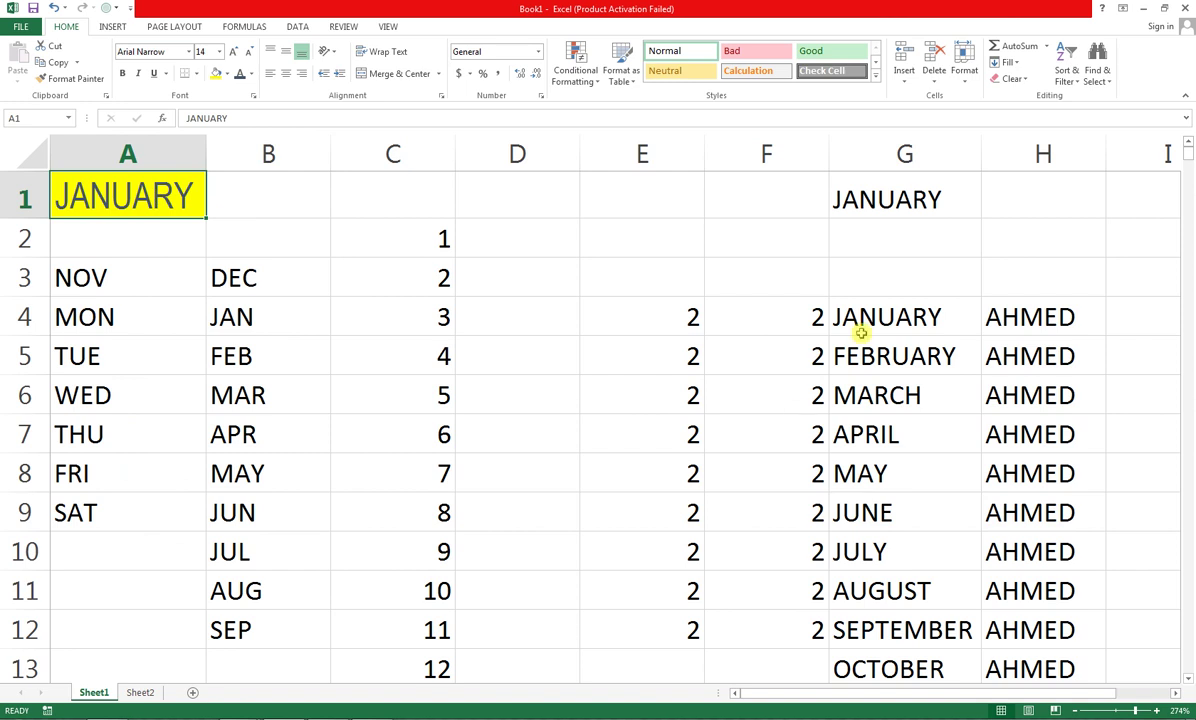
left_click_drag(862, 324, 1022, 470)
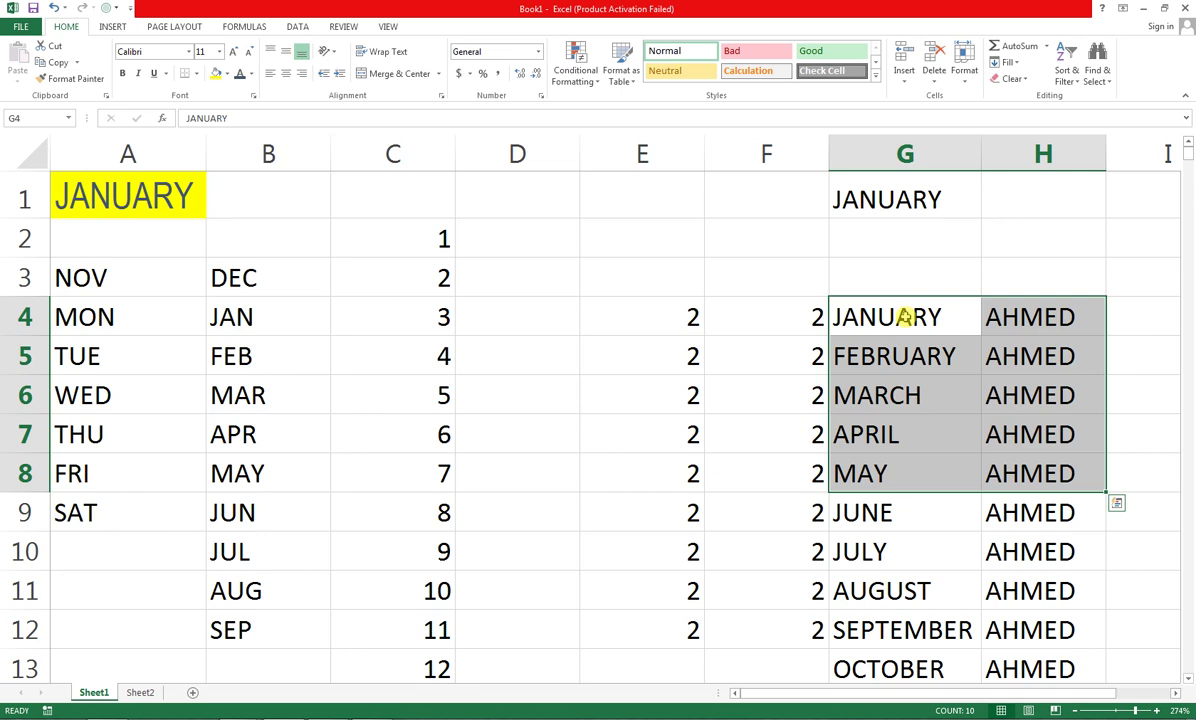
left_click(176, 195)
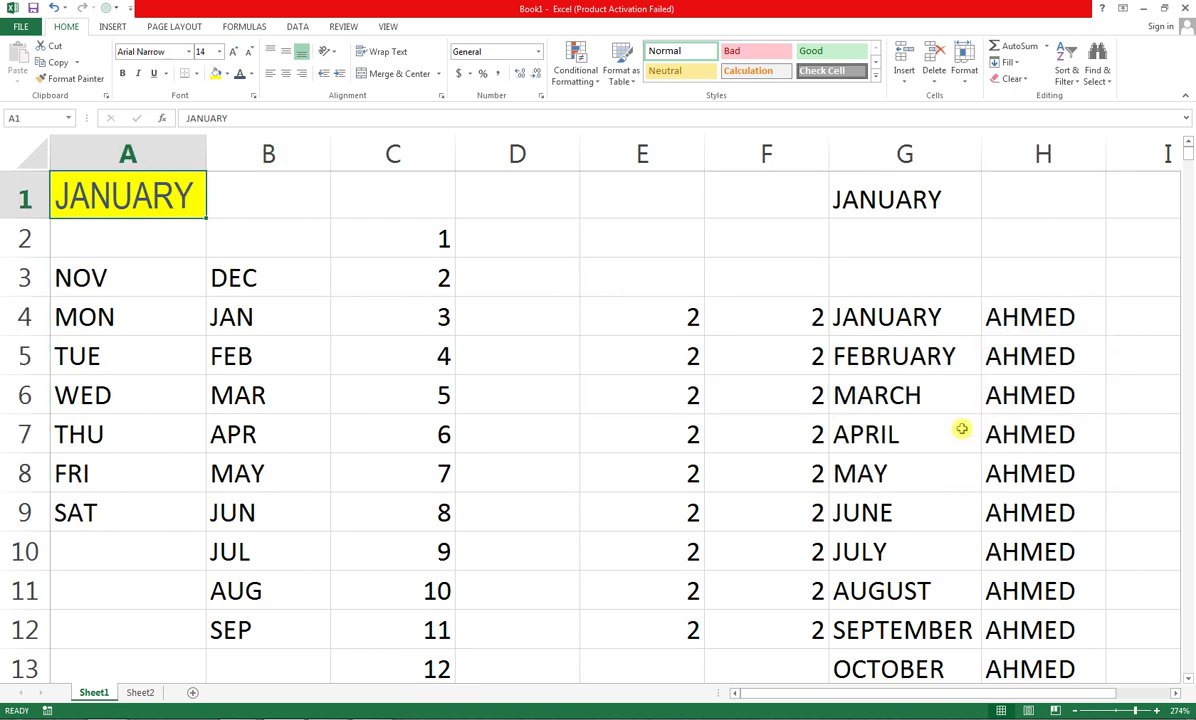
left_click(75, 78)
left_click(79, 82)
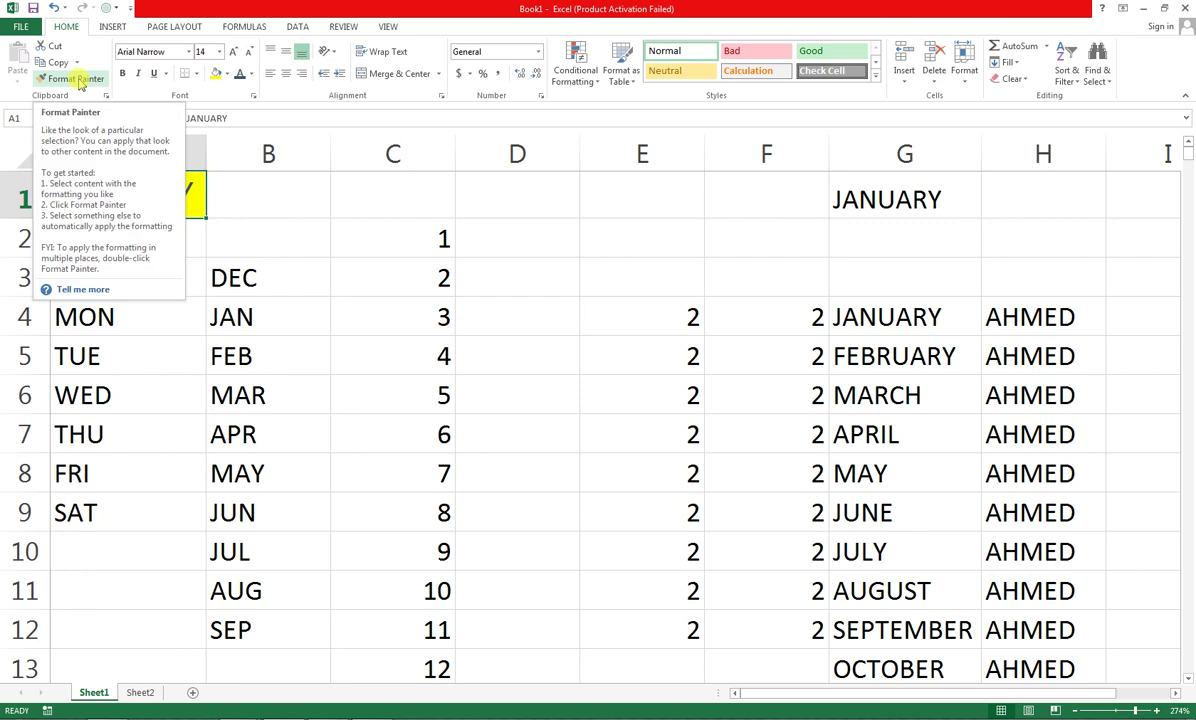
Paint A1's formatting onto G4:H9 and autofit column G to fit FEBRUARY
left_click(78, 80)
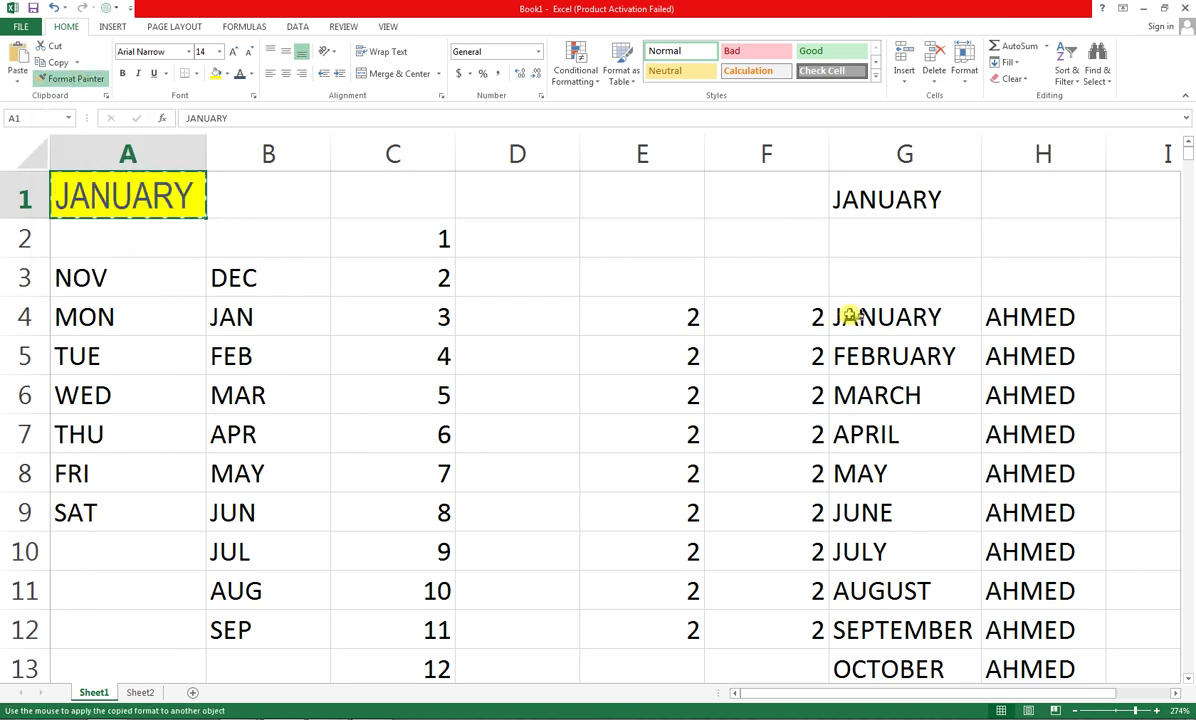
mouse_move(849, 316)
left_mouse_down()
mouse_move(987, 373)
mouse_move(1030, 512)
left_mouse_up()
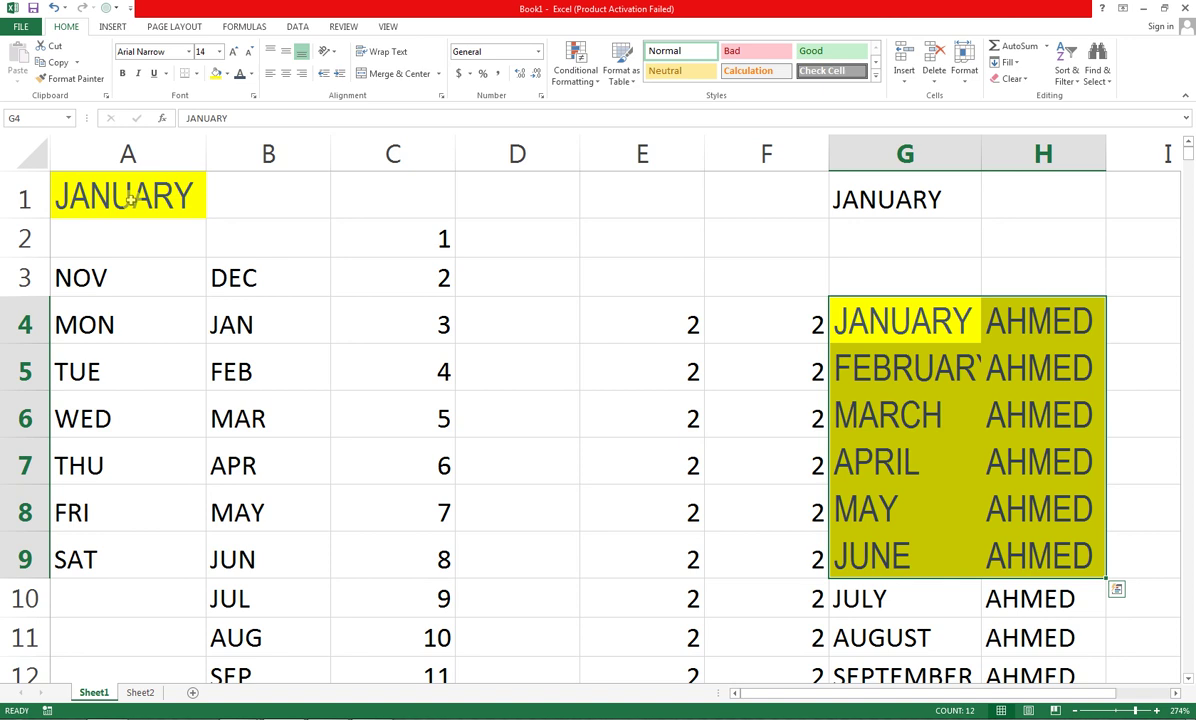
double_click(983, 152)
Paint the yellow, large-font format onto cells E4, C7, B8 and B11
left_click(935, 340)
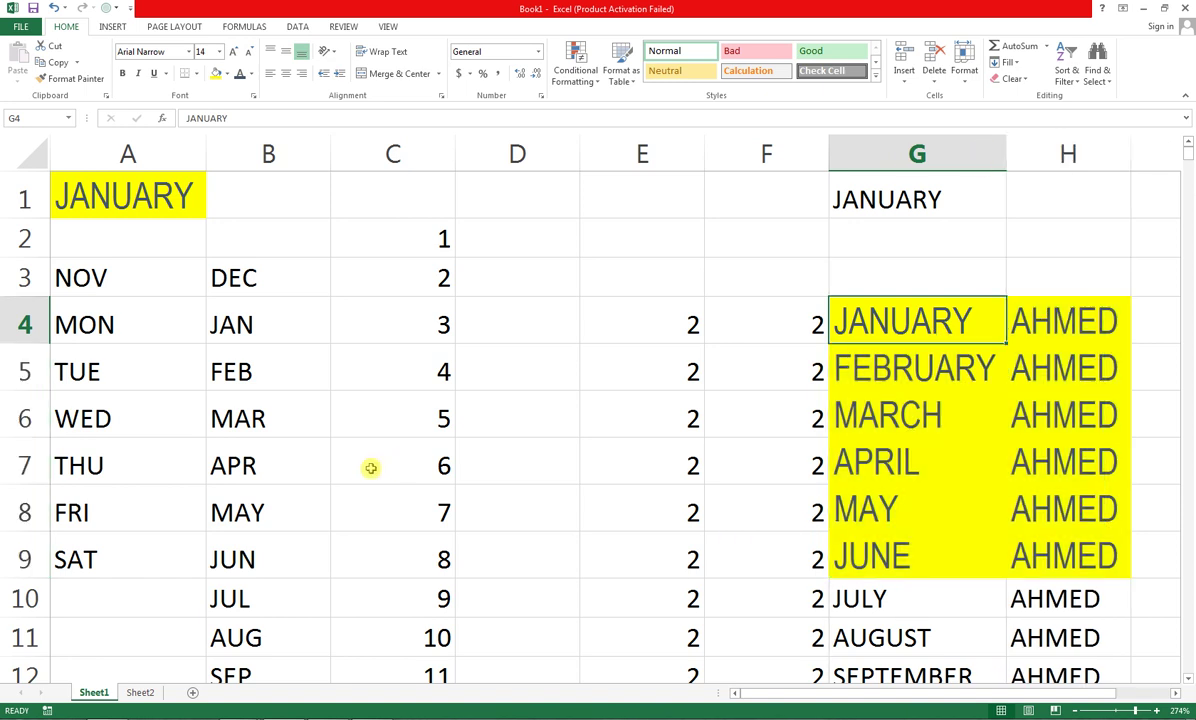
left_click(63, 82)
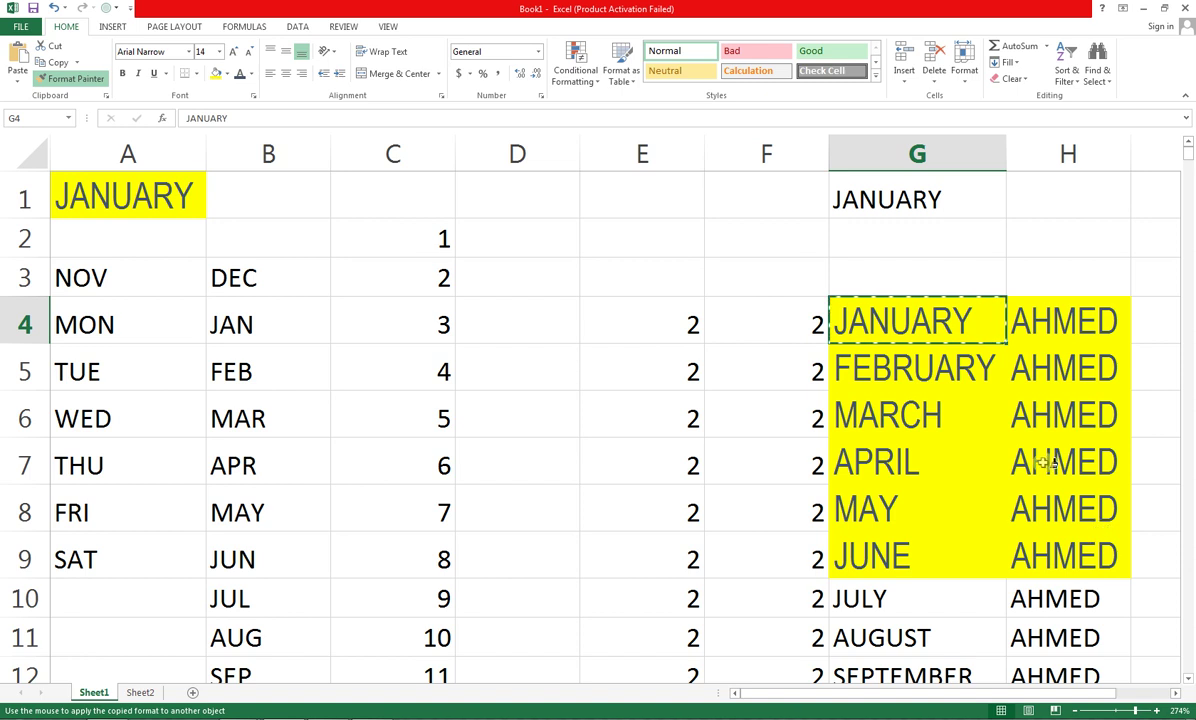
left_click(622, 325)
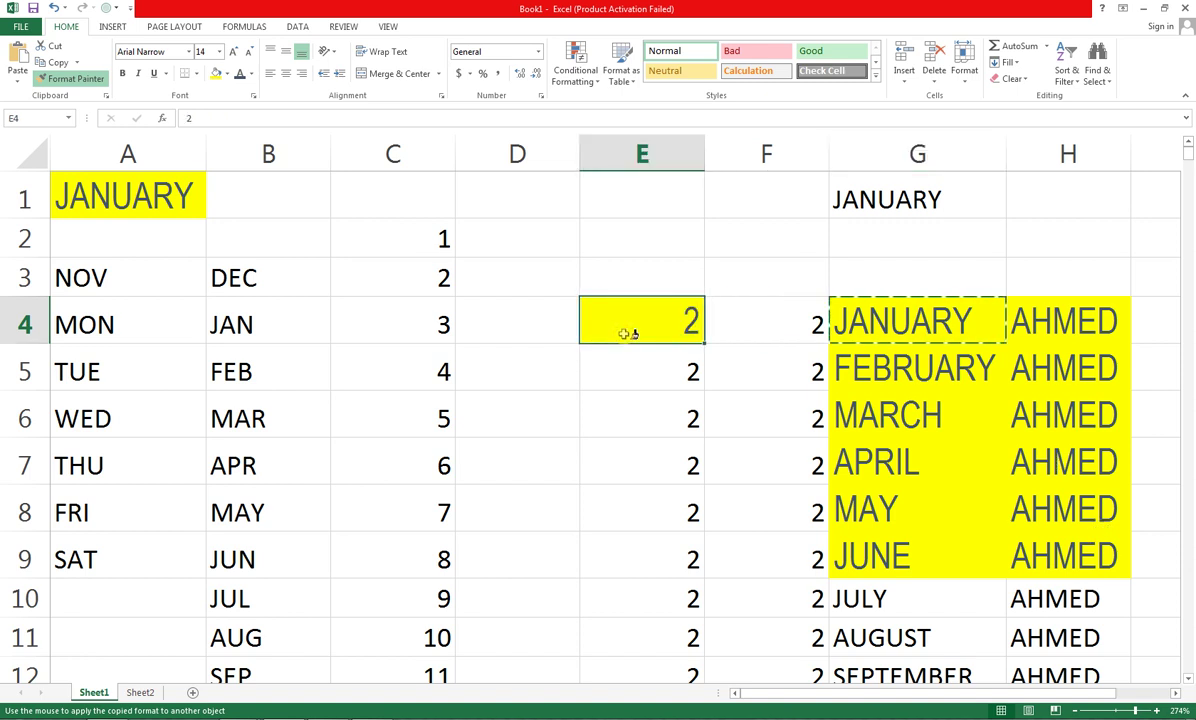
left_click(395, 462)
left_click(222, 503)
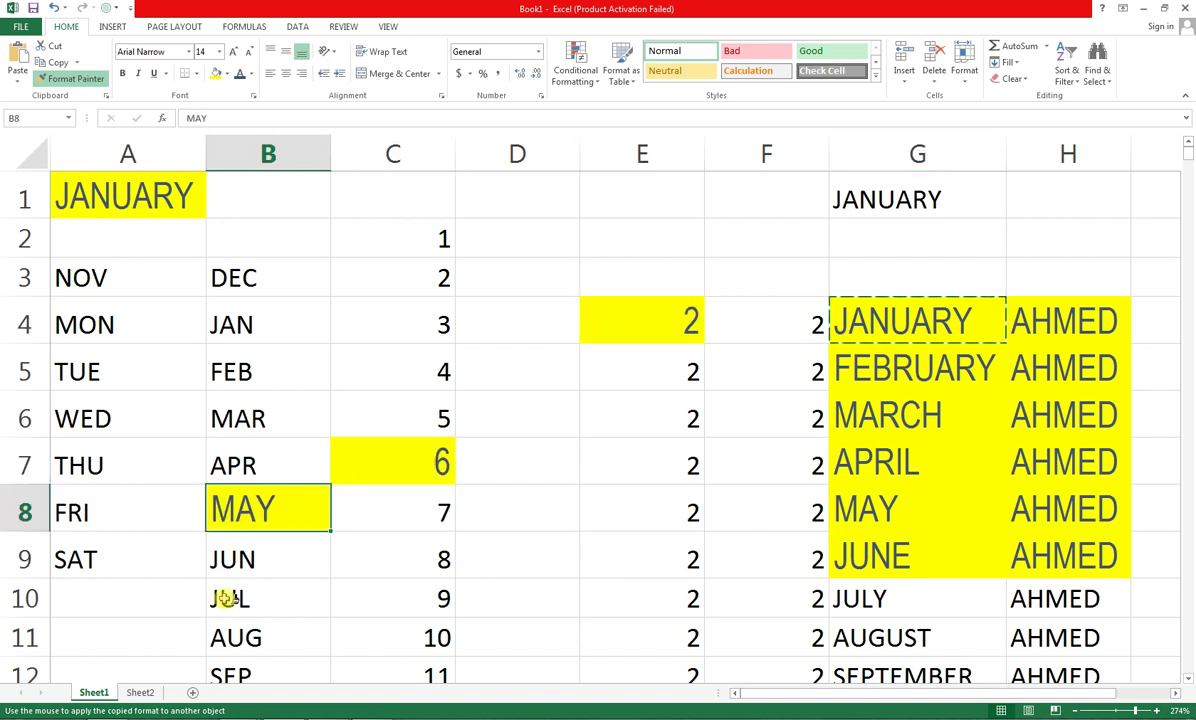
left_click(240, 625)
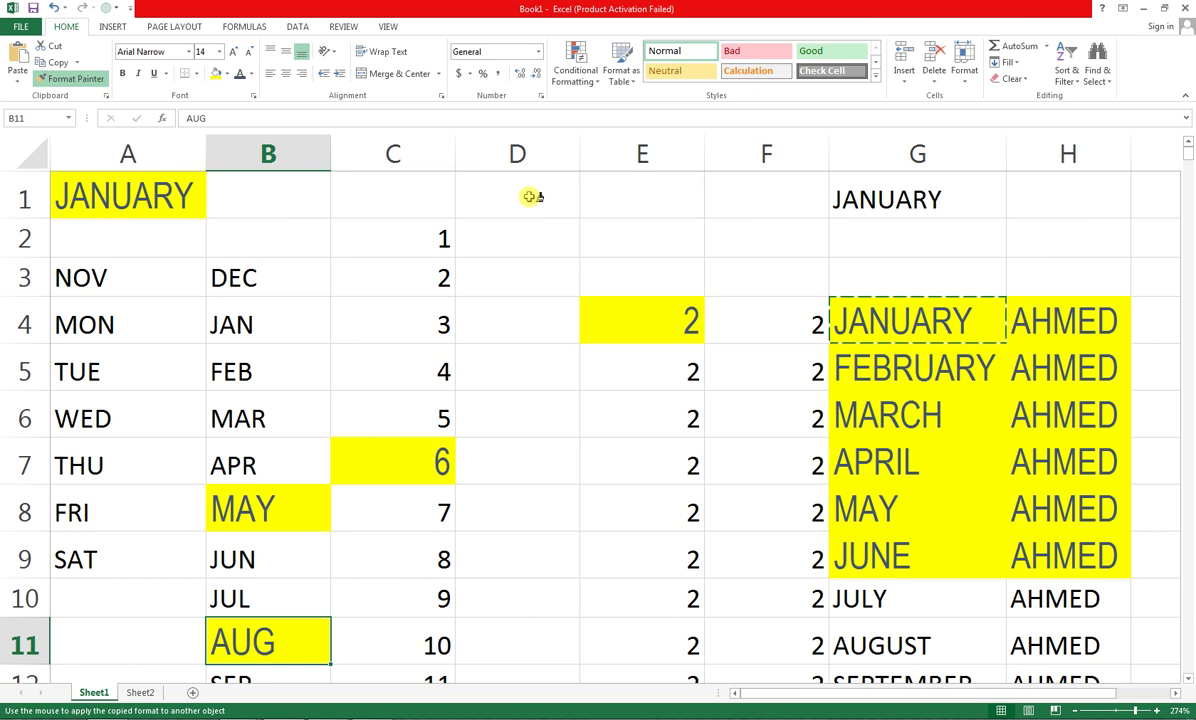
left_click(102, 80)
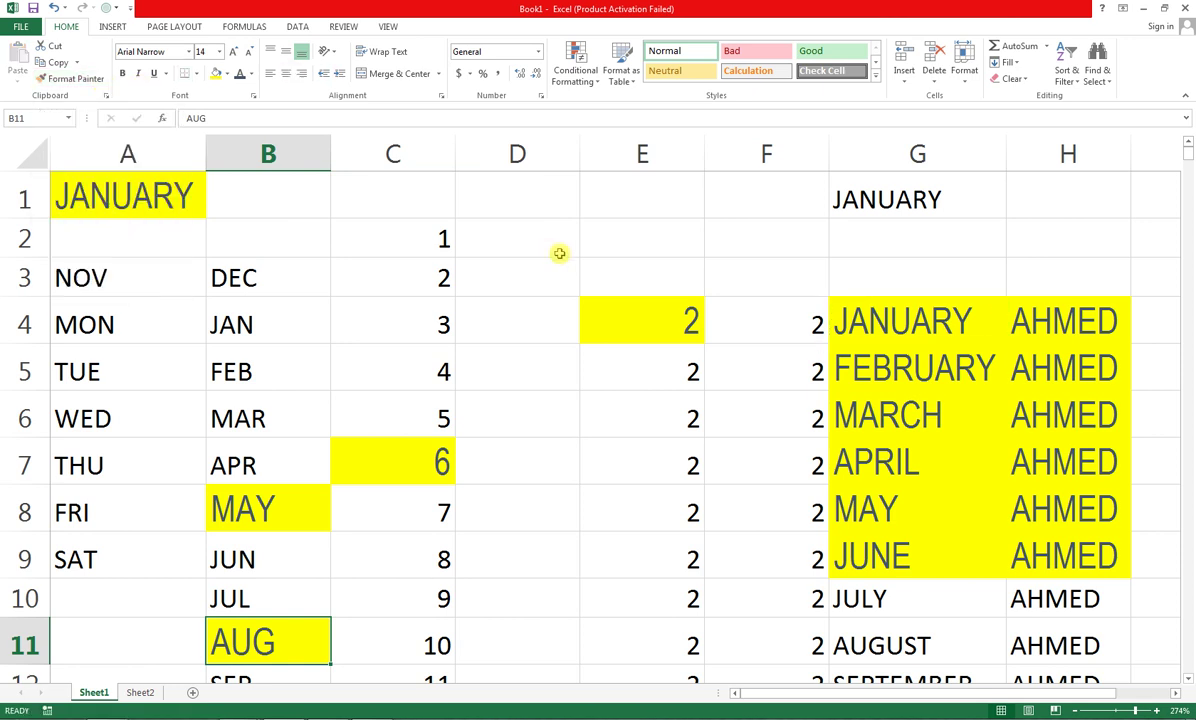
left_click(41, 154)
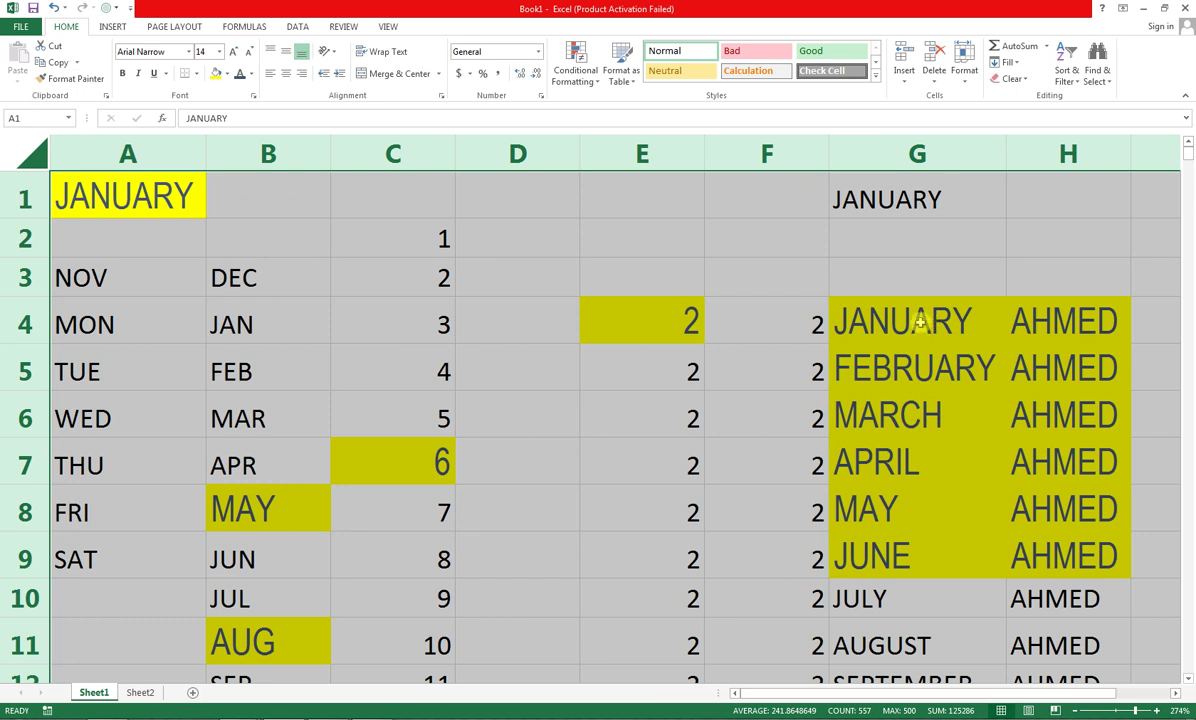
left_click(1020, 82)
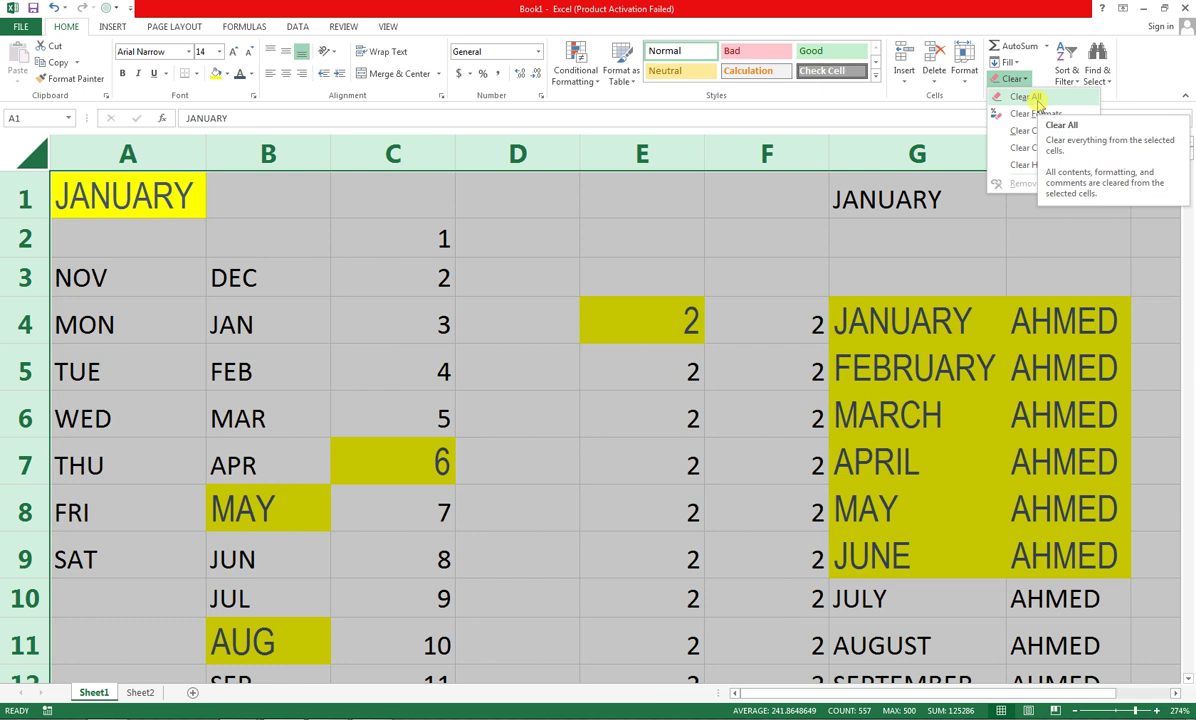
left_click(1037, 100)
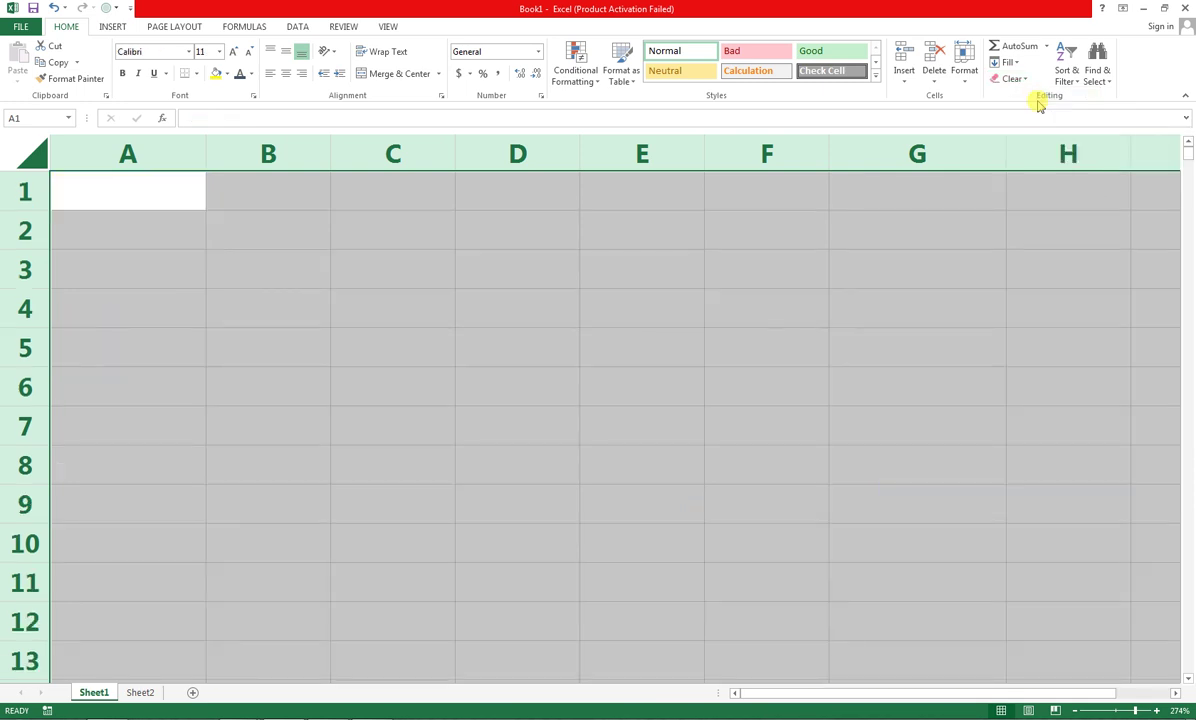
key("ctrl+z")
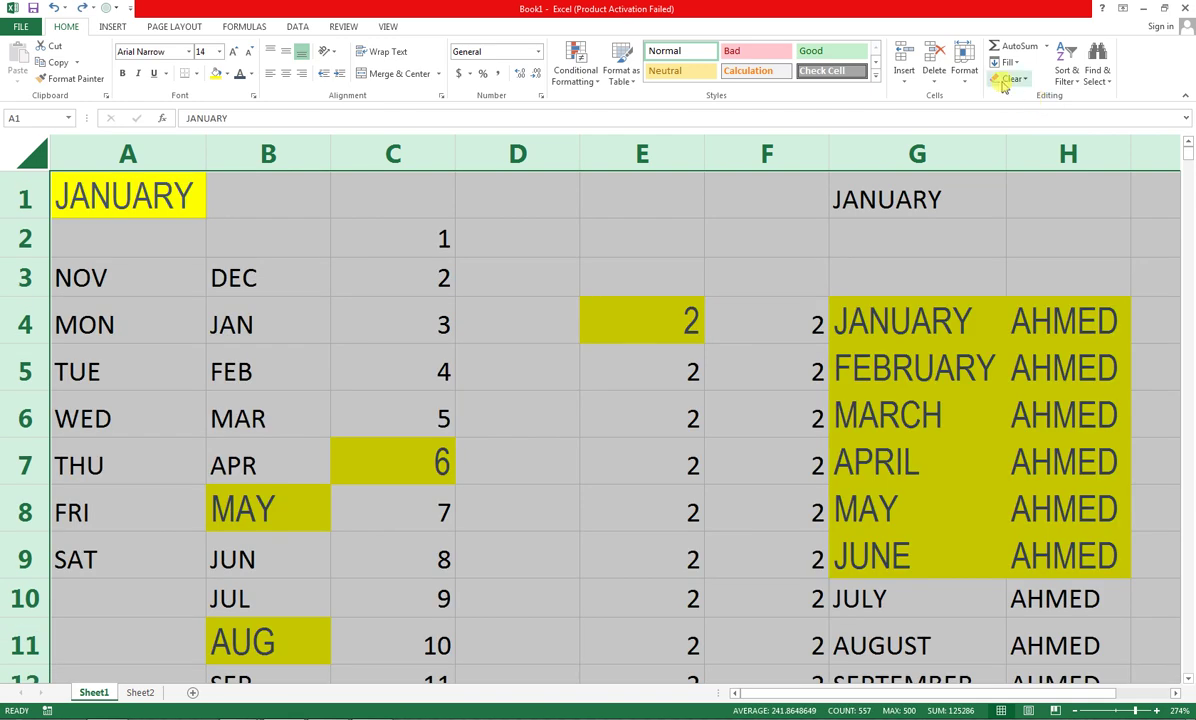
left_click(1013, 84)
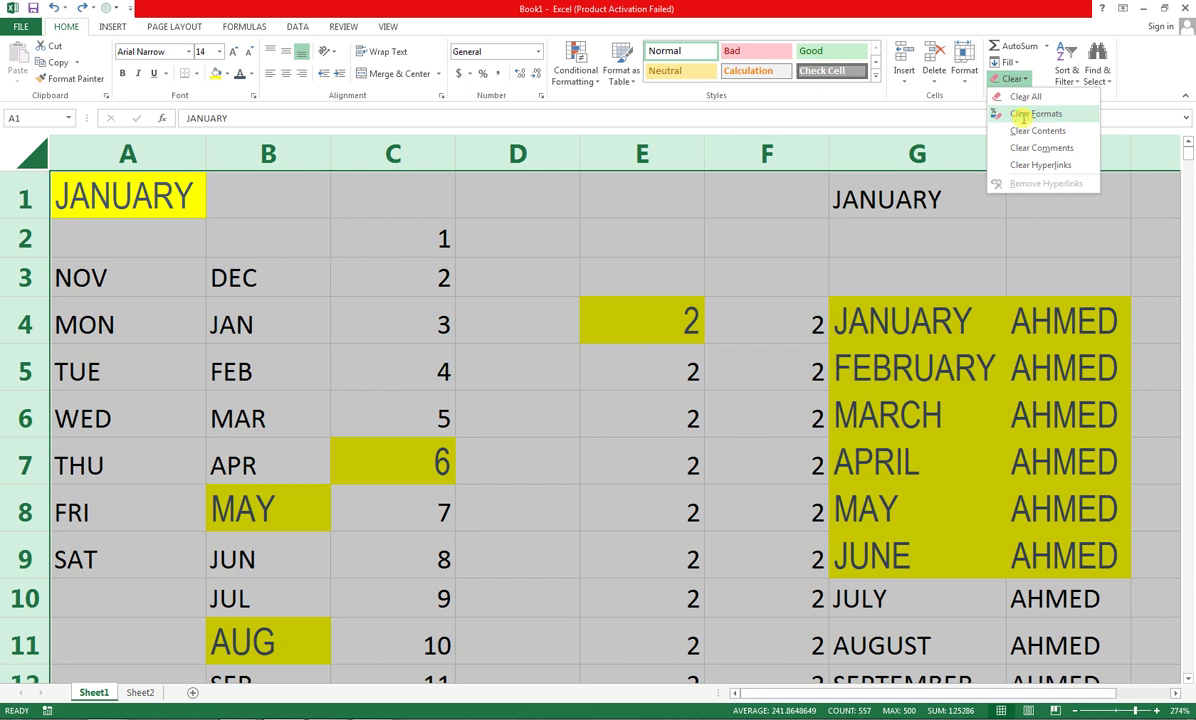
left_click(1020, 116)
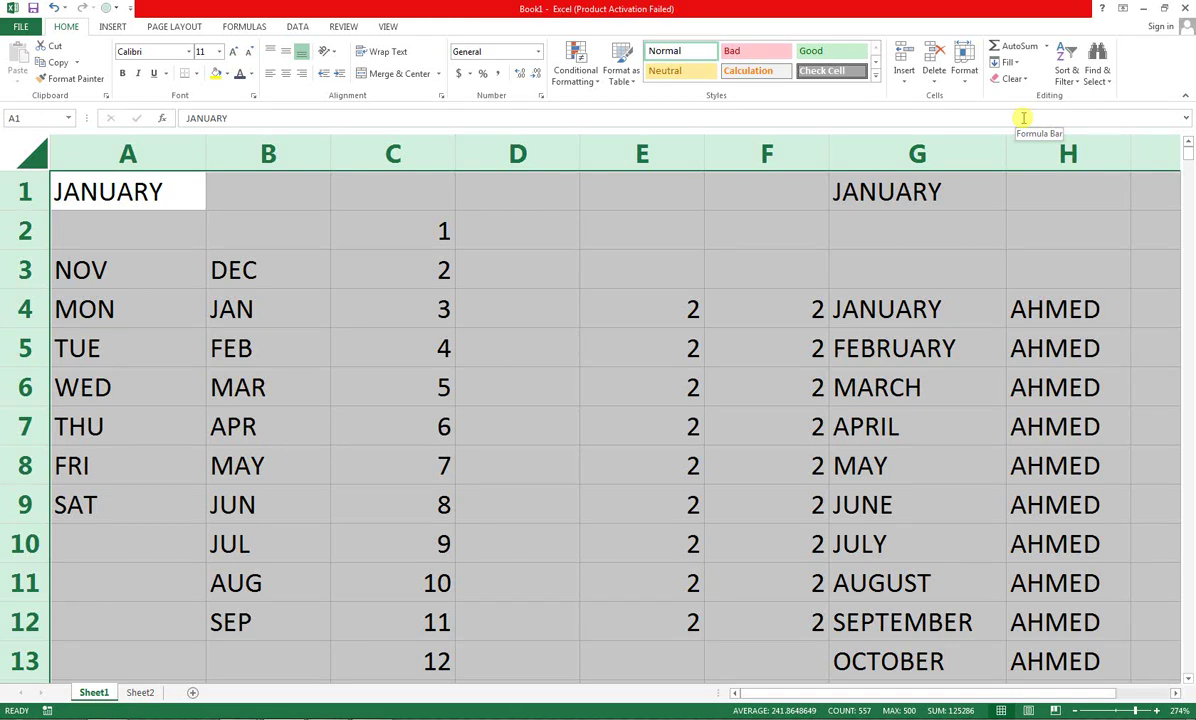
key("ctrl+z")
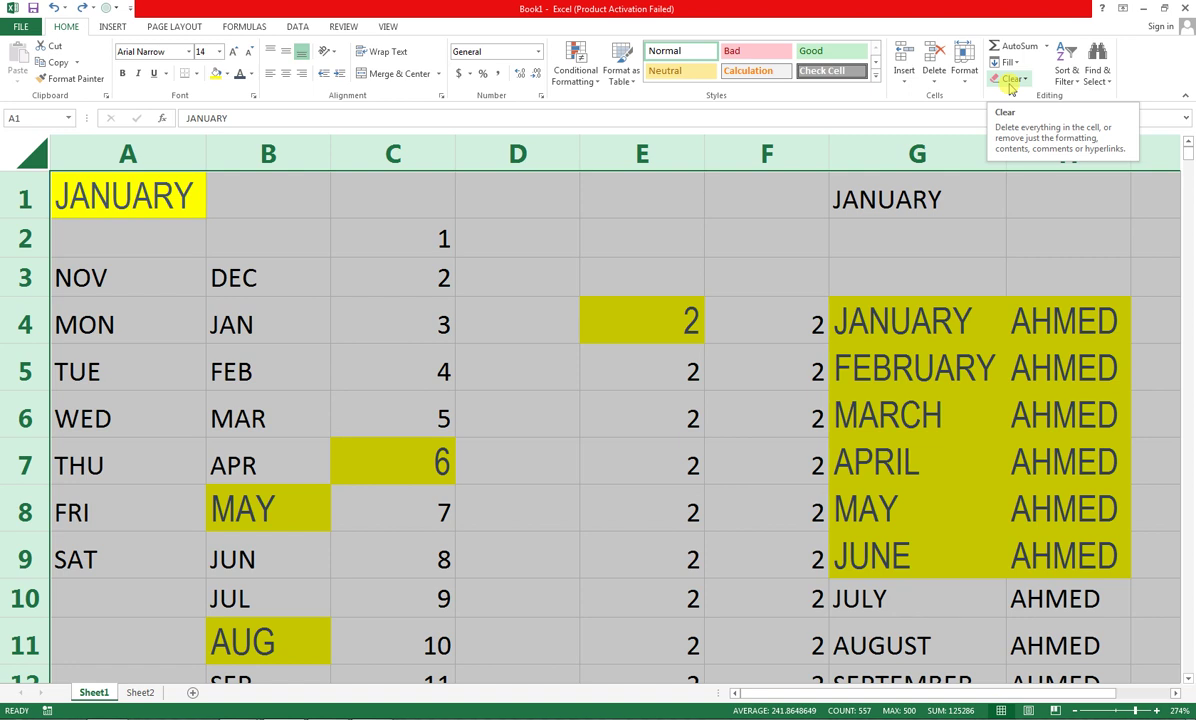
left_click(1011, 86)
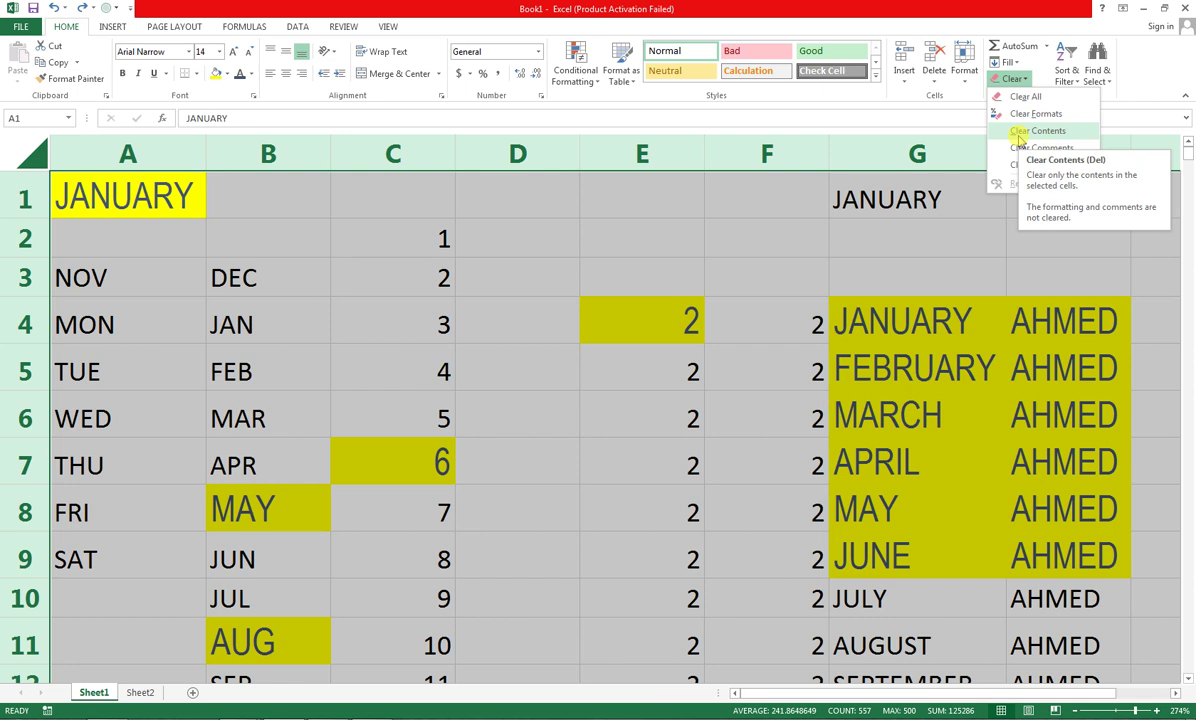
left_click(1019, 134)
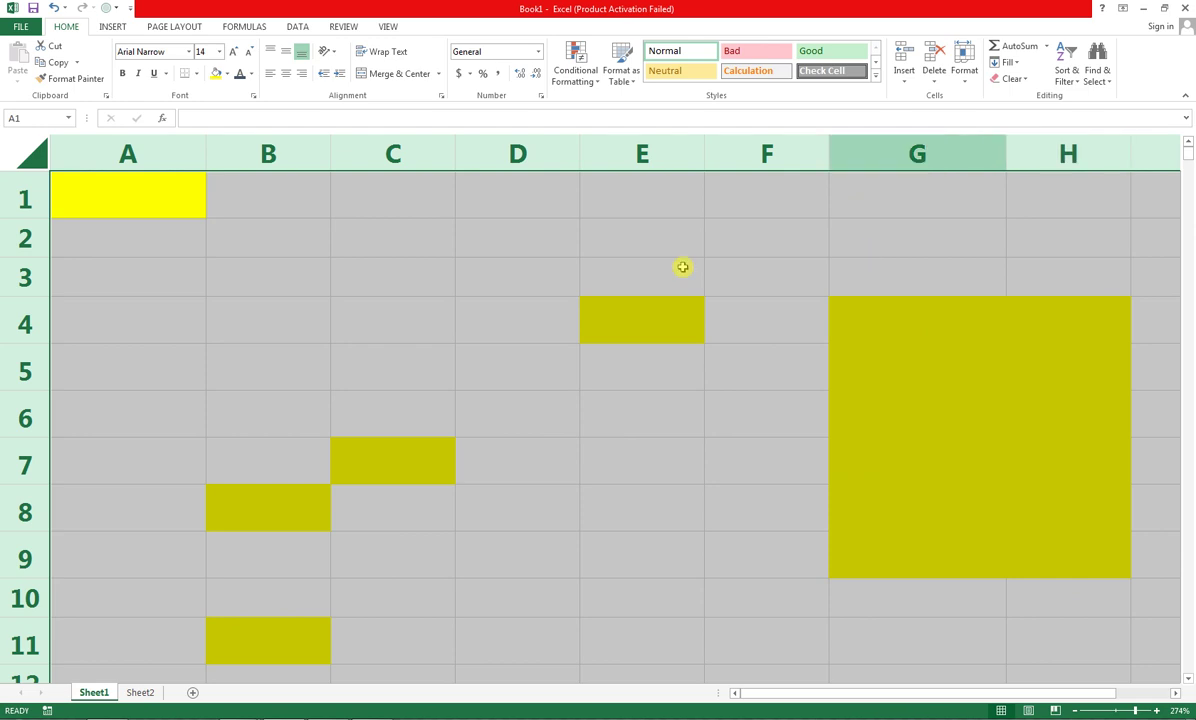
left_click(181, 198)
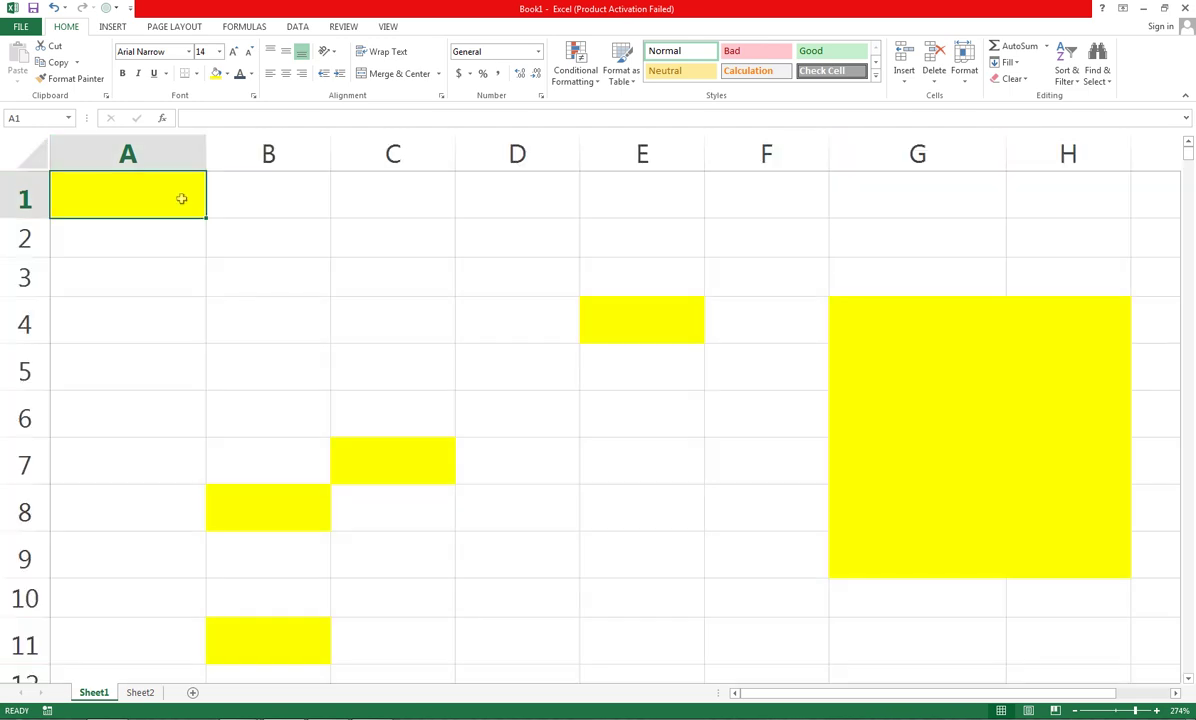
type("125")
key("Return")
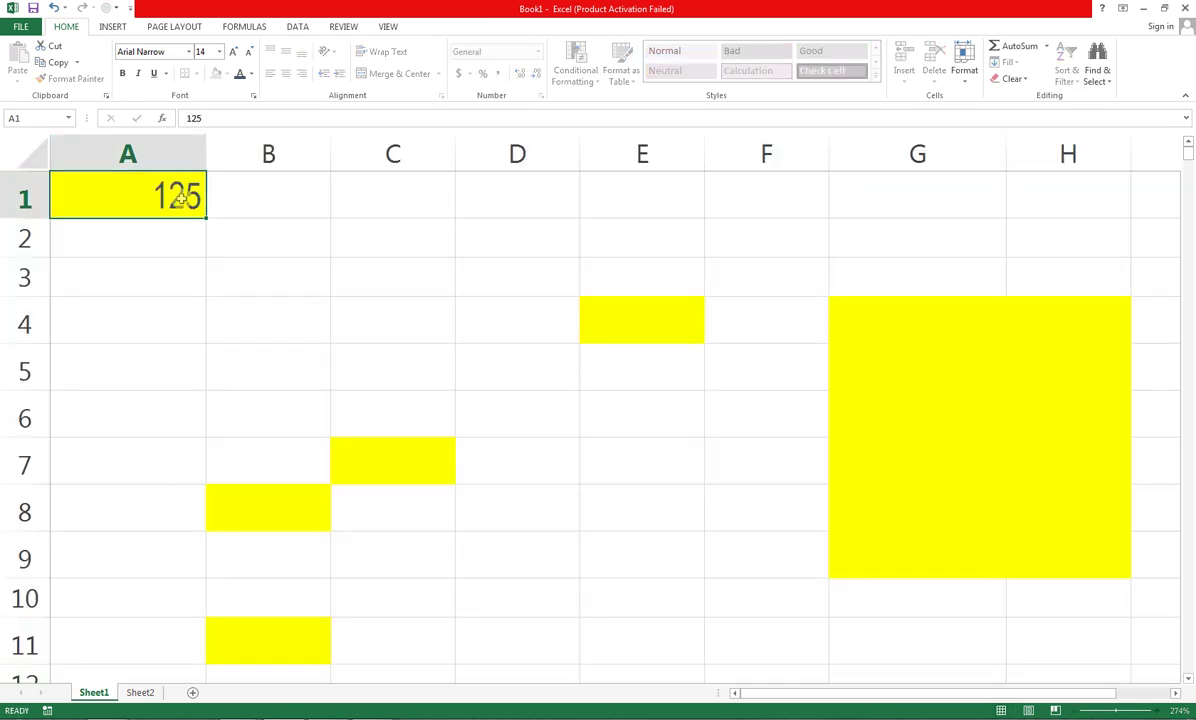
left_click(181, 198)
key("Delete")
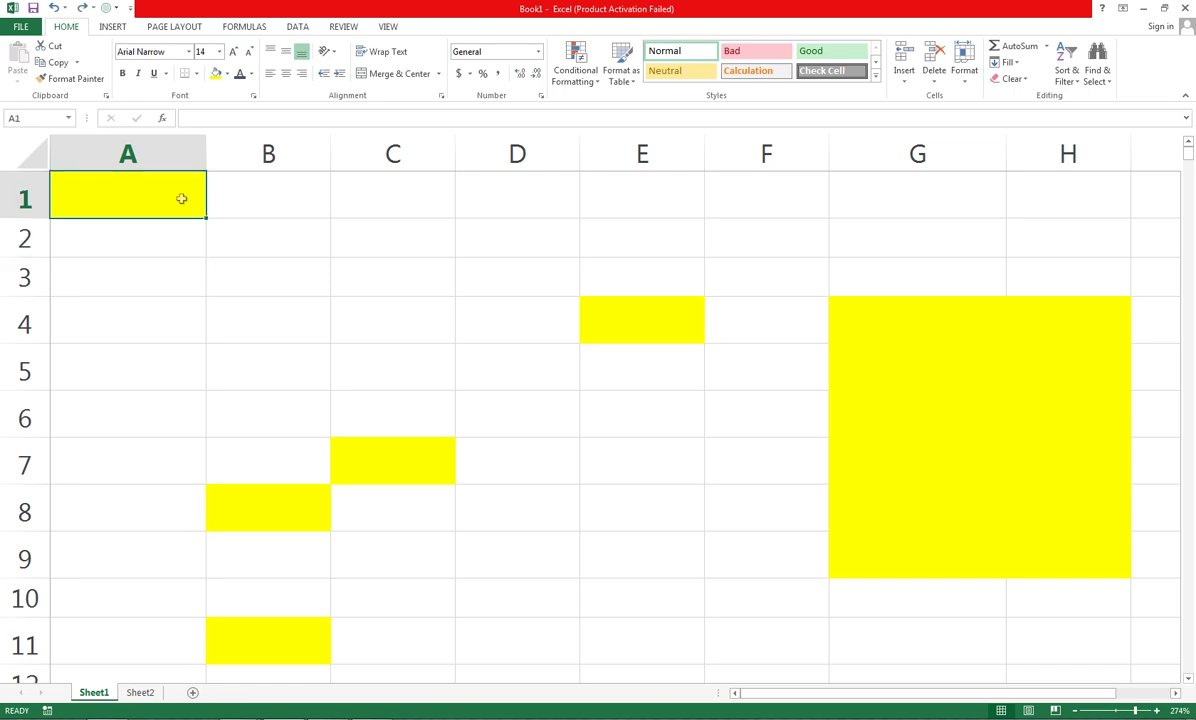
Restore the cleared sheet contents and add a test comment 'SADFSA' to A1
left_click(33, 163)
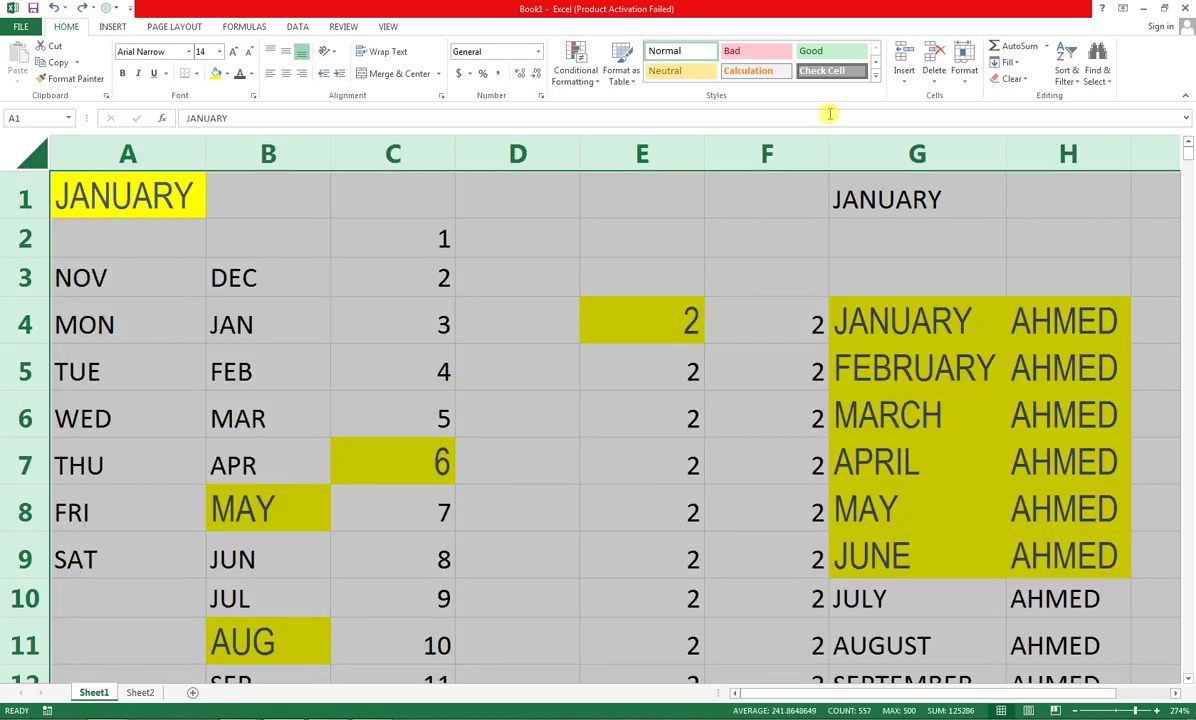
left_click(1012, 78)
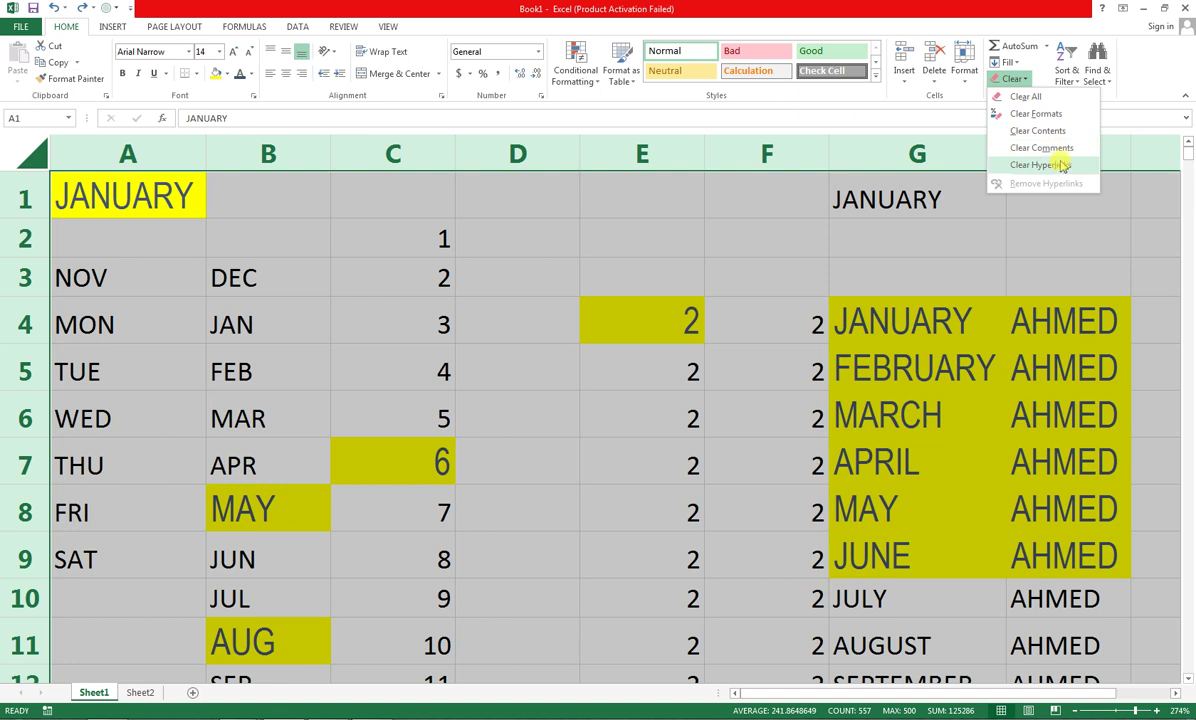
left_click(343, 26)
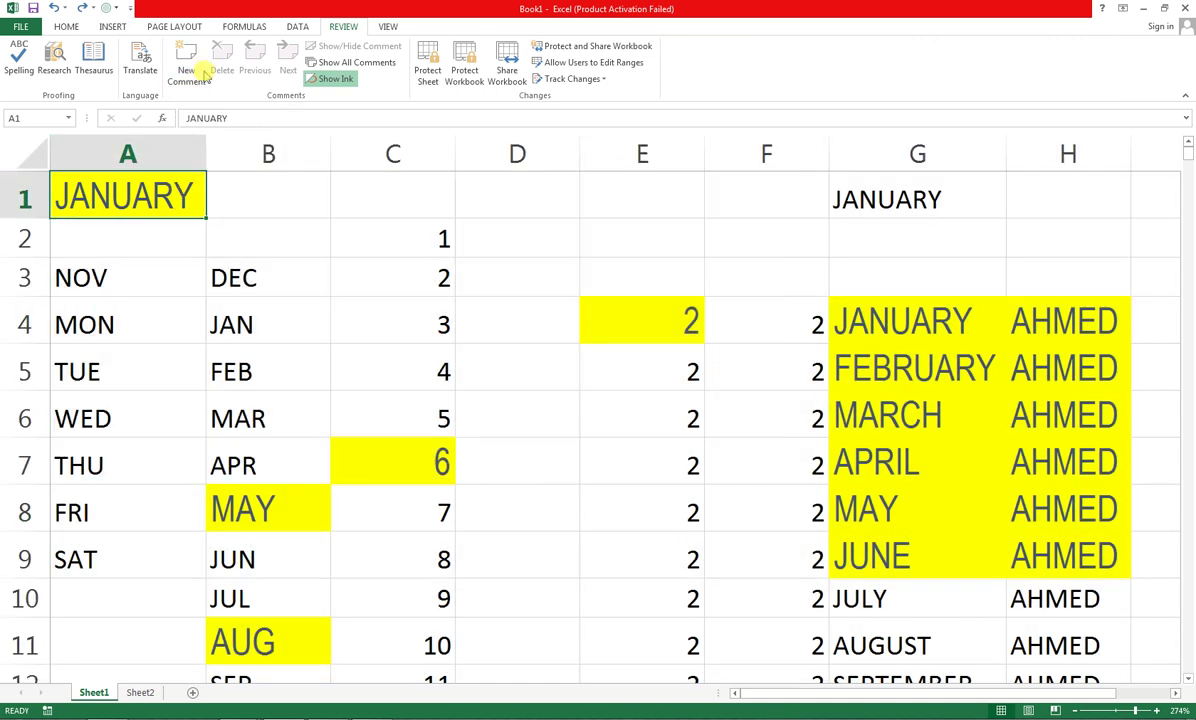
left_click(186, 62)
type("SADFSA")
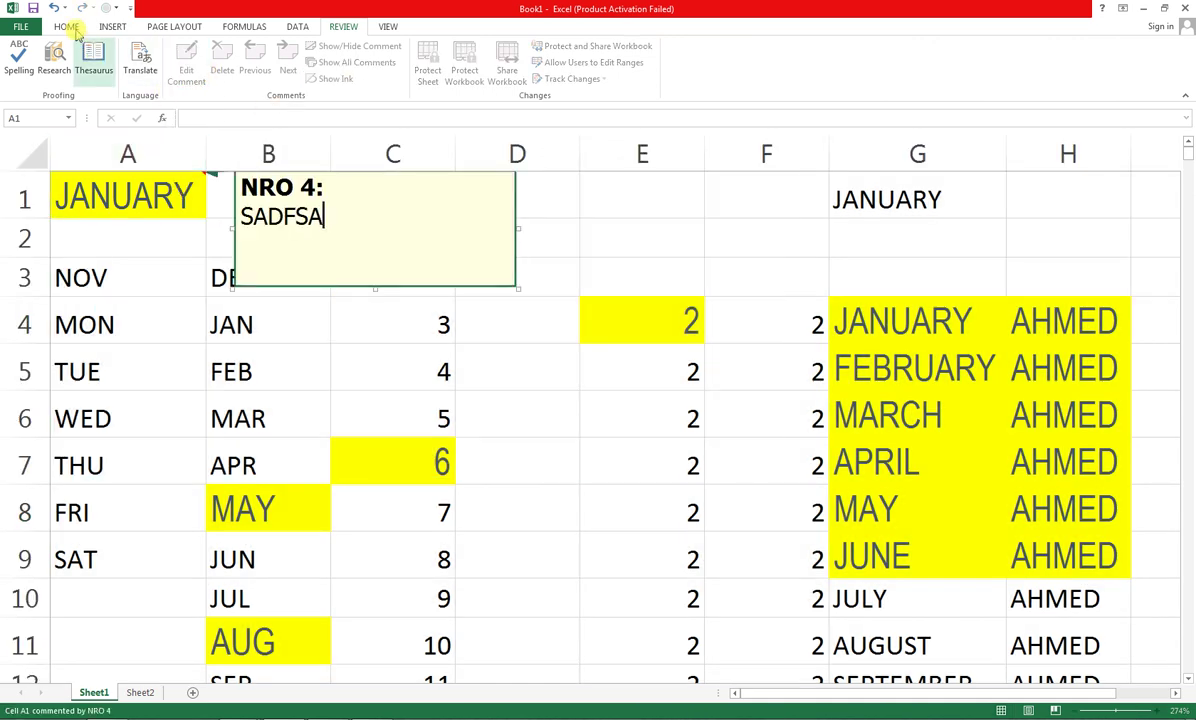
left_click(66, 26)
left_click(1012, 78)
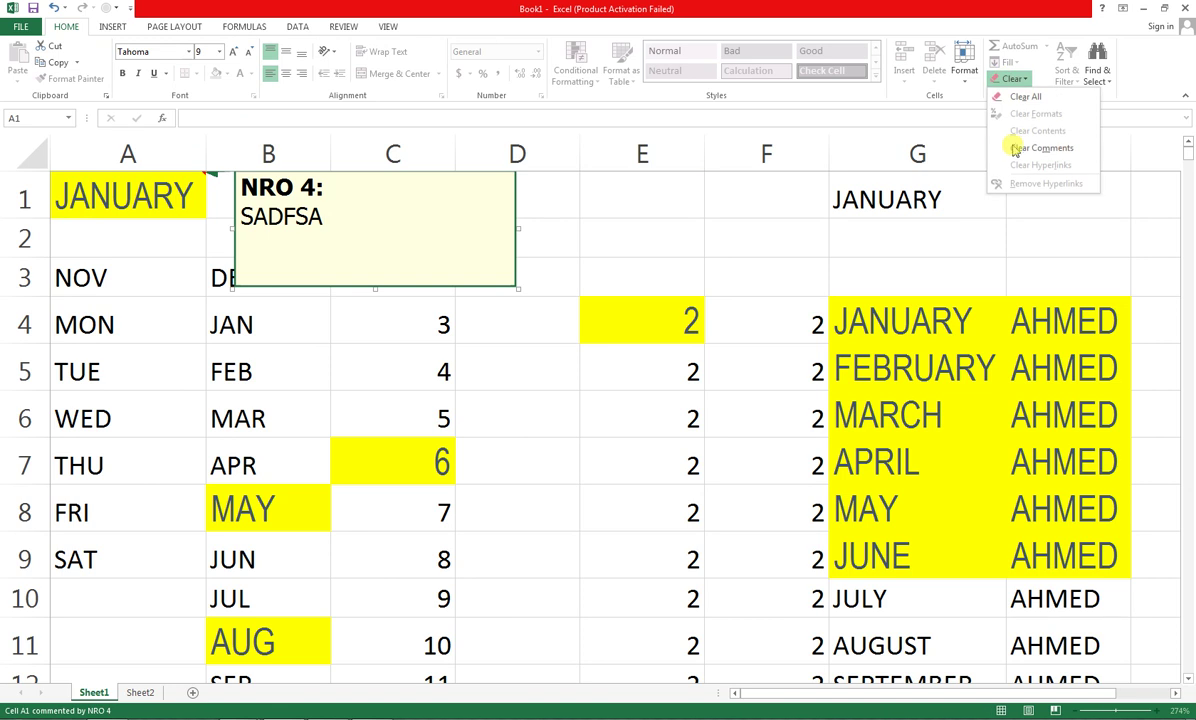
key("Escape")
left_click(290, 322)
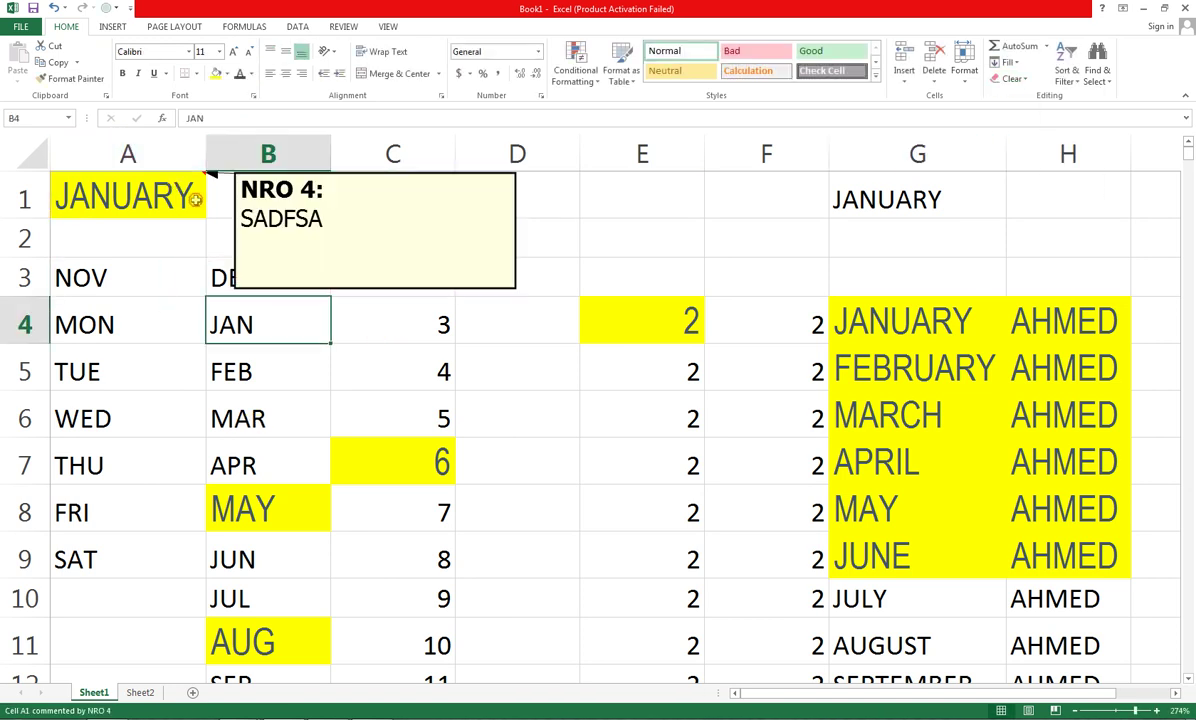
Remove A1's comment with Clear Comments and select the entire sheet
left_click(195, 200)
left_click(1012, 78)
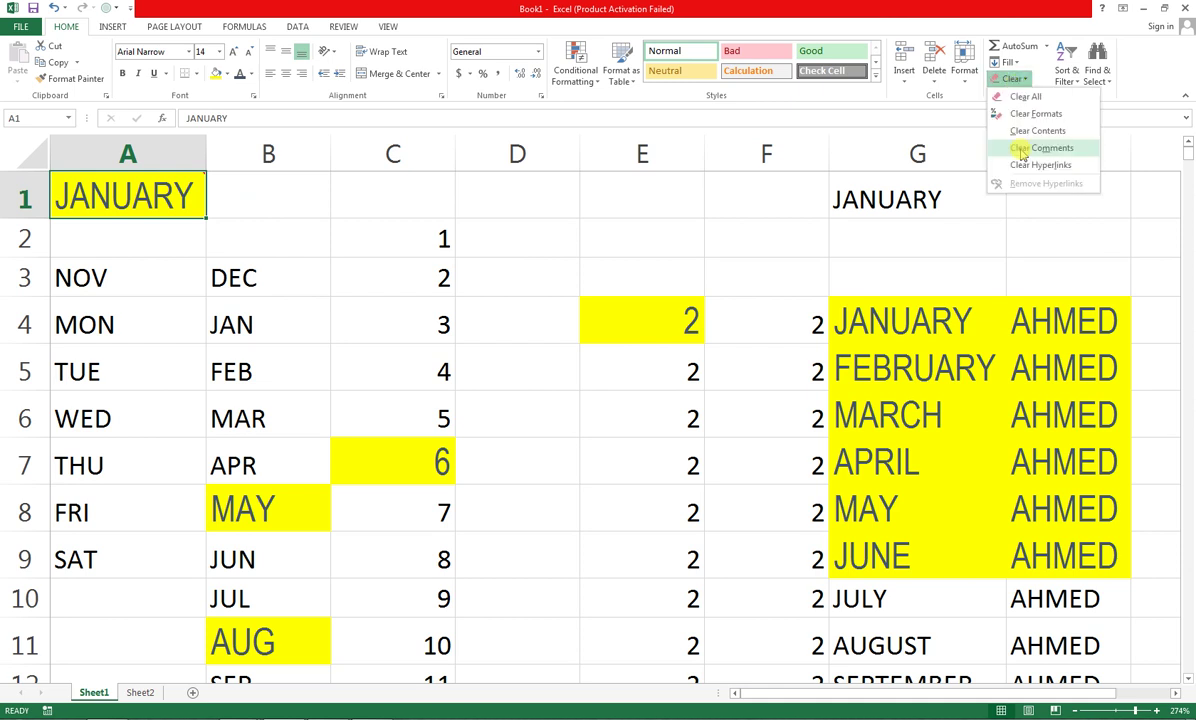
left_click(1020, 148)
left_click(24, 153)
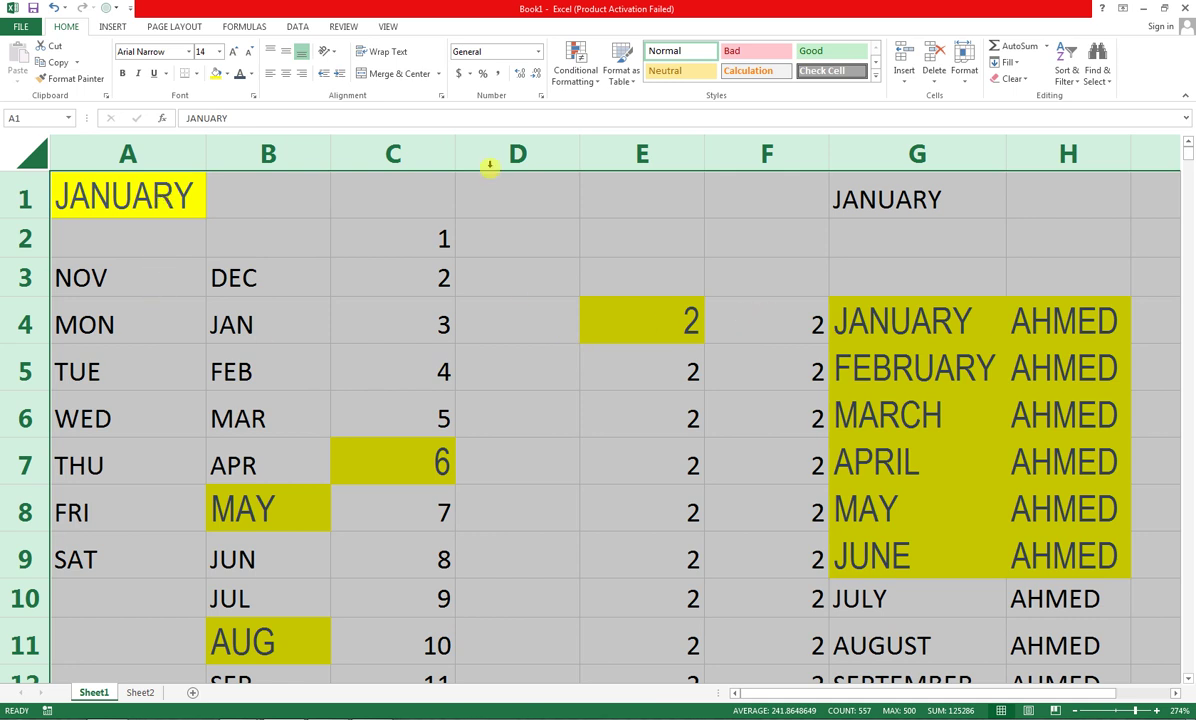
Clear all contents and formatting from the whole sheet
left_click(1012, 78)
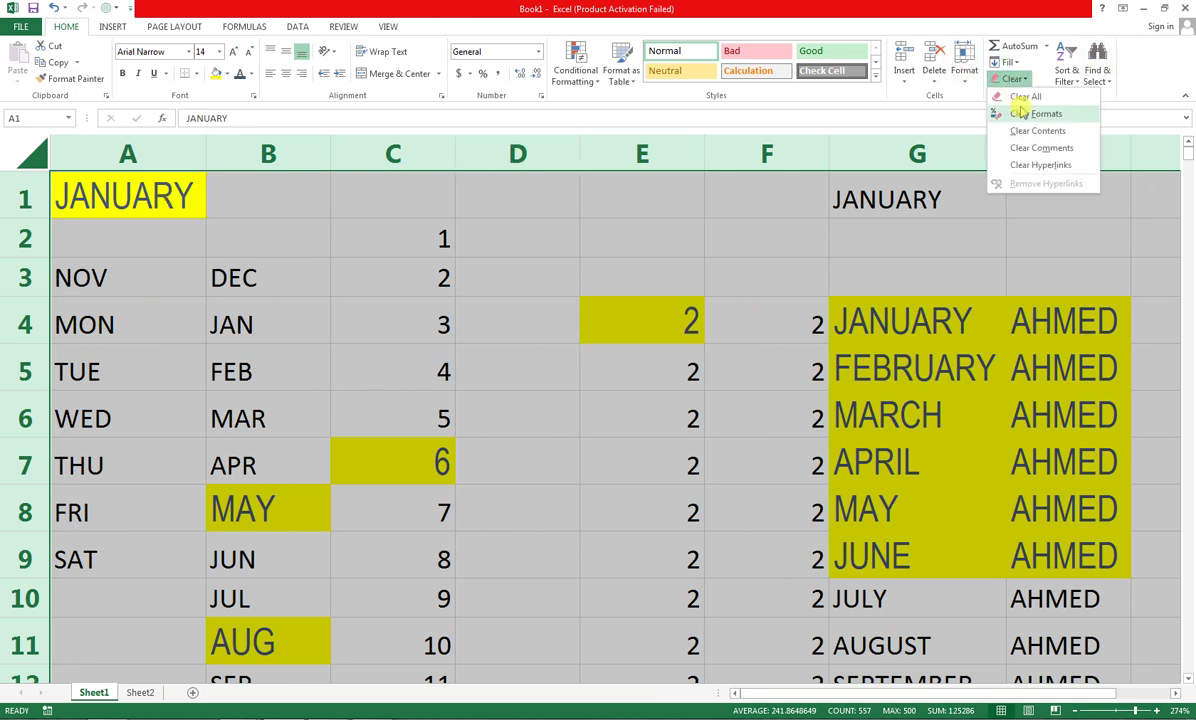
left_click(21, 139)
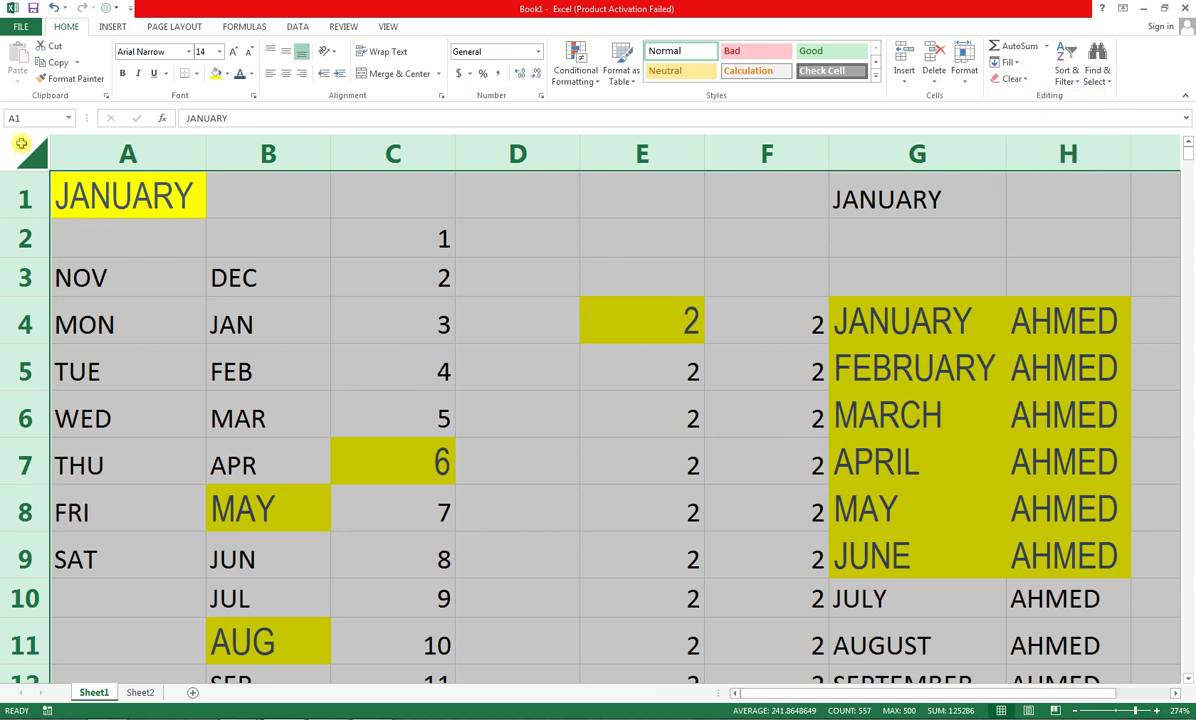
left_click(1015, 79)
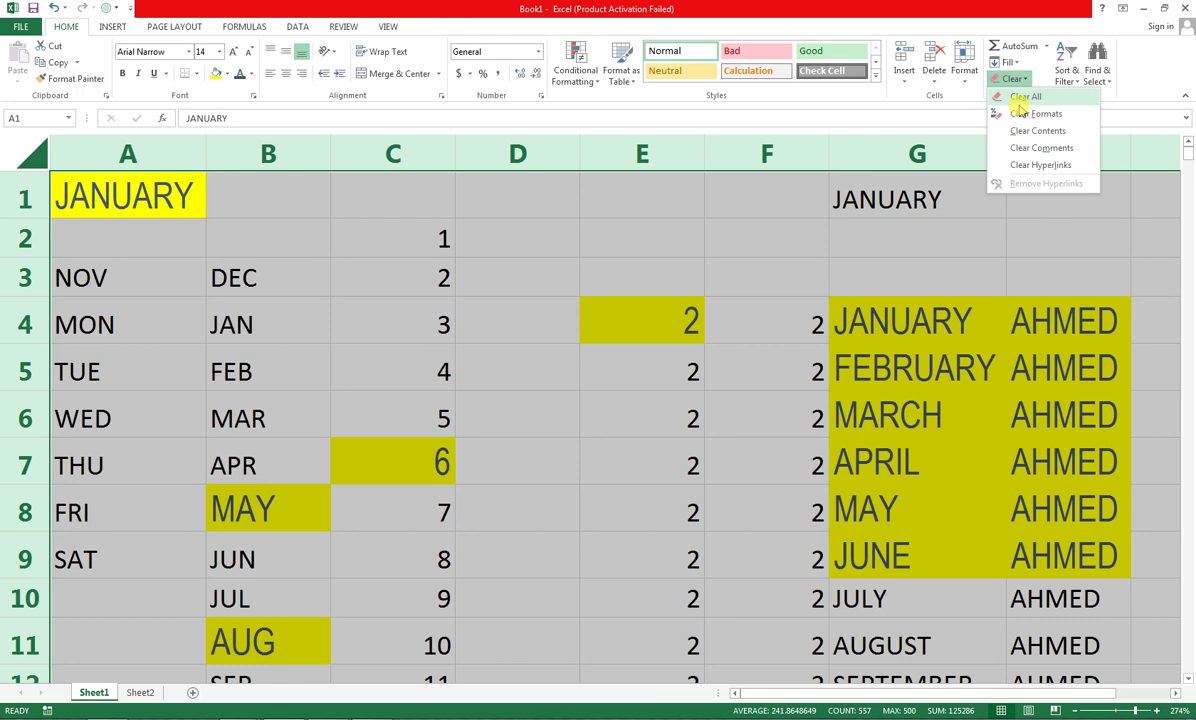
left_click(1015, 110)
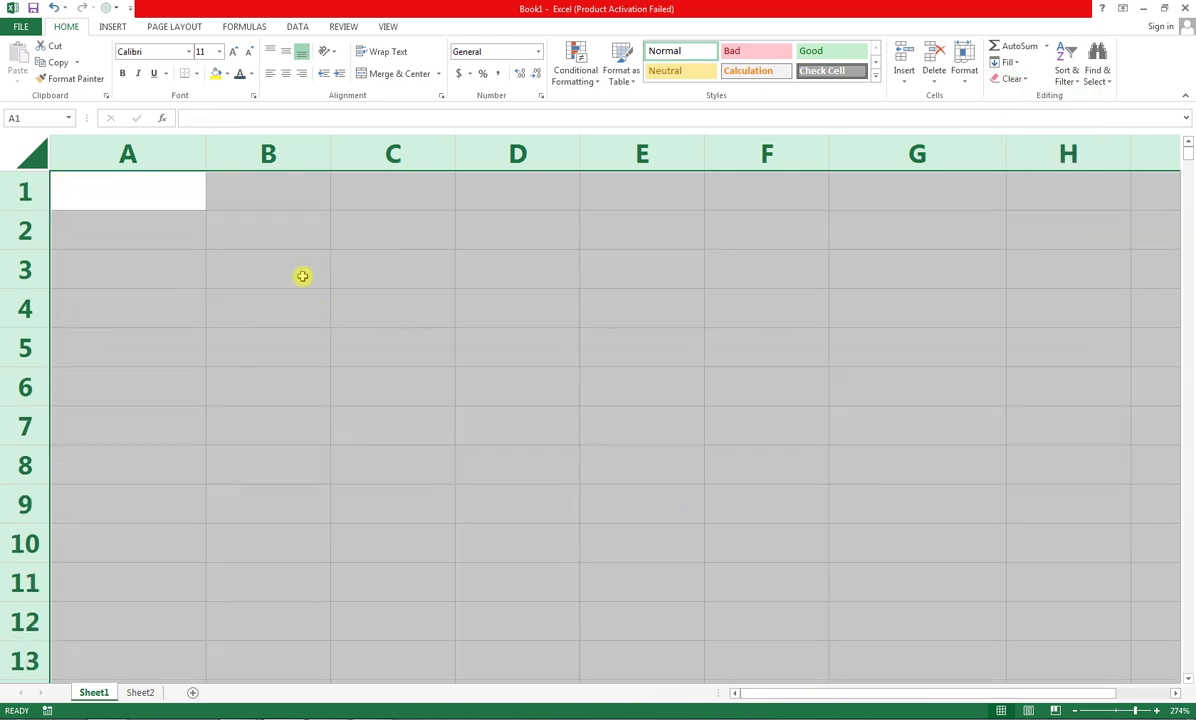
Type a test name in A3, autofit column A, then delete the name again
left_click(140, 272)
left_click_drag(206, 157, 192, 157)
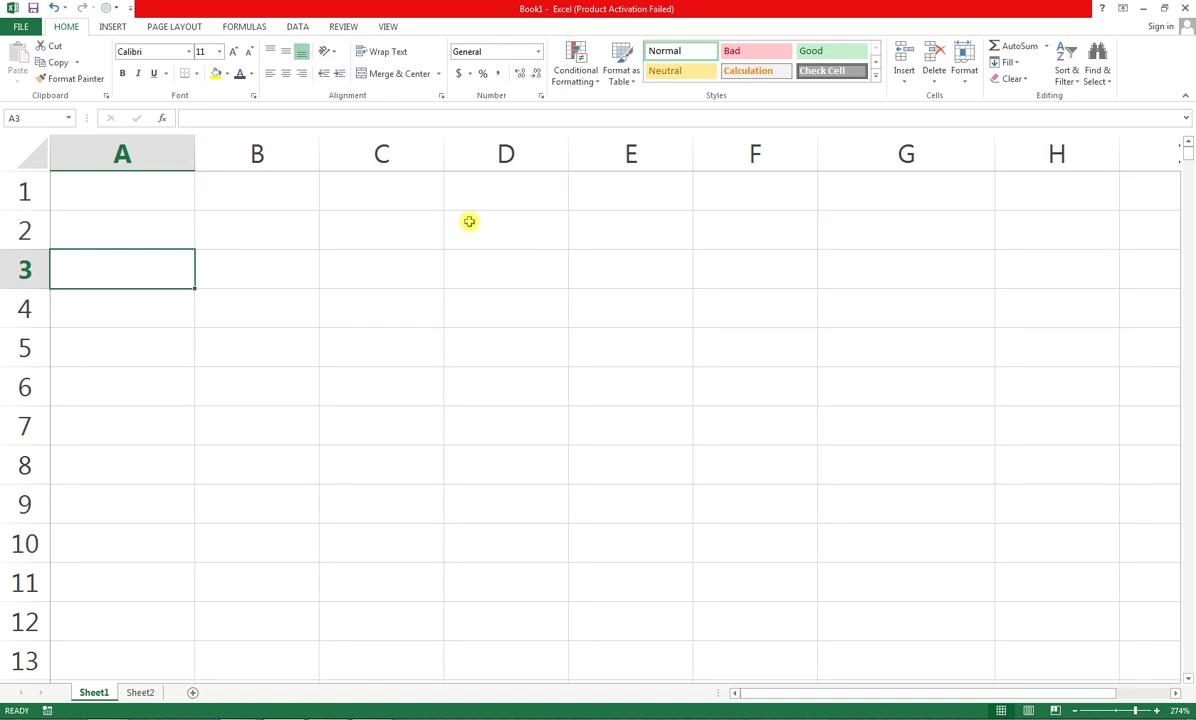
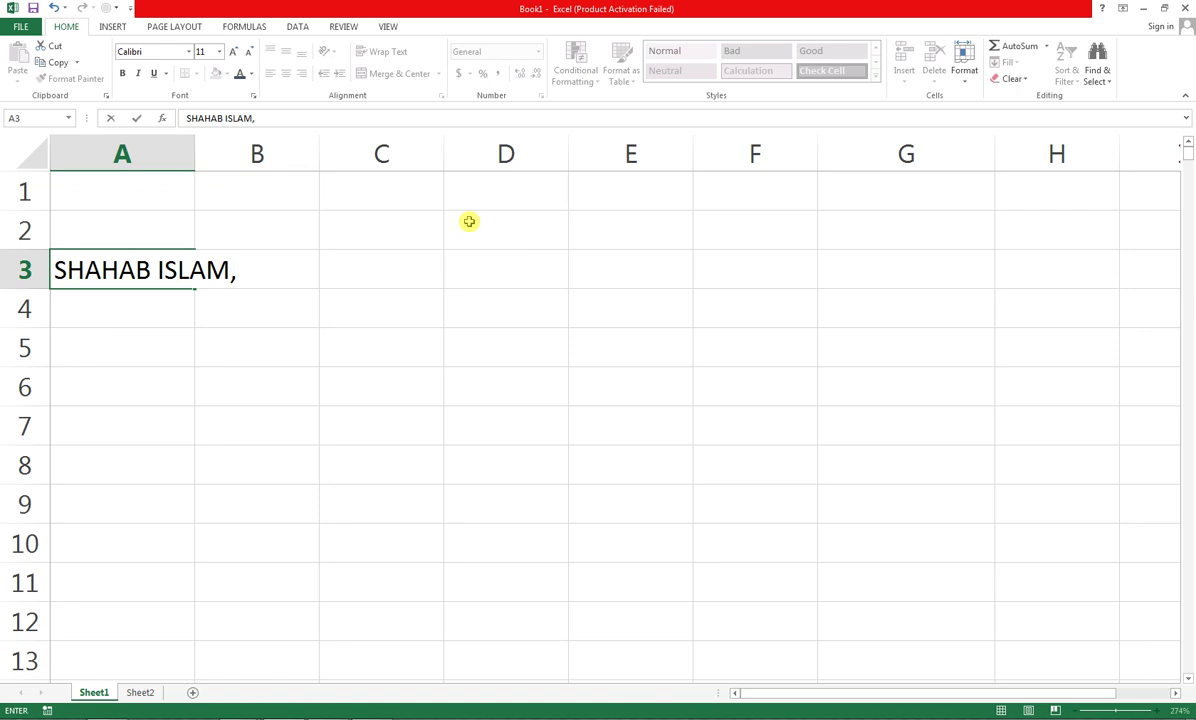
key("Tab")
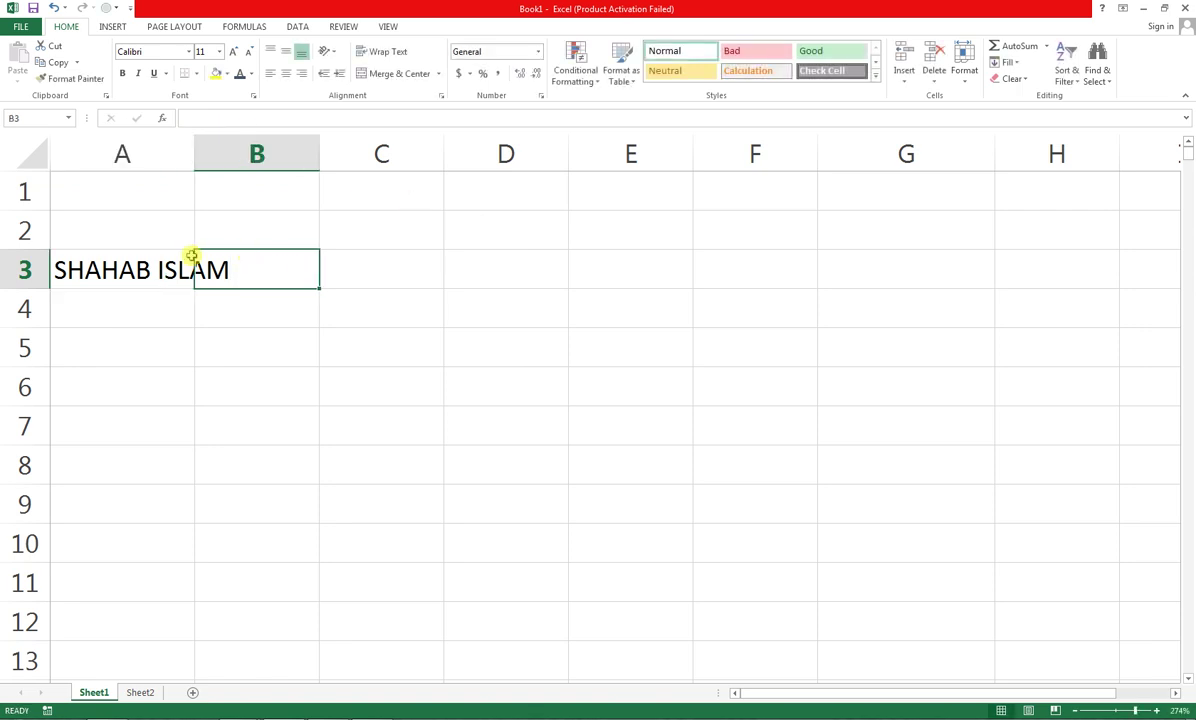
left_click_drag(196, 153, 197, 153)
double_click(197, 153)
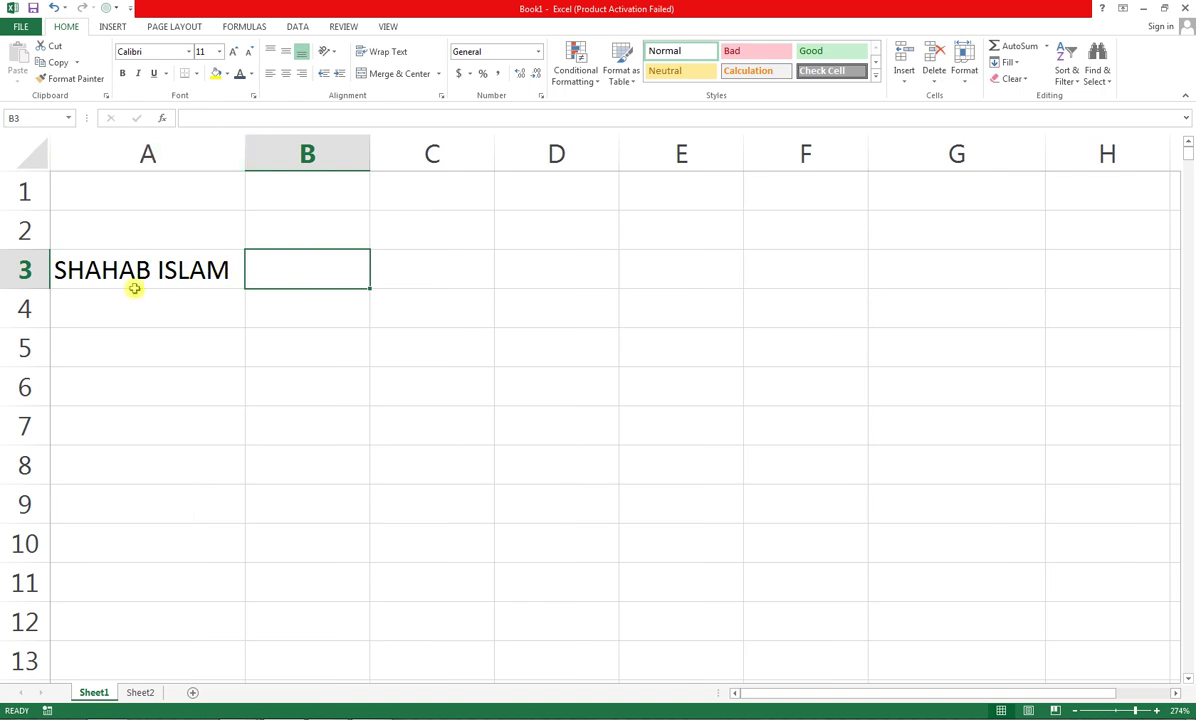
left_click(171, 270)
key("Delete")
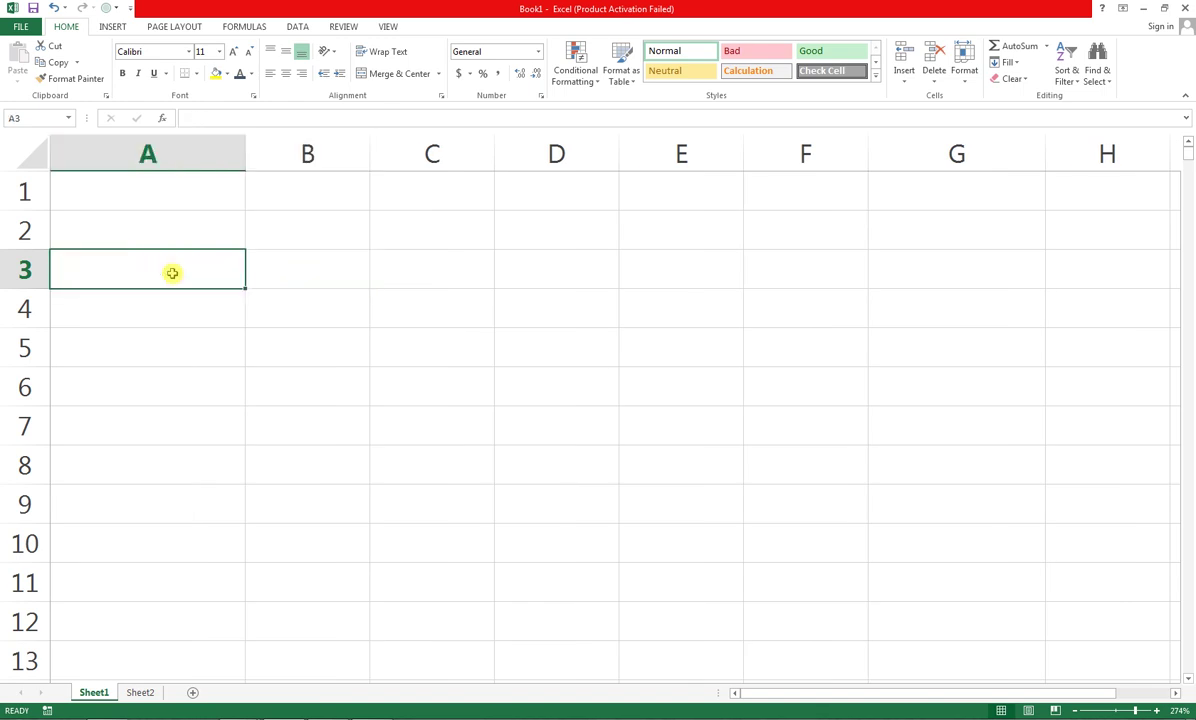
key("ctrl+z")
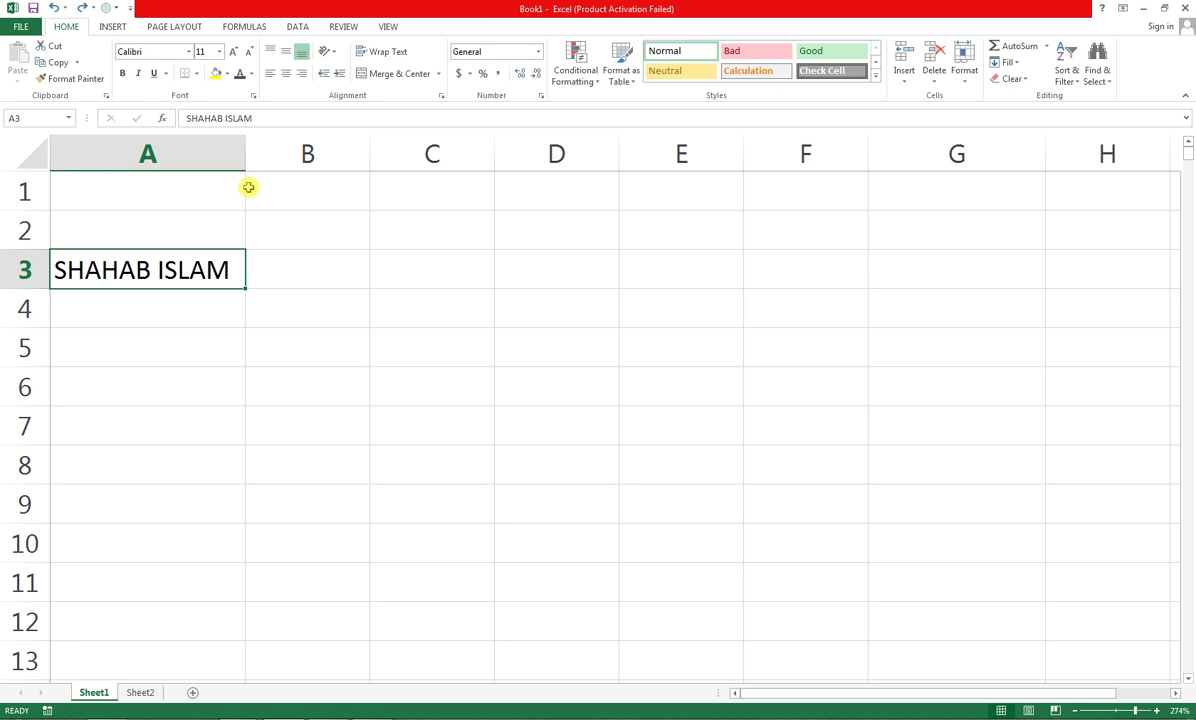
key("ctrl+z")
left_click(145, 270)
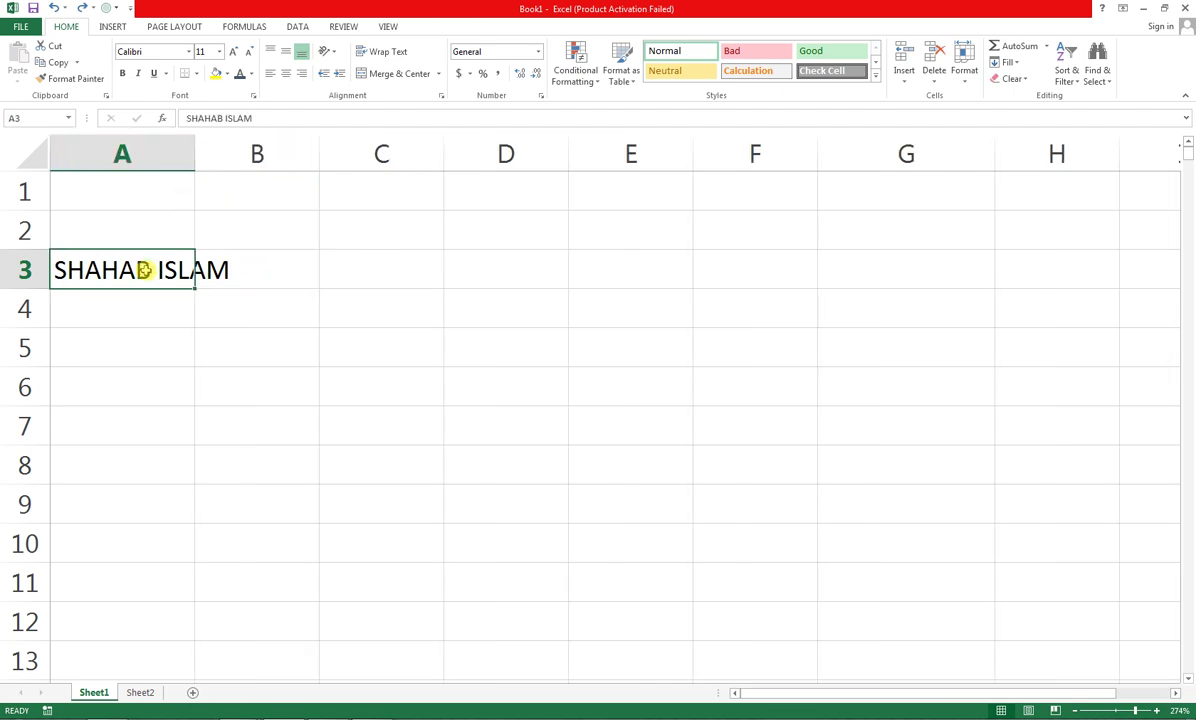
key("Delete")
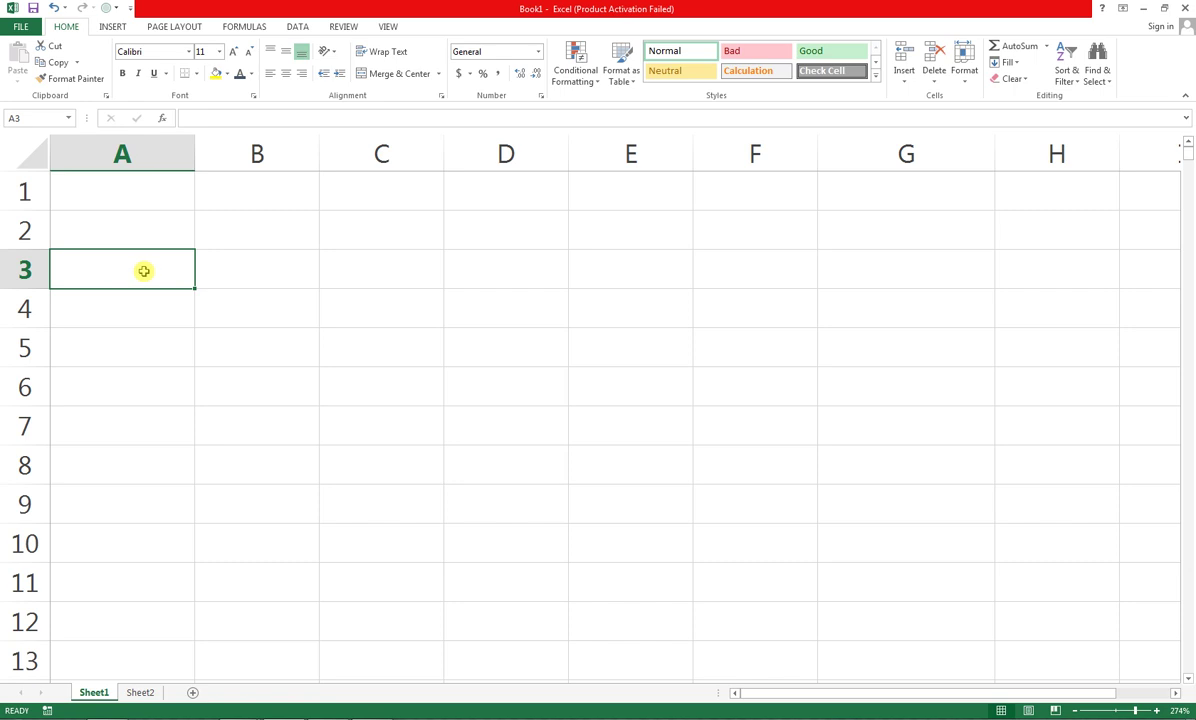
Enter headers S NO in A4 and TYPE (RES/COMM) in B4, autofitting column B
left_click(127, 309)
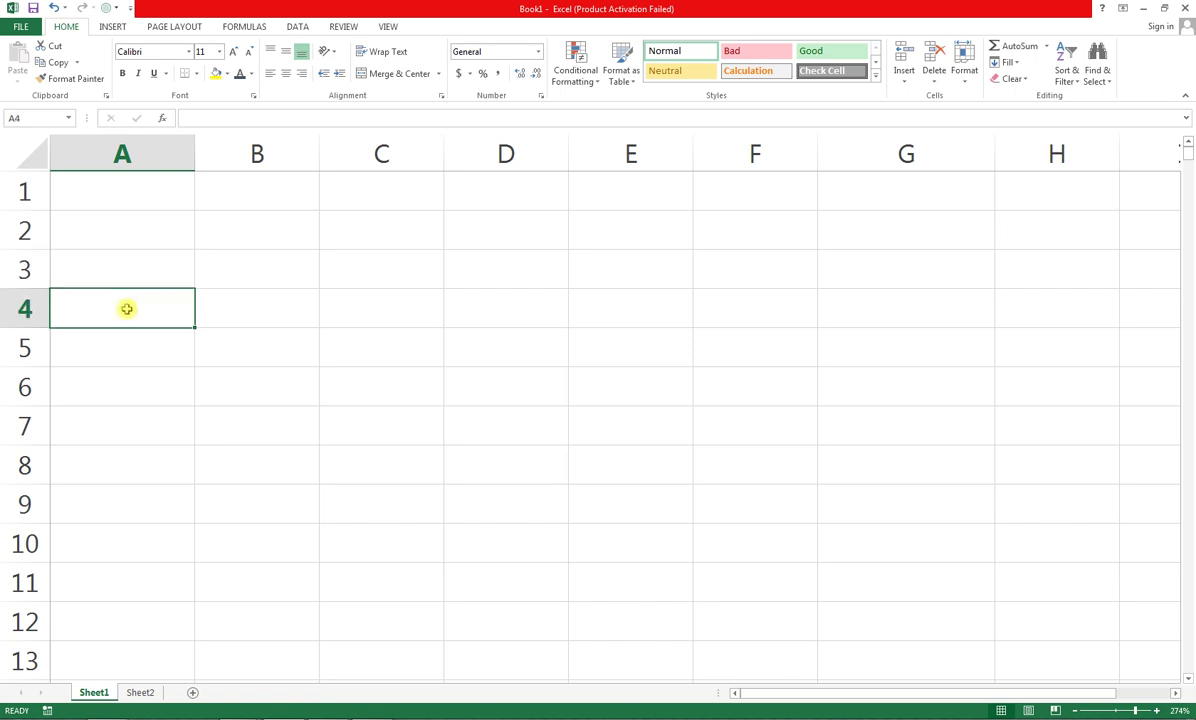
type("S NO")
key("Tab")
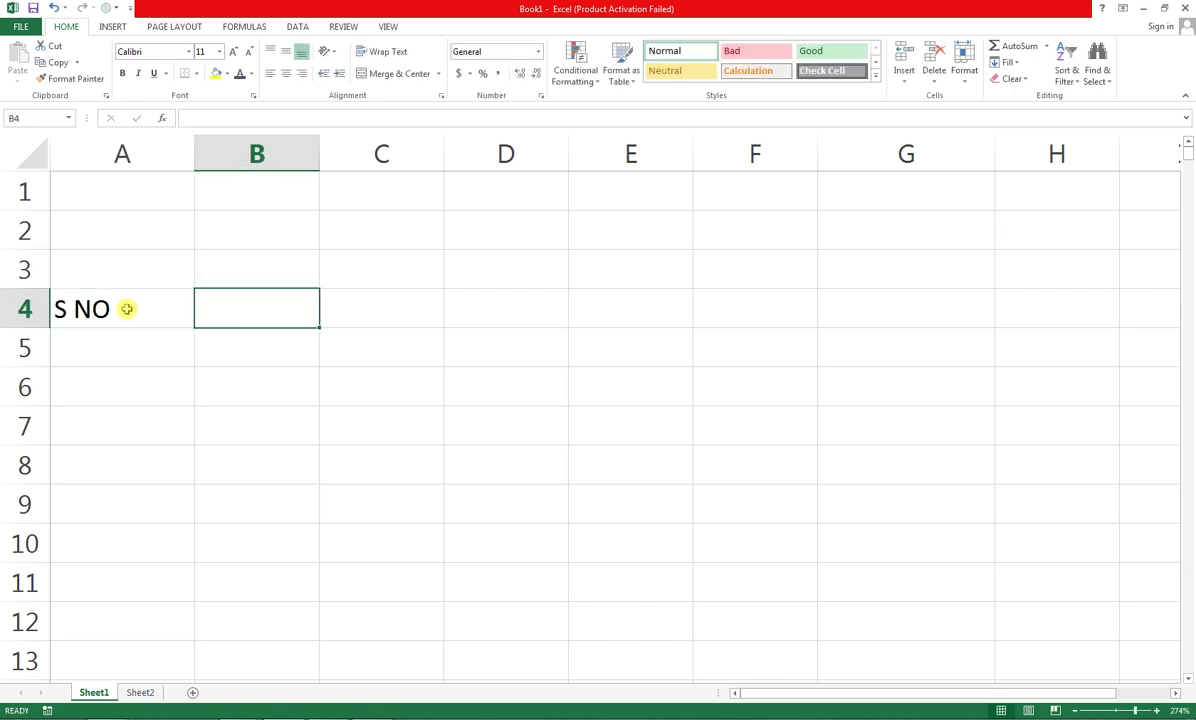
type("TYPE")
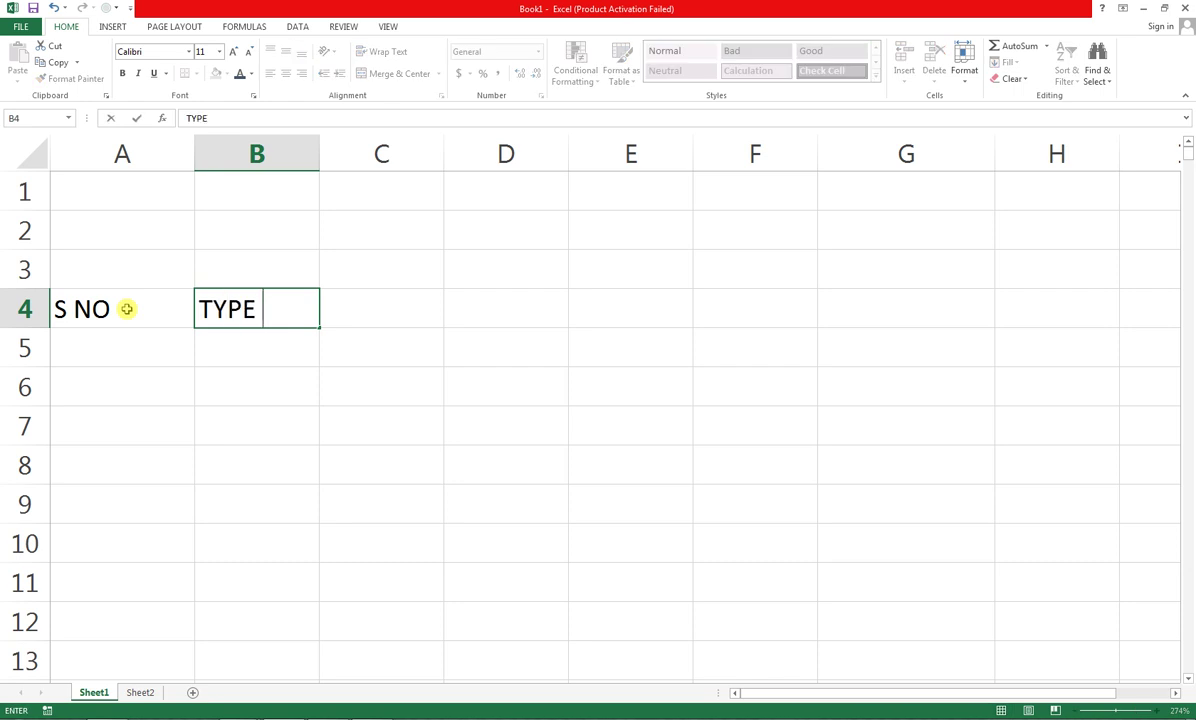
type(" (RES)")
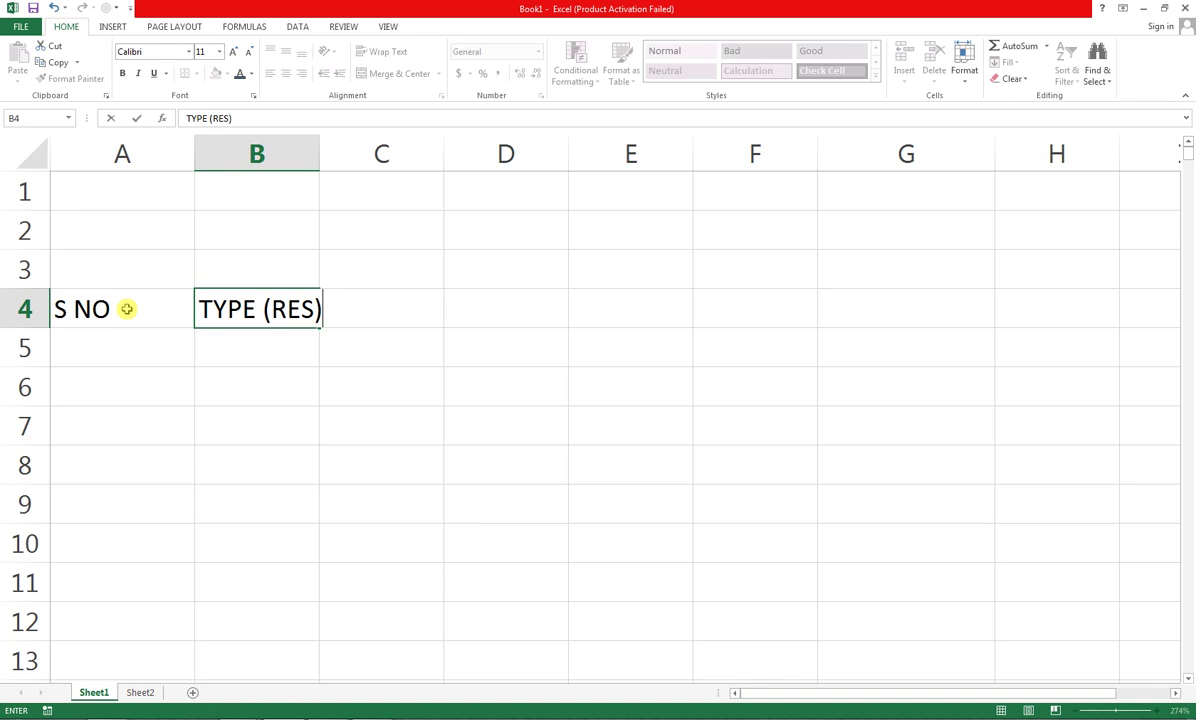
type("/COMM")
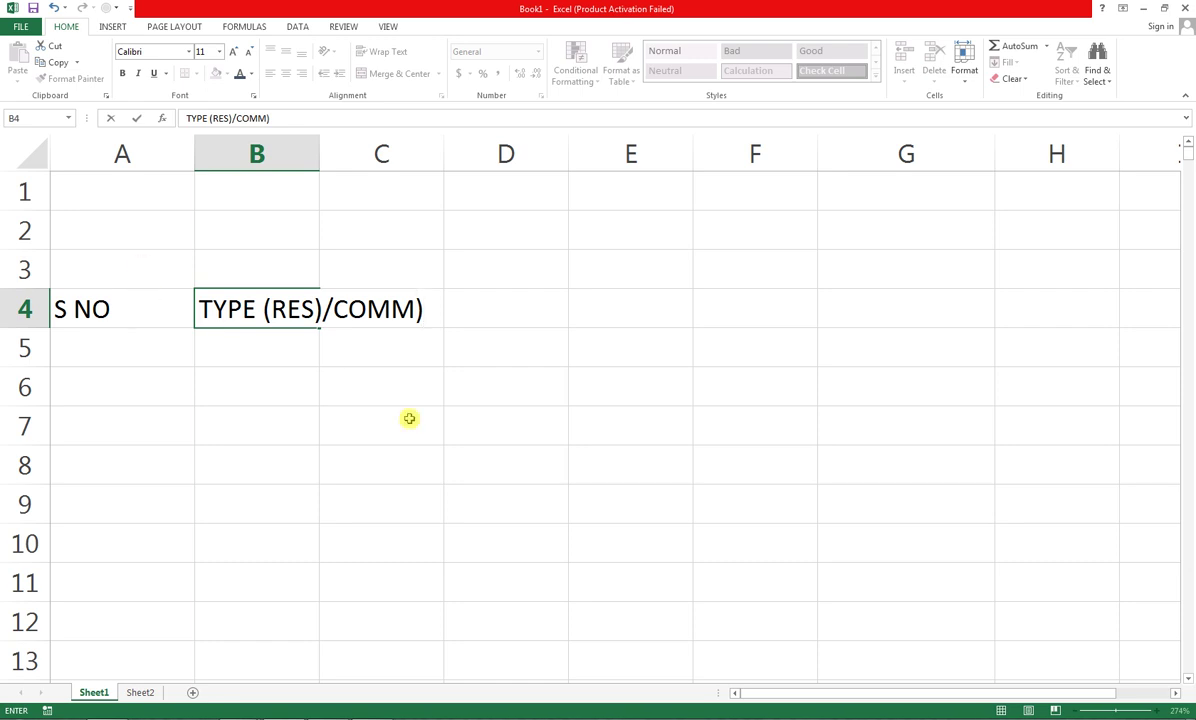
left_click(316, 309)
key("BackSpace")
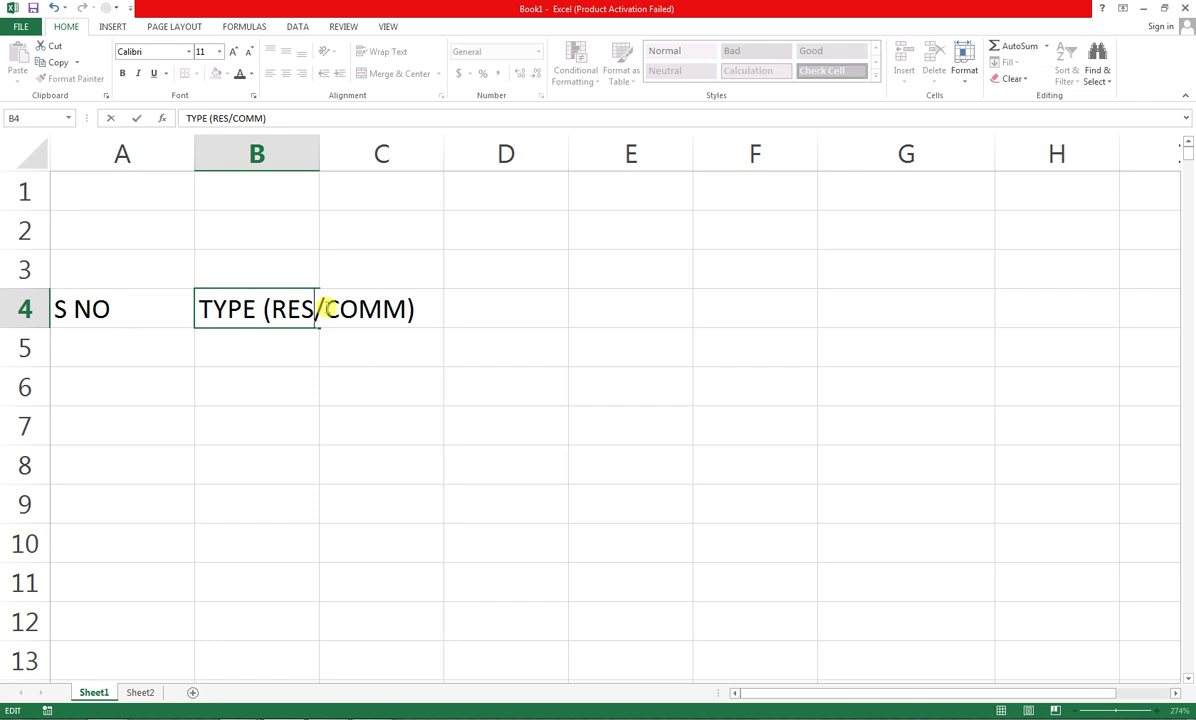
key("Return")
key("Right")
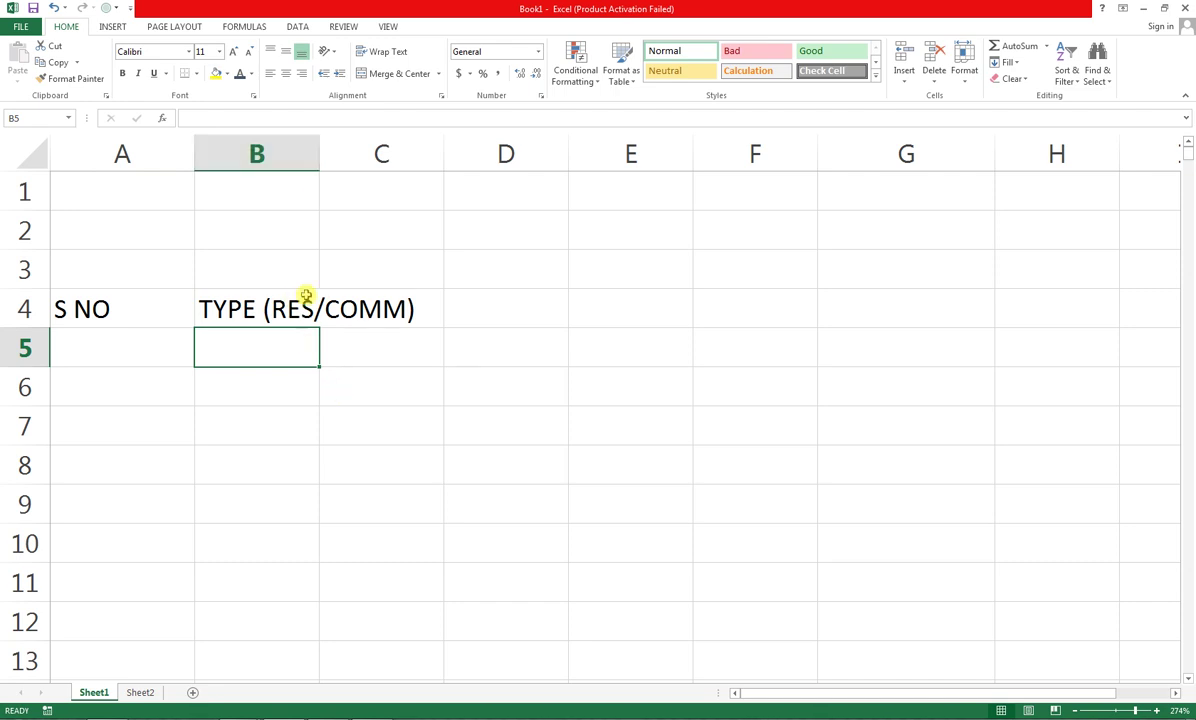
left_click_drag(319, 156, 319, 156)
double_click(319, 156)
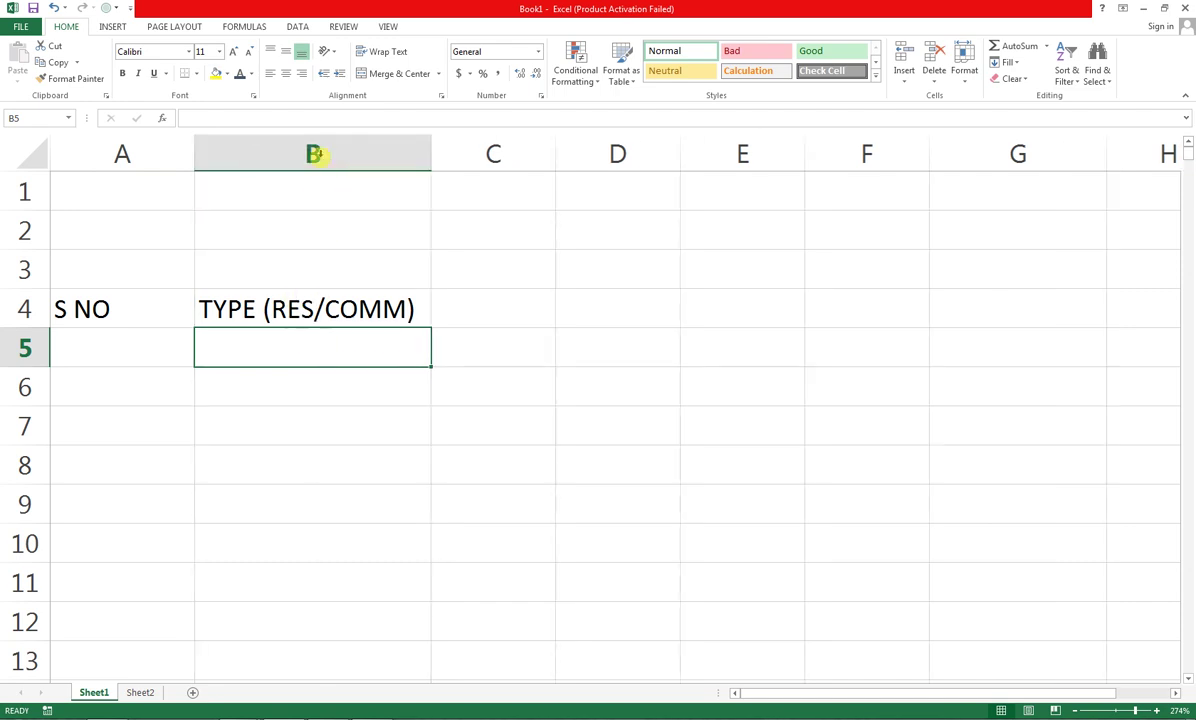
Enter SIZE OF PROJECT in C4 and PRICE with TOTAL AMOUNT on separate lines in D4
left_click(473, 311)
type("S")
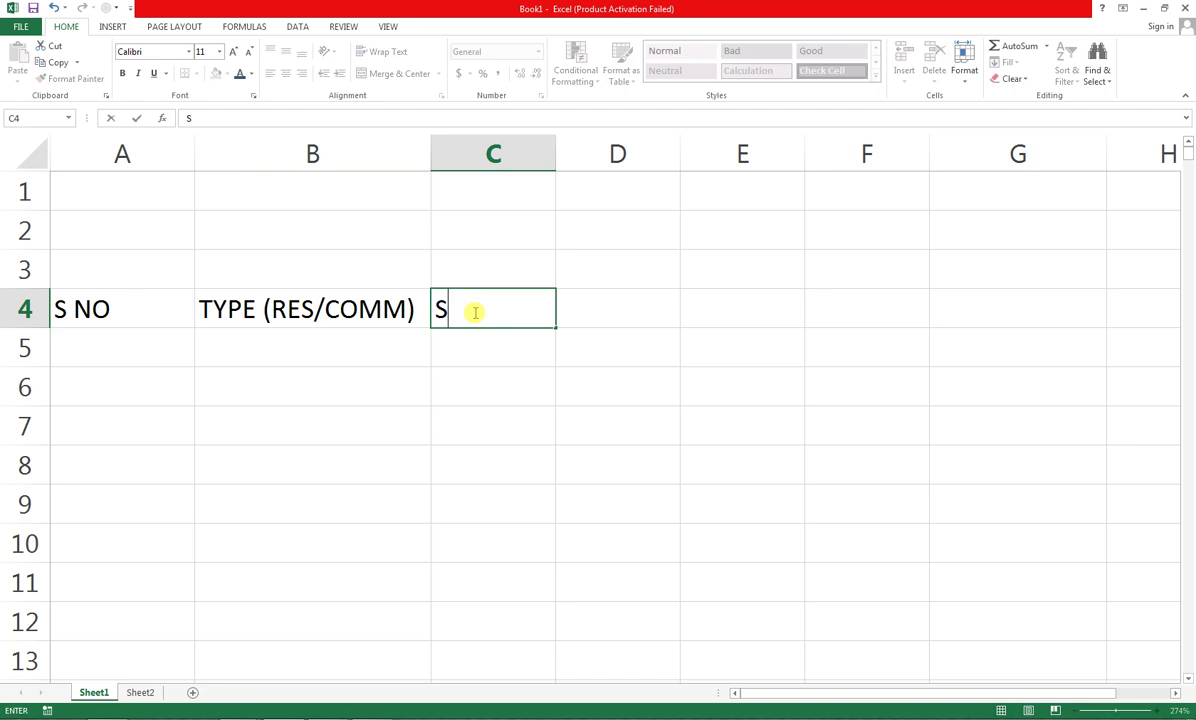
type("IZE P")
key("BackSpace")
type("OF")
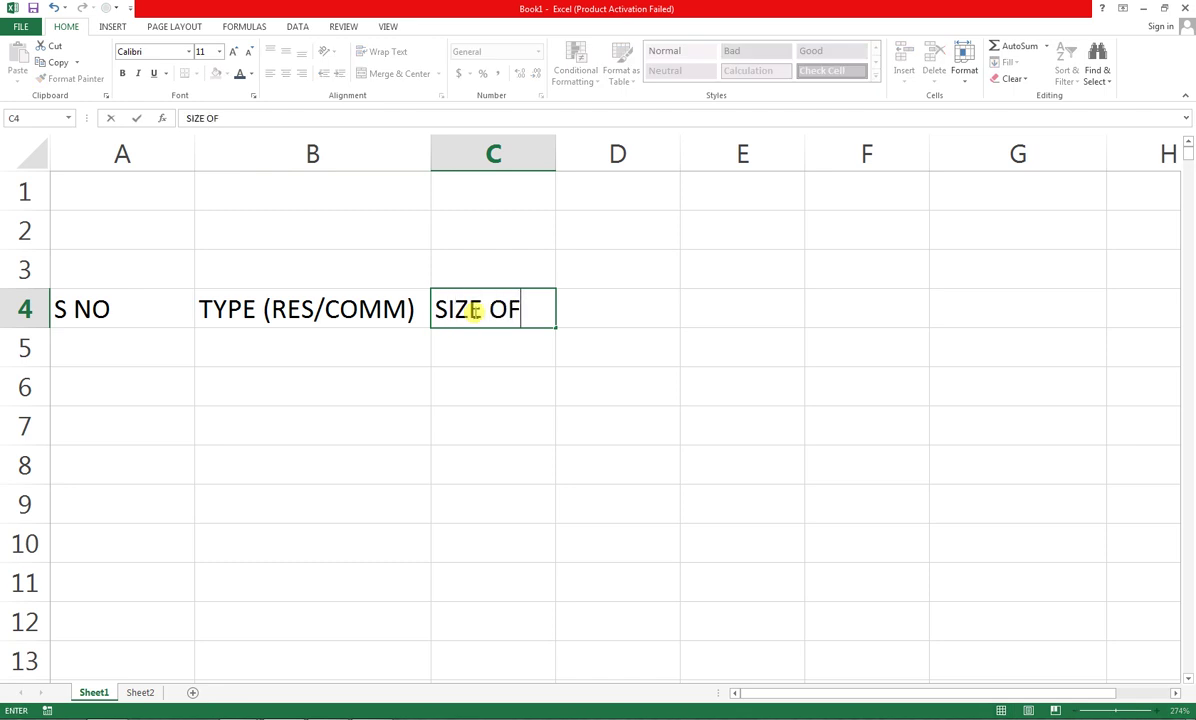
type(" PROJECT")
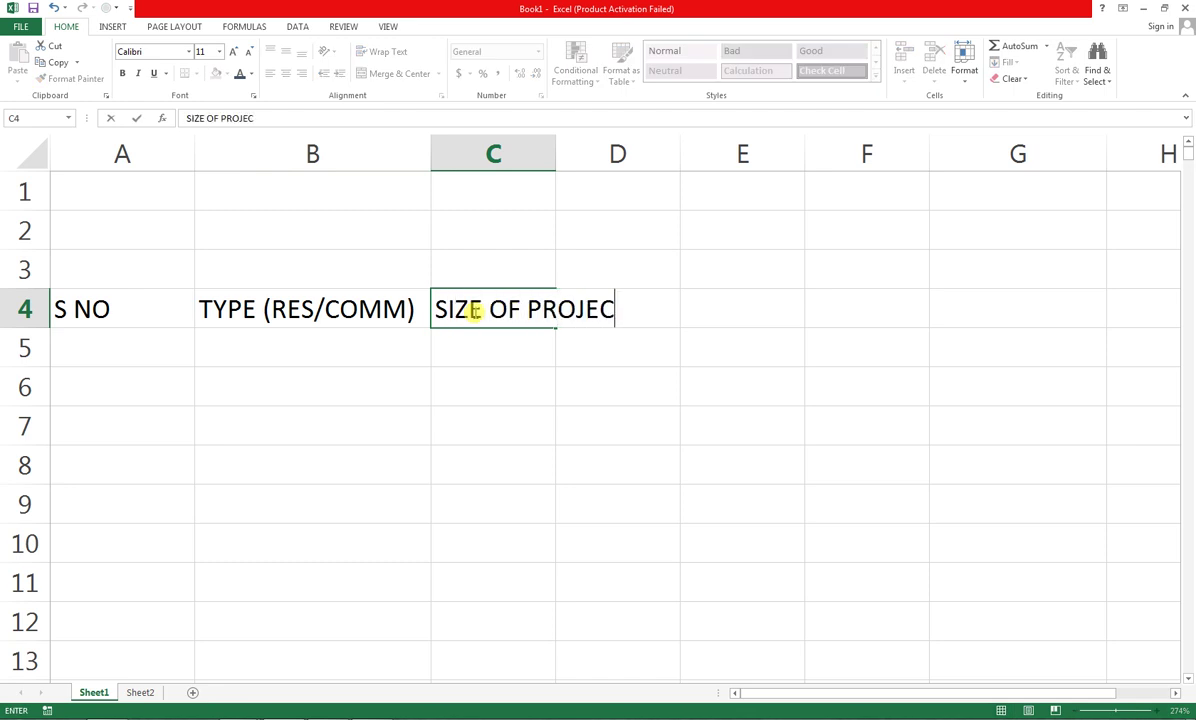
key("Tab")
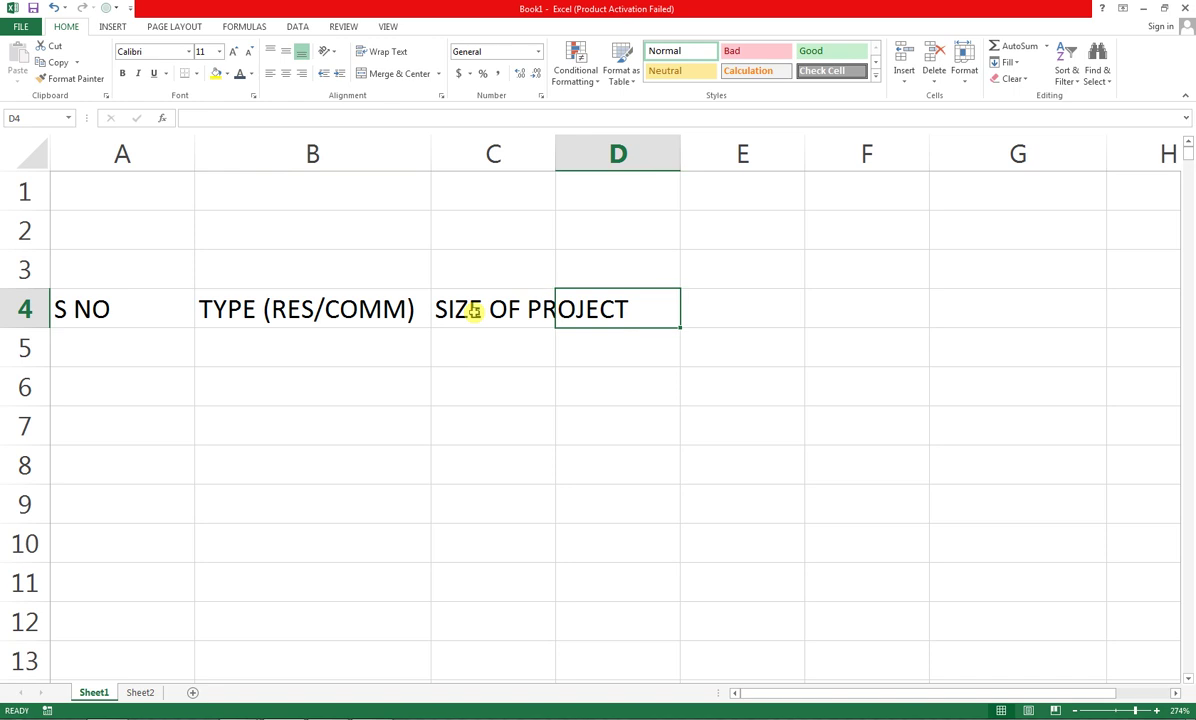
type("PRICE")
key("alt+Return")
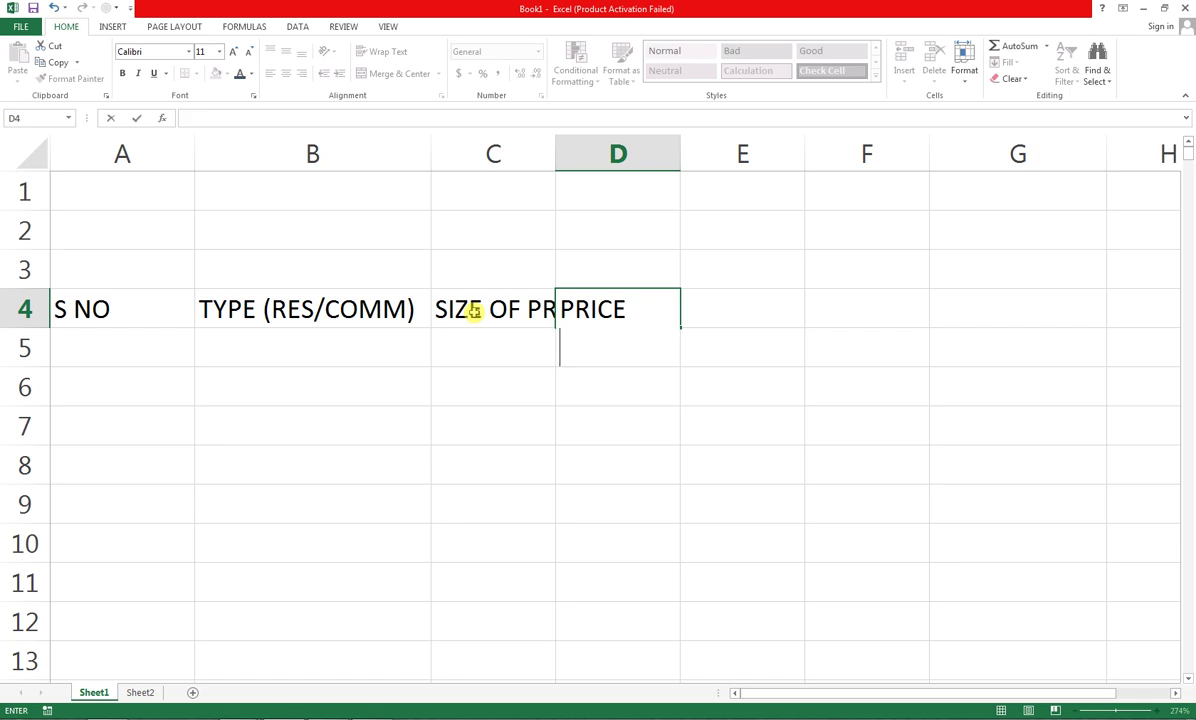
type("TOTAL")
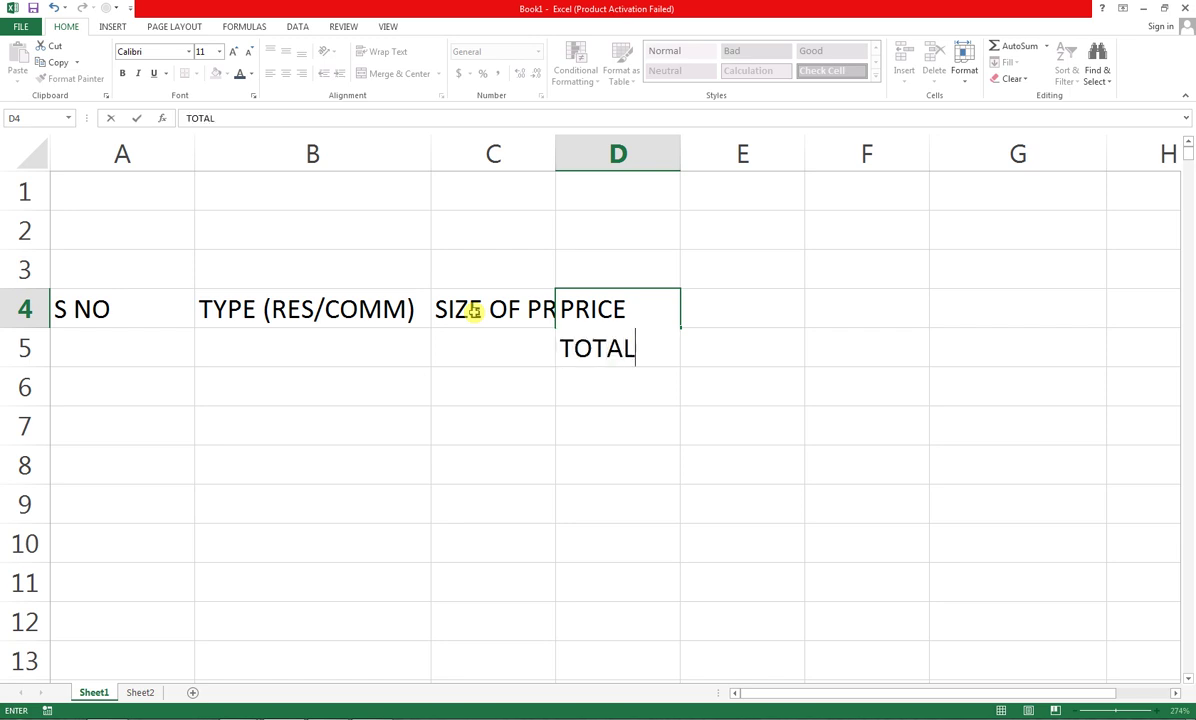
type(" AMOUNT")
key("Tab")
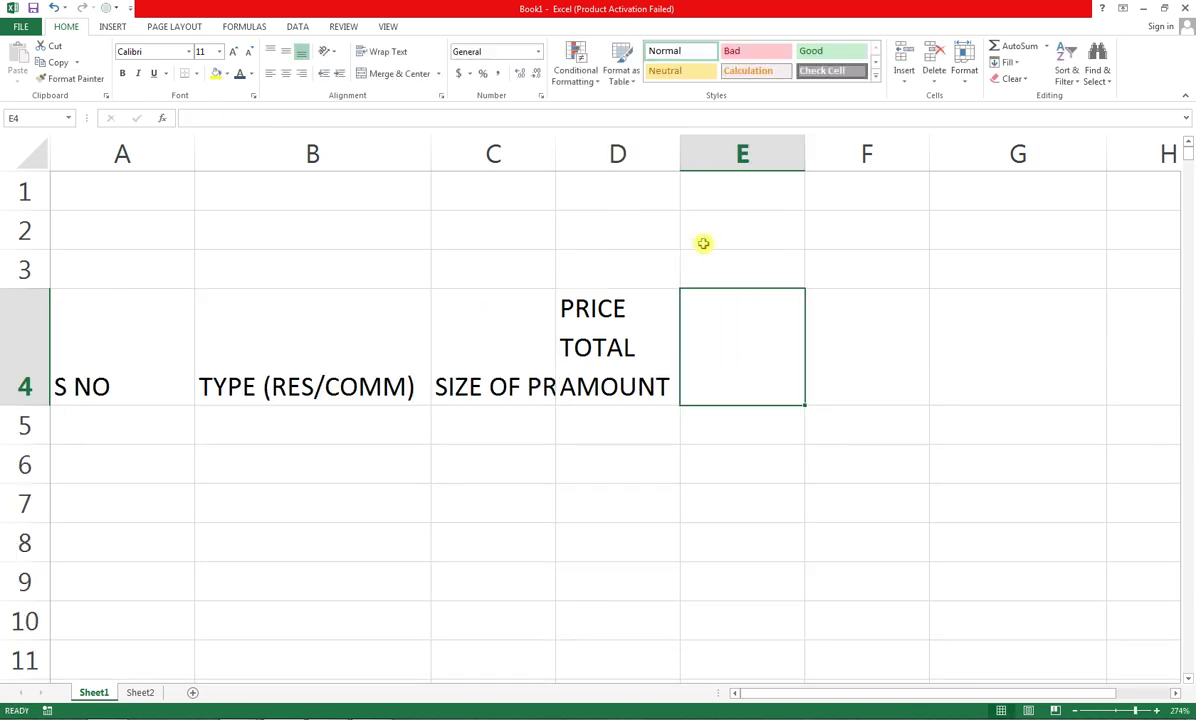
Widen column D for AMOUNT, auto-fit column C, then wrap TYPE (RES/COMM) in B4 and narrow column B
left_click_drag(684, 148, 725, 141)
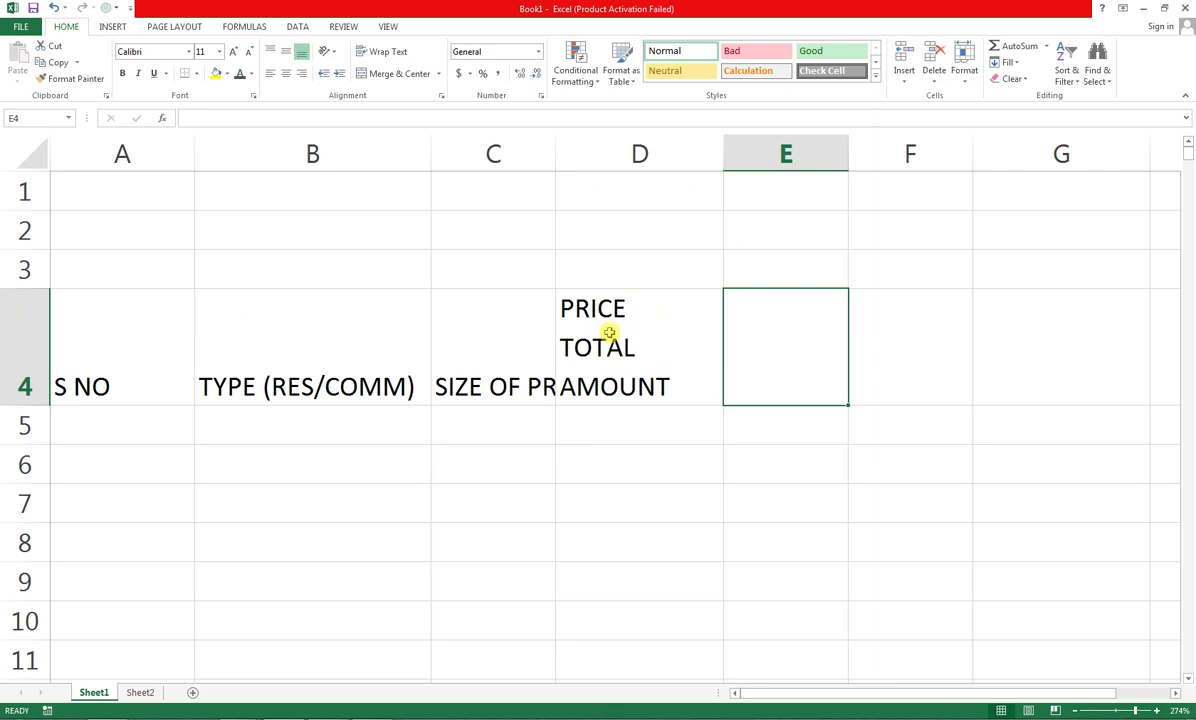
double_click(555, 154)
left_click(382, 352)
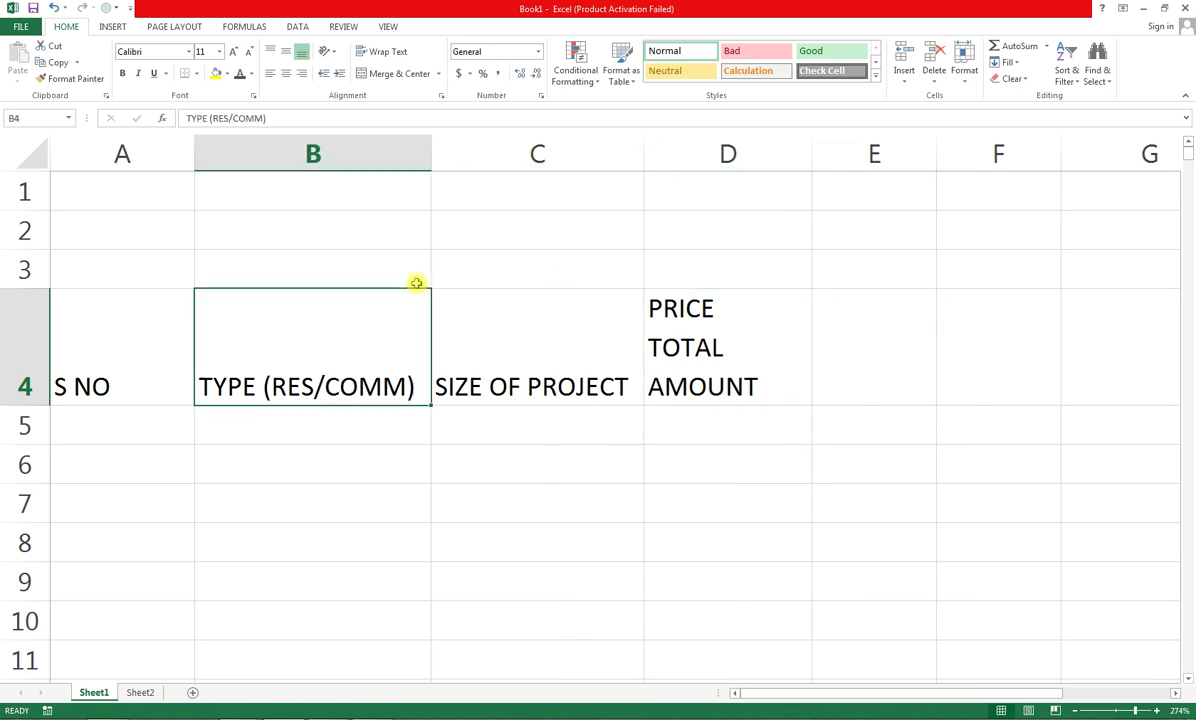
left_click(400, 57)
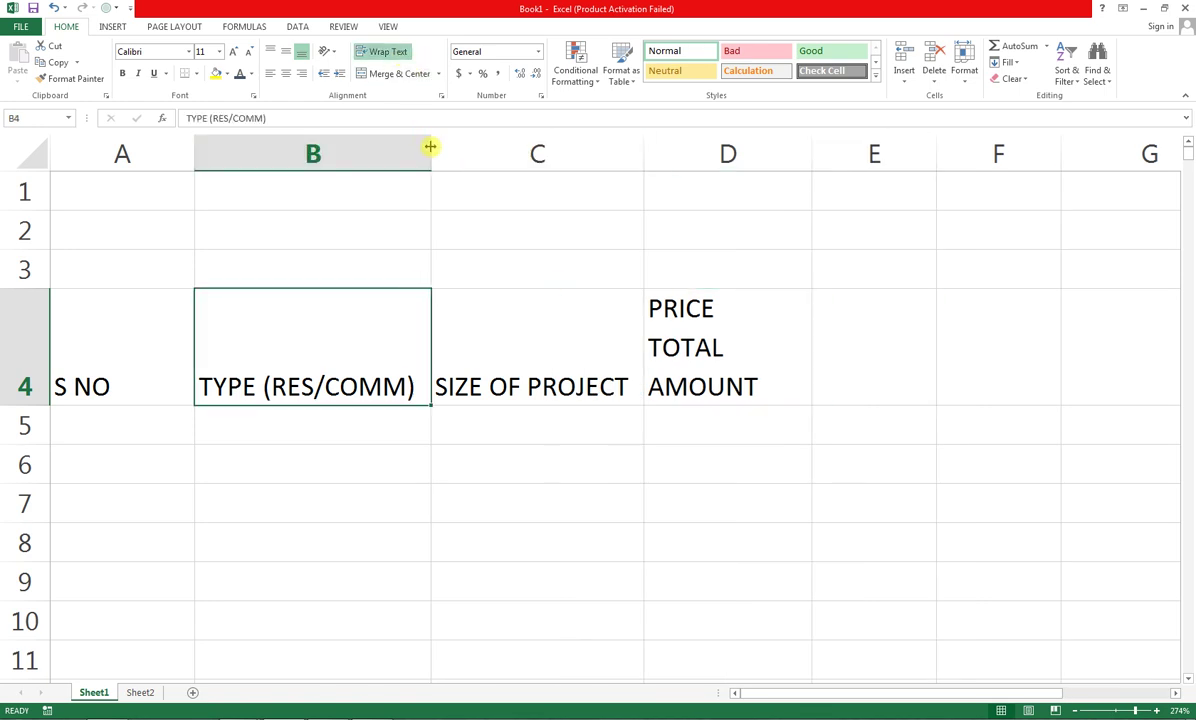
left_click_drag(430, 147, 386, 145)
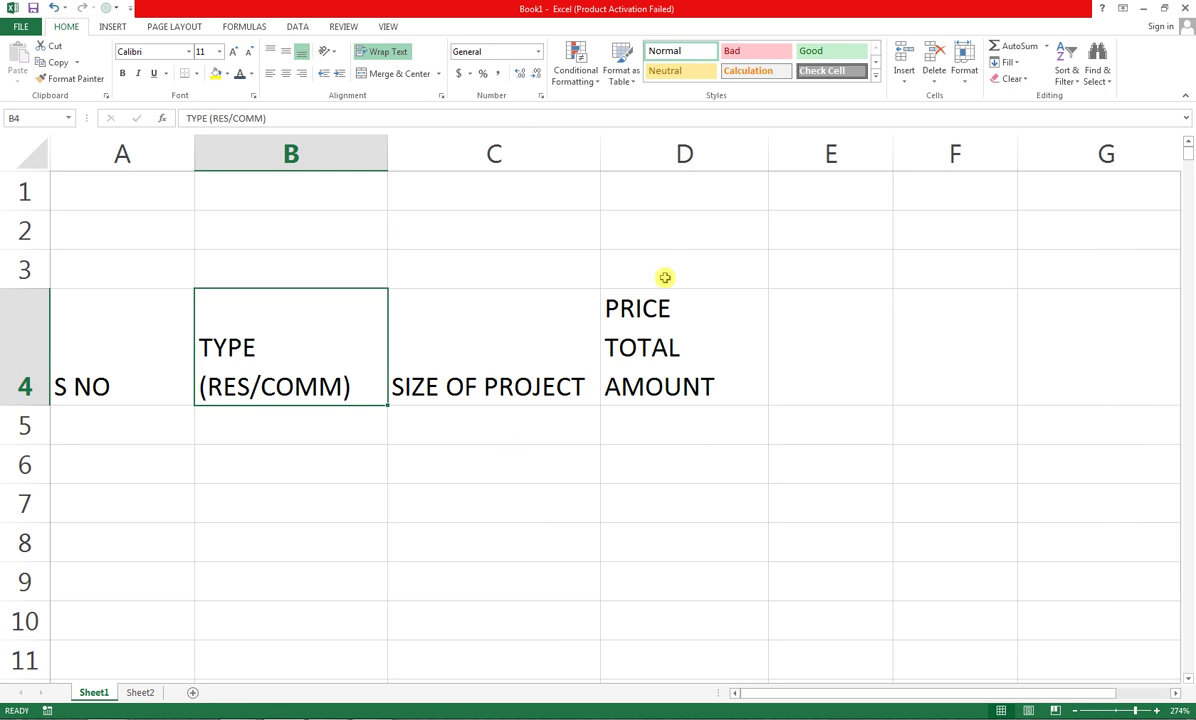
Narrow column C, wrap SIZE OF PROJECT in C4 onto two lines, and narrow column A to fit S NO
left_click_drag(600, 152, 538, 152)
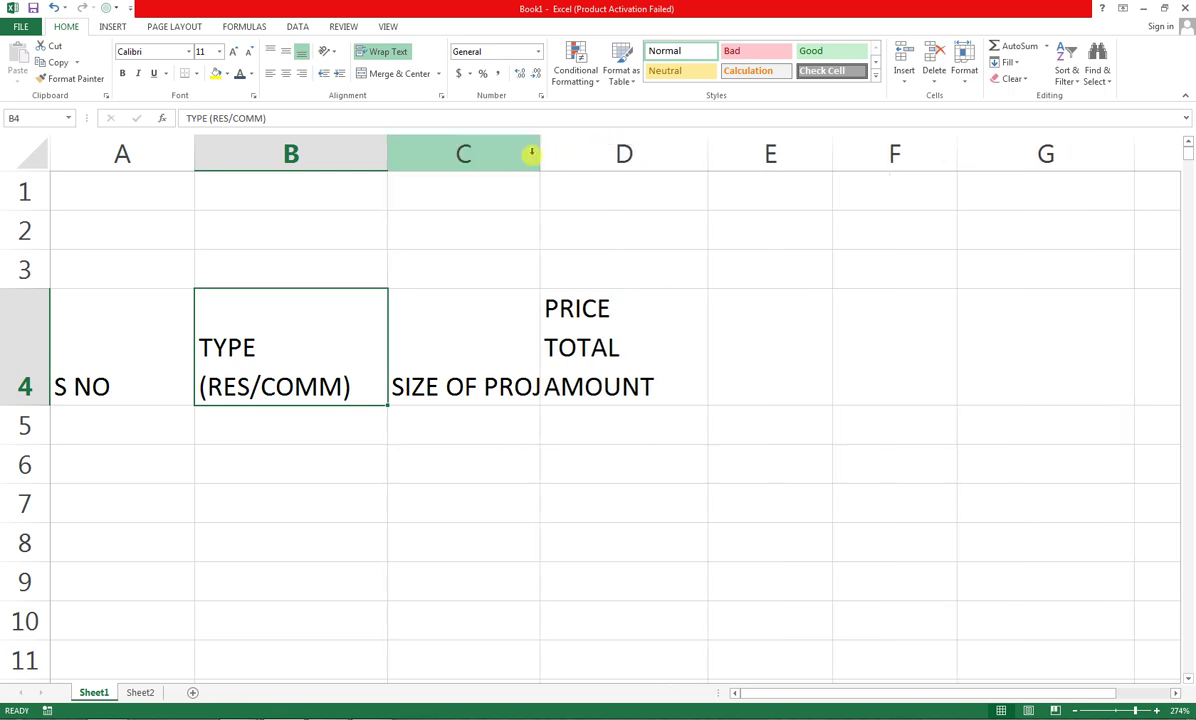
left_click(468, 311)
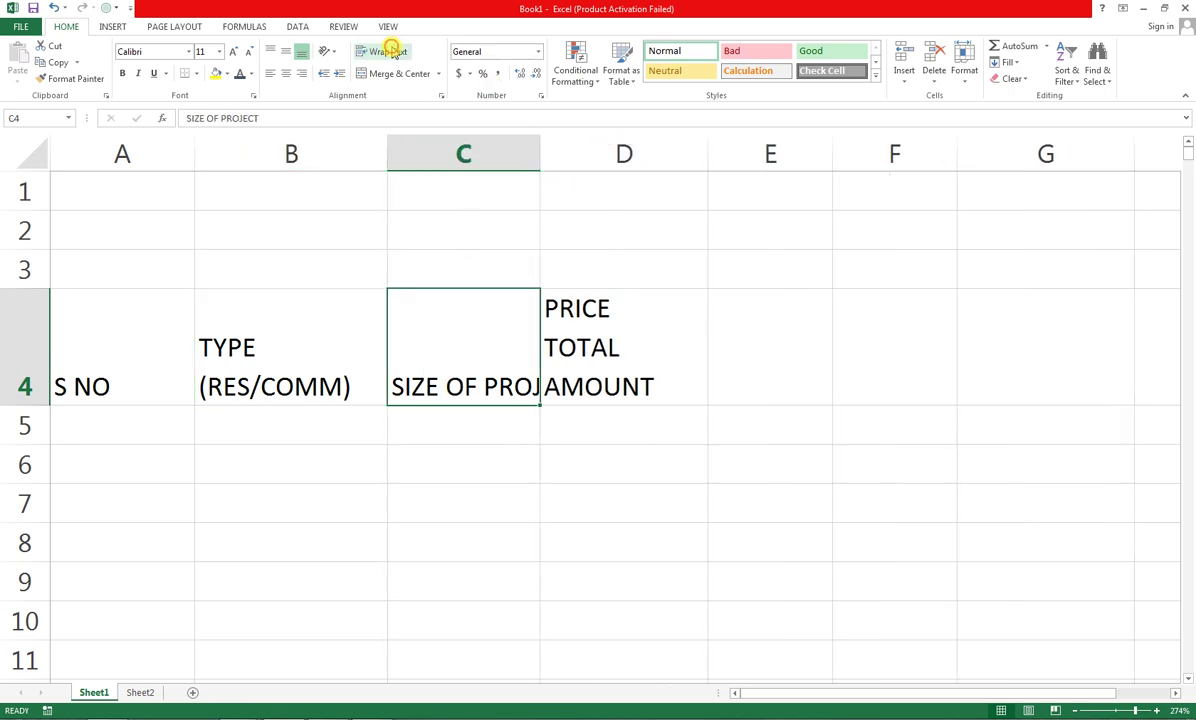
left_click(385, 51)
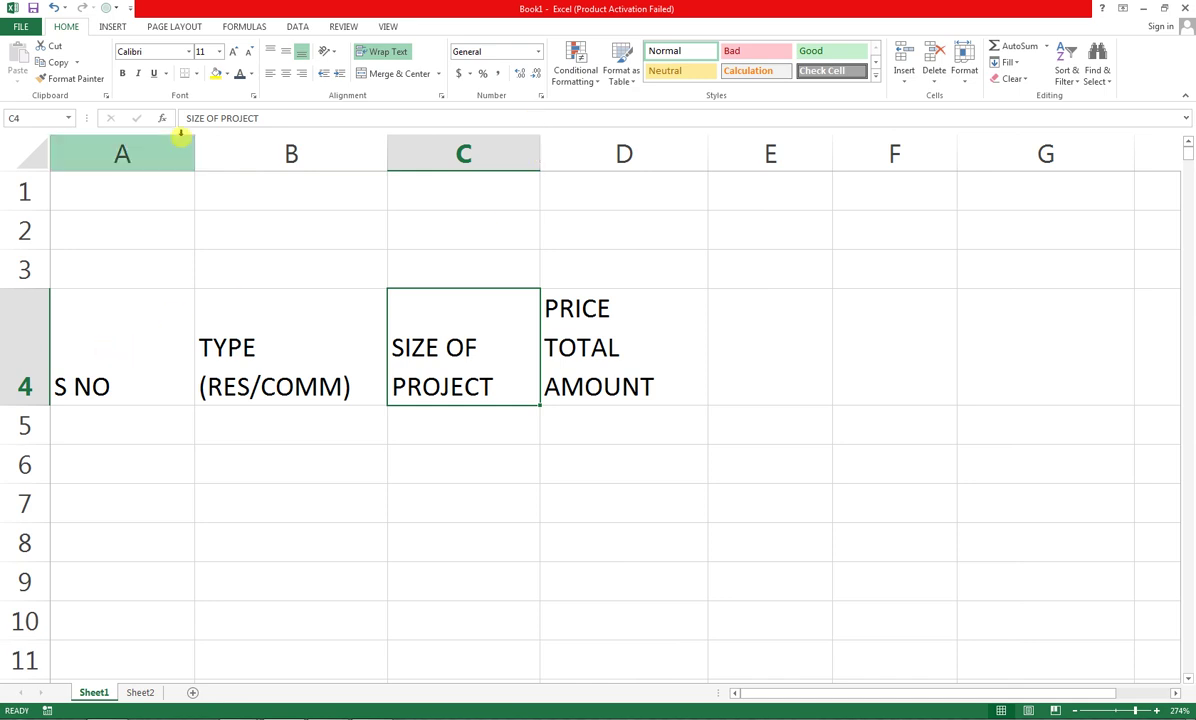
left_click_drag(190, 141, 120, 144)
left_click(657, 355)
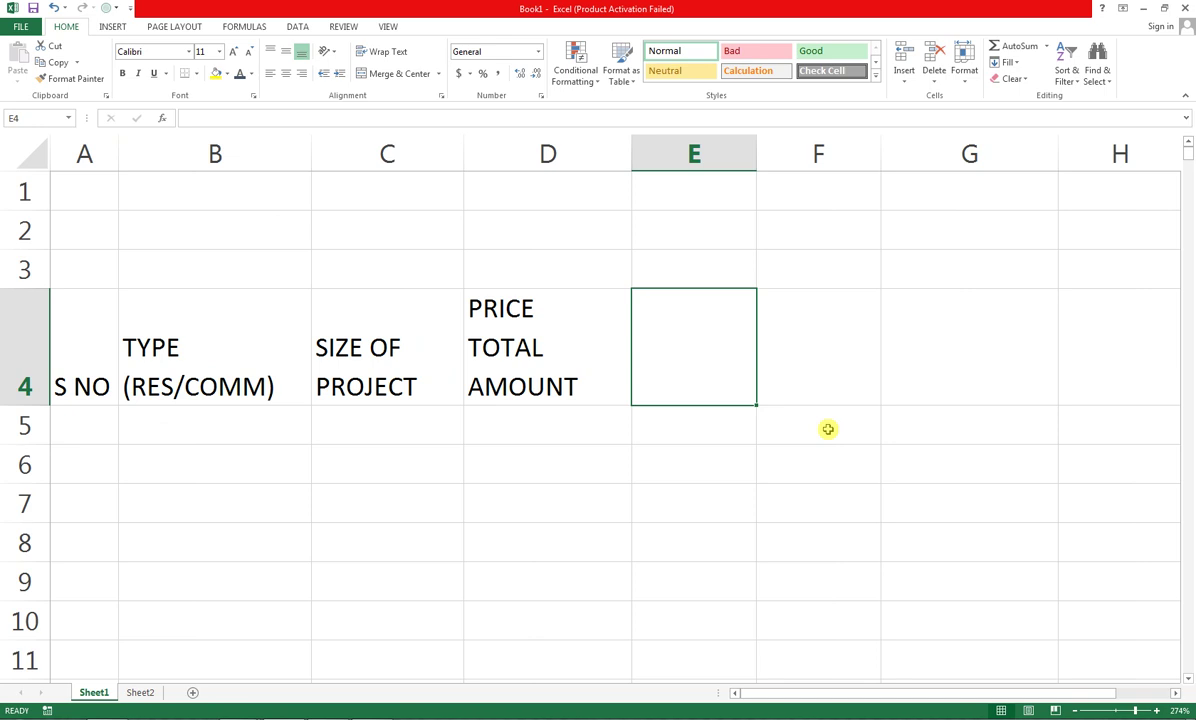
Enter headers BUILDER/OWNER, COMPLETE PEROID and ARCHITECT in E4:G4, widening column F
type("BUILDER")
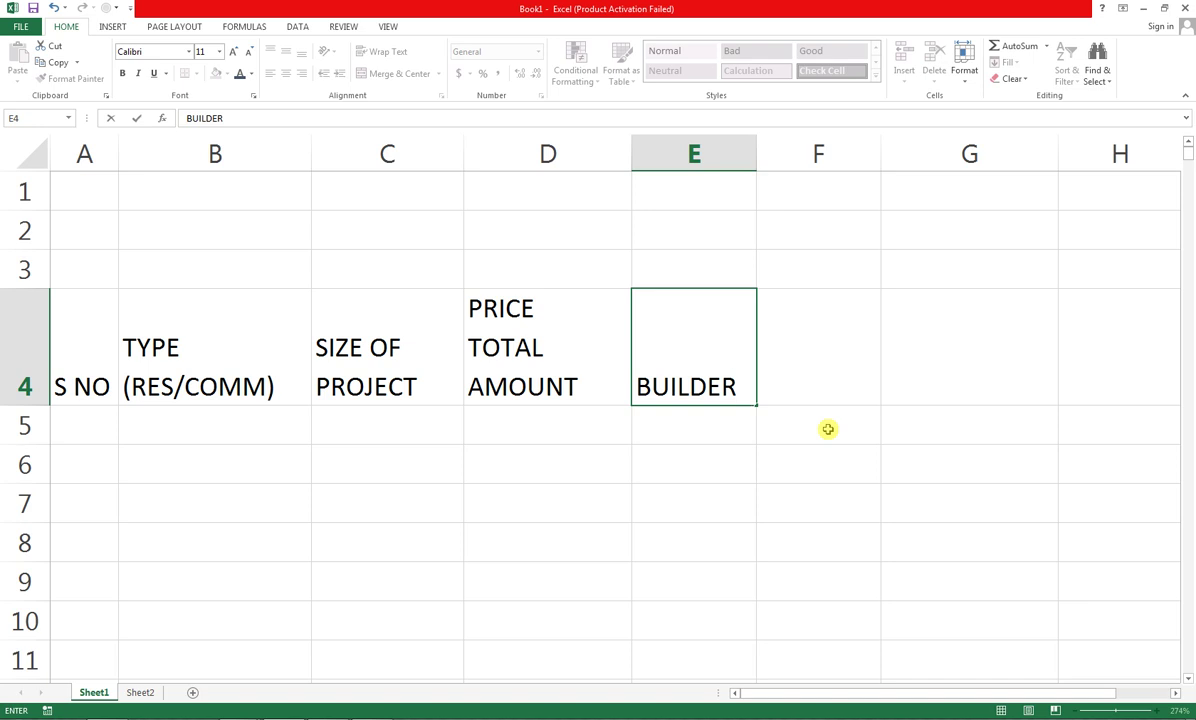
type("/OWNER")
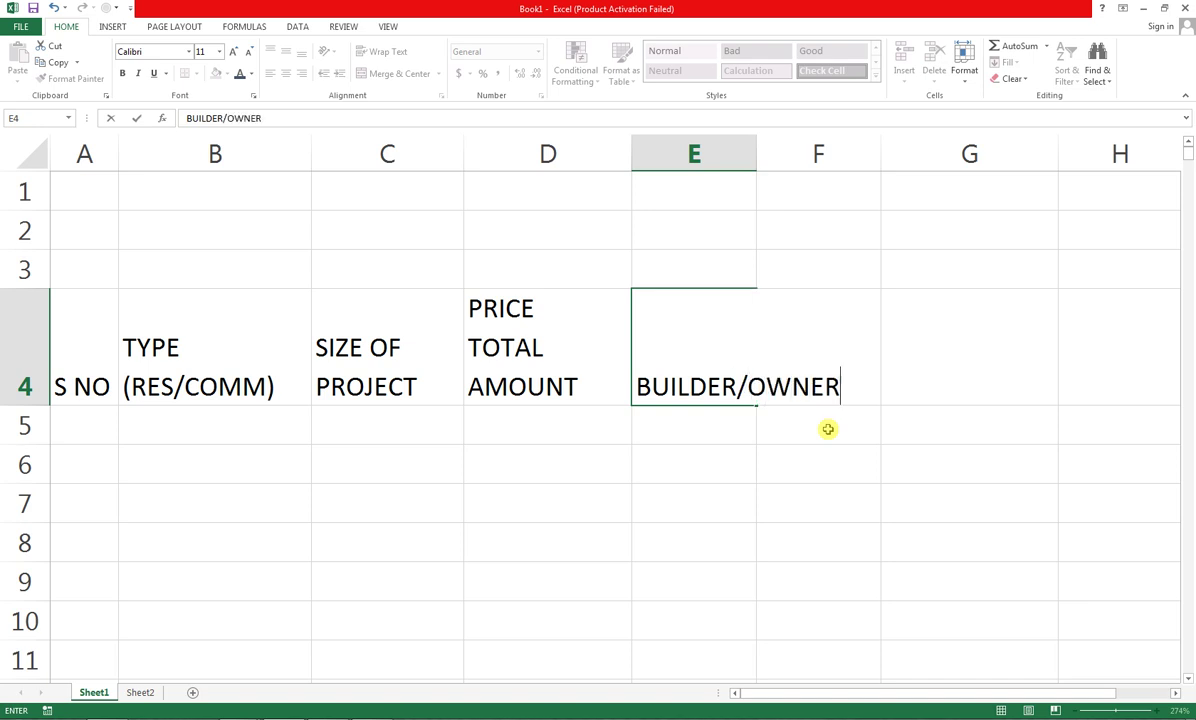
key("Tab")
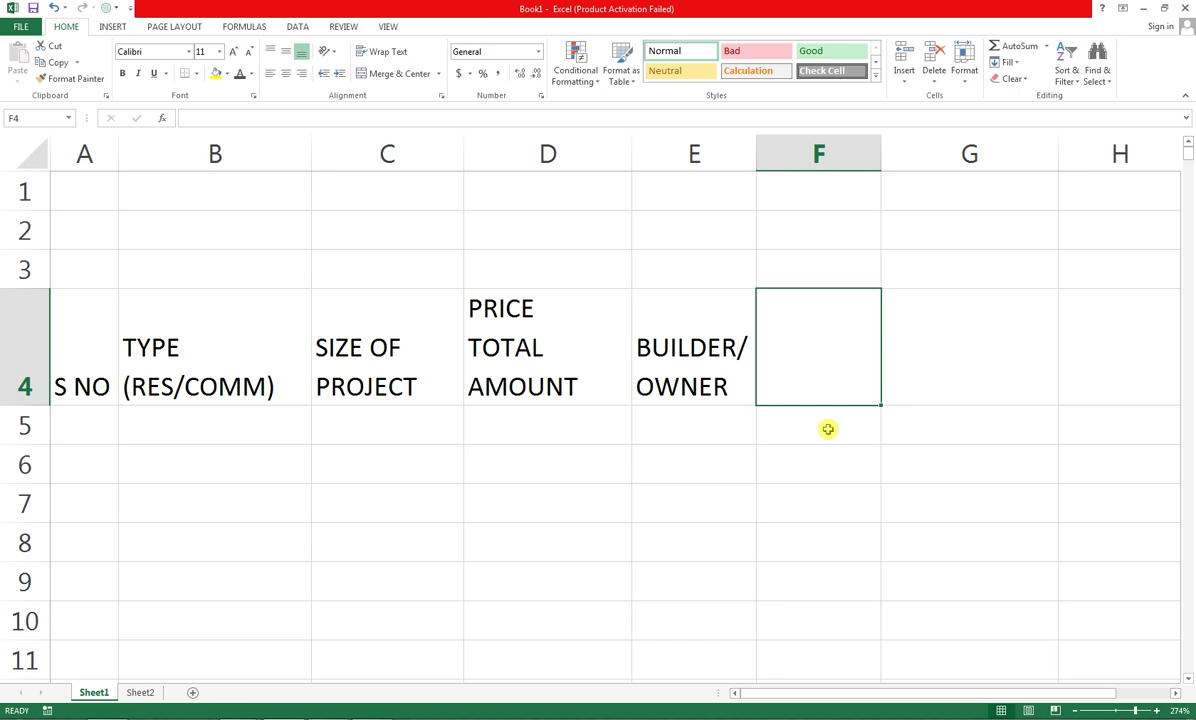
type("COM")
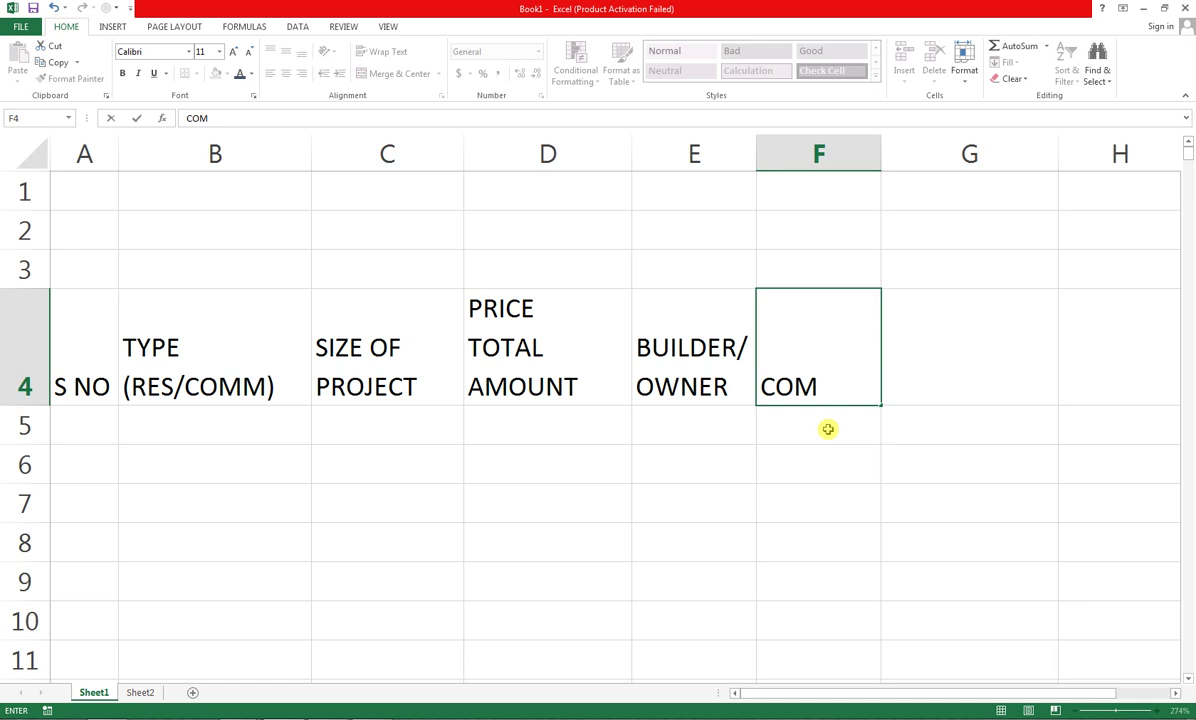
type("PLETE")
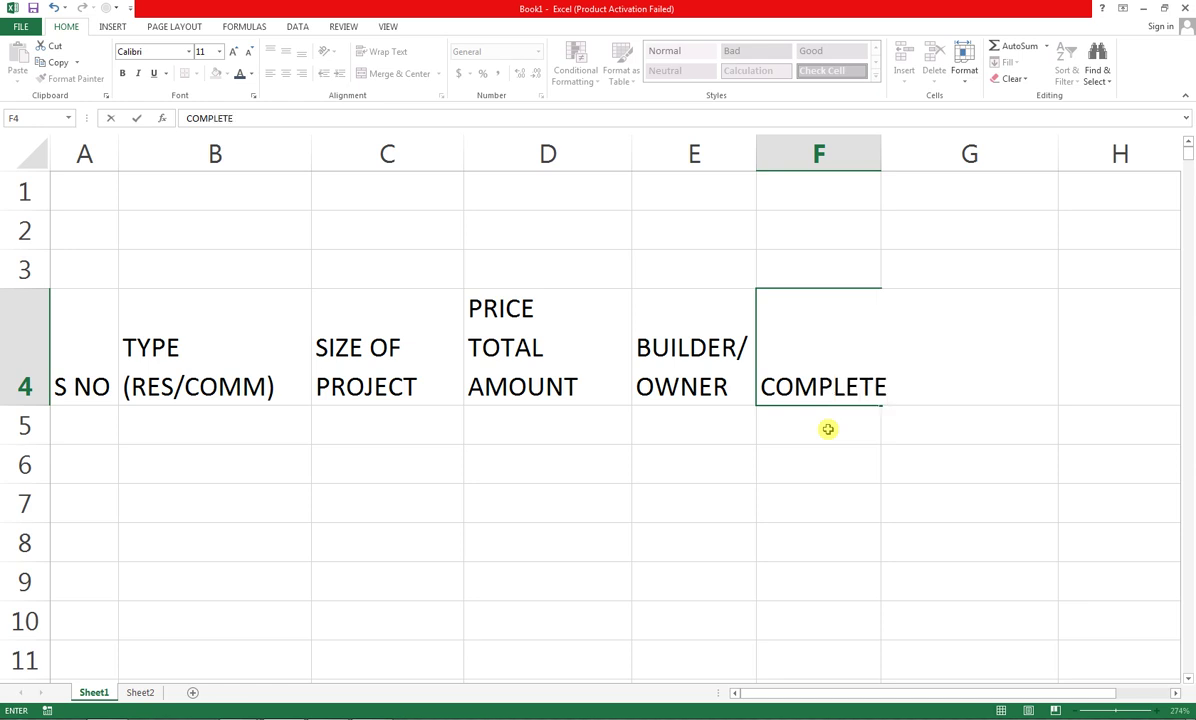
type(" PEROID")
key("Tab")
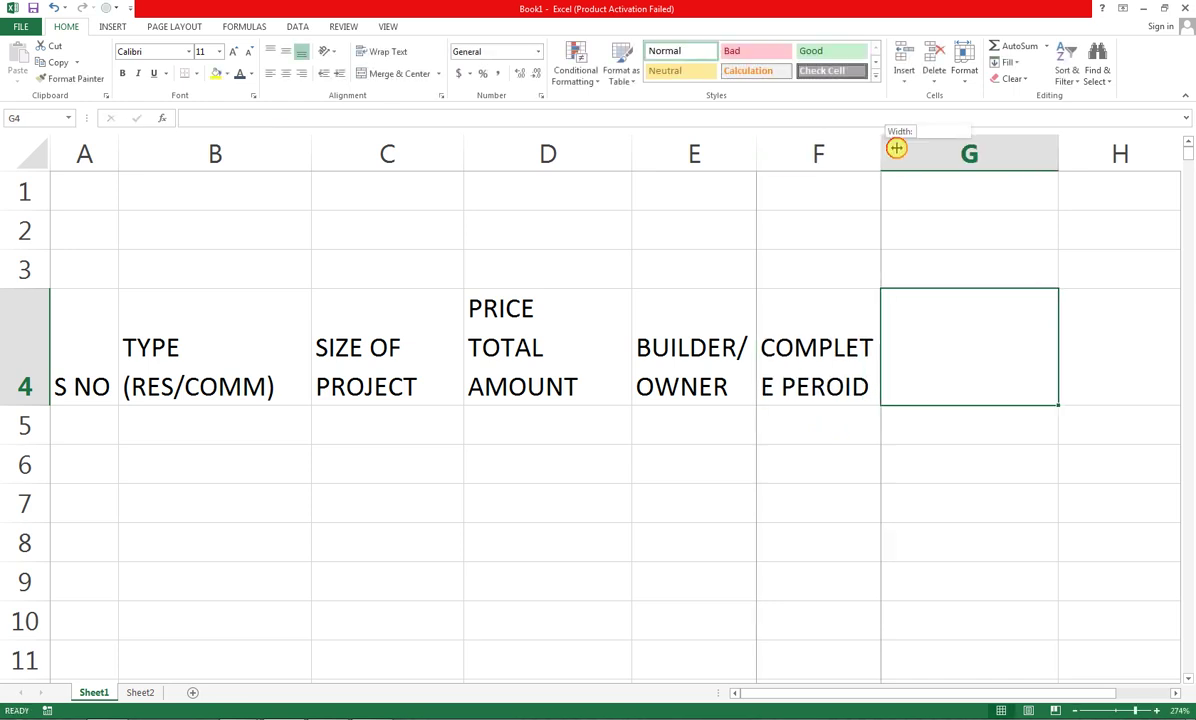
left_click_drag(880, 152, 903, 150)
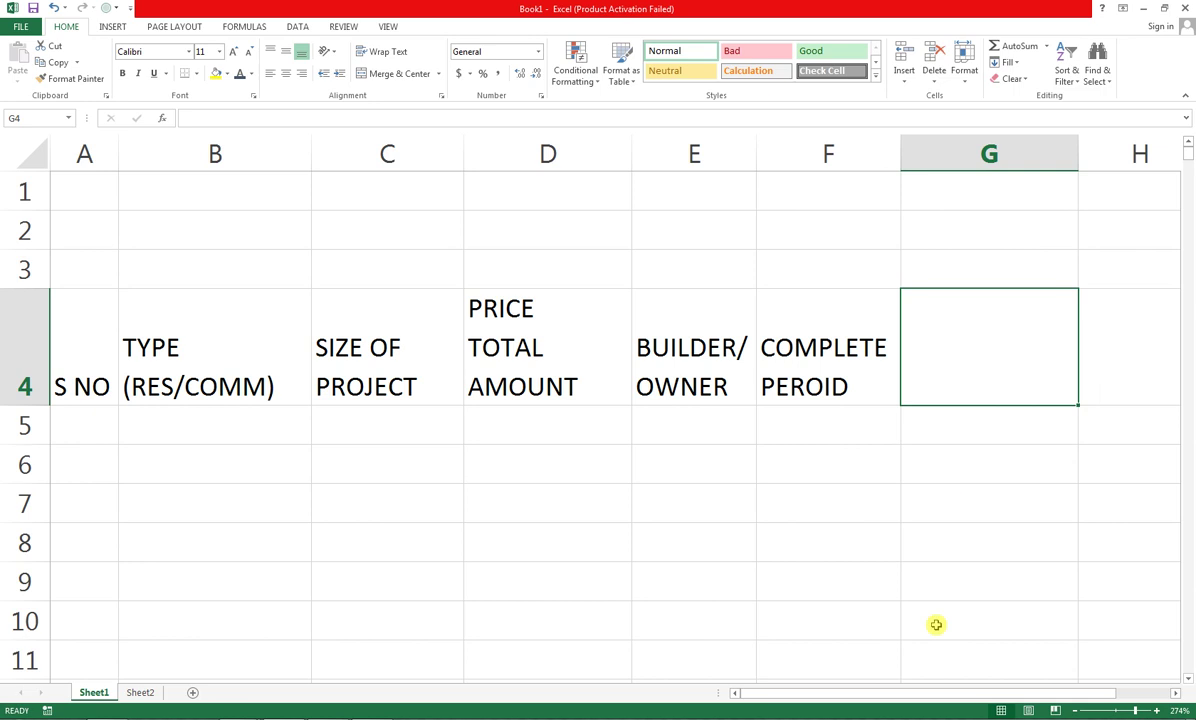
type("AR")
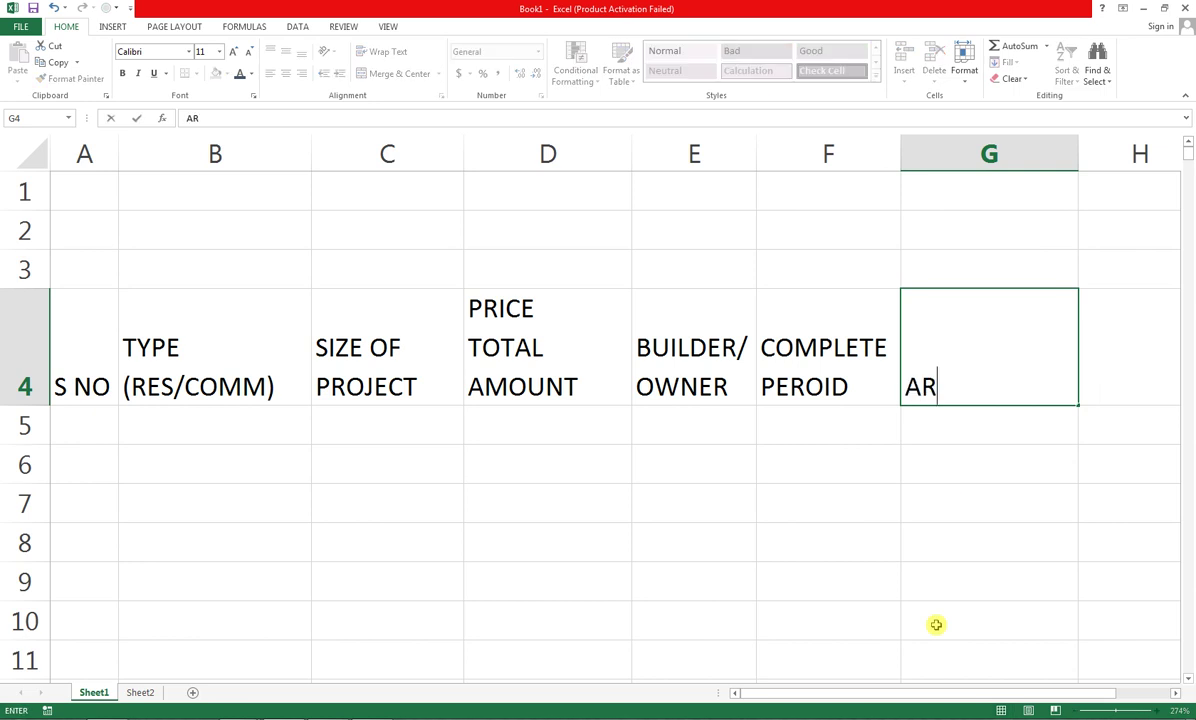
type("CHITECT")
key("Tab")
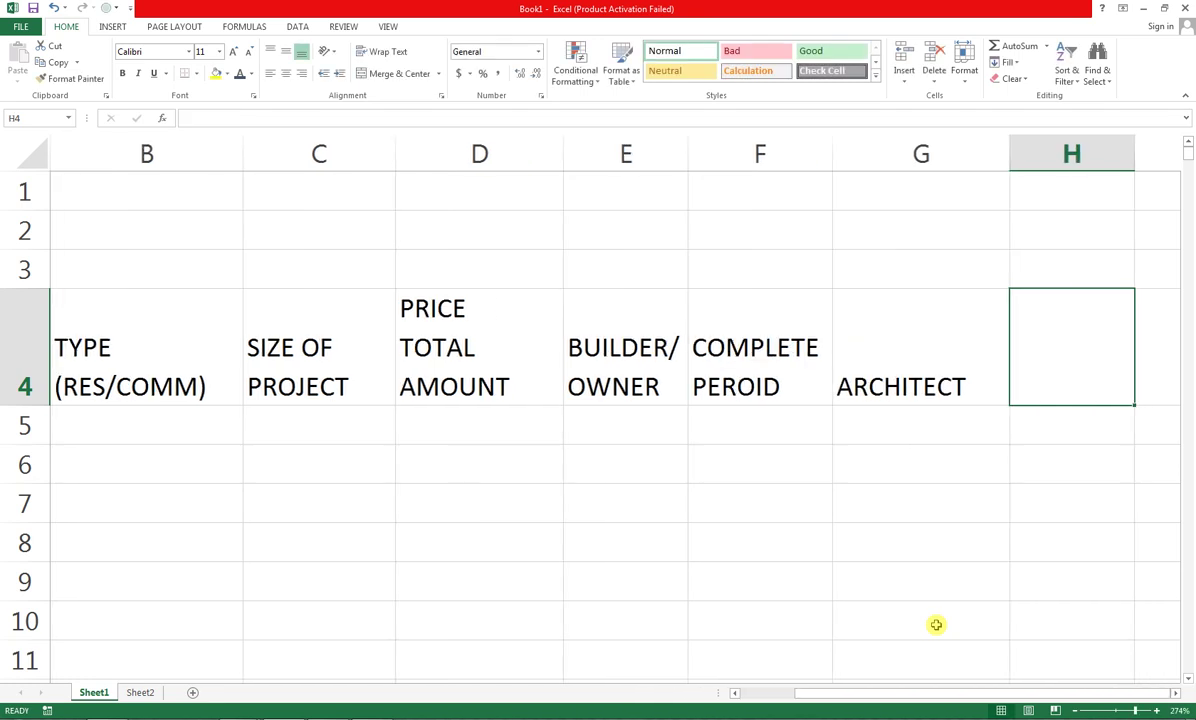
Enter headers SPECIAL FEATURES, CONTACT NUMER, E-MAIL and PRESENT PROJECT STATUS in H4:K4
type("SPE")
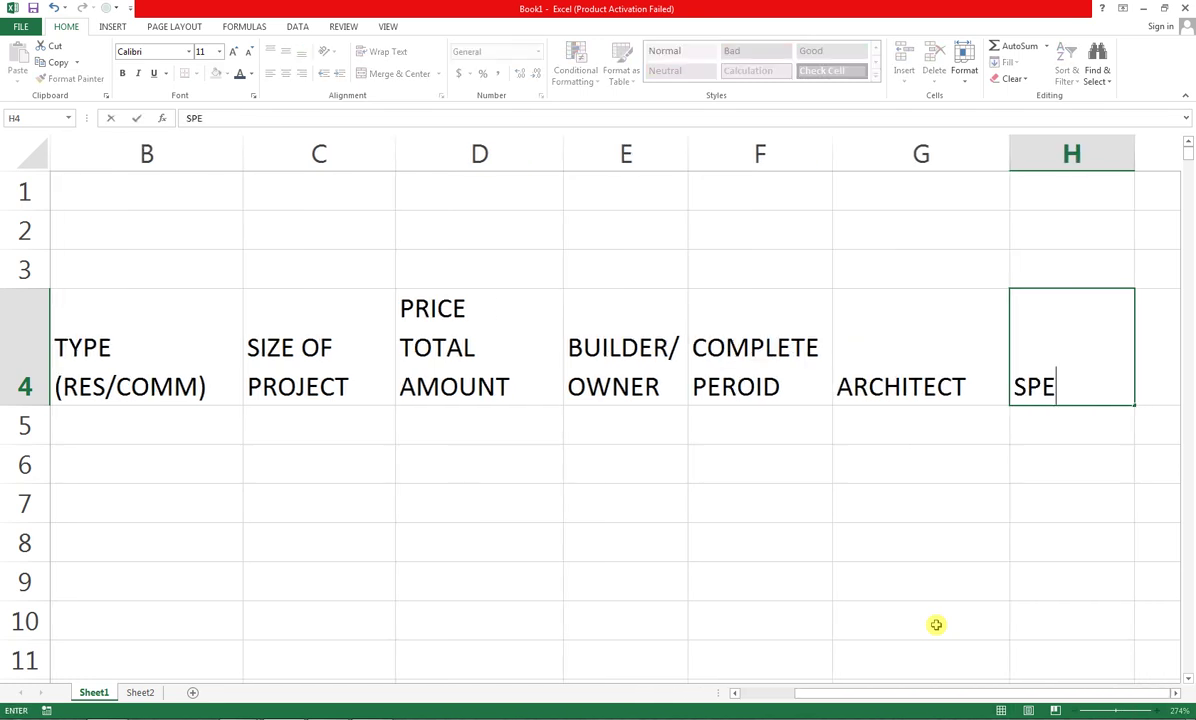
type("CIAL F")
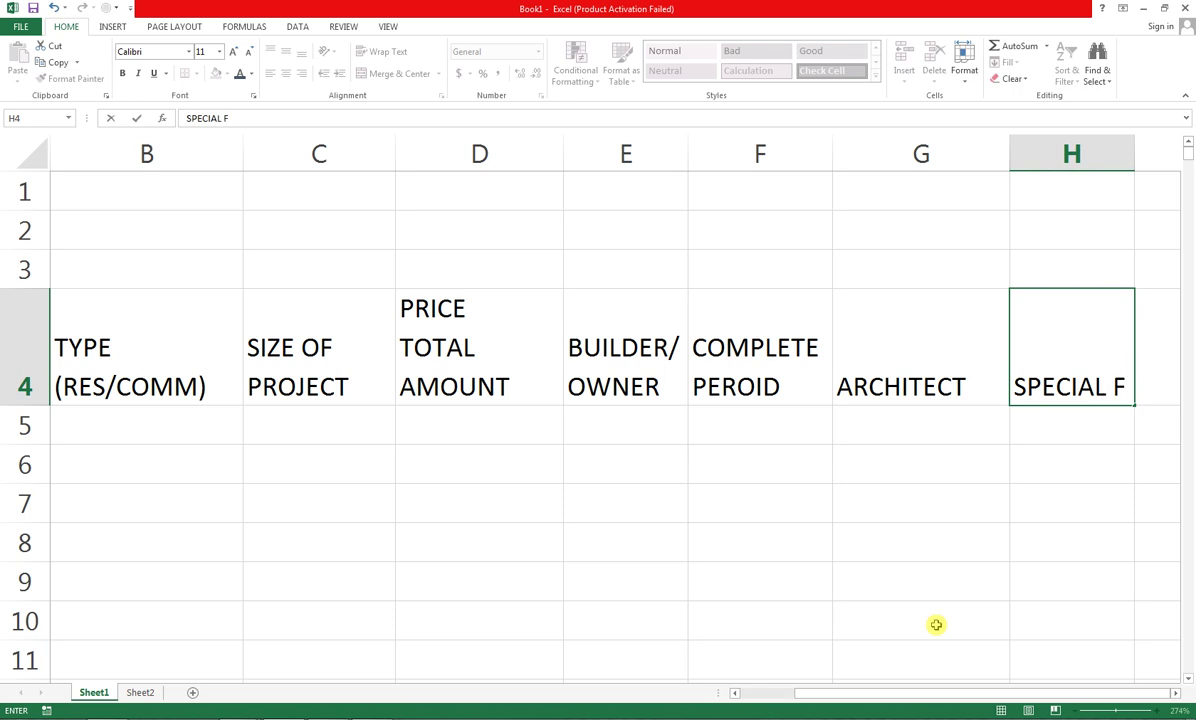
type("EATUR")
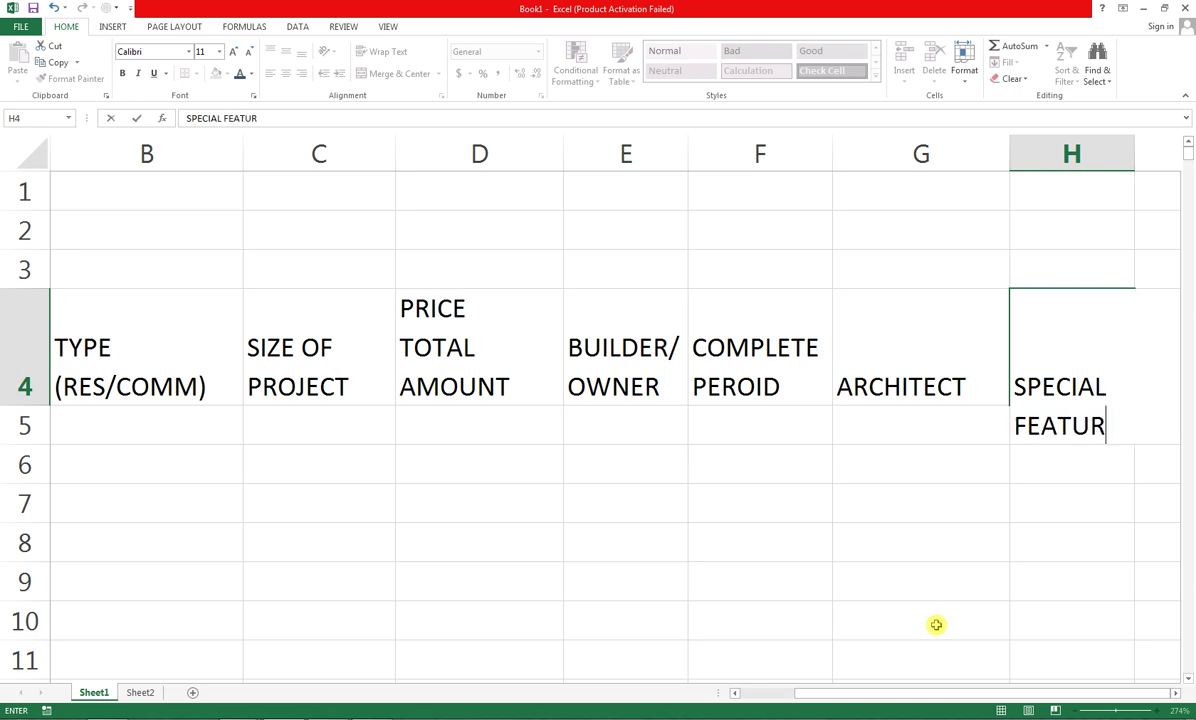
type("ES")
key("Tab")
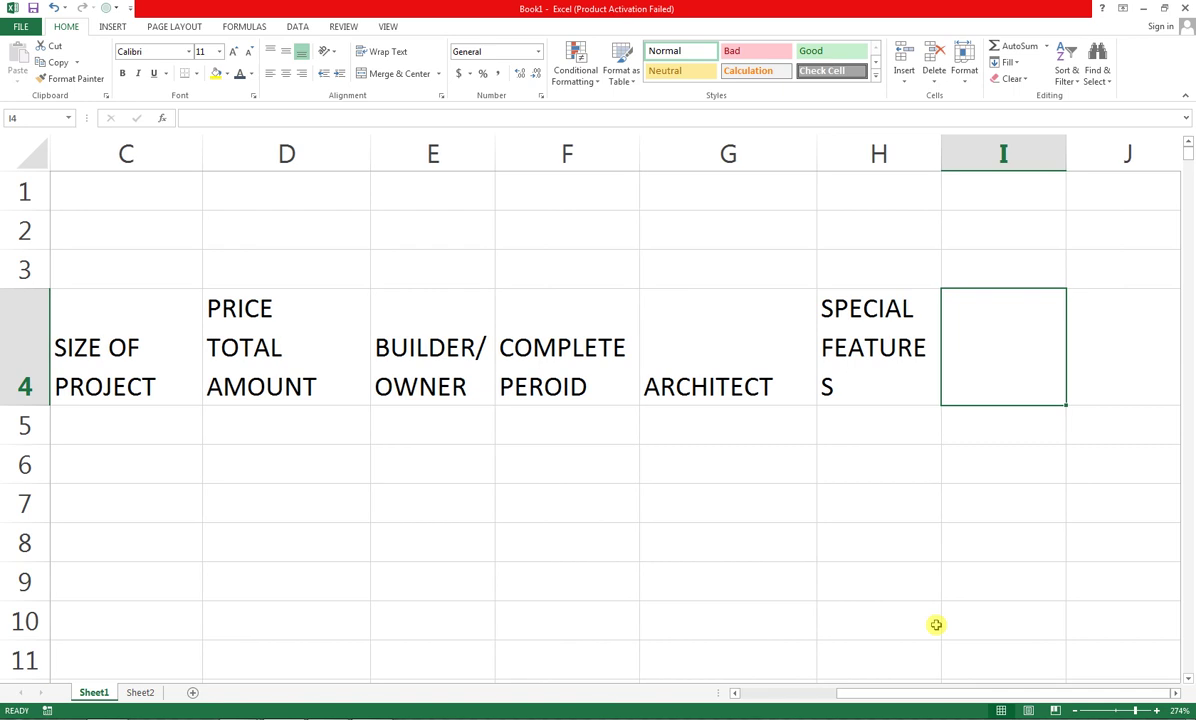
type("CONTACT ")
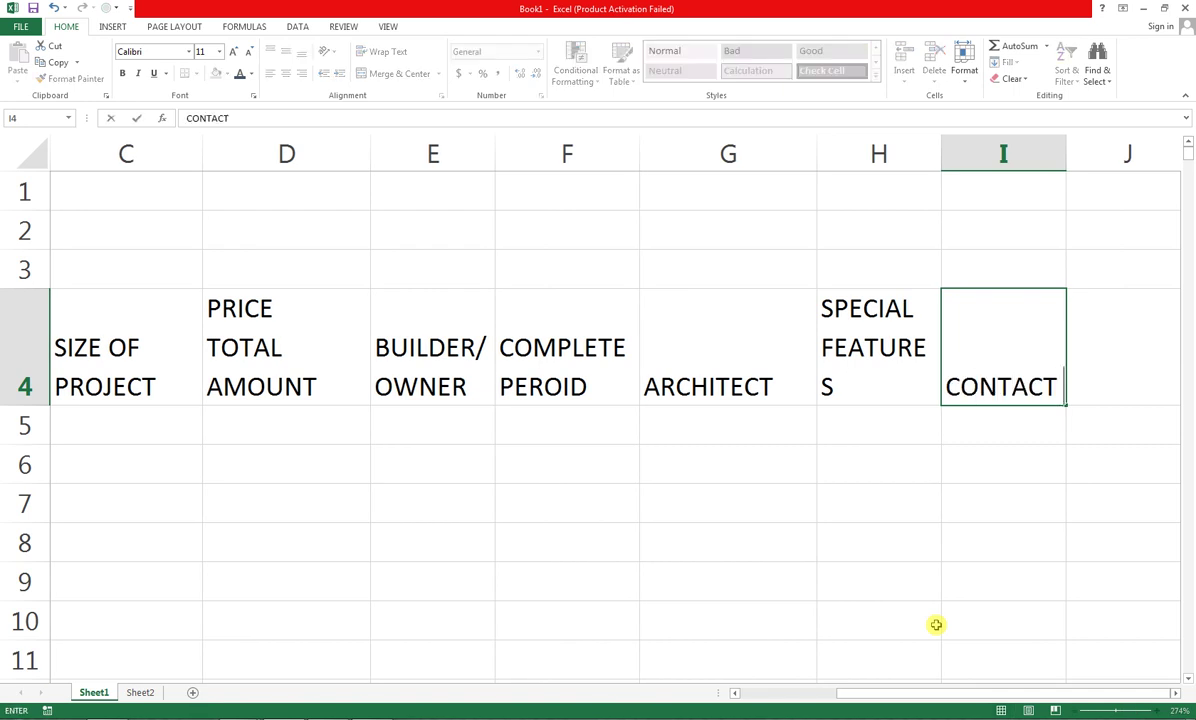
type("NUMER")
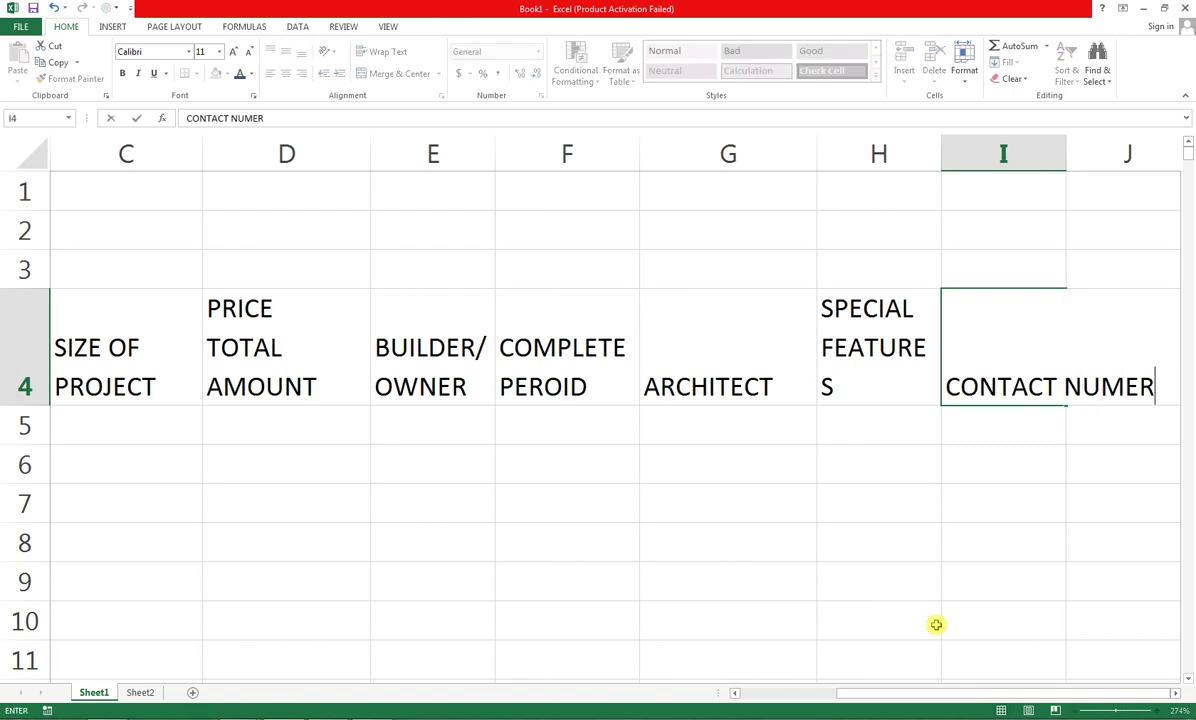
key("Tab")
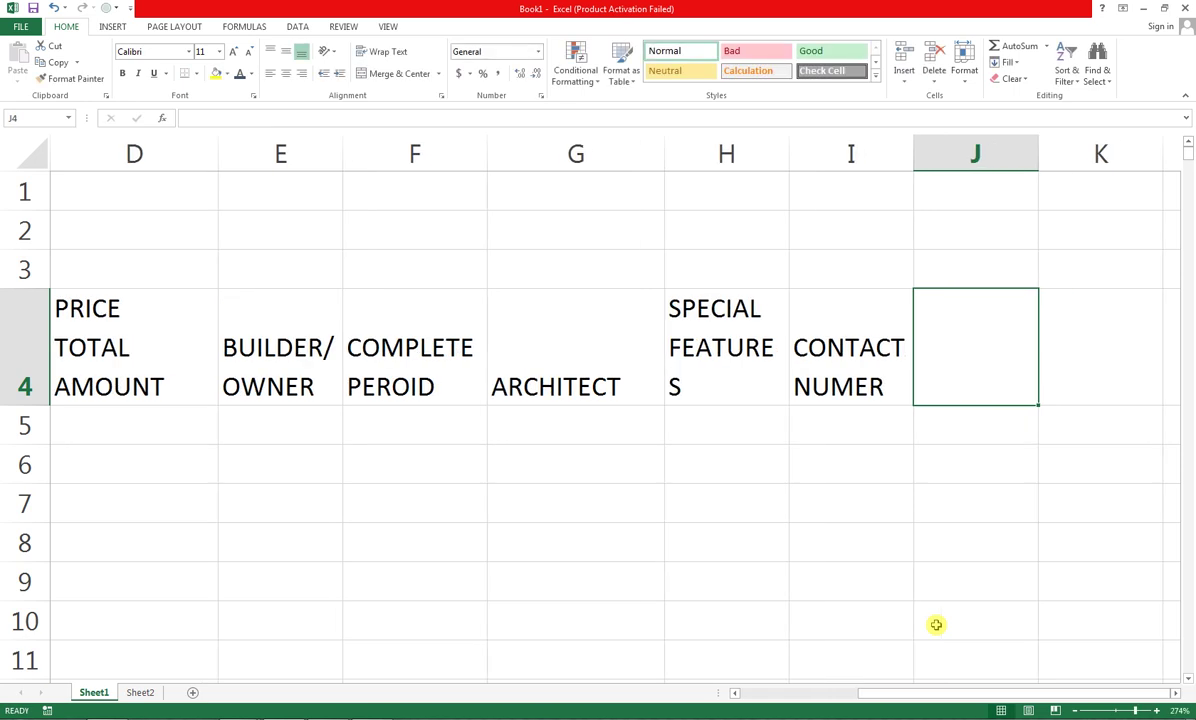
type("E-M")
type("AIL")
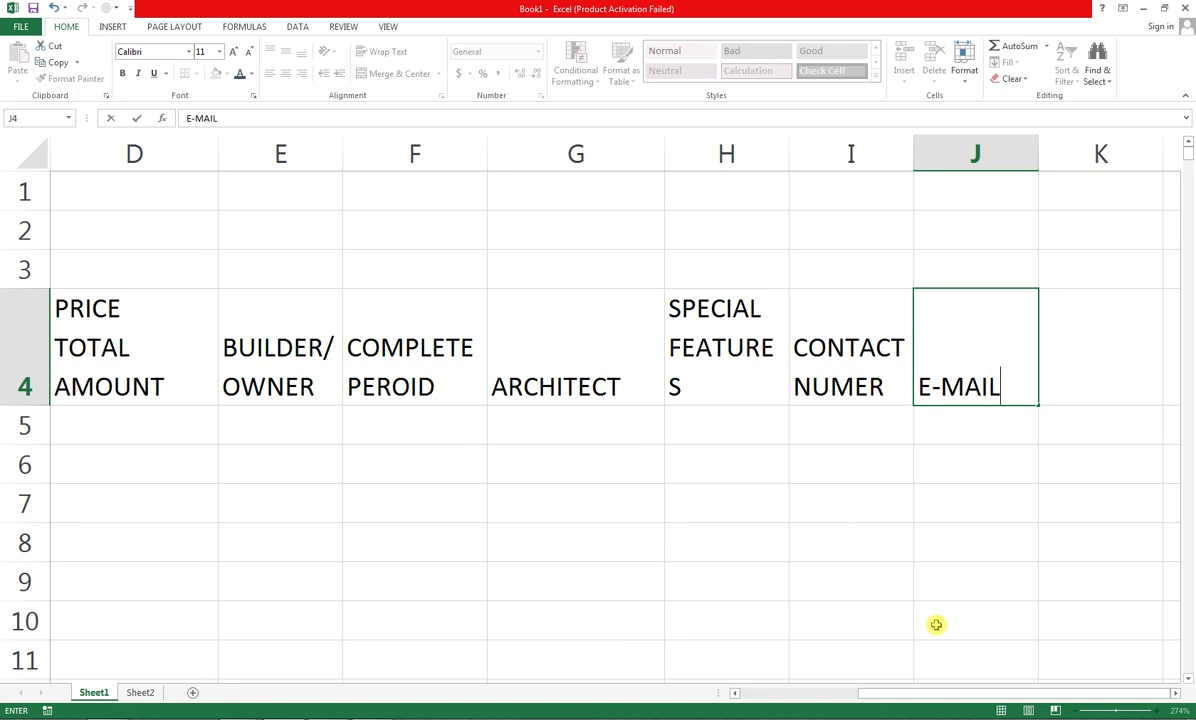
key("Tab")
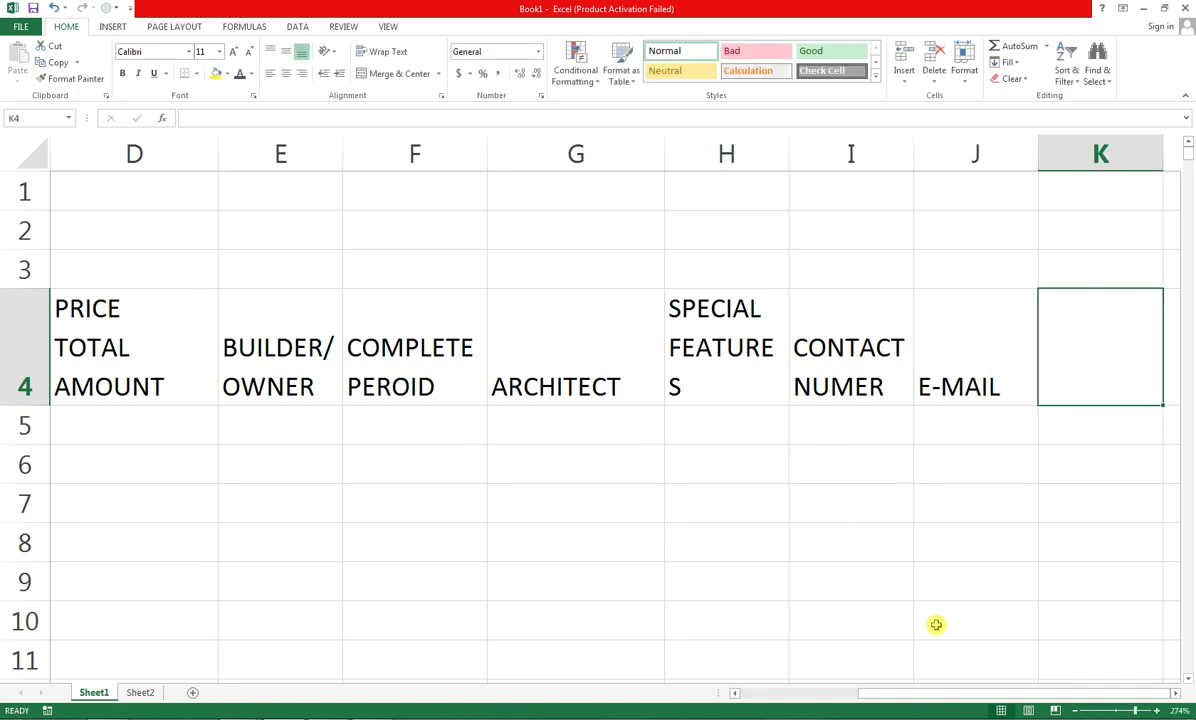
type("PRESENT")
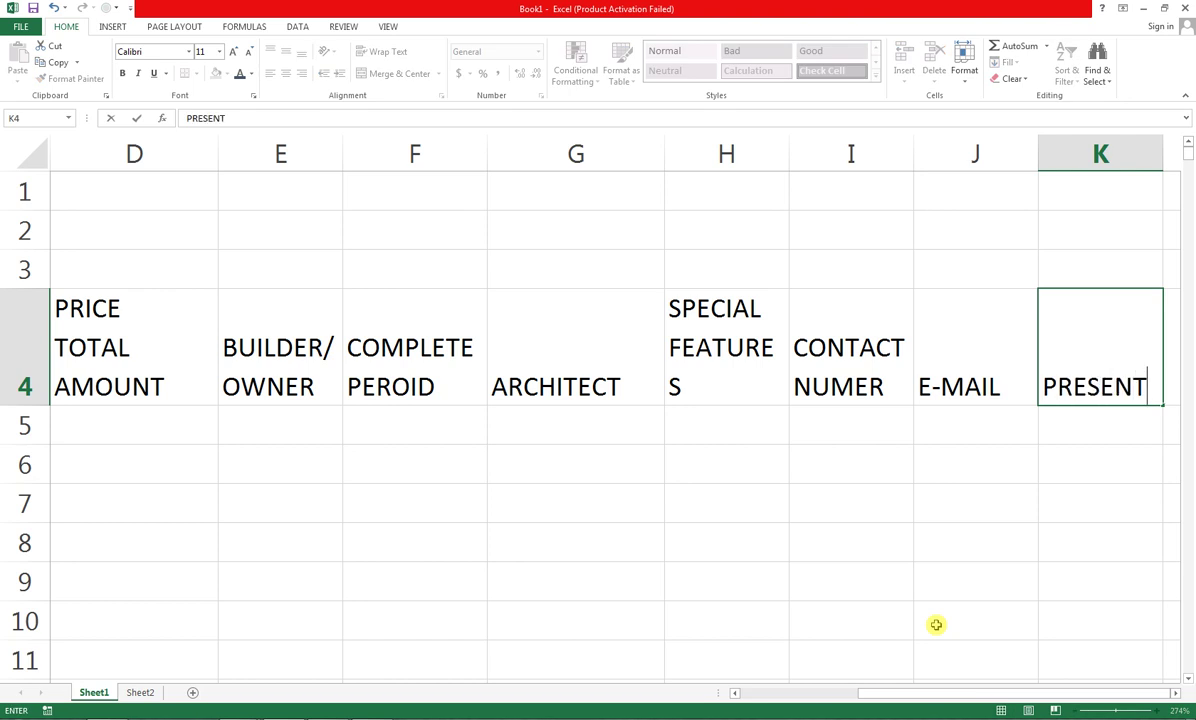
type(" PROJEC")
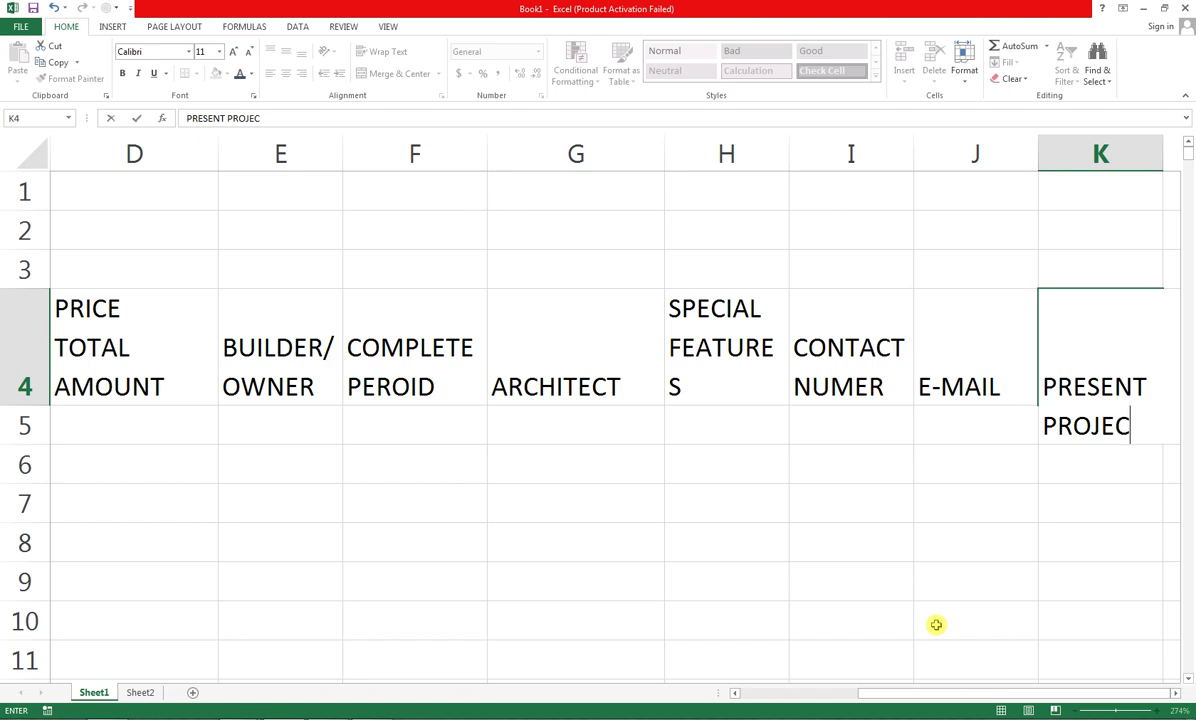
type("T ST")
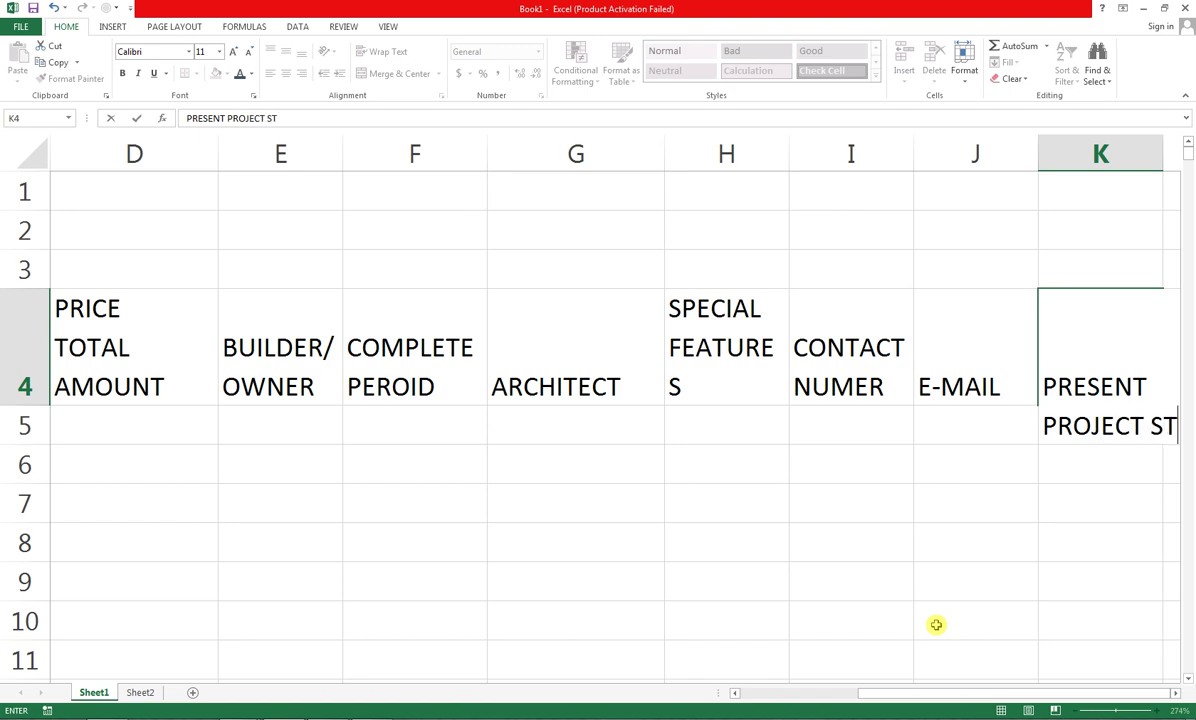
type("ATUS")
key("Return")
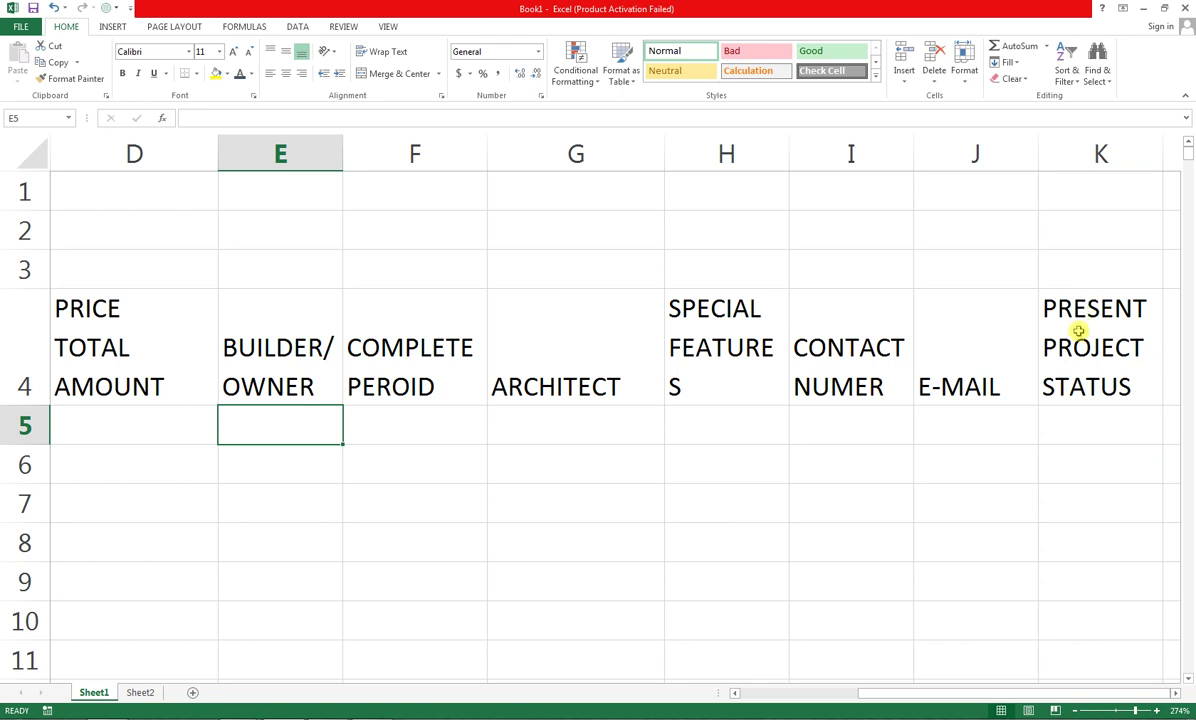
Zoom to selection on the table area A4:K11 so the whole header row is visible
left_click_drag(1076, 328, 641, 555)
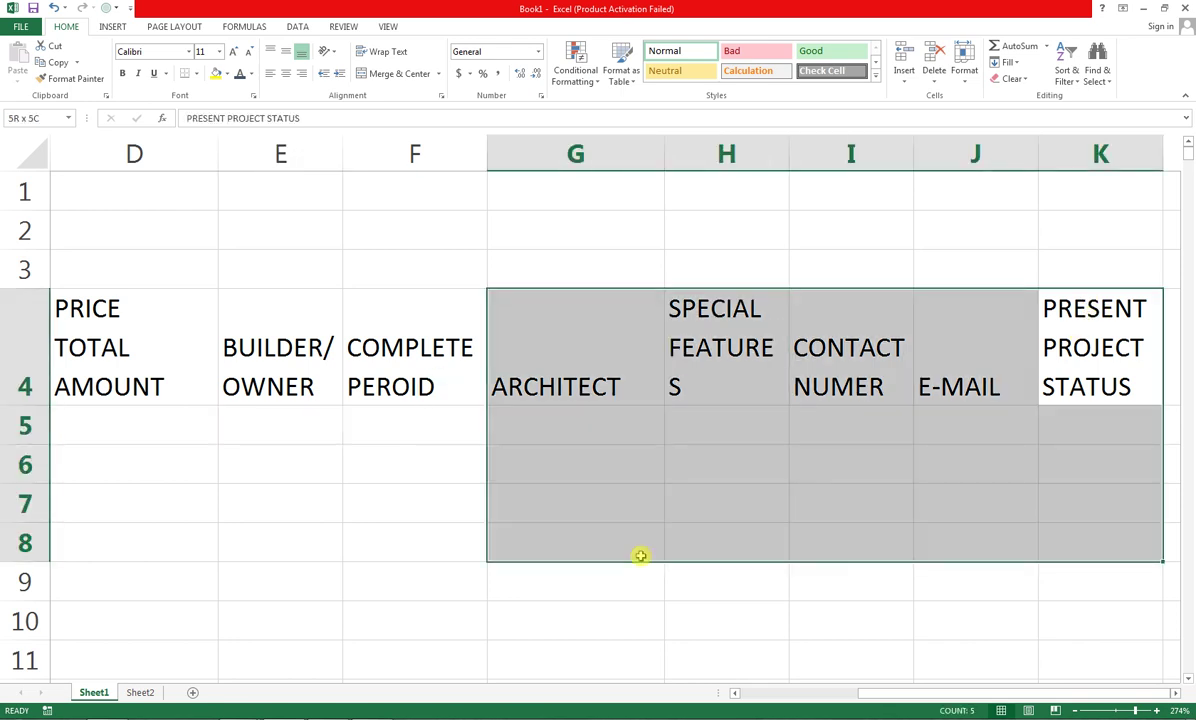
left_click(1094, 654)
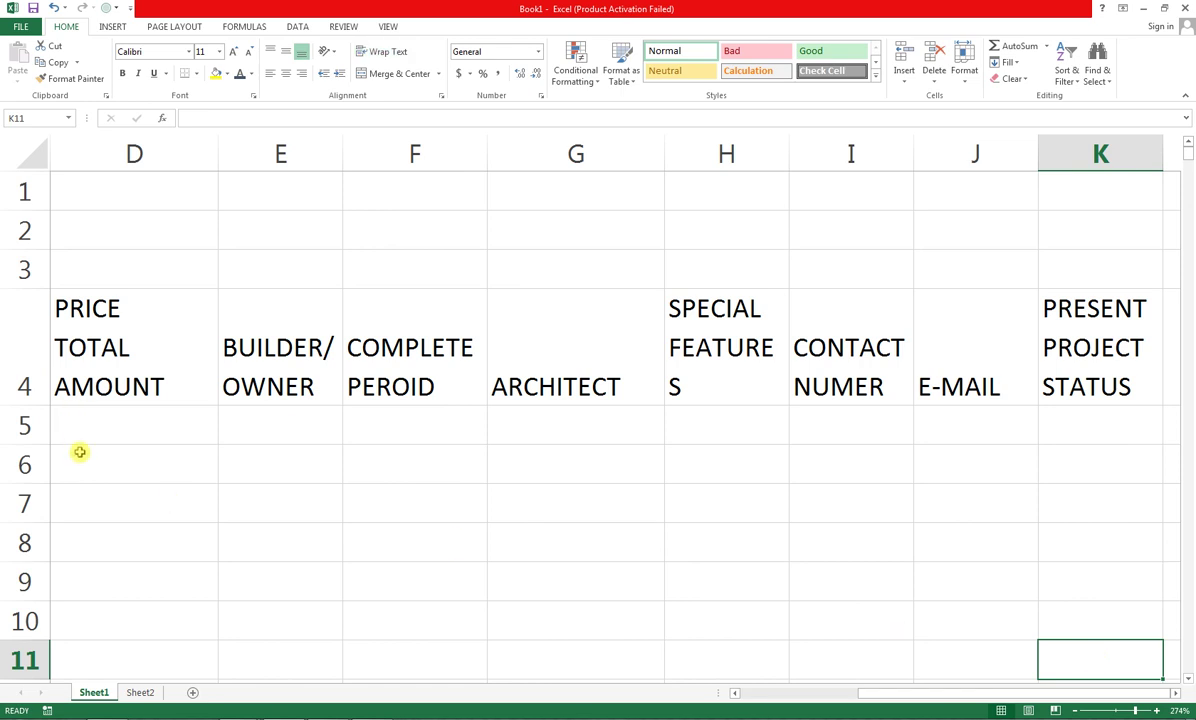
left_click_drag(1113, 651, 3, 368)
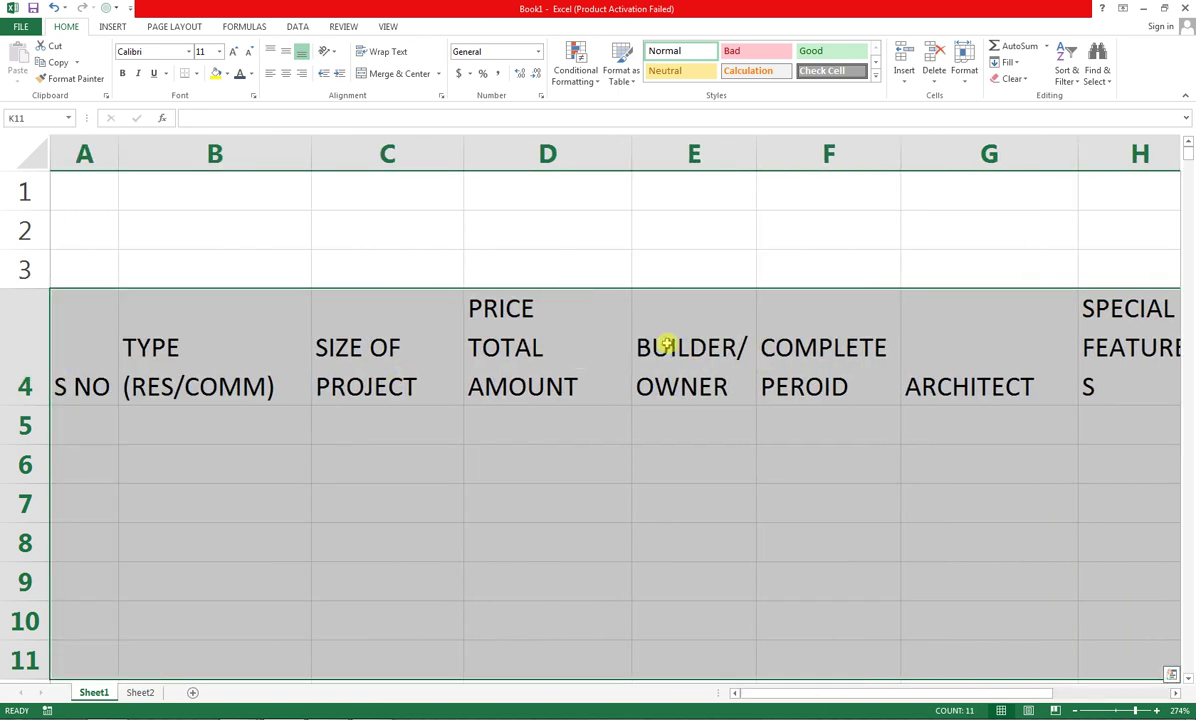
left_click(388, 26)
left_click(366, 85)
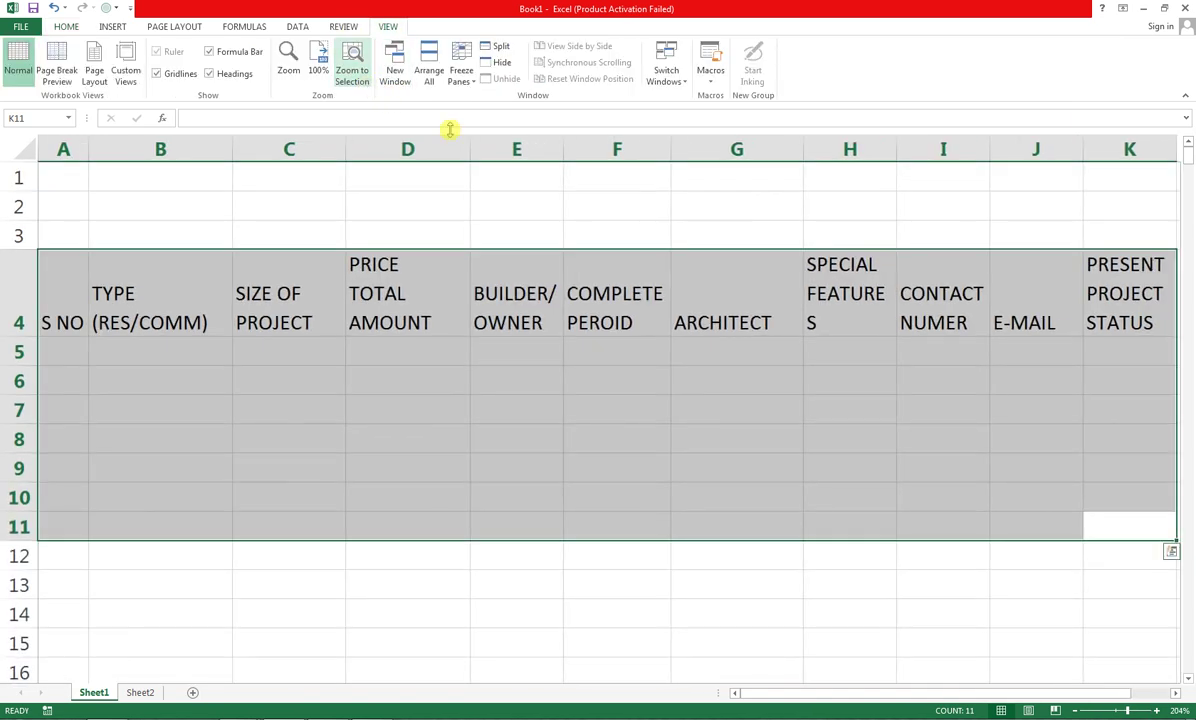
left_click(315, 394)
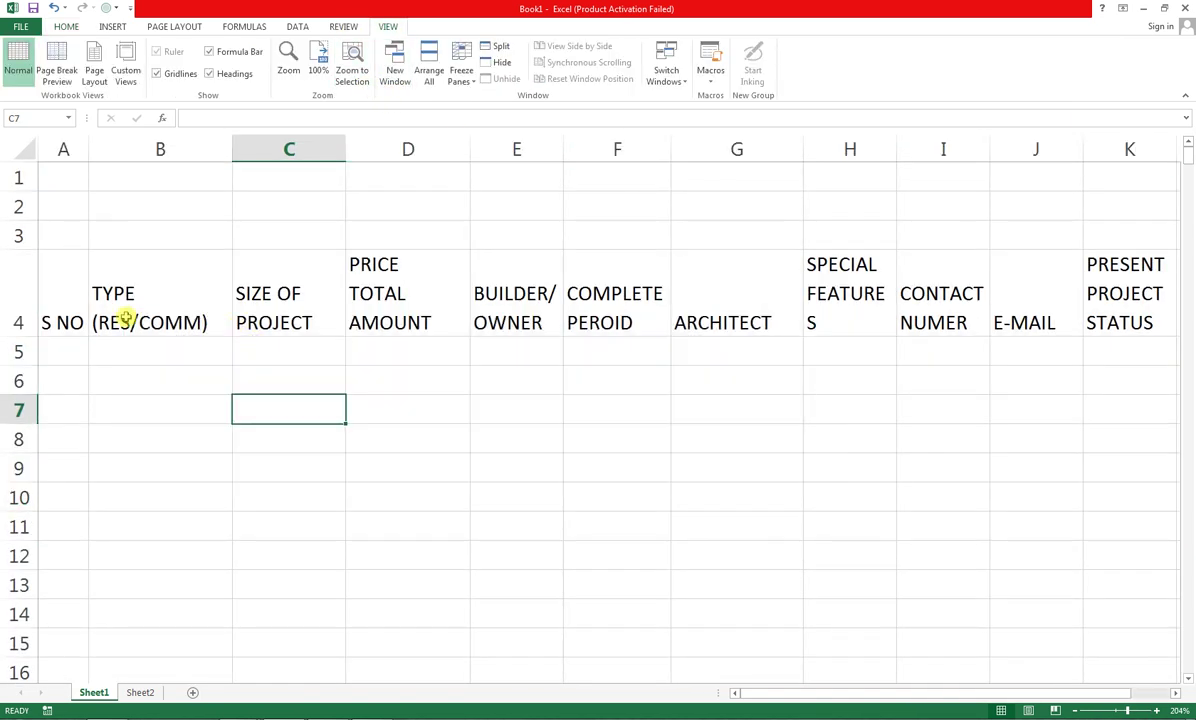
Widen column H for SPECIAL FEATURES, make row 4 slightly taller, and select A4:K4
left_click(55, 344)
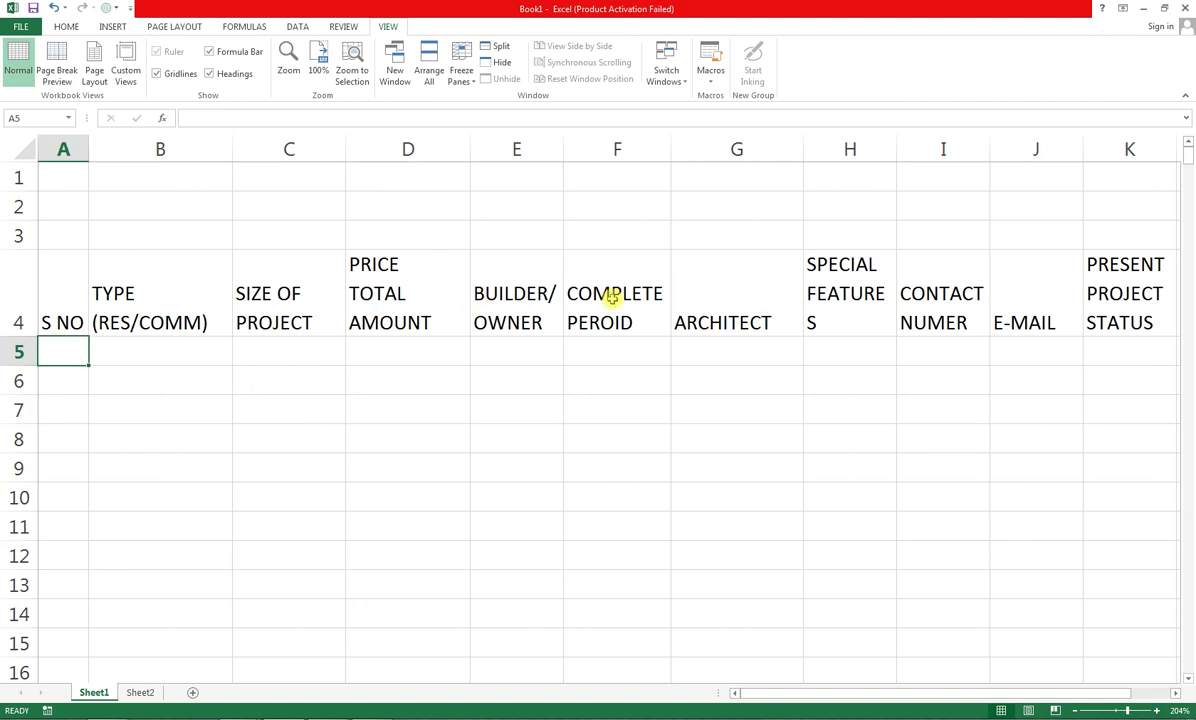
left_click_drag(898, 166, 905, 153)
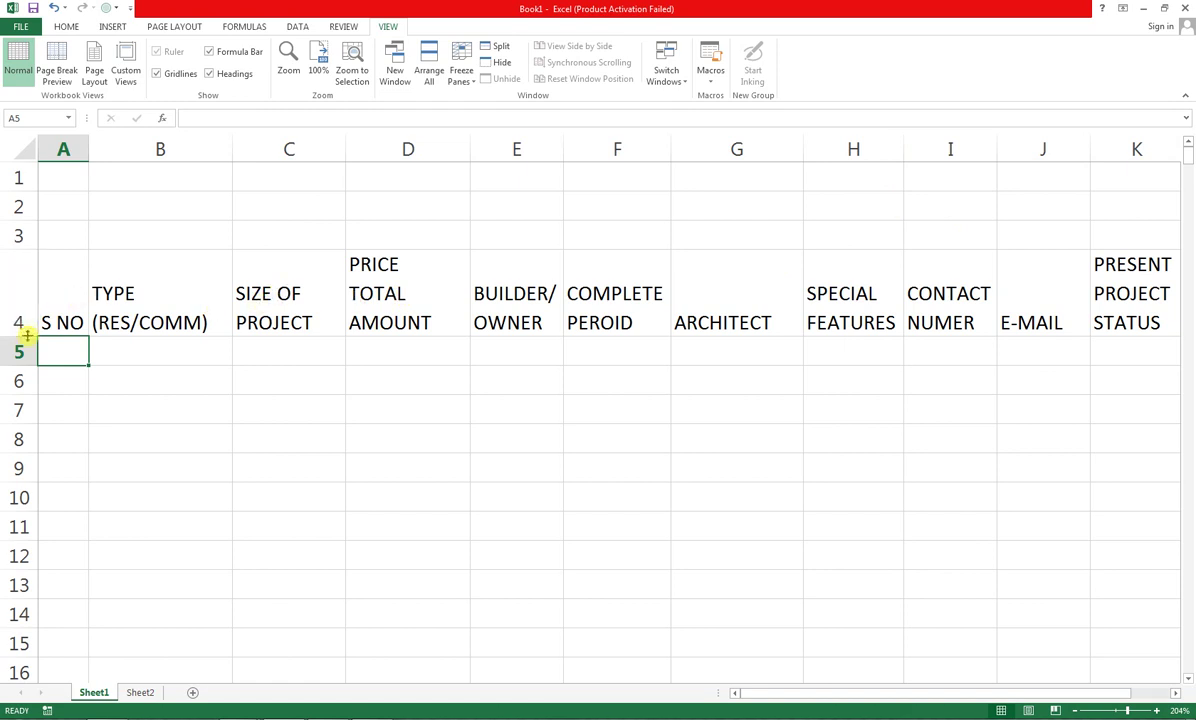
mouse_move(27, 337)
left_mouse_down()
mouse_move(23, 300)
mouse_move(23, 344)
left_mouse_up()
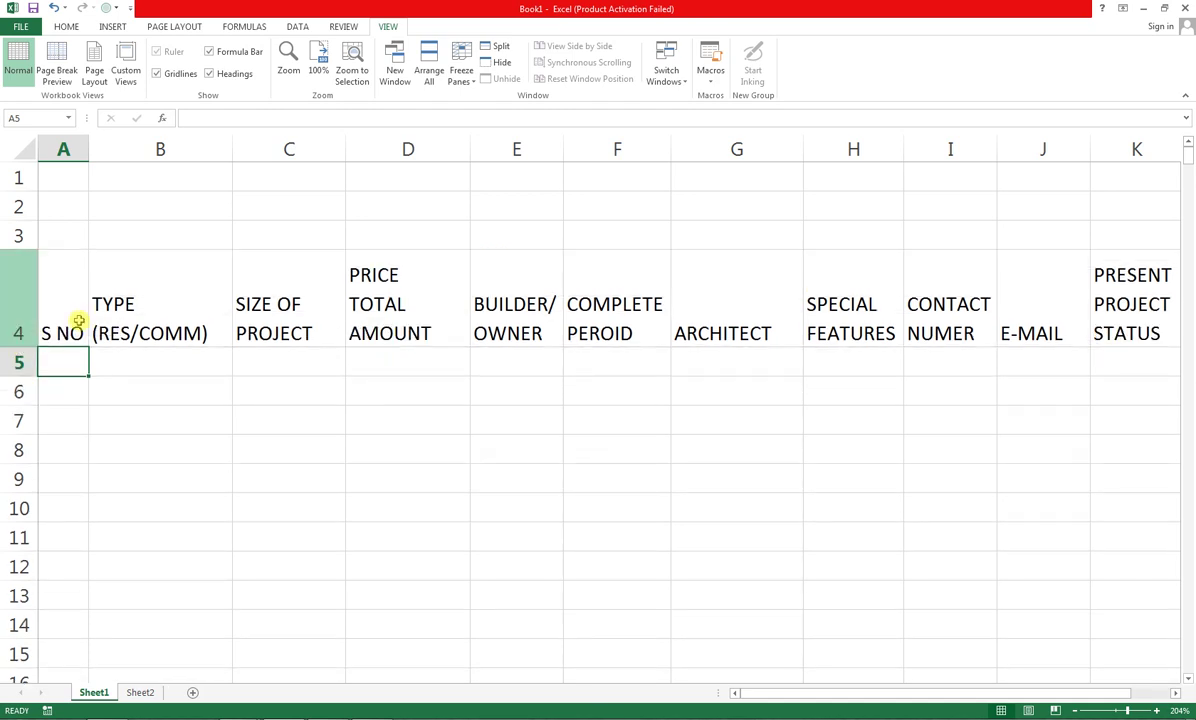
left_click_drag(1110, 330, 68, 300)
Apply Center and Middle Align to headers A4:K4, then reselect the header row
left_click(66, 27)
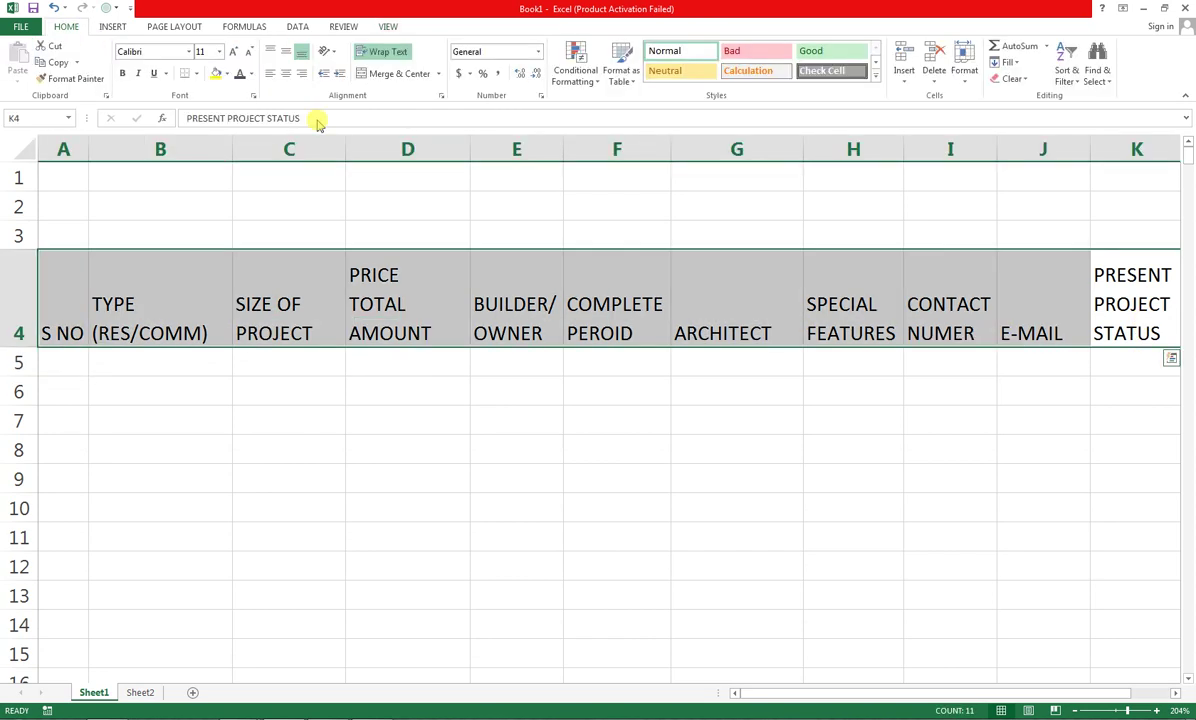
left_click(287, 74)
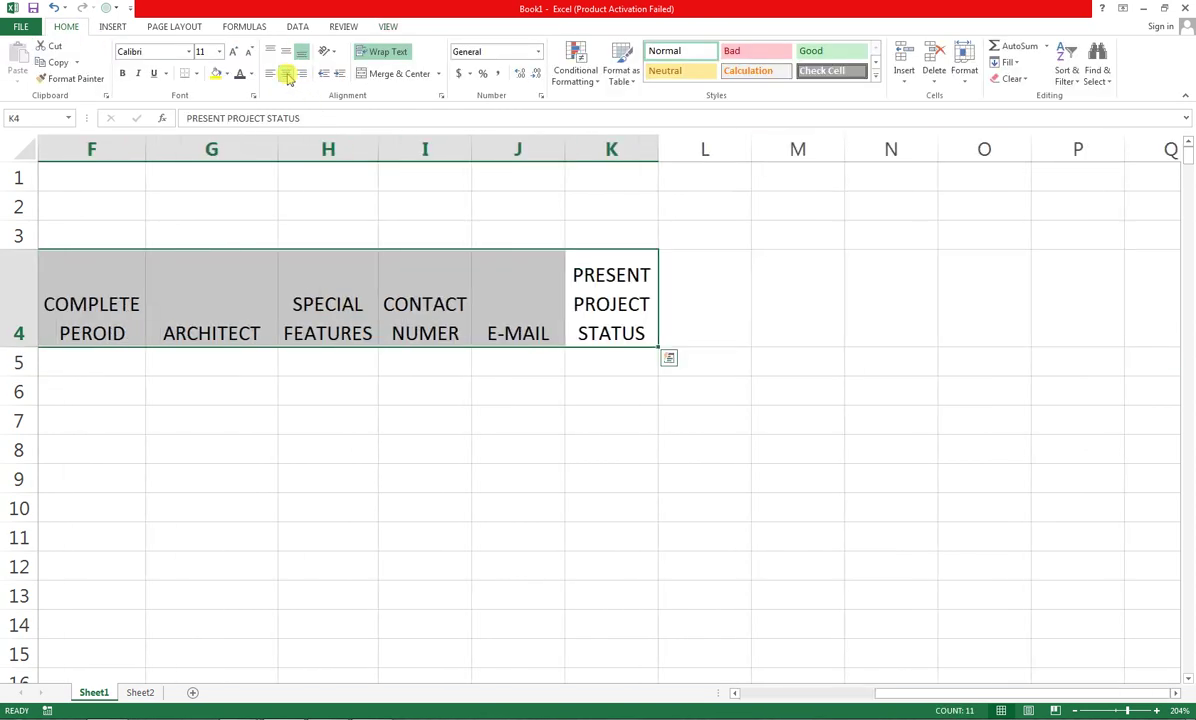
left_click(286, 51)
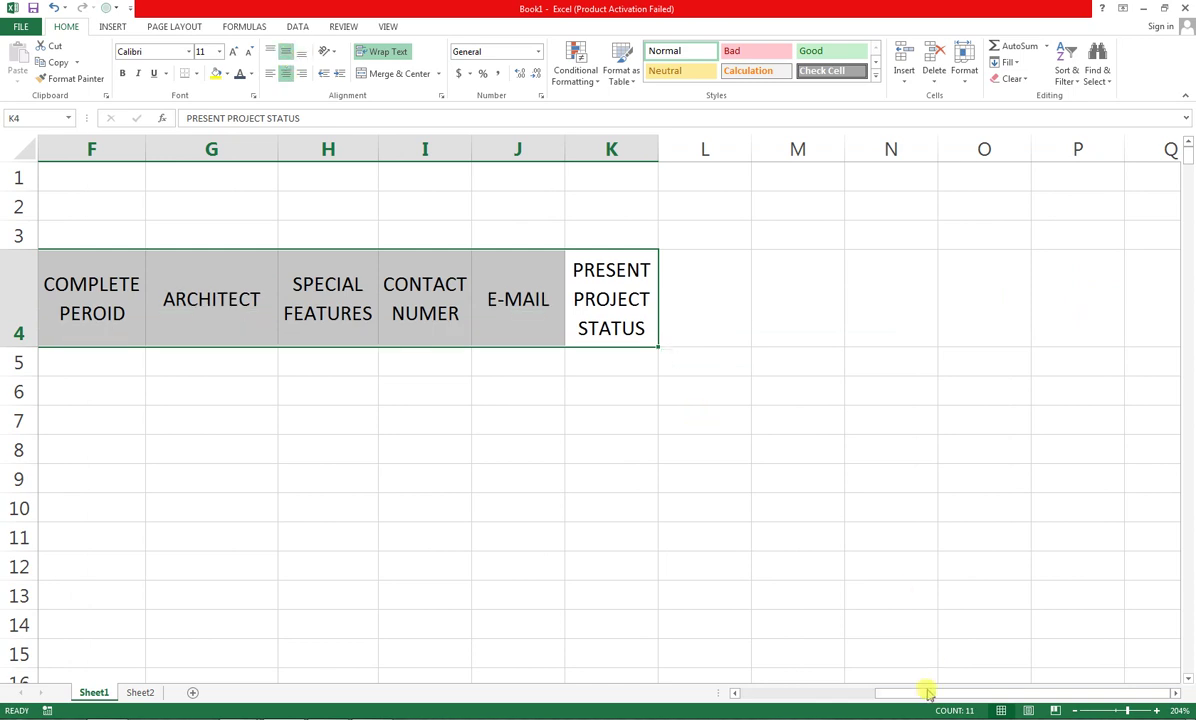
left_click_drag(906, 694, 768, 699)
left_click(299, 382)
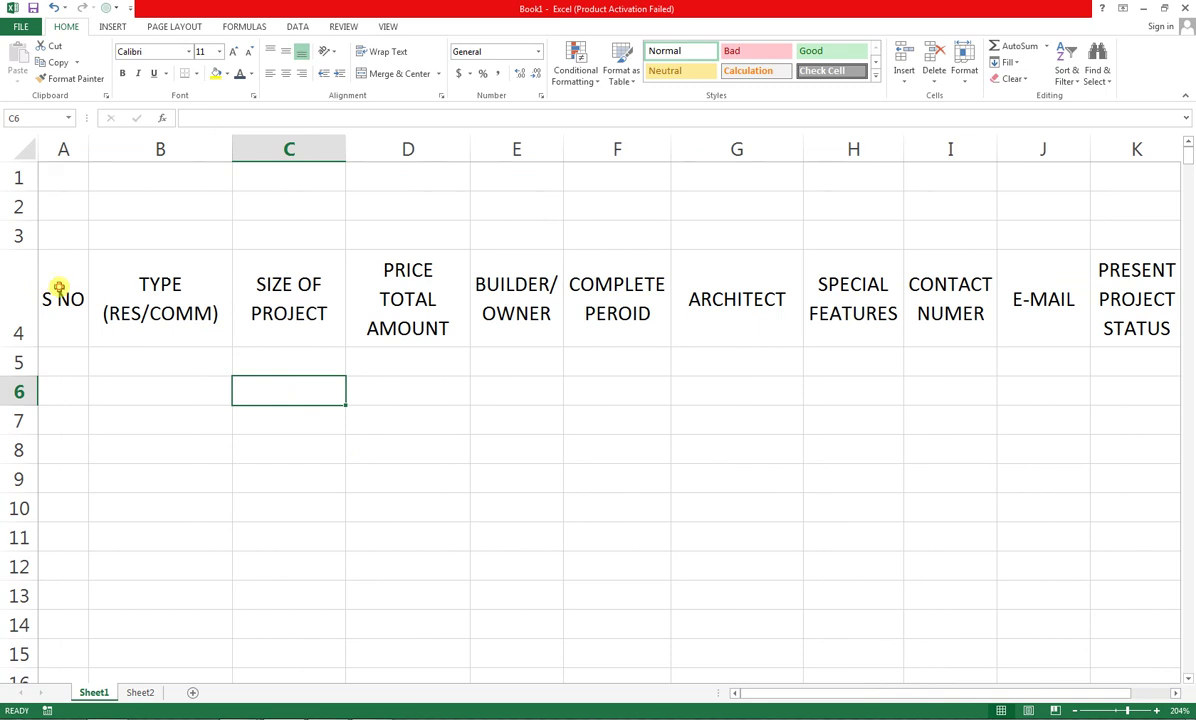
left_click_drag(59, 286, 1106, 292)
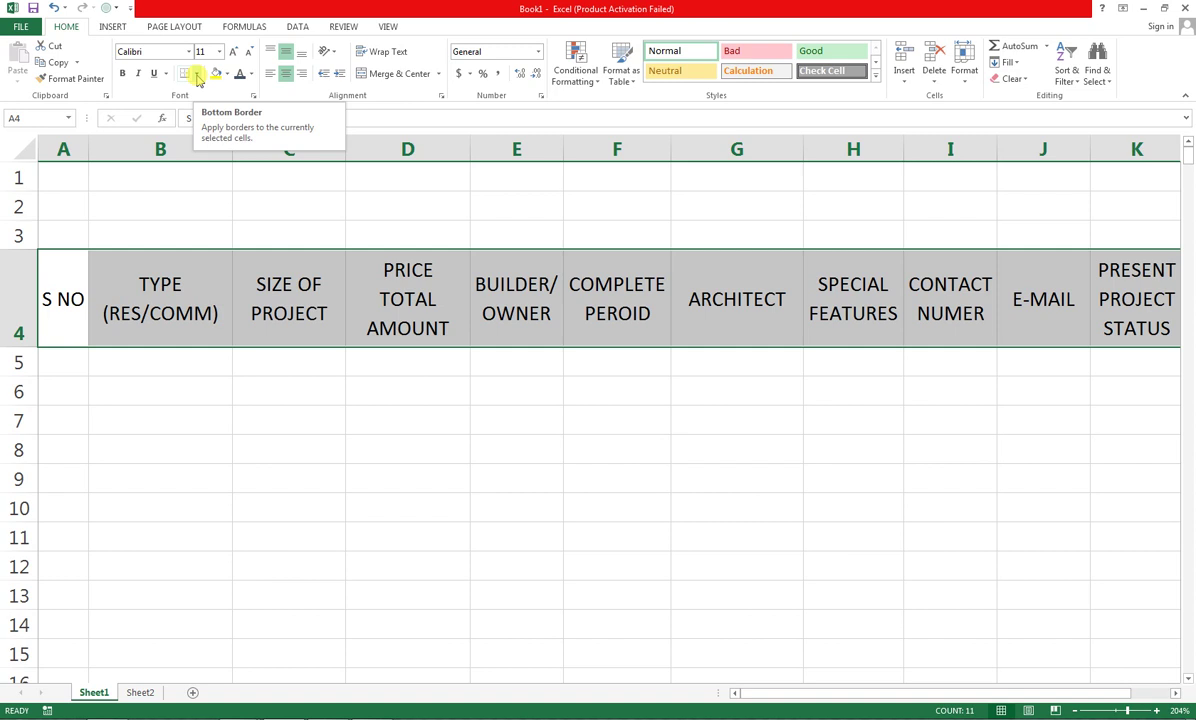
Apply a Bottom Double Border beneath headers A4:K4
left_click(196, 75)
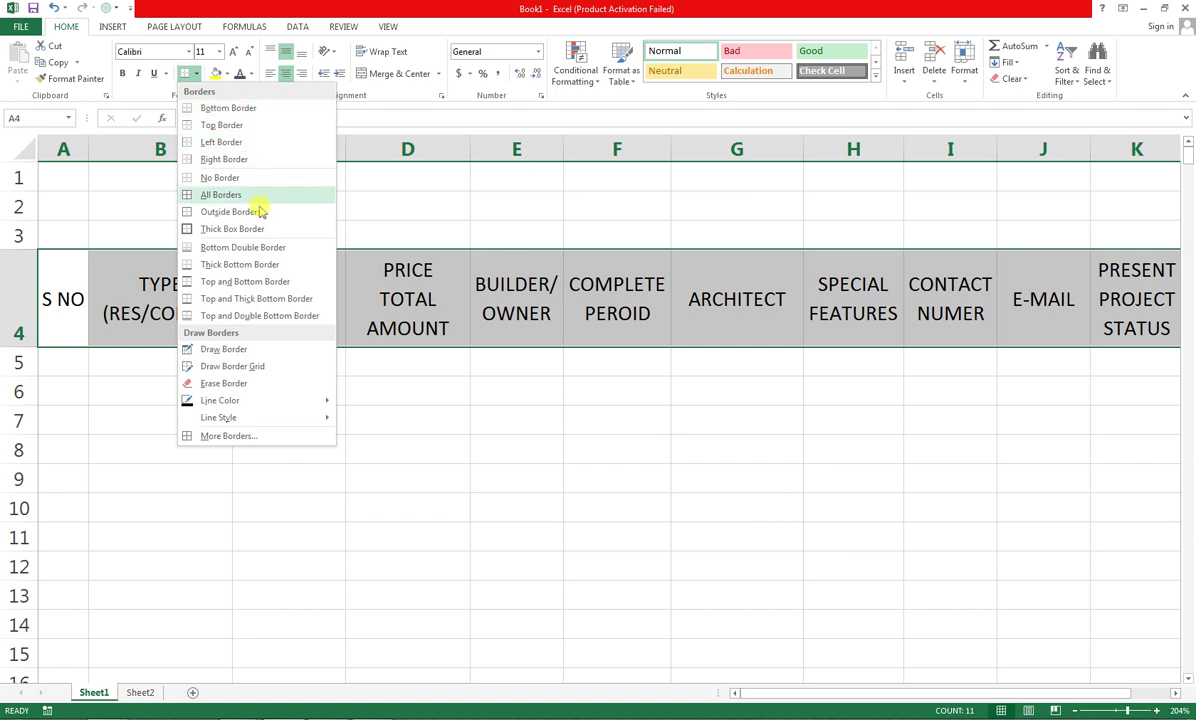
left_click(243, 250)
left_click(455, 478)
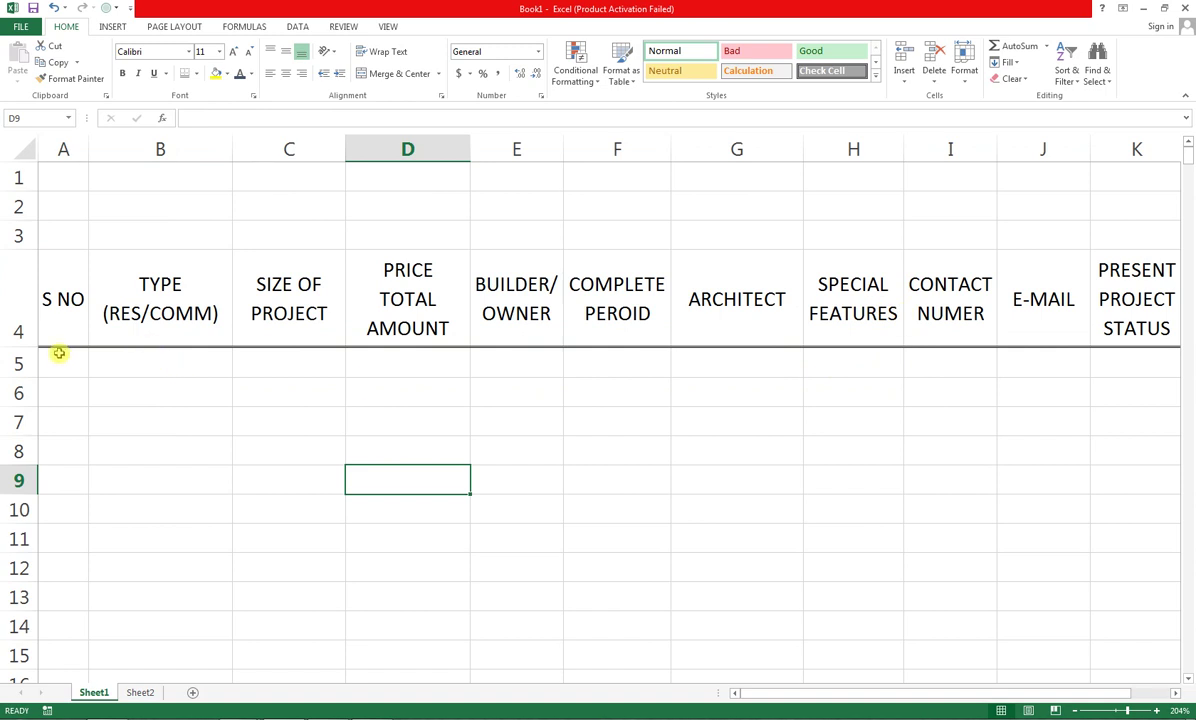
left_click(59, 356)
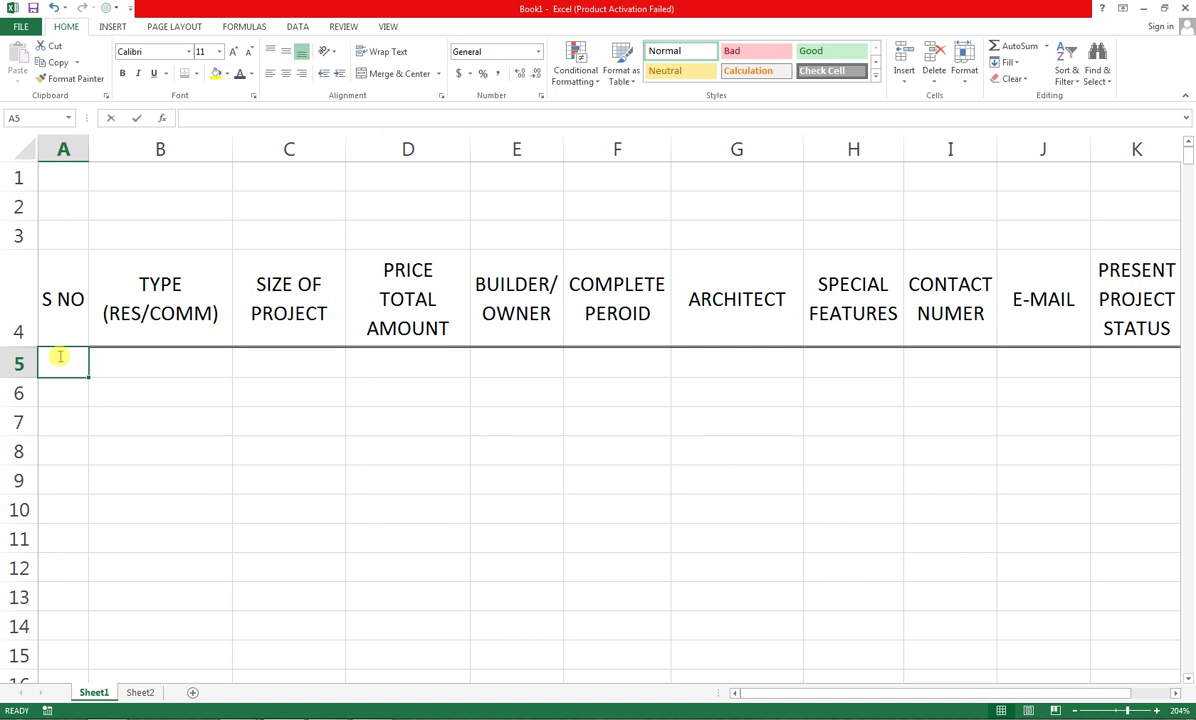
Enter 1 and 2 in A5:A6 and fill the series down to 11 in A15
type("1")
key("Return")
type("2")
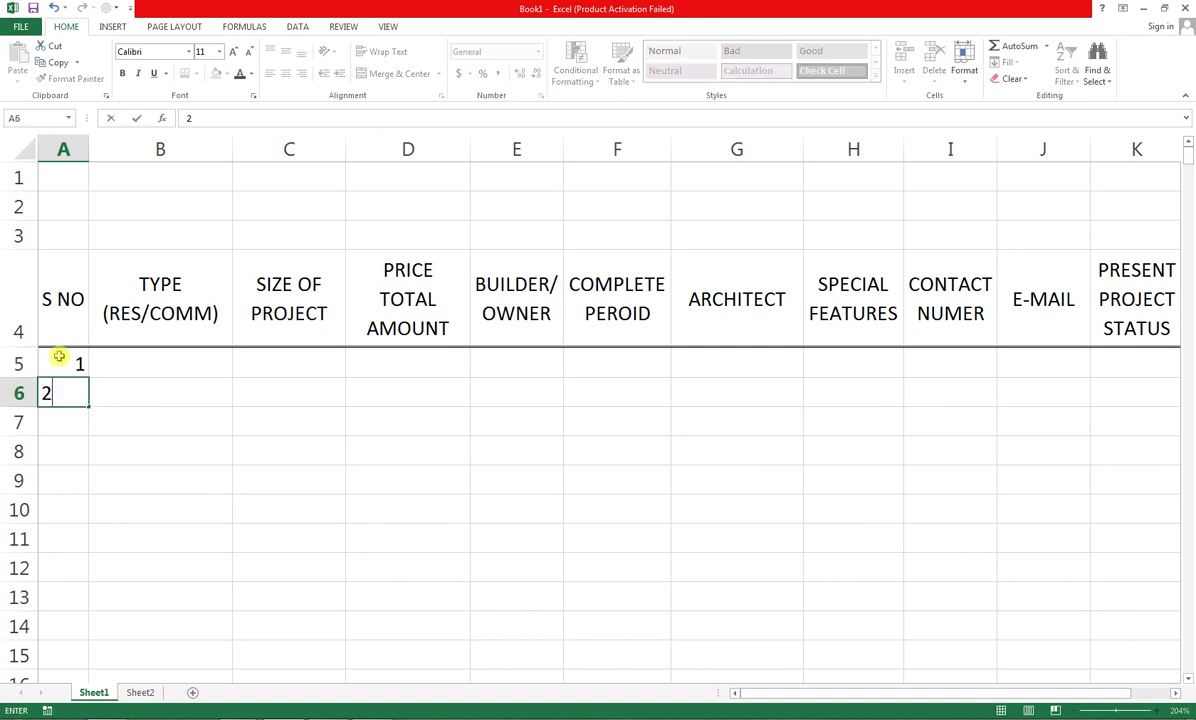
key("Return")
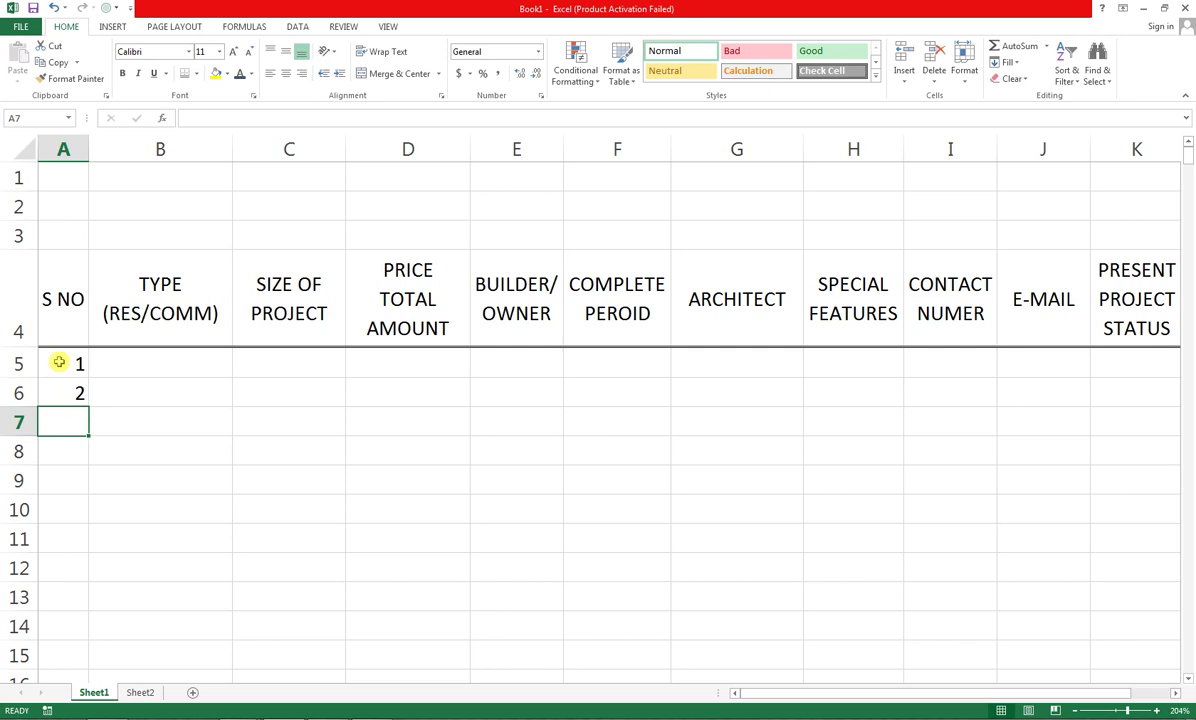
left_click_drag(59, 362, 84, 661)
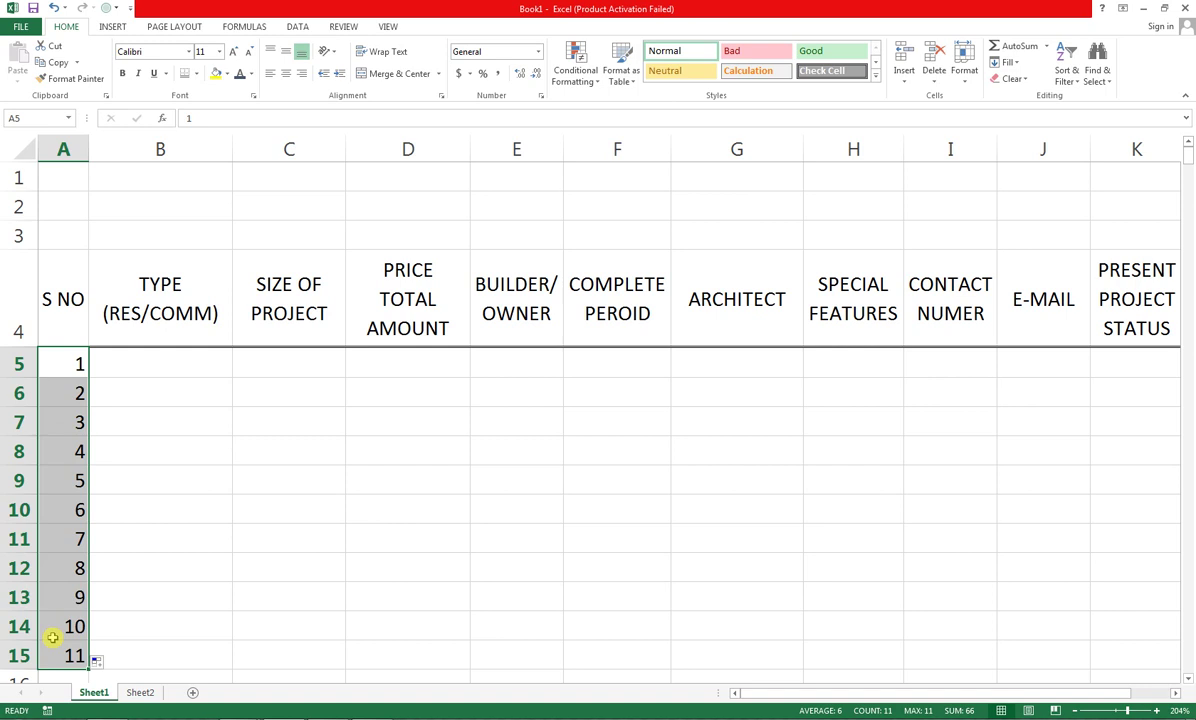
left_click(159, 355)
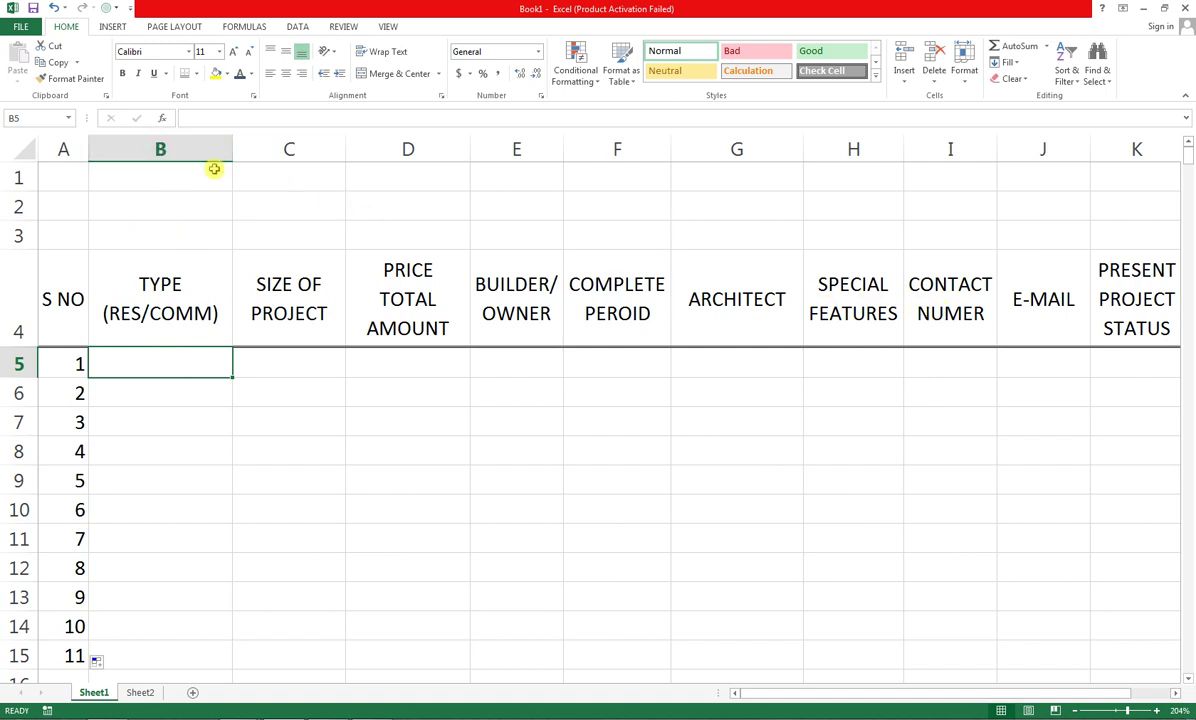
Insert an empty column before TYPE (RES/COMM) and widen the new column B
left_click(131, 150)
right_click(131, 151)
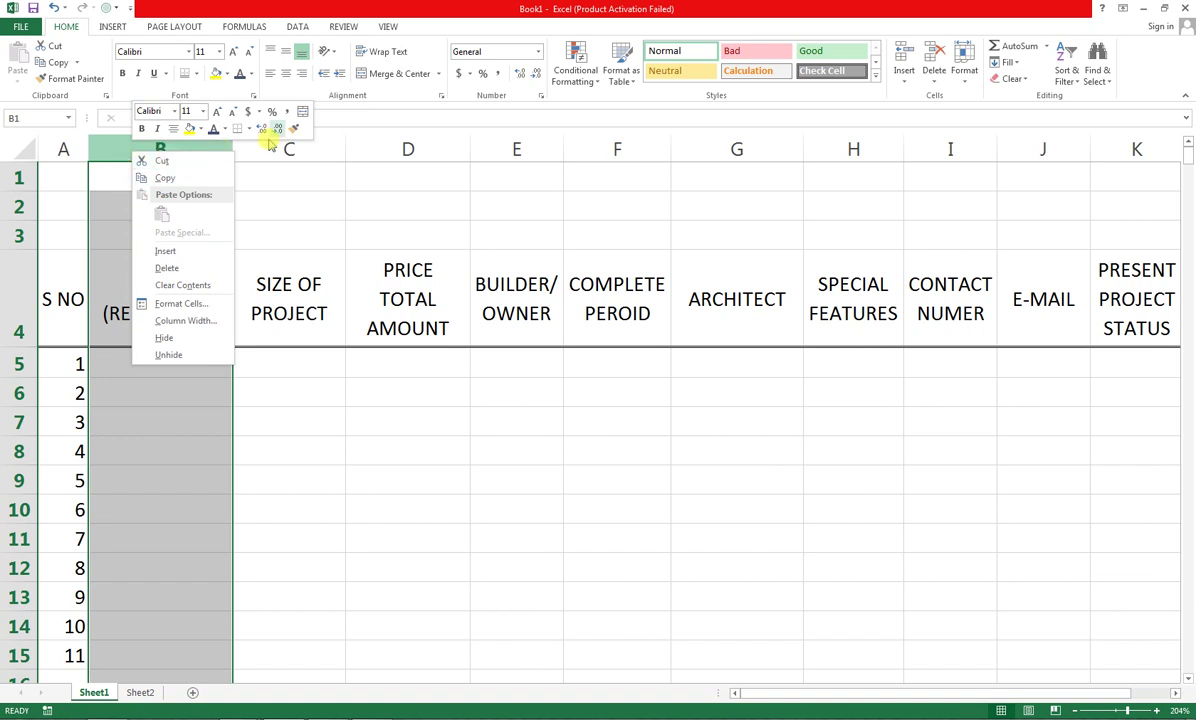
left_click(168, 253)
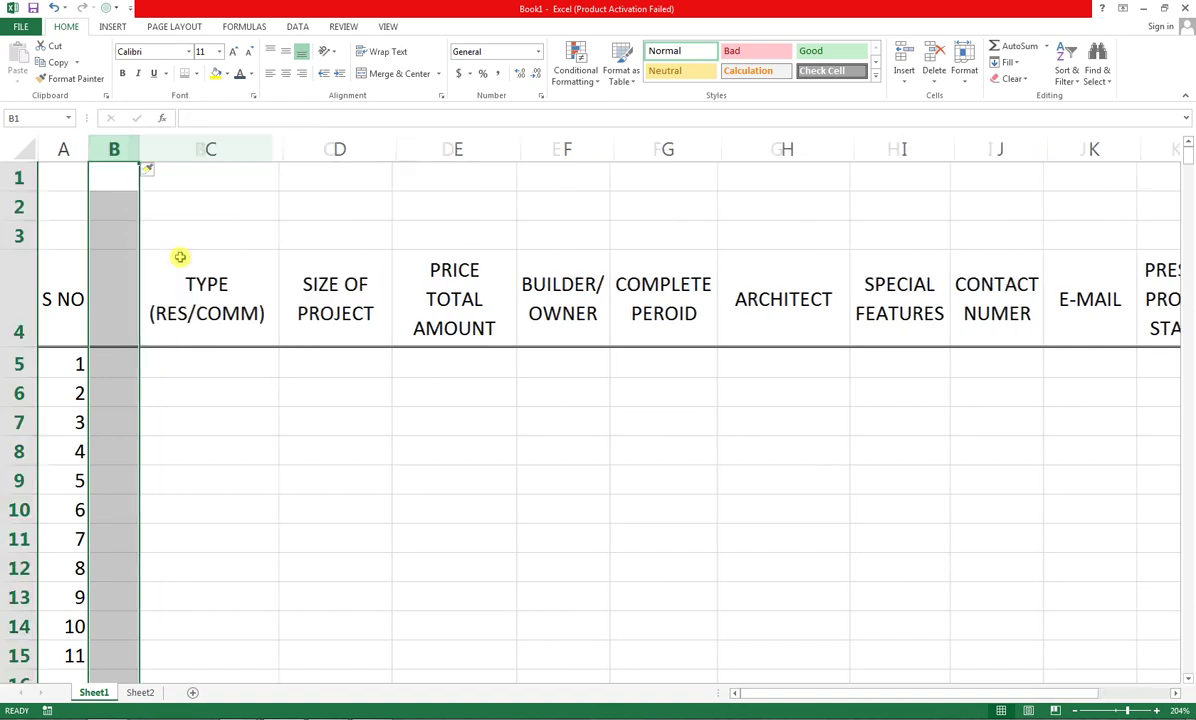
left_click_drag(141, 152, 197, 152)
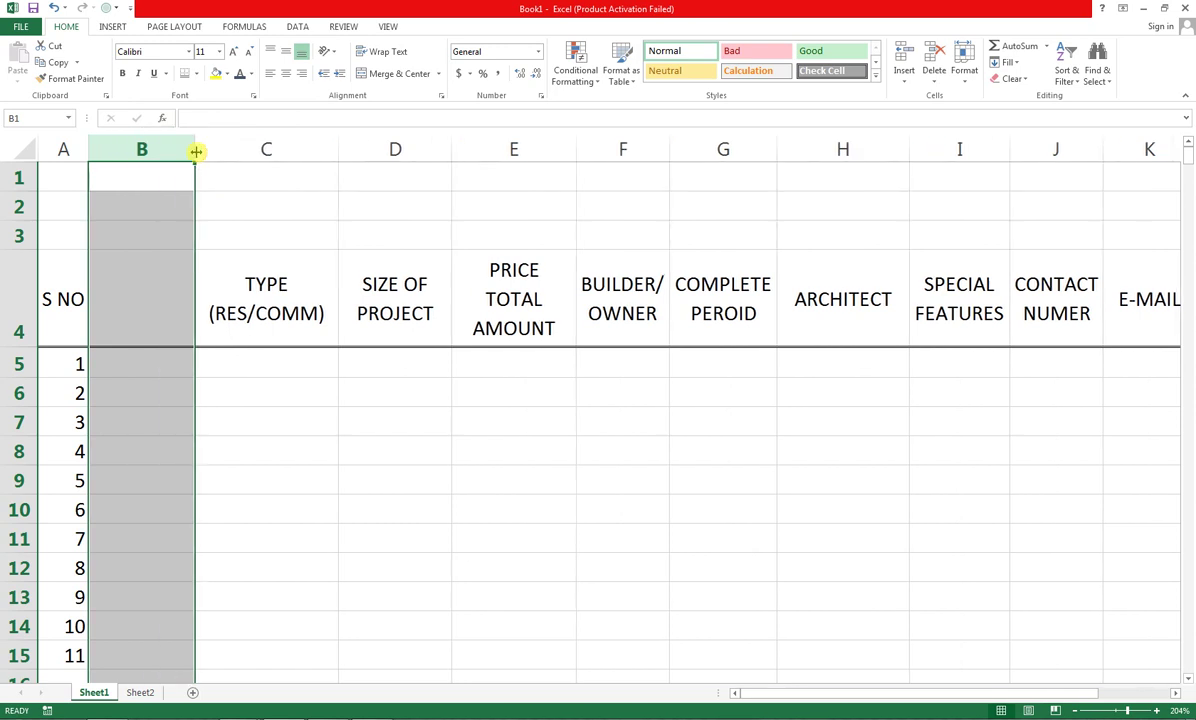
Insert an empty row above serial number 1, then undo it
left_click(18, 364)
right_click(18, 364)
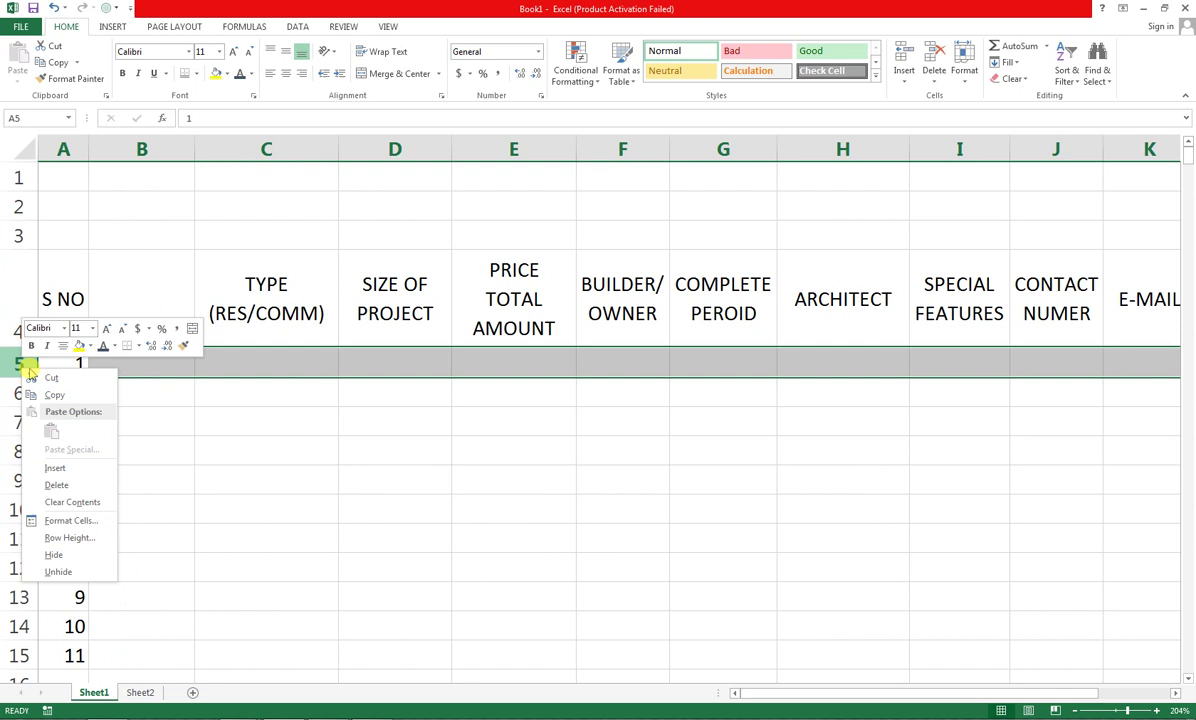
left_click(62, 470)
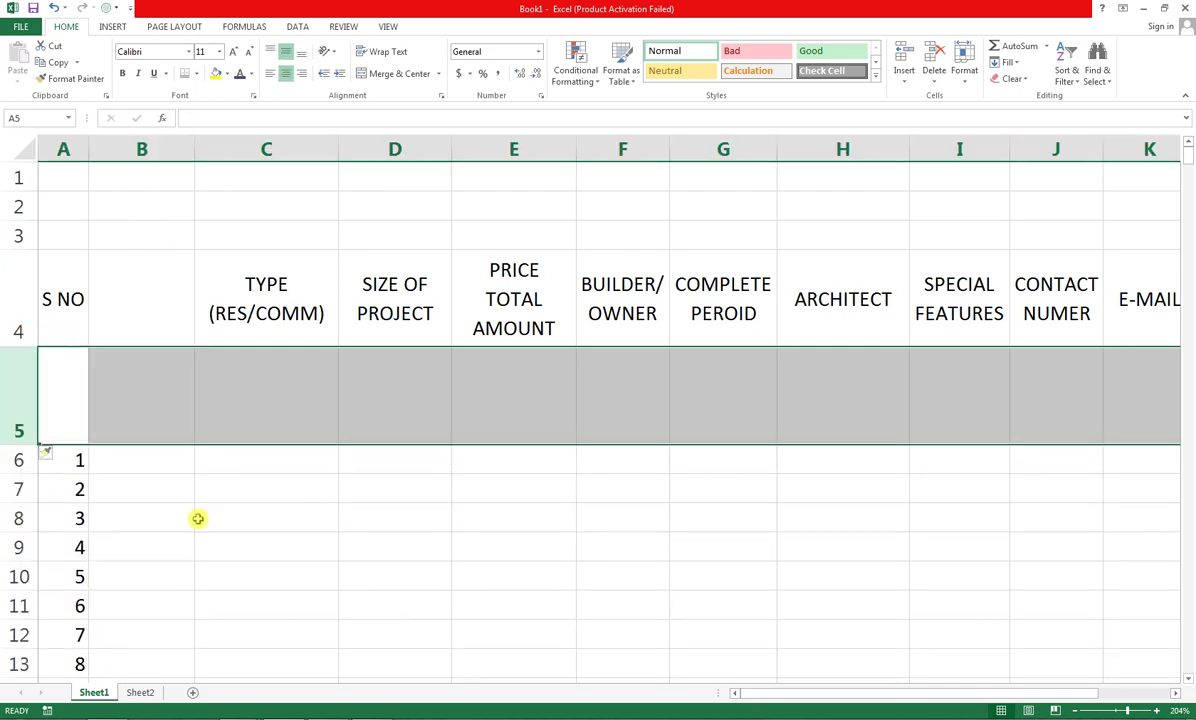
key("ctrl+z")
Retry the insert with Ctrl+Shift+Plus on column B and row 5, undo the row, and select B4
left_click(141, 148)
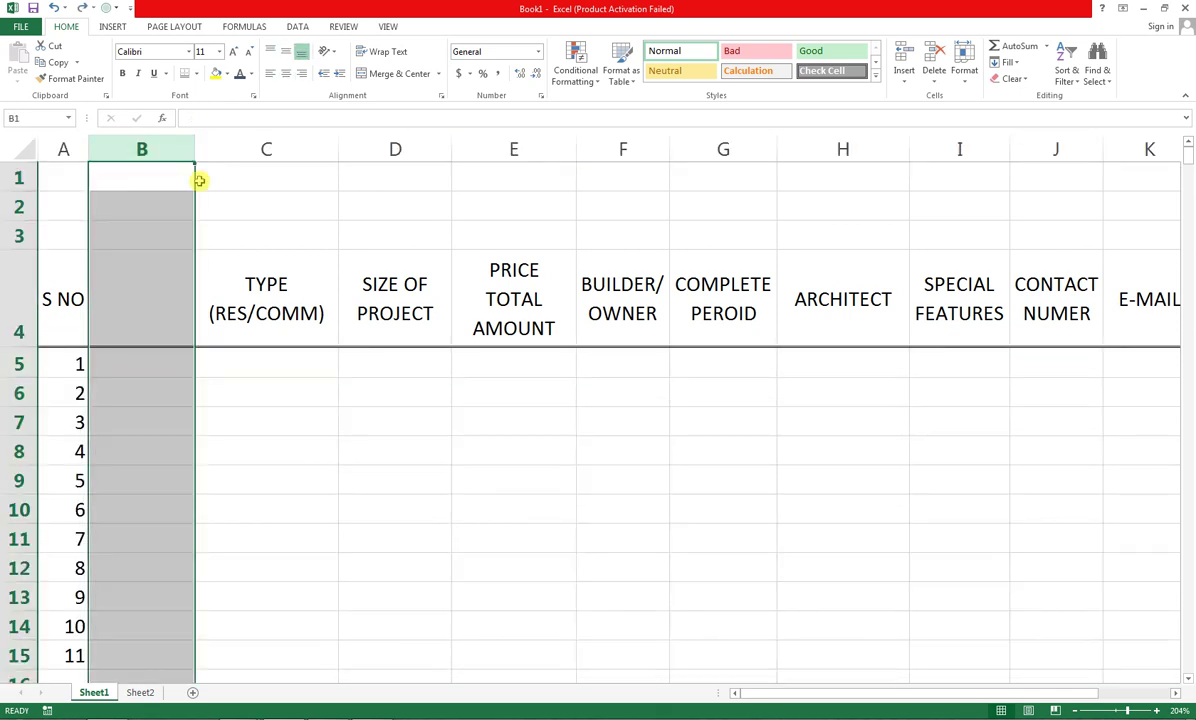
key("ctrl+shift+plus")
left_click(11, 366)
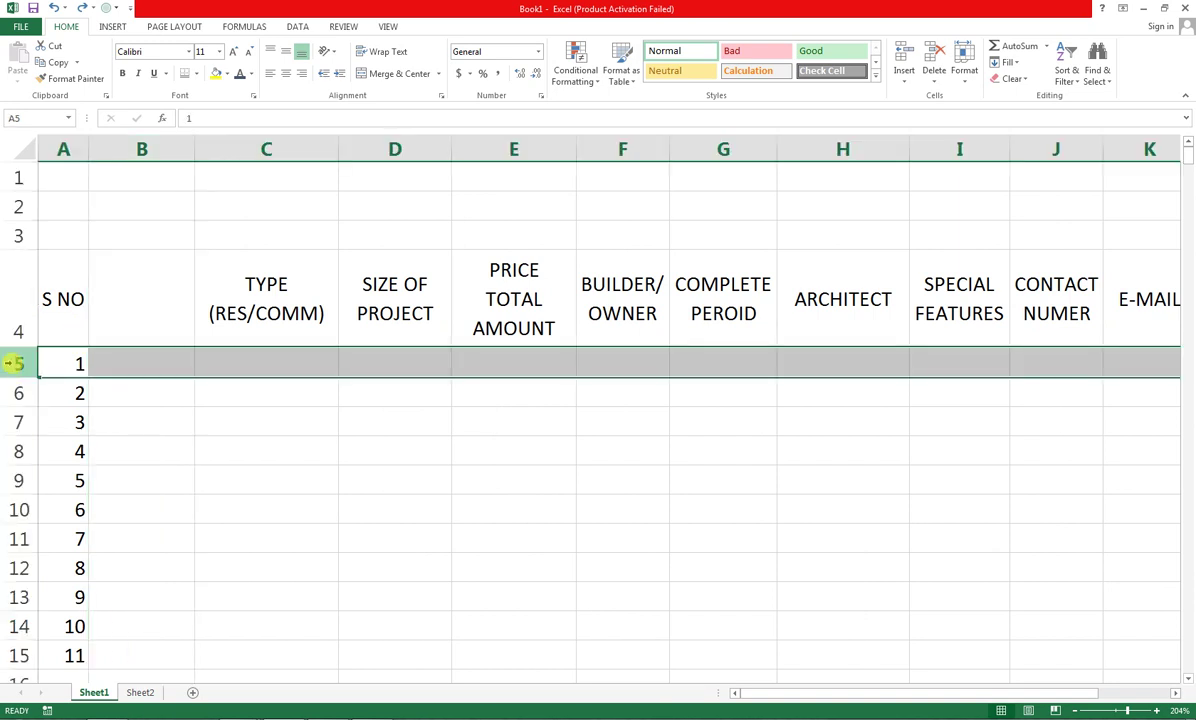
key("ctrl+shift+plus")
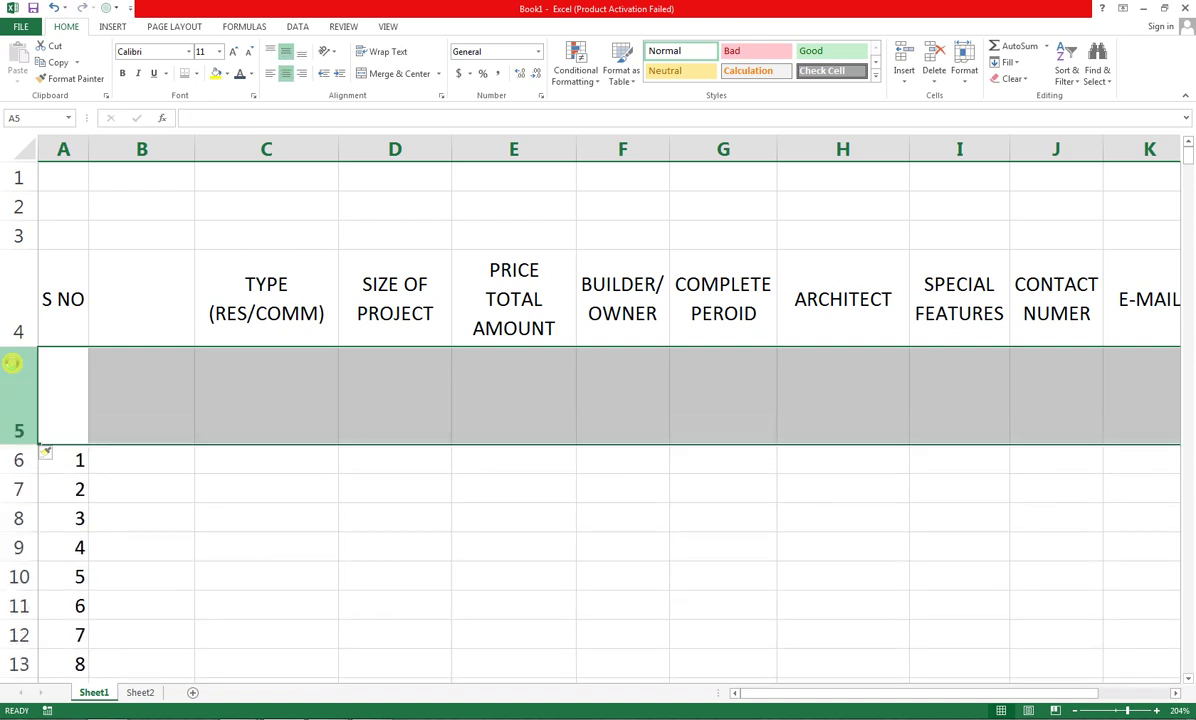
key("ctrl+z")
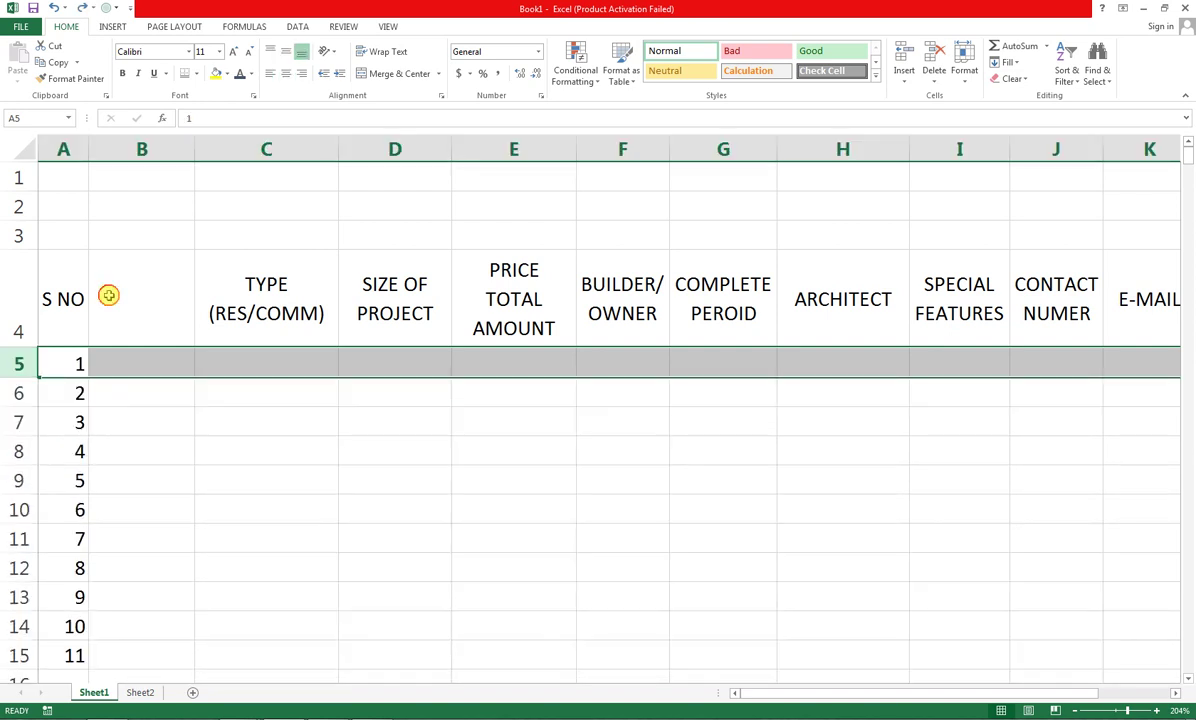
left_click(109, 295)
Enter the heading PROJECT NAME in B4 and autofit column B to it
type("P")
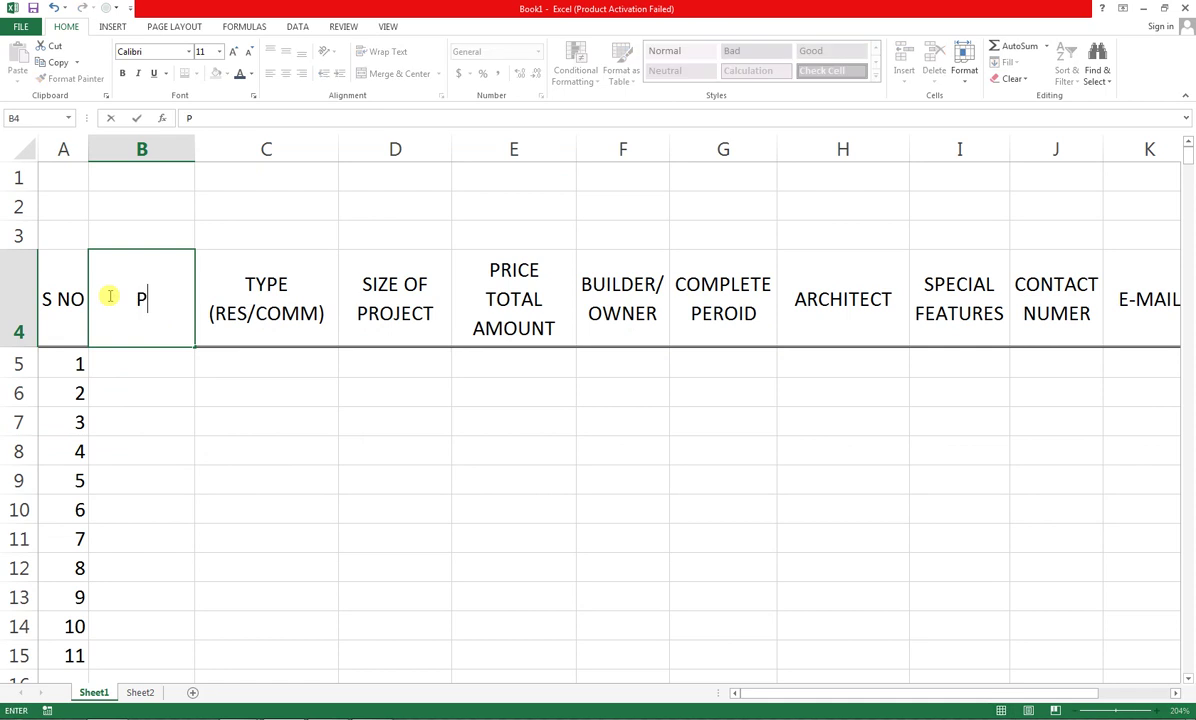
type("ROJECT NAME")
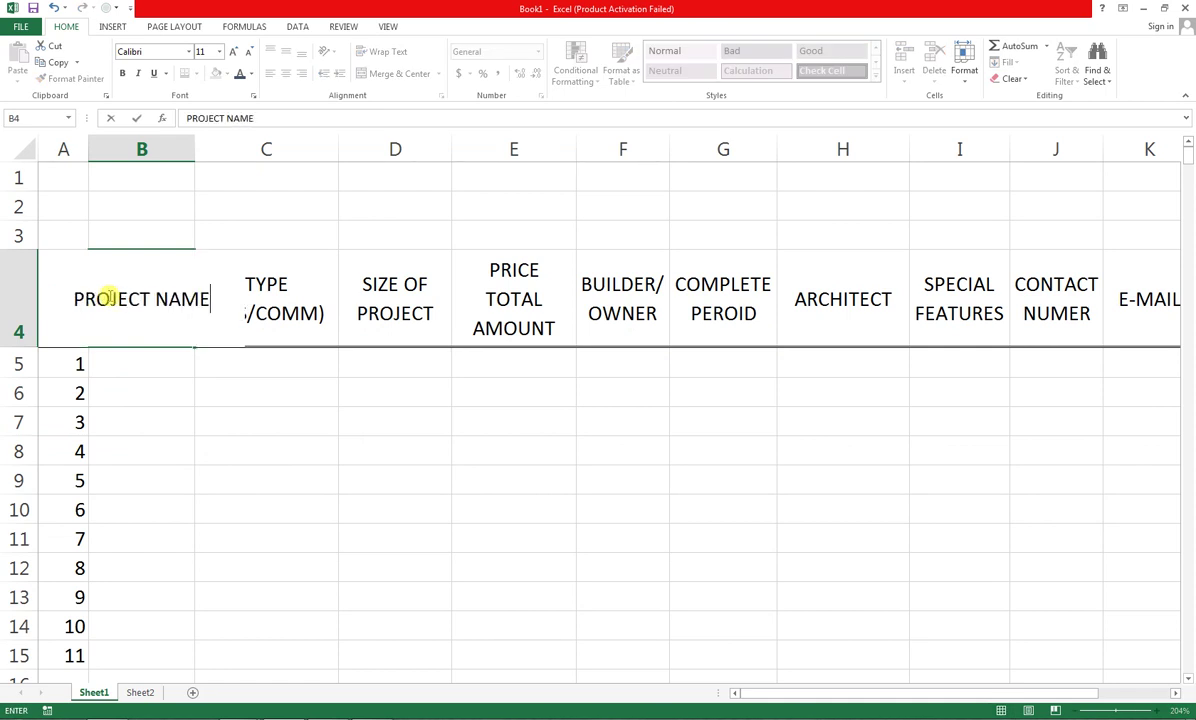
key("Return")
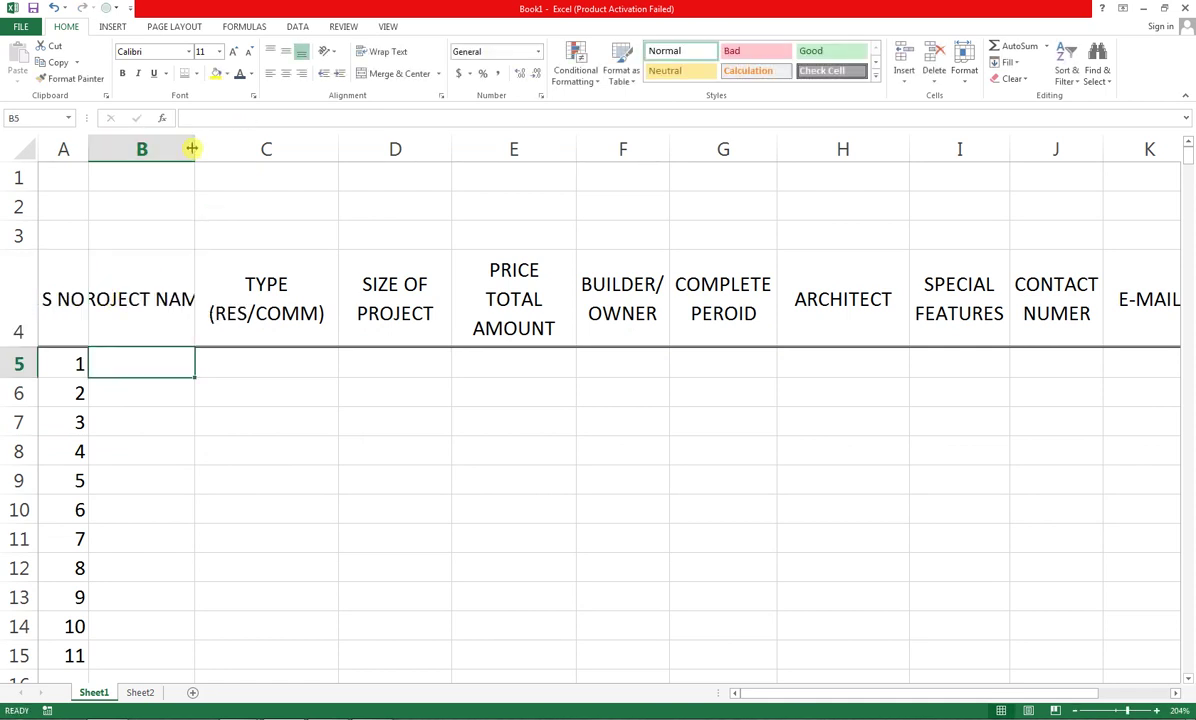
double_click(194, 150)
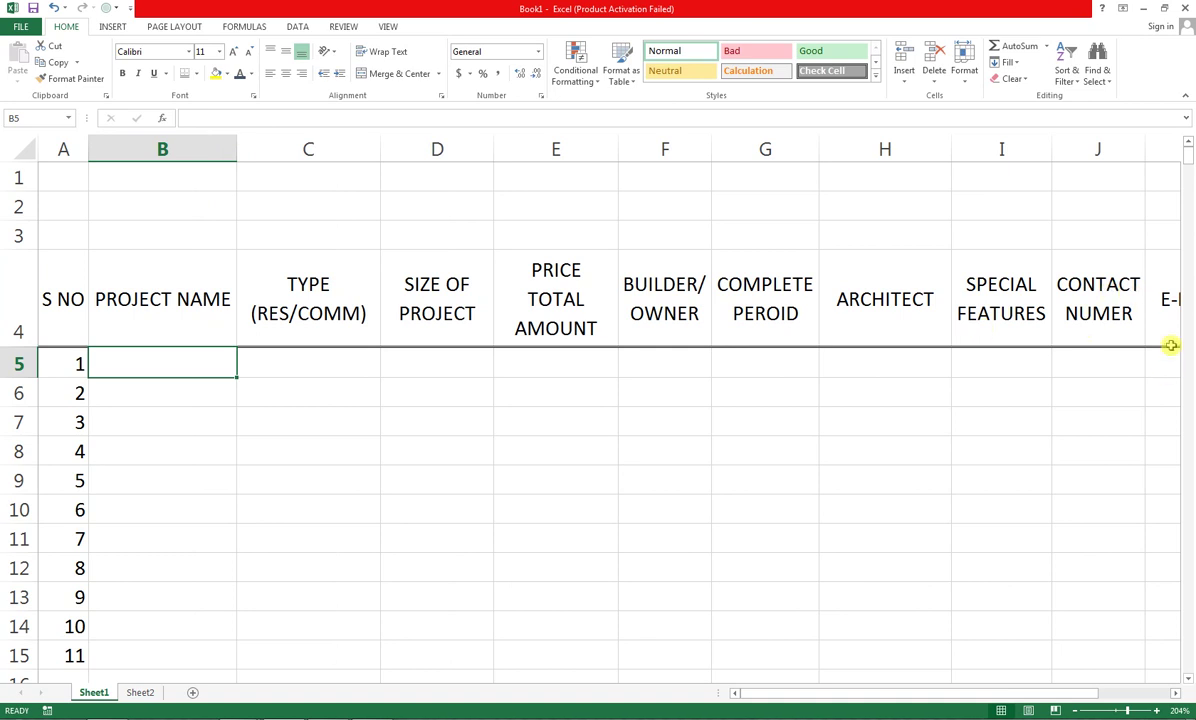
Select the table A4:L15 and zoom the sheet to fit the selection
left_click_drag(1171, 351, 1187, 328)
left_click_drag(922, 323, 55, 655)
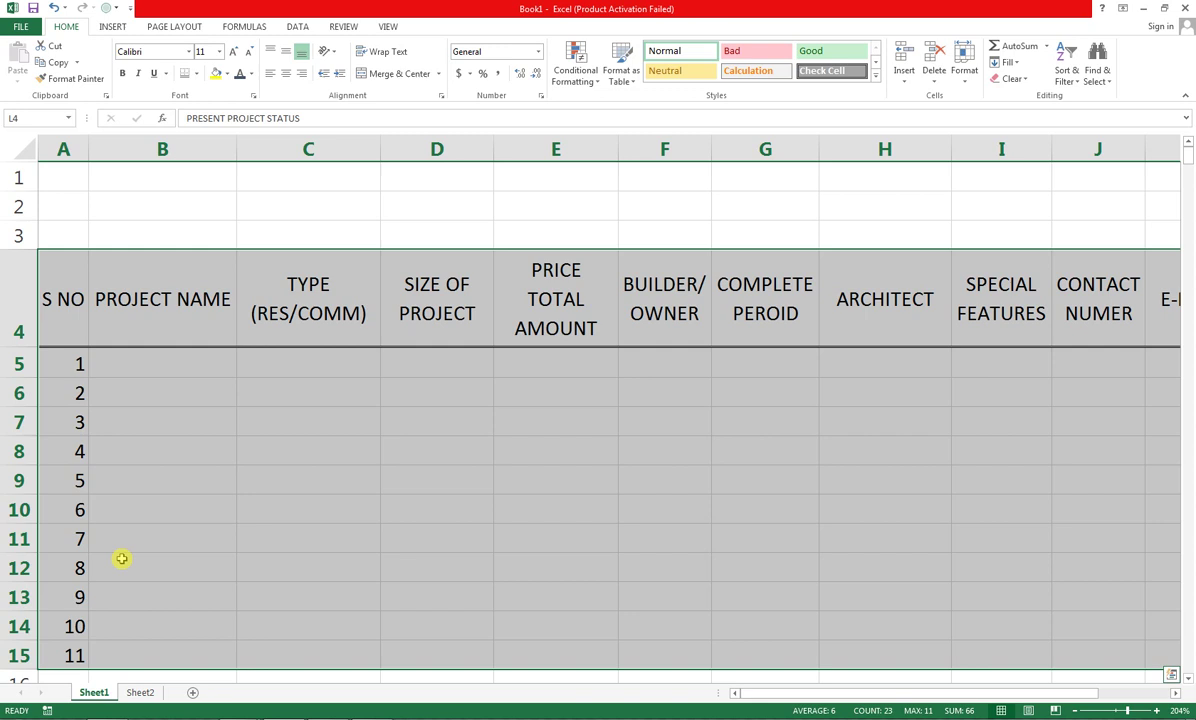
left_click(388, 27)
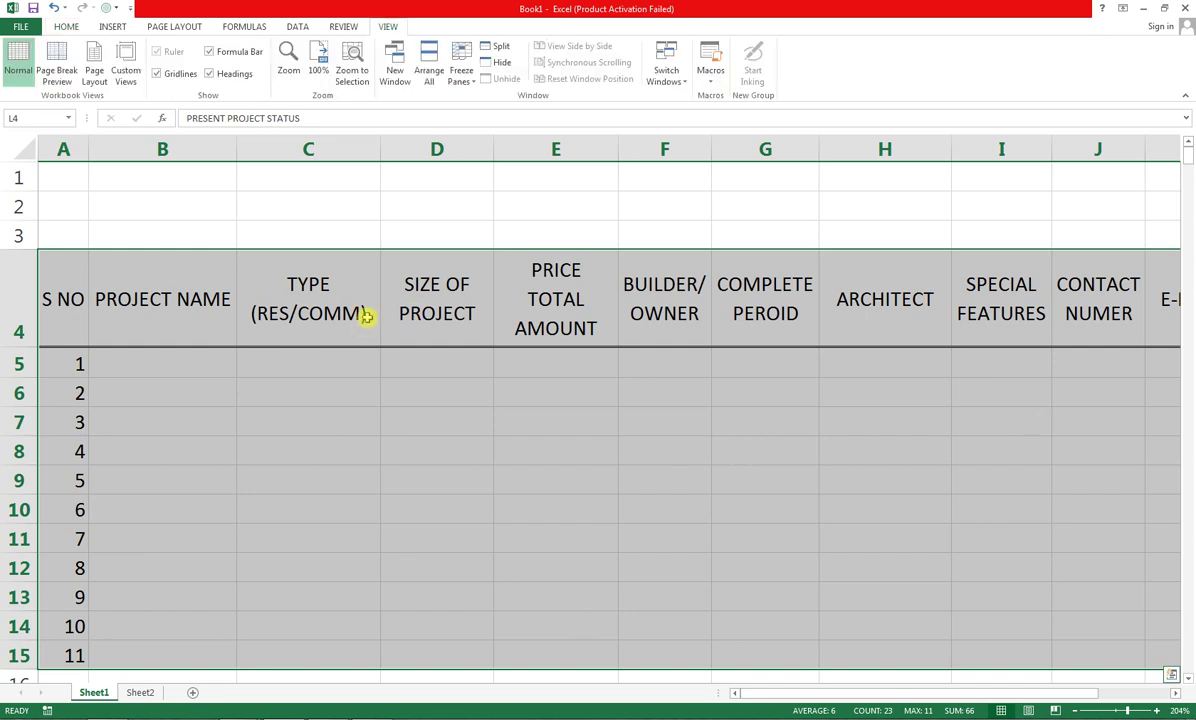
left_click(352, 70)
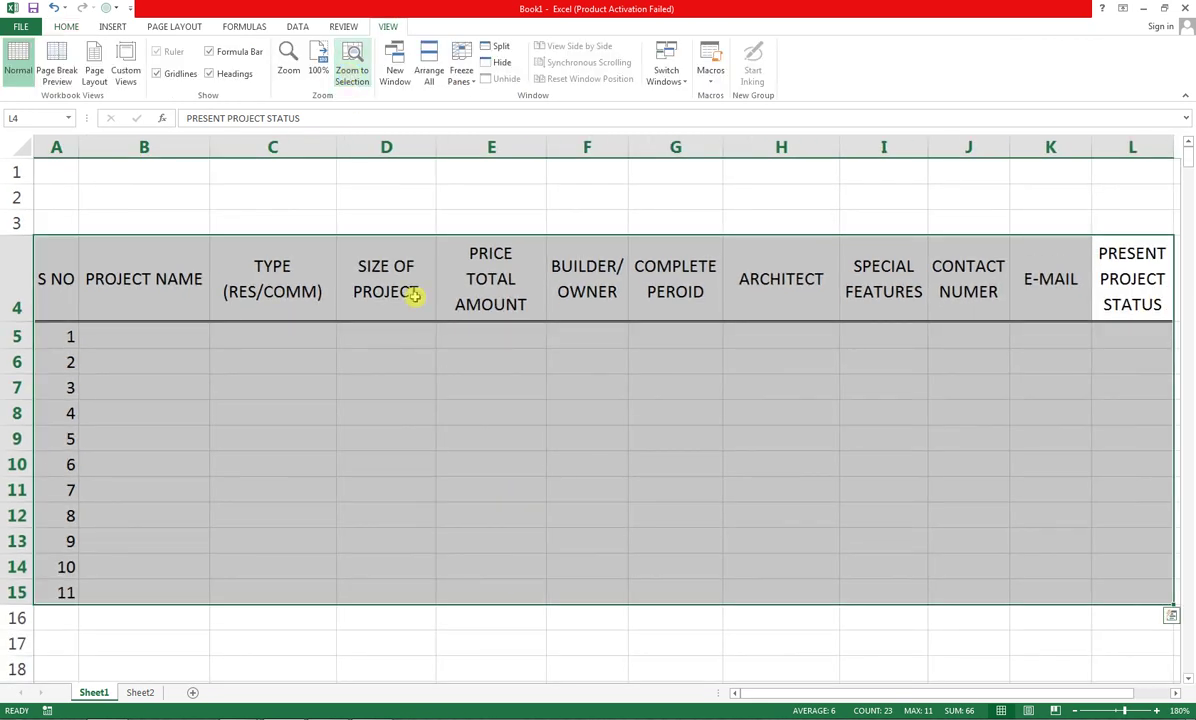
left_click(386, 438)
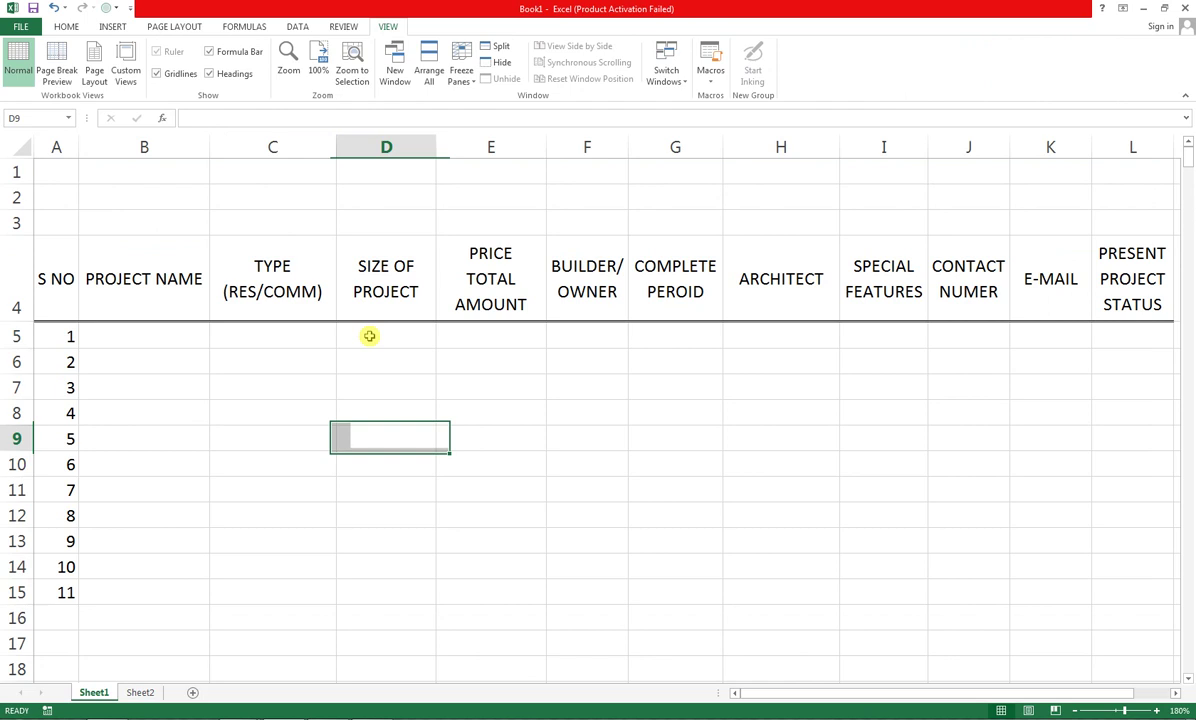
left_click(66, 27)
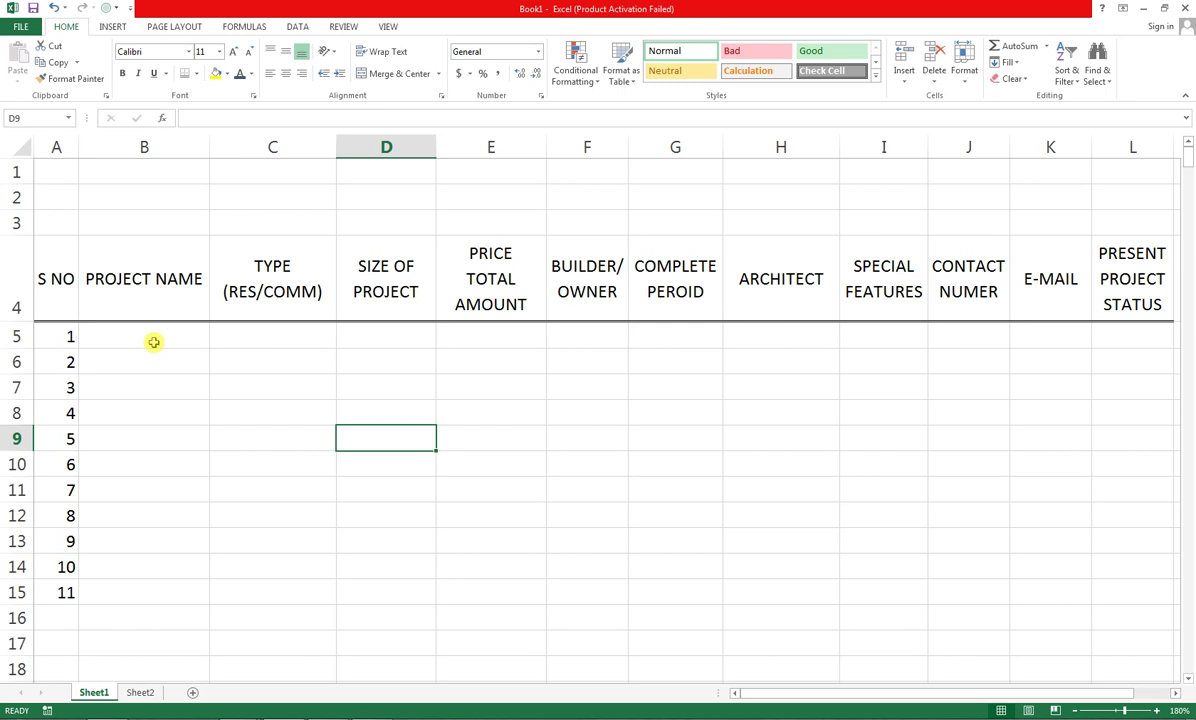
Enter project names ASF ARABIAN VISTA in B5 and NORTH CORNER in B6
key("Left")
key("Left")
key("Left")
key("Up")
key("Up")
key("Up")
key("Up")
key("Right")
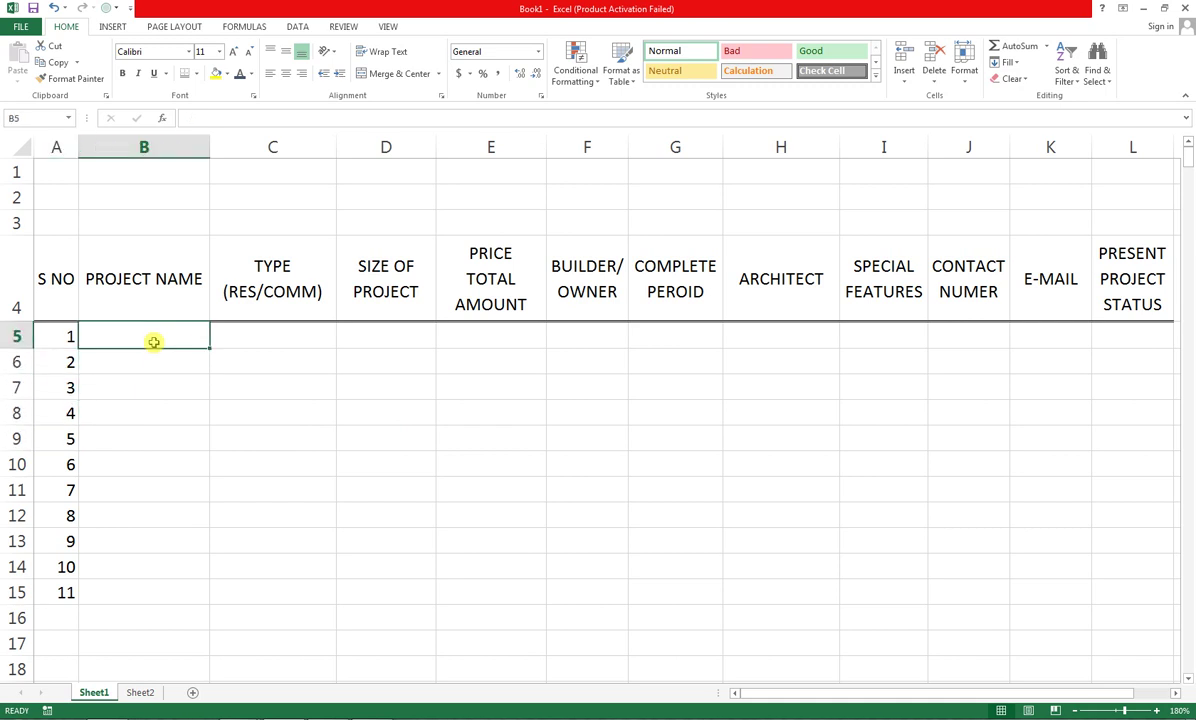
type("ASF")
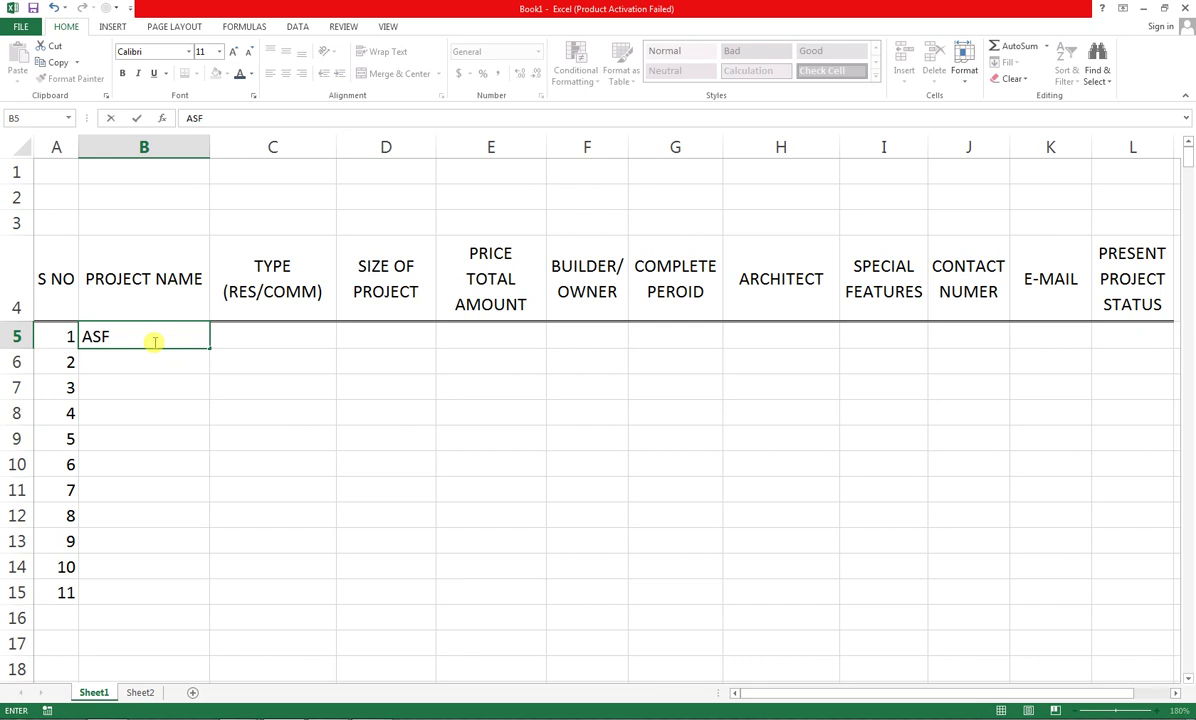
type(" ARABIAN ")
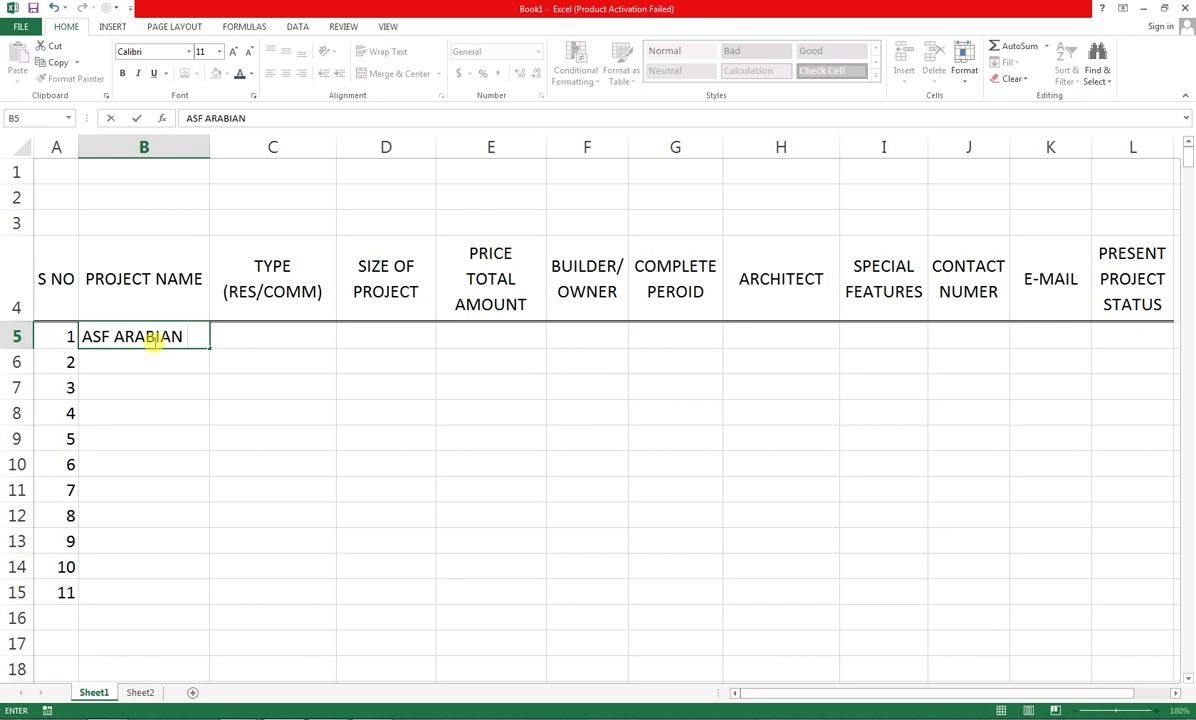
type("VUSTA")
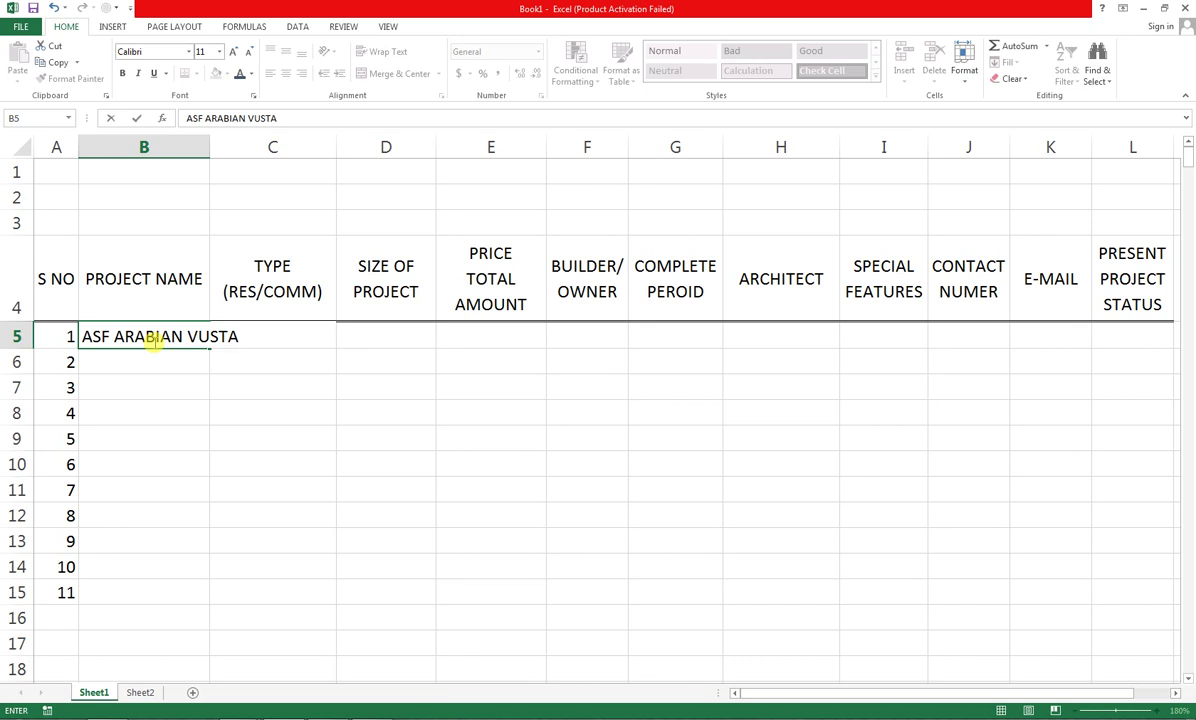
key("BackSpace")
key("BackSpace")
key("BackSpace")
key("BackSpace")
type("ISTA")
key("Return")
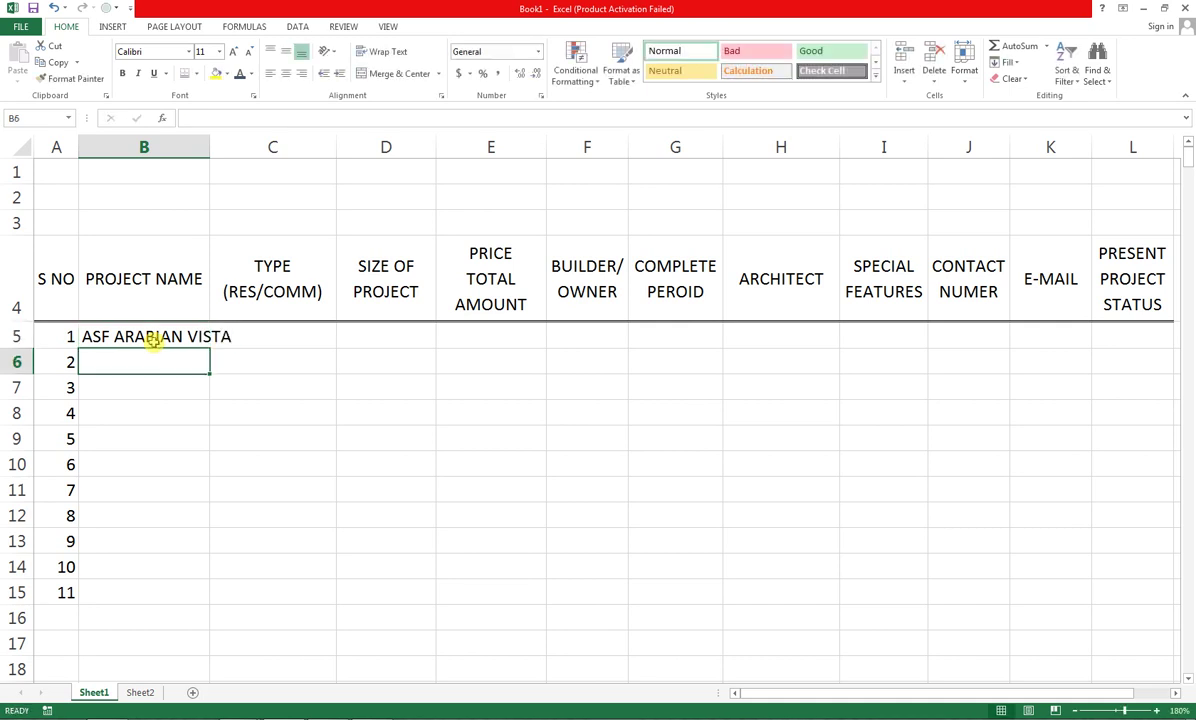
type("NOR")
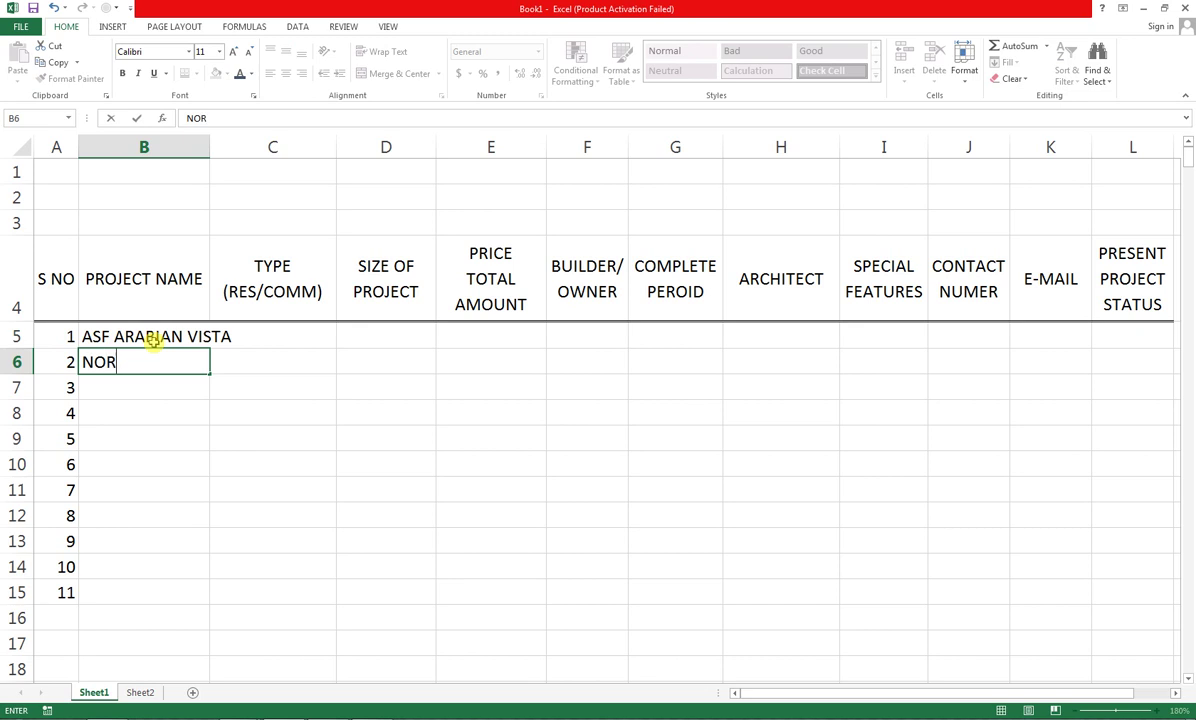
type("TH CORNER")
key("Return")
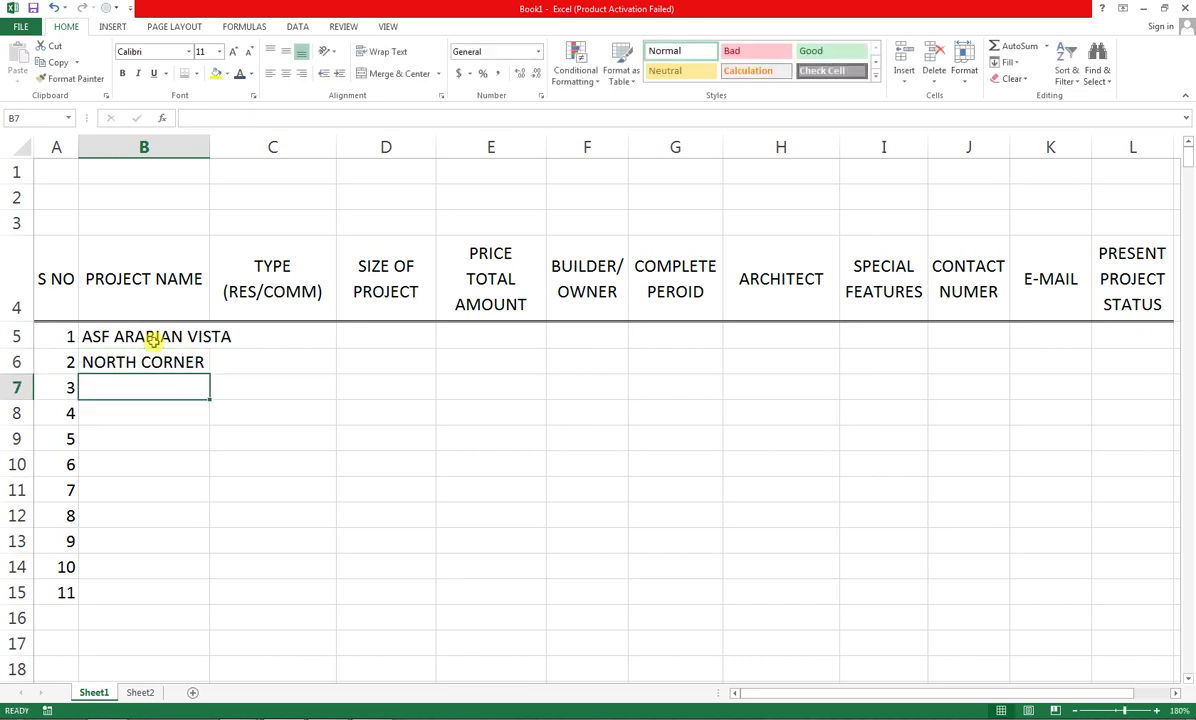
Enter RESEDENTIAL 3,4,5 ROOMS as the first project's type in C5
key("Up")
key("Up")
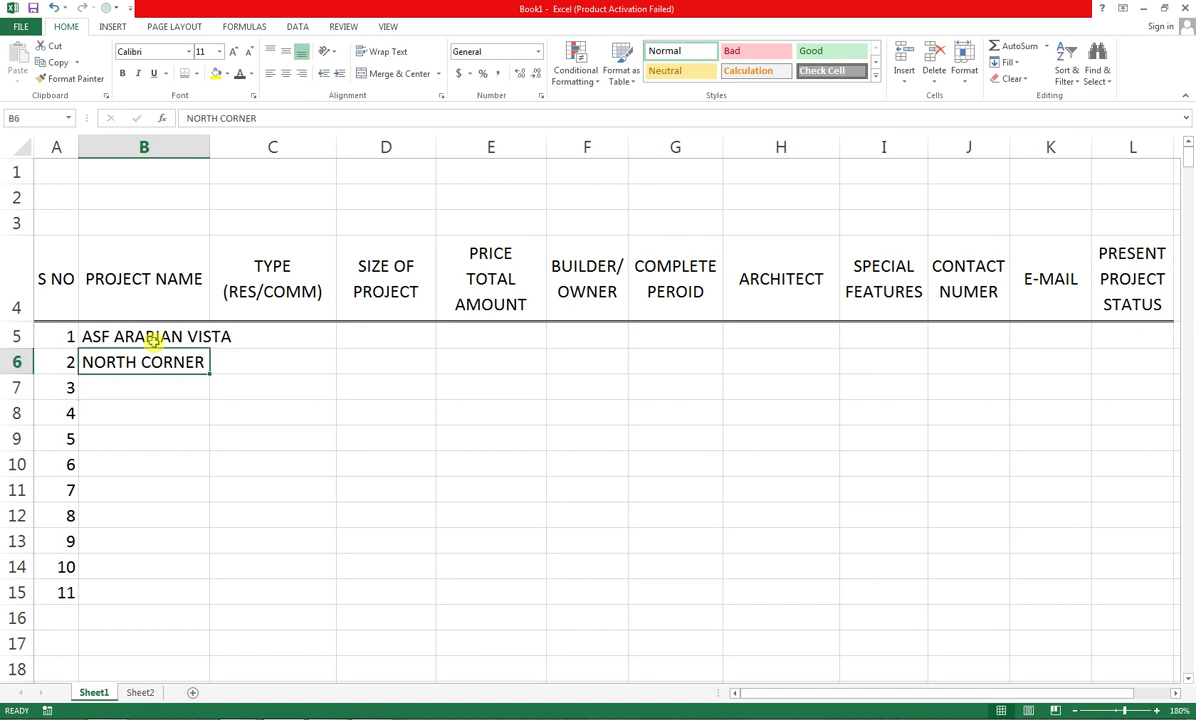
key("Right")
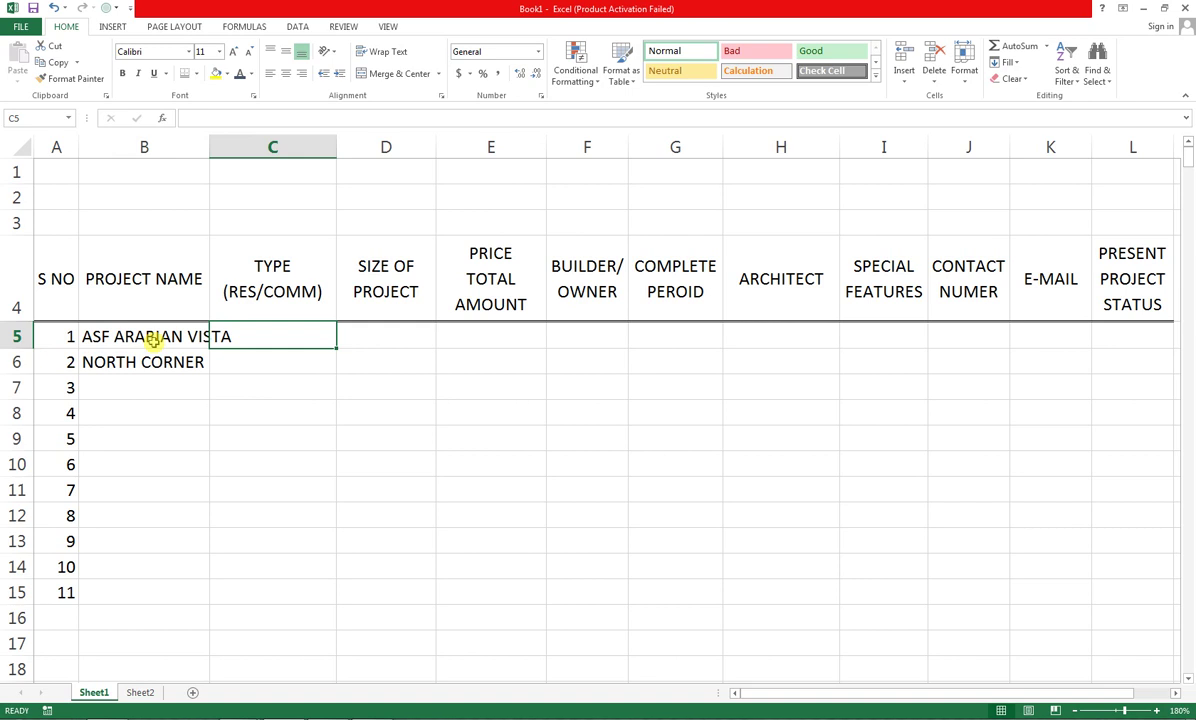
type("RESE")
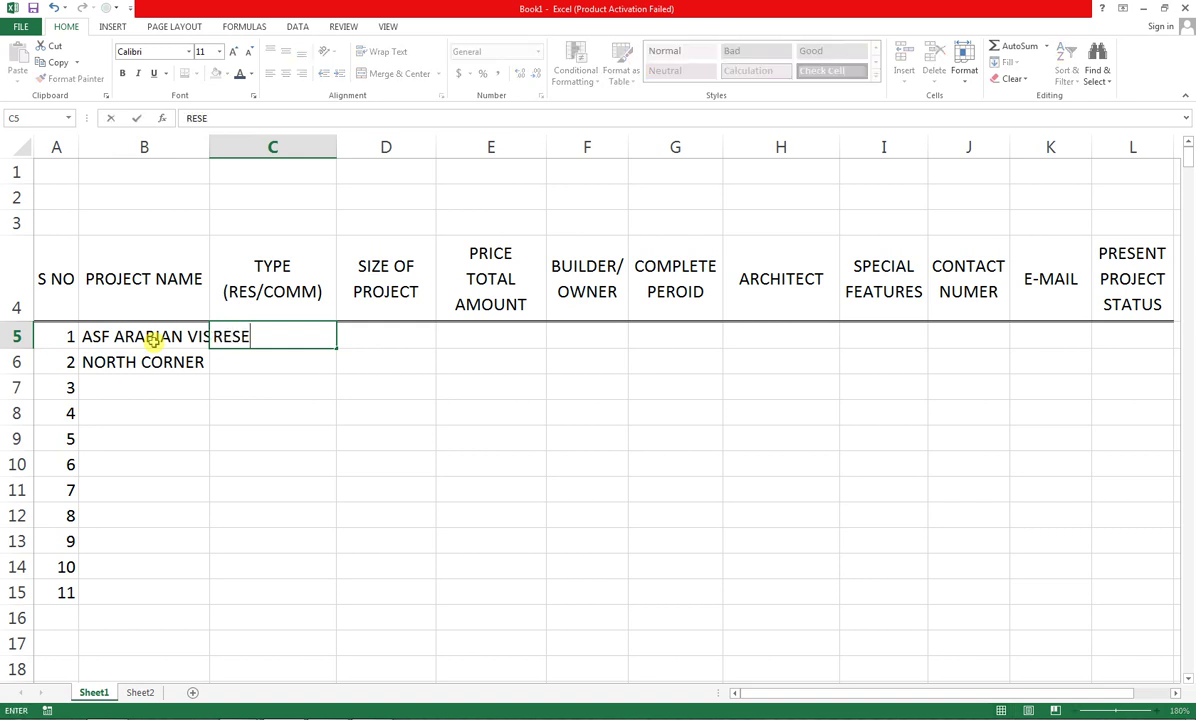
type("S")
key("BackSpace")
type("DENTIA")
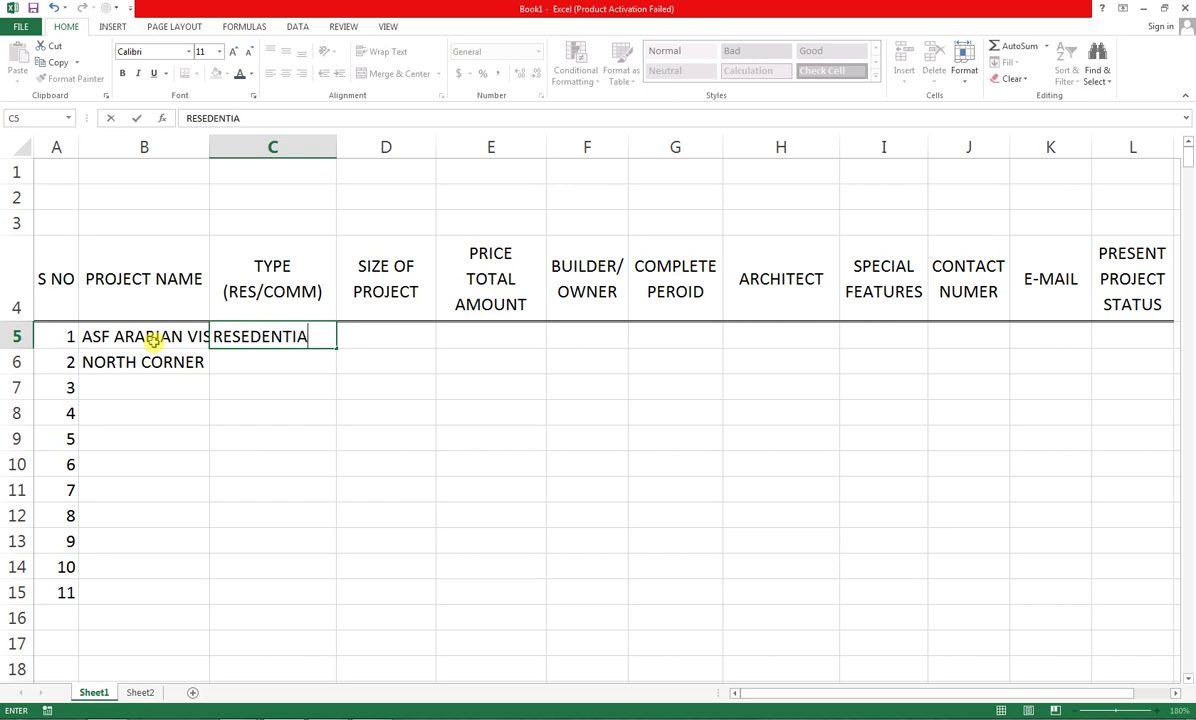
type("L 3,4,5")
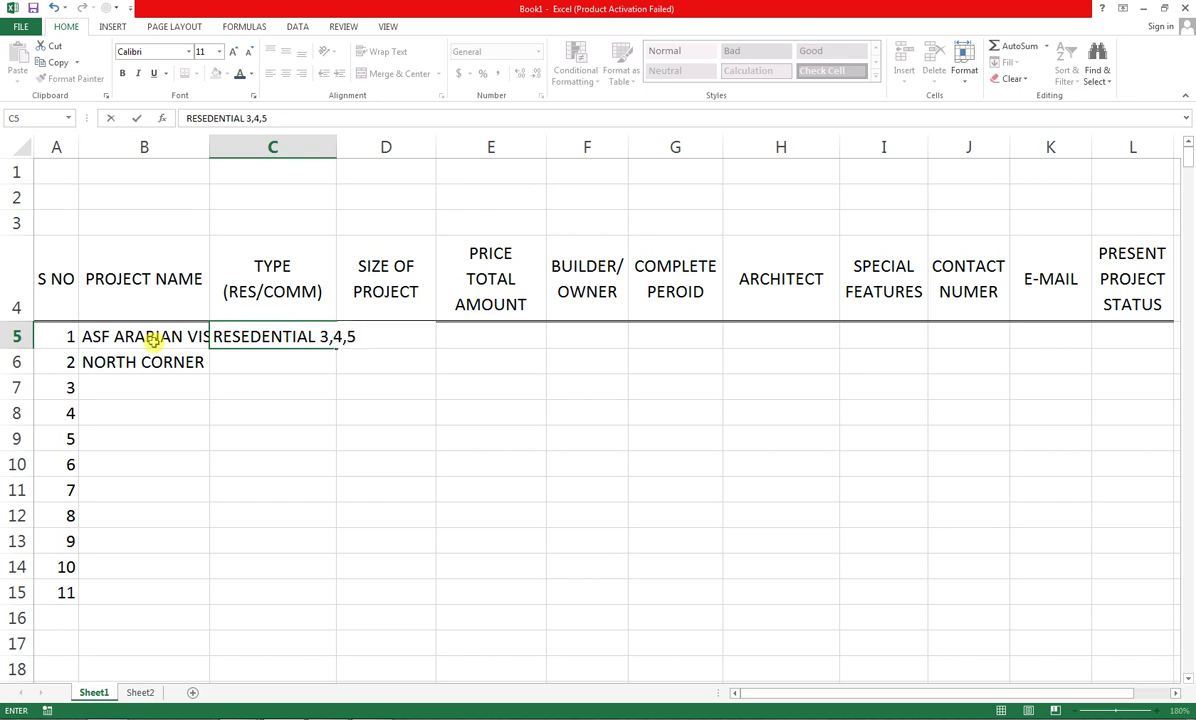
type(" ROOMS")
key("Tab")
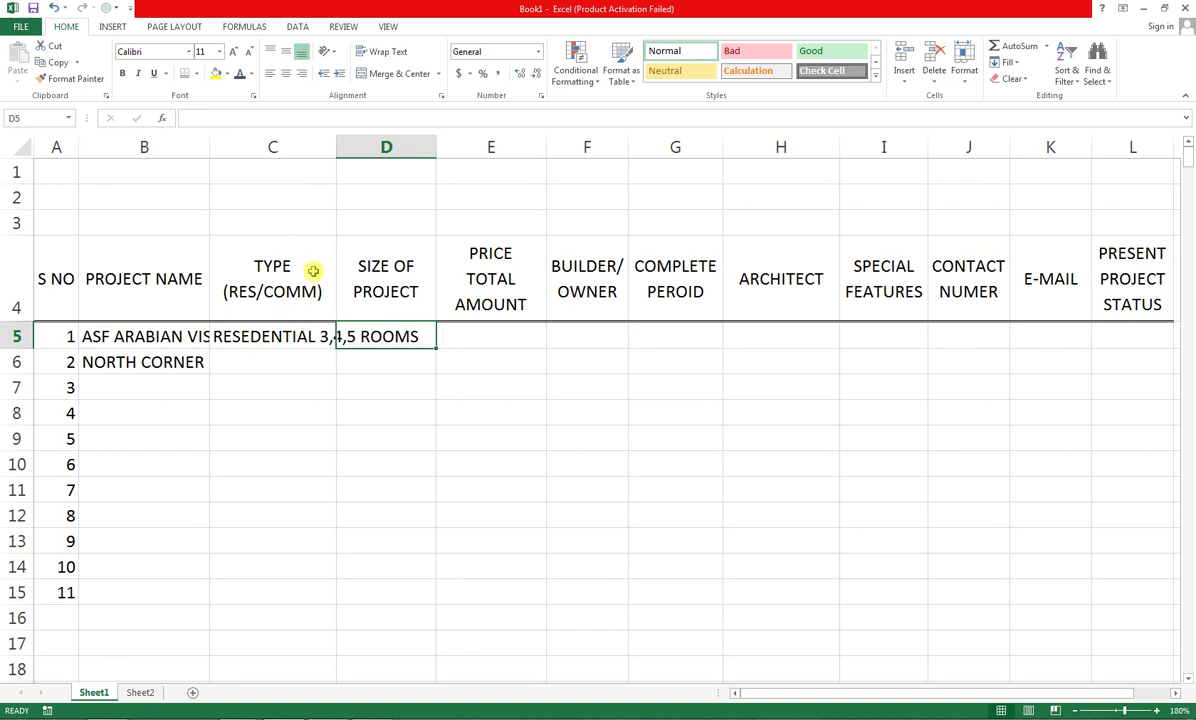
Autofit columns C and B, then enter NA in D5 and center it
double_click(336, 147)
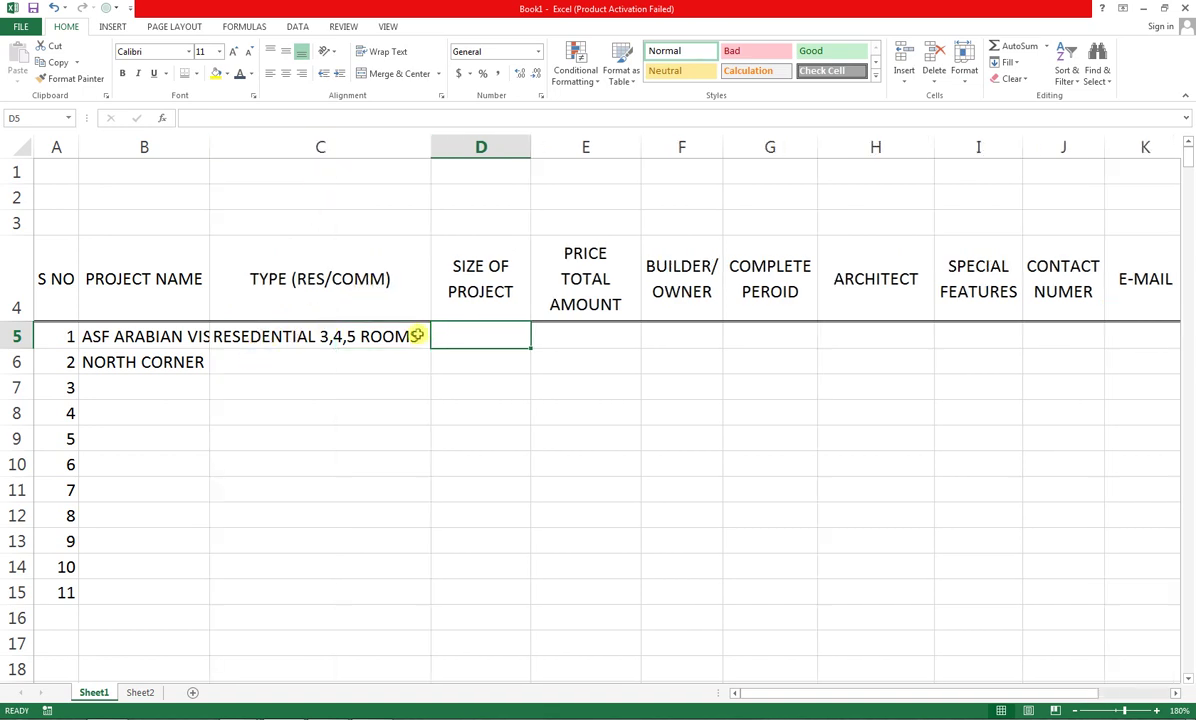
left_click(192, 336)
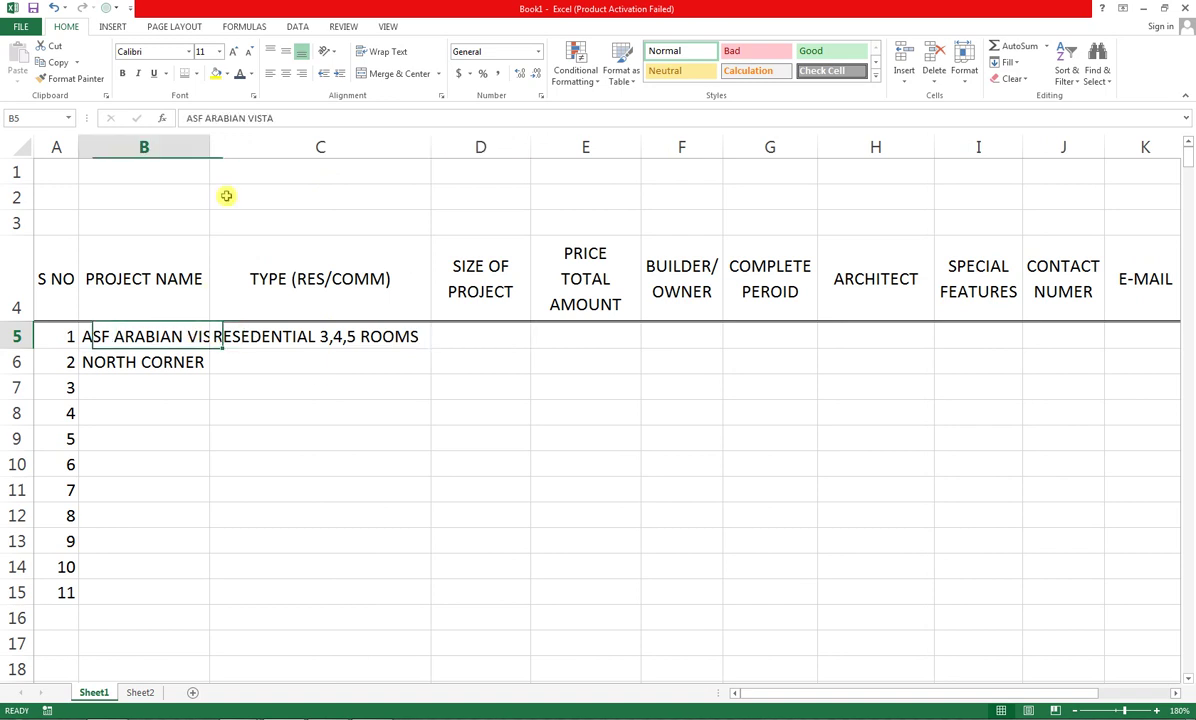
double_click(210, 147)
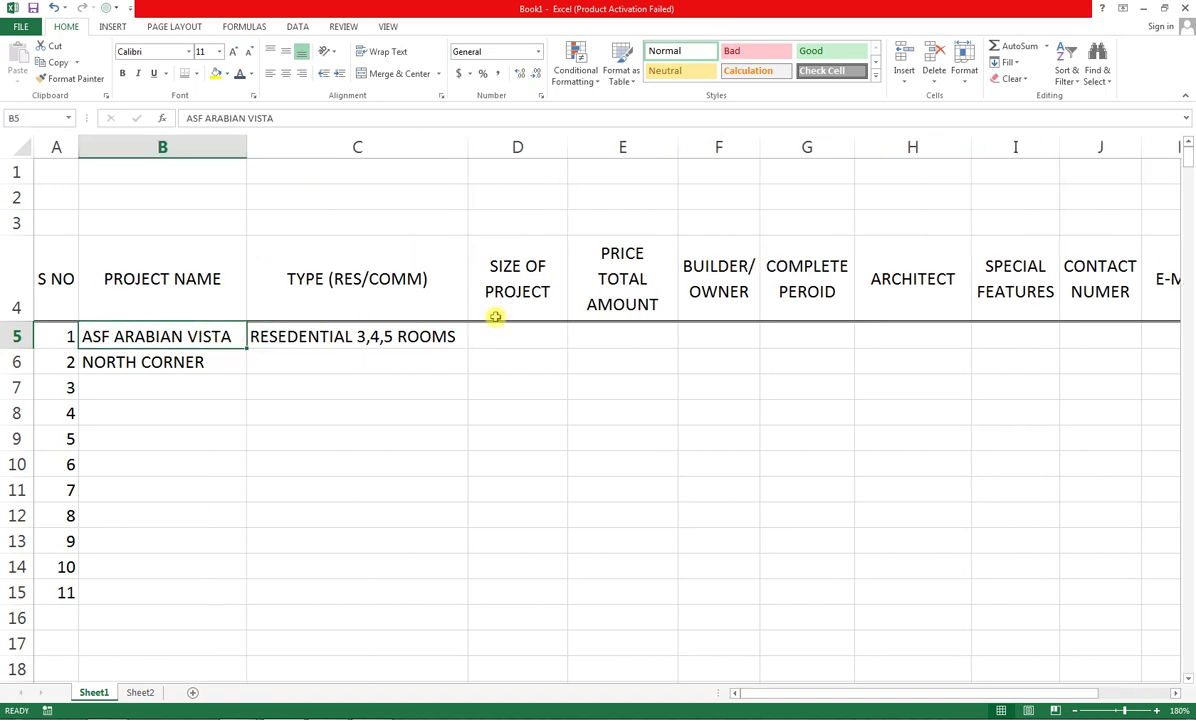
left_click(542, 340)
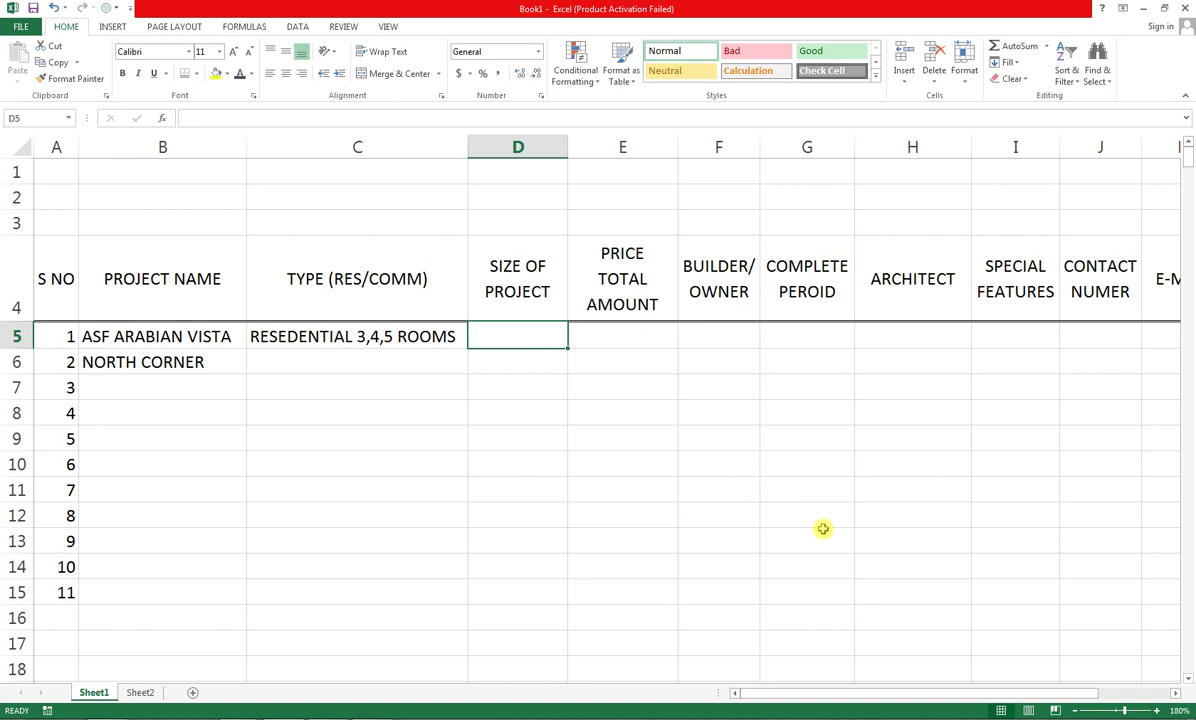
type("NA")
key("Tab")
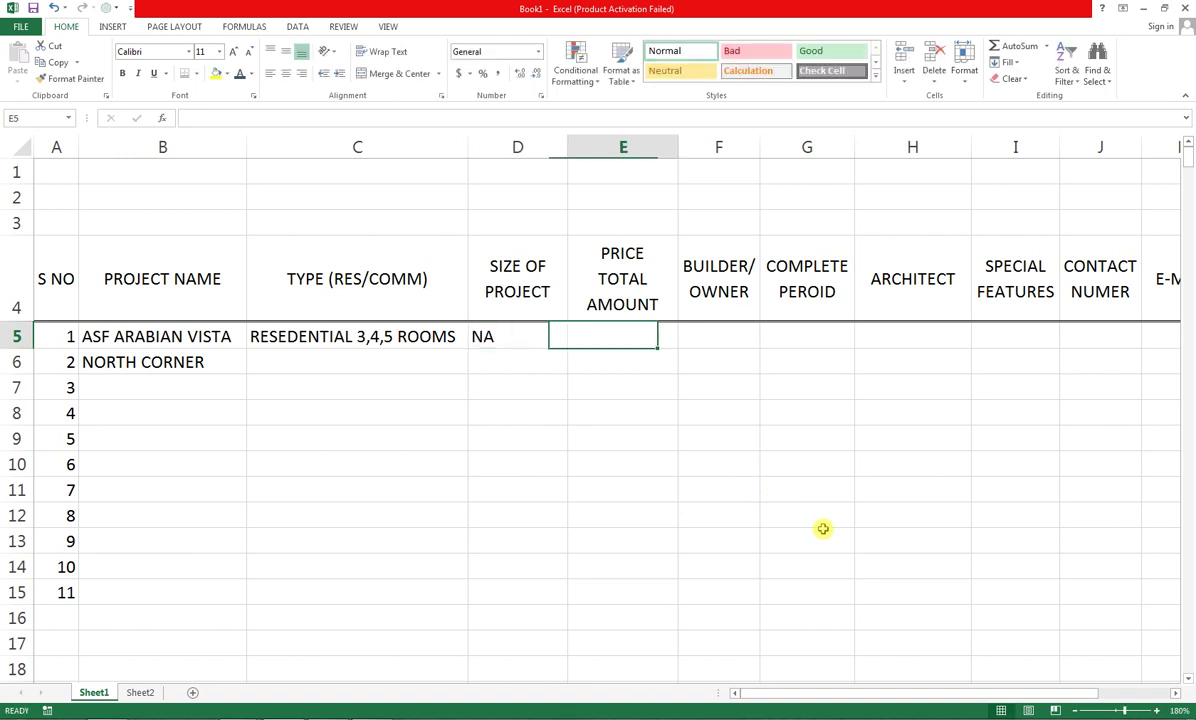
key("Left")
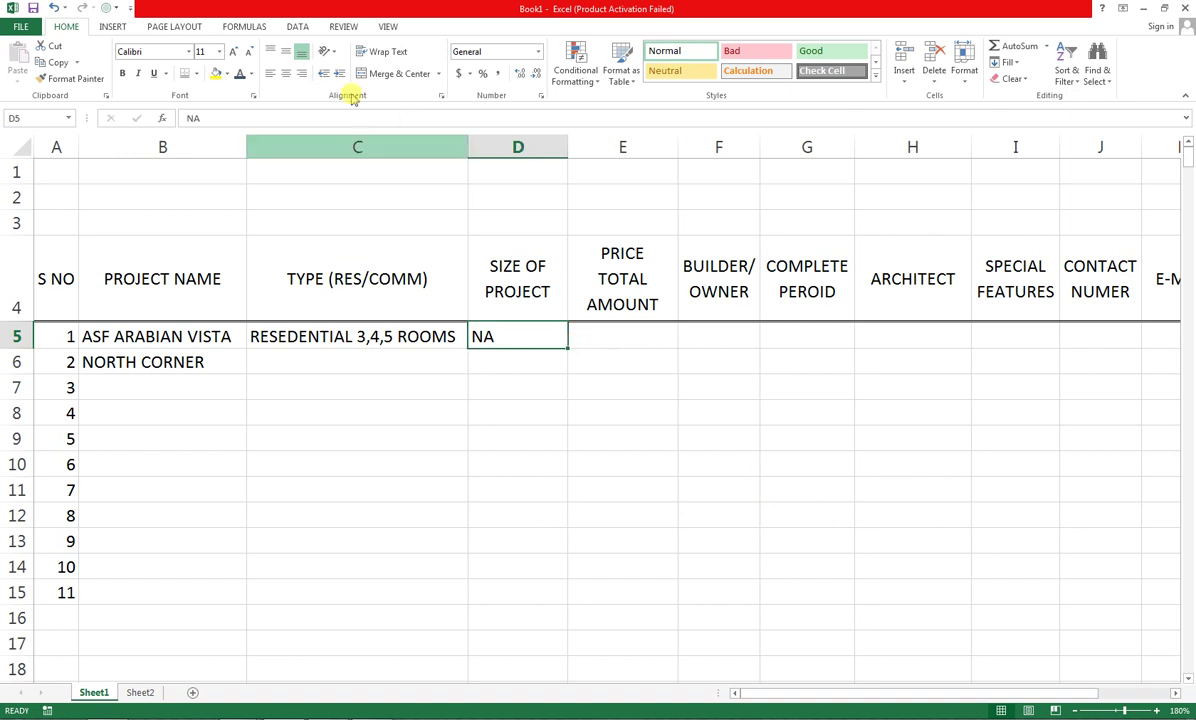
left_click(285, 74)
Enter the price 50 LAC in E5
key("Right")
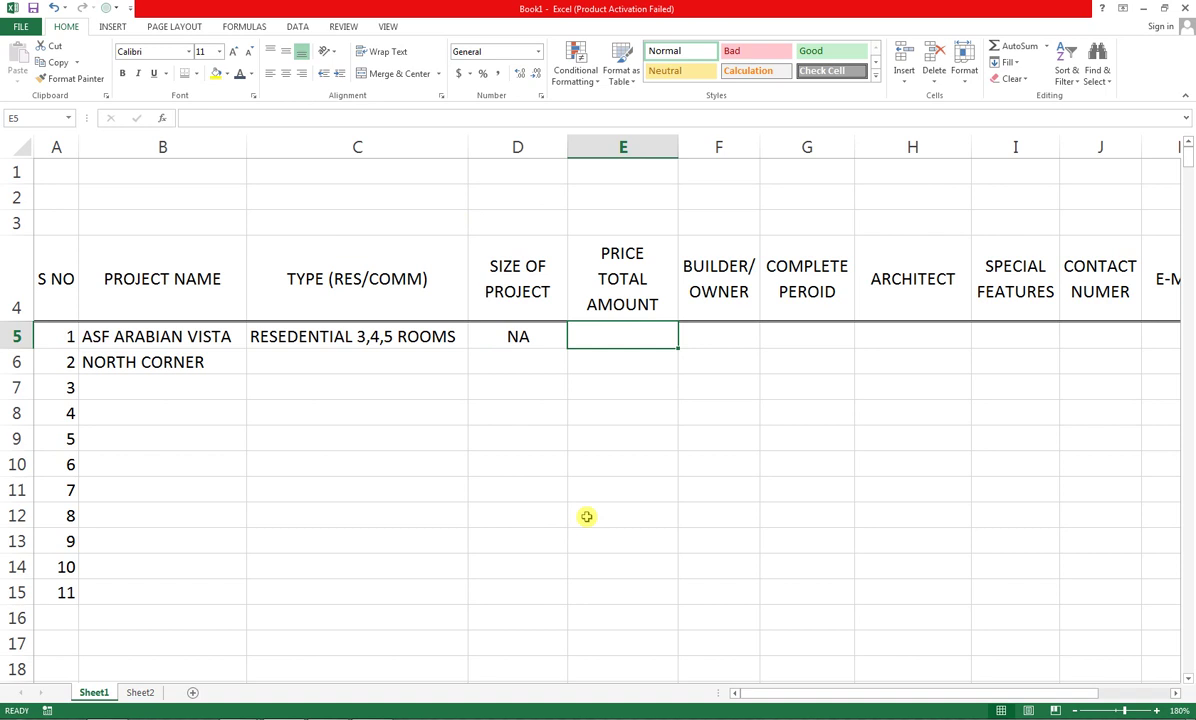
type("50 LA")
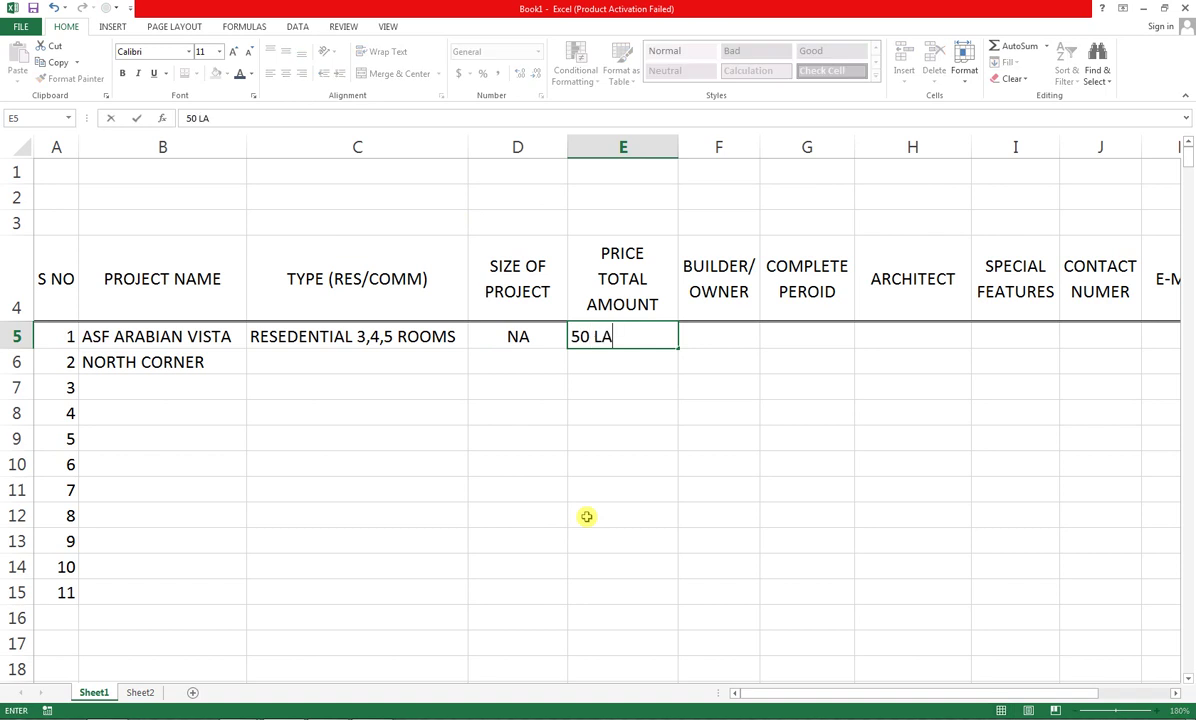
type("K")
key("BackSpace")
key("BackSpace")
type("C")
key("BackSpace")
type("AC")
key("Tab")
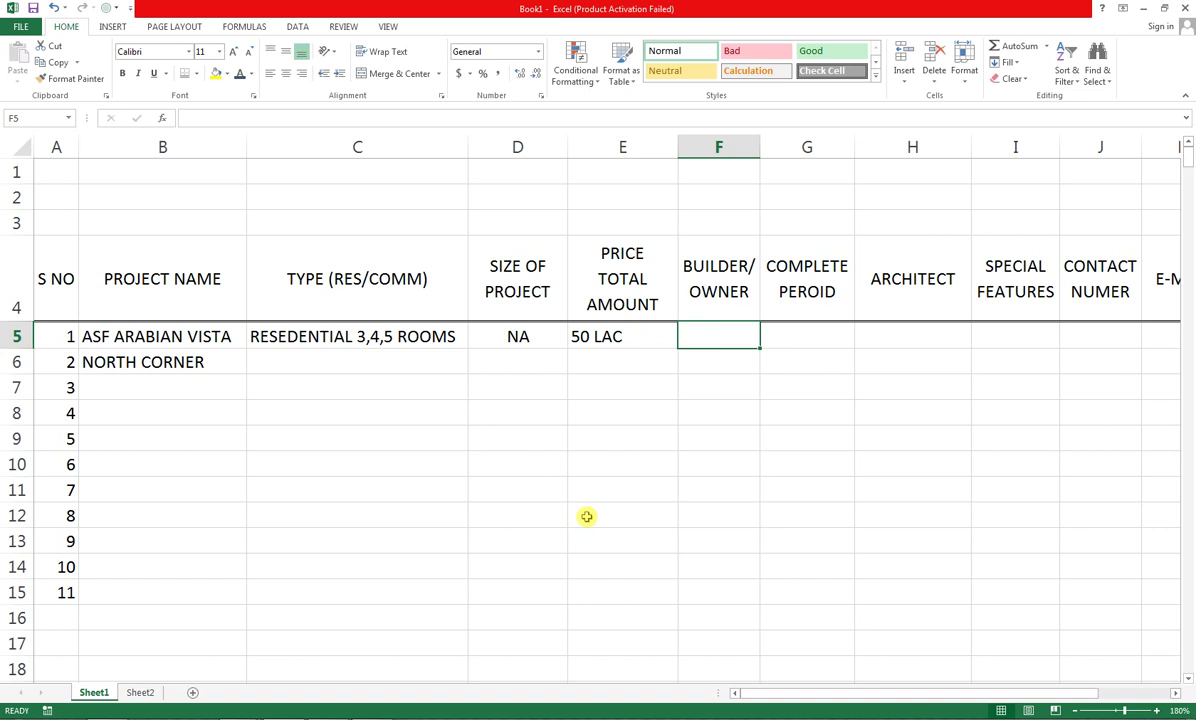
Enter builder ASF FOUNDATION in F5 and autofit column F to it
type("nj")
key("BackSpace")
key("BackSpace")
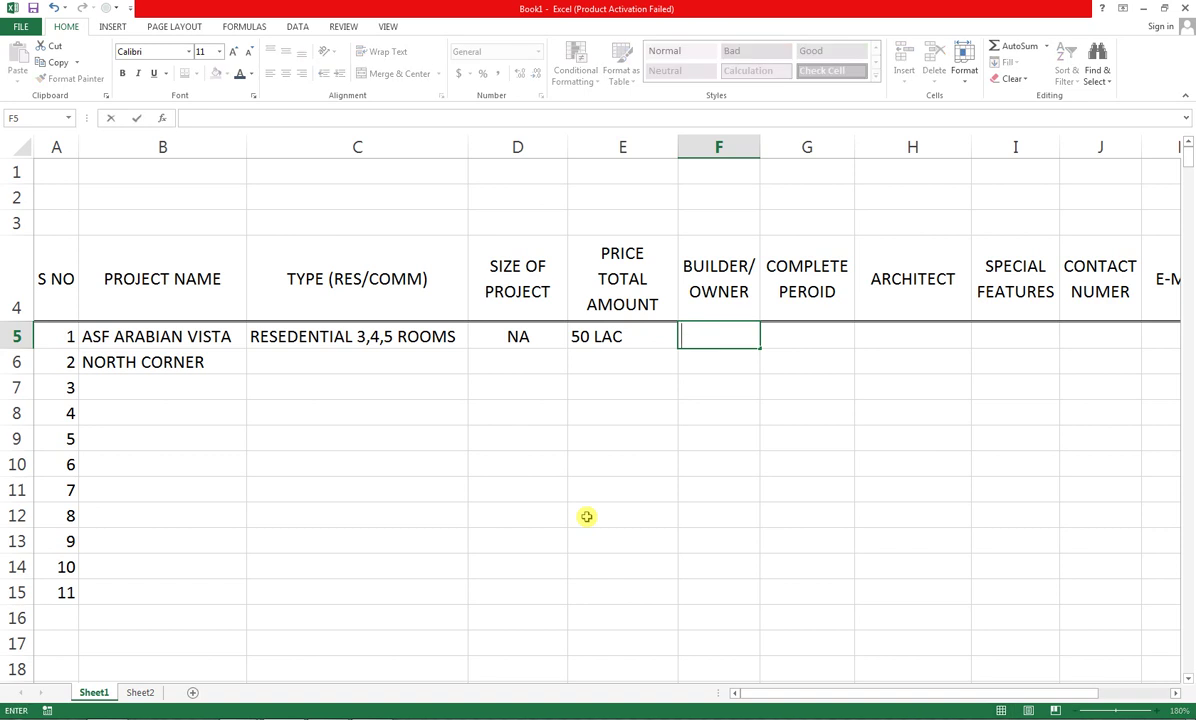
type("Ndjfk")
key("BackSpace")
key("BackSpace")
key("BackSpace")
key("BackSpace")
key("BackSpace")
key("Right")
key("Left")
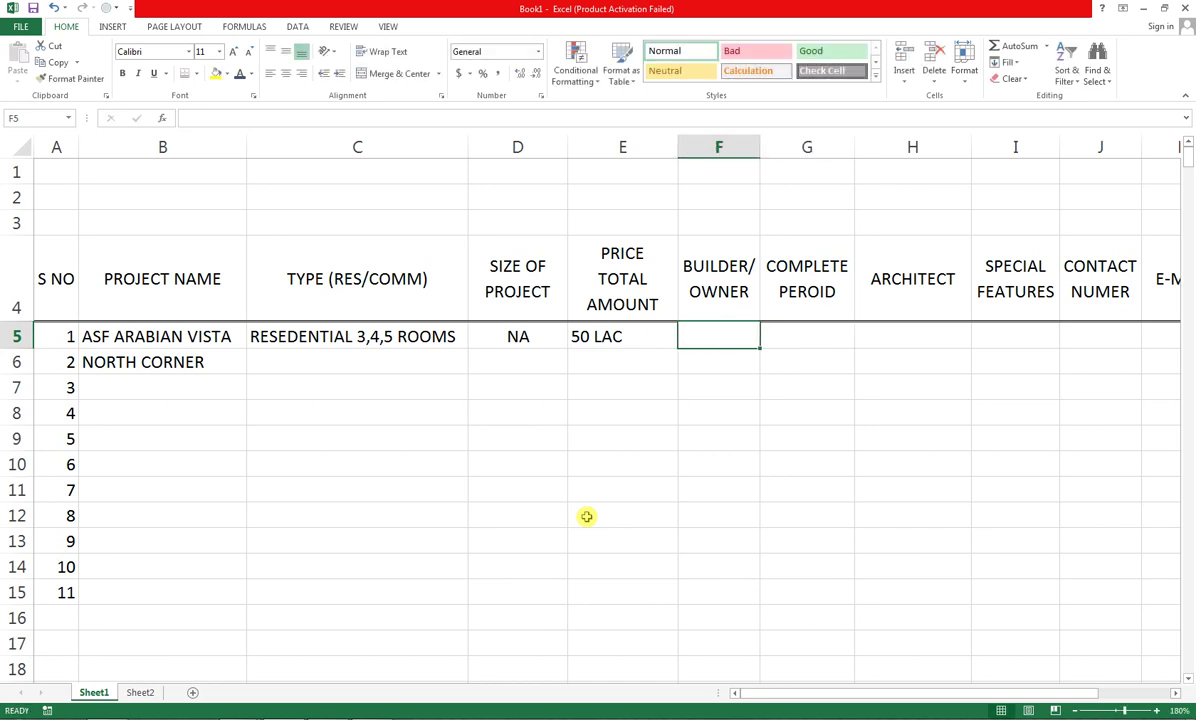
type("as")
key("BackSpace")
key("BackSpace")
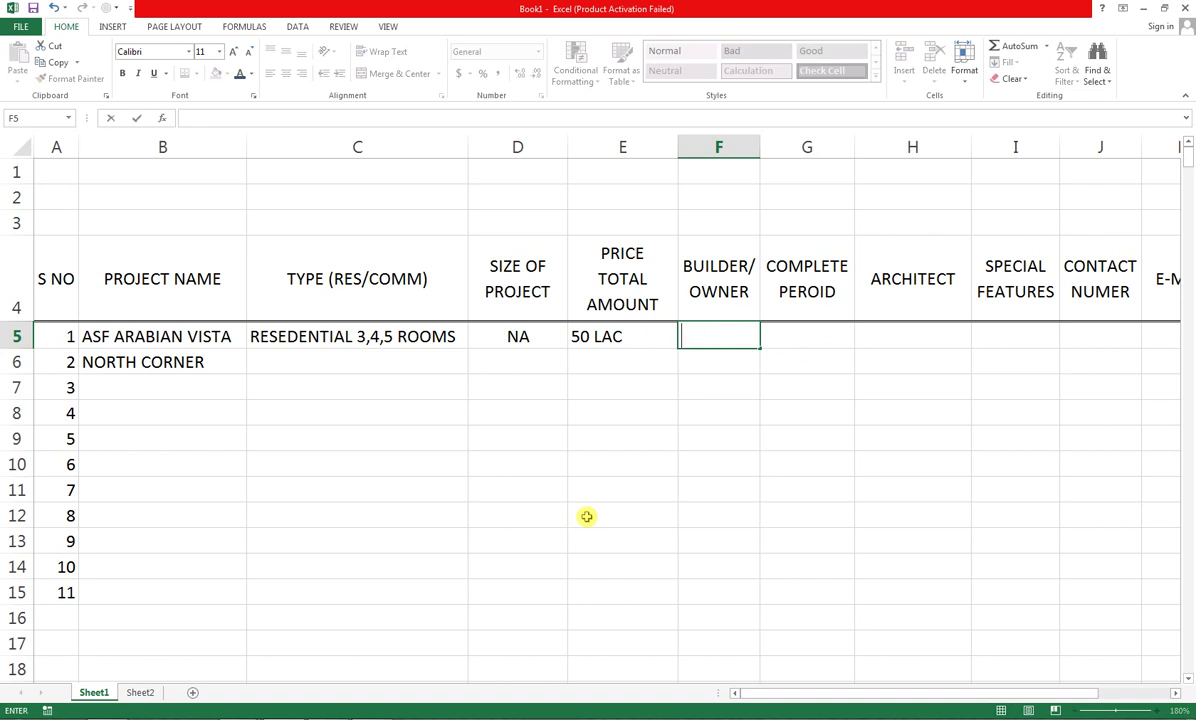
type("ASF FOUNDATION")
key("ctrl+Return")
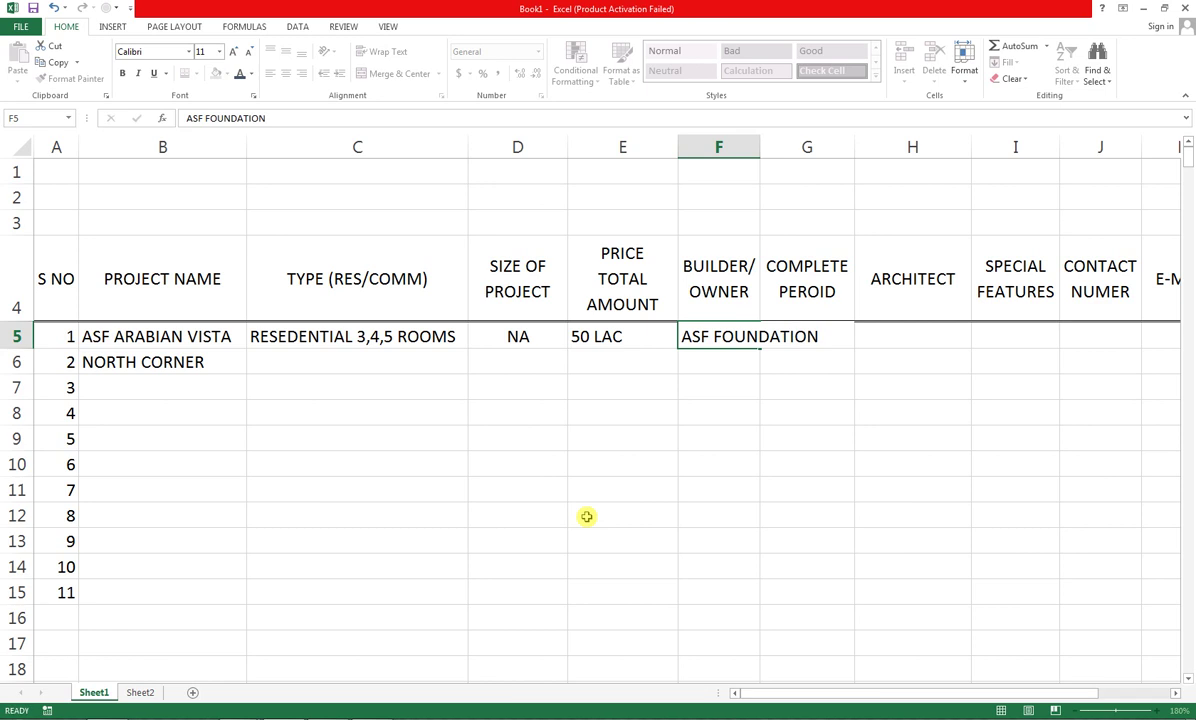
key("Right")
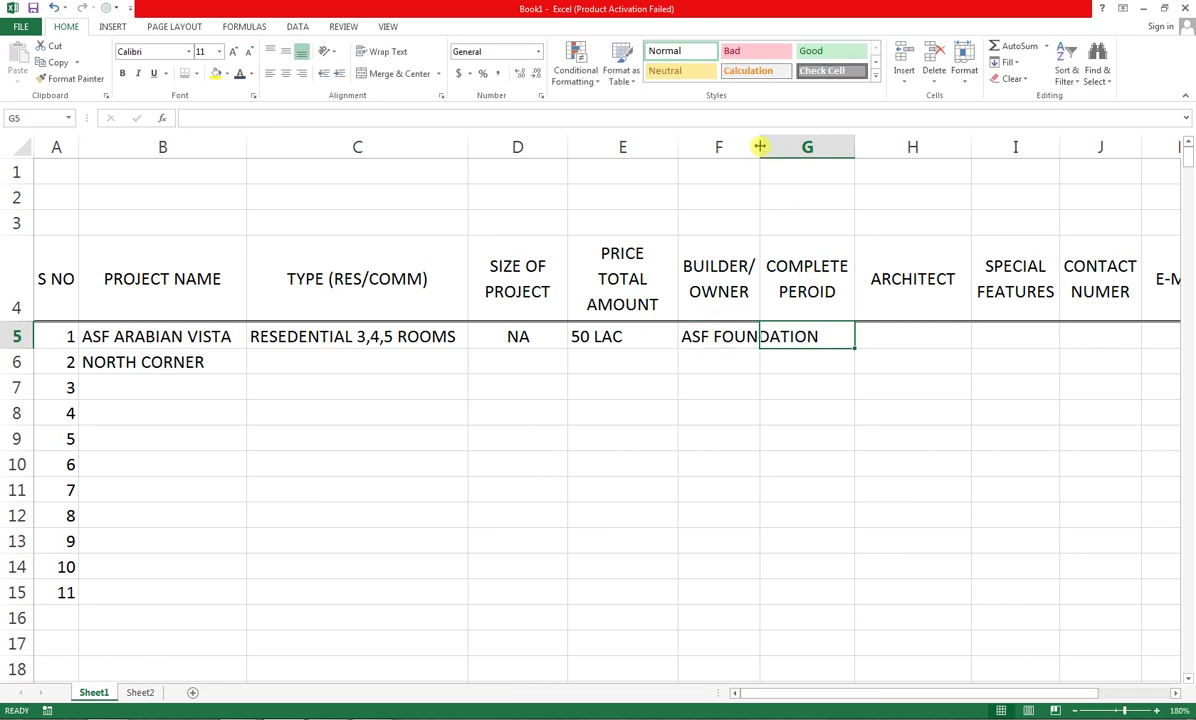
double_click(760, 147)
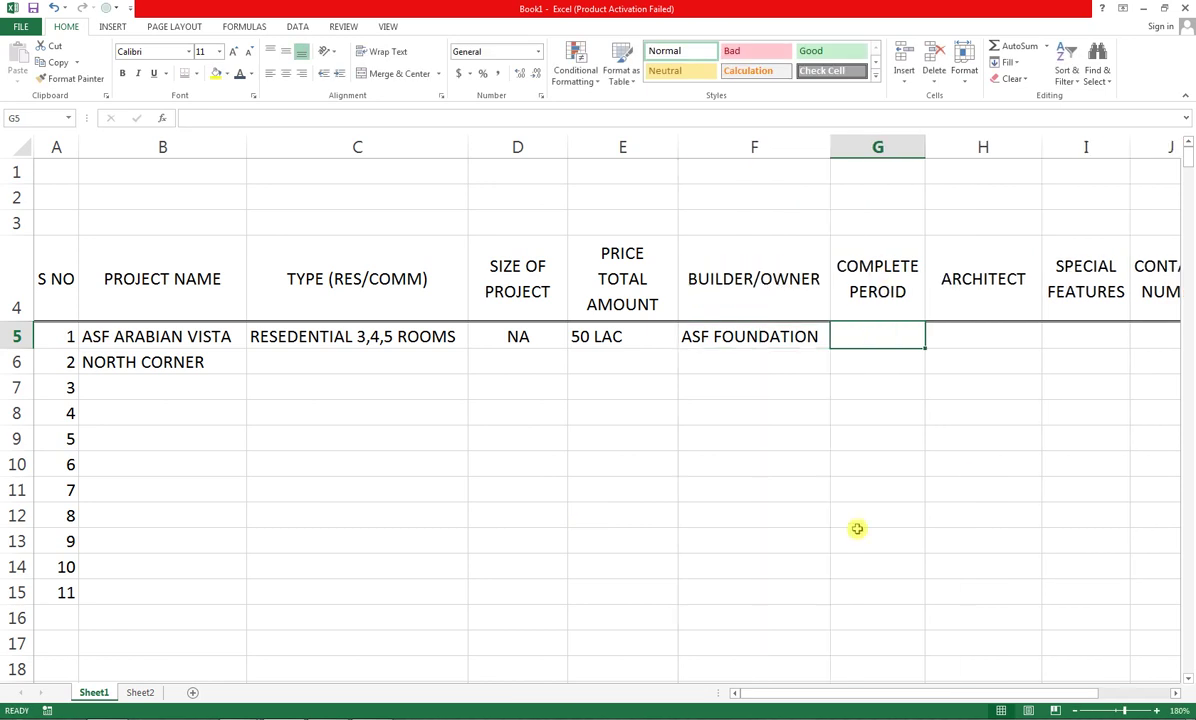
Enter completion period 30 MONTH in G5 and architect ARCH VIOSN in H5
type("NA")
key("Right")
type("NA")
key("Right")
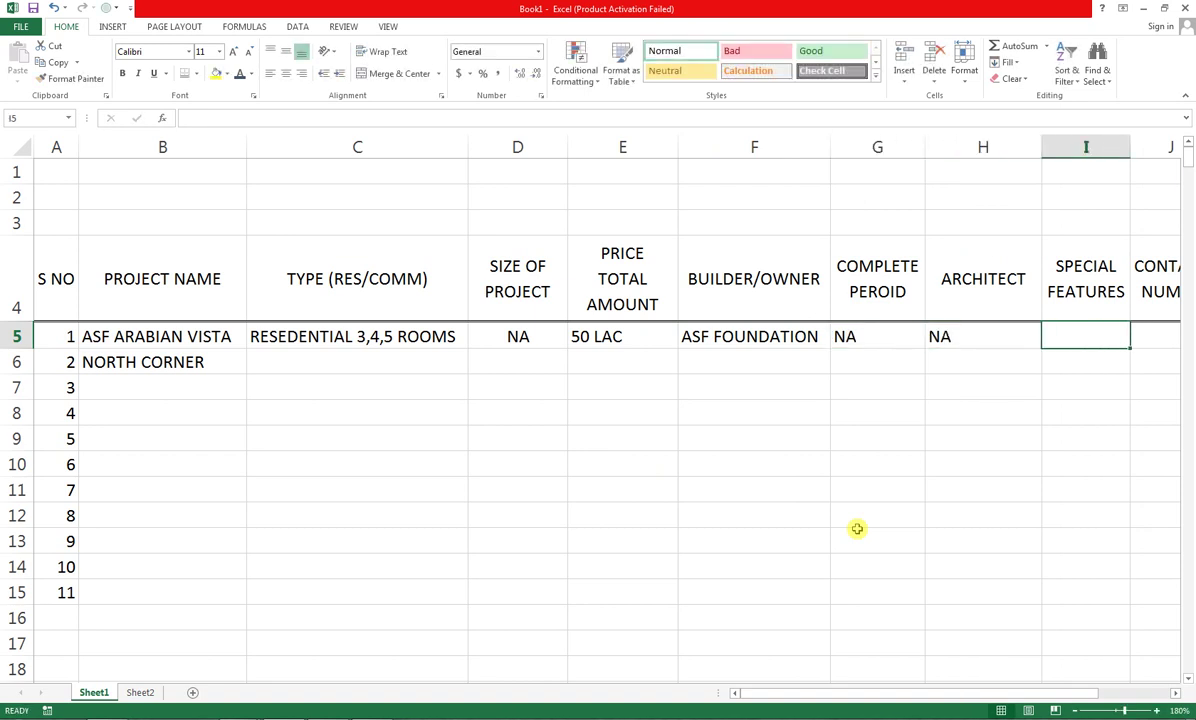
key("Left")
key("Left")
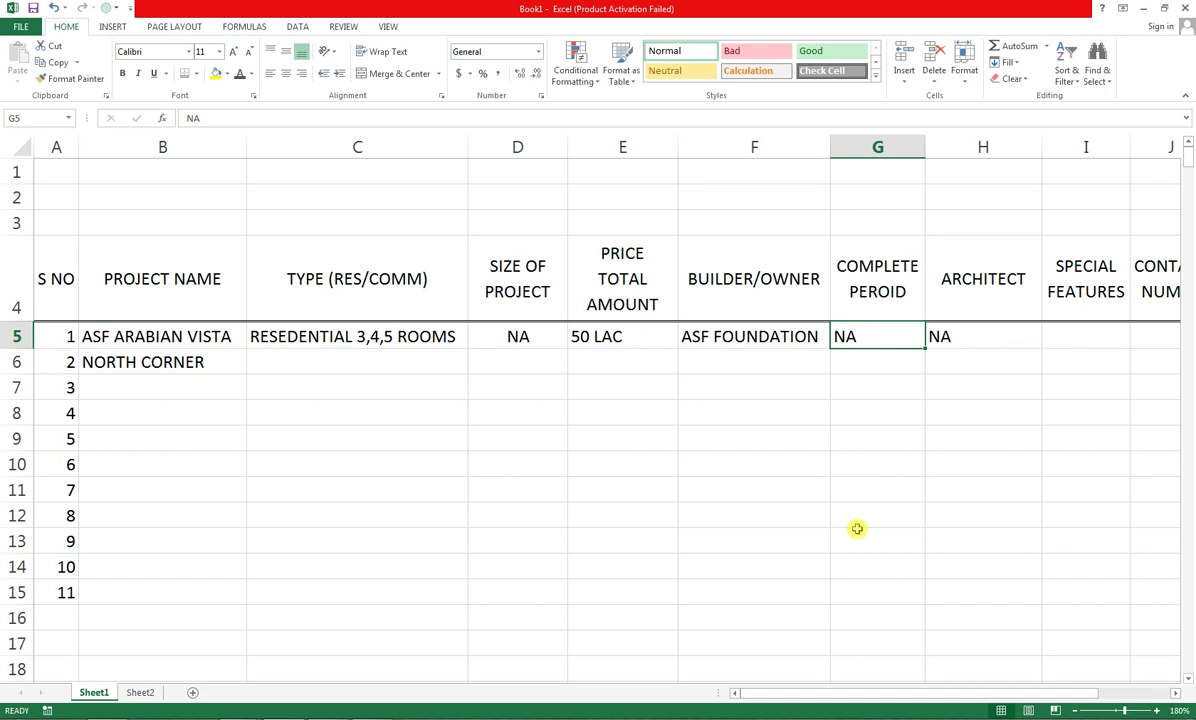
type("30 MONT")
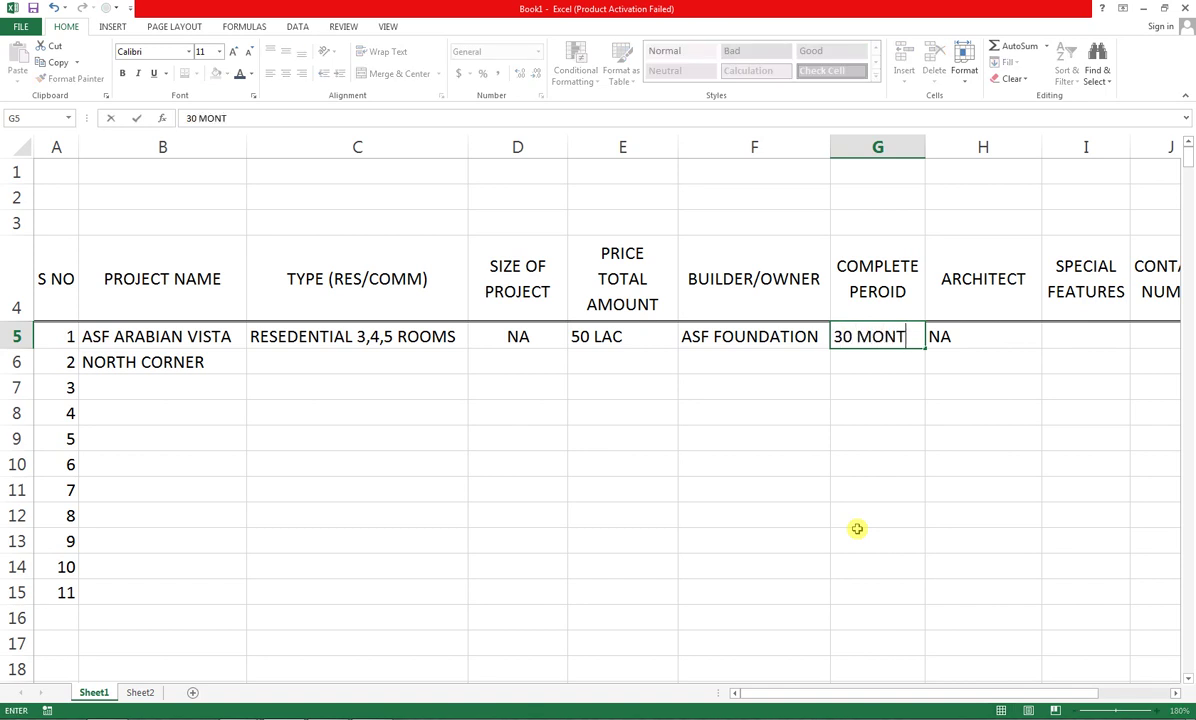
type("H")
key("Right")
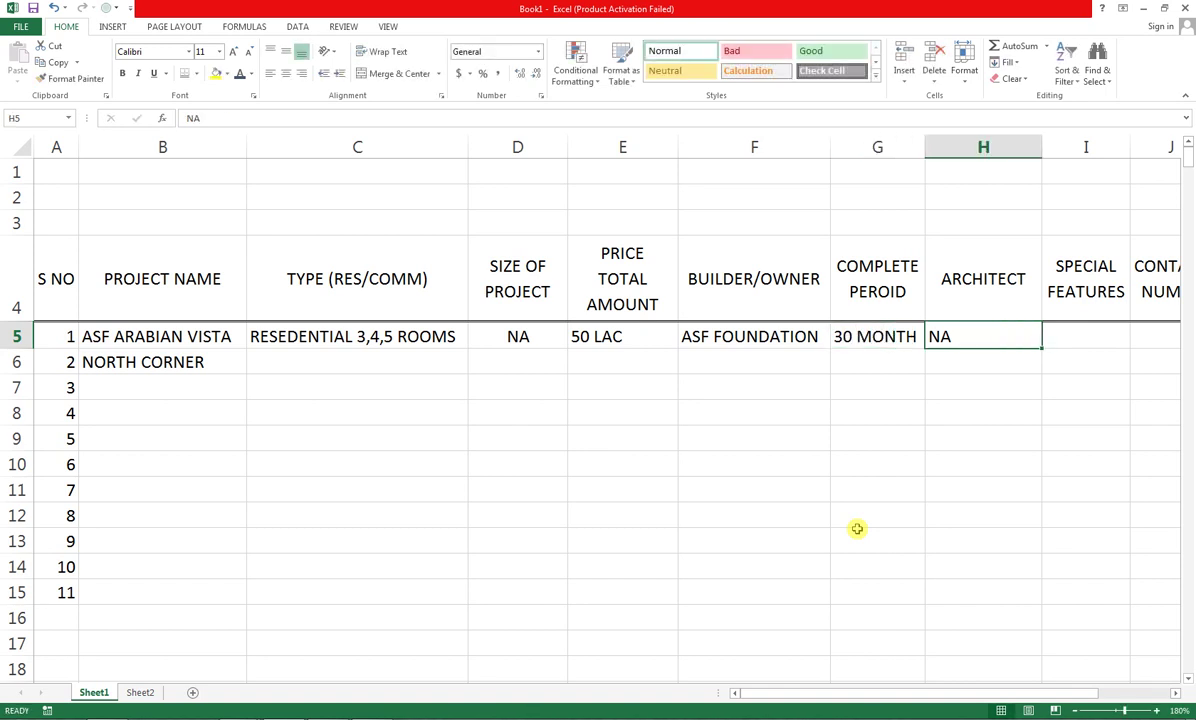
type("ARC")
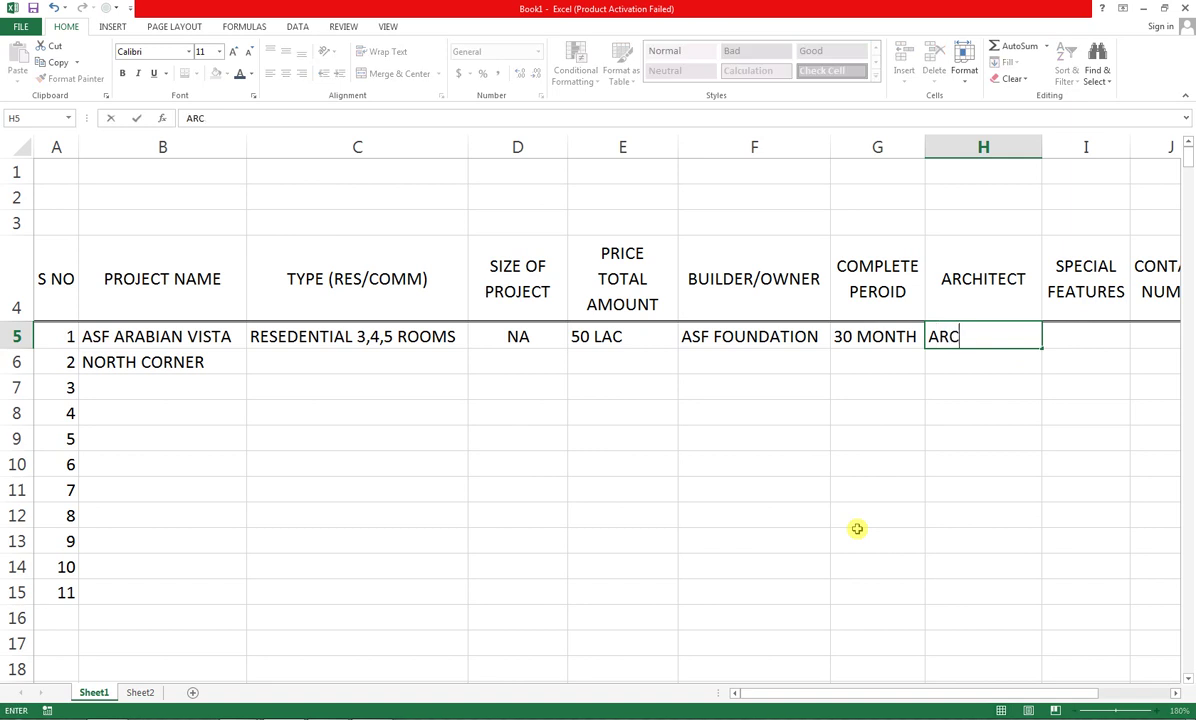
type("H VIOSN")
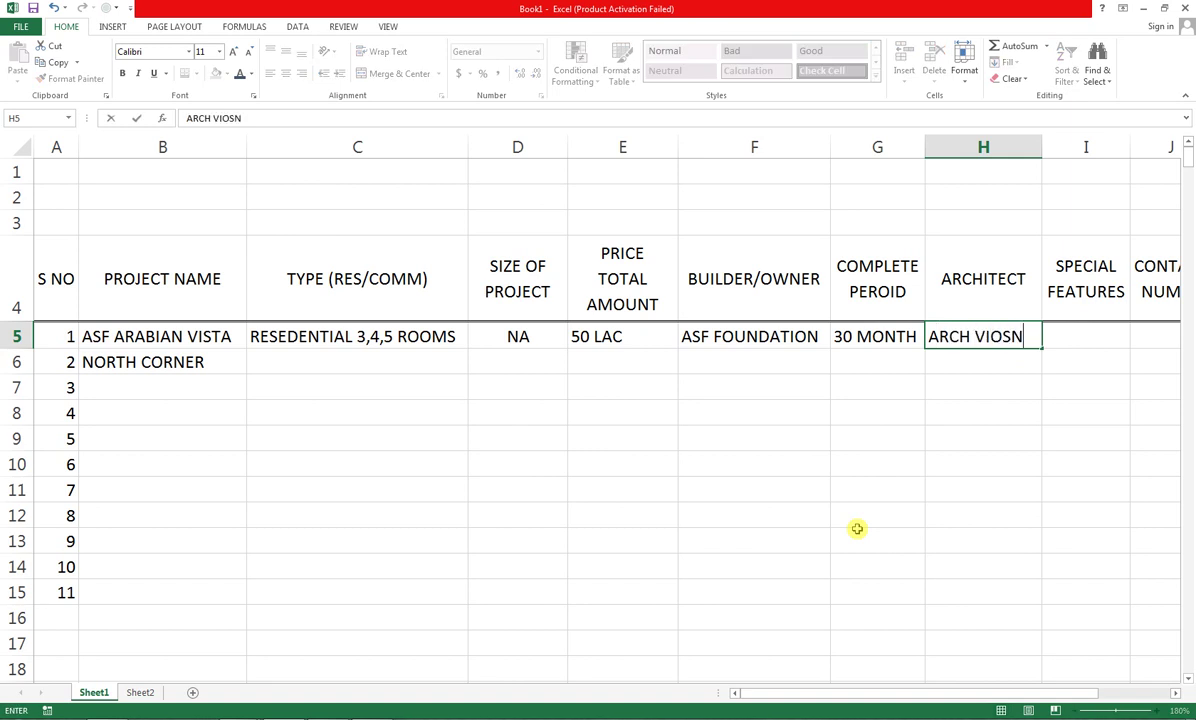
key("Right")
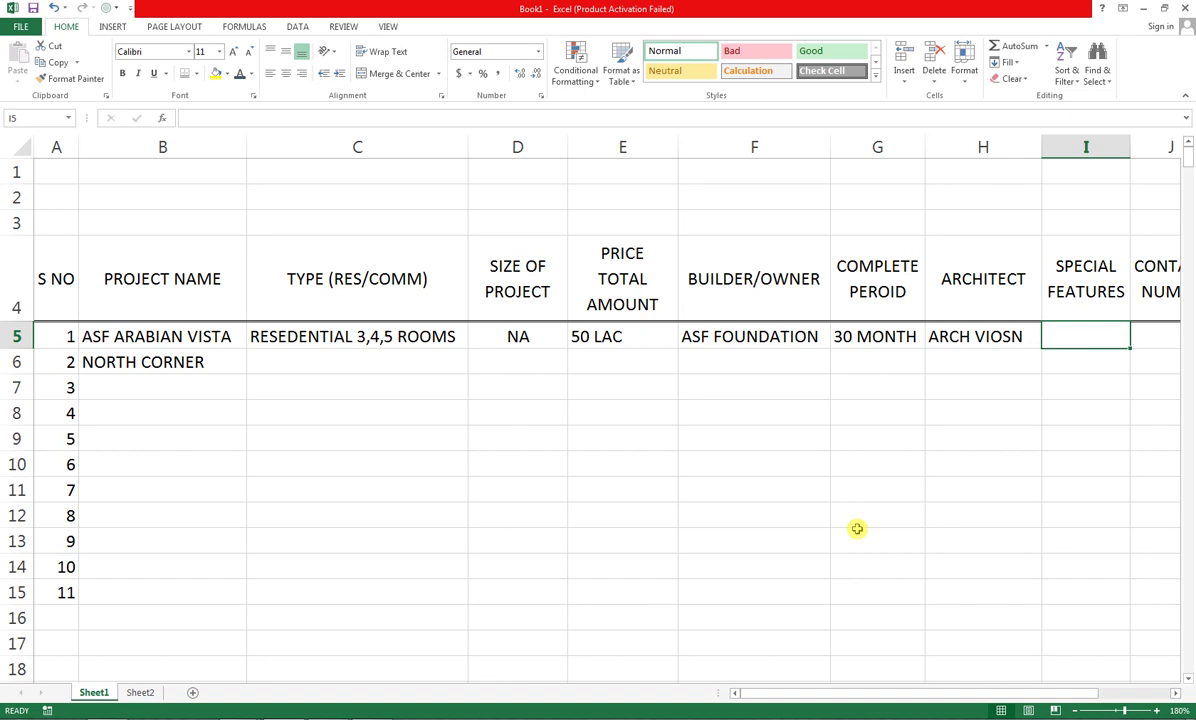
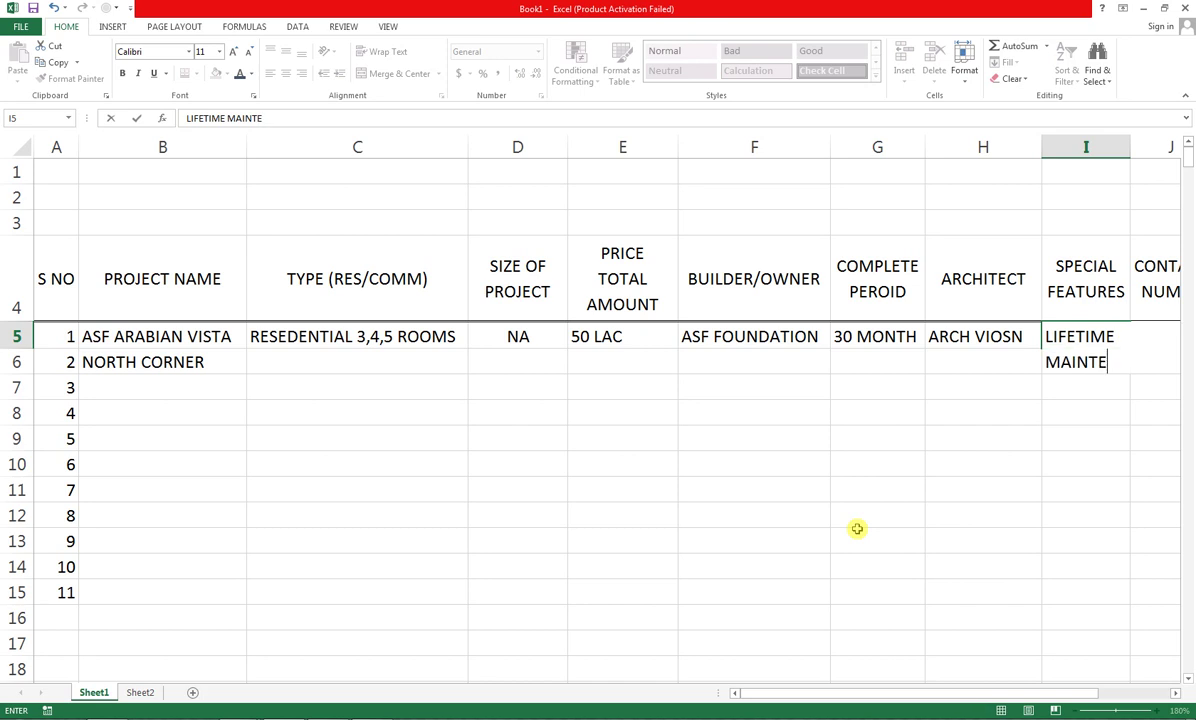
Enter LIFETIME MAINTENANCE as the special feature and the contact numbers in J5
key("Tab")
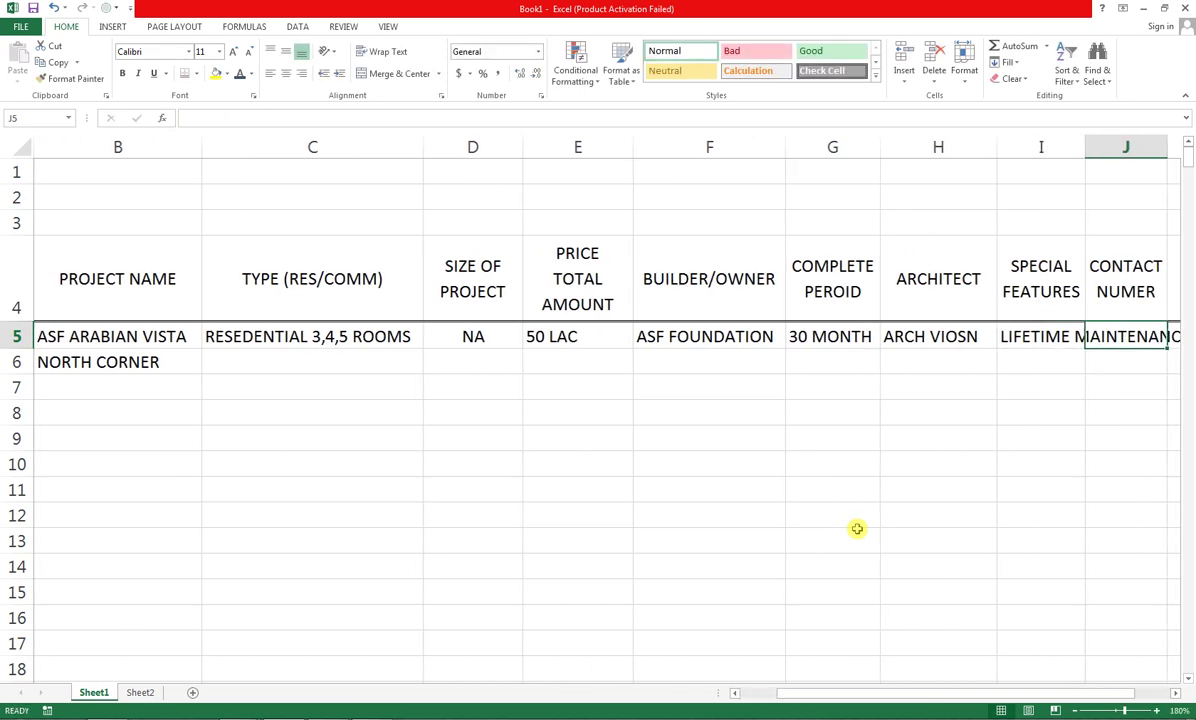
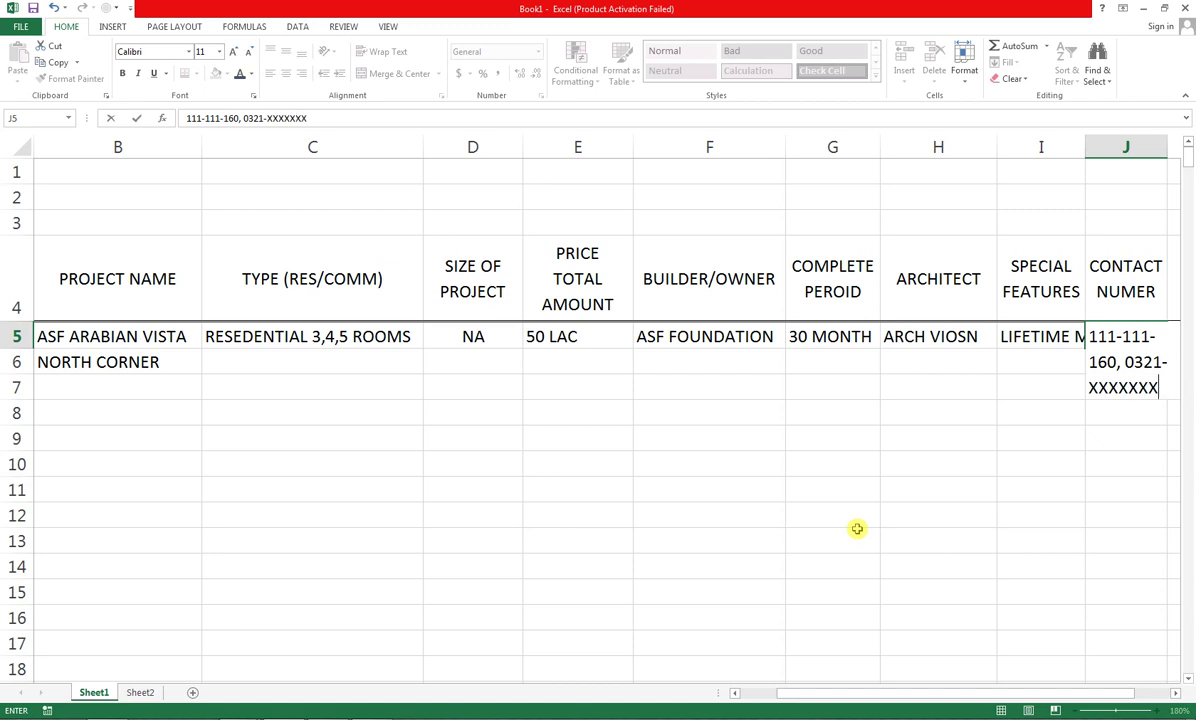
key("Tab")
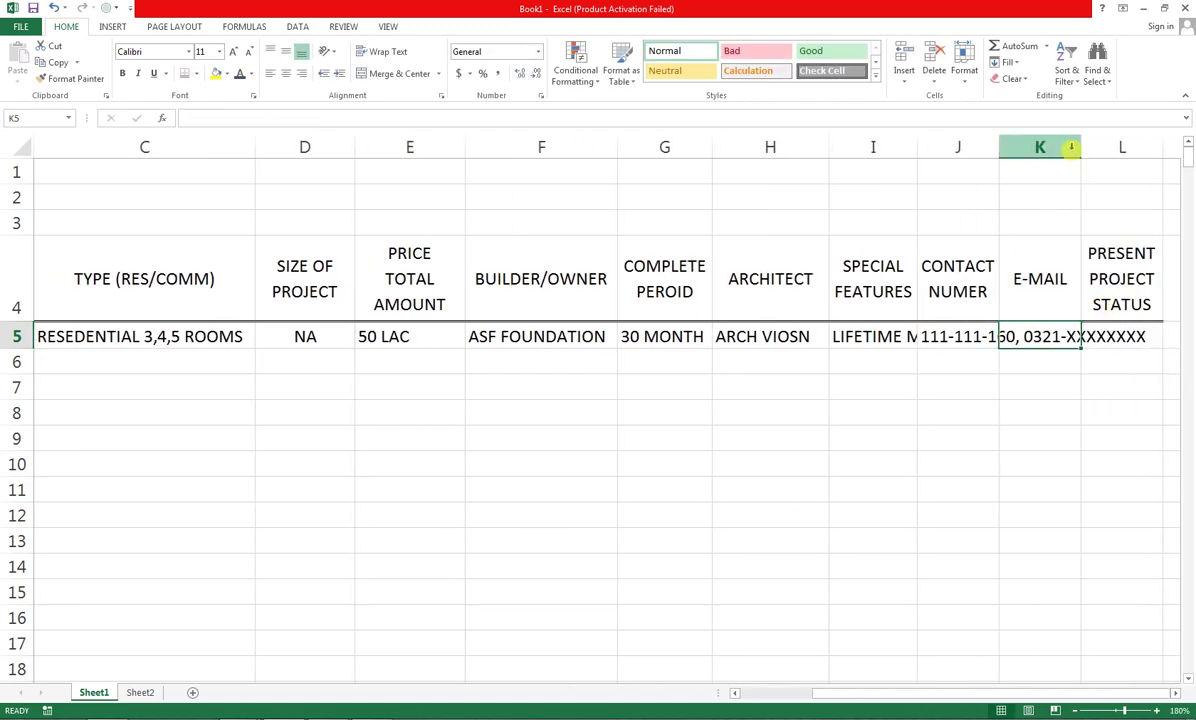
Autofit the contact number column J and widen the E-MAIL column K
double_click(1080, 150)
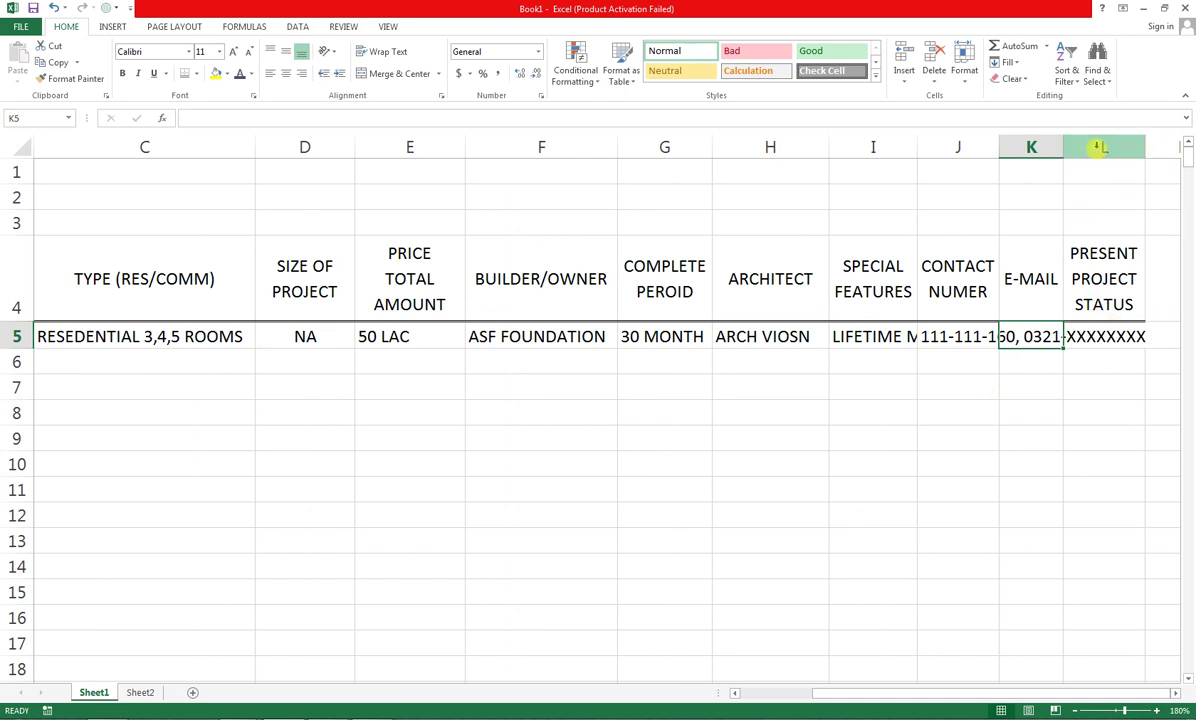
left_click(1050, 147)
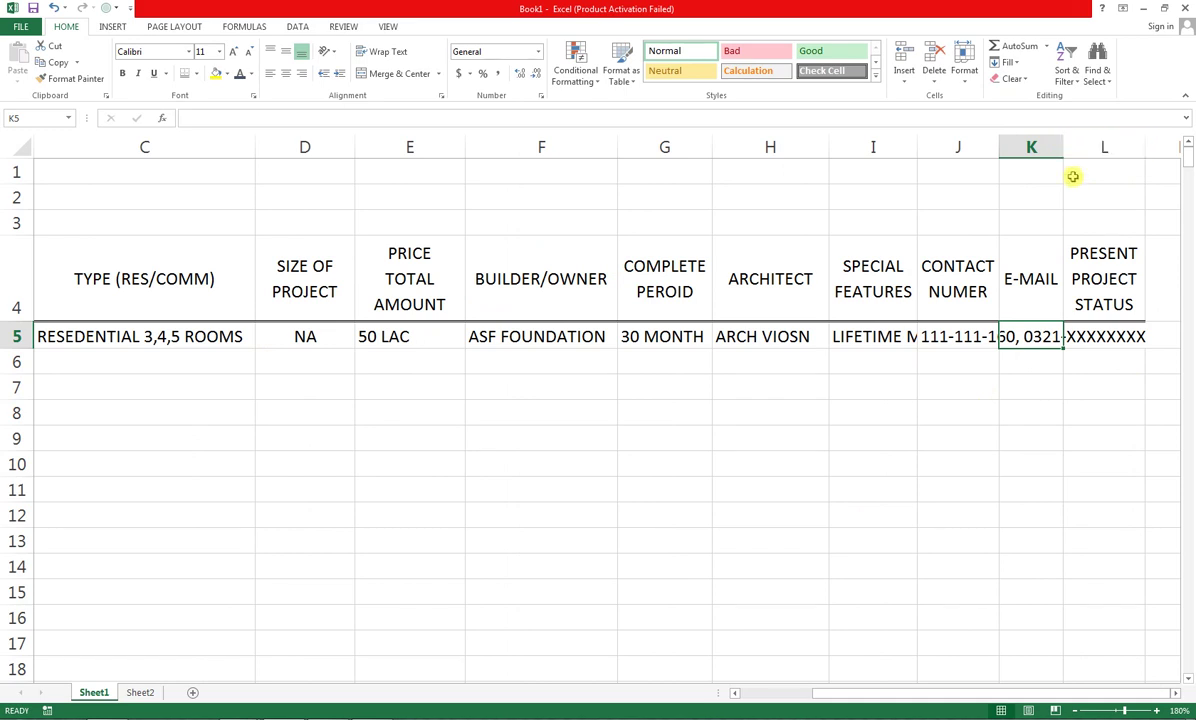
left_click(953, 333)
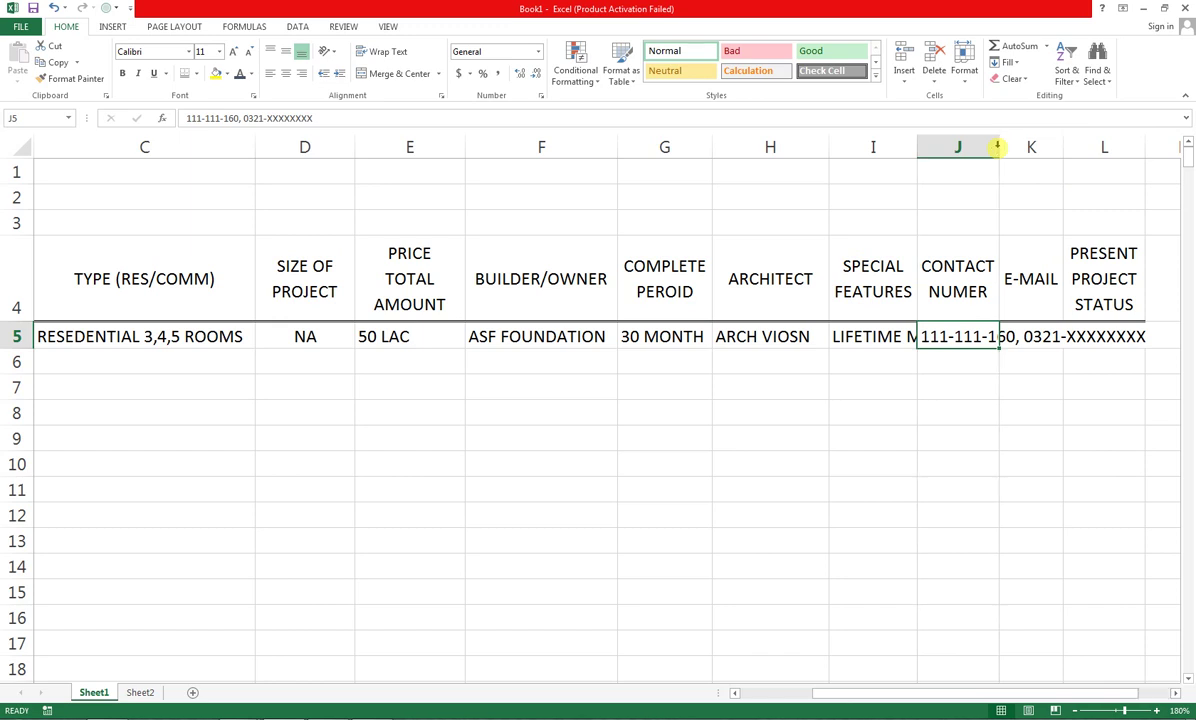
double_click(997, 148)
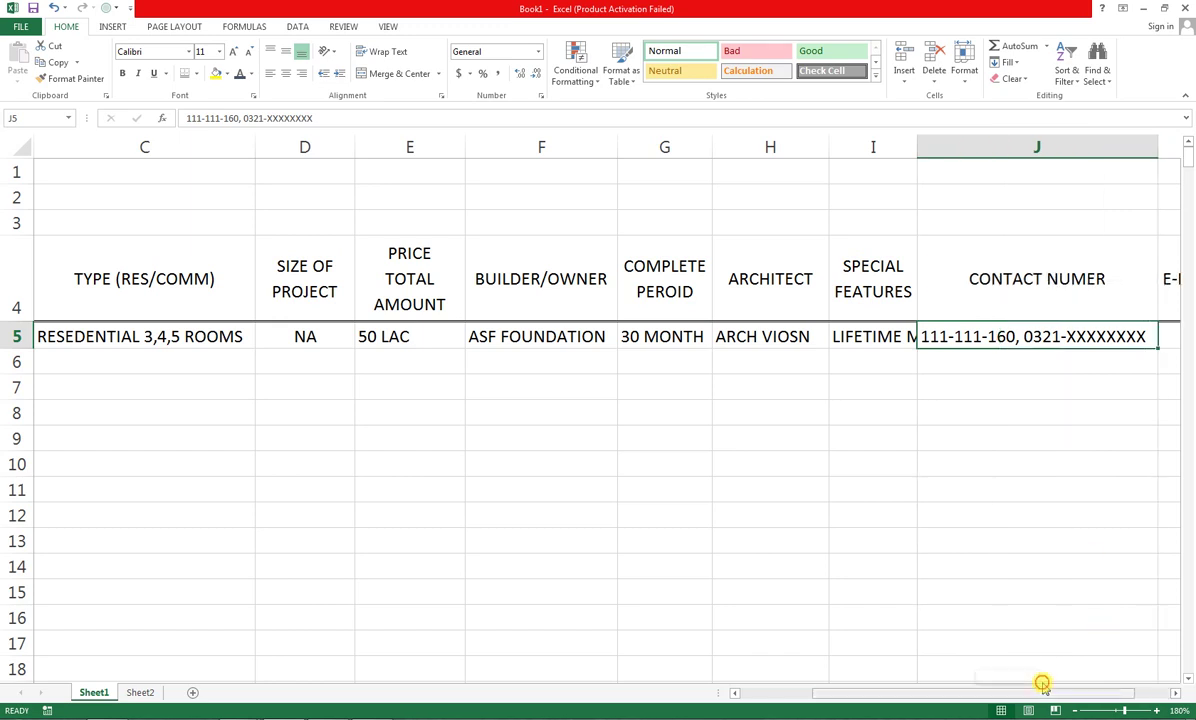
left_click_drag(1041, 691, 1087, 675)
left_click_drag(1000, 147, 1043, 147)
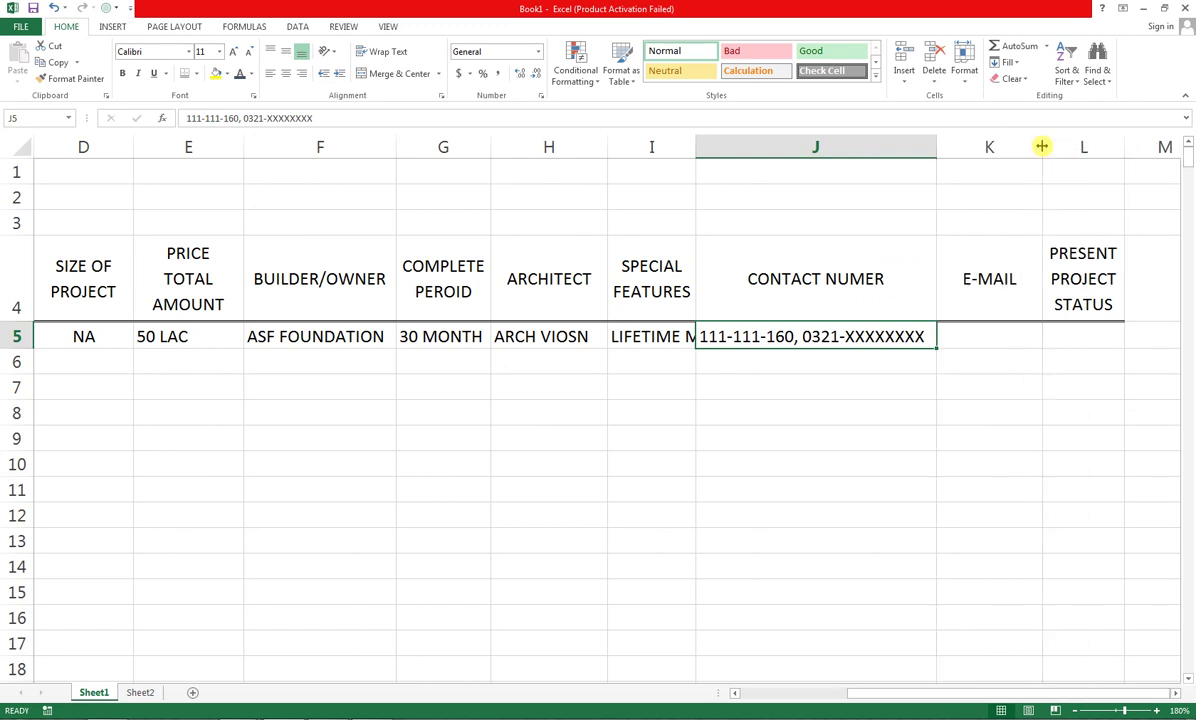
Enter the project's e-mail address in K5 and PRESENT as its status in L5
left_click(992, 330)
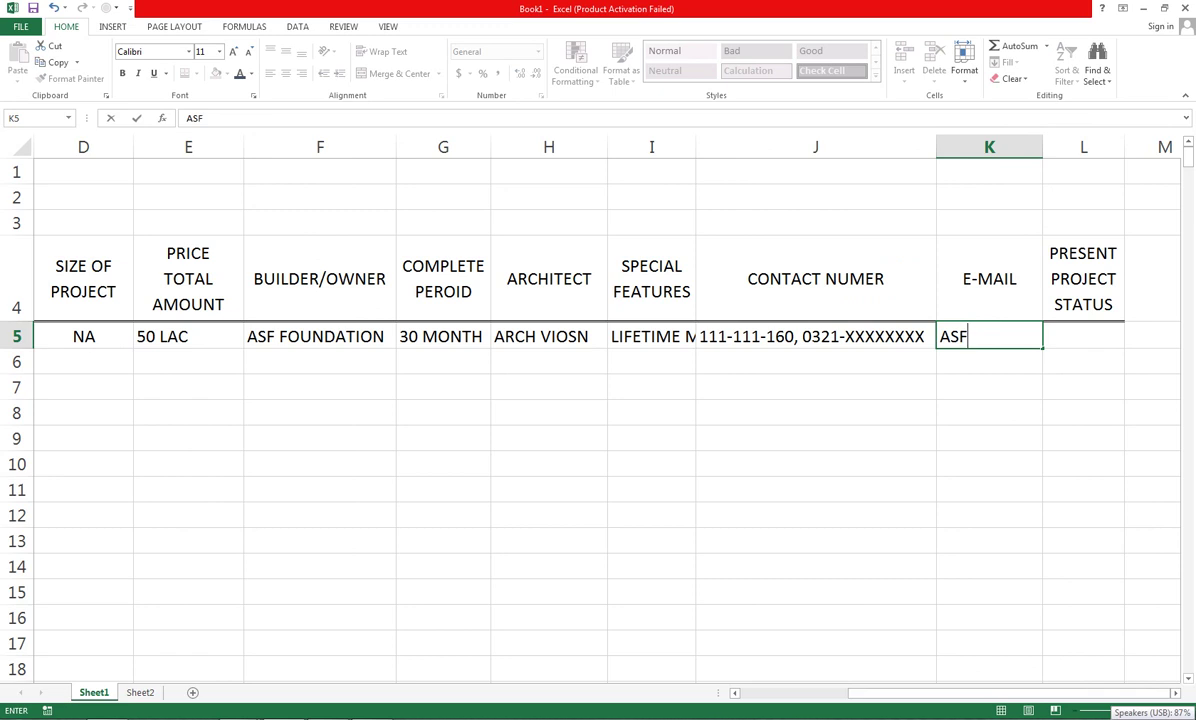
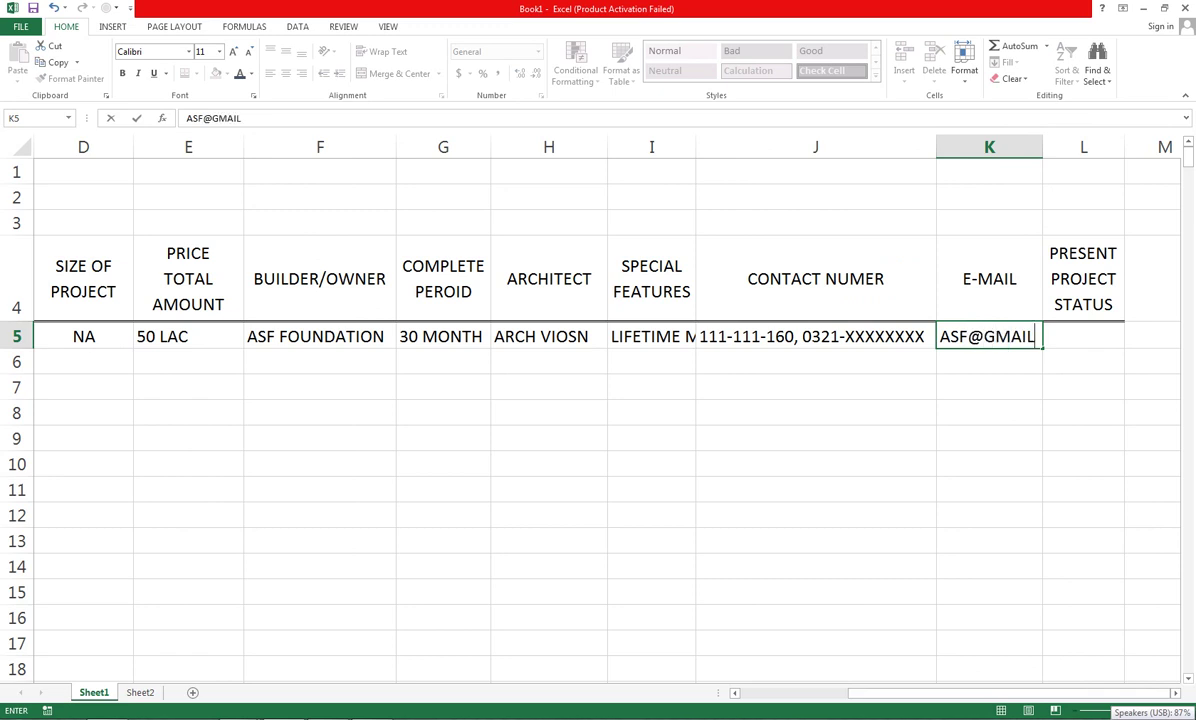
key("ctrl+Return")
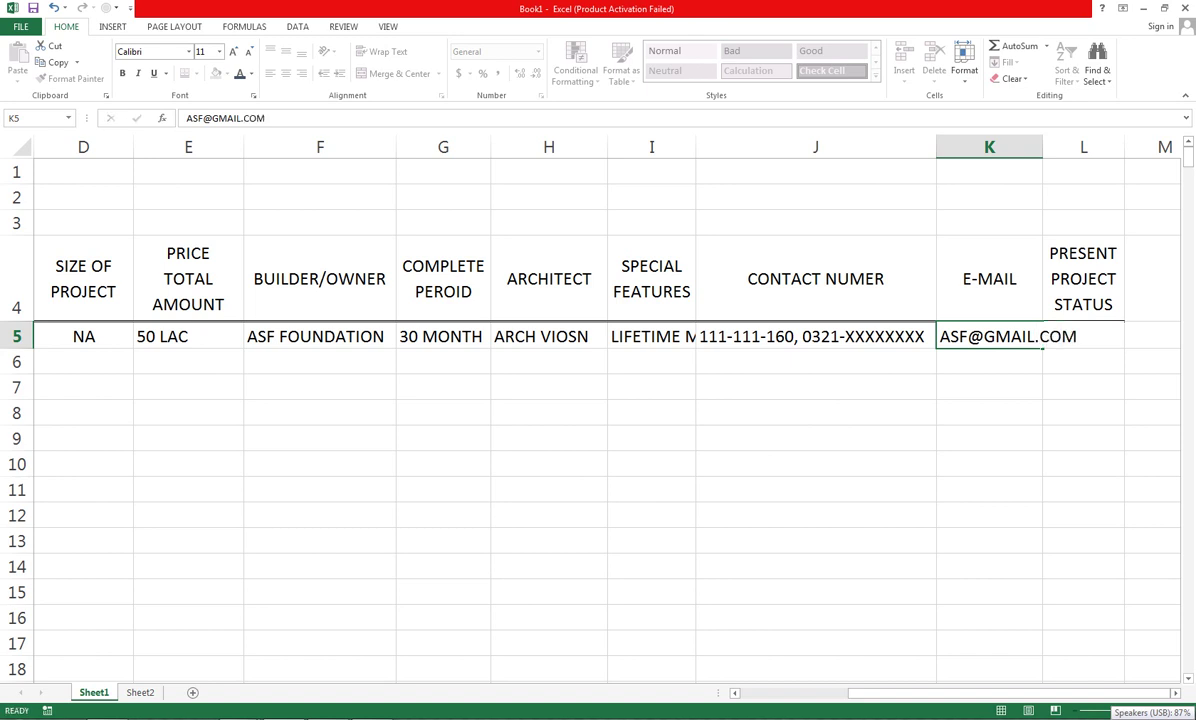
key("Tab")
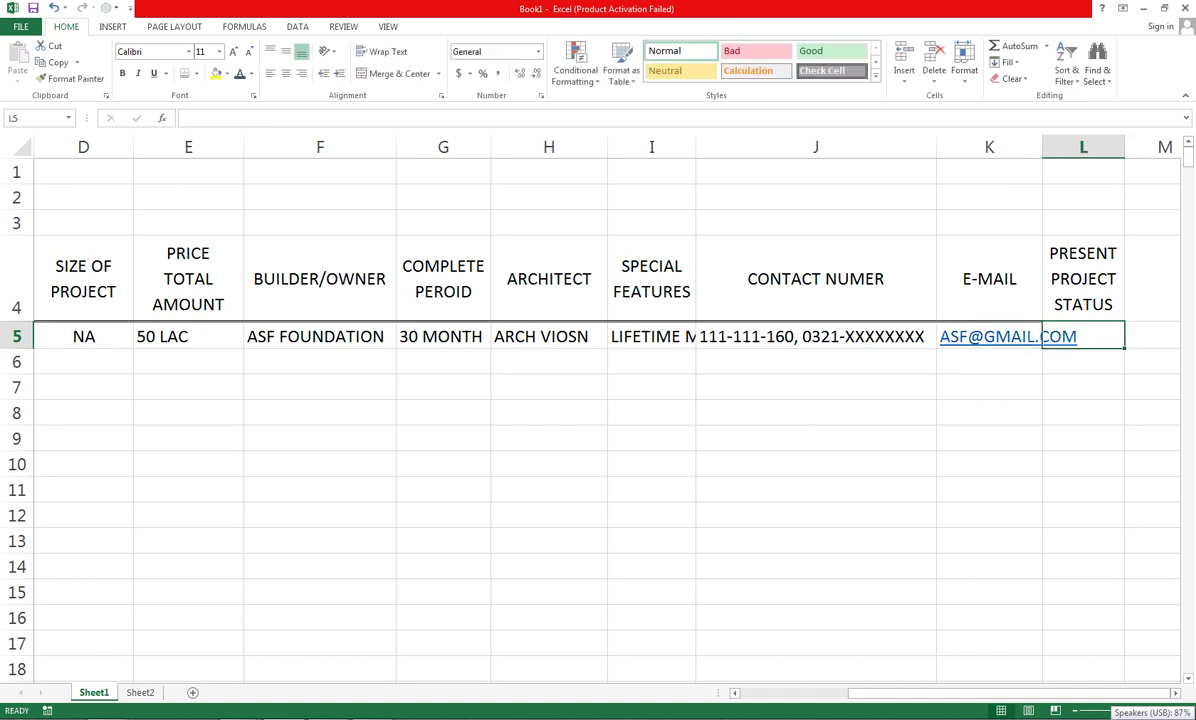
type("RESTN")
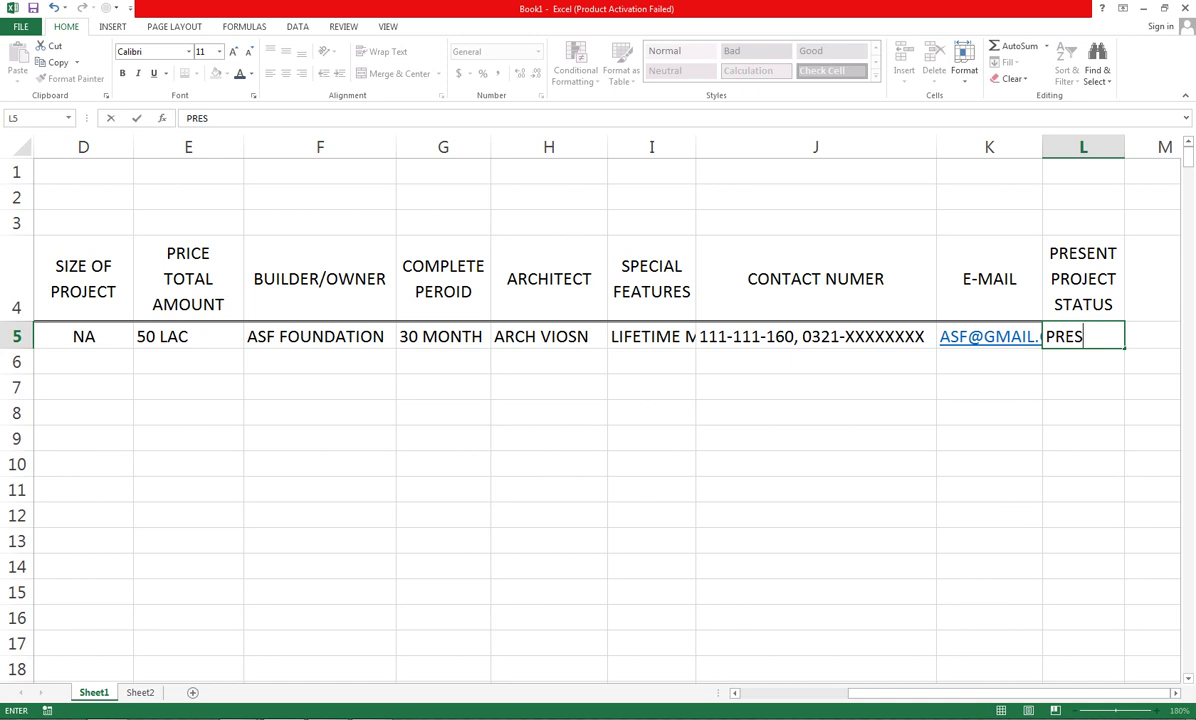
key("BackSpace")
key("BackSpace")
type("ENT")
key("Return")
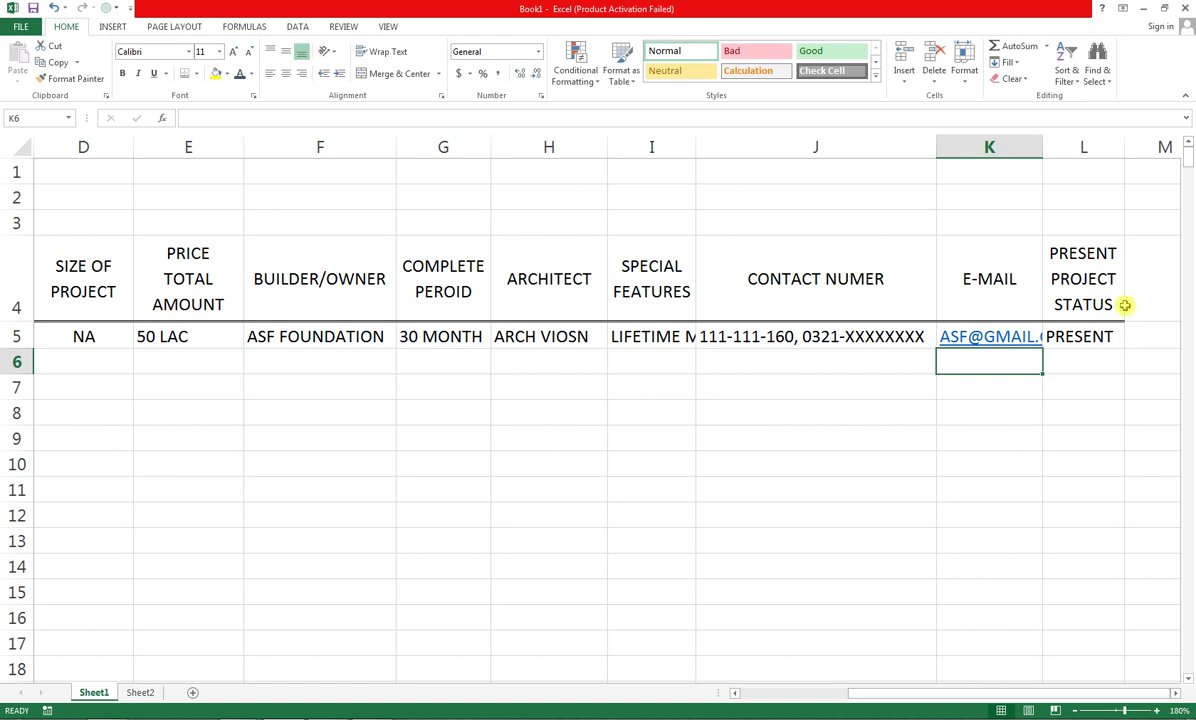
Select the table from S NO to PROJECT STATUS and zoom the sheet to fit it
left_click_drag(1049, 302, 14, 592)
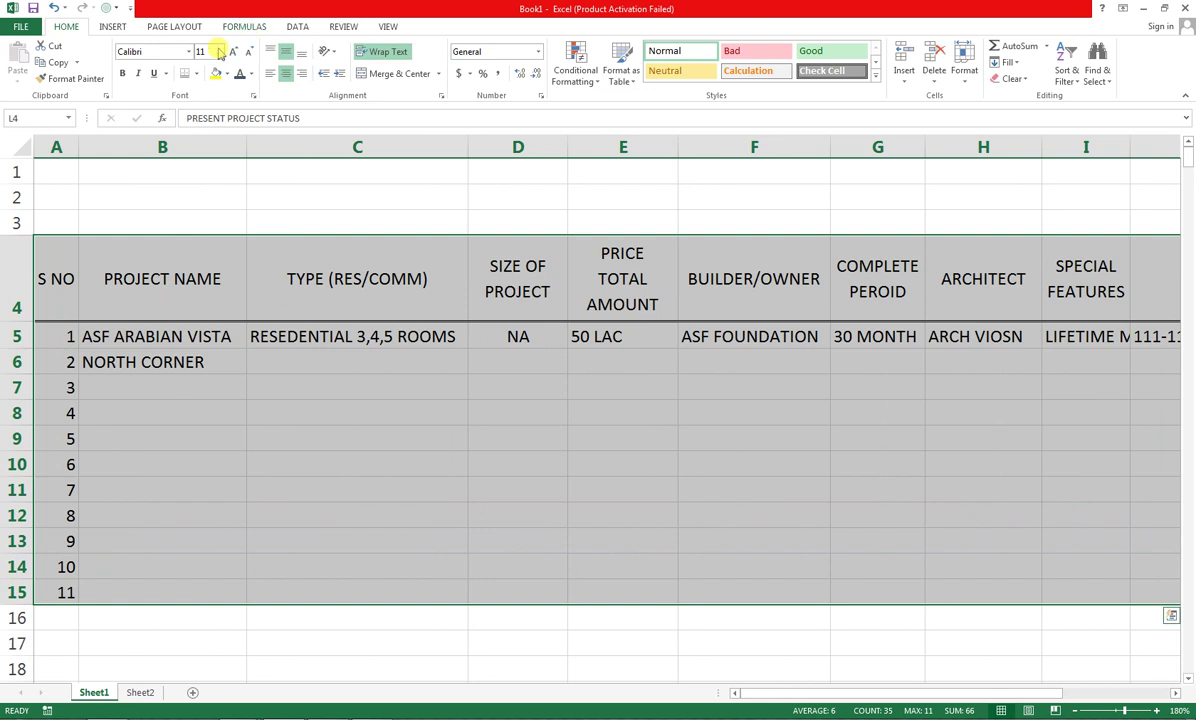
left_click(388, 26)
left_click(354, 75)
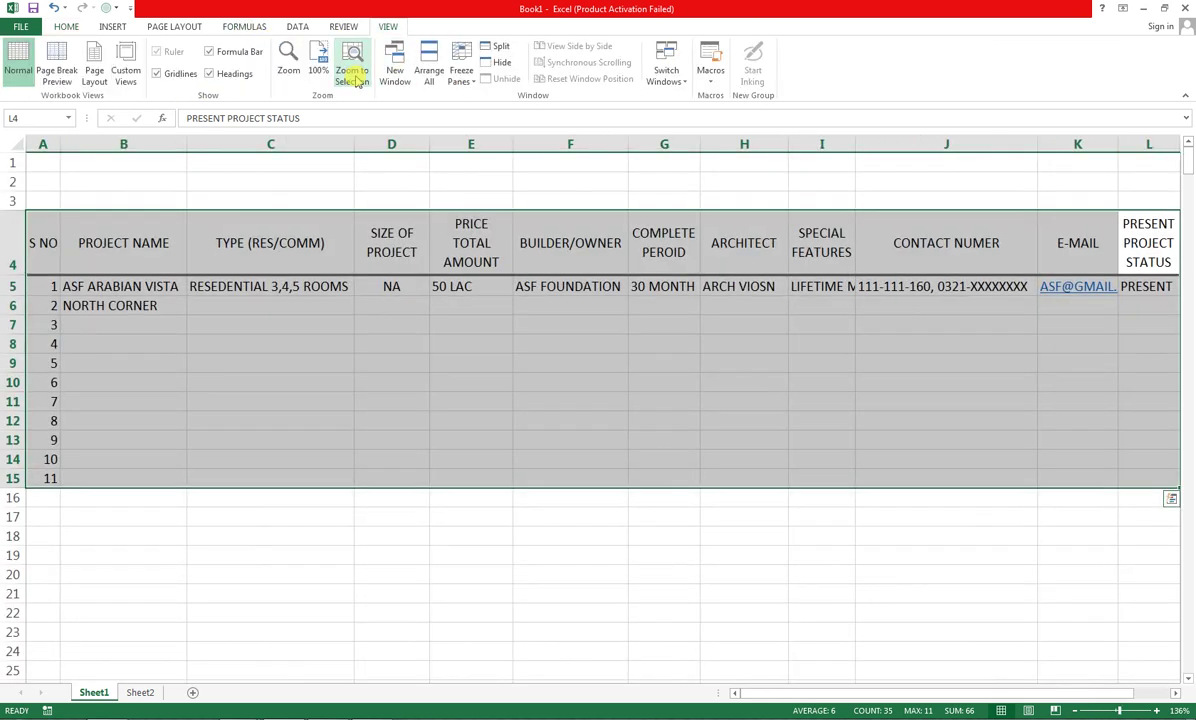
left_click(704, 436)
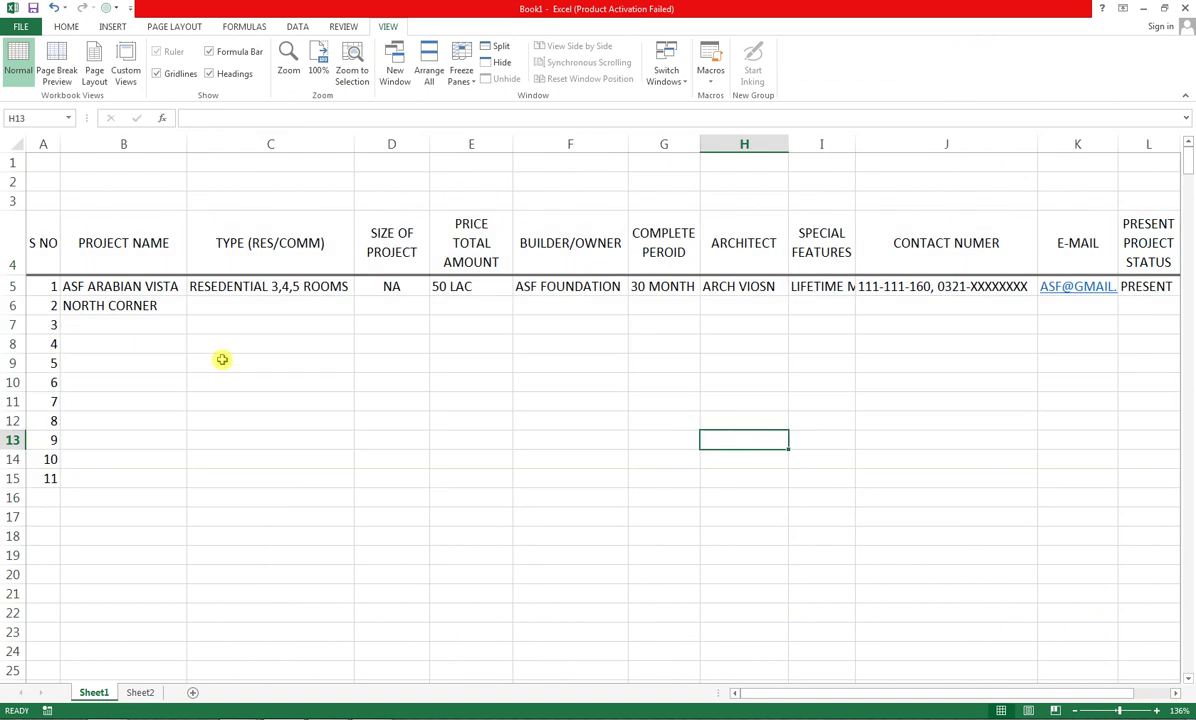
left_click(220, 304)
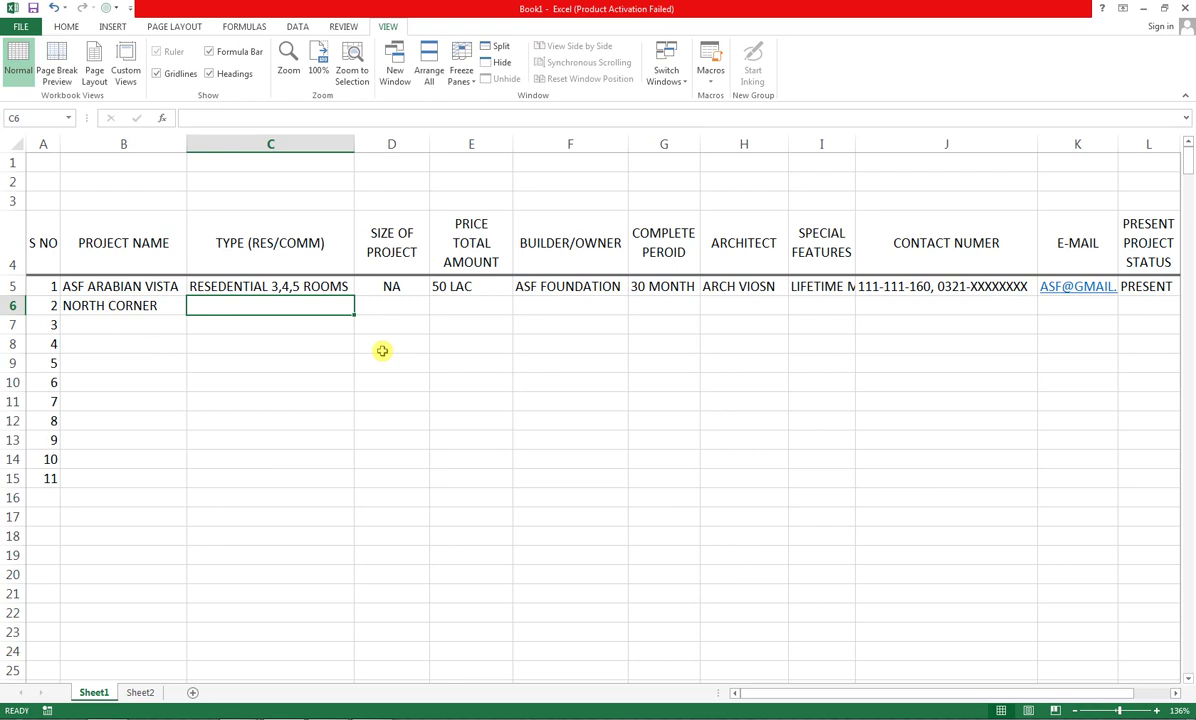
Enter RESDENTAIL APARTMENT 3 ROOMS as NORTH CORNER's type in C6
type("RES")
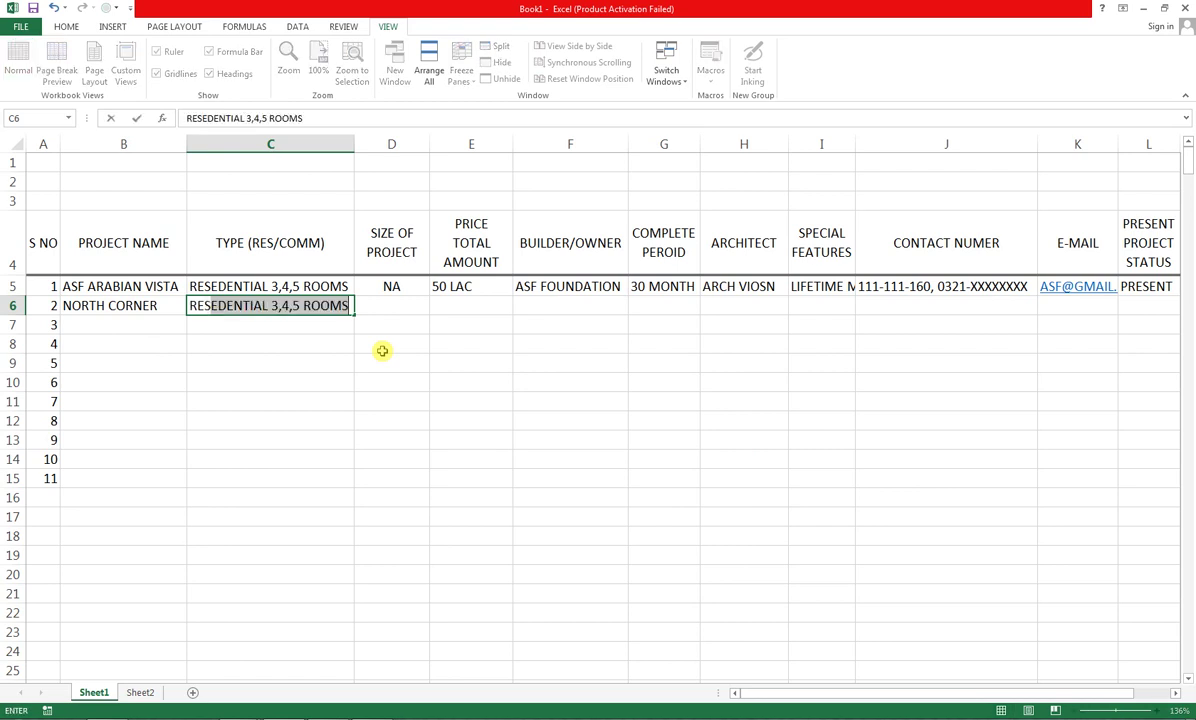
type("DEN")
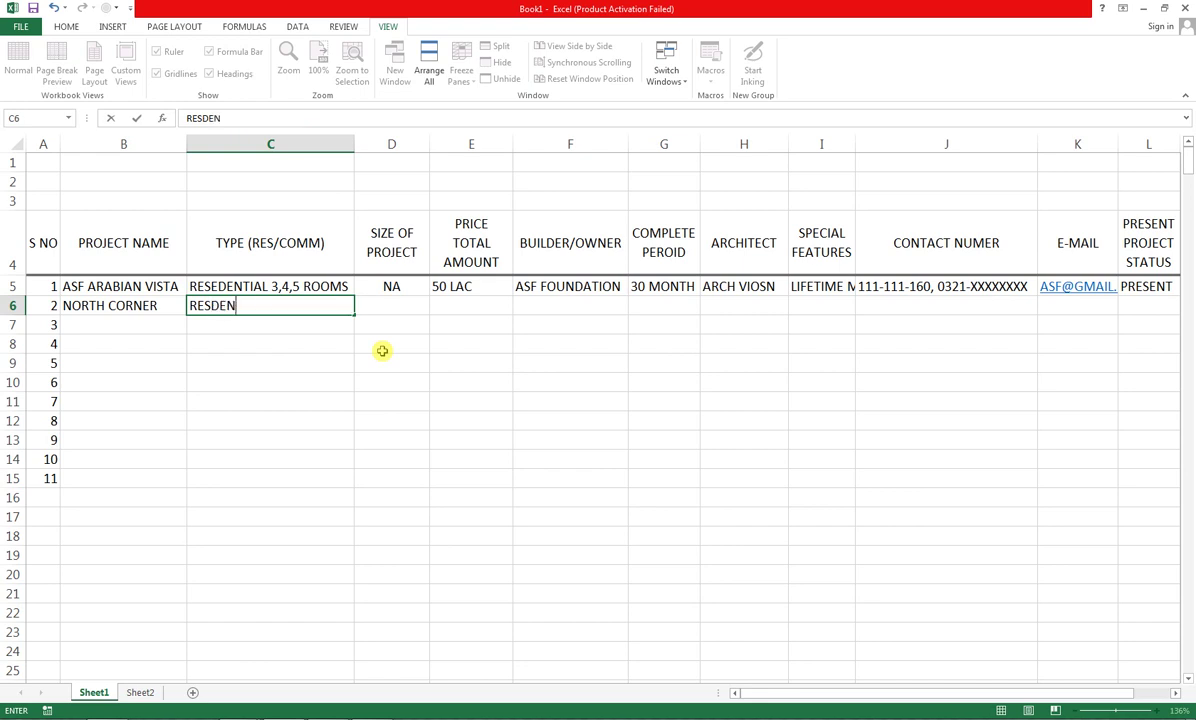
type("TAIL APRT")
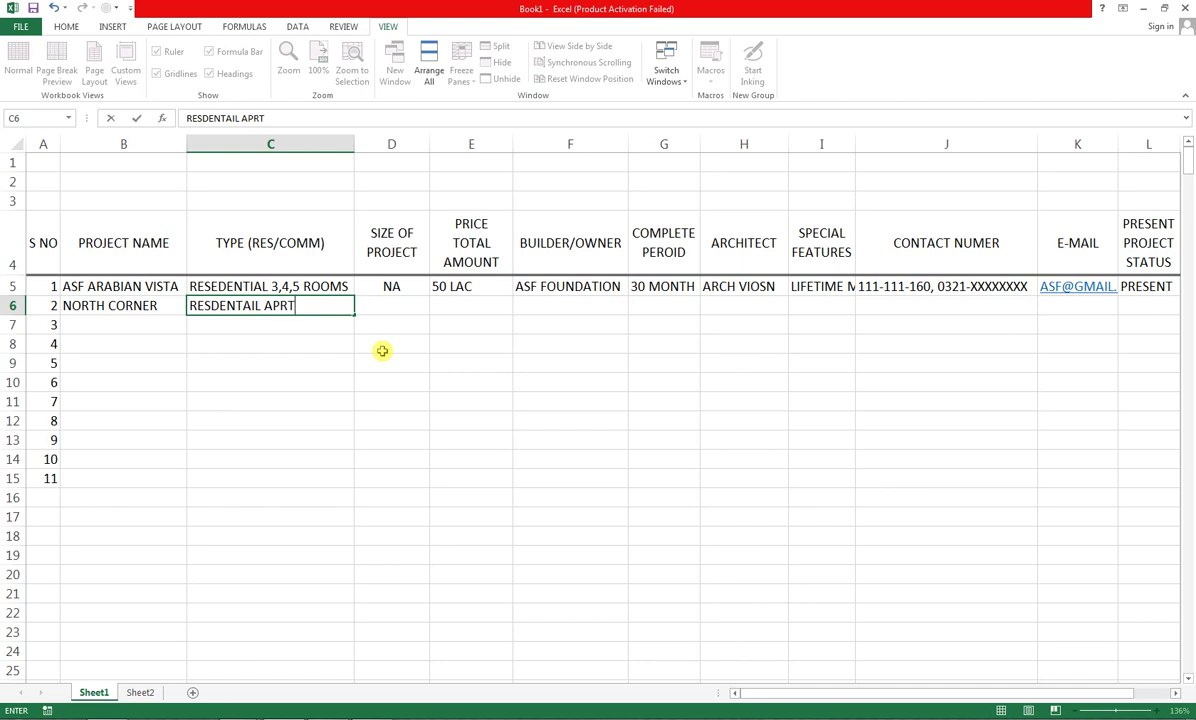
type("MENT 3 ROOM")
type("S")
key("Tab")
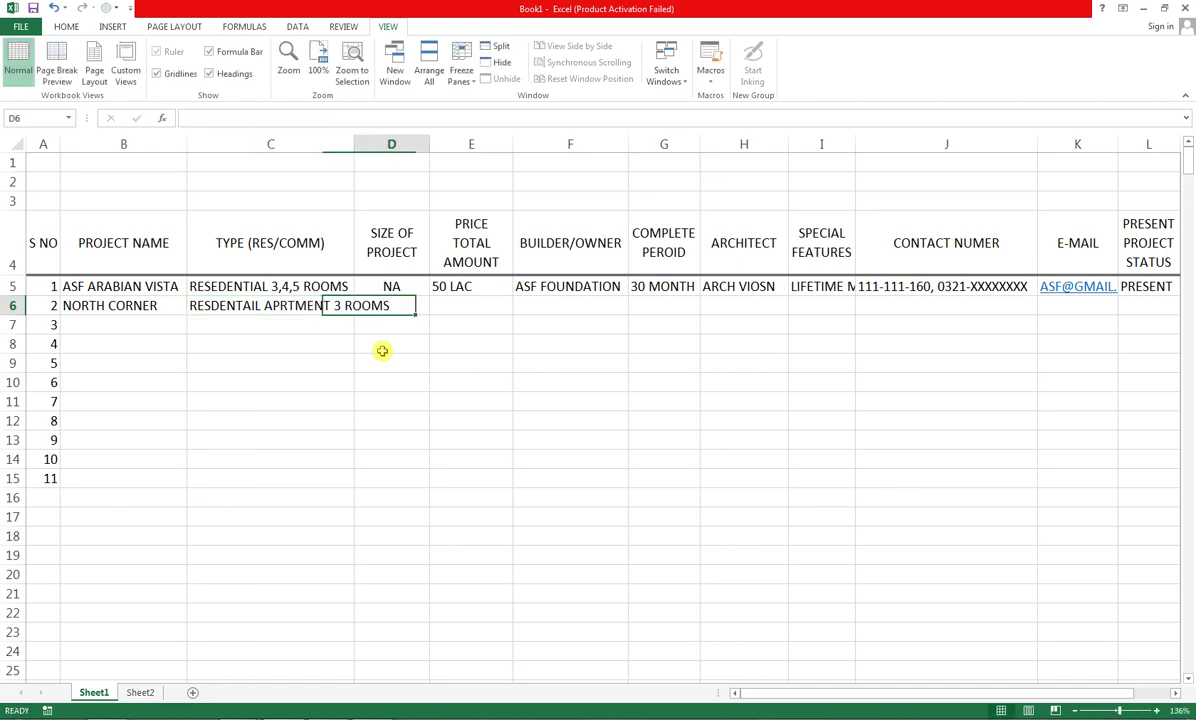
key("Tab")
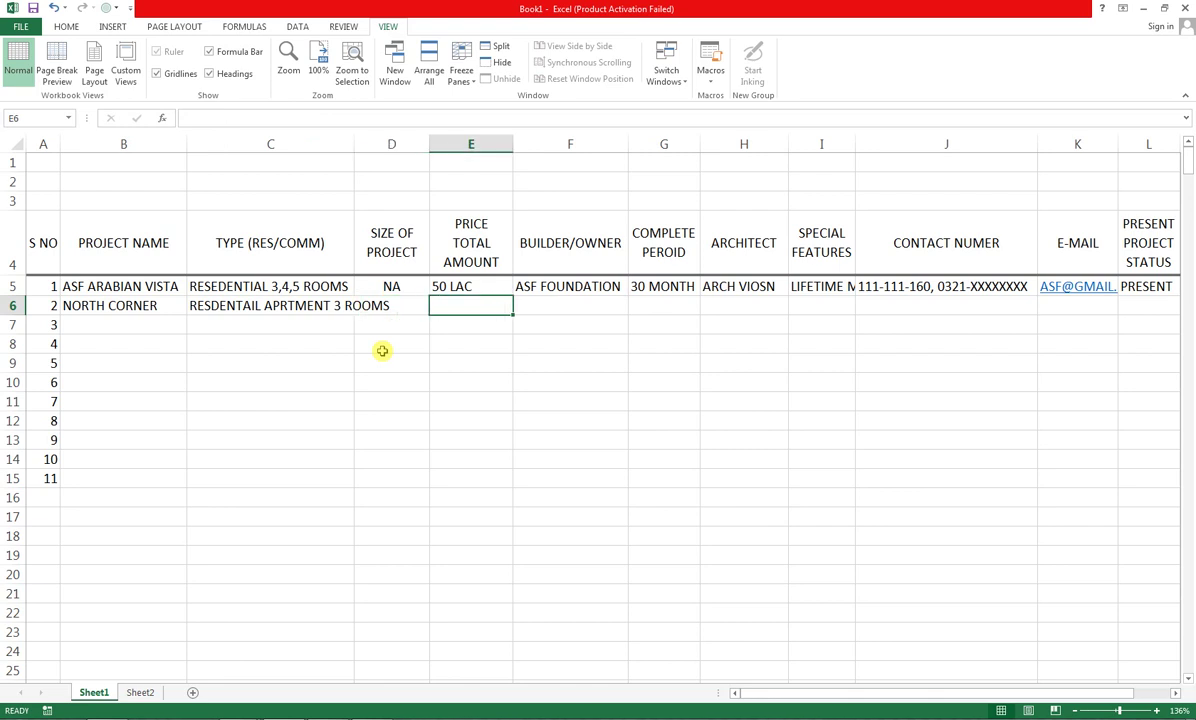
Place the builder name ZAIN BUILDERS NAME in F6, moving it from E6
type("ZAIN B")
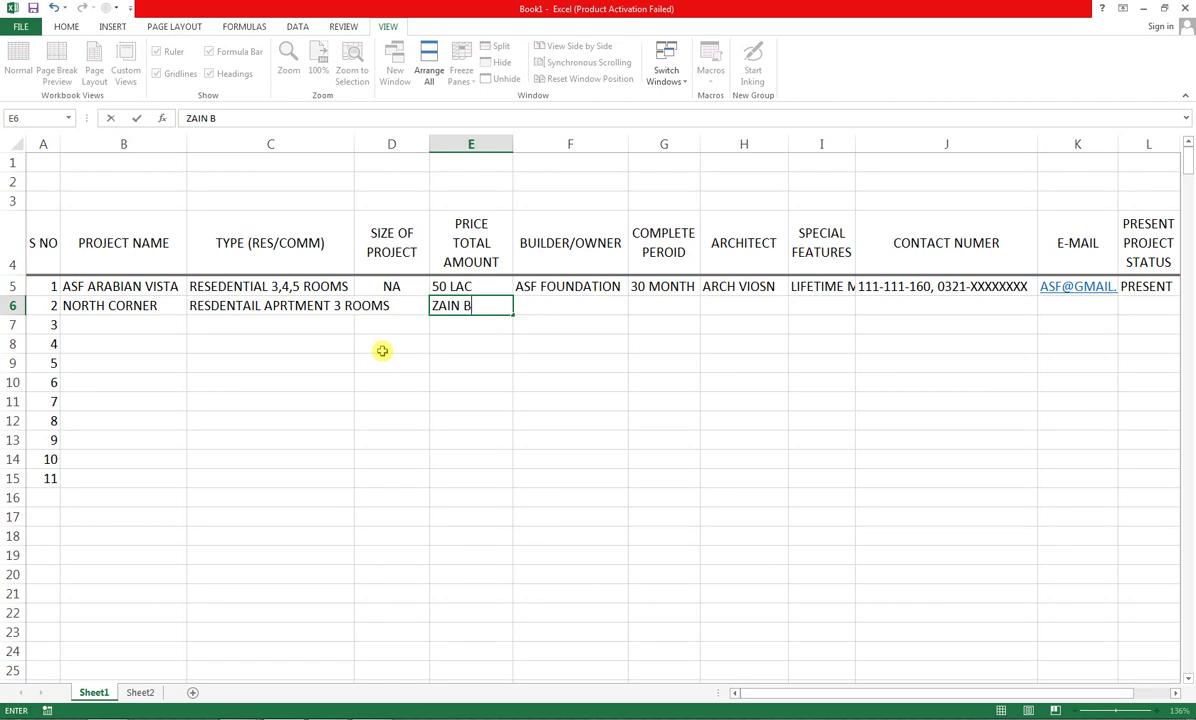
type("UILDERS NAME")
key("Return")
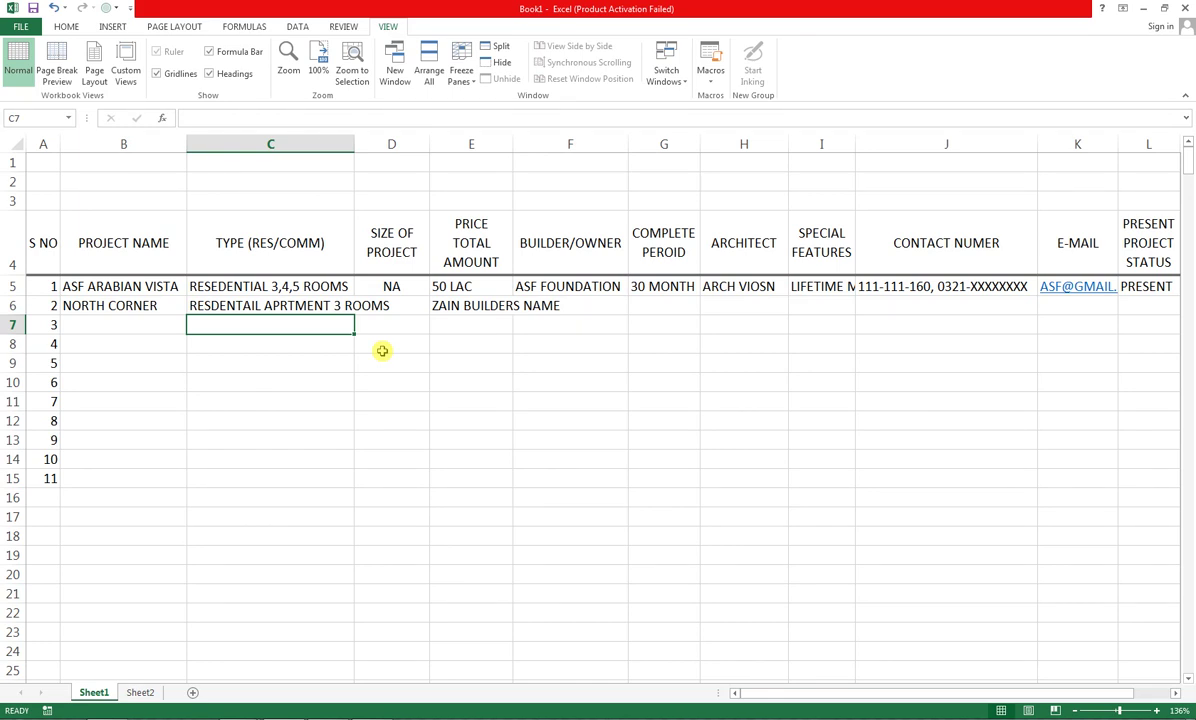
key("Up")
key("Up")
key("Right")
key("Right")
key("Down")
key("ctrl+c")
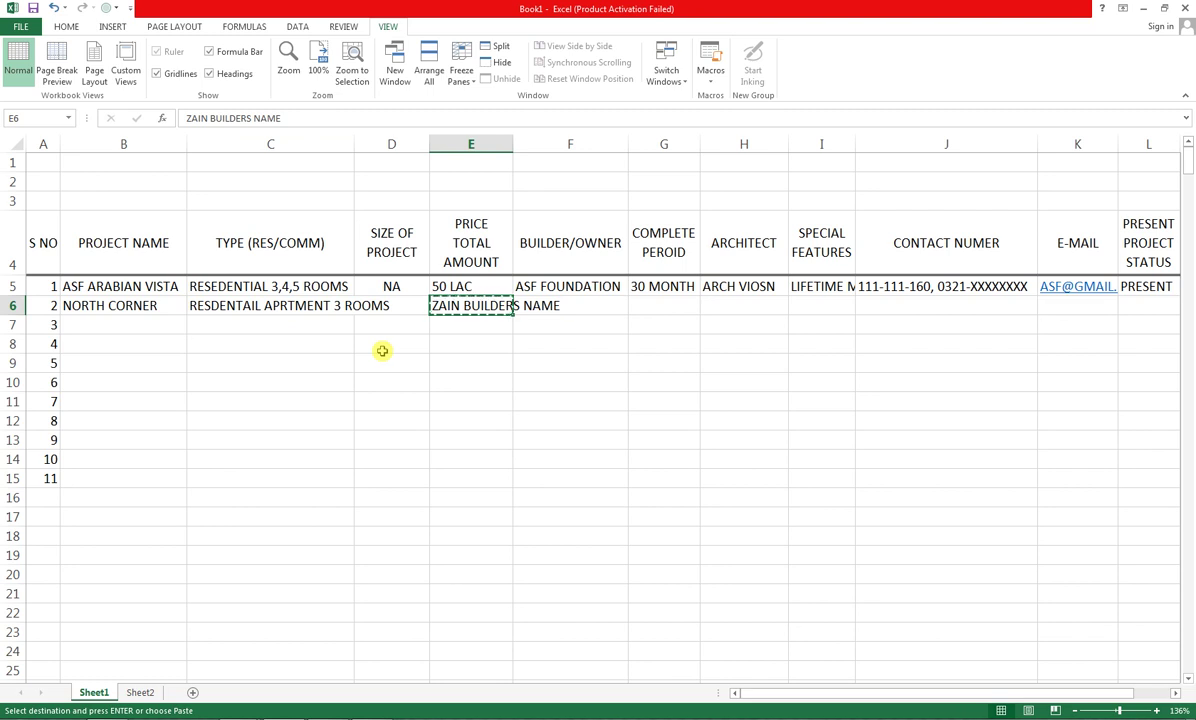
key("Right")
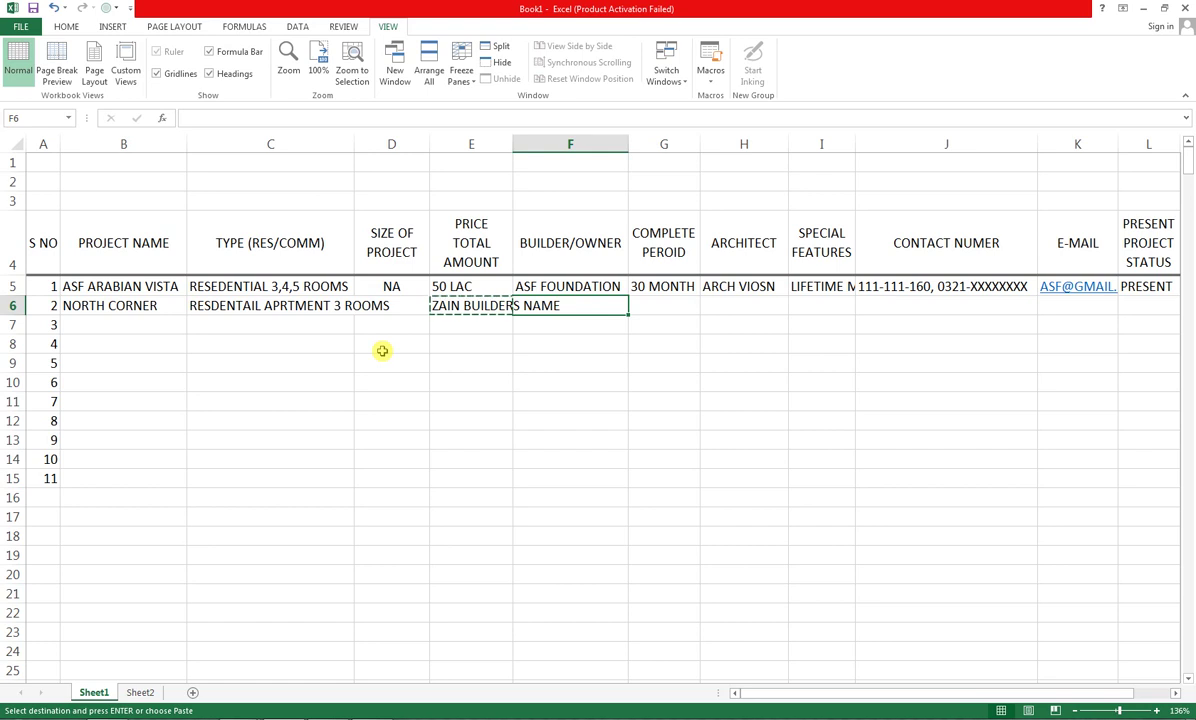
key("ctrl+v")
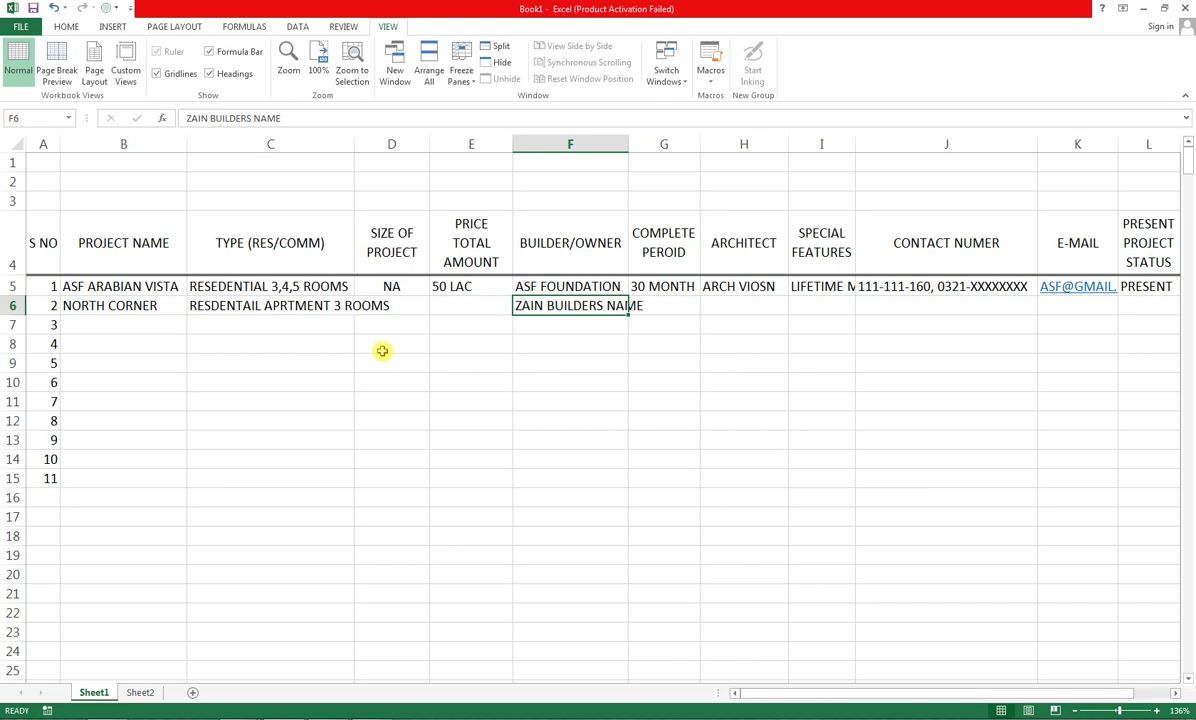
Enter price 10 LAC 99 THOUSANDS in E6 and completion period 2 YEARS in G6
key("Left")
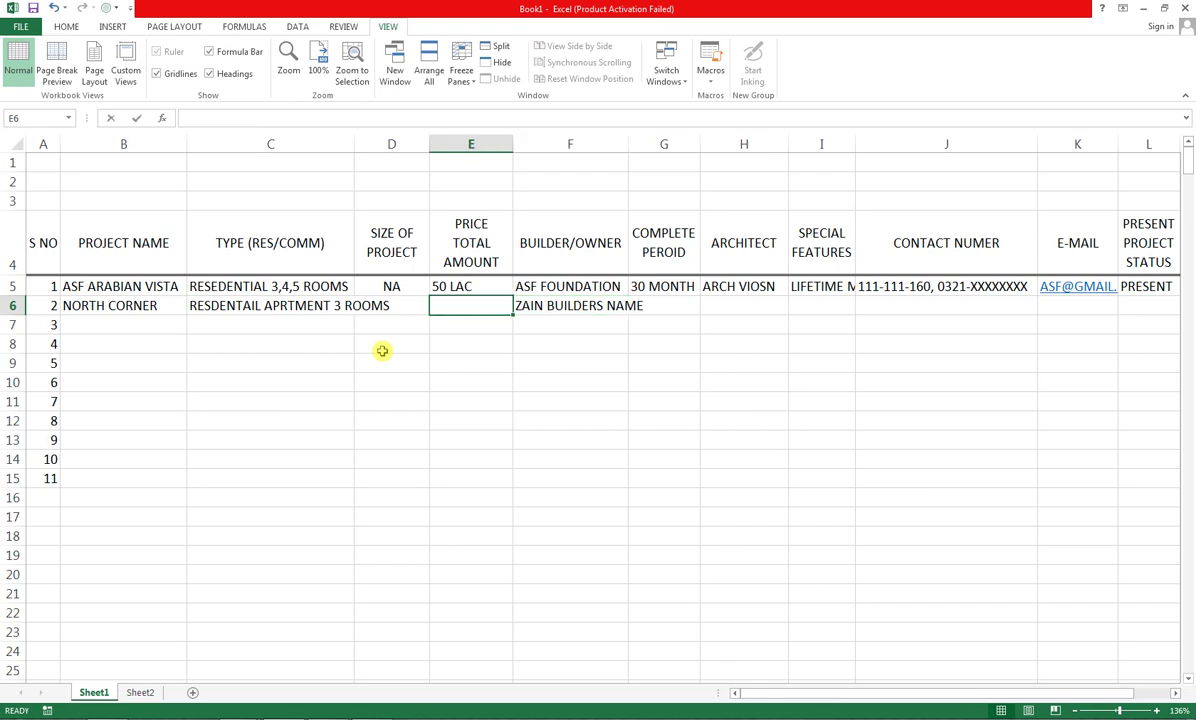
type("10")
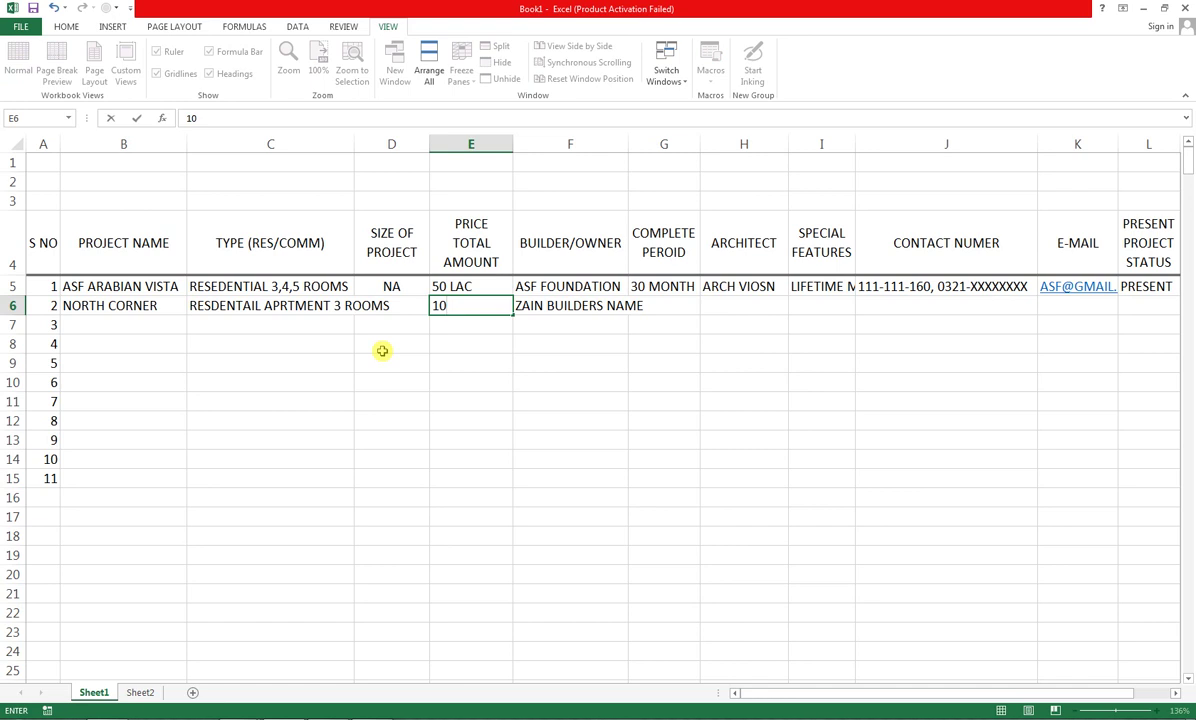
type(" LAC 99 THOUSANDS")
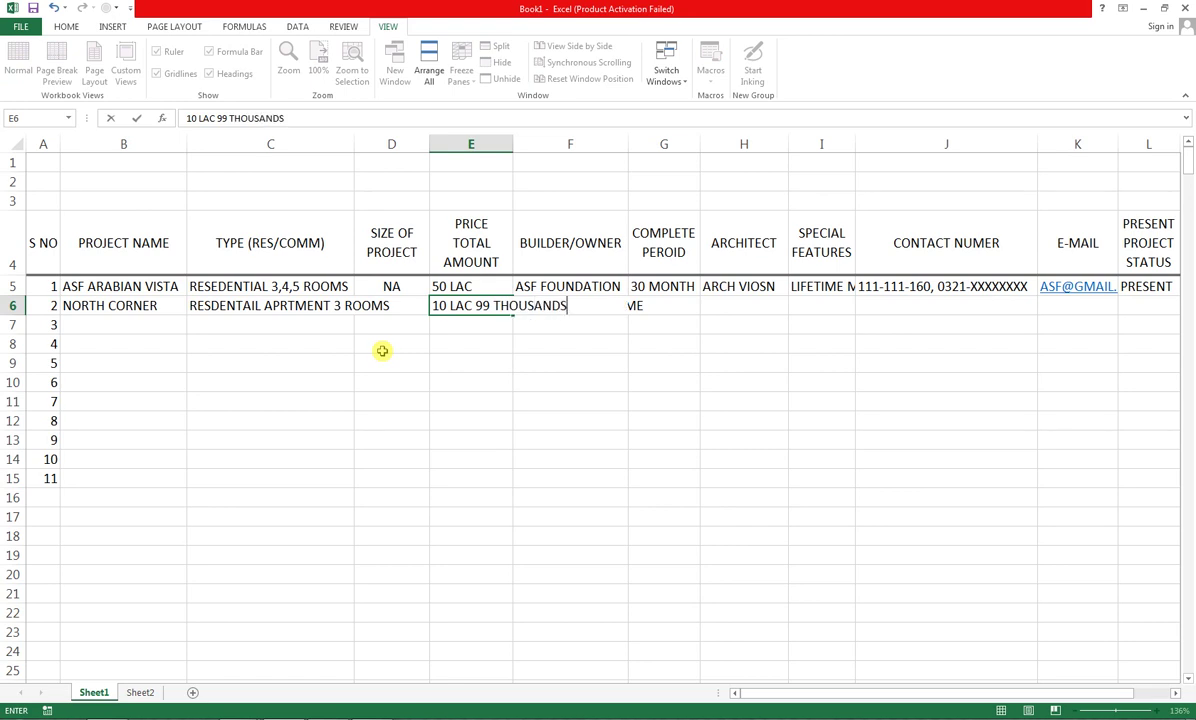
key("Tab")
key("ctrl+v")
left_click(660, 307)
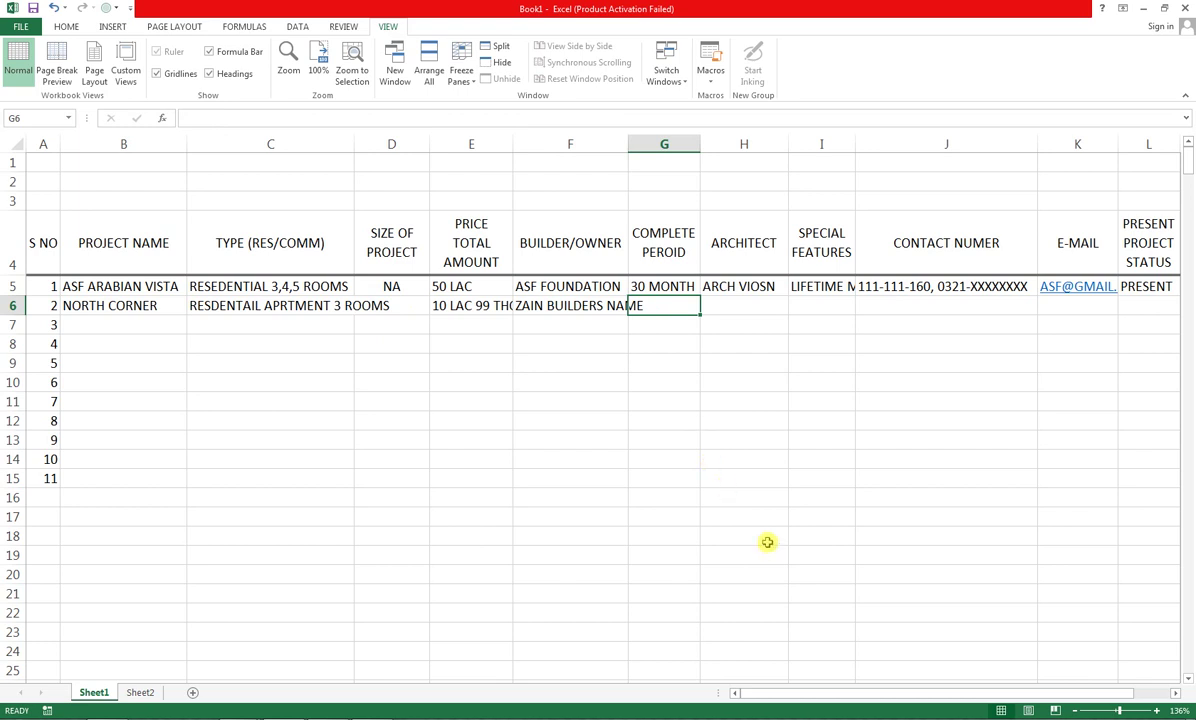
type("2 YEARSD")
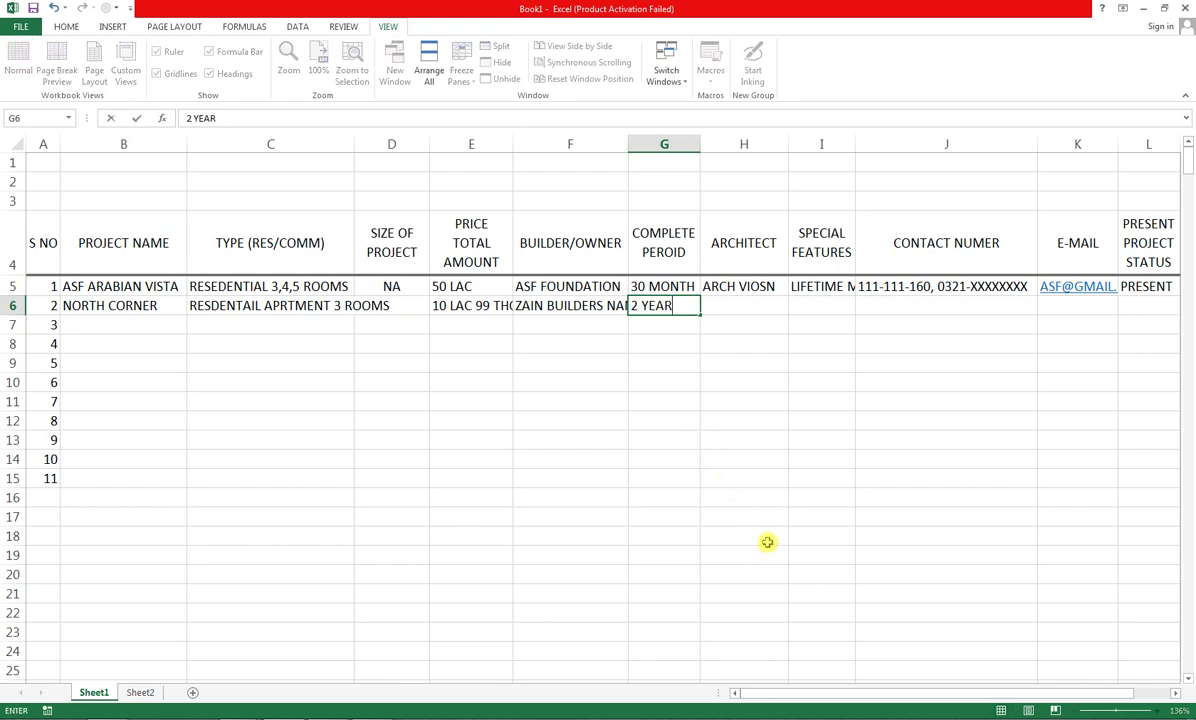
key("Tab")
key("Left")
key("F2")
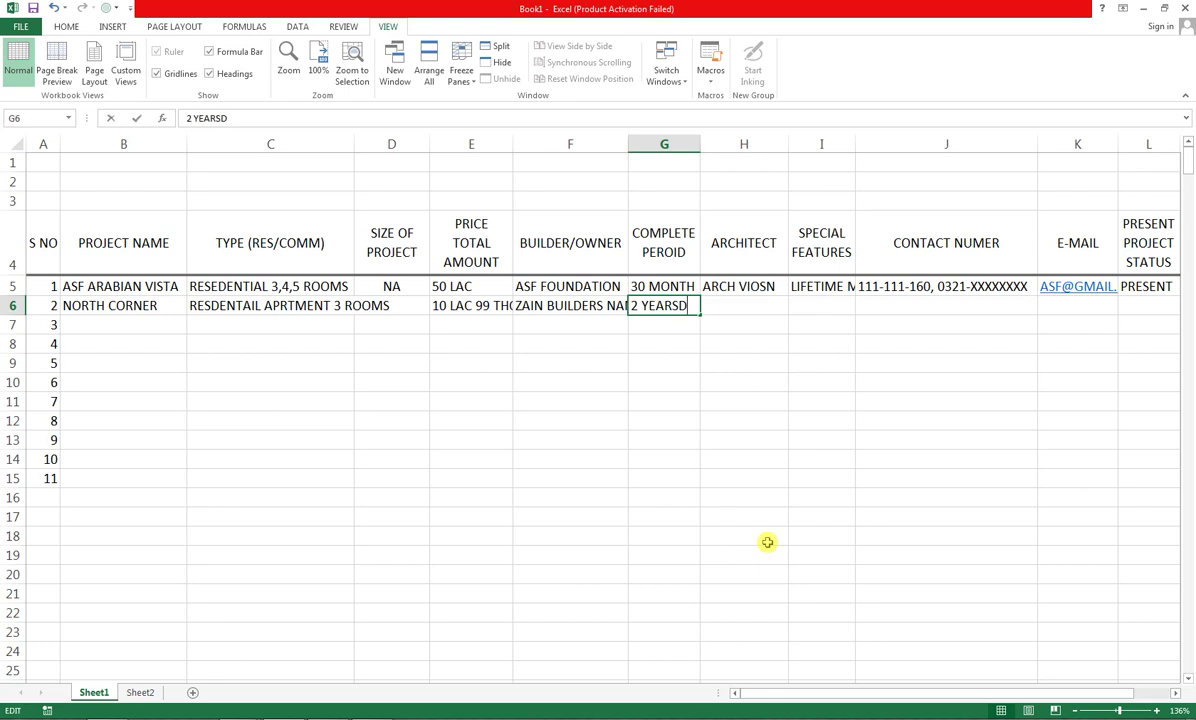
key("BackSpace")
key("Tab")
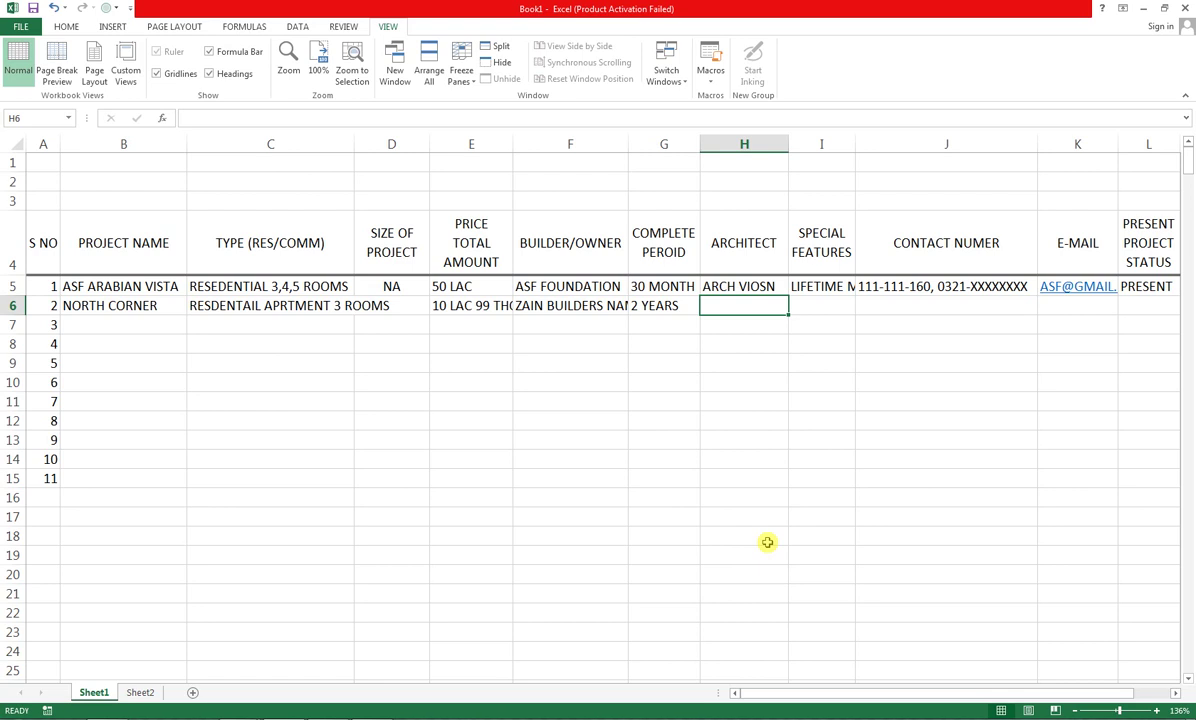
Enter NA as architect, GIM. CCTV as special features, and the contact number
type("NA")
key("Tab")
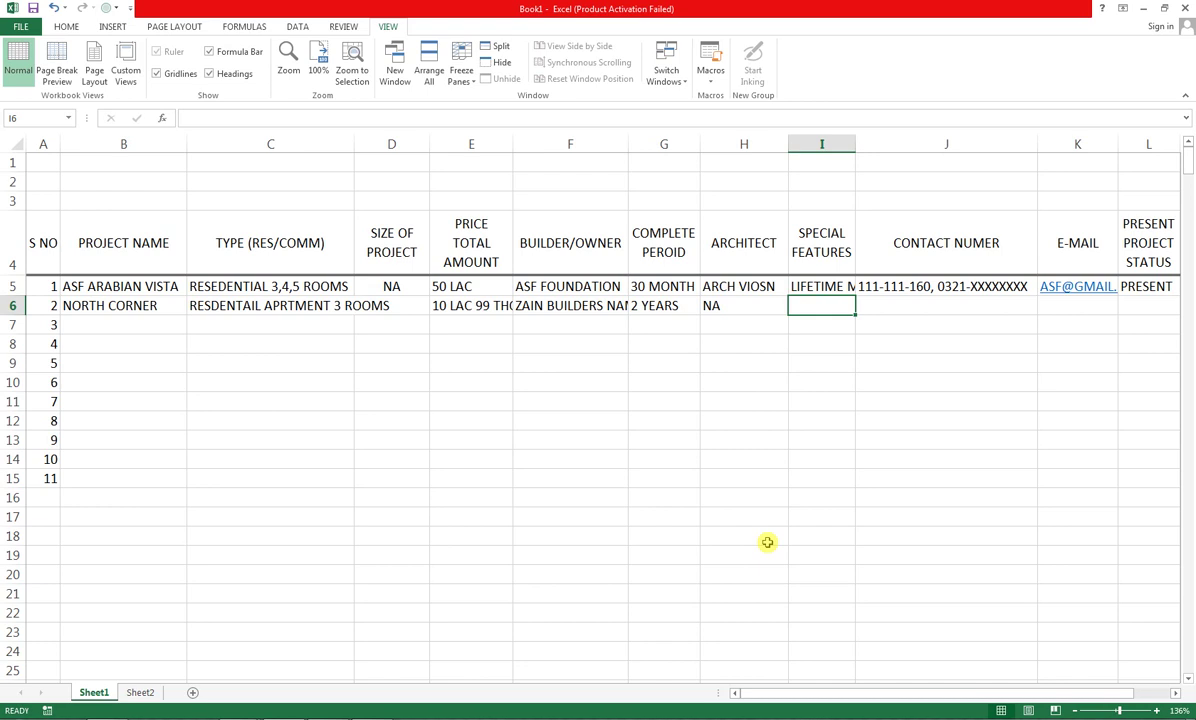
type("GIM.")
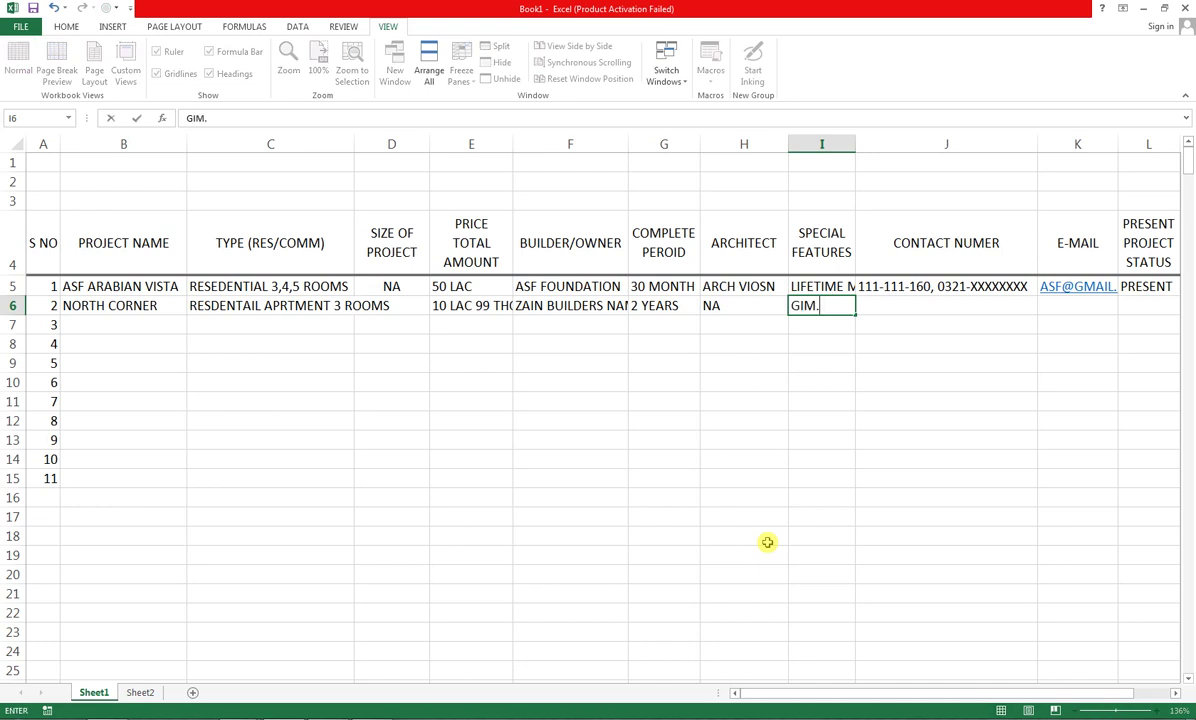
type(" W")
key("BackSpace")
type("CCTV")
key("Tab")
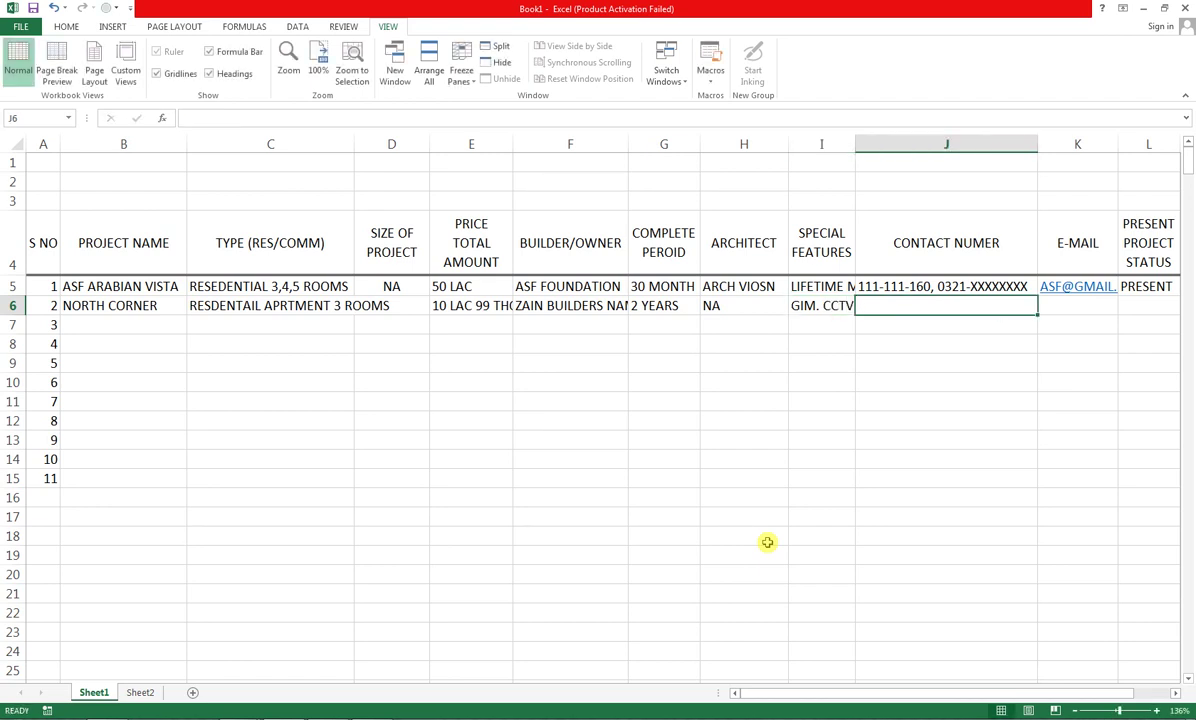
type("0321")
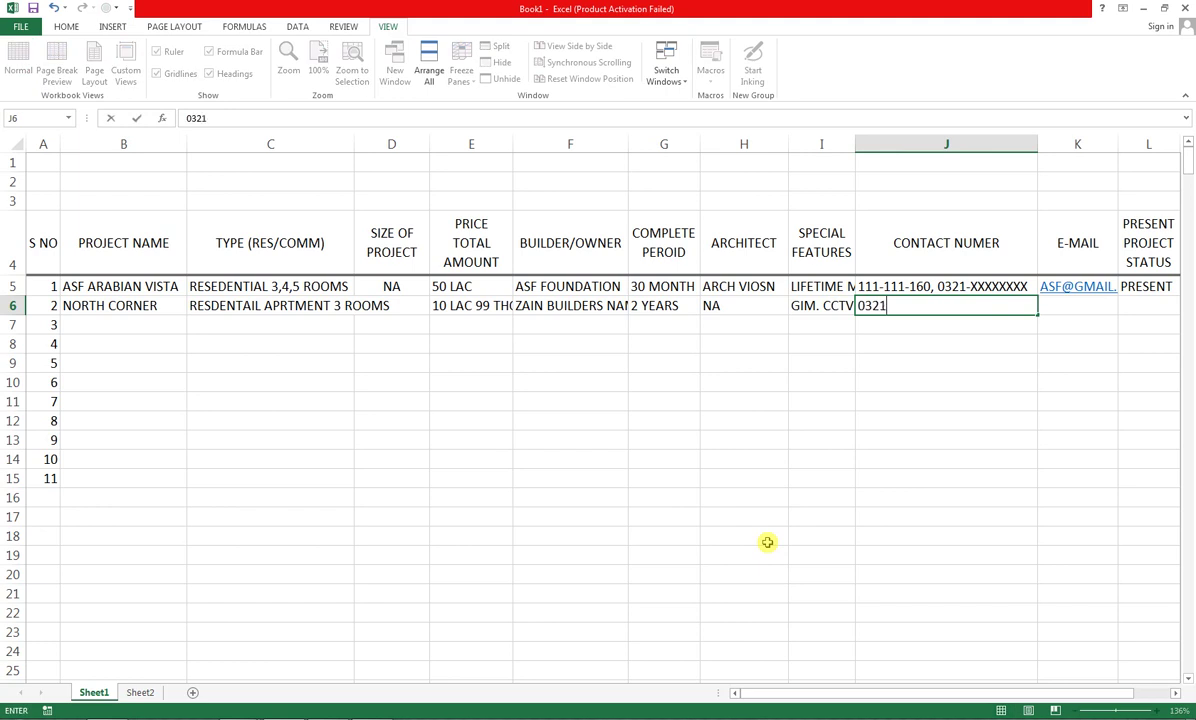
type("-XXXXXXXXXX")
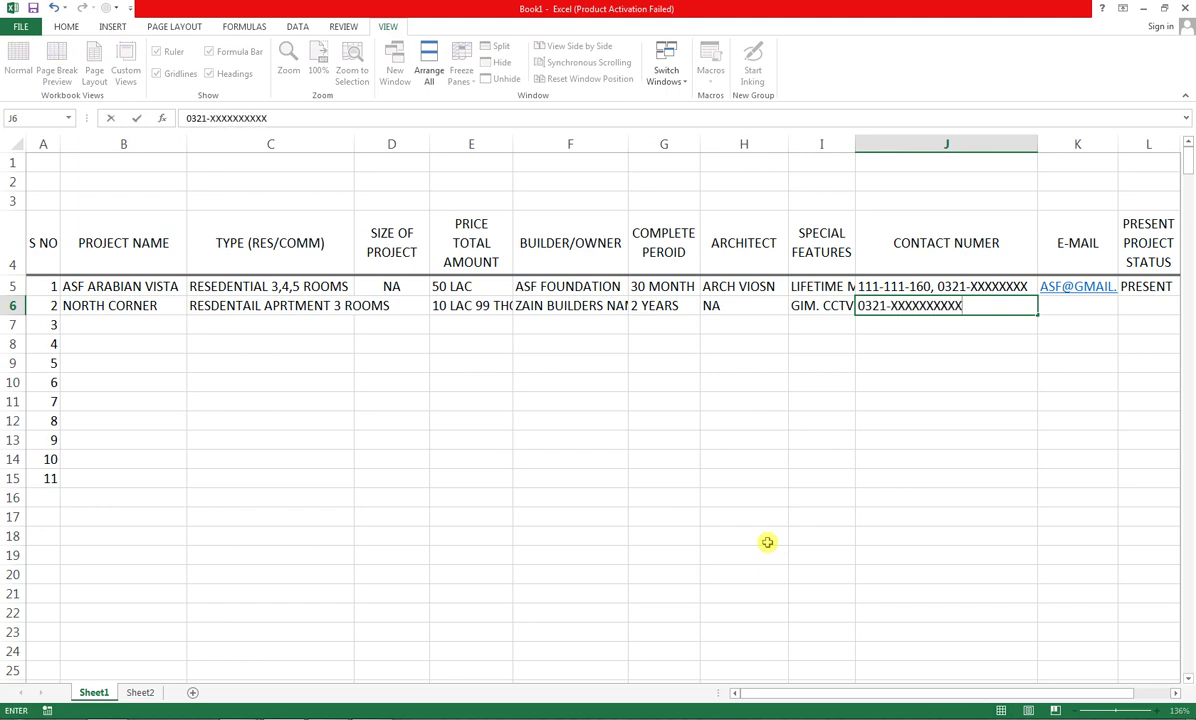
key("Tab")
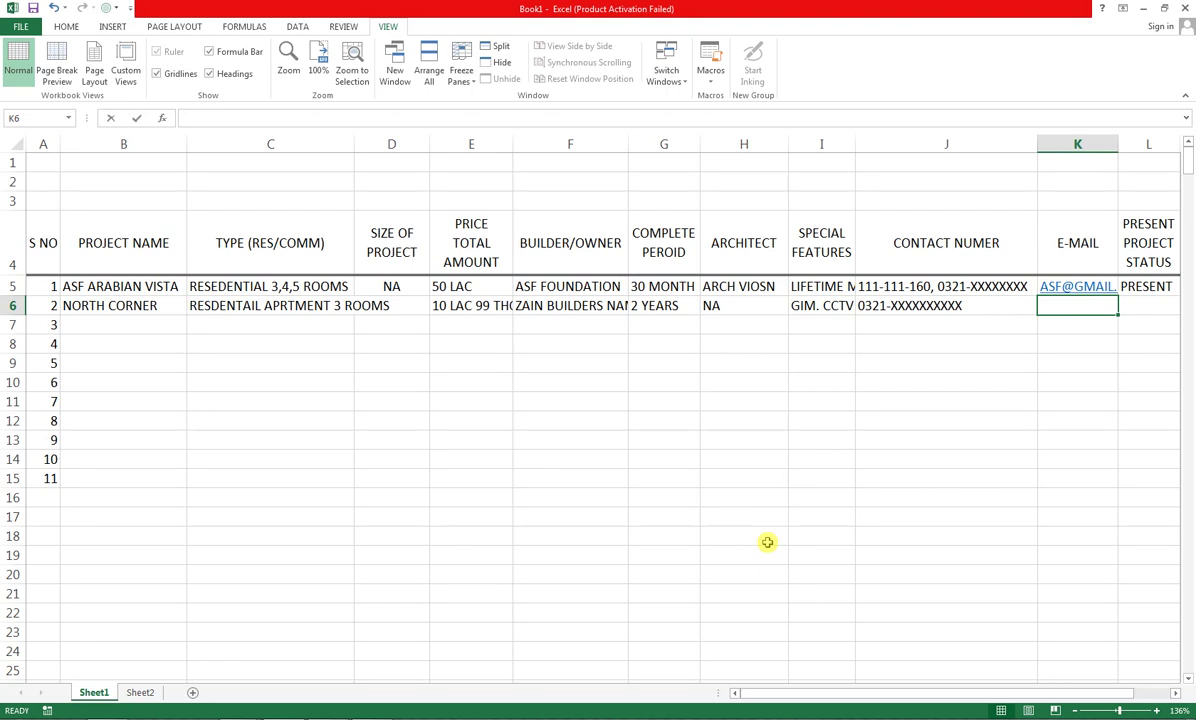
Enter NA as the e-mail and fill the PRESENT status down into row 6
type("NA")
key("Tab")
key("Up")
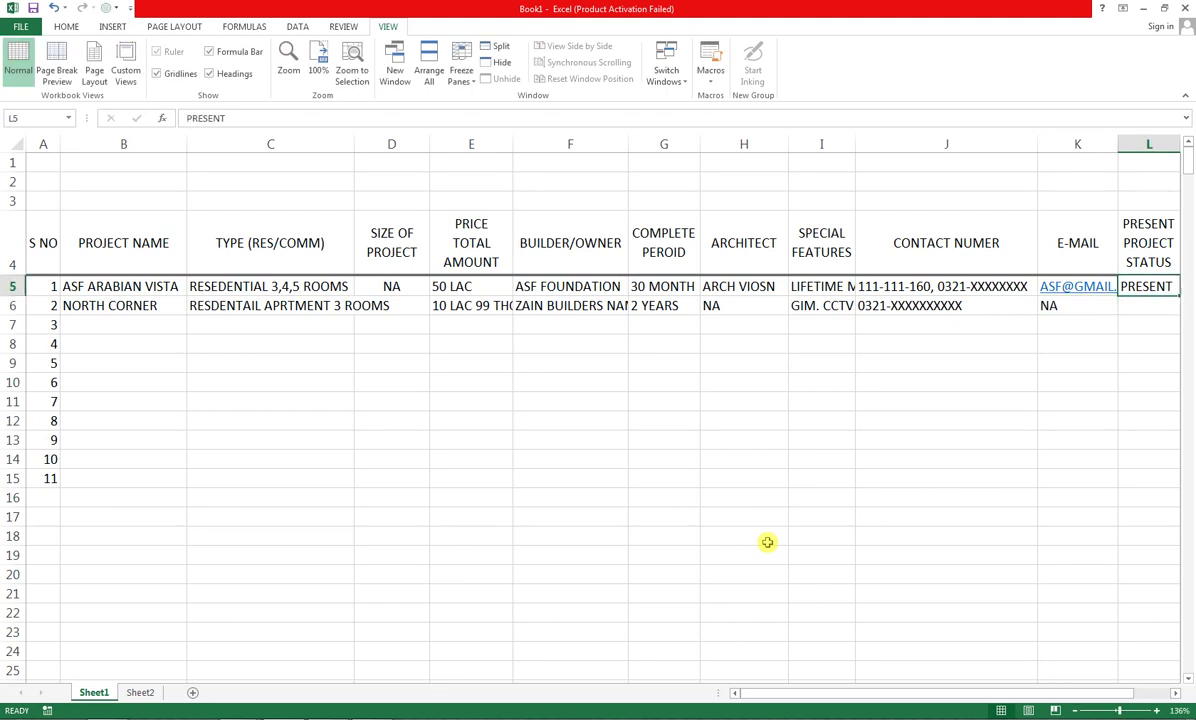
key("shift+Down")
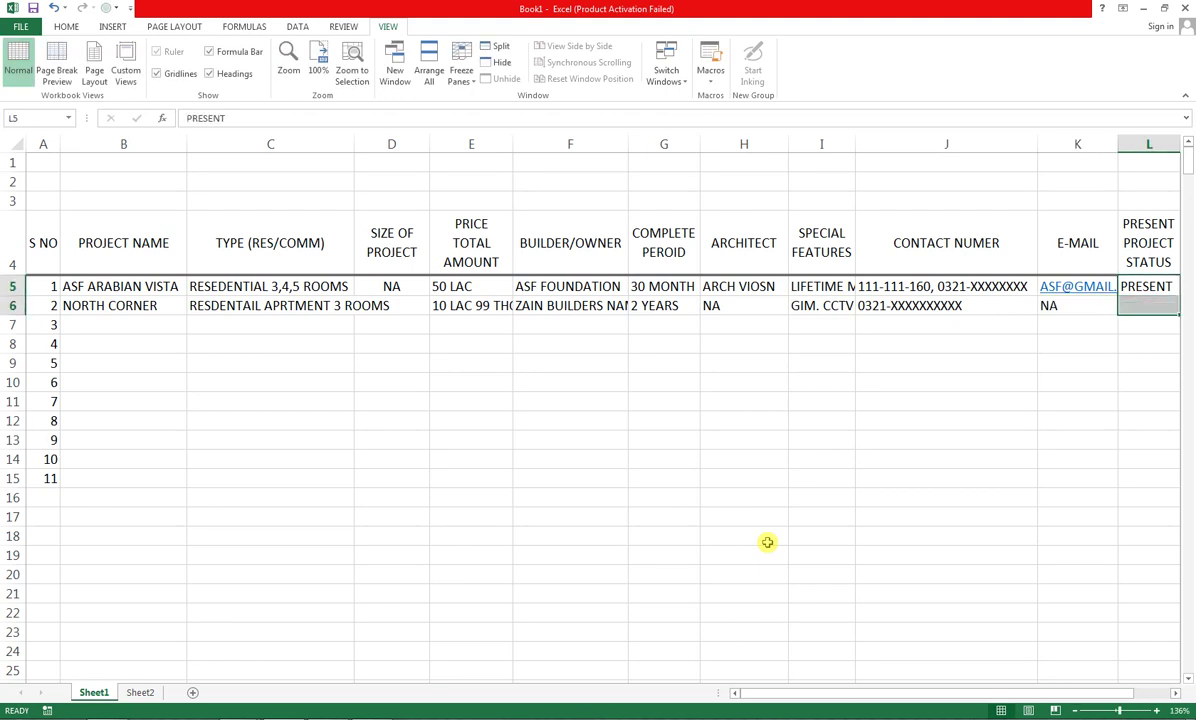
key("ctrl+d")
key("Left")
key("Left")
key("Left")
key("Left")
key("Left")
key("Left")
key("Left")
key("Left")
key("Left")
key("Down")
key("Down")
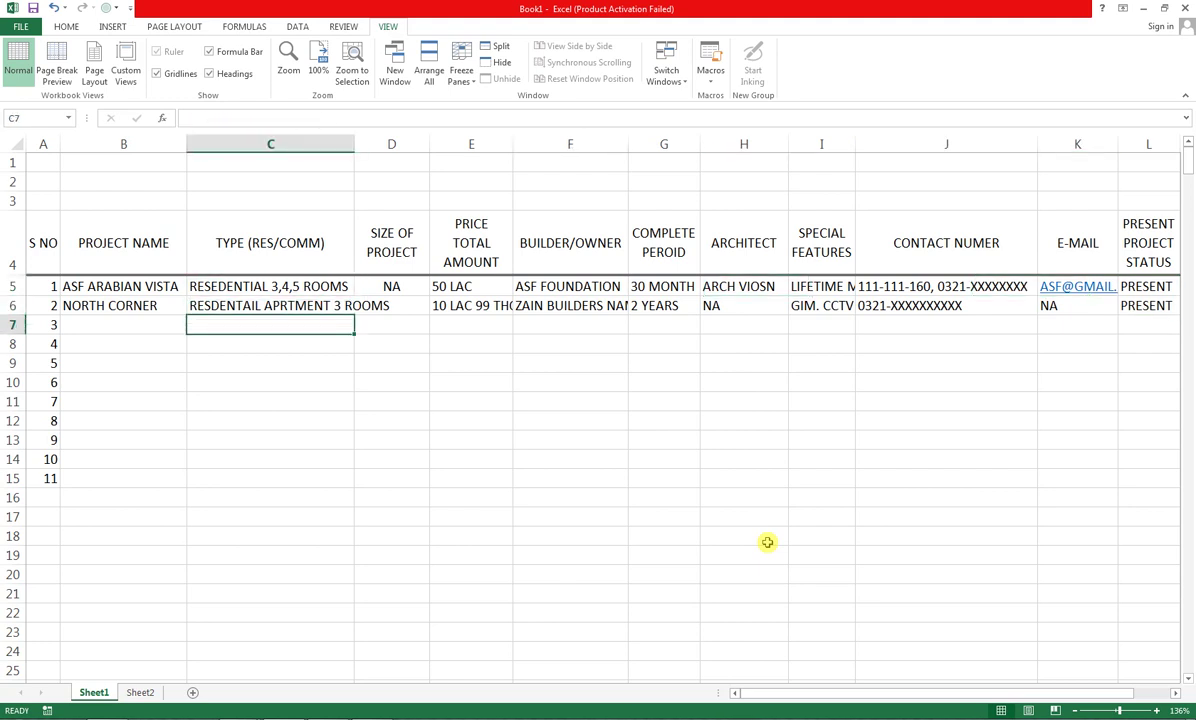
key("Left")
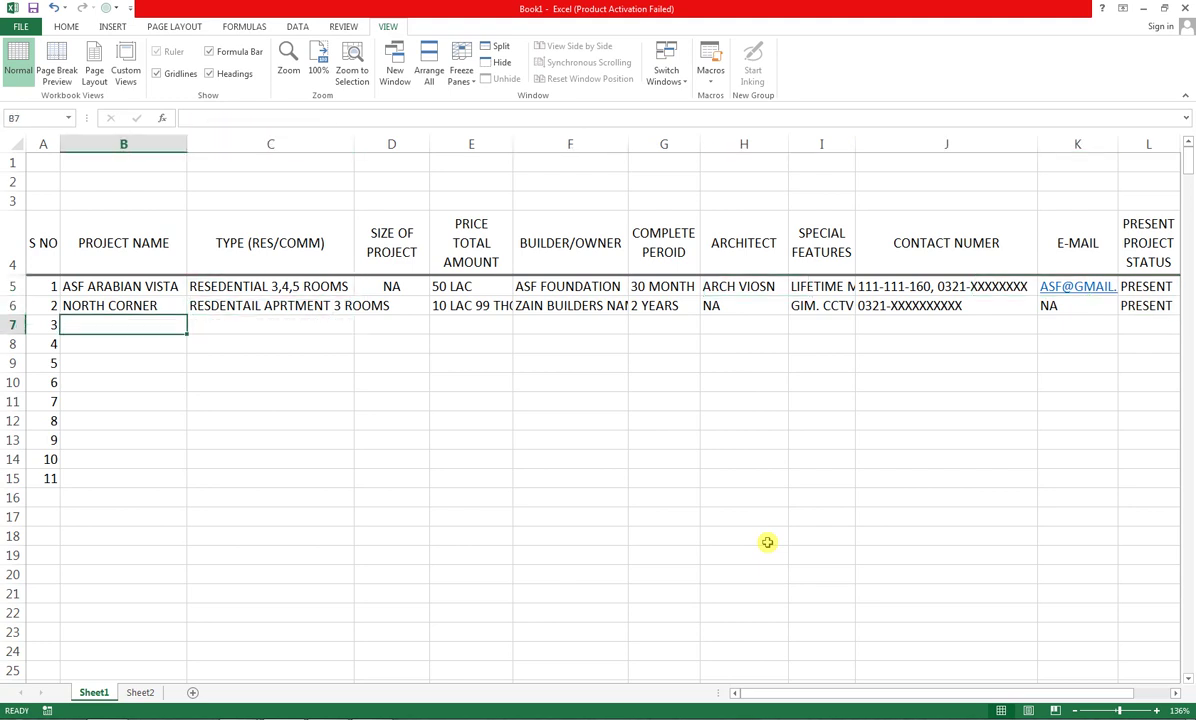
Enter RABIA PEARL, type RESDENTAIL / COMMERCIAL, and NA size and price in row 7
type("RABIA P")
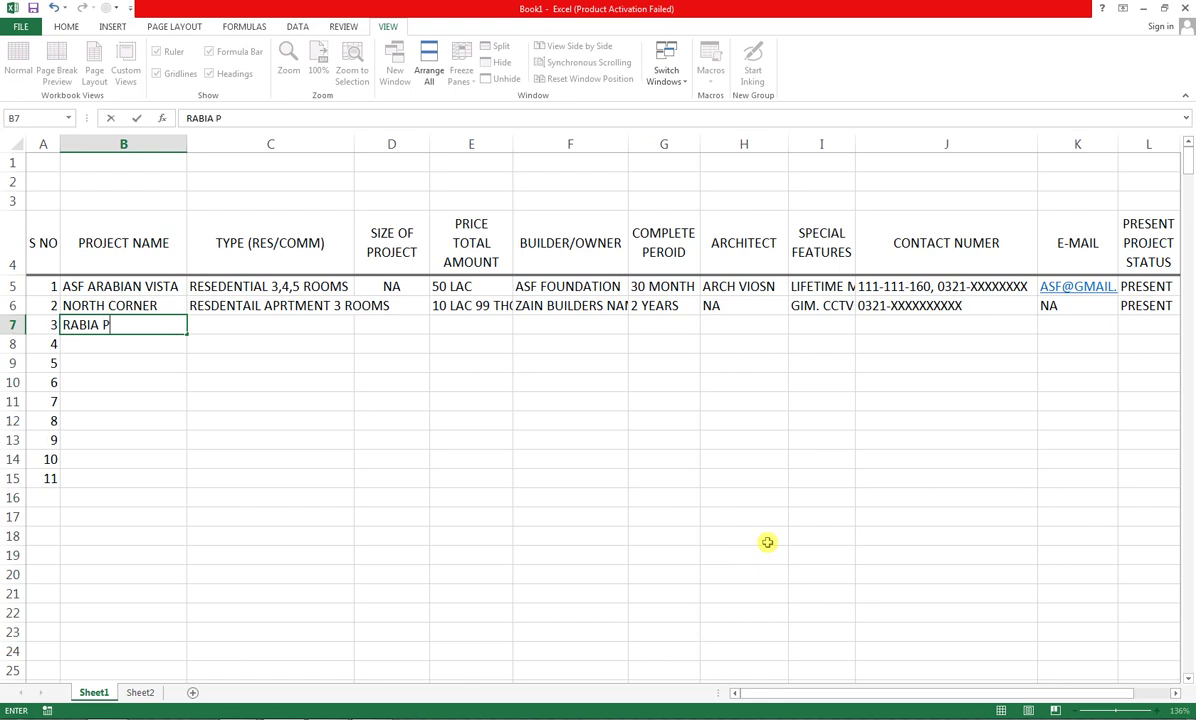
type("EARL")
key("Tab")
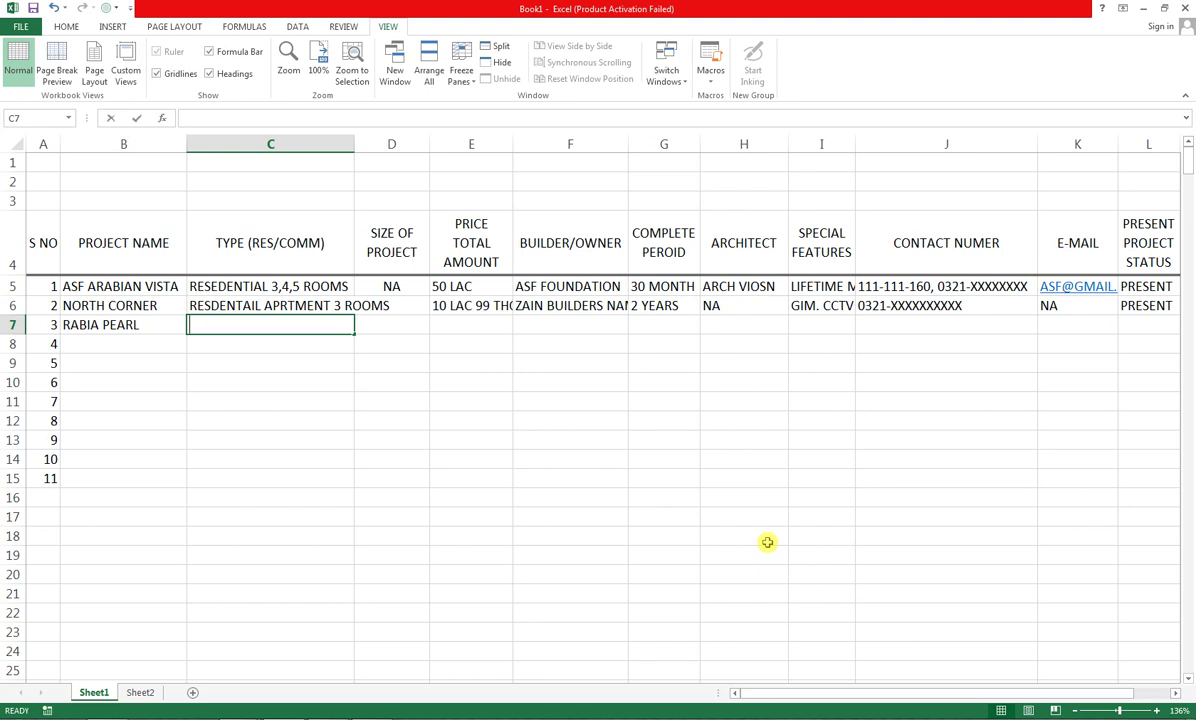
type("RESDE")
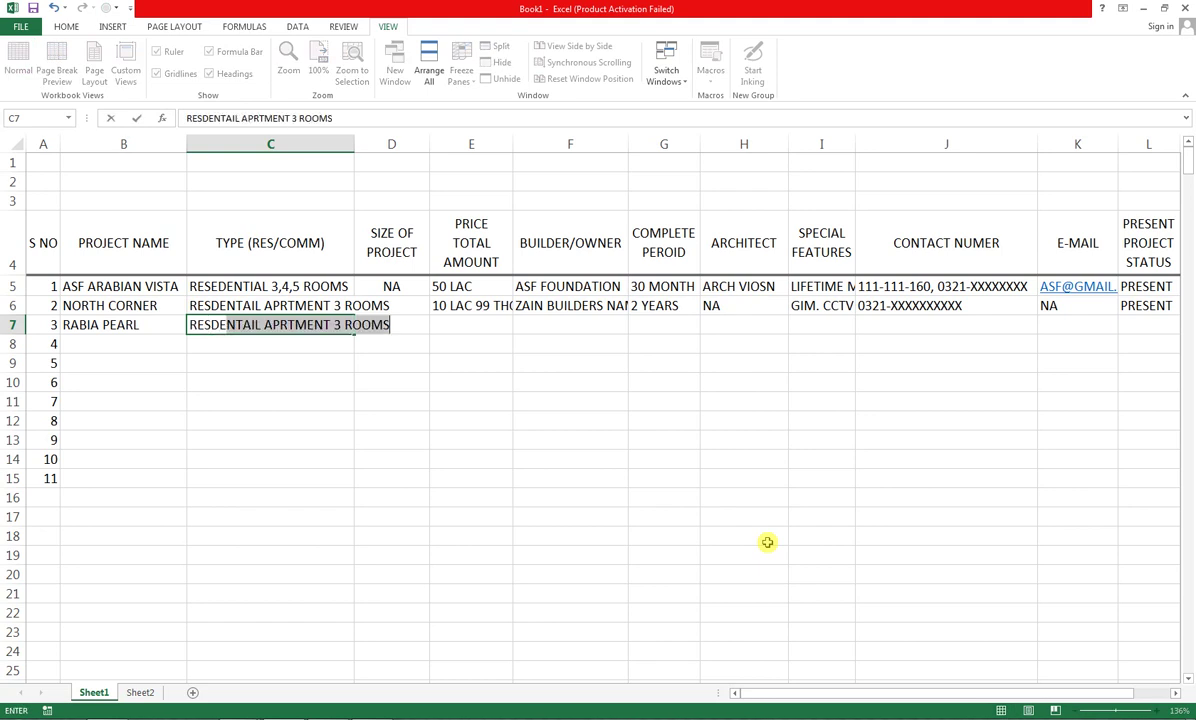
type("NTAIL / COMMERCIAL")
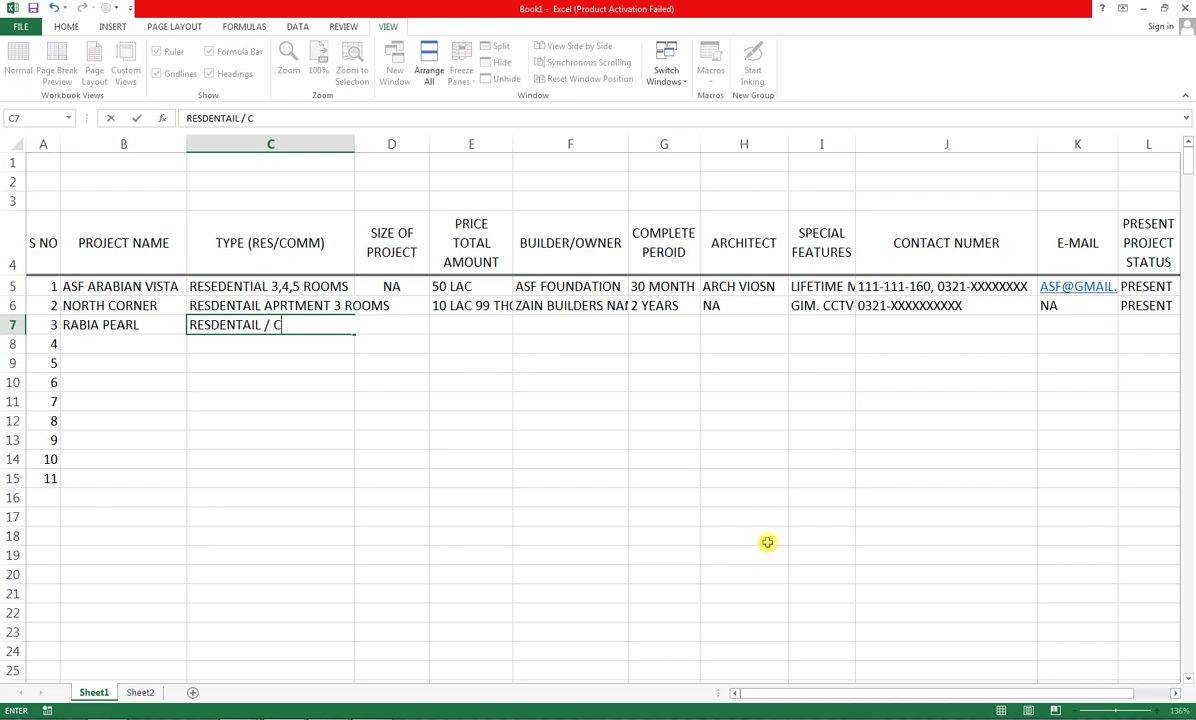
key("ctrl+Return")
key("Tab")
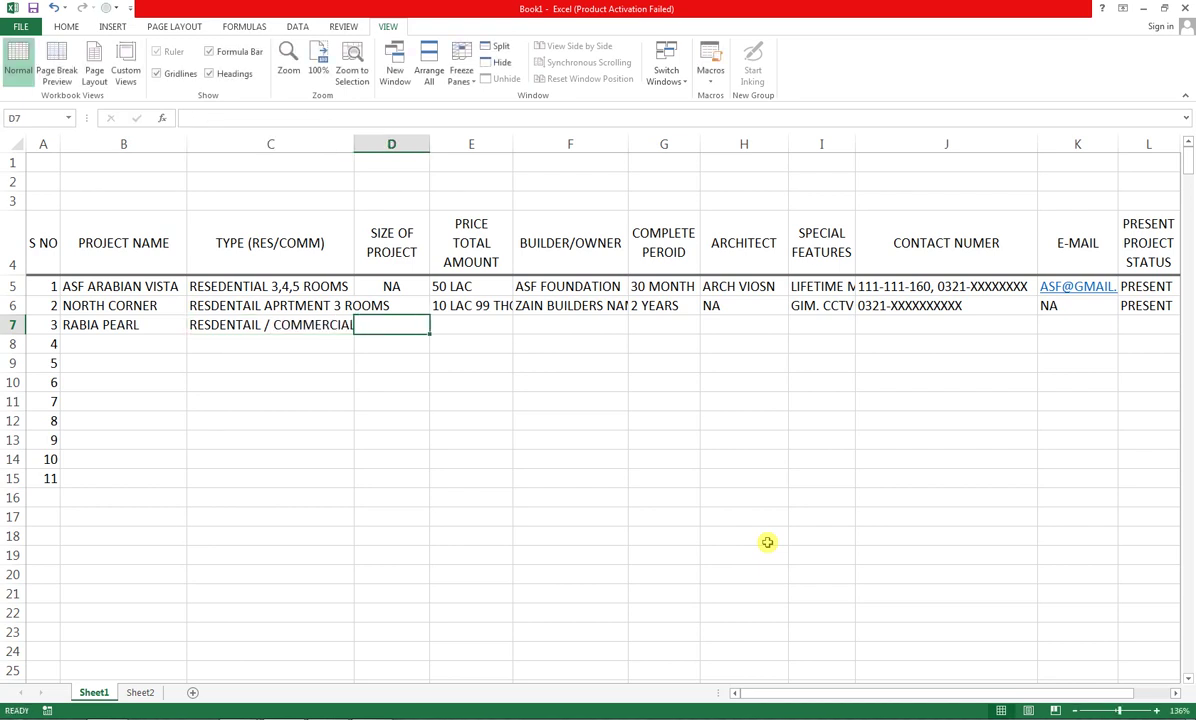
type("NA")
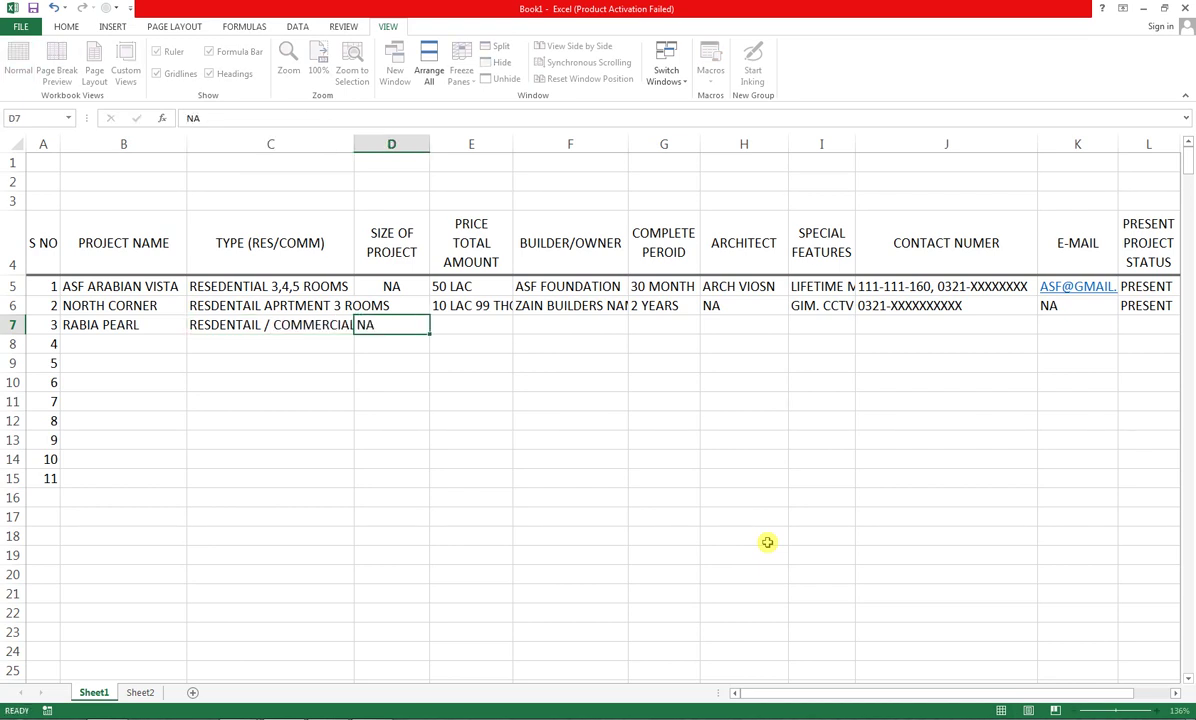
key("Tab")
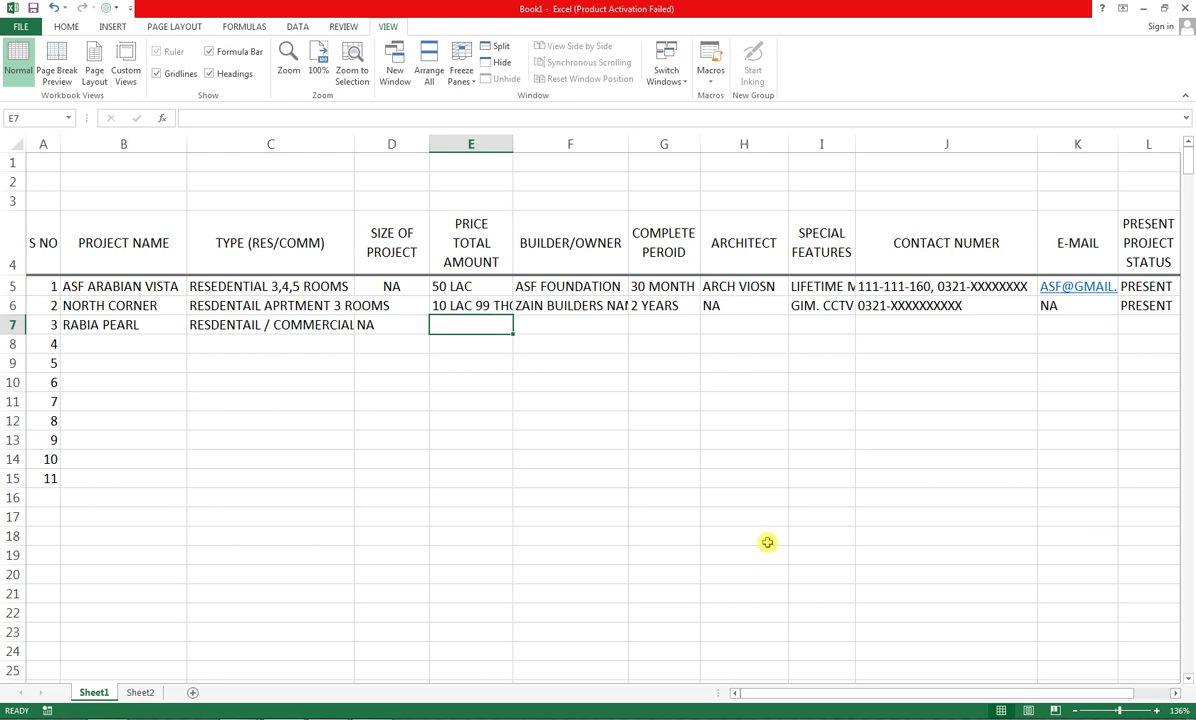
type("NA")
key("Tab")
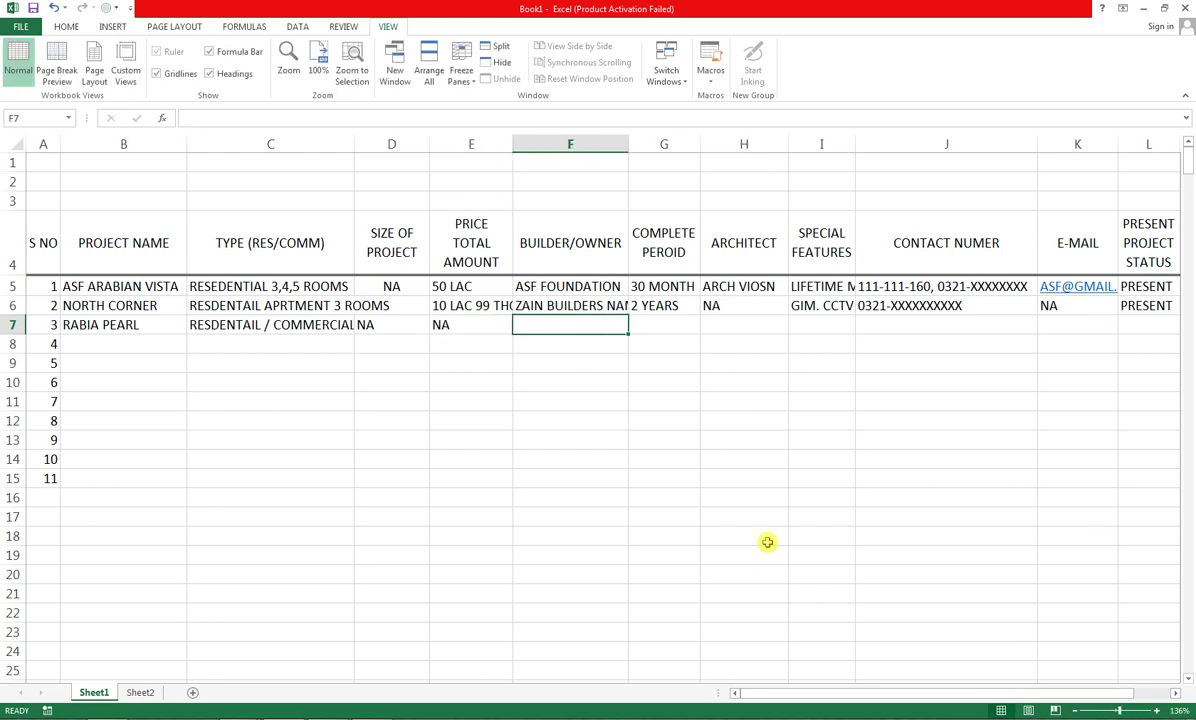
Add BAHRAI TOWN as builder, 2 YEARS, NA architect and 47,00 SQ. YARDS features
type("B")
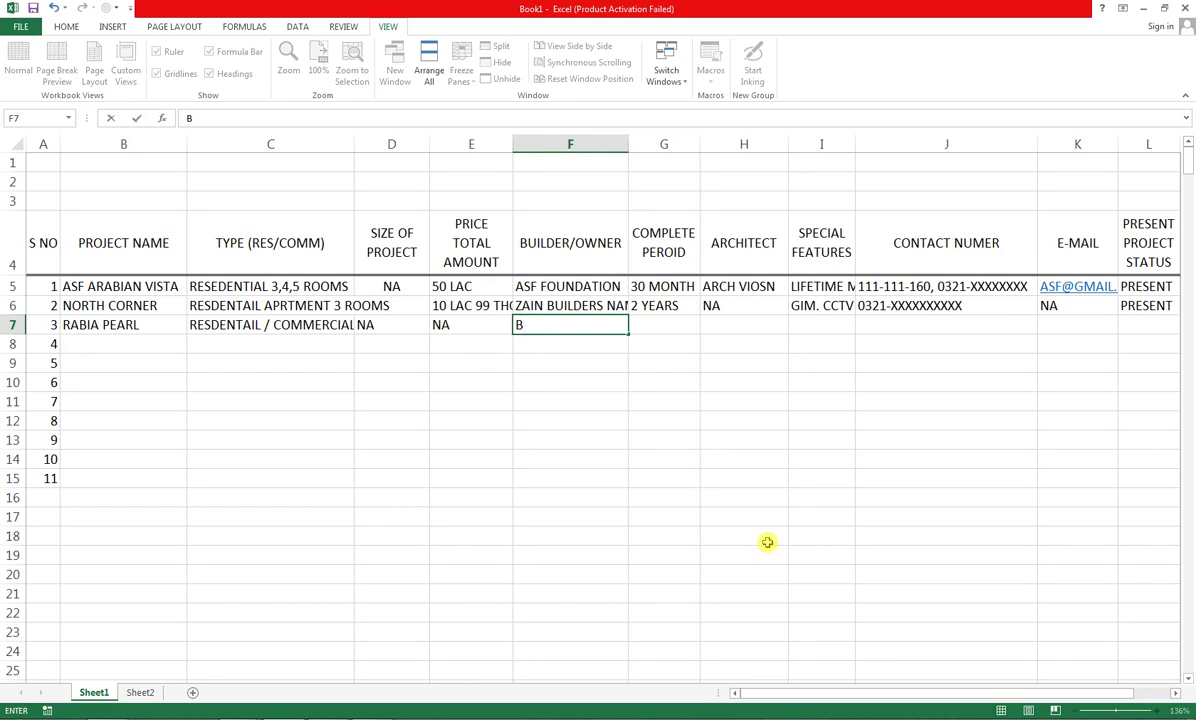
type("AHRAI TOWN")
key("Tab")
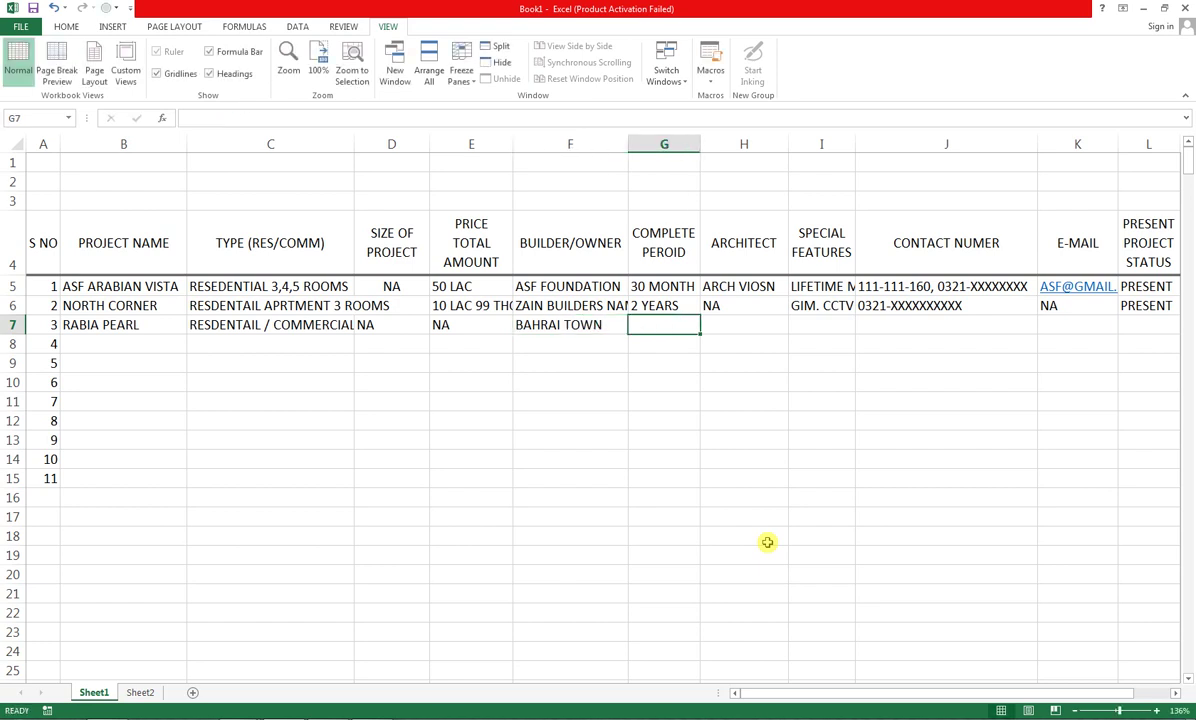
type("2 YA")
key("BackSpace")
key("BackSpace")
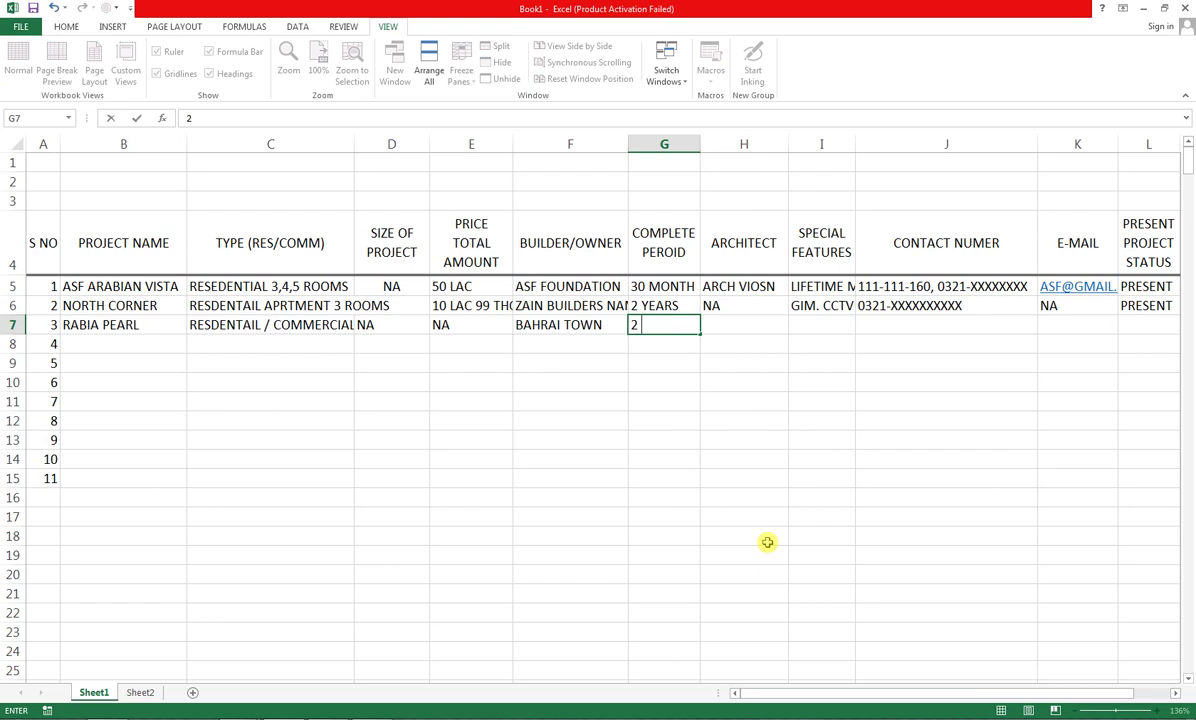
type("YEARS")
key("Tab")
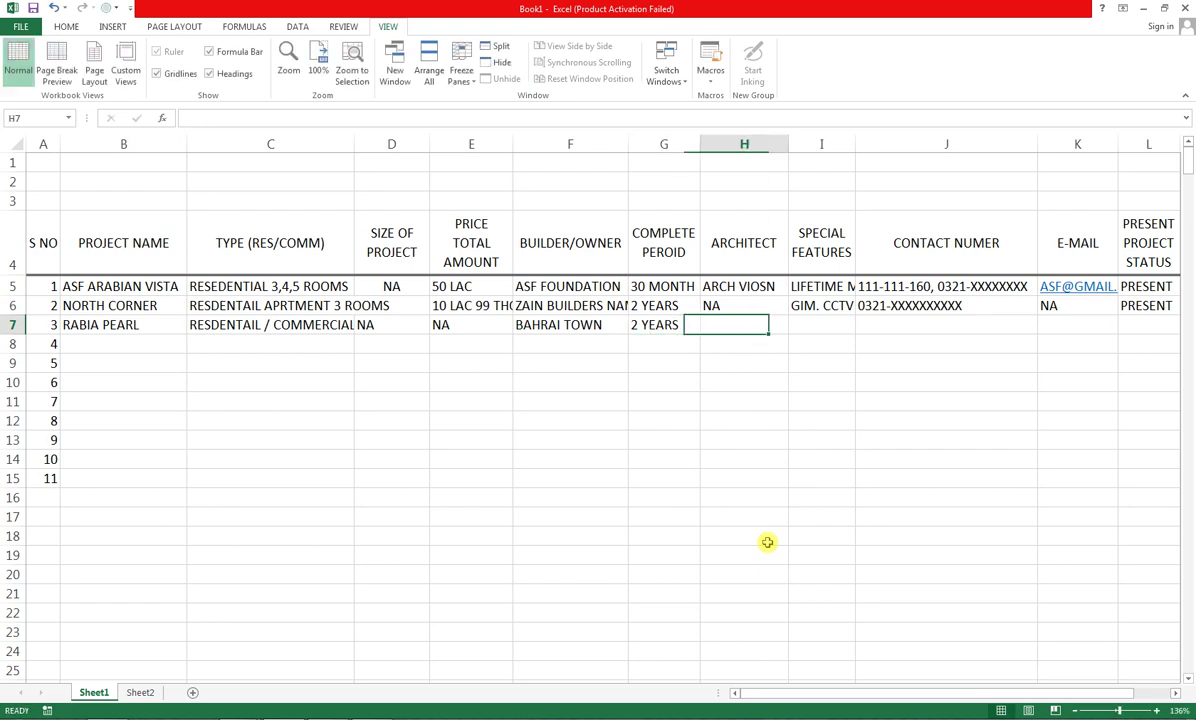
type("NA")
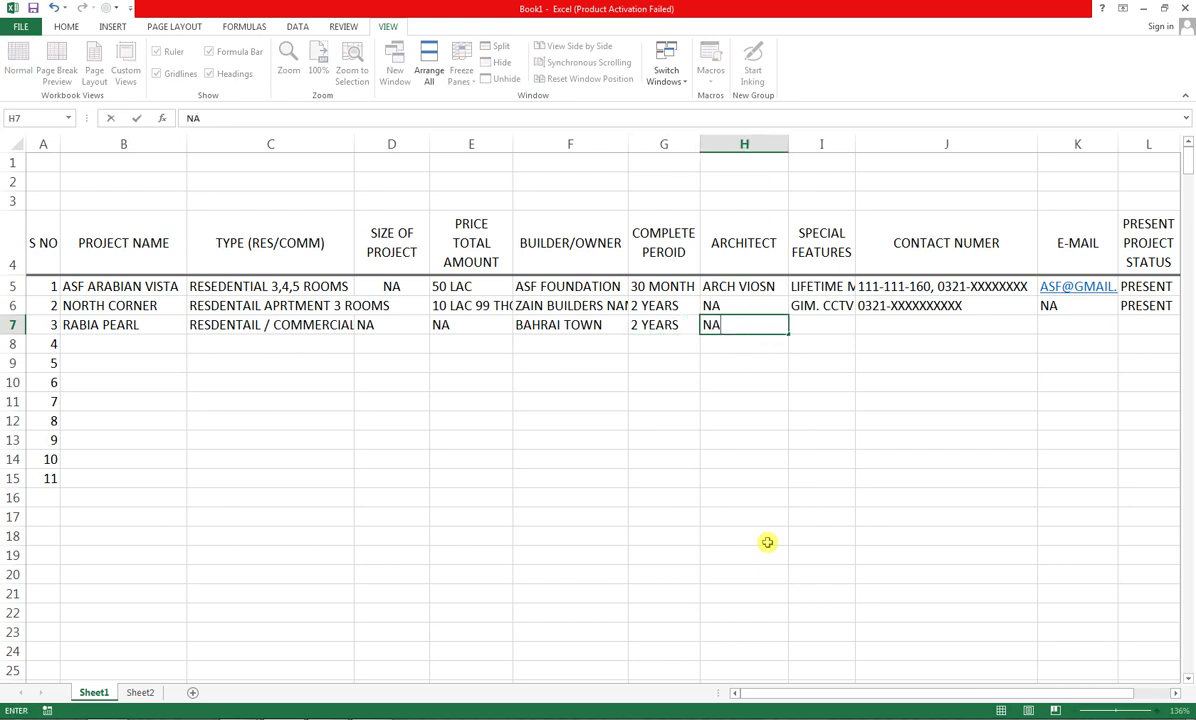
key("Tab")
type("47")
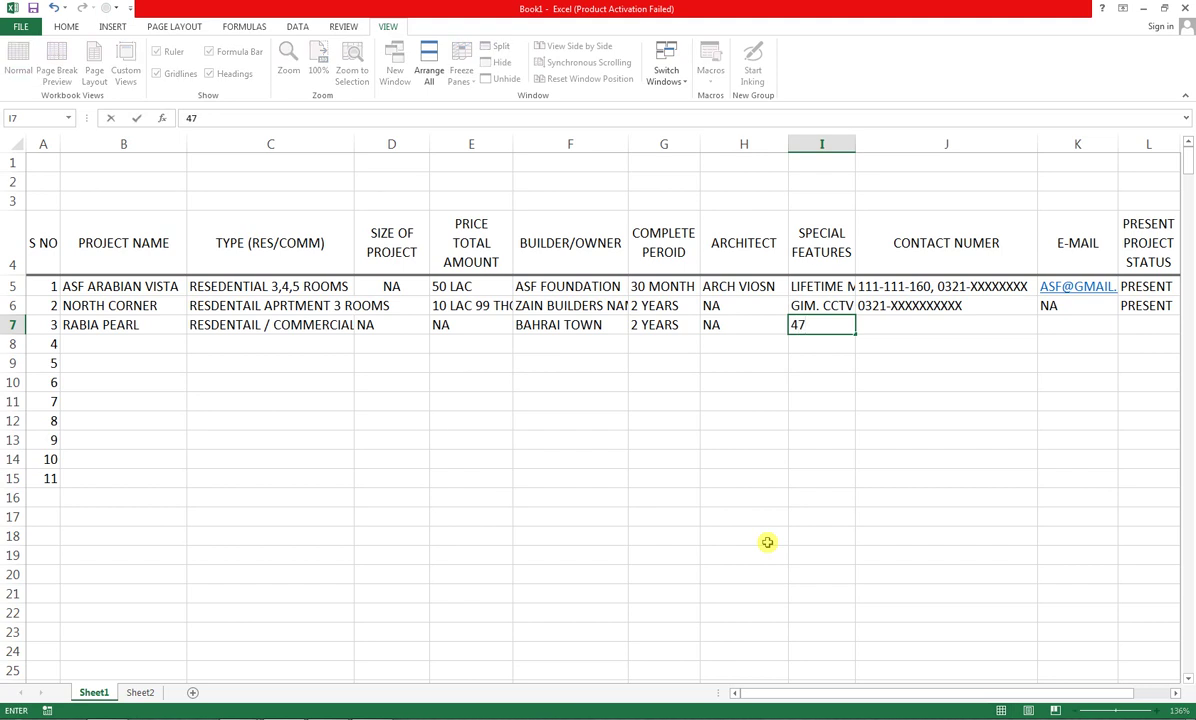
type(",00 SQ. YARDS")
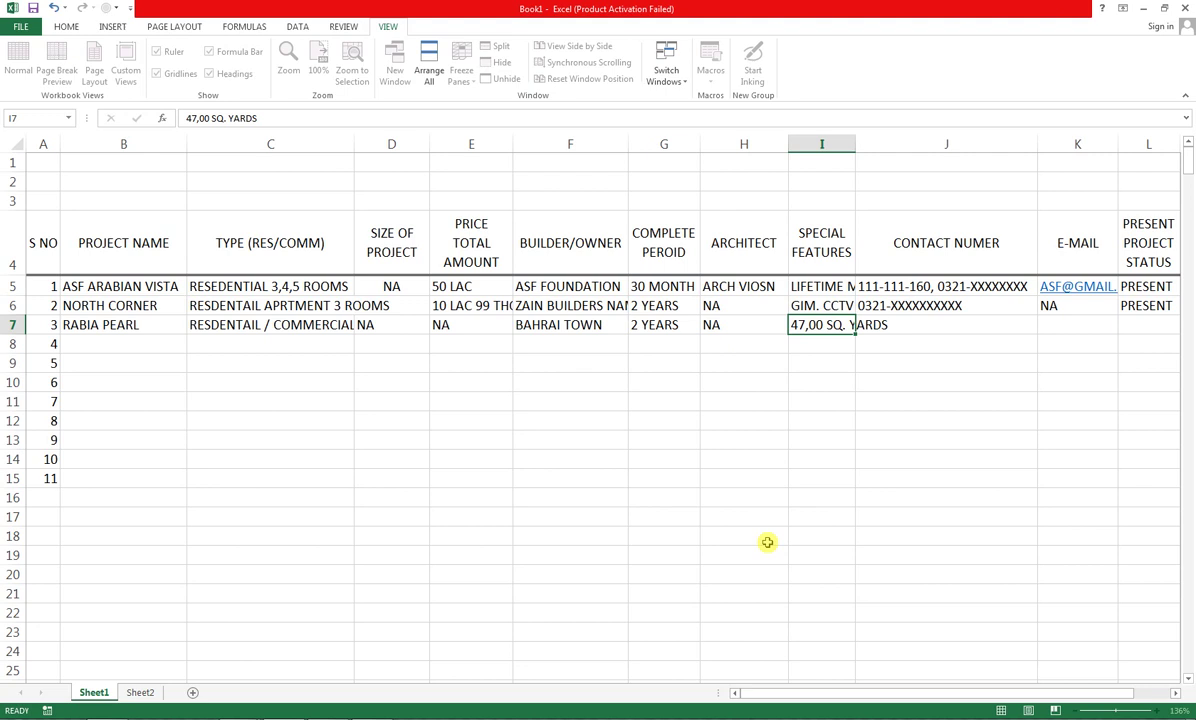
key("Tab")
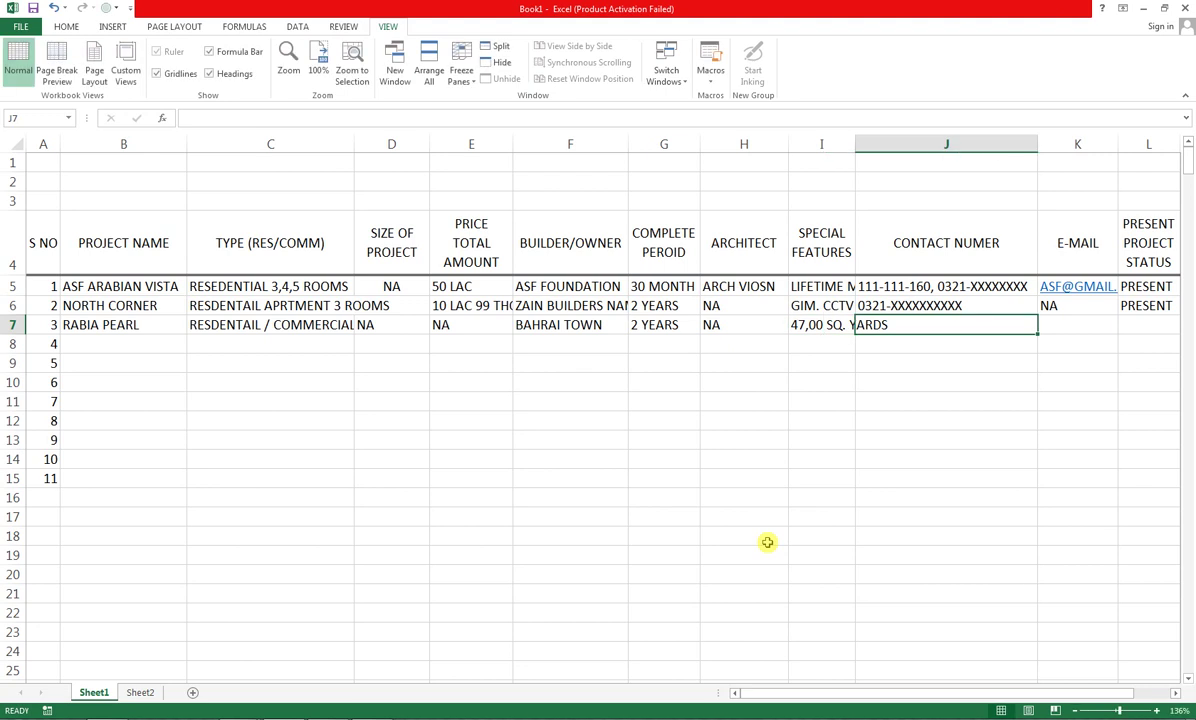
key("Tab")
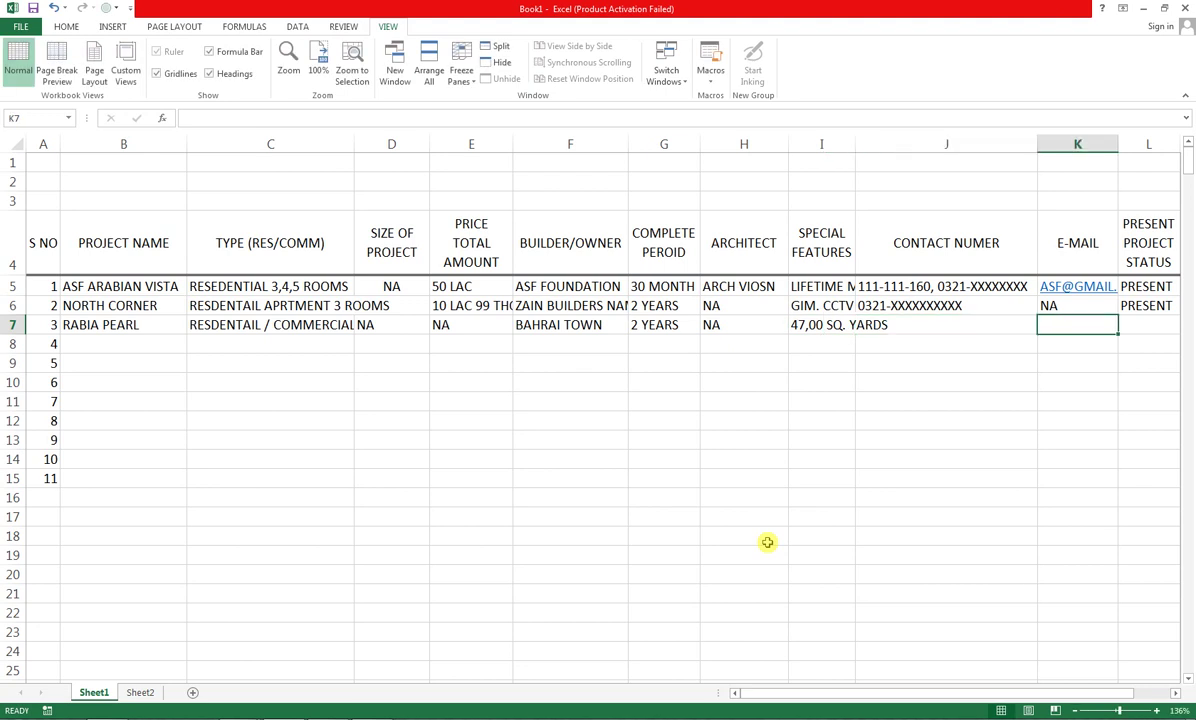
type("0321-")
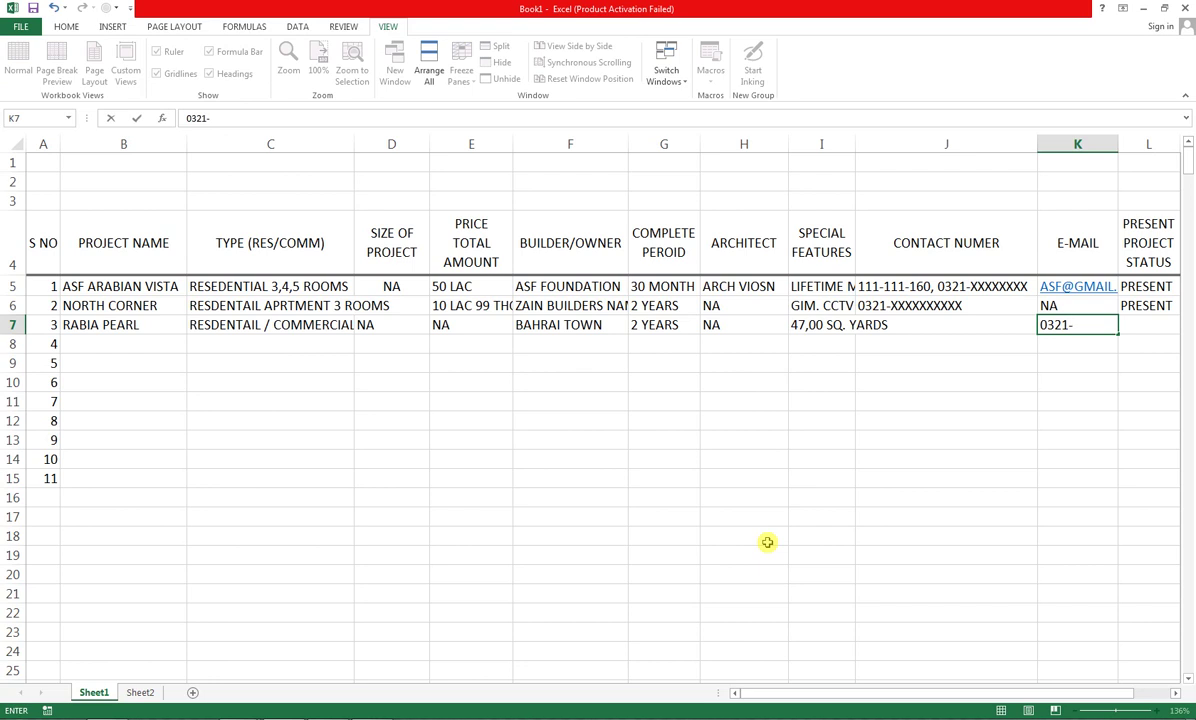
type("XXXXXX")
key("shift+Tab")
key("Tab")
key("ctrl+x")
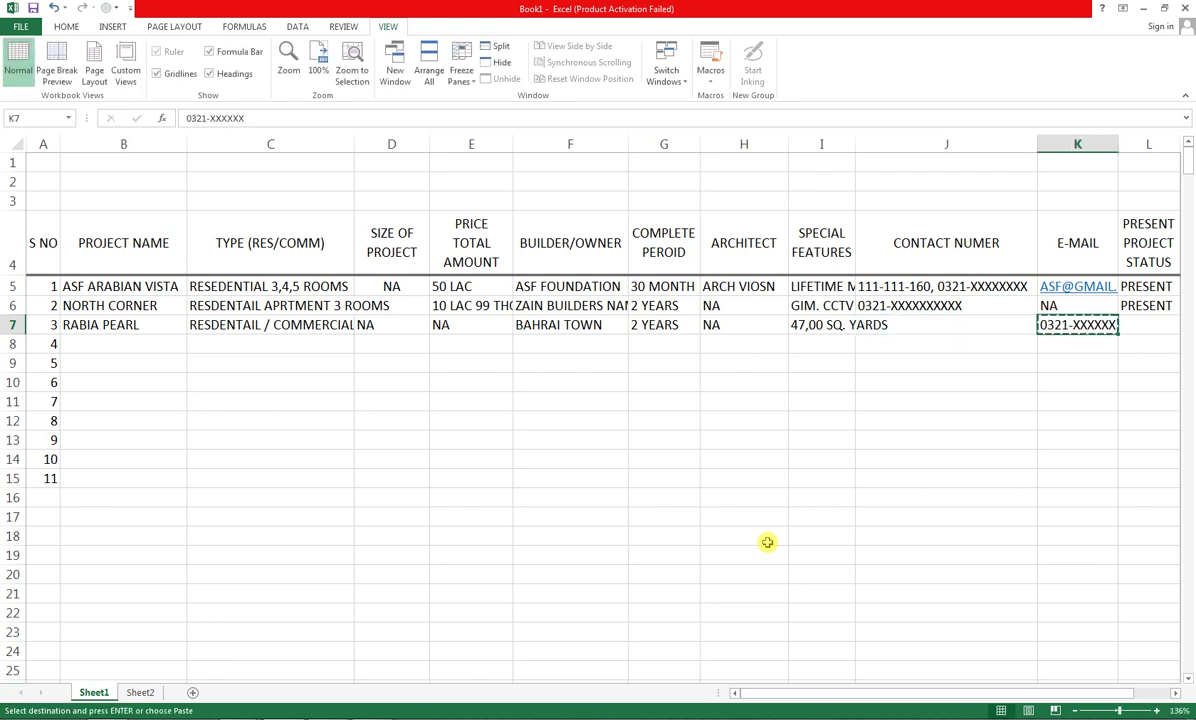
key("Left")
key("ctrl+v")
key("Right")
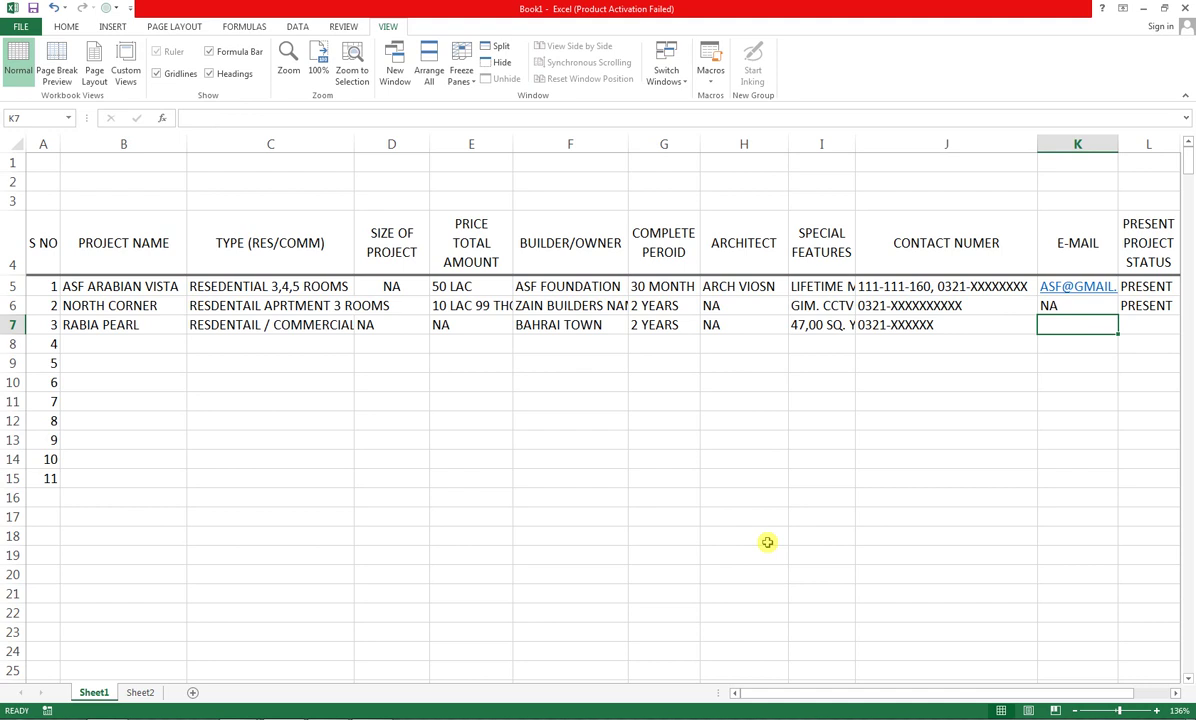
type("NA")
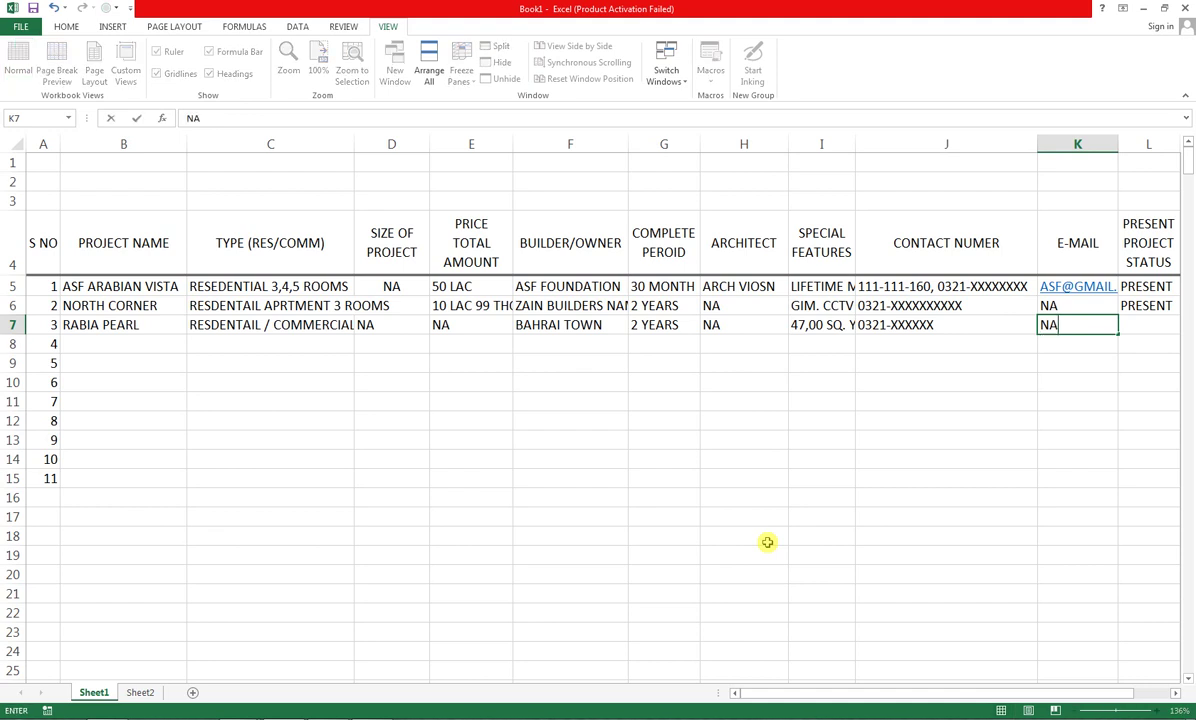
key("Return")
key("Left")
key("Left")
key("Left")
key("Left")
key("Left")
key("Left")
key("Left")
key("Left")
key("Left")
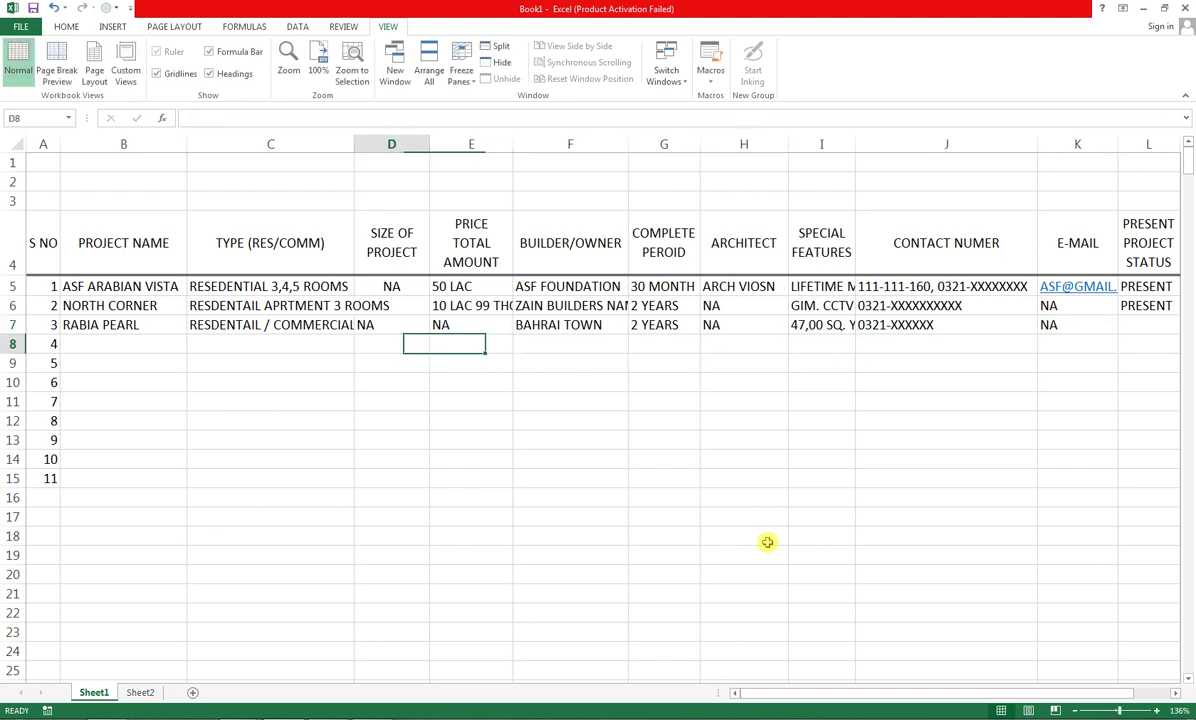
key("Down")
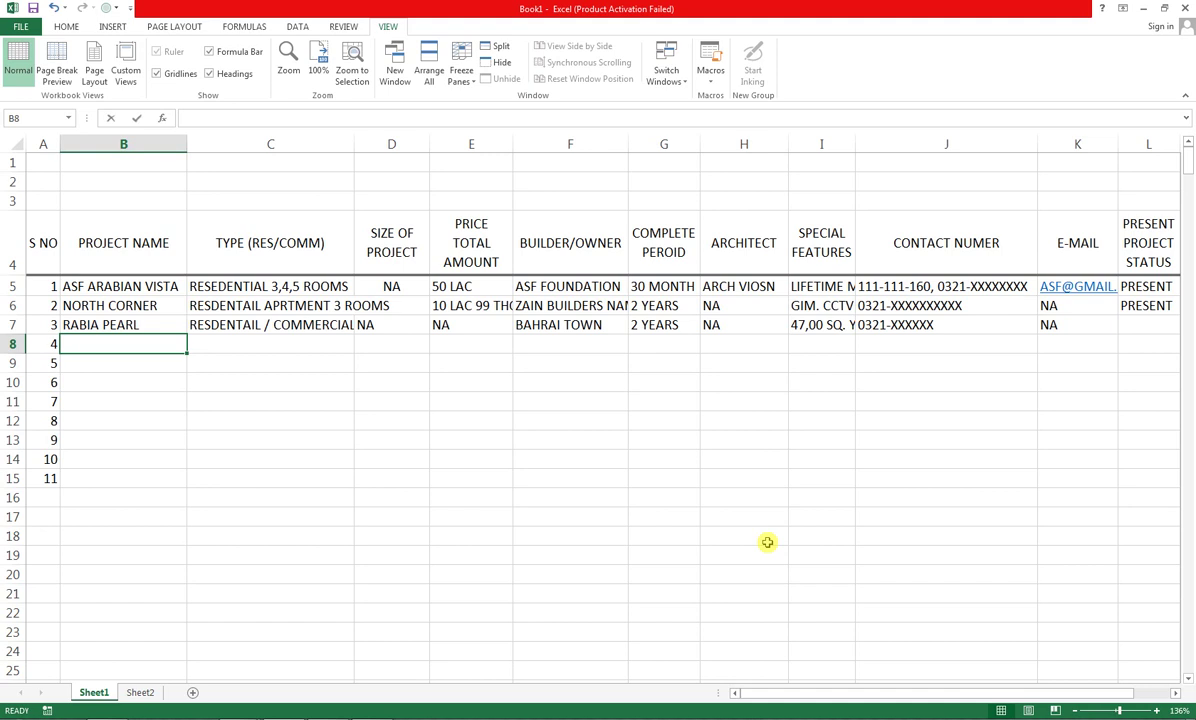
Enter BAHRIA GOLF CITY in B8 and fill the RESDENTAIL / COMMERCIAL type down from row 7
type("BAHRIA GOLF CITY")
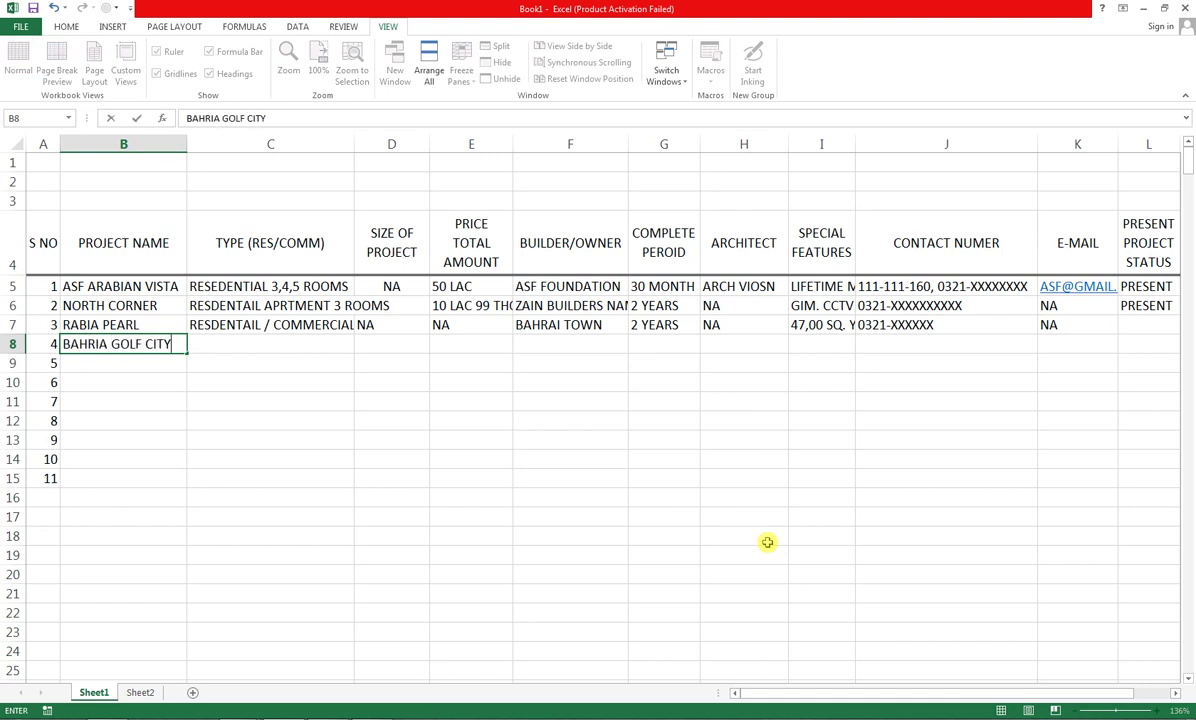
key("Tab")
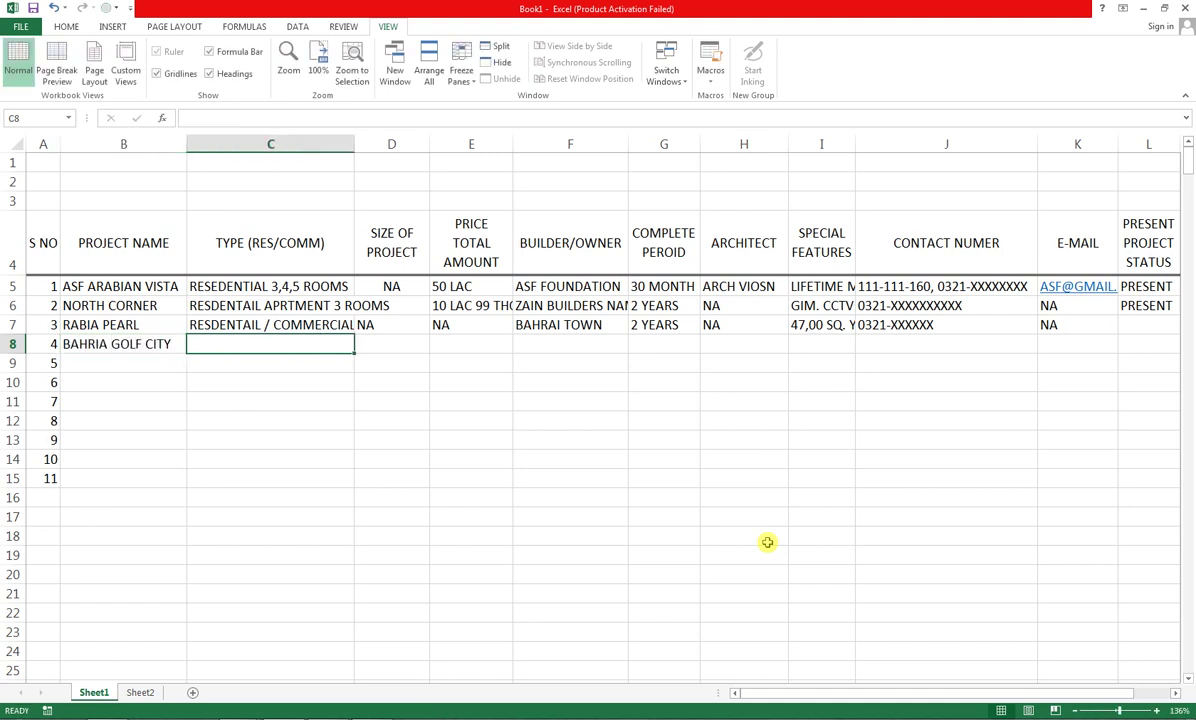
key("shift+Up")
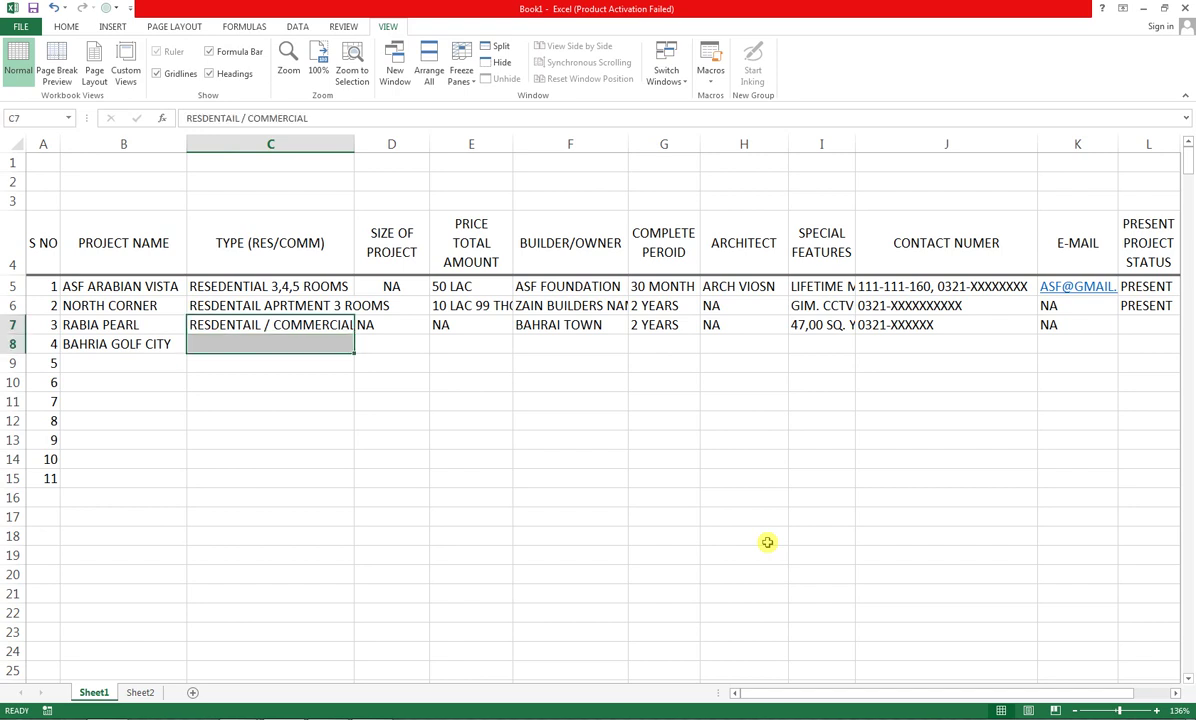
key("ctrl+d")
Fill NA size, NA price and BAHRAI TOWN builder down from row 7 into row 8
key("Right")
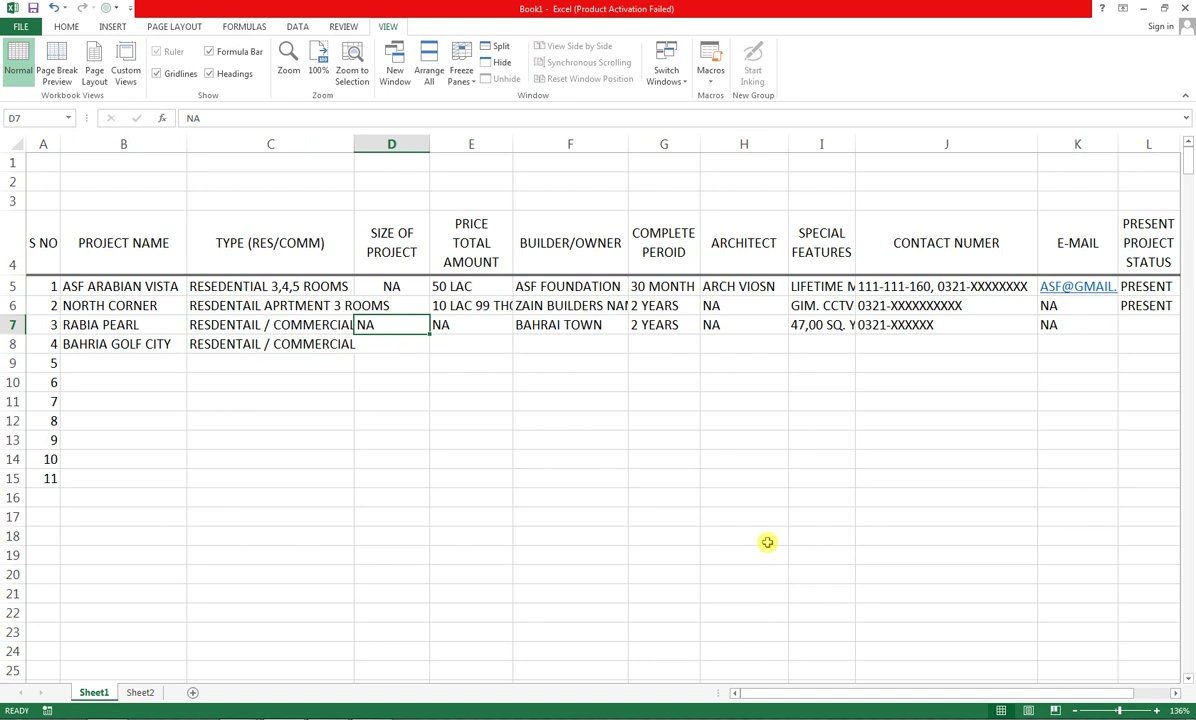
key("shift+Down")
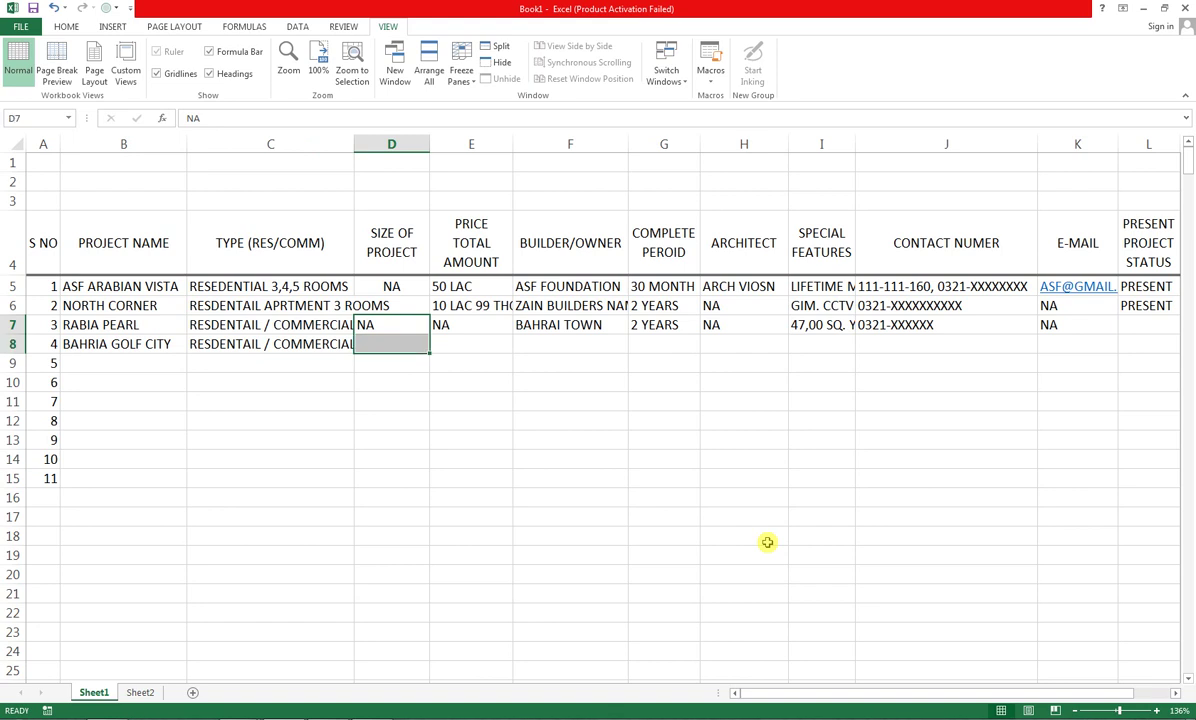
key("ctrl+d")
key("Right")
key("Down")
key("ctrl+d")
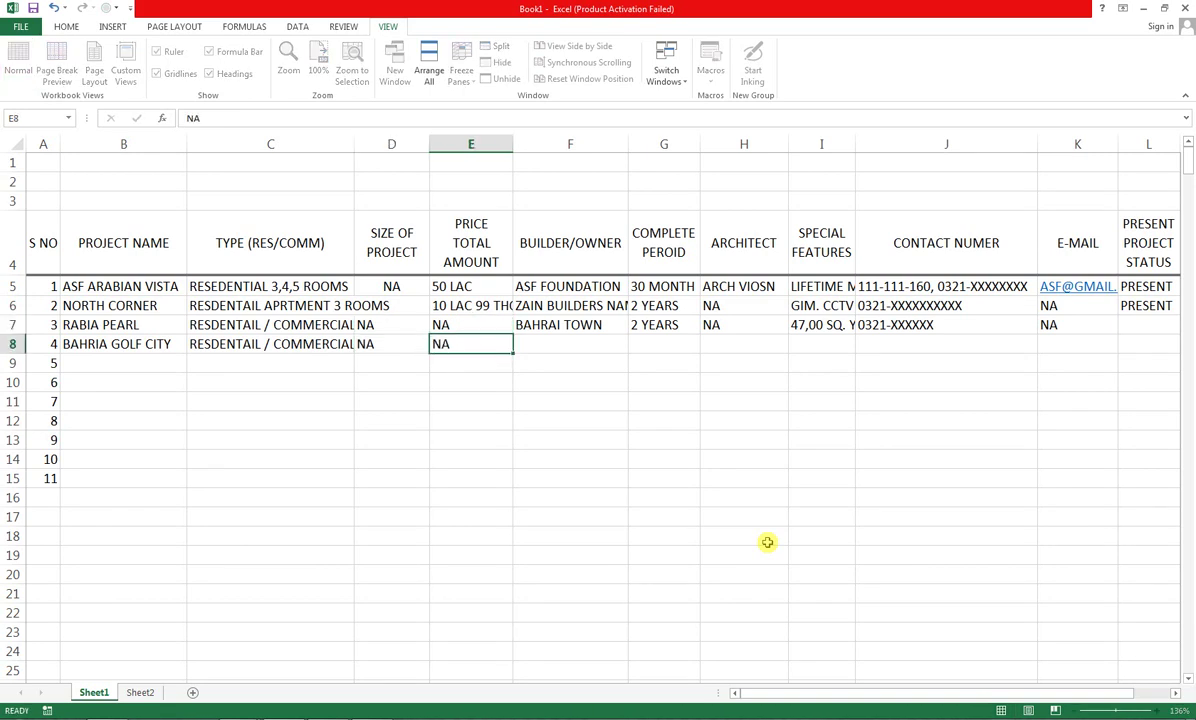
key("Right")
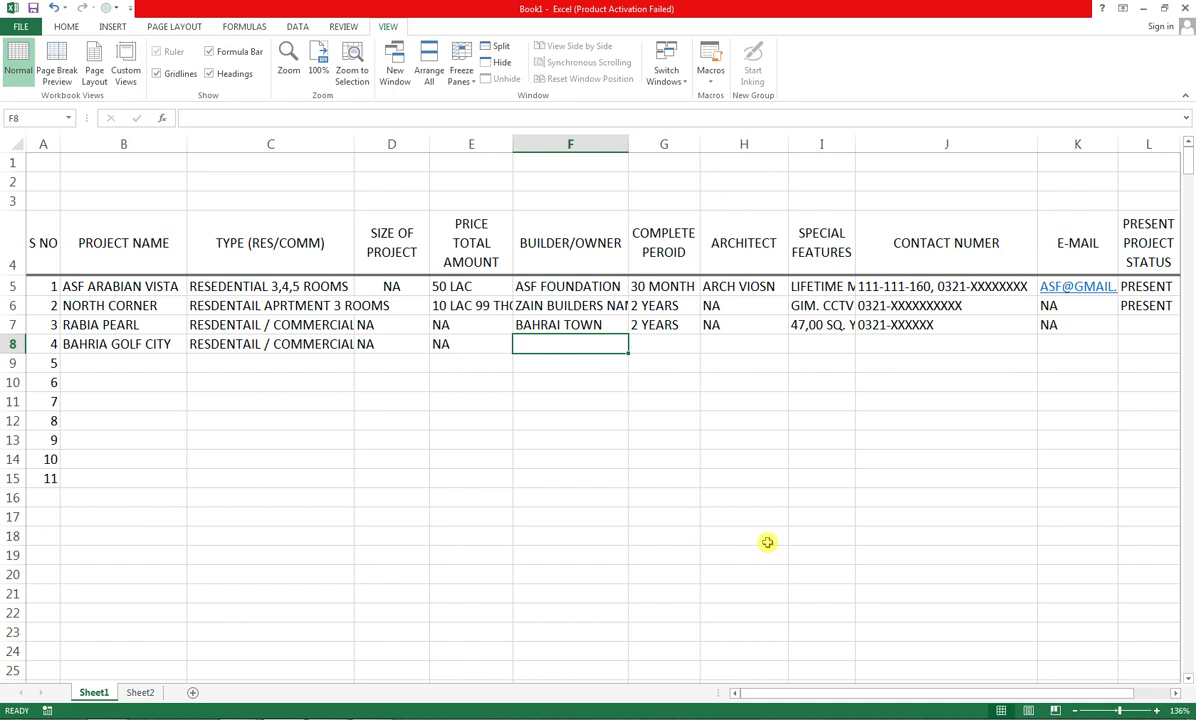
key("Up")
key("shift+Down")
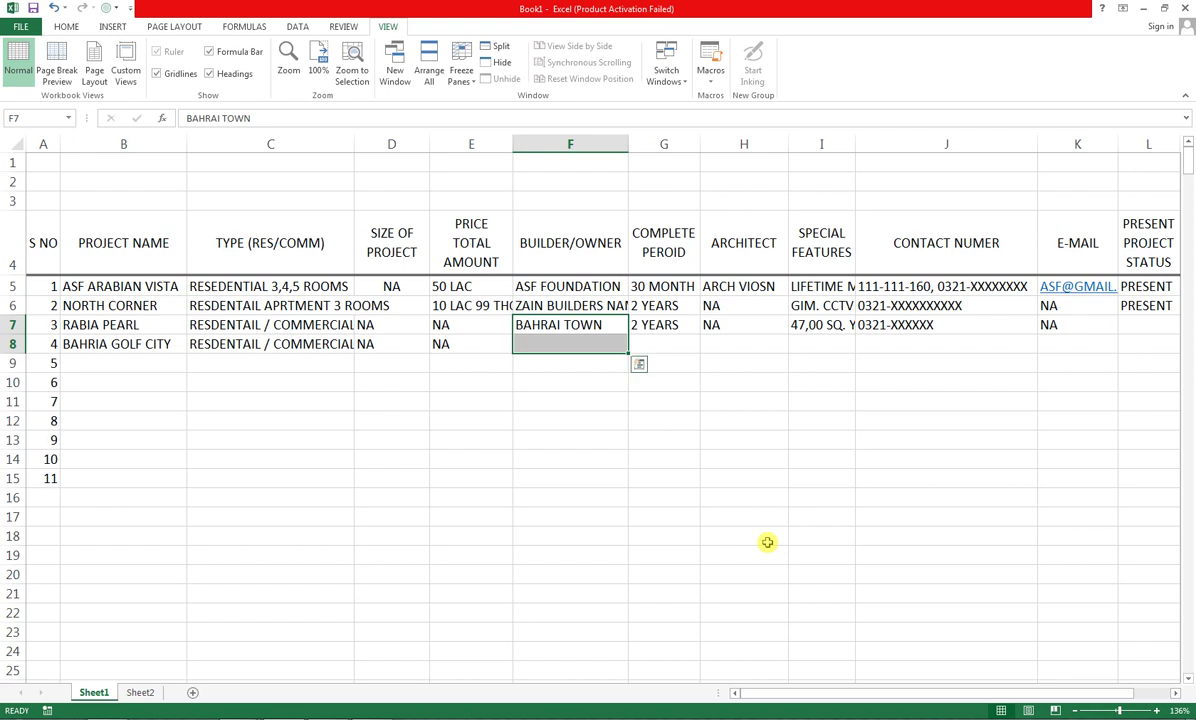
key("ctrl+d")
Fill down 2 YEARS and NA architect, then type GATED COMMUNITY as row 8's special feature
key("Right")
key("shift+Down")
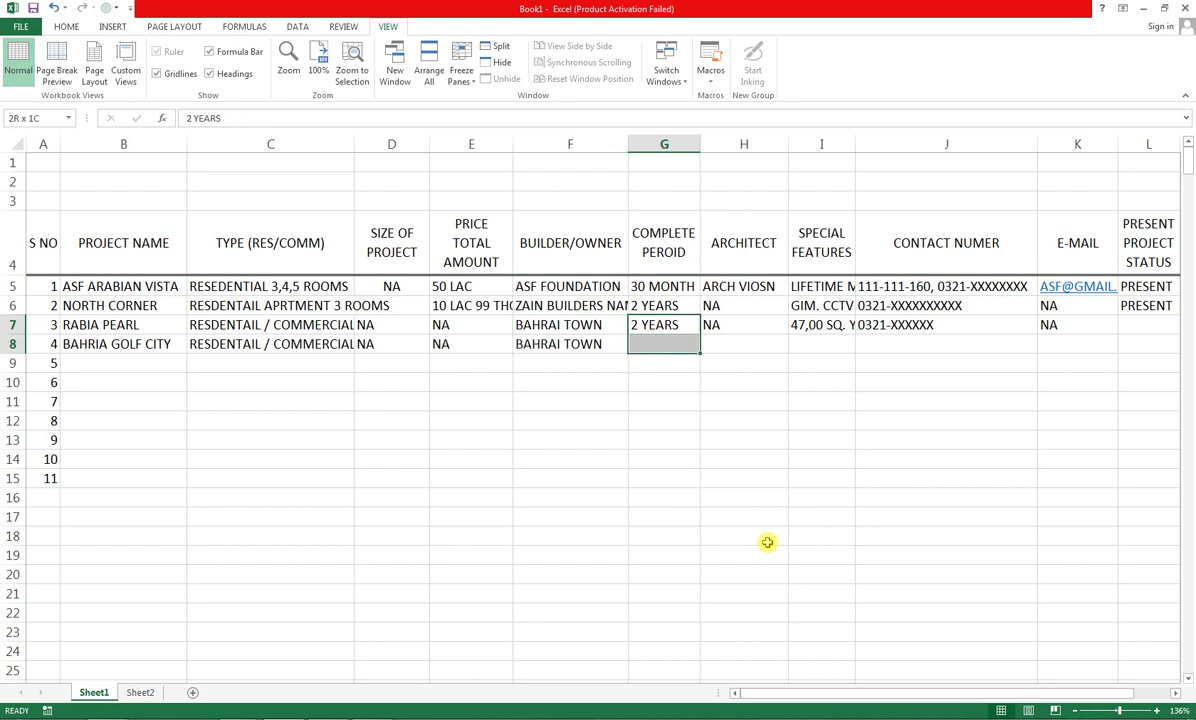
key("ctrl+d")
key("Right")
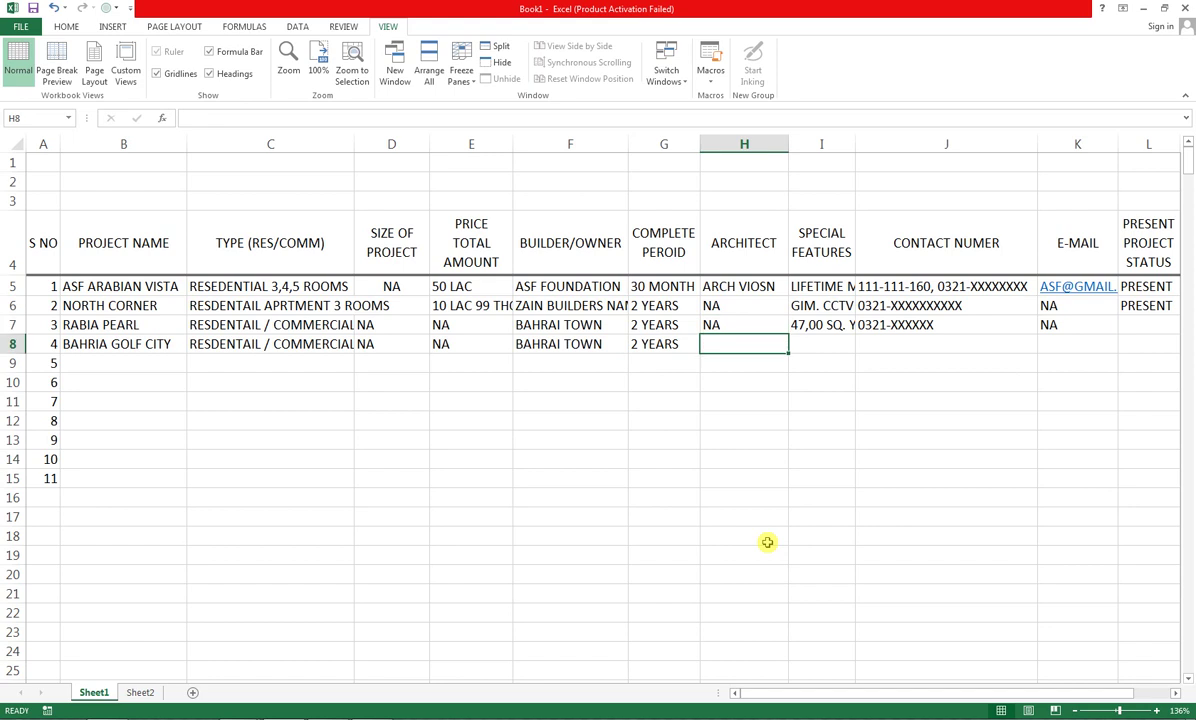
key("shift+Down")
key("ctrl+d")
key("Right")
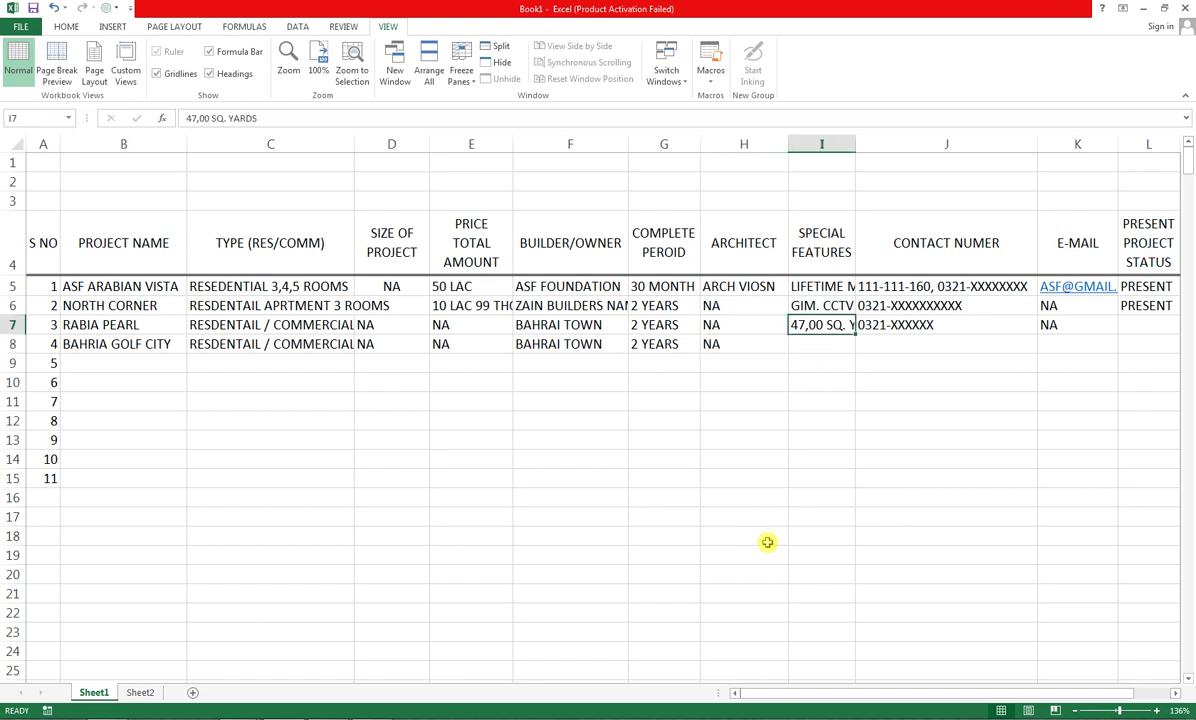
key("Down")
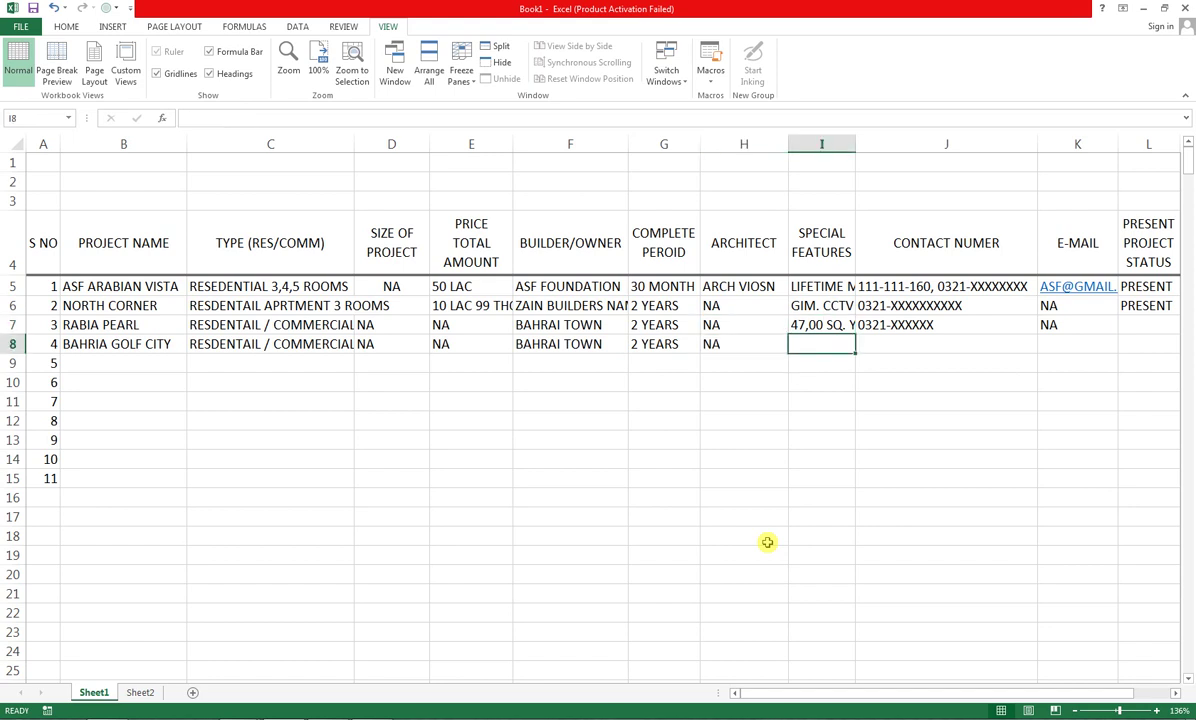
type("GATED")
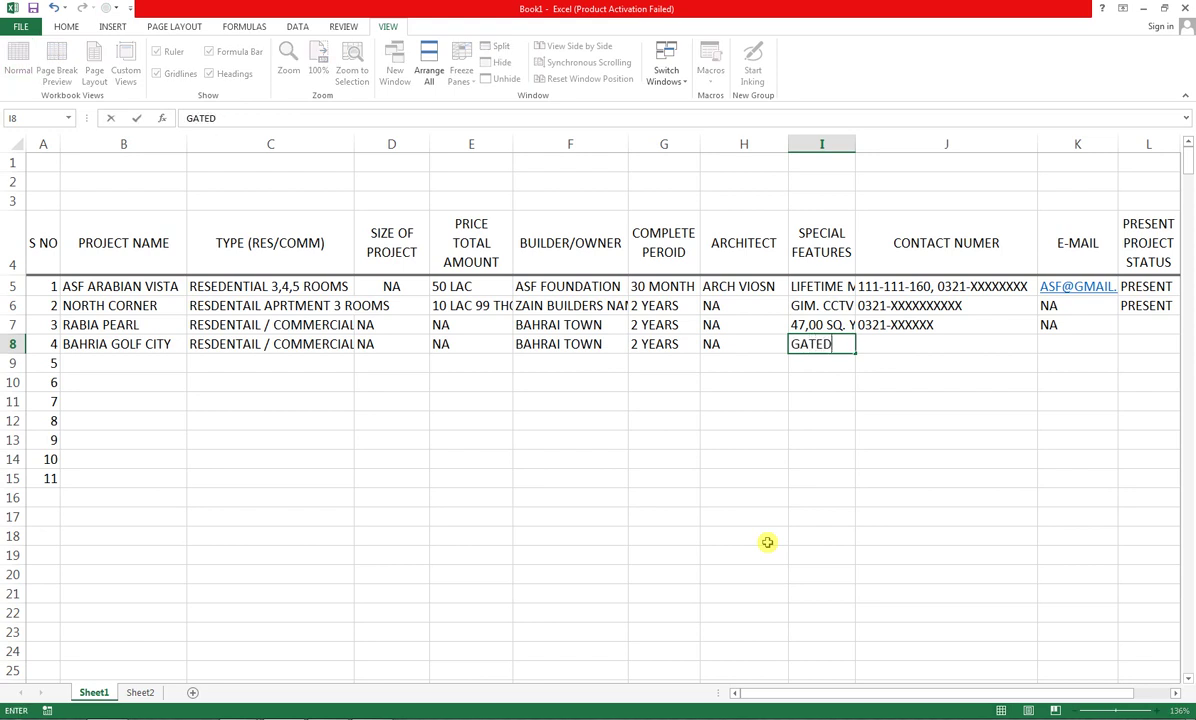
type(" COMMUNITY")
Commit GATED COMMUNITY and AutoFit columns I, H, F and C to their contents
key("Tab")
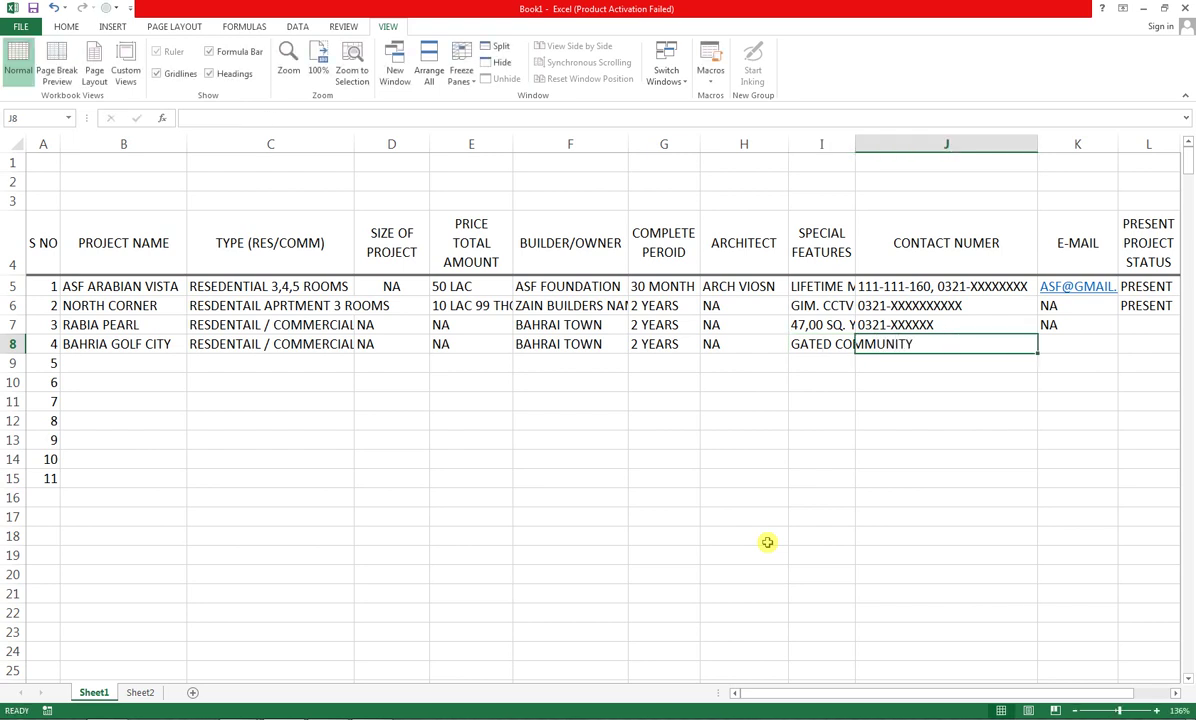
left_click(859, 143)
double_click(859, 143)
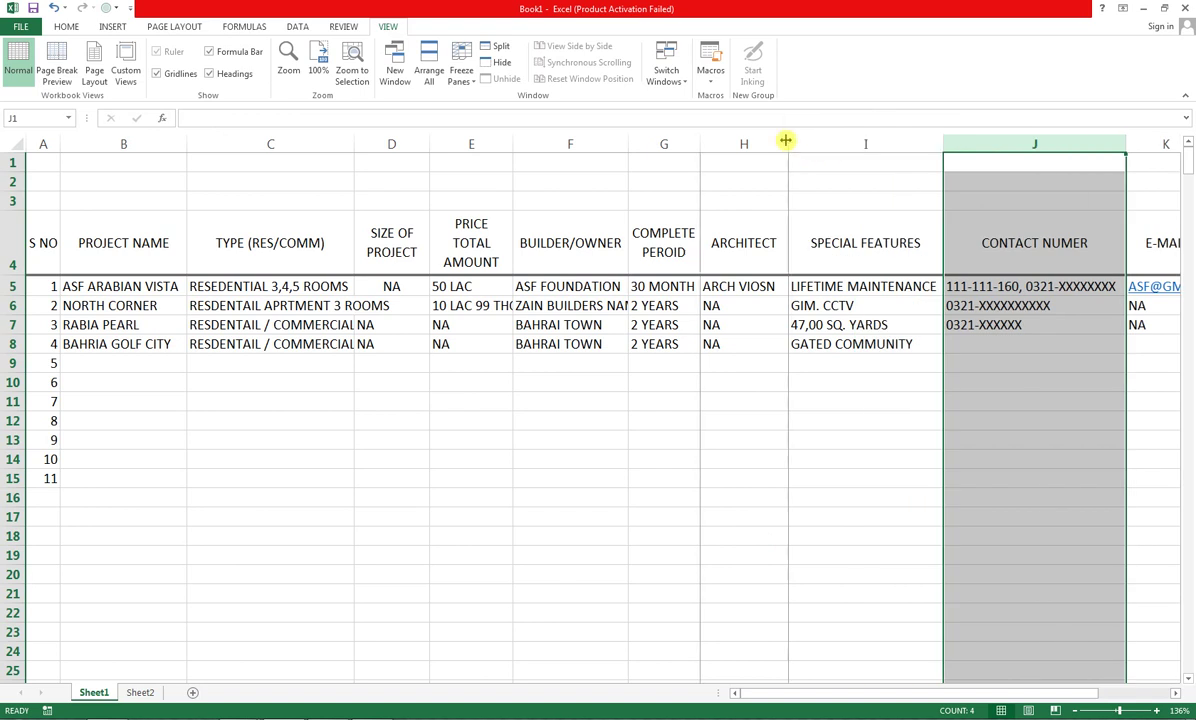
double_click(787, 144)
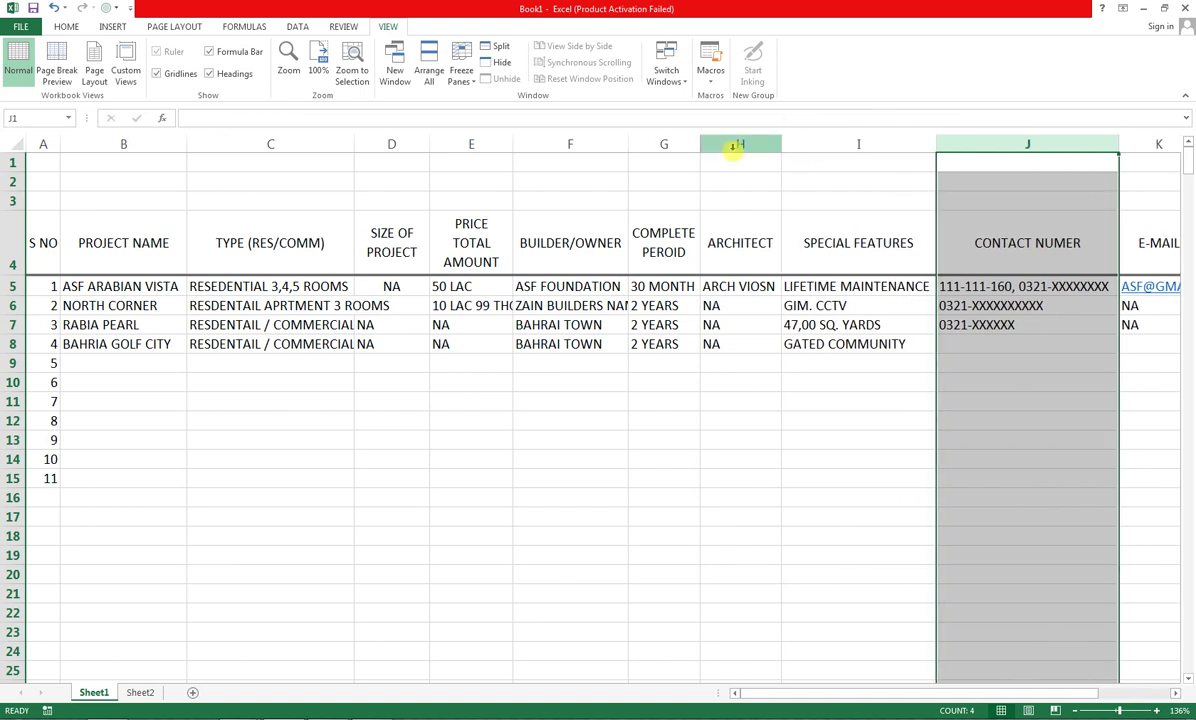
double_click(627, 144)
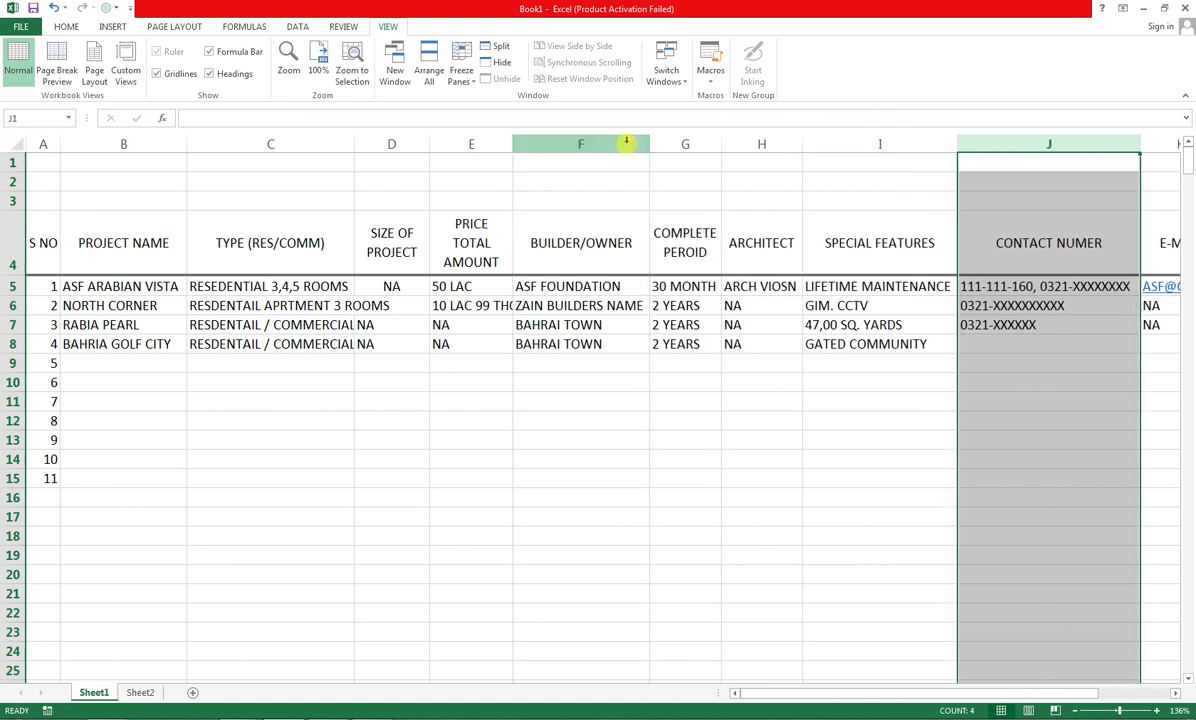
double_click(354, 145)
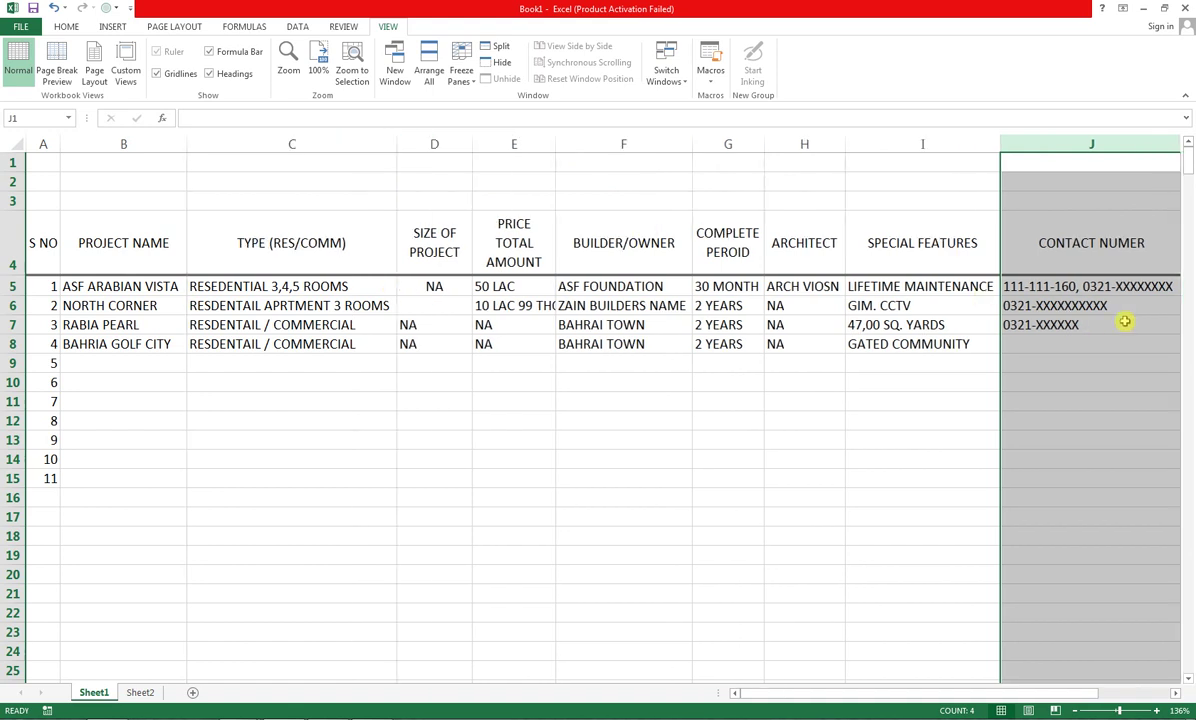
Enter row 8's contact number and fill NA e-mail down from row 7
left_click_drag(1131, 352, 774, 345)
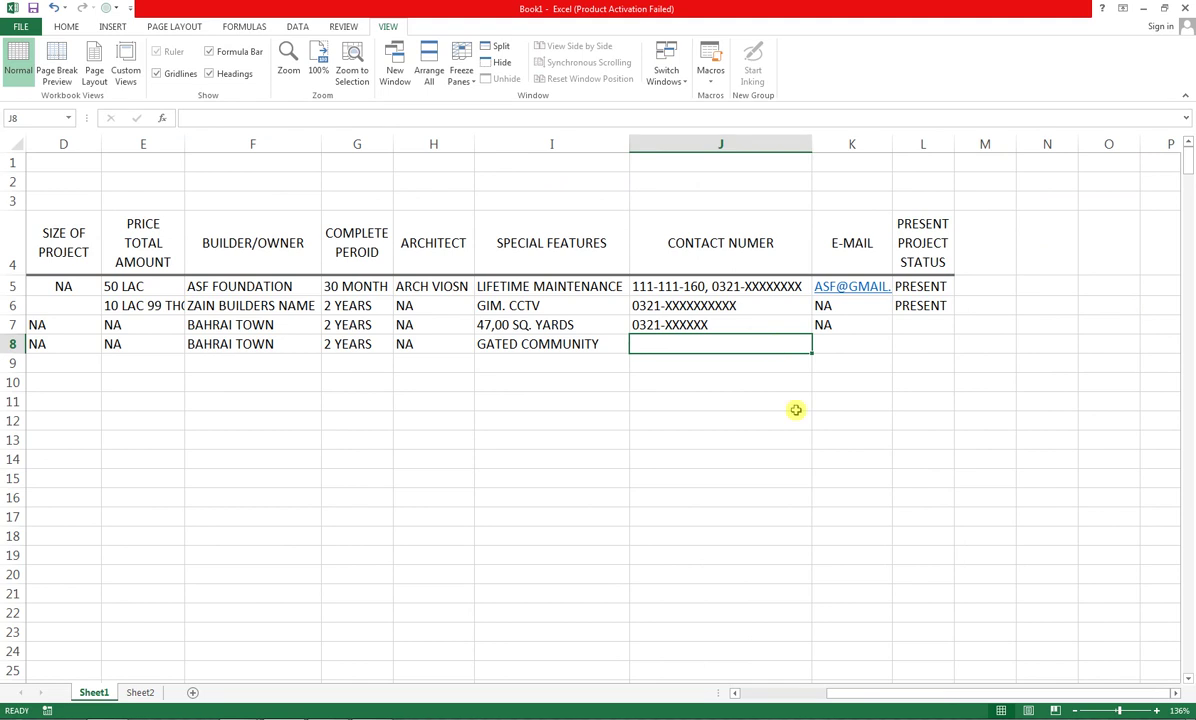
type("0300-CXX")
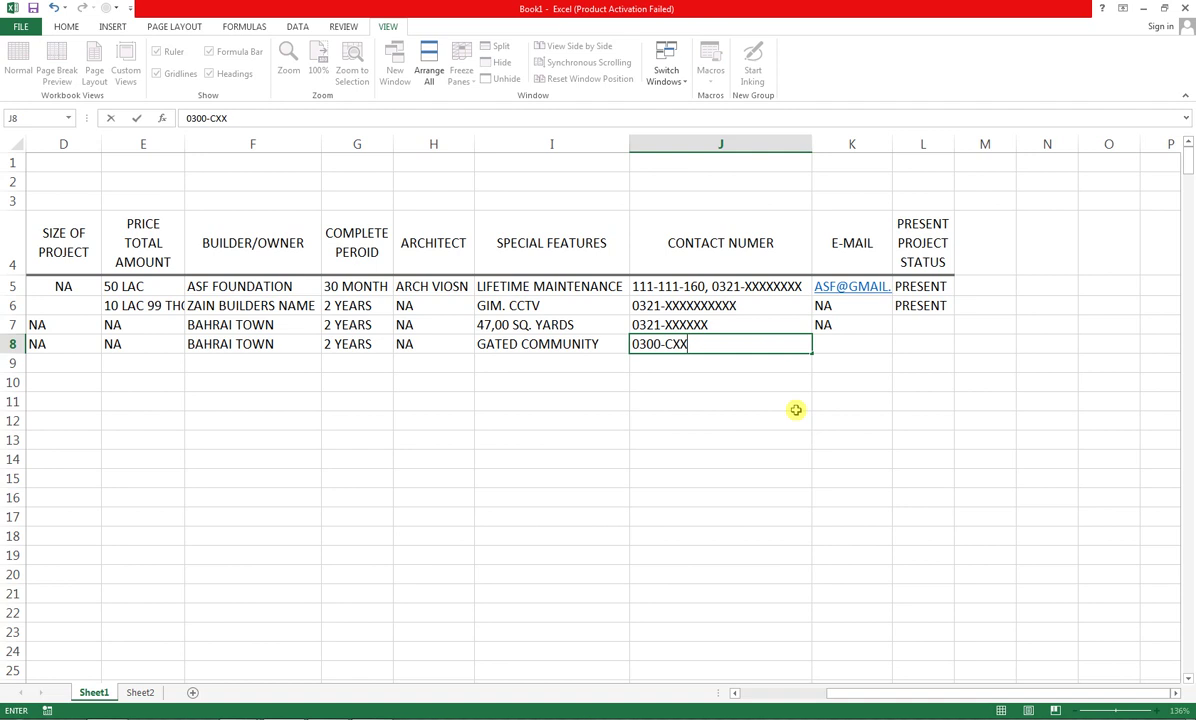
type("XXXXXX")
key("Tab")
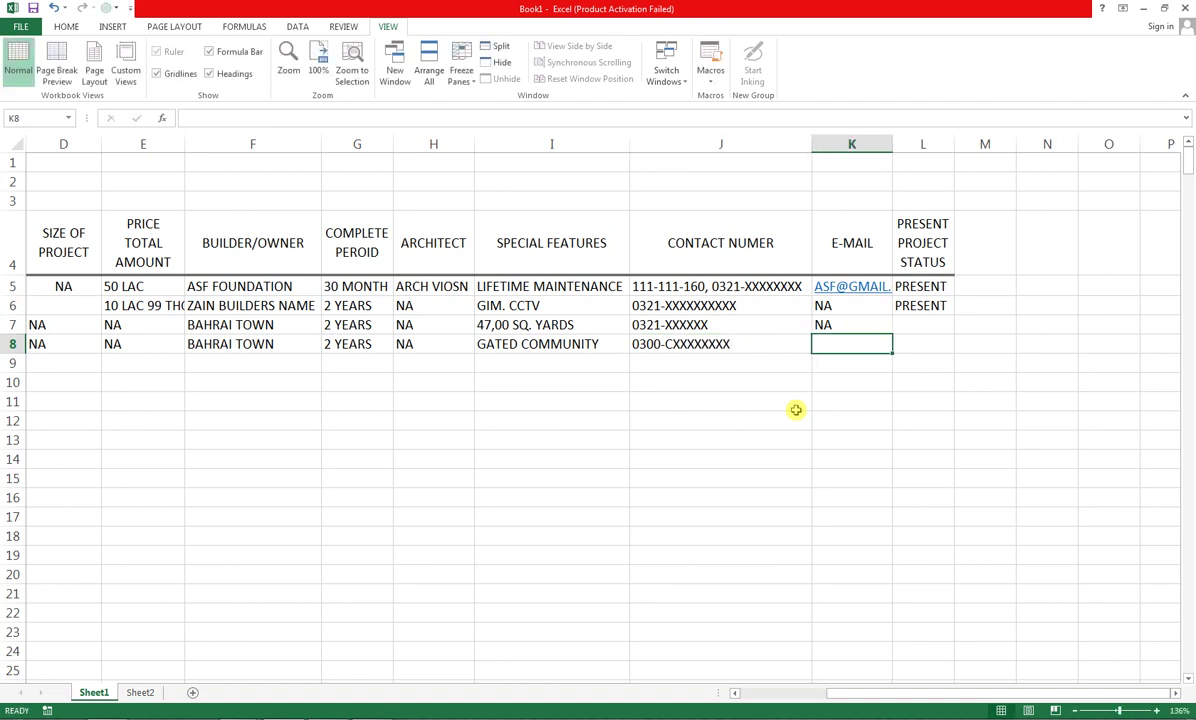
key("Up")
key("shift+Down")
key("ctrl+d")
key("Right")
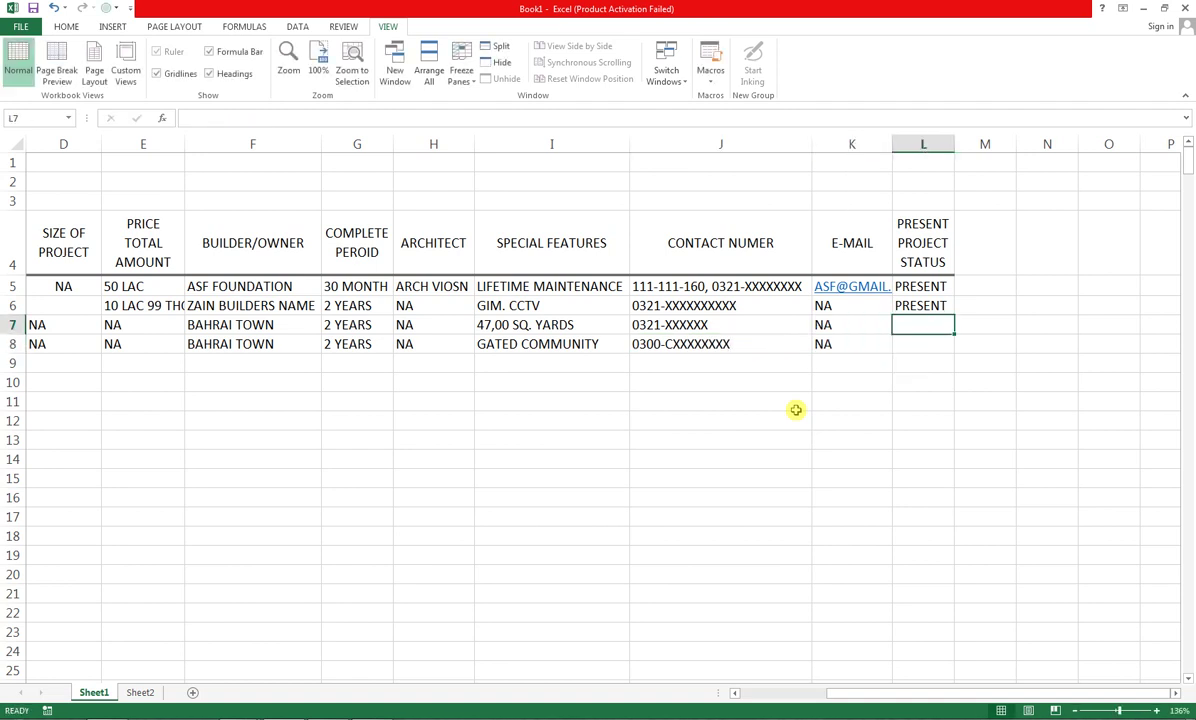
key("Down")
Enter PRESENT as BAHRIA GOLF CITY's status, discarding the accidental range reference
type("PRESENT")
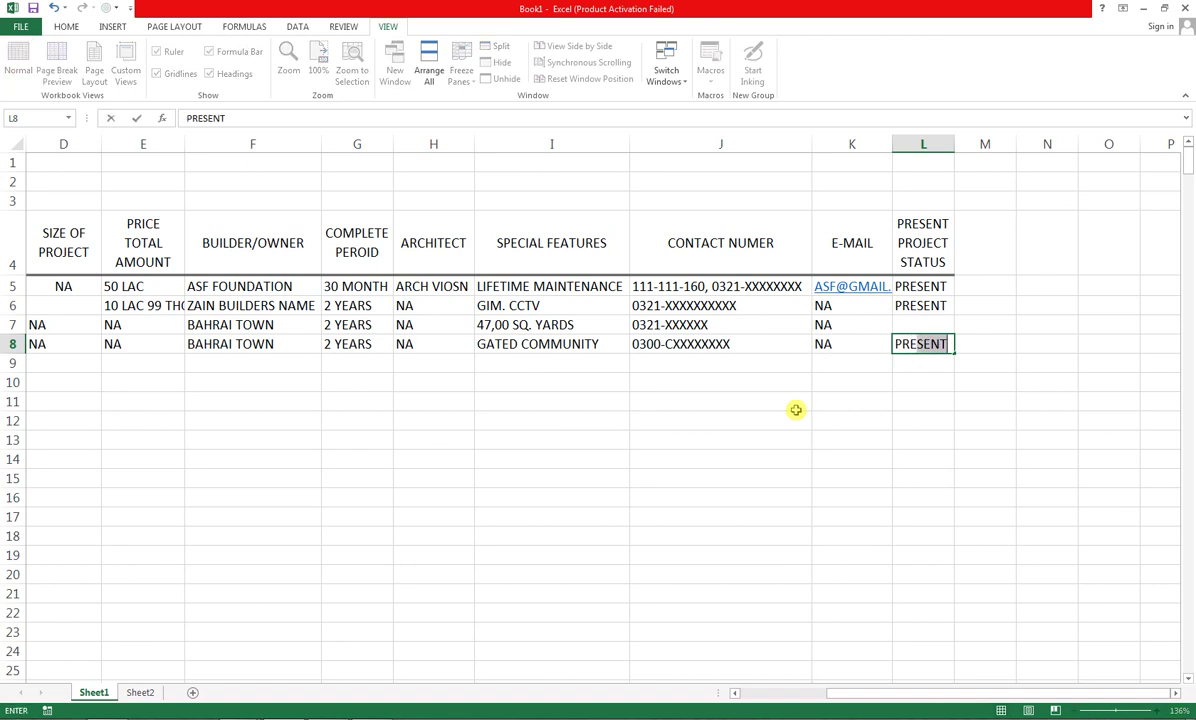
left_click_drag(552, 434, 10, 402)
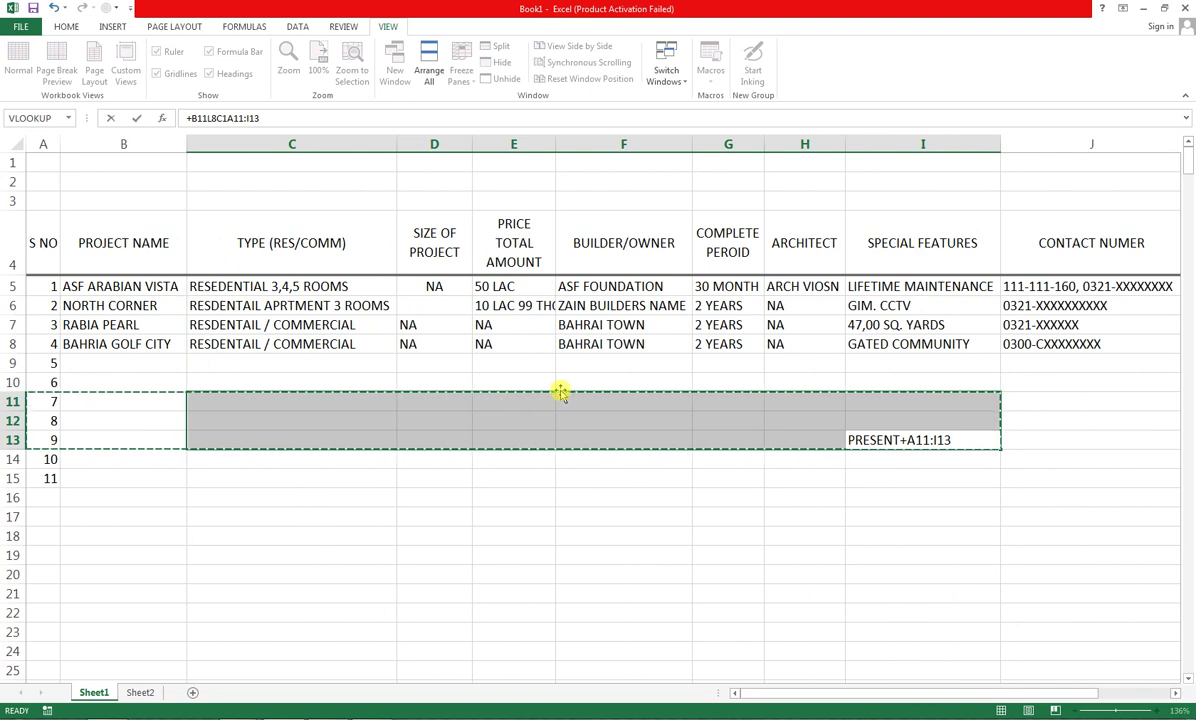
key("BackSpace")
key("BackSpace")
key("BackSpace")
key("BackSpace")
key("BackSpace")
key("BackSpace")
key("BackSpace")
key("BackSpace")
key("BackSpace")
key("BackSpace")
key("BackSpace")
key("BackSpace")
key("BackSpace")
key("BackSpace")
key("BackSpace")
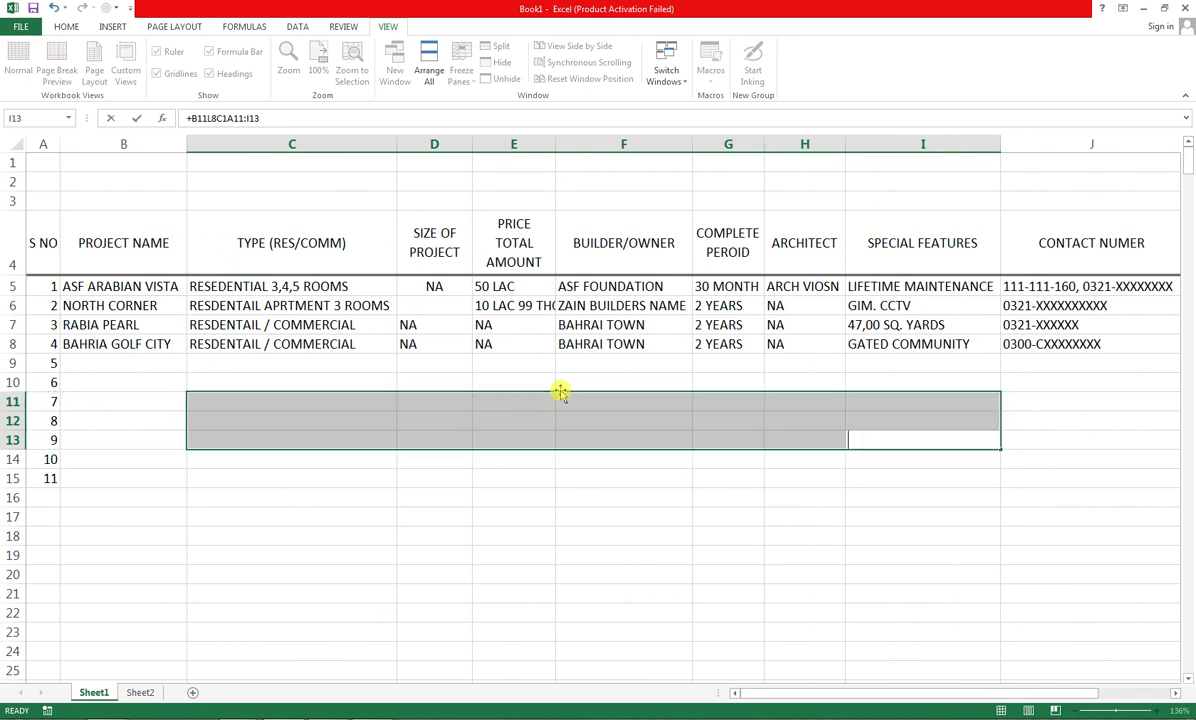
key("Return")
key("Right")
key("Right")
key("Right")
key("Right")
key("Right")
key("Right")
key("Right")
key("Right")
key("Right")
key("Right")
key("Right")
key("Right")
key("Right")
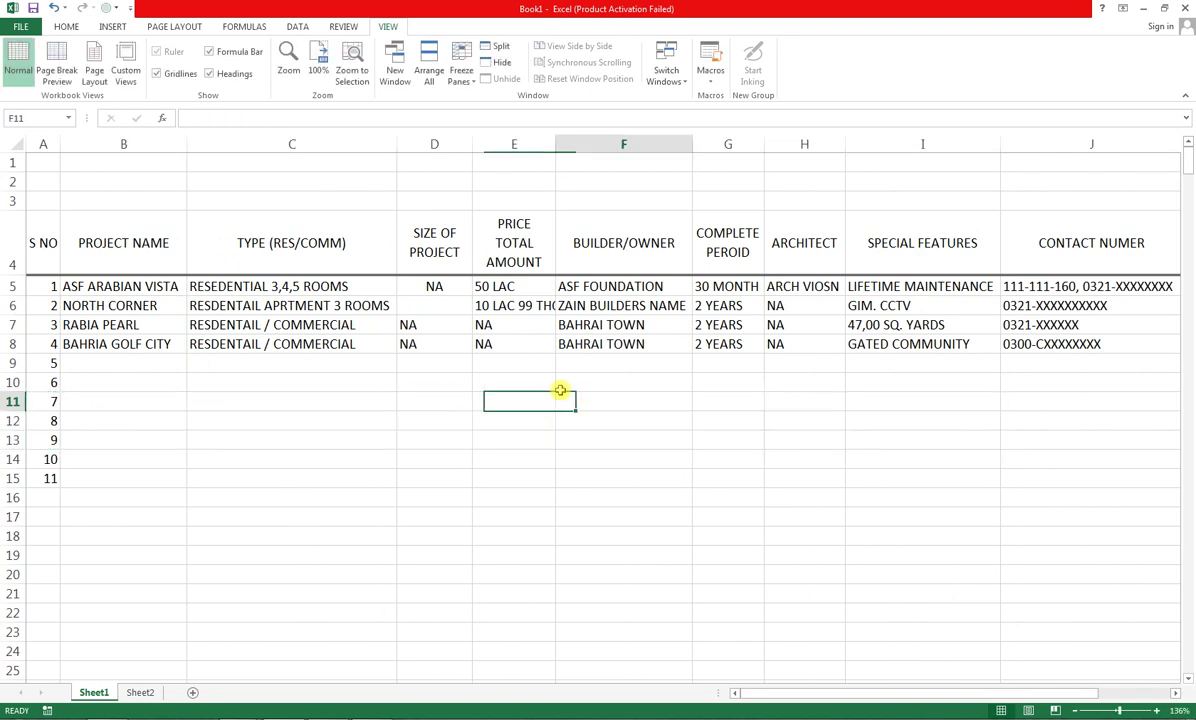
Clear the #NAME? error from the cell in row 13 below the table
key("Left")
key("Left")
key("Left")
key("Left")
key("Left")
key("Left")
key("Left")
key("Left")
key("Left")
key("Left")
key("Left")
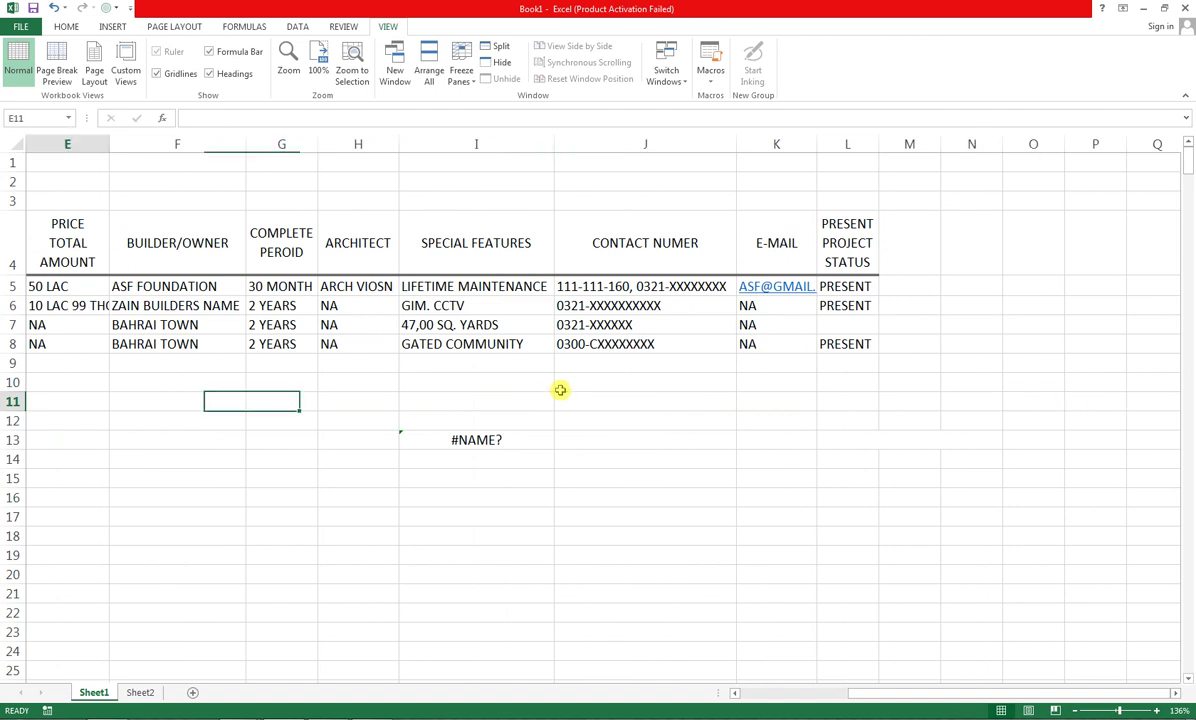
key("Down")
key("Right")
key("Right")
key("Right")
key("Down")
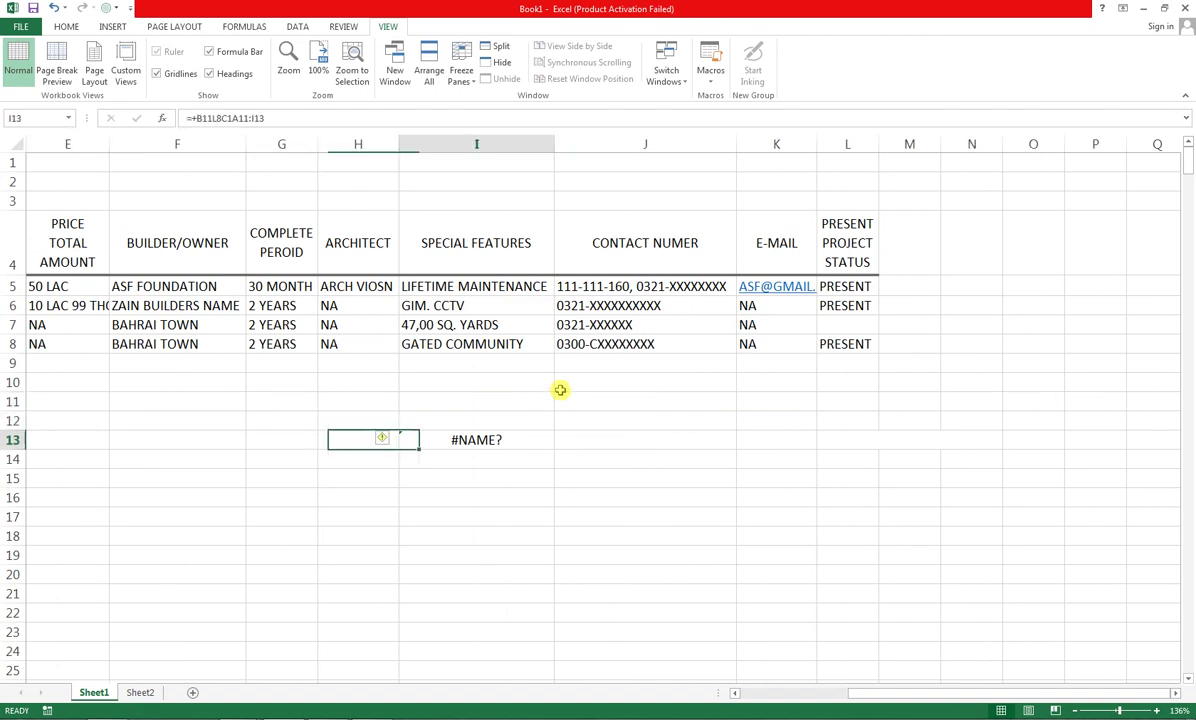
key("Right")
key("Delete")
key("shift+Left")
key("Right")
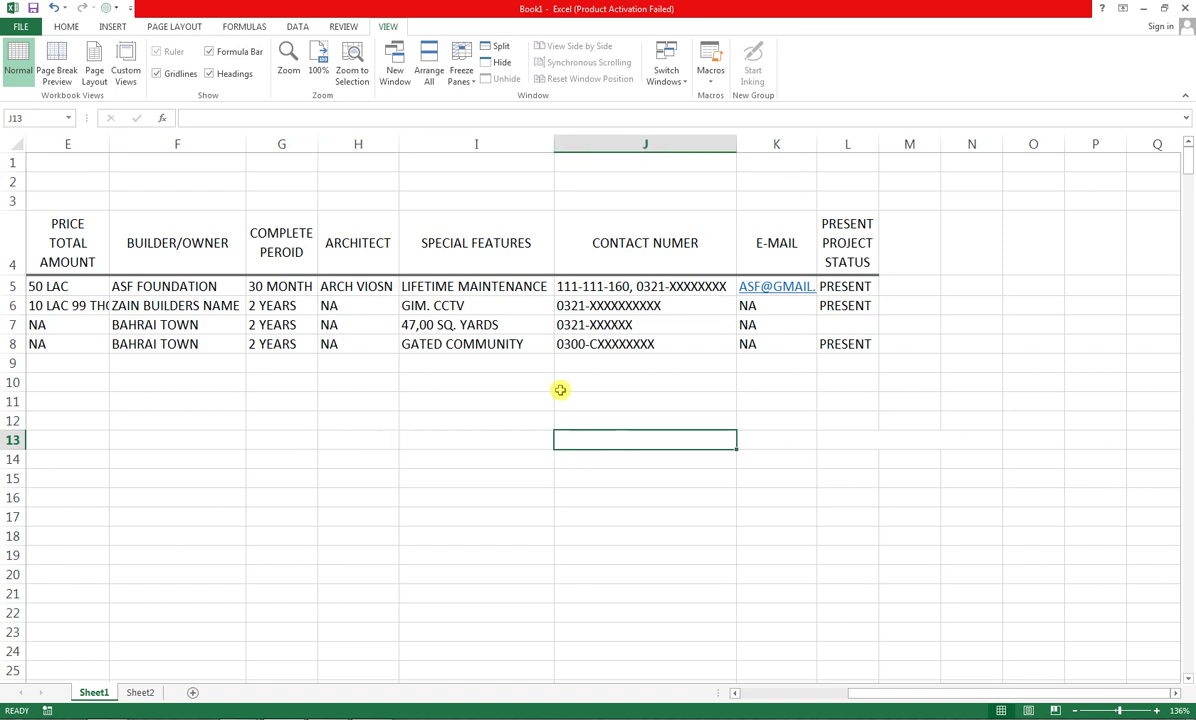
Return to B9, the next empty project name cell
key("Home")
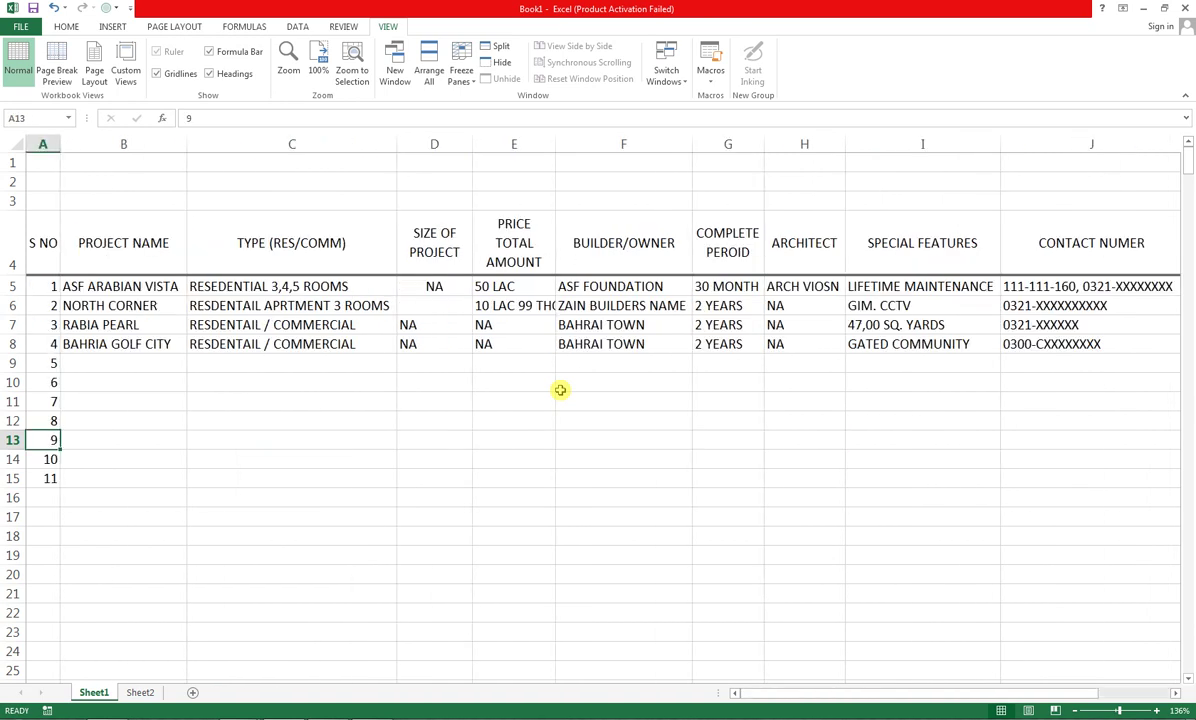
key("ctrl+Up")
key("Down")
key("Down")
key("Down")
key("Down")
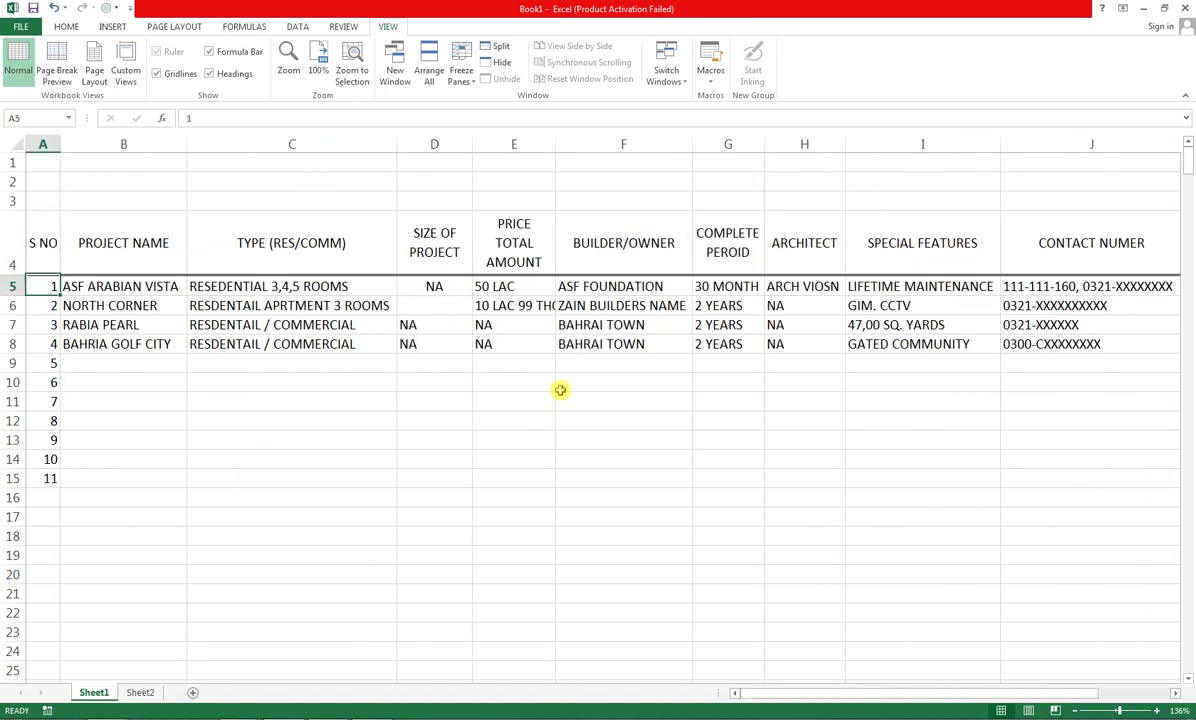
key("Right")
key("Down")
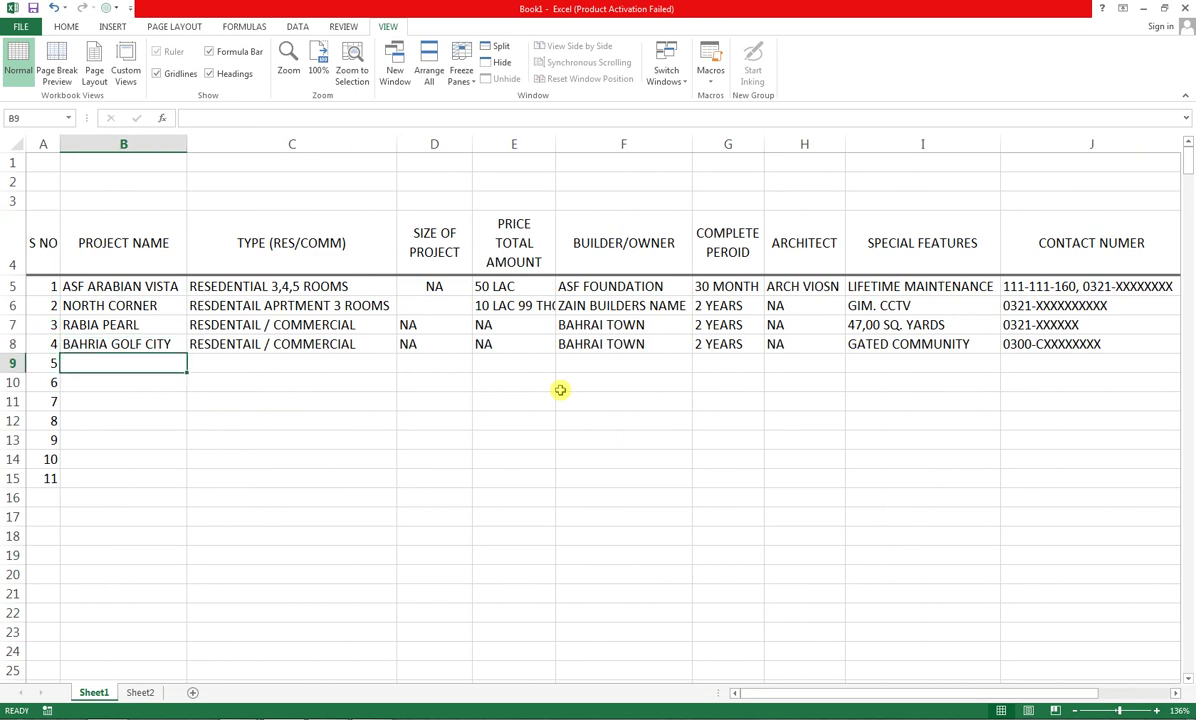
Enter ATHER AMAN CASTLE with type RESEDENTAIL 2,3 ROOMS and NA size in row 9
type("ATHER")
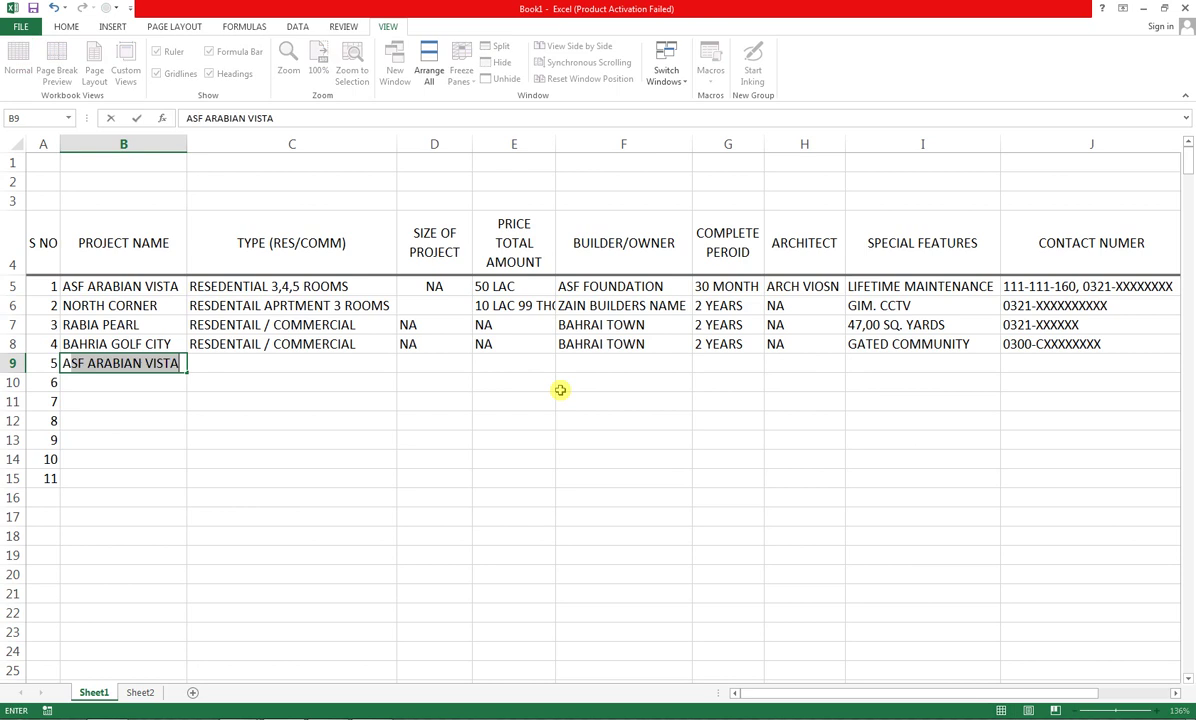
type(" AM")
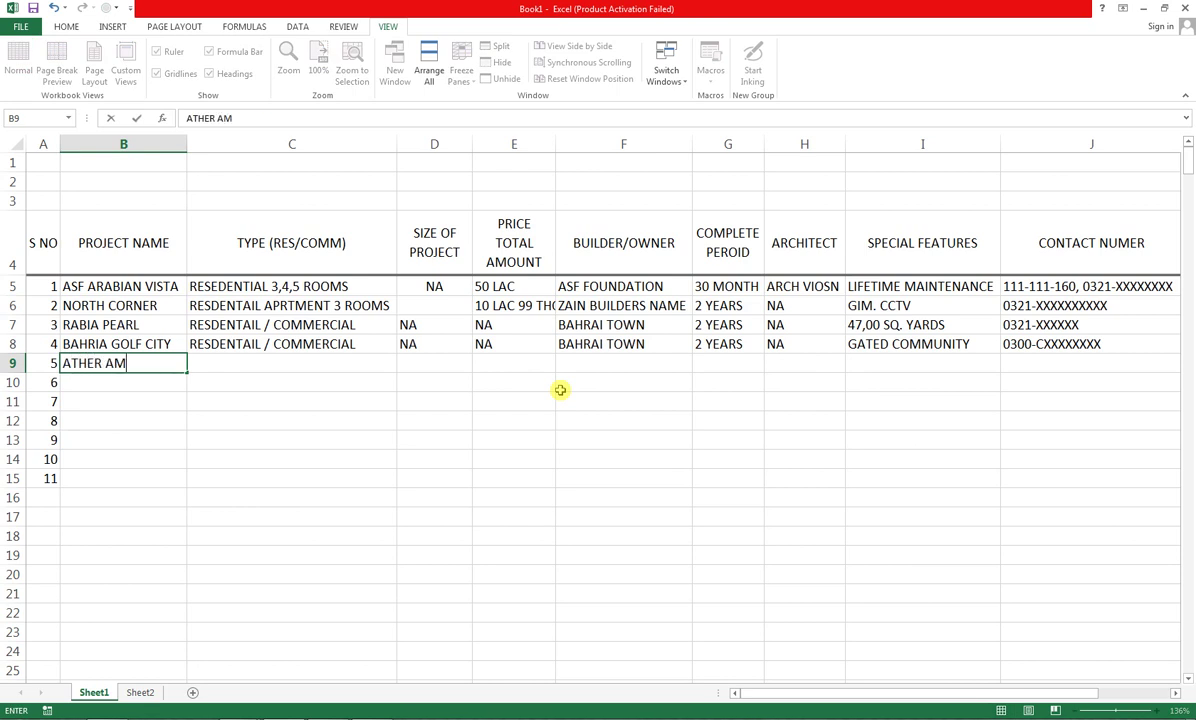
type("AN CSTL")
key("BackSpace")
key("BackSpace")
key("BackSpace")
type("AN CASTLE")
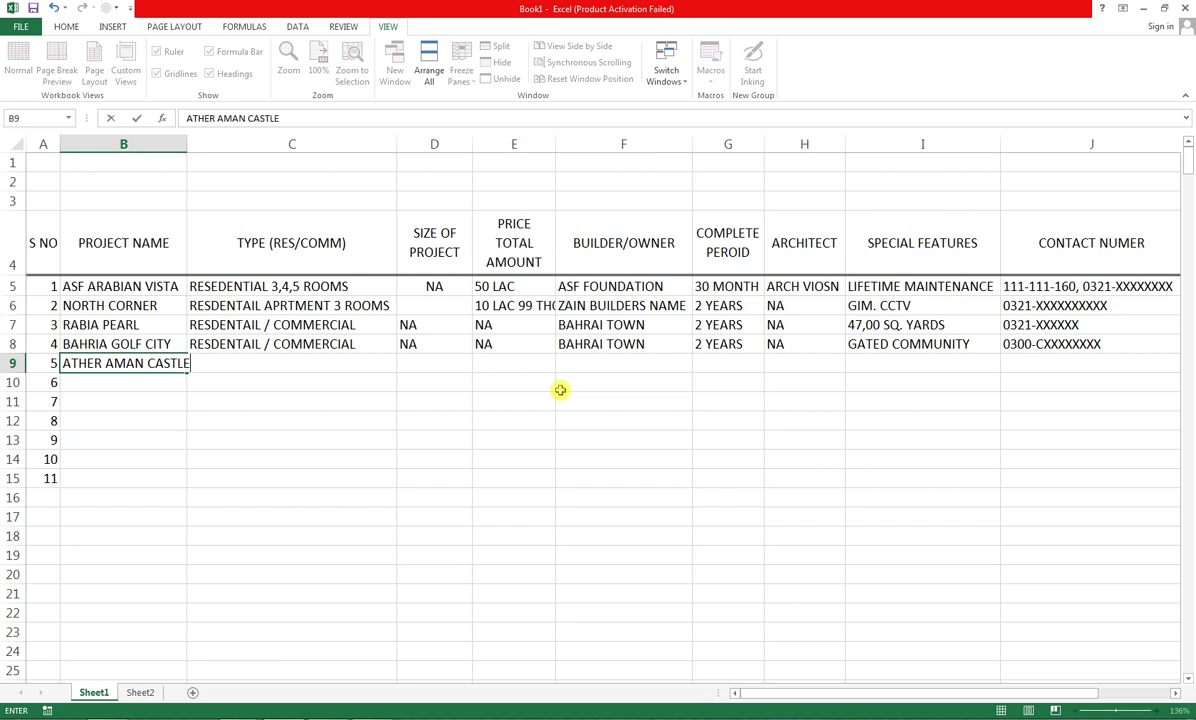
key("Tab")
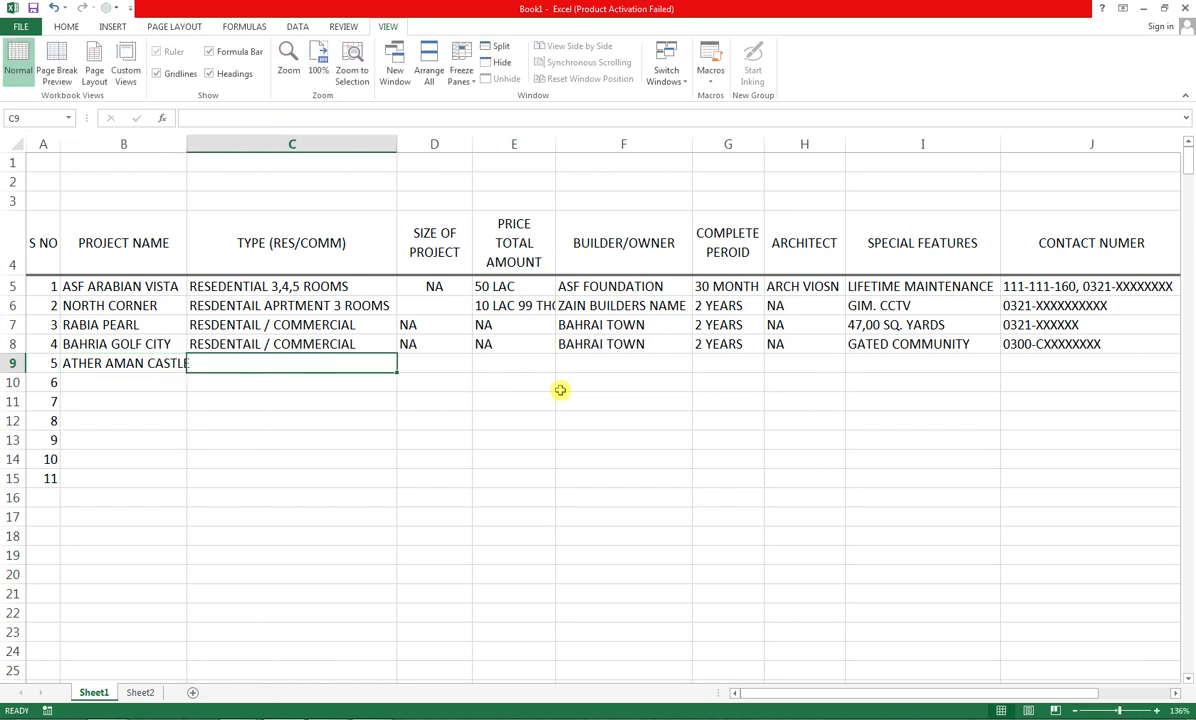
type("RES")
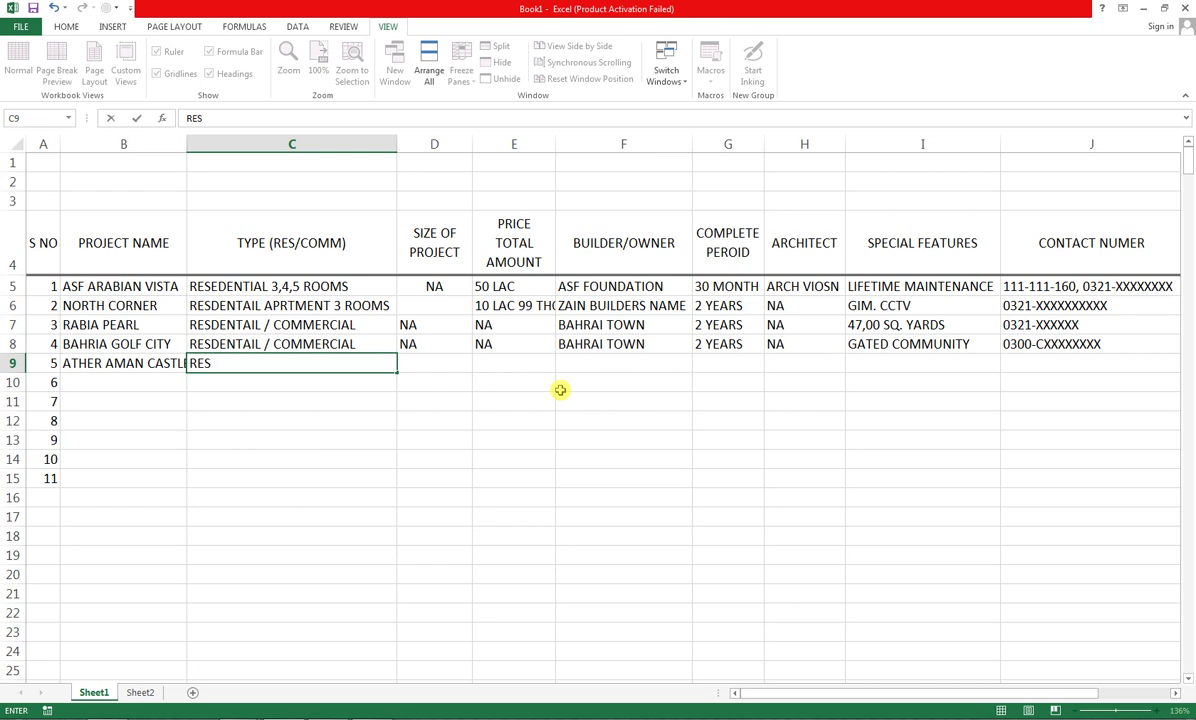
type("EDEN")
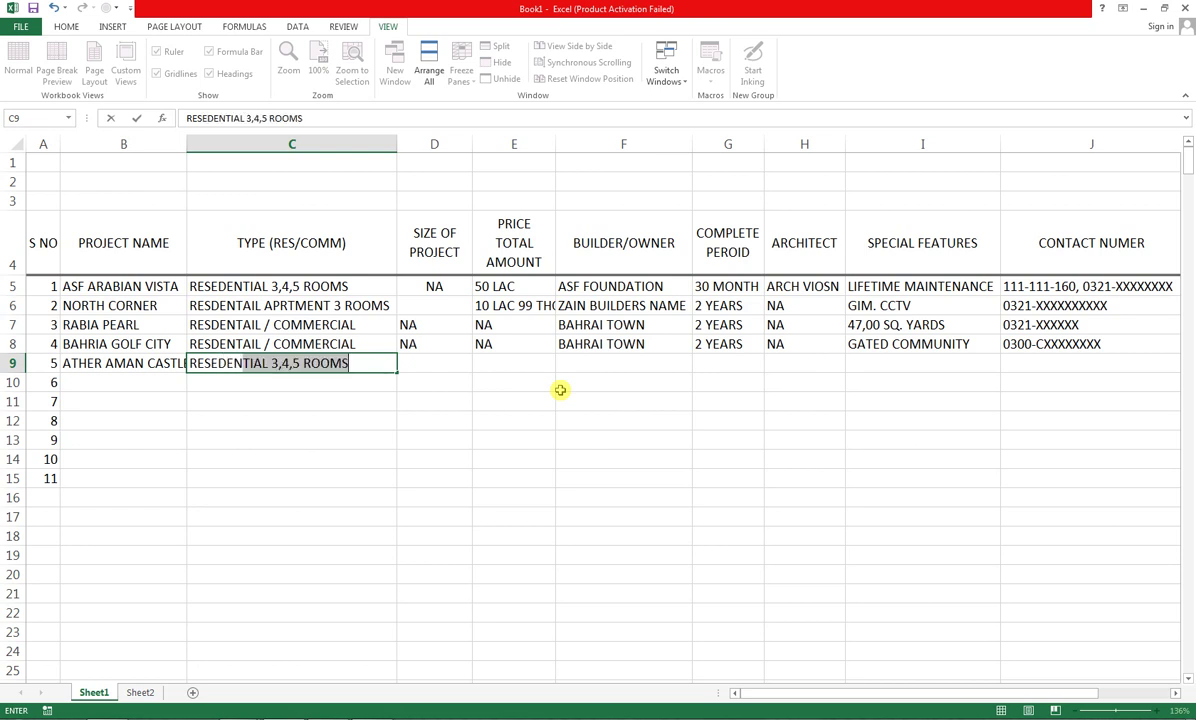
type("TAIL")
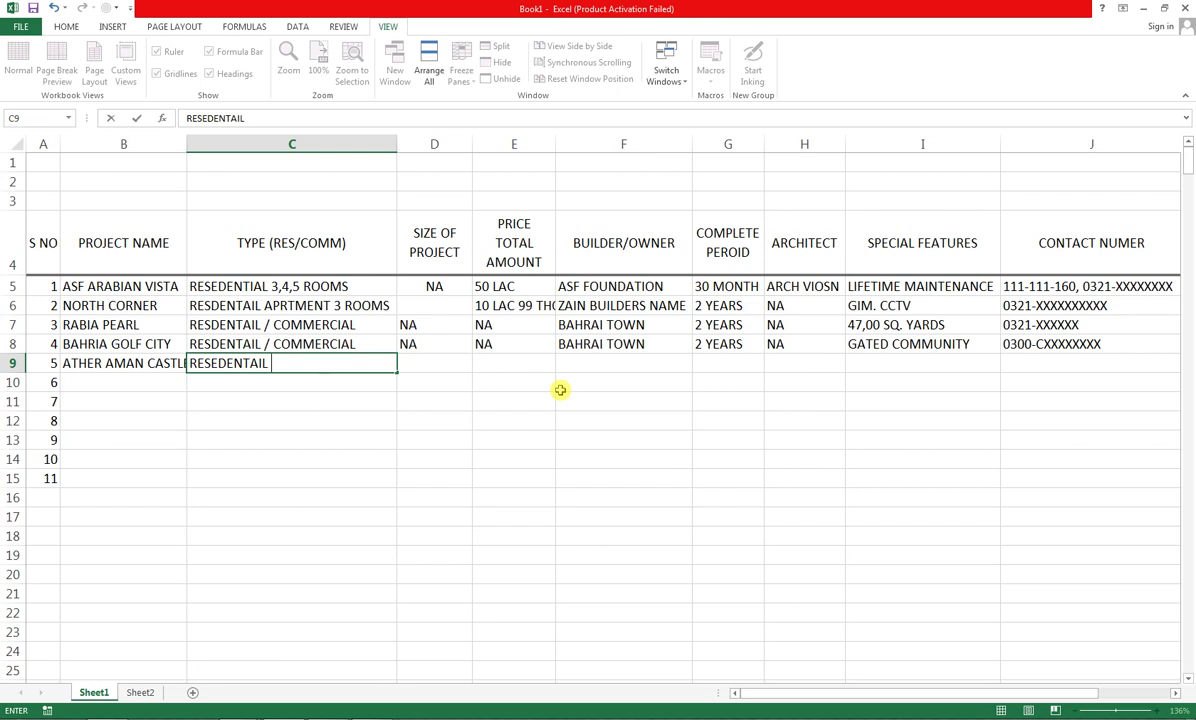
type(" 2,3 ROOM")
type("S")
key("Tab")
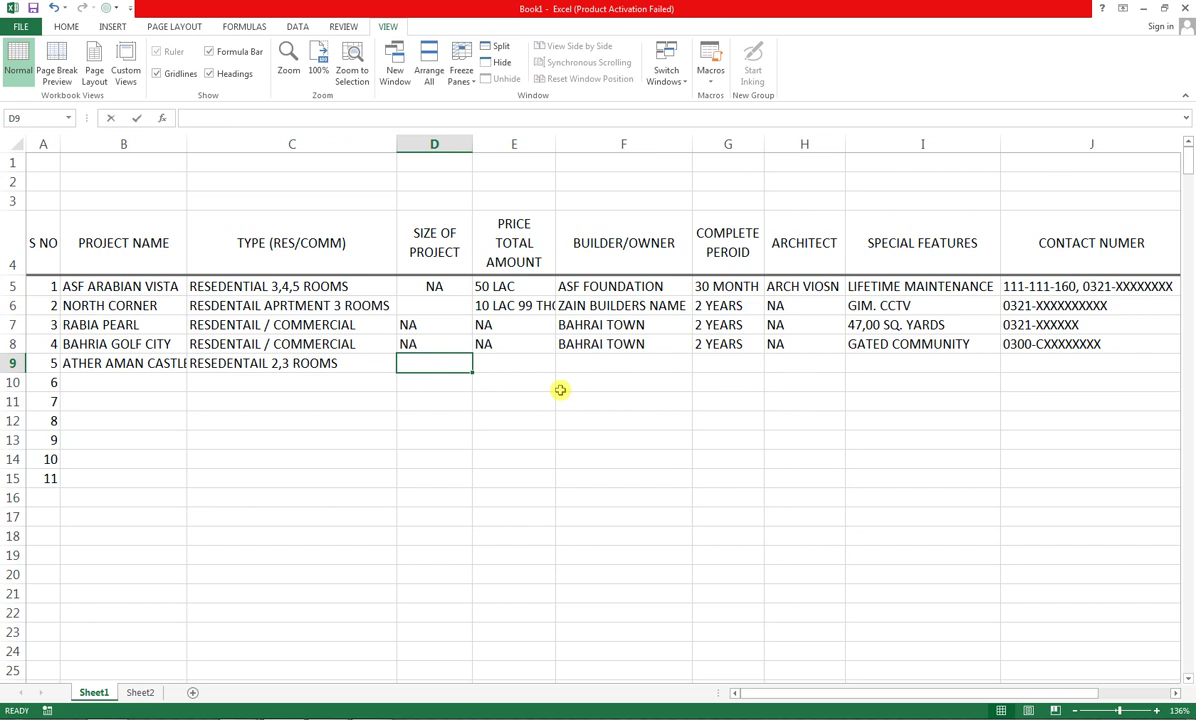
type("NA")
key("Tab")
Add ATHER ASSOCIATES, then NA in the following three cells of row 9
type("ATHER A")
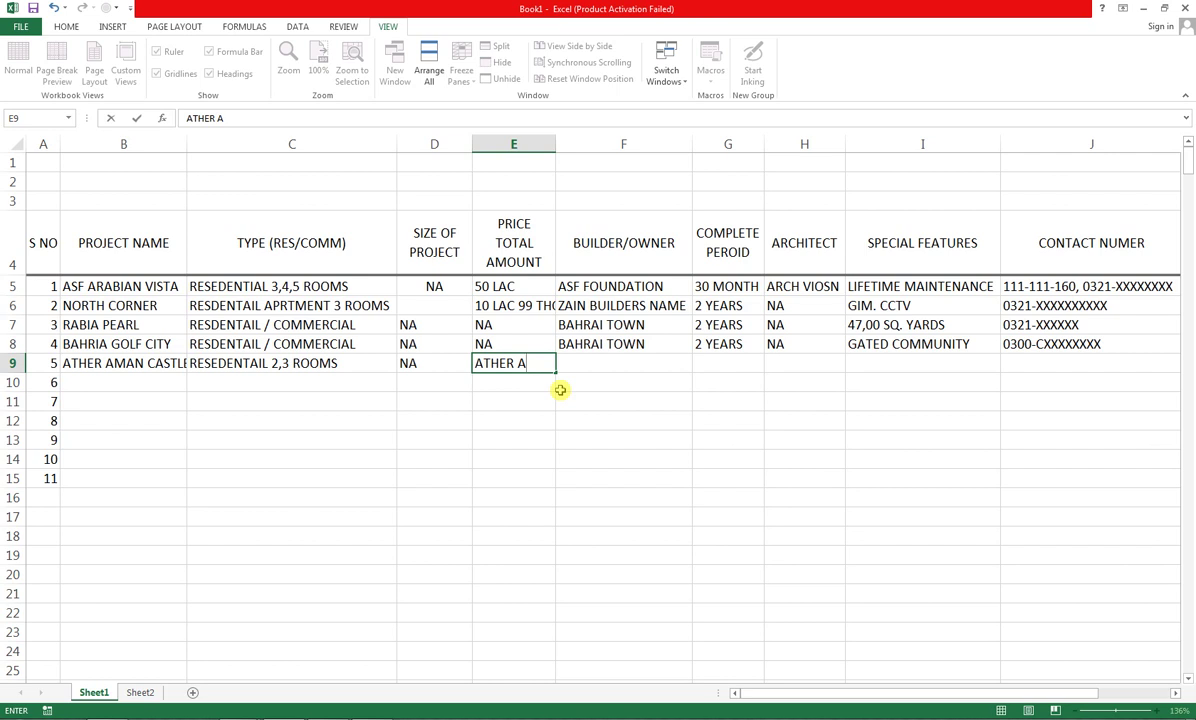
type("SSOCIATES")
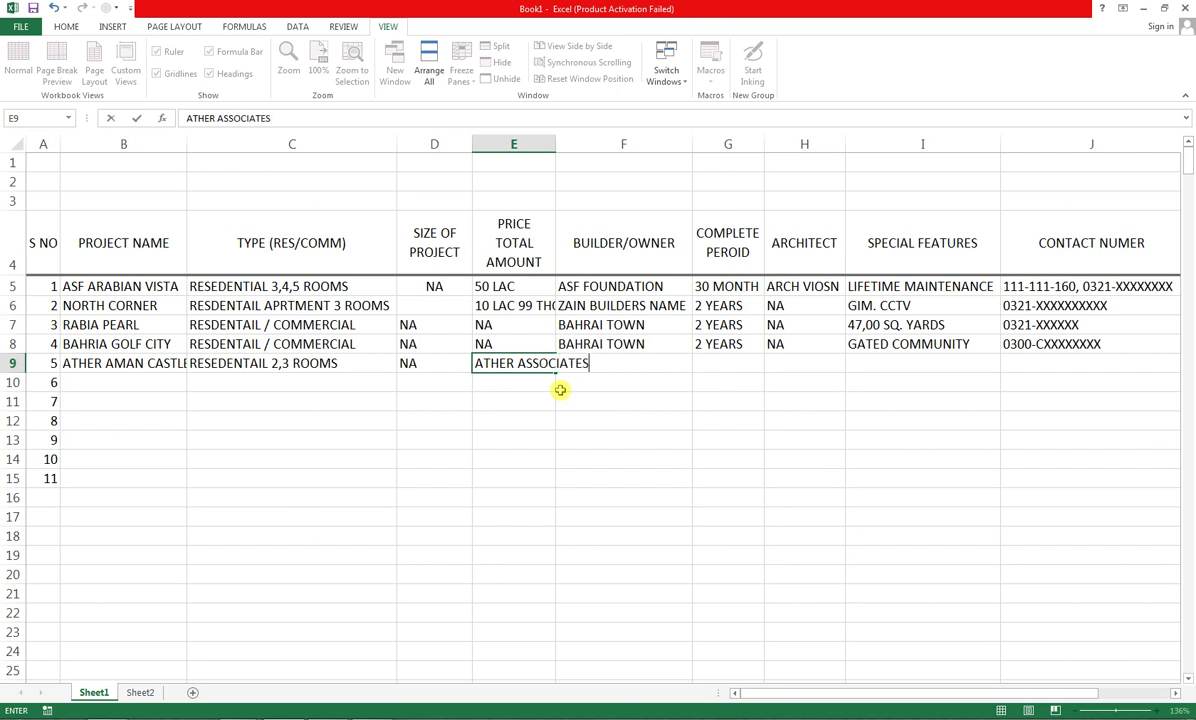
key("ctrl+Return")
key("Tab")
type("NA")
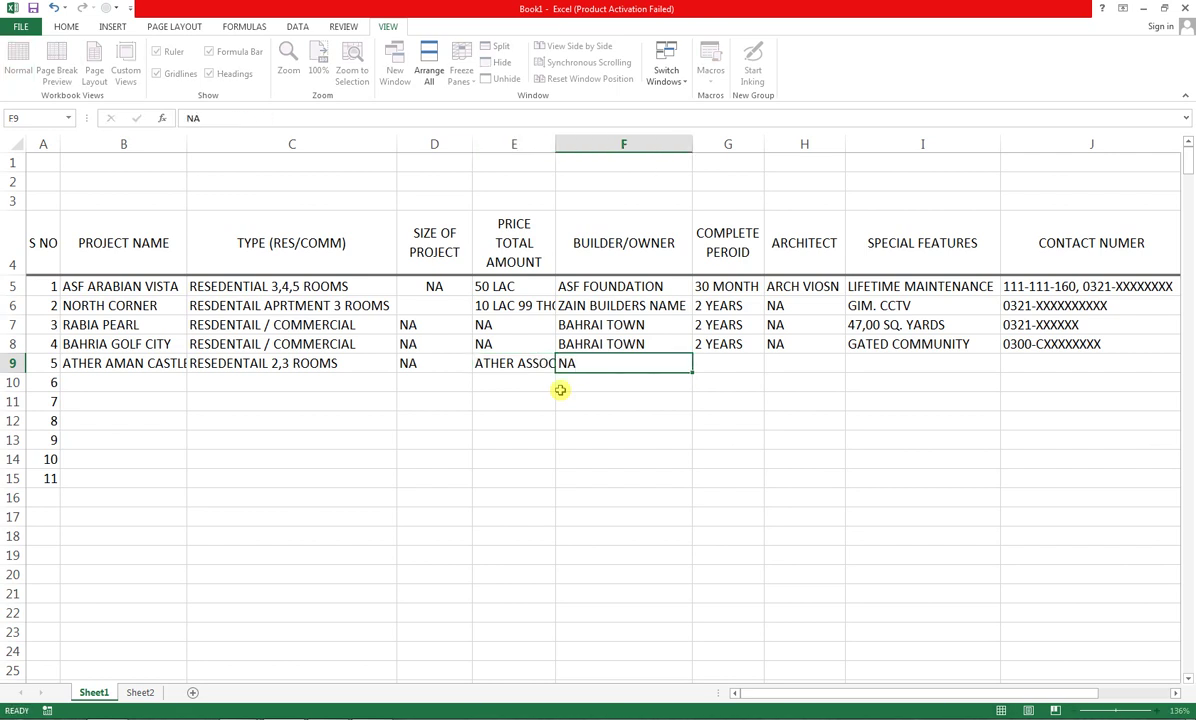
key("Tab")
type("NA")
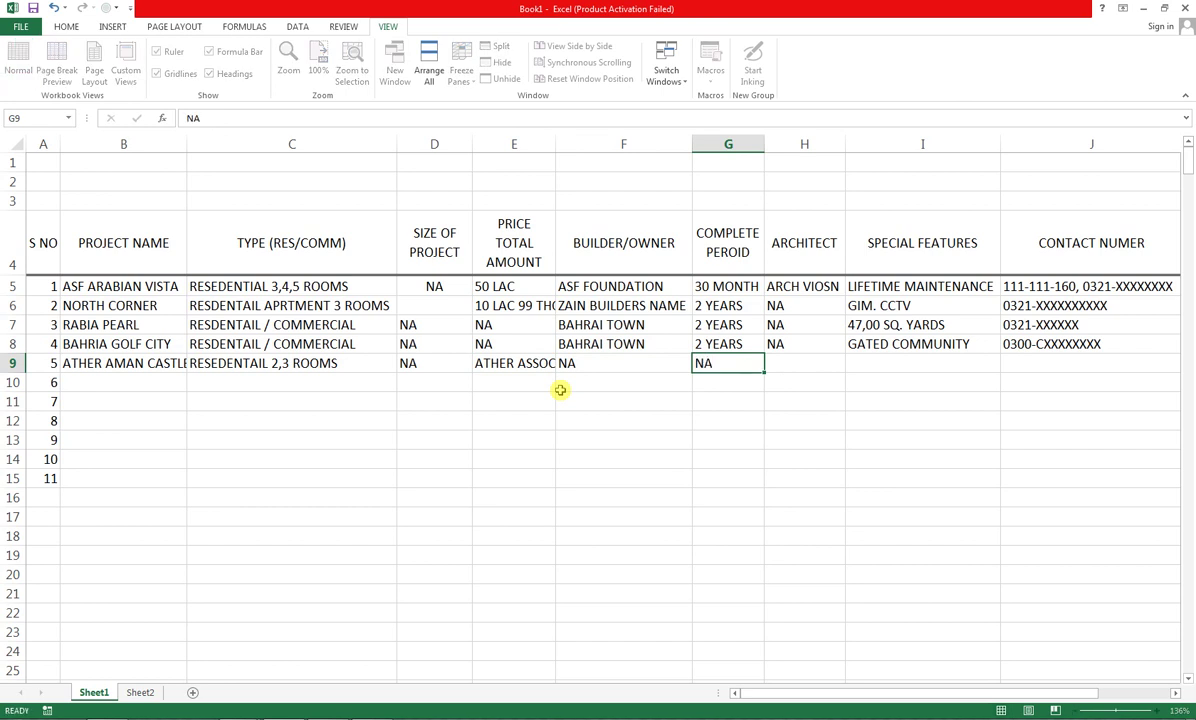
key("Tab")
type("NA")
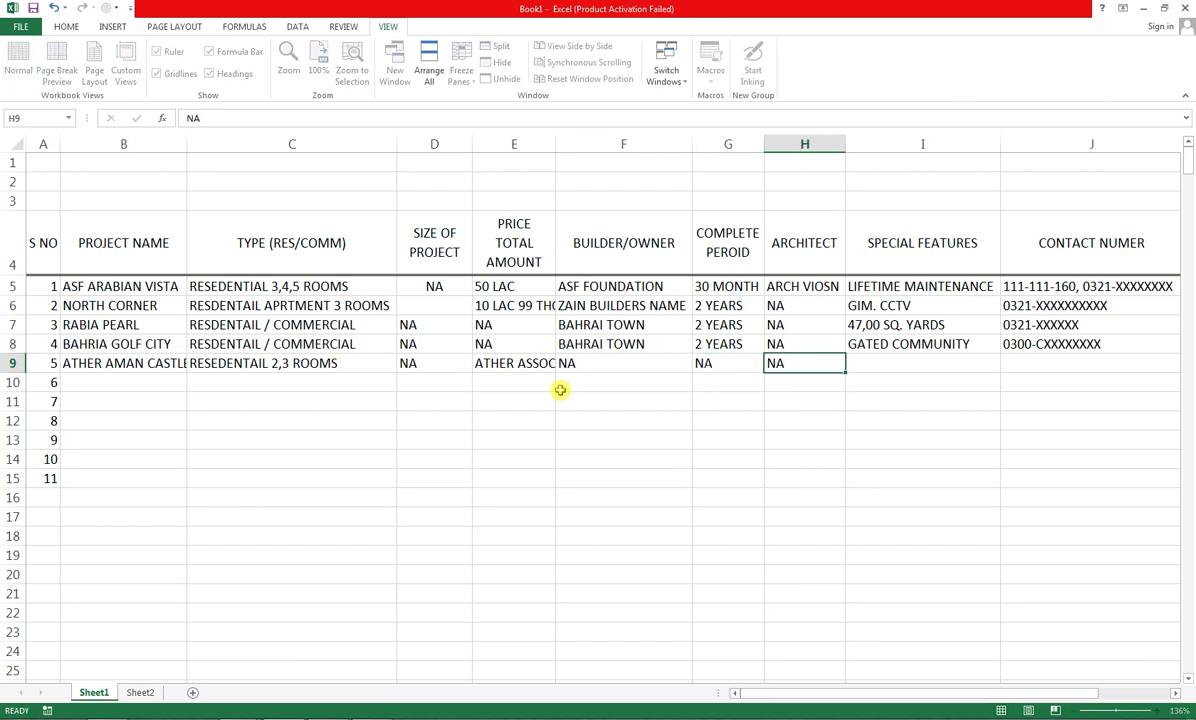
key("Tab")
Move the contact number from special features into CONTACT NUMER and mark special features NA
type("0300-")
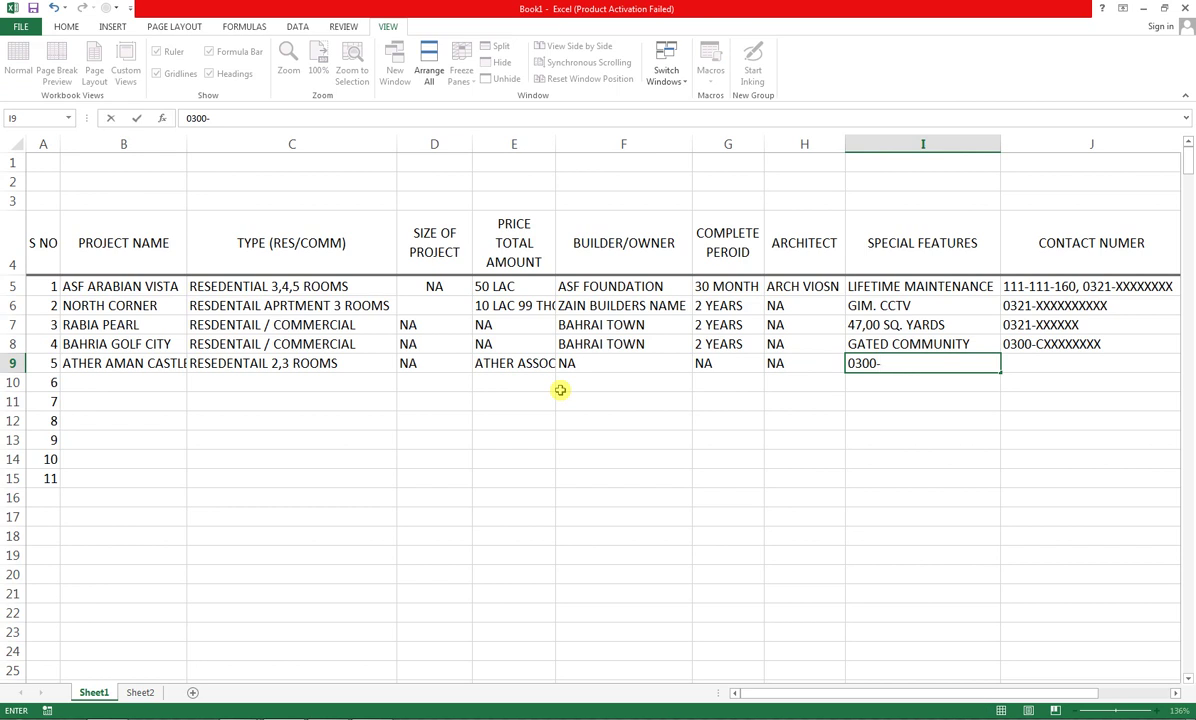
type("XXXXXX")
key("Tab")
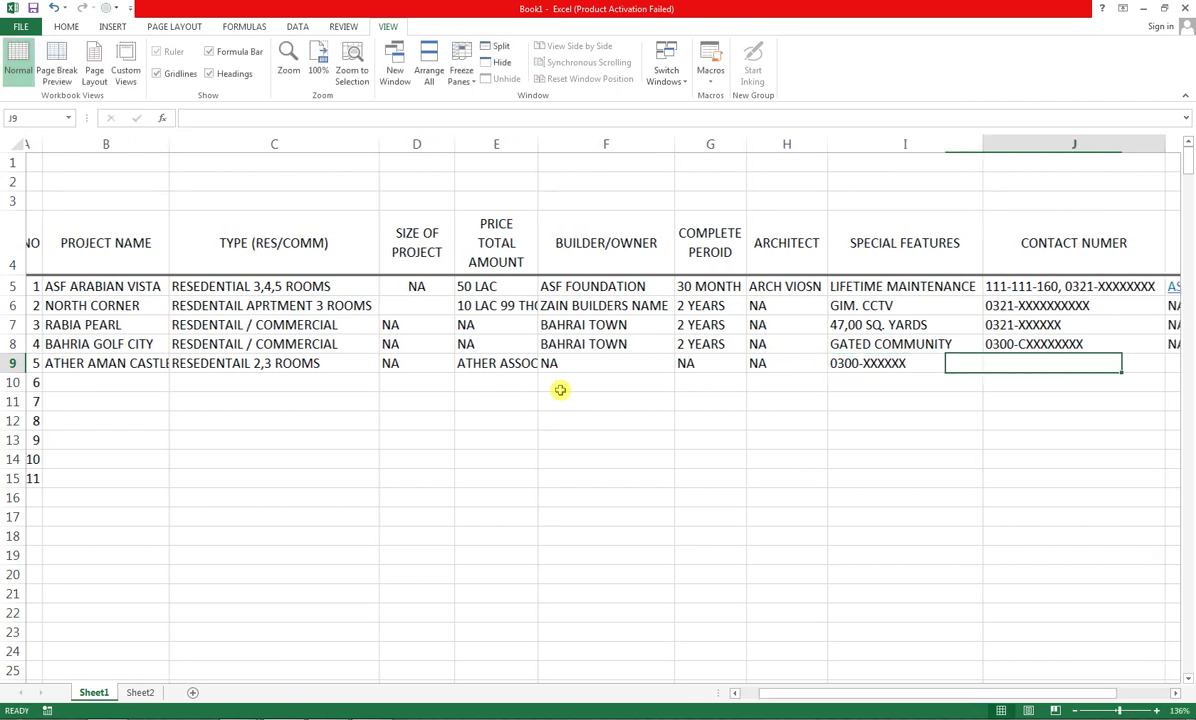
key("shift+Tab")
key("ctrl+x")
key("Right")
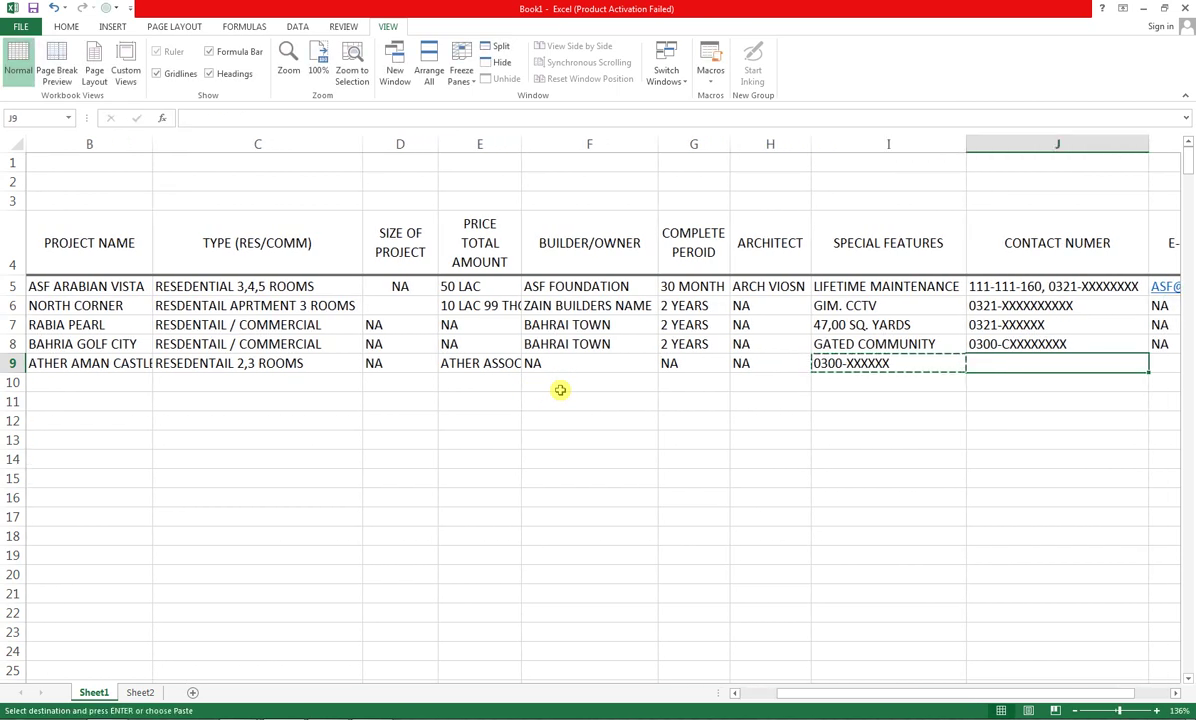
key("ctrl+v")
key("Left")
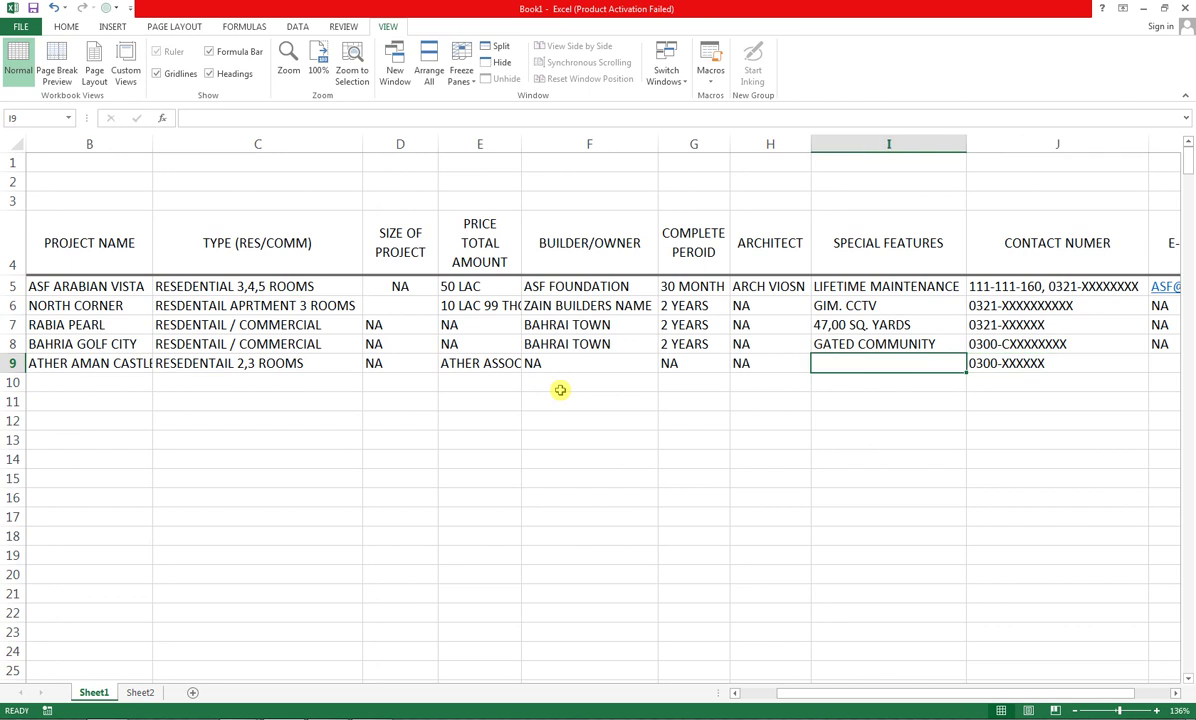
type("NA")
key("Tab")
key("Tab")
key("Tab")
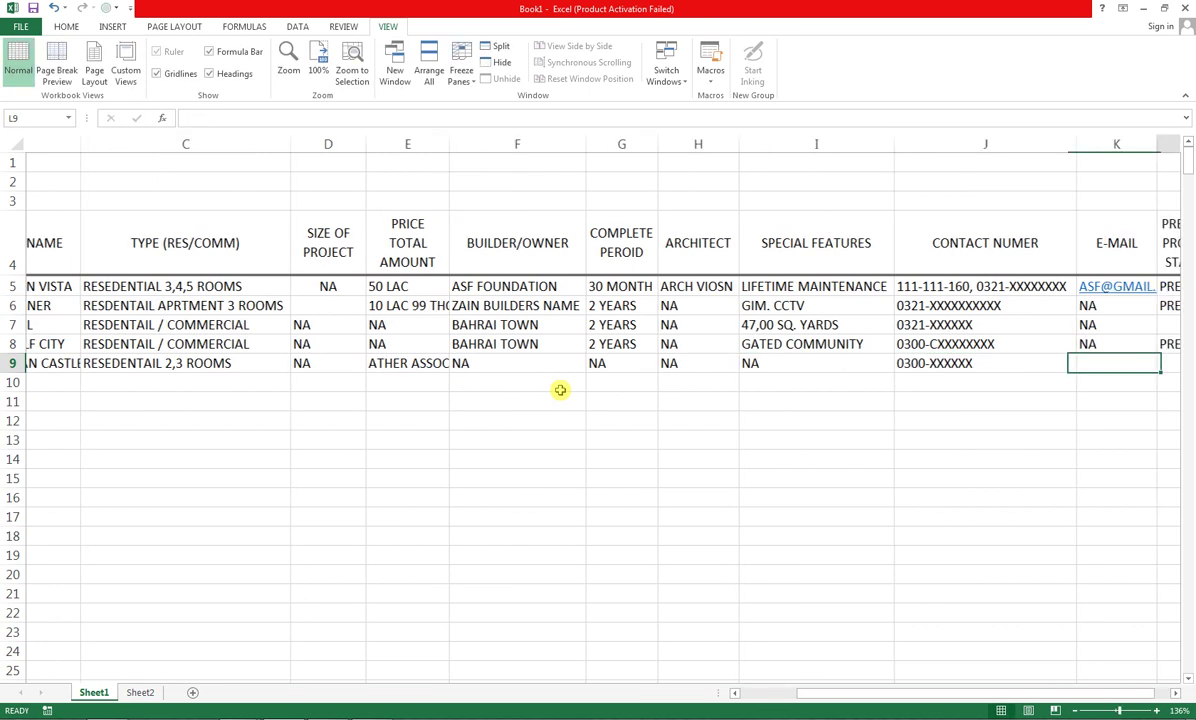
Mark row 9's e-mail NA and move to the start of row 10
key("Left")
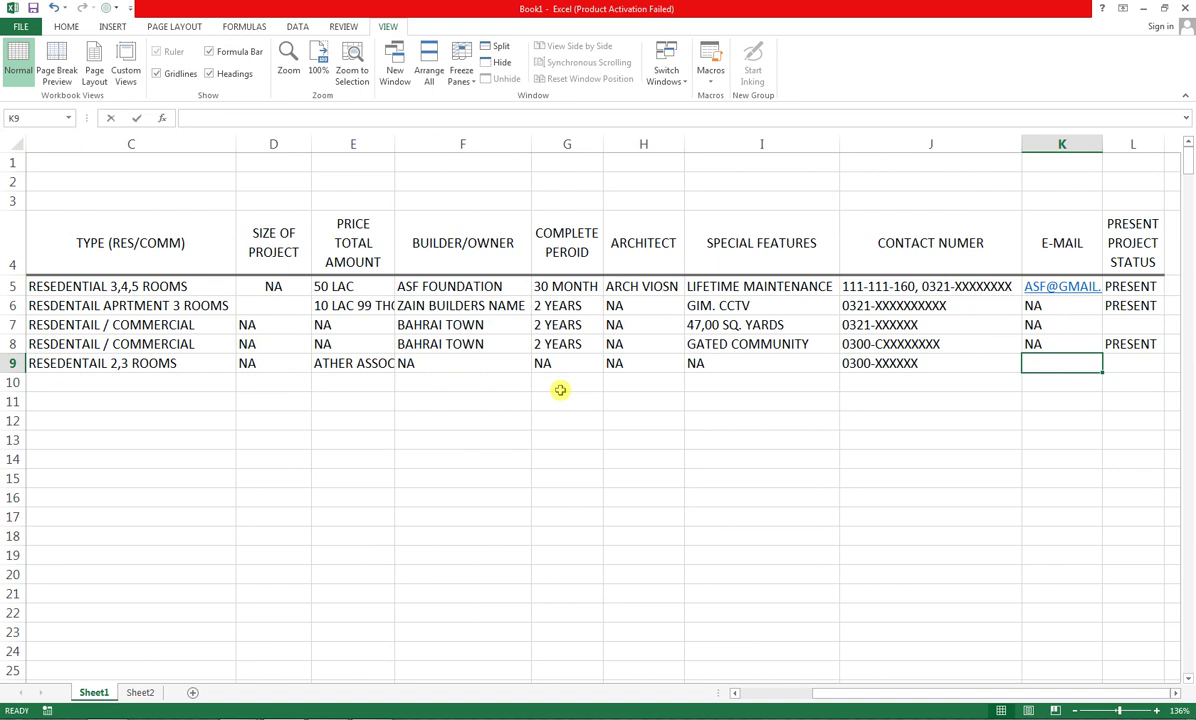
type("NA")
key("Tab")
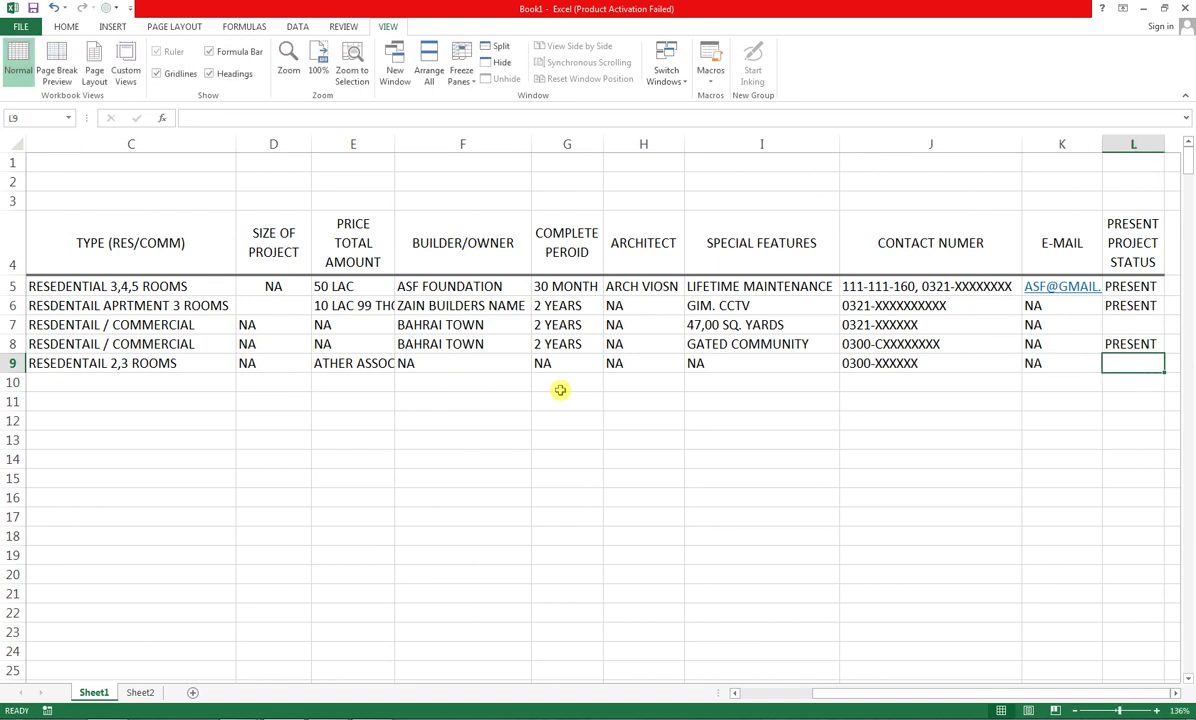
key("Down")
key("Left")
key("Home")
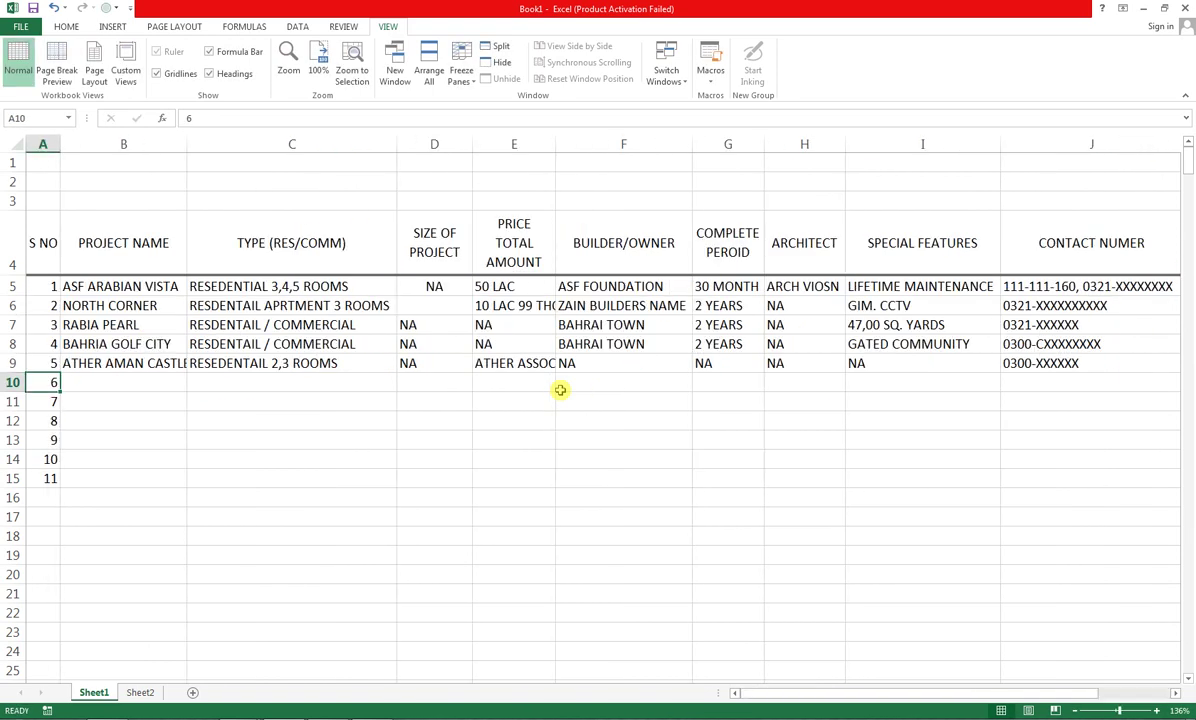
Type SEASHORE RESIDENCY in B10 and 2,3 BED ROOMS, APPRTMENT in C10
key("Right")
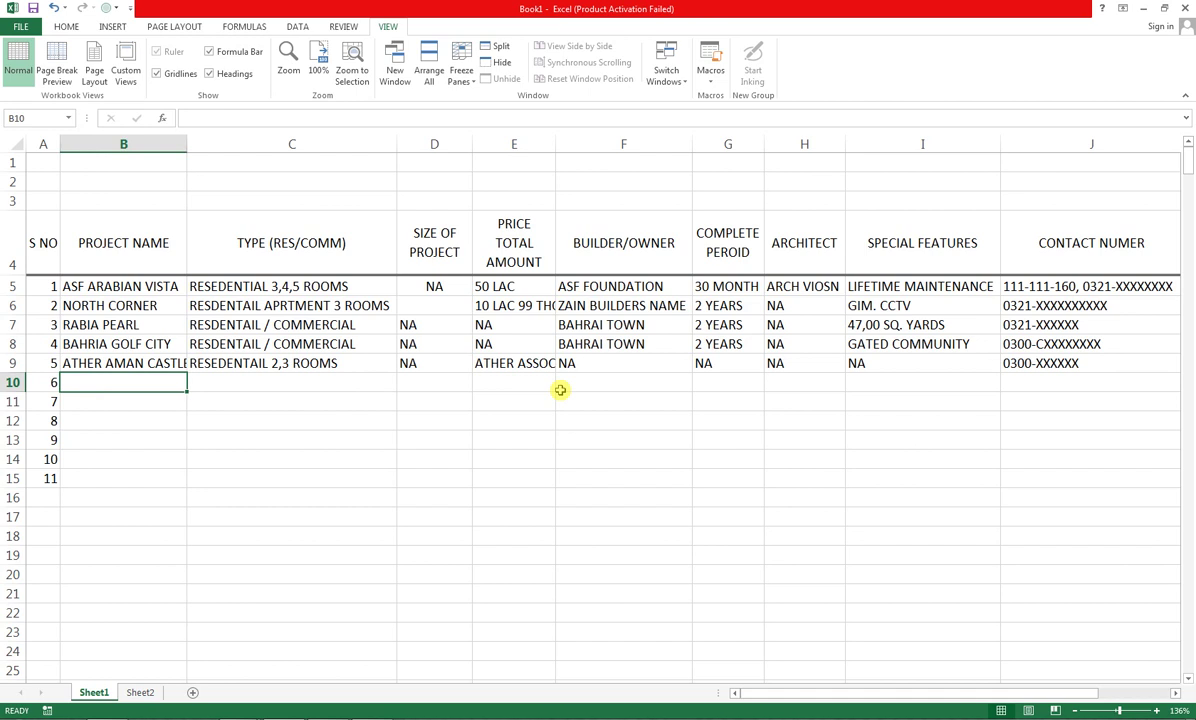
type("SEA")
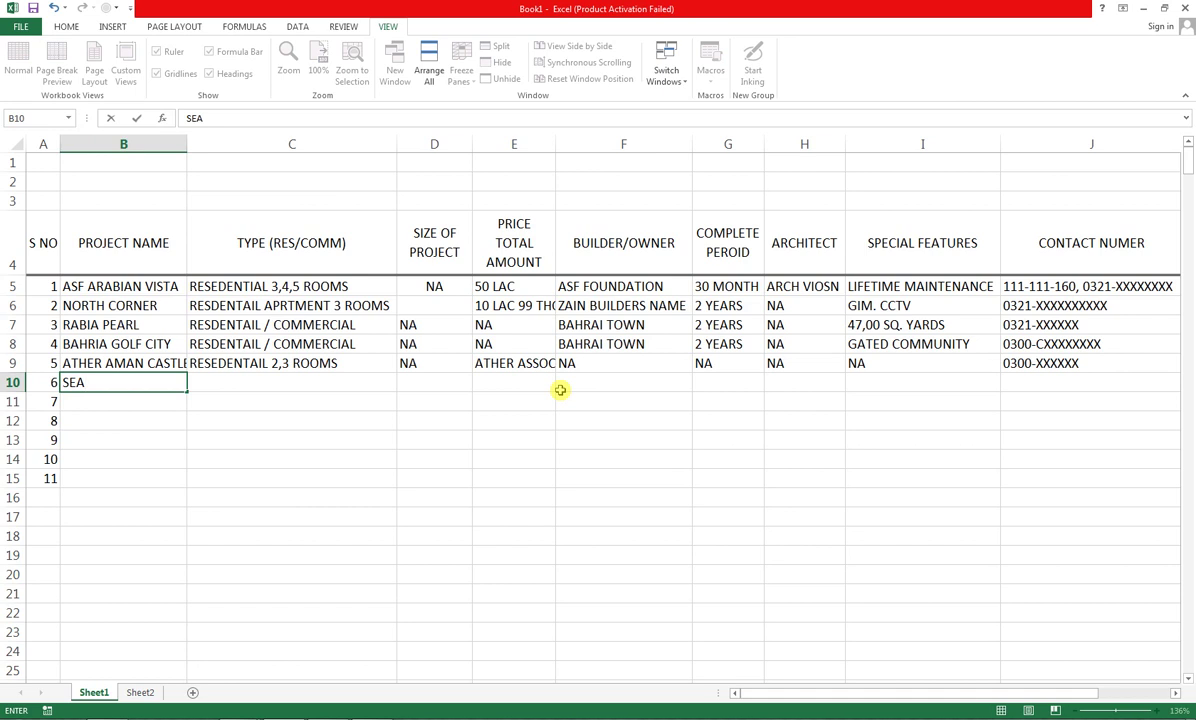
type("SHORE RESID")
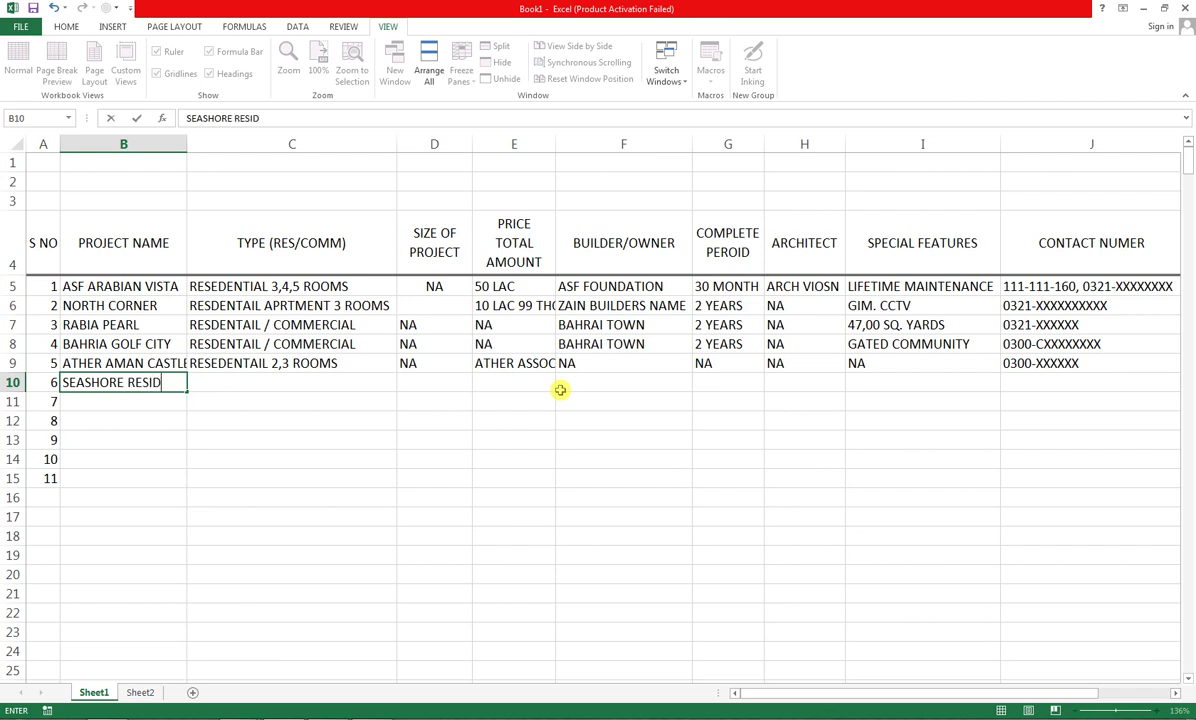
type("ENCY")
key("Tab")
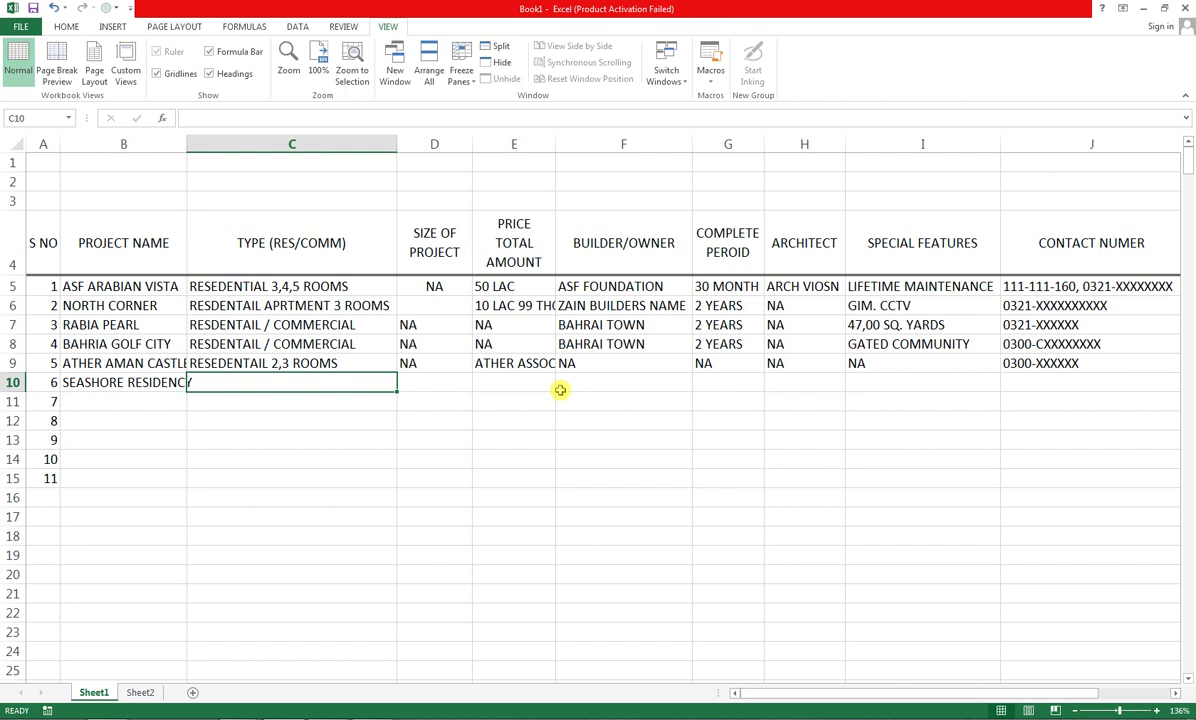
type("2")
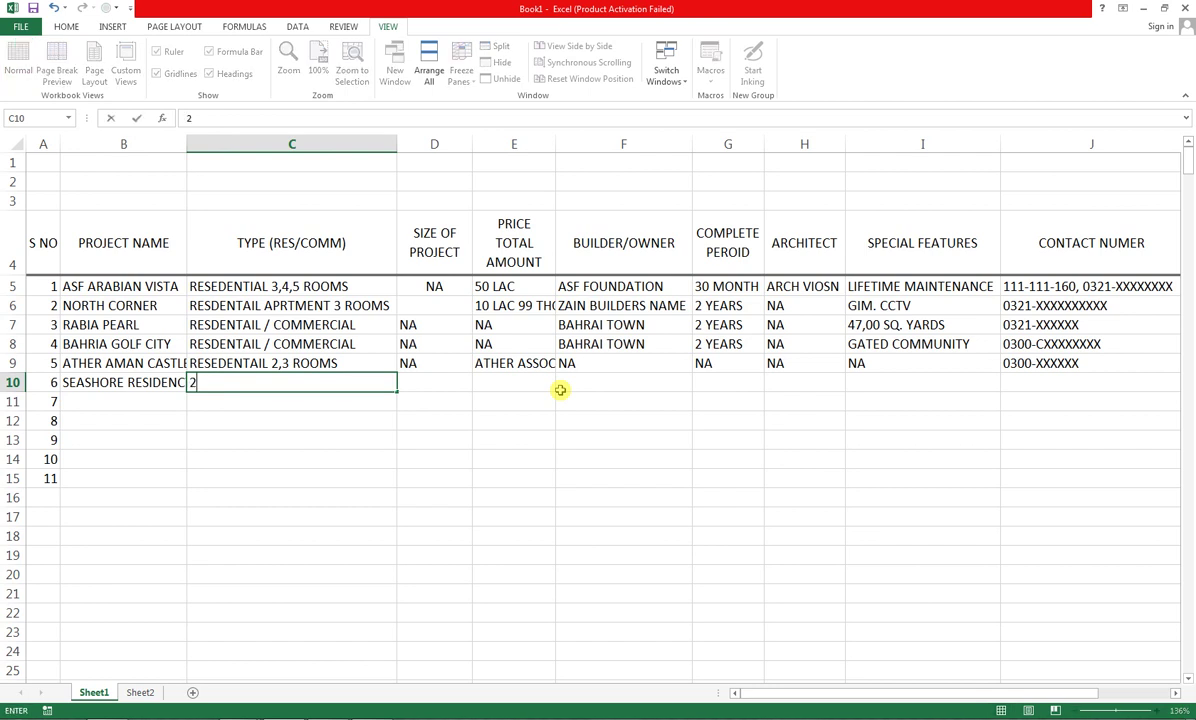
type(",3 BED ROOMS")
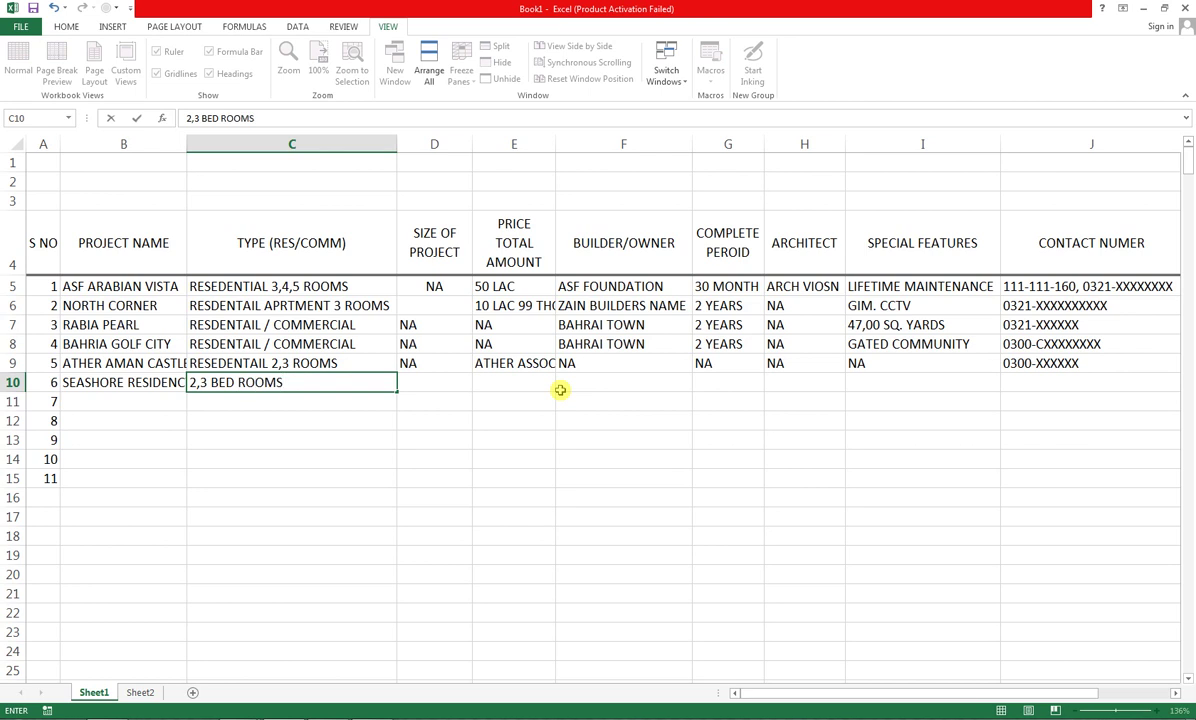
type(", APPRTMENT")
key("Tab")
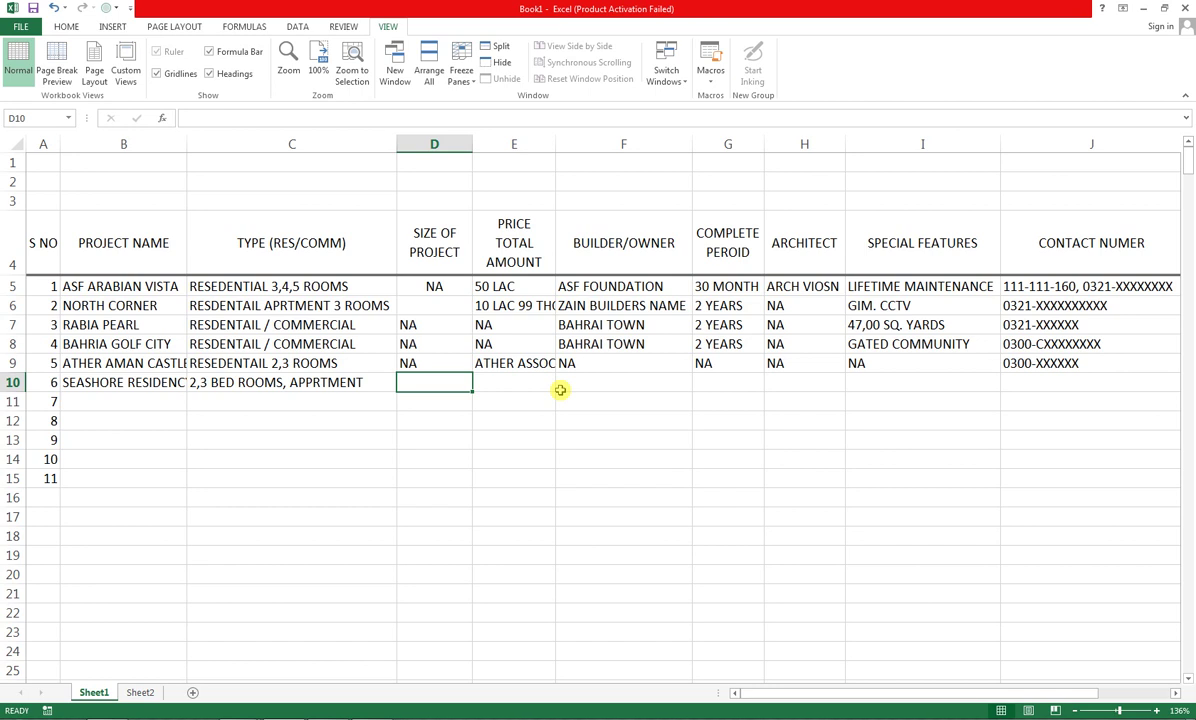
Fill row 10 with NA, NA, A.K CONSTRUCTION, 30 MONTH and NA for the architect
type("NA")
key("Tab")
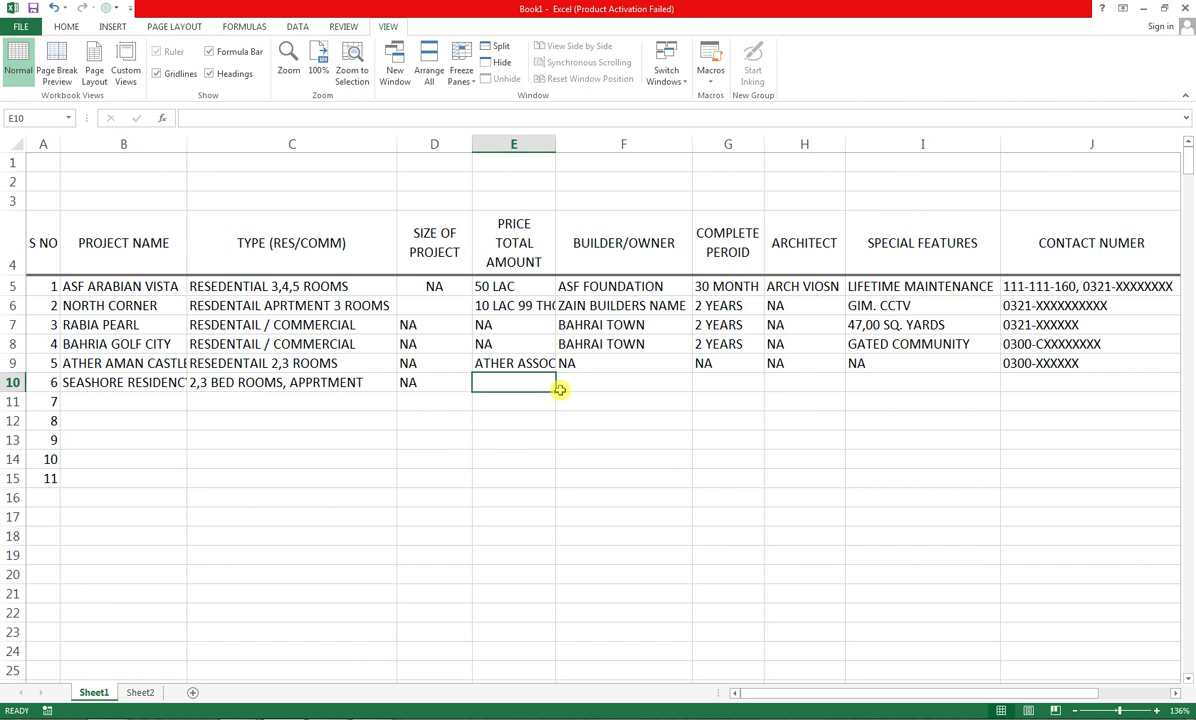
type("NA")
key("Tab")
type("A")
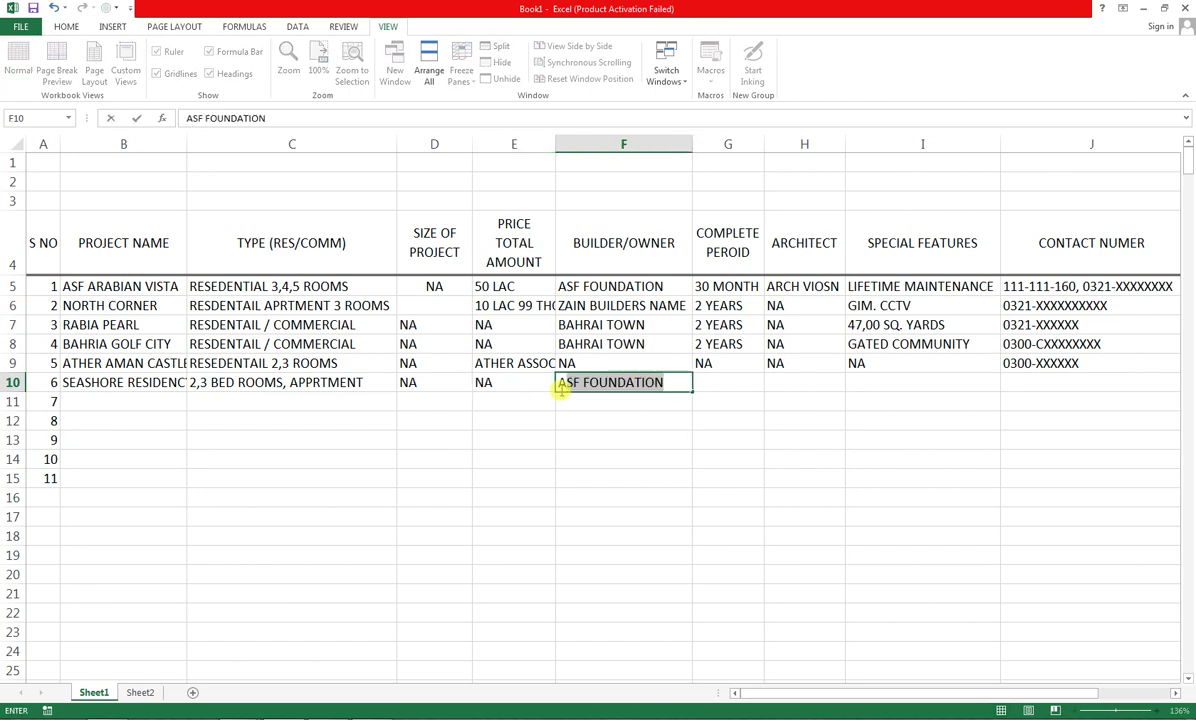
type(".K")
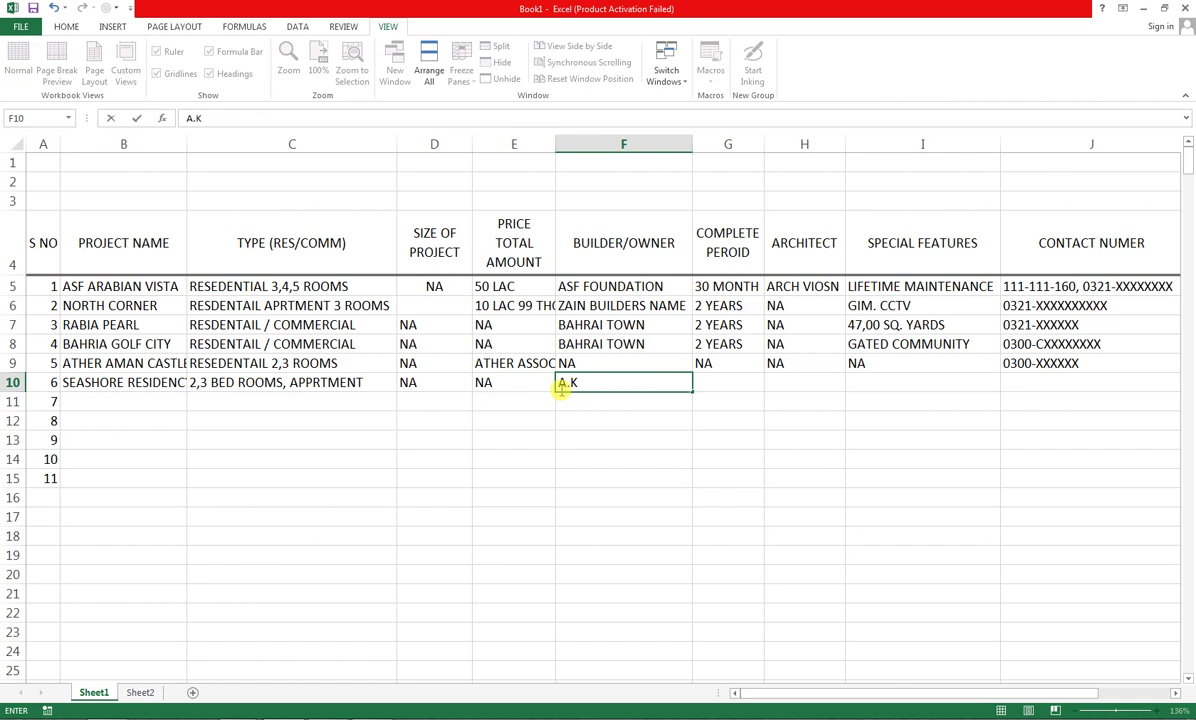
type(" CONSTRUCT")
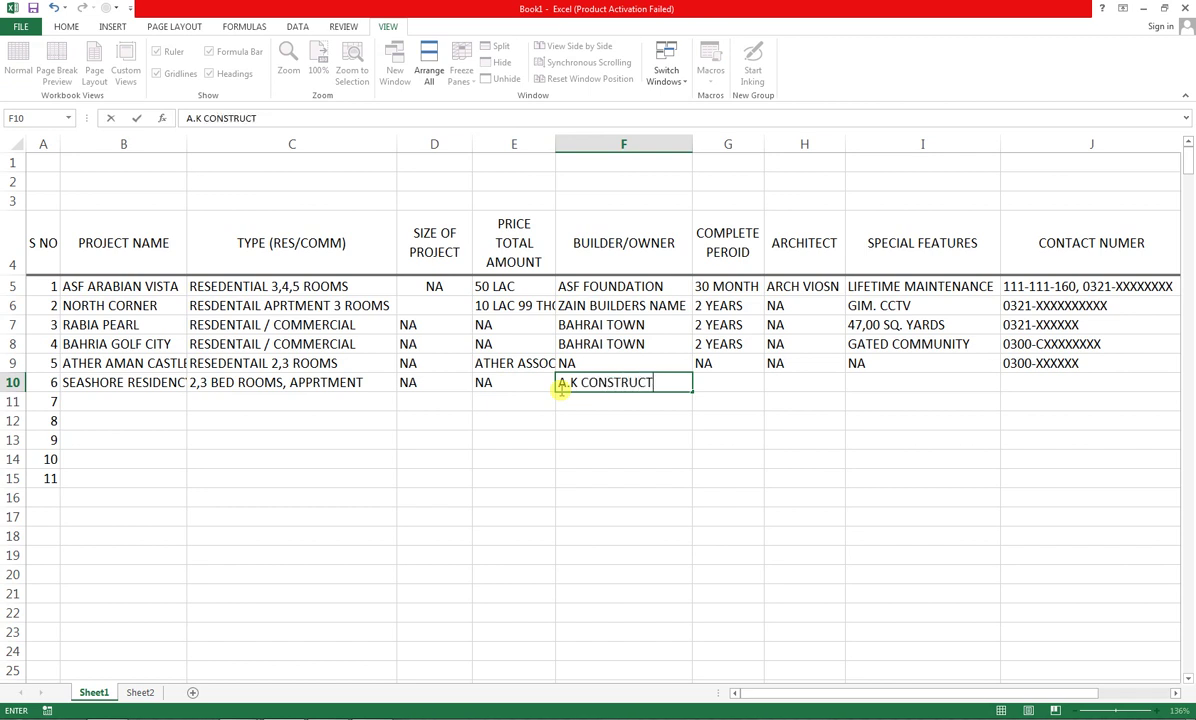
type("ION")
key("Tab")
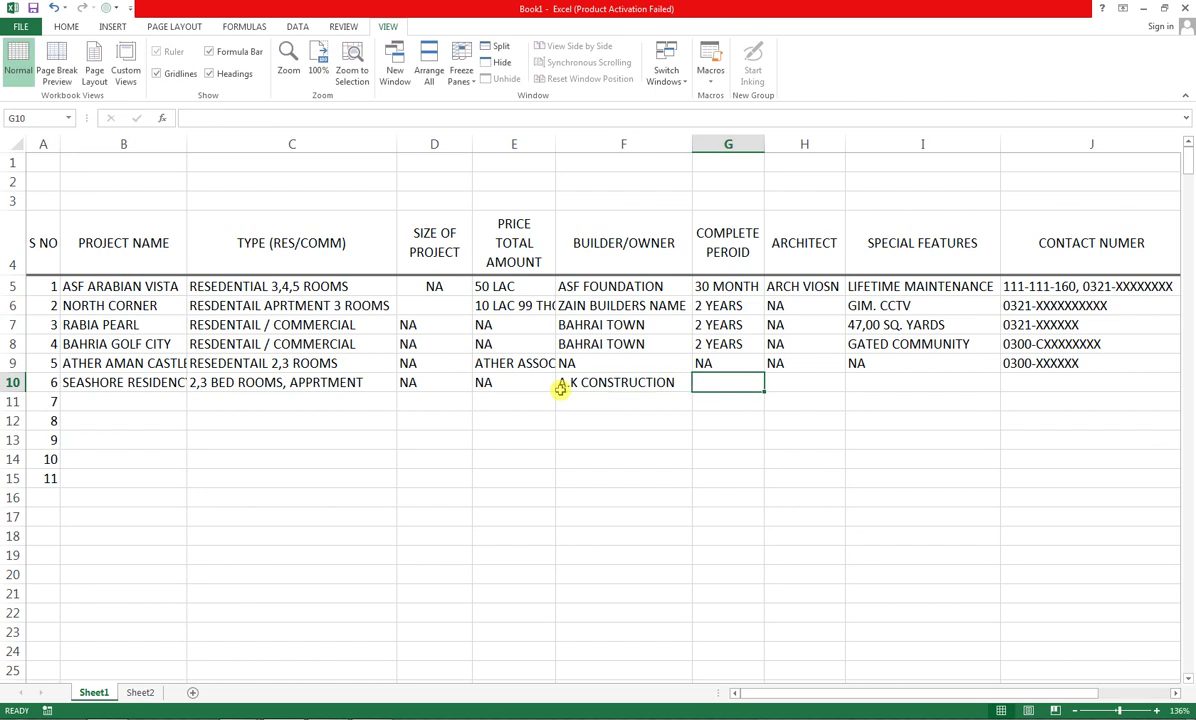
type("30")
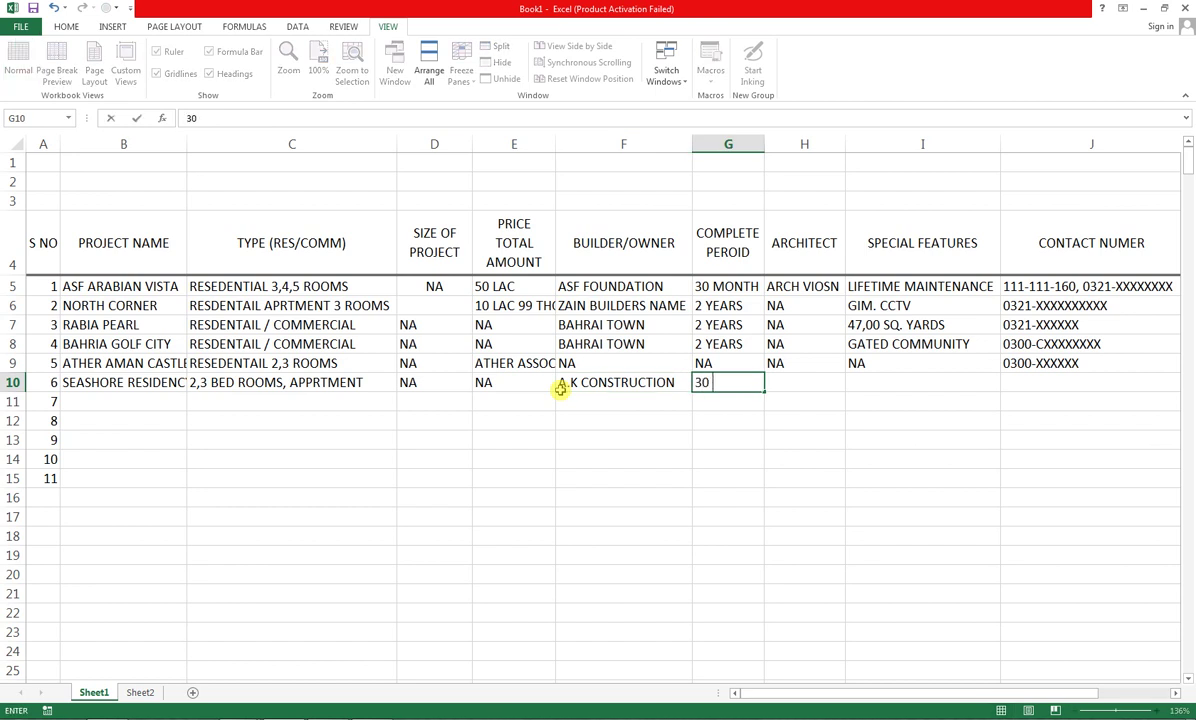
type(" MONTH")
key("Tab")
type("NA")
key("Tab")
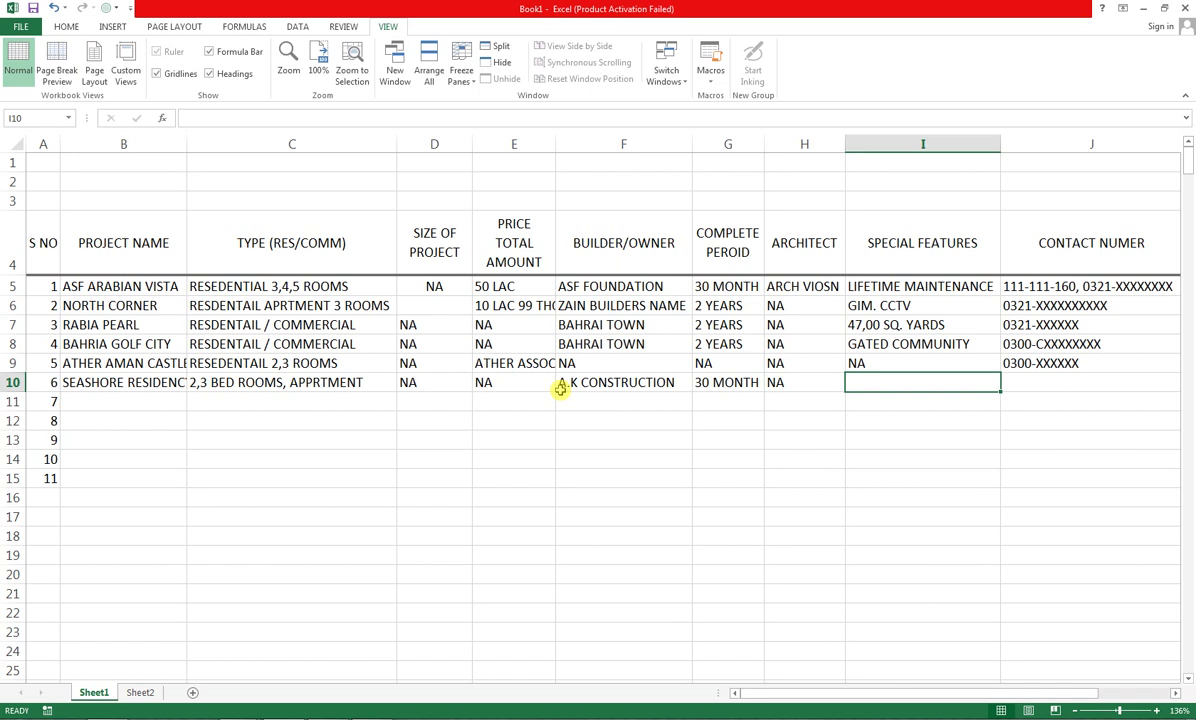
Enter VISITORSLOBBY, 24 HOURS as special features, plus row 10's contact number and e-mail
type("VIS")
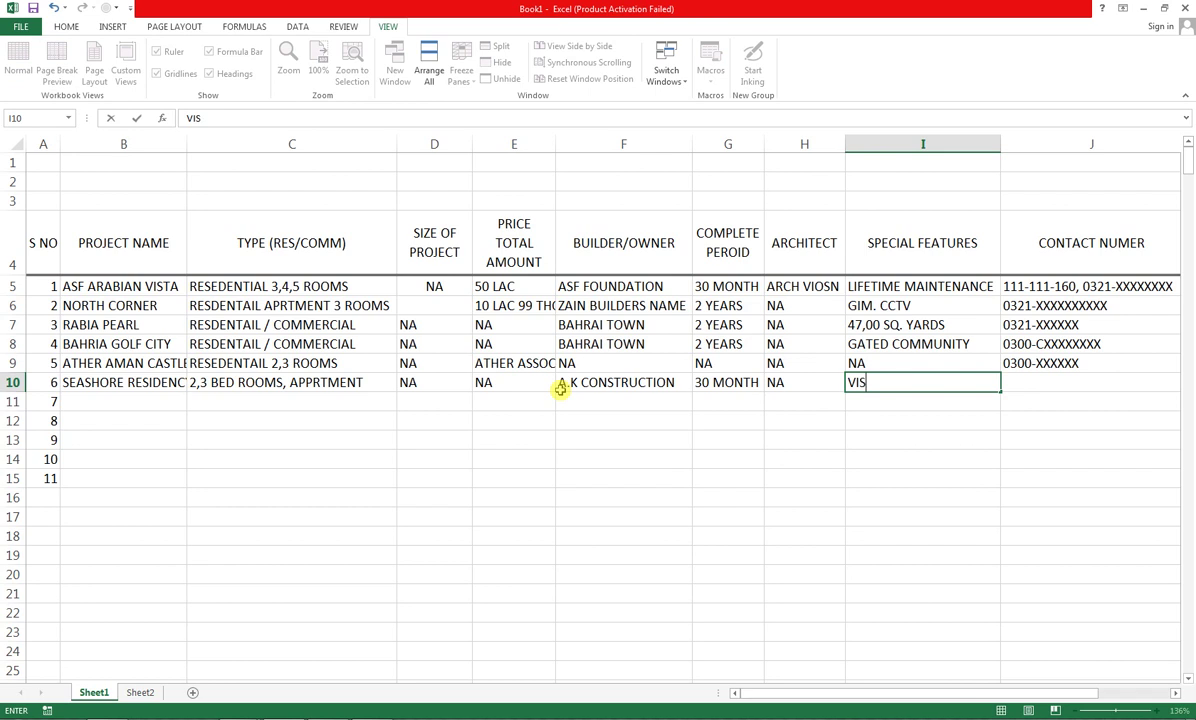
type("ITORSLOBBY, 24")
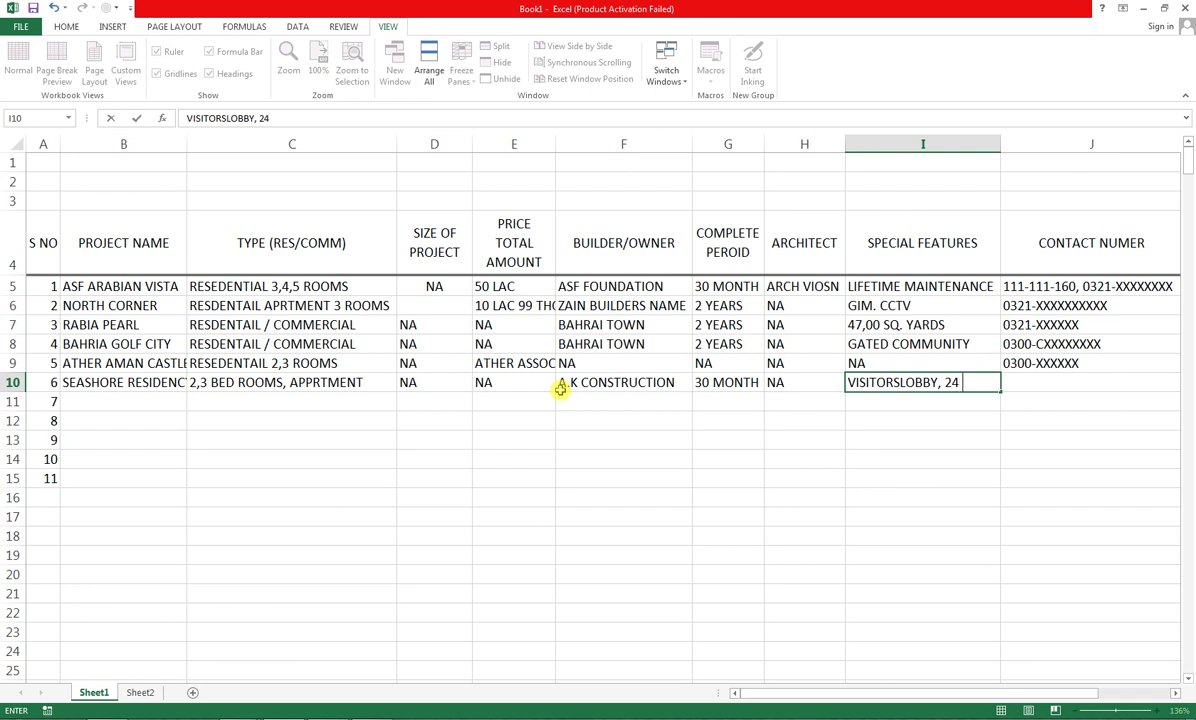
type("HOURS")
key("Tab")
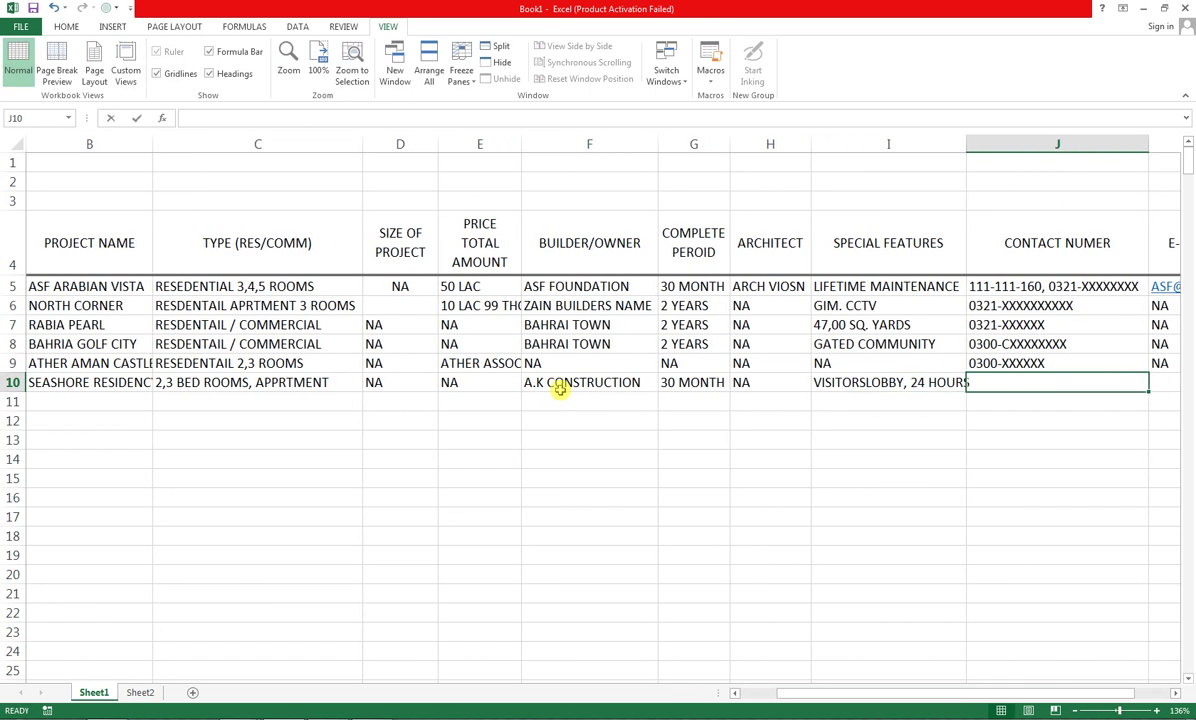
type("021-XXXXXXXX")
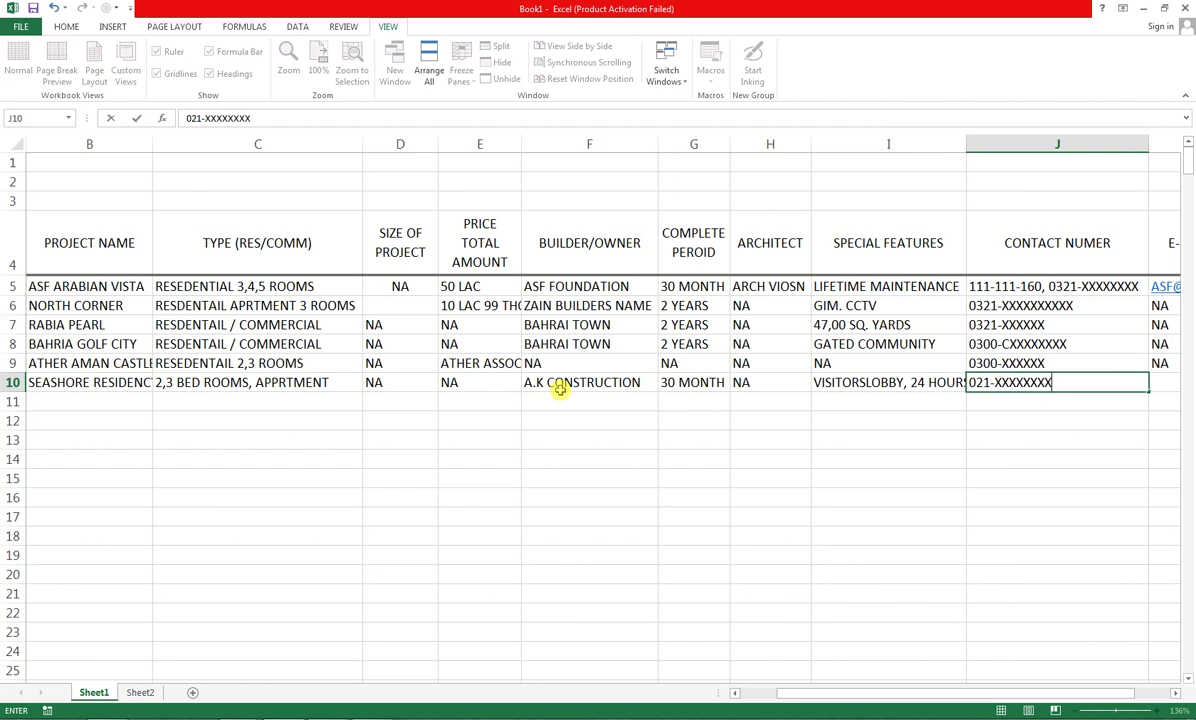
key("Tab")
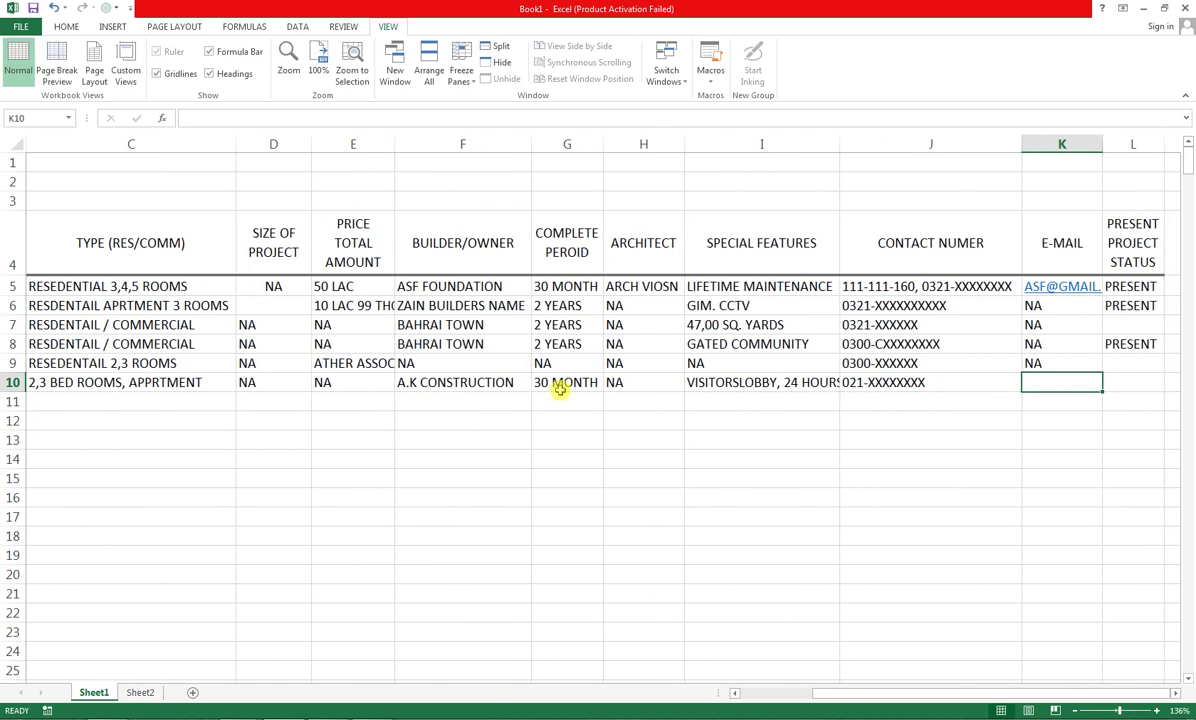
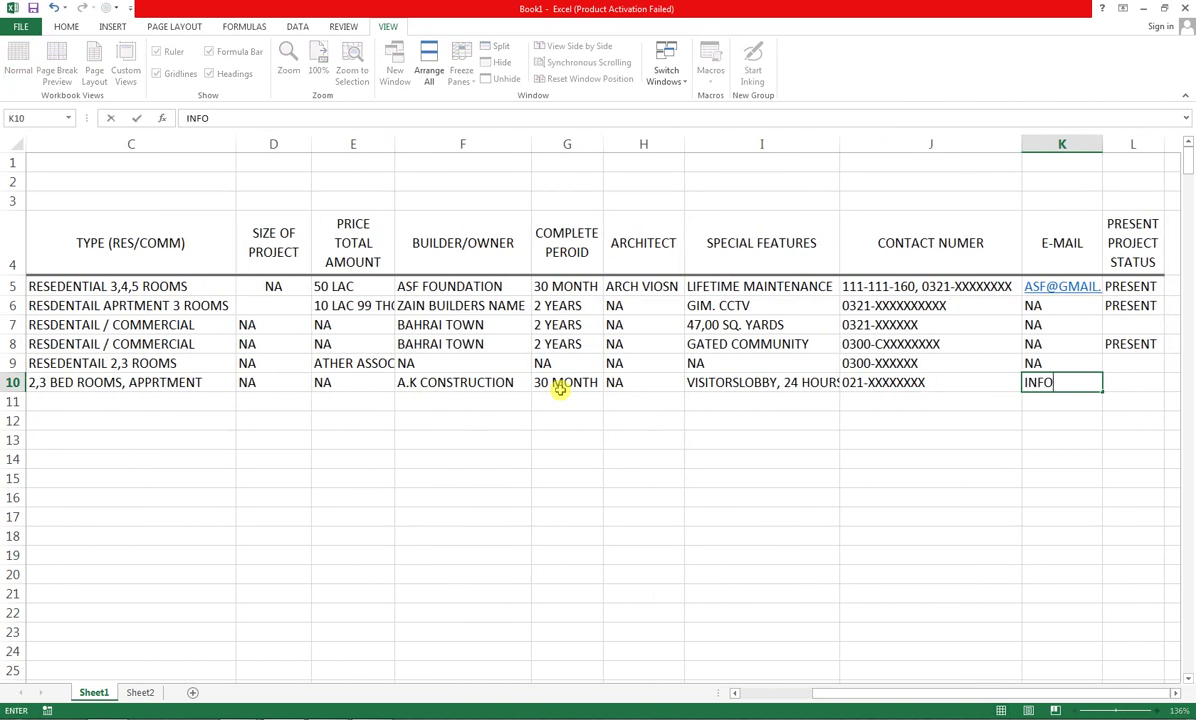
key("Return")
key("Home")
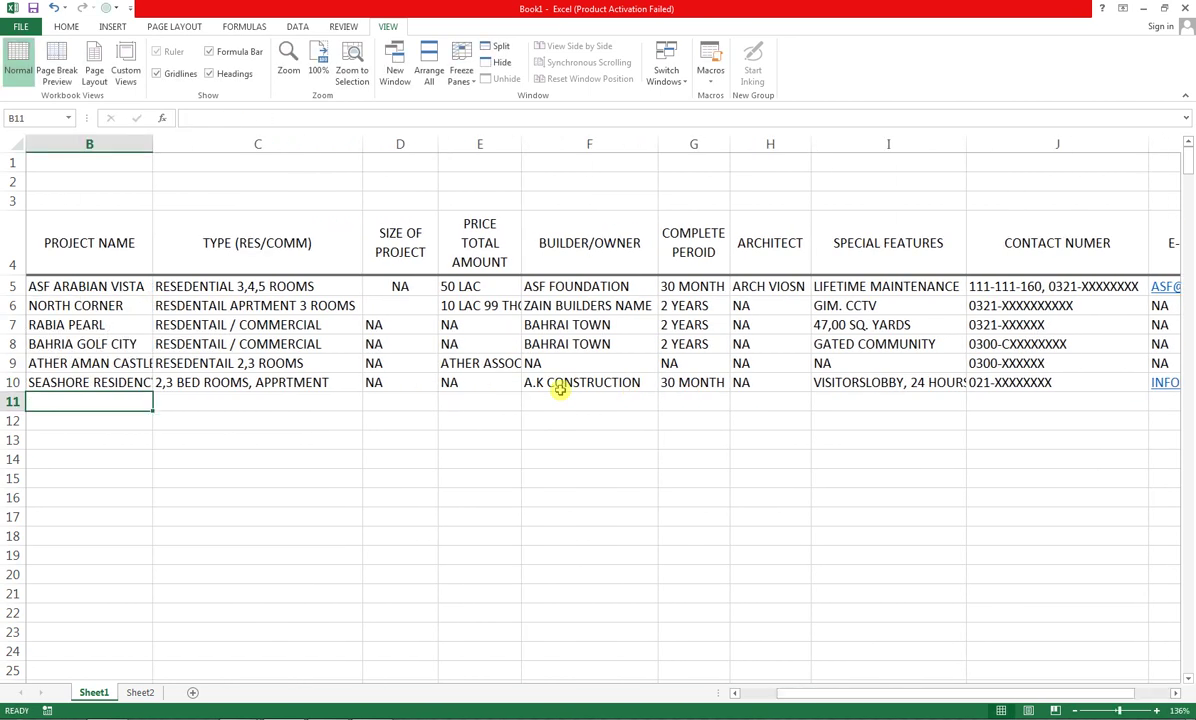
Enter CLIFOTN RESIDENCY, RESIDENTIAL, and NA for size and price in row 11
key("Right")
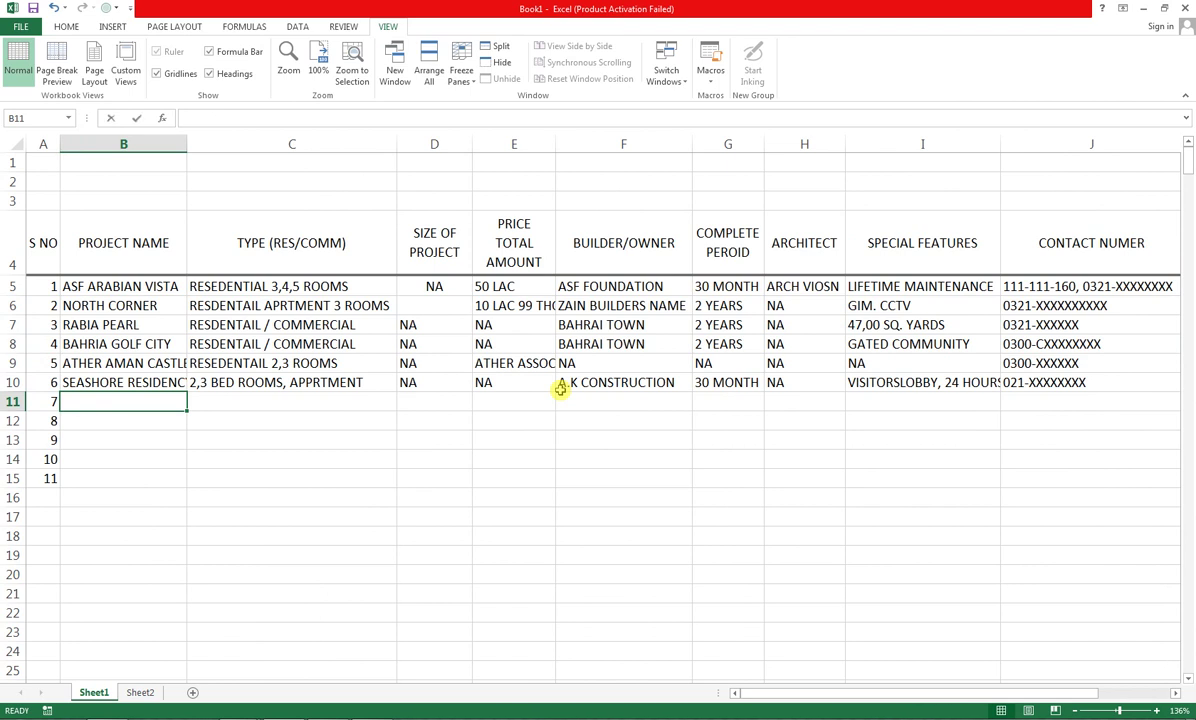
type("CLIFOTN")
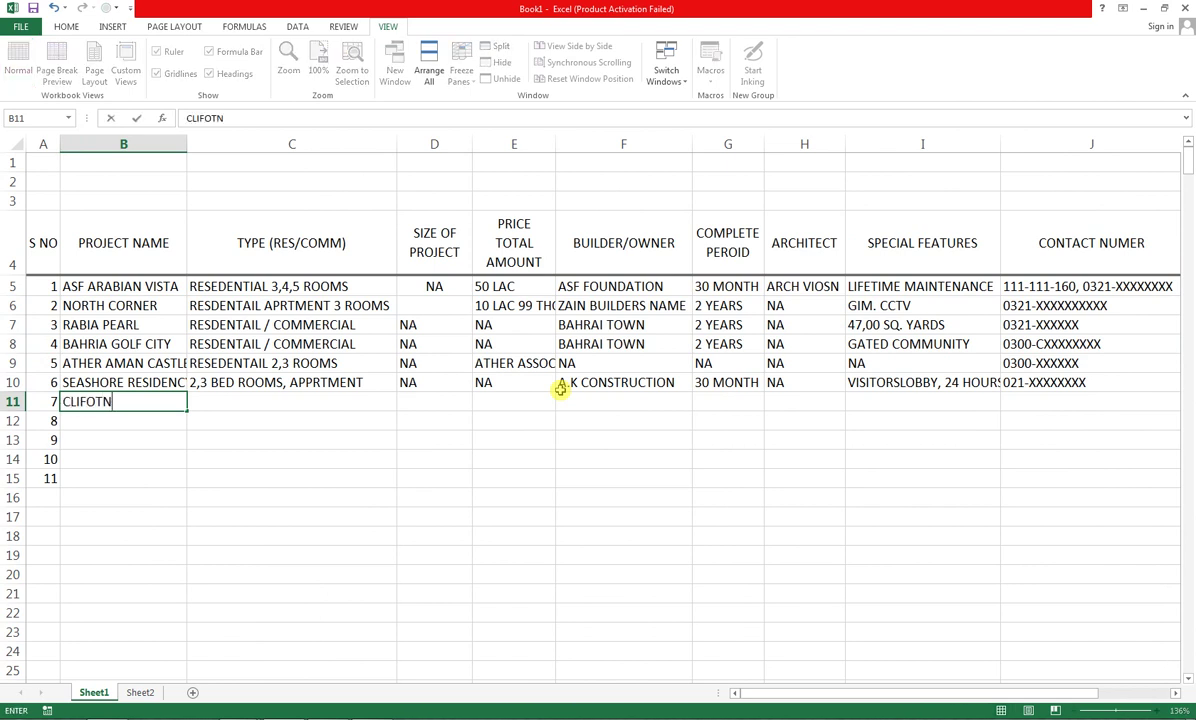
type(" RESIDENCY")
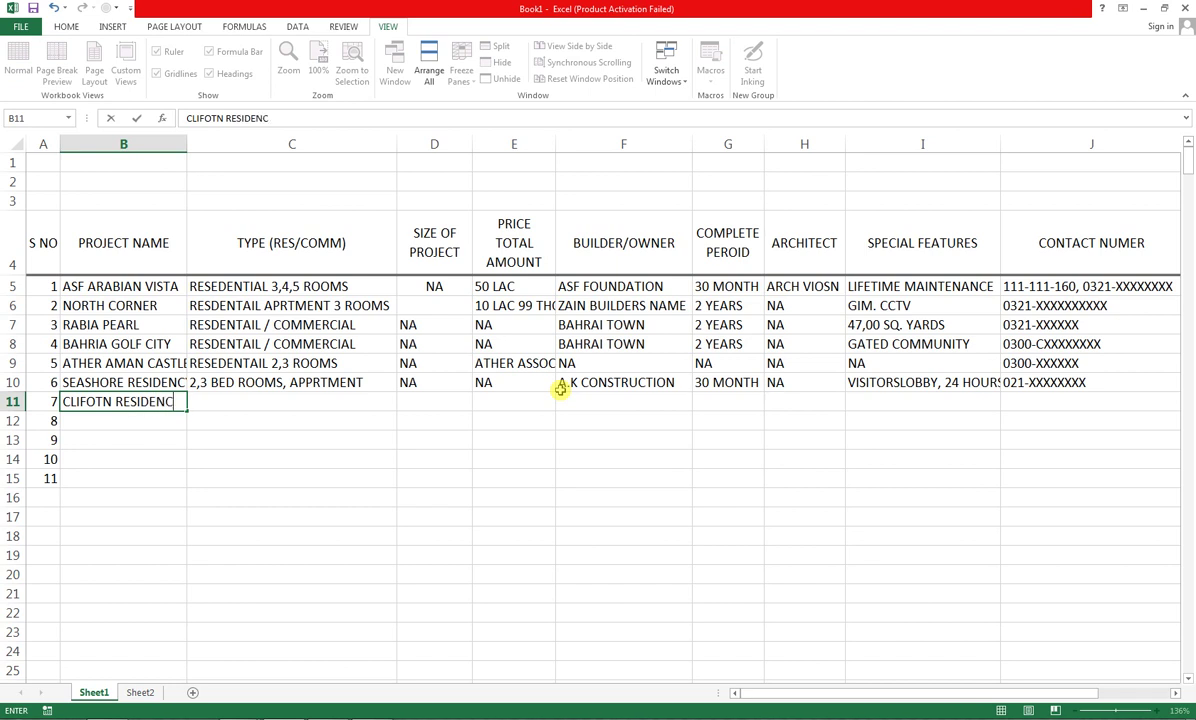
key("Tab")
type("R")
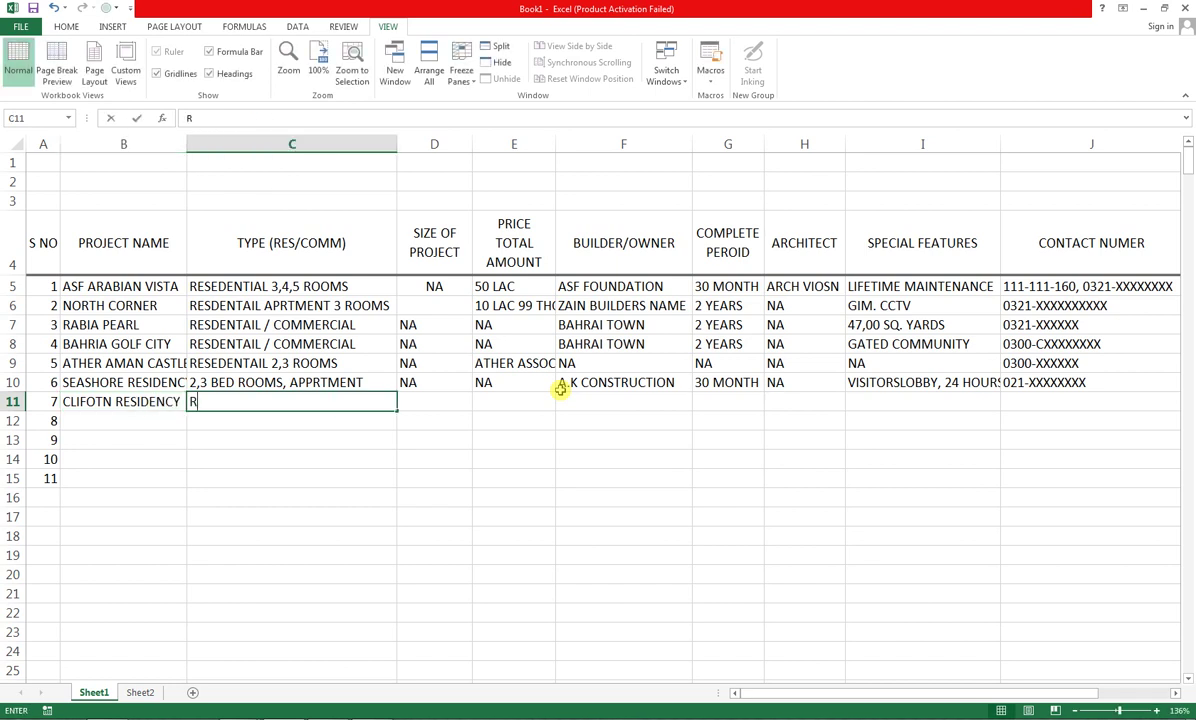
type("ESI")
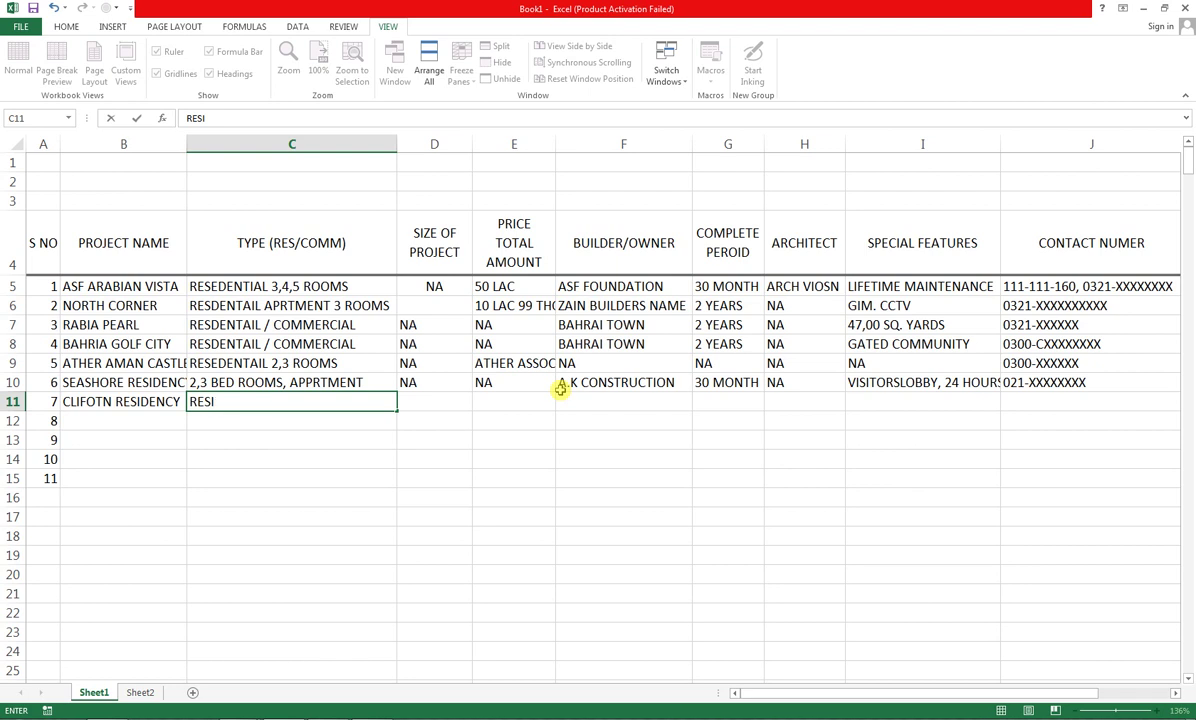
type("DENTIAL")
key("Tab")
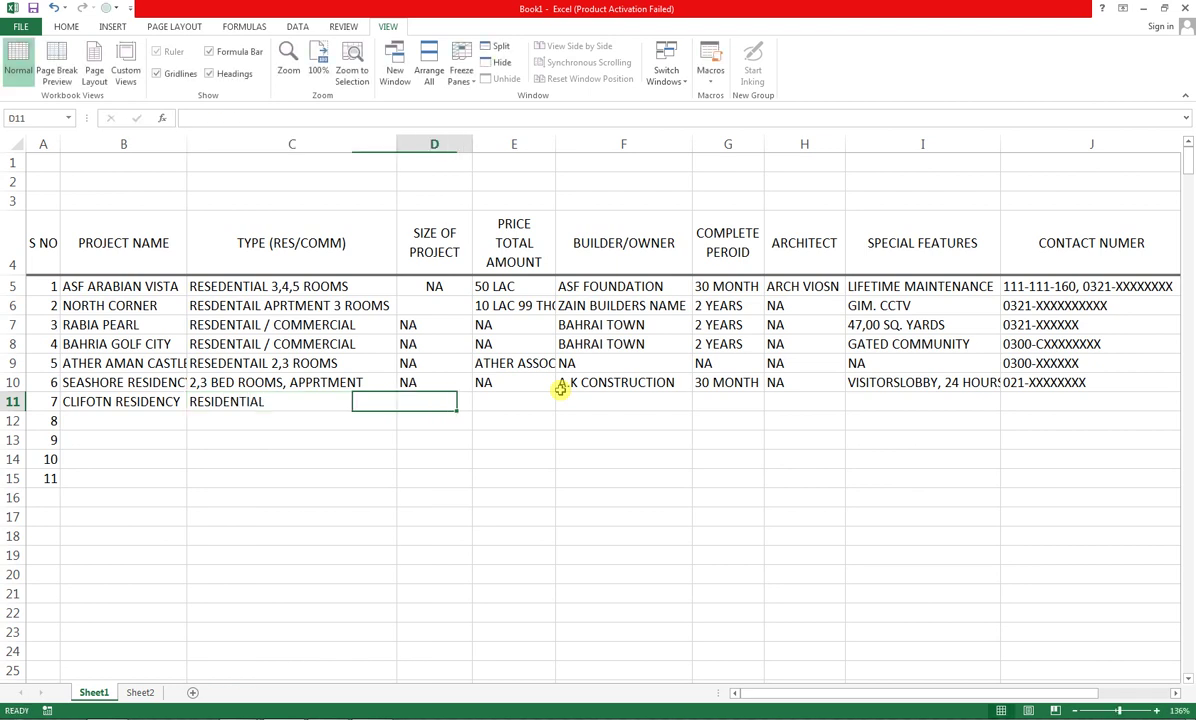
type("NA")
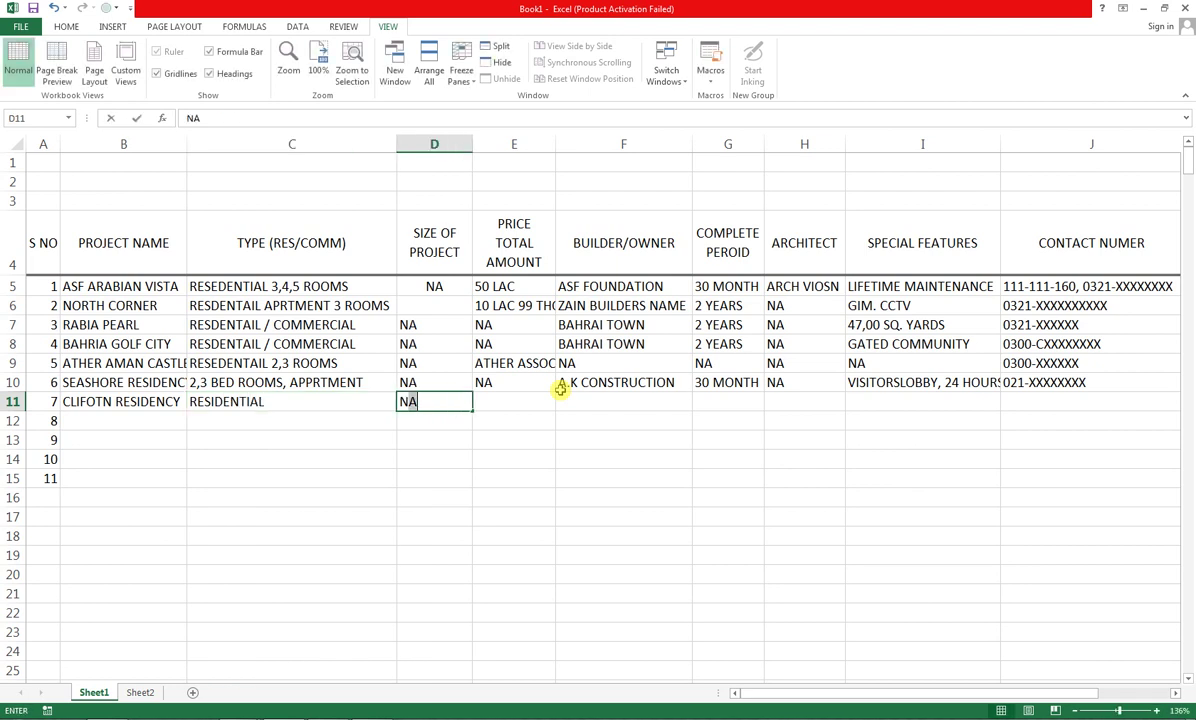
key("Tab")
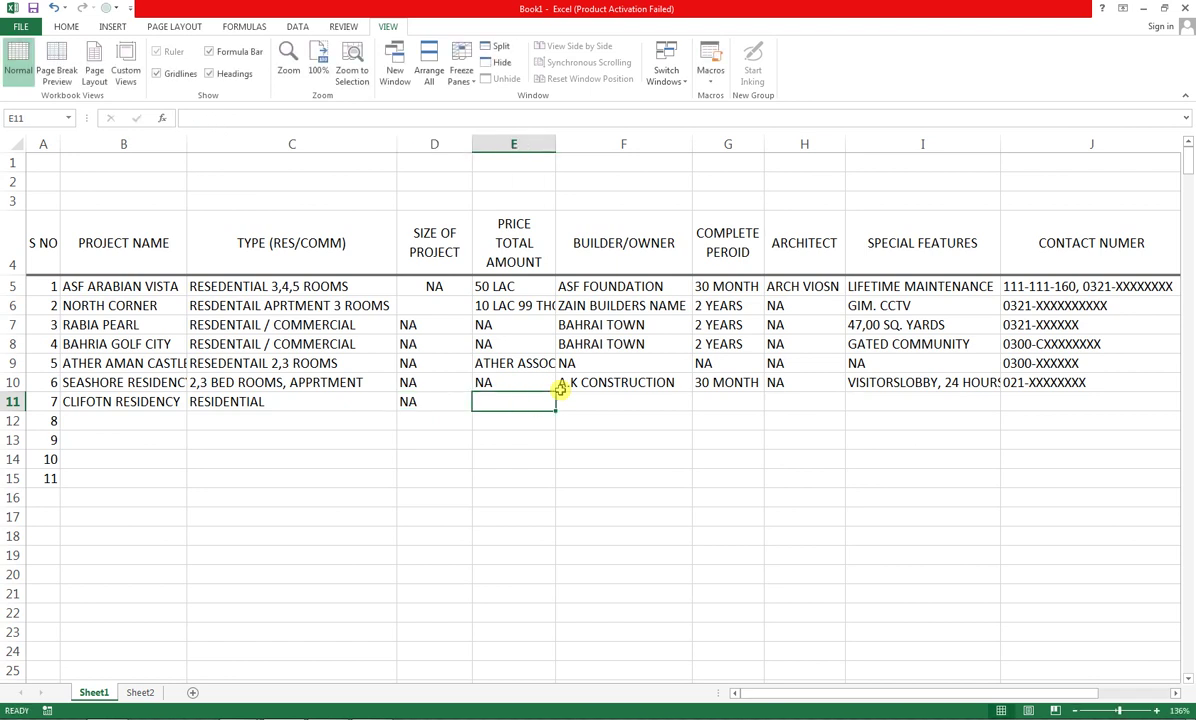
type("NA")
key("Tab")
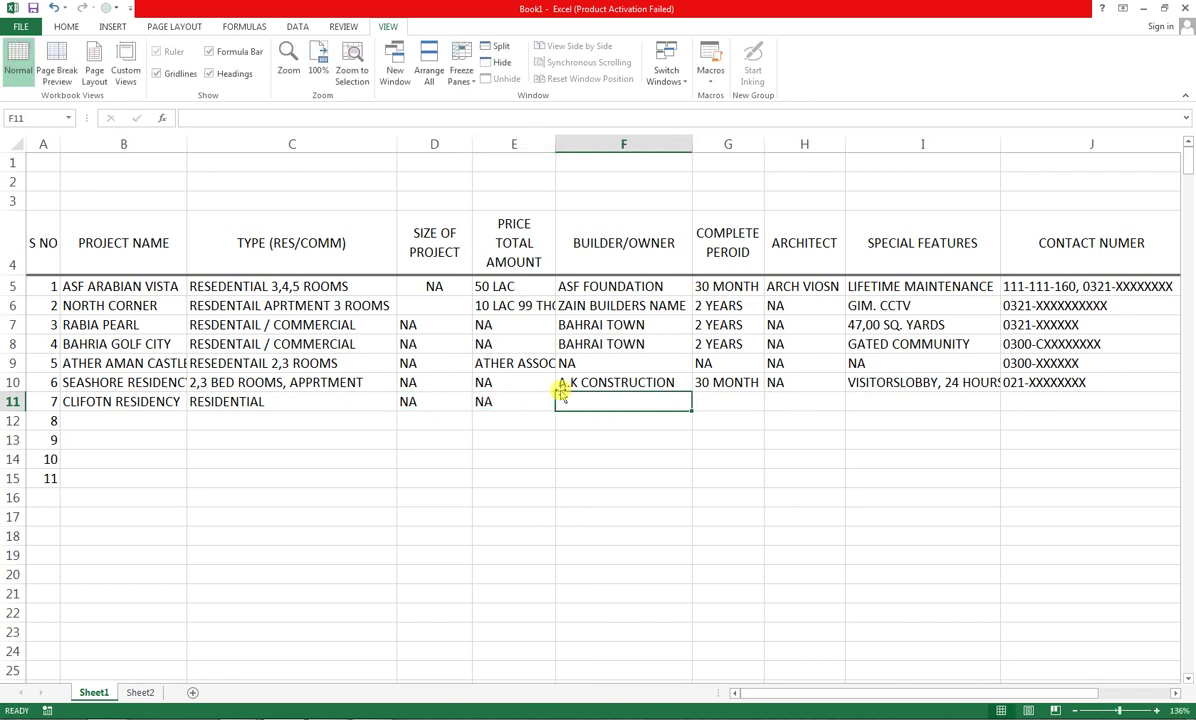
Copy A.K CONSTRUCTION down into row 11, then enter 8 MONTHS and NA for the architect
key("Up")
key("shift+Down")
key("ctrl+d")
key("Right")
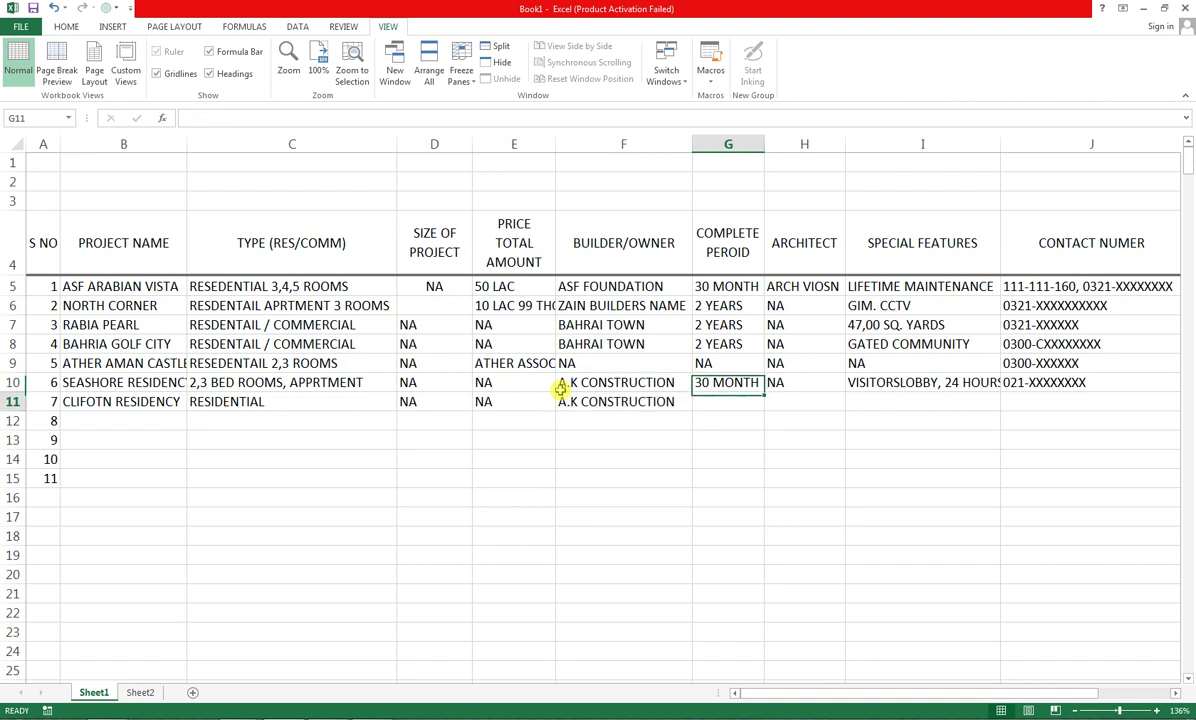
key("Down")
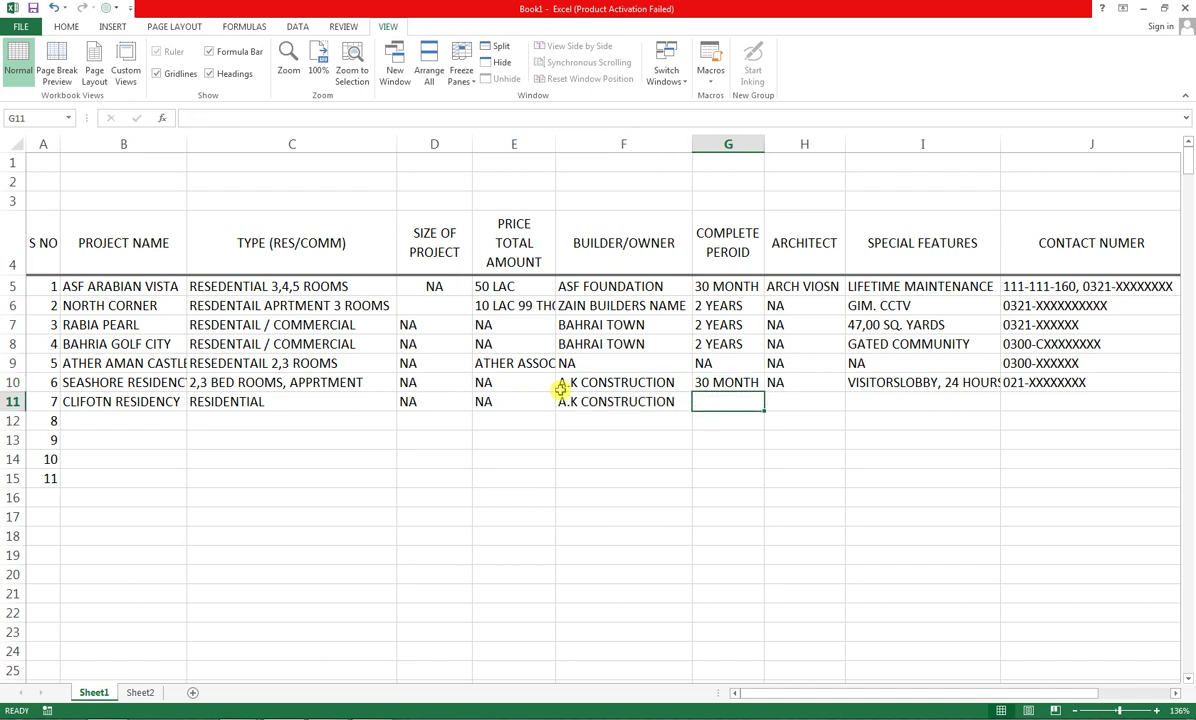
type("8 MONTHS")
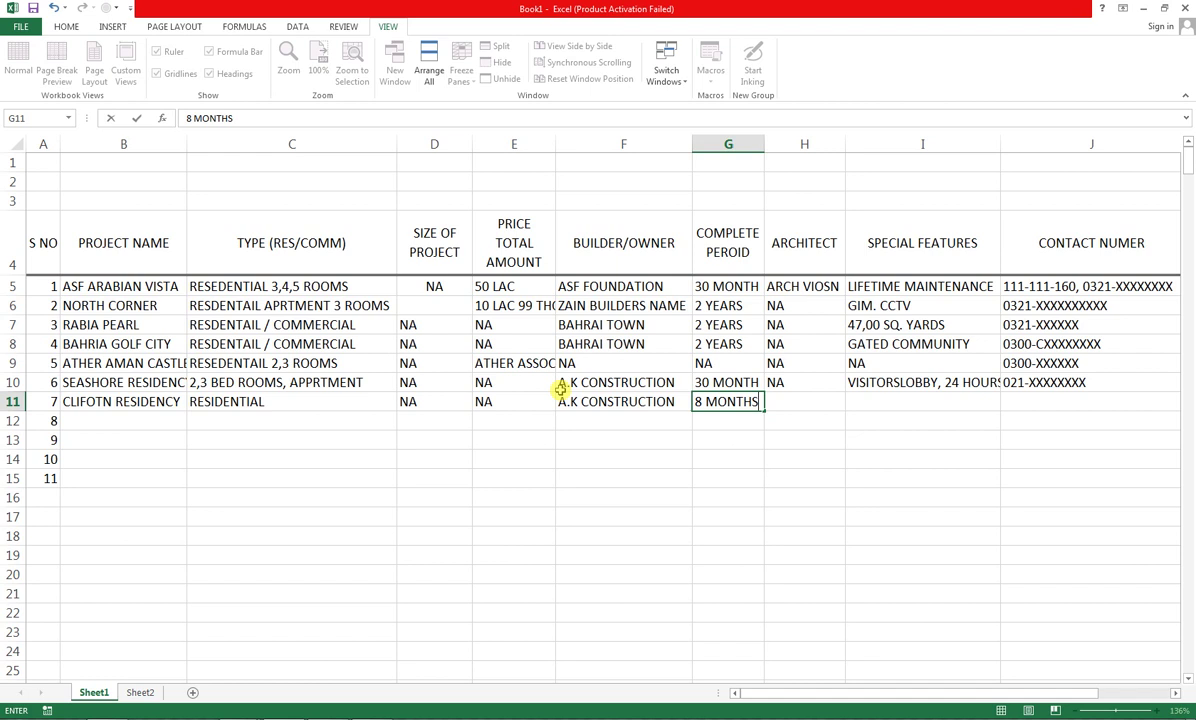
key("Tab")
type("NA")
key("Tab")
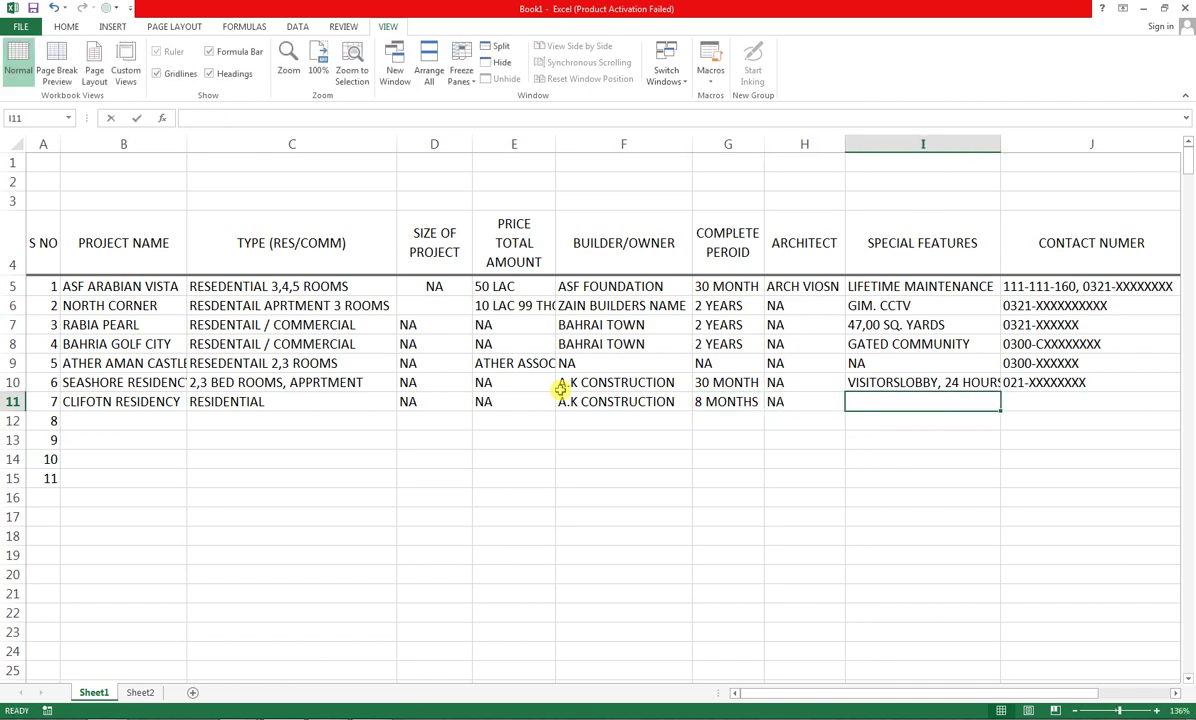
Enter ROOFGARDEN, 24 HOURS, the AutoComplete contact number, and NA for row 11's e-mail
type("ROOF")
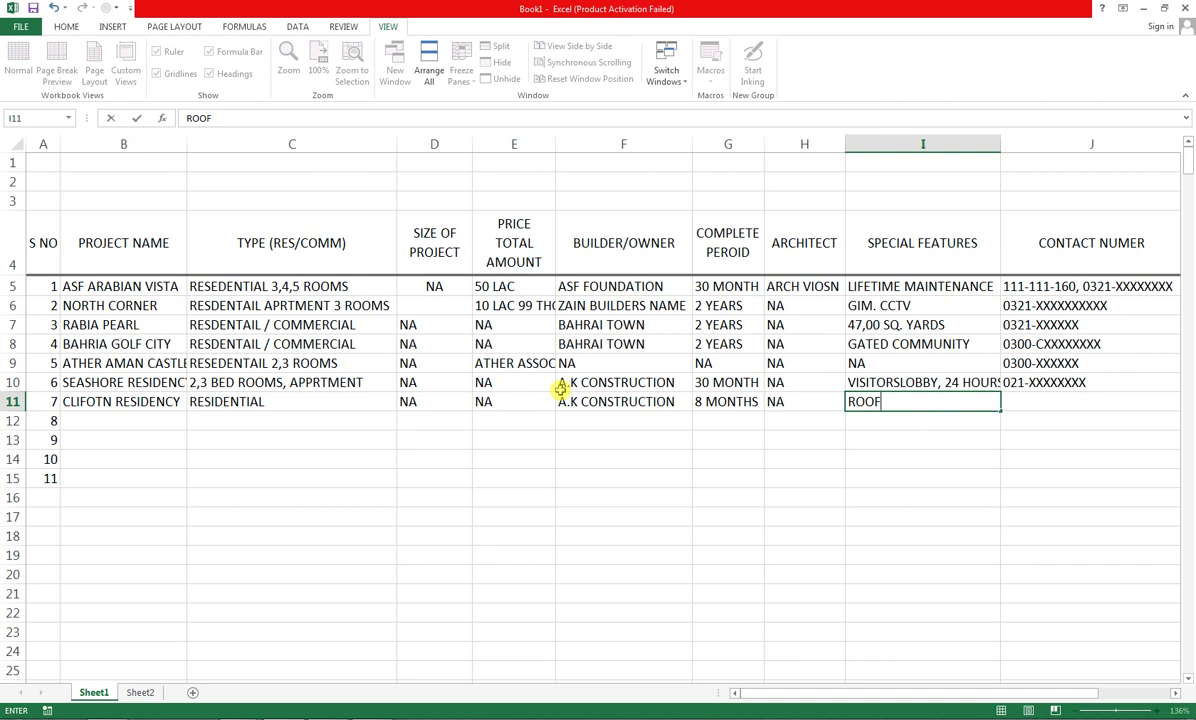
type("GARDEN")
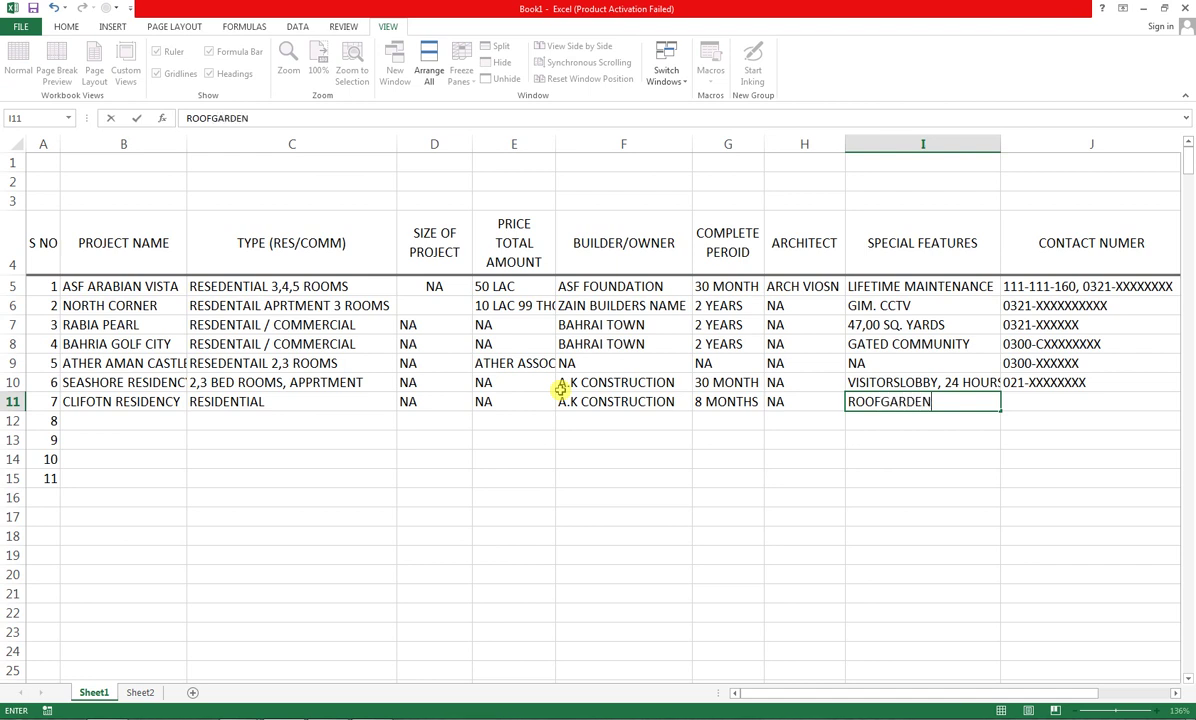
type(", 24 HOURS")
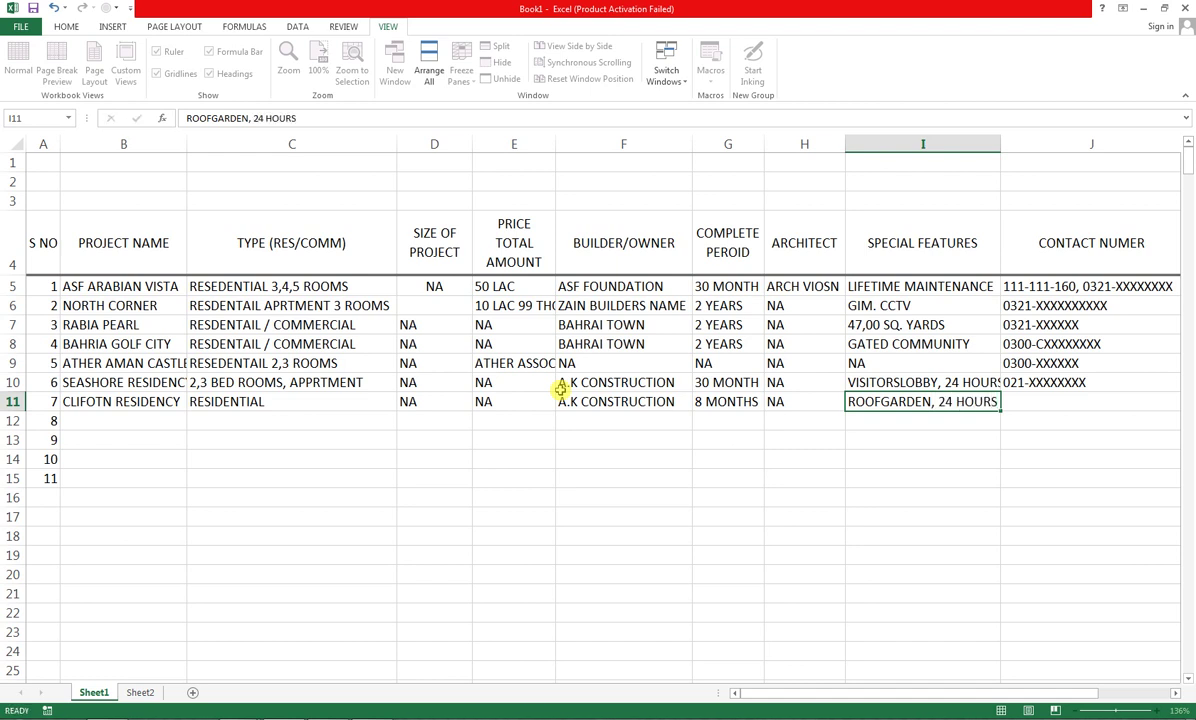
key("Tab")
type("021-")
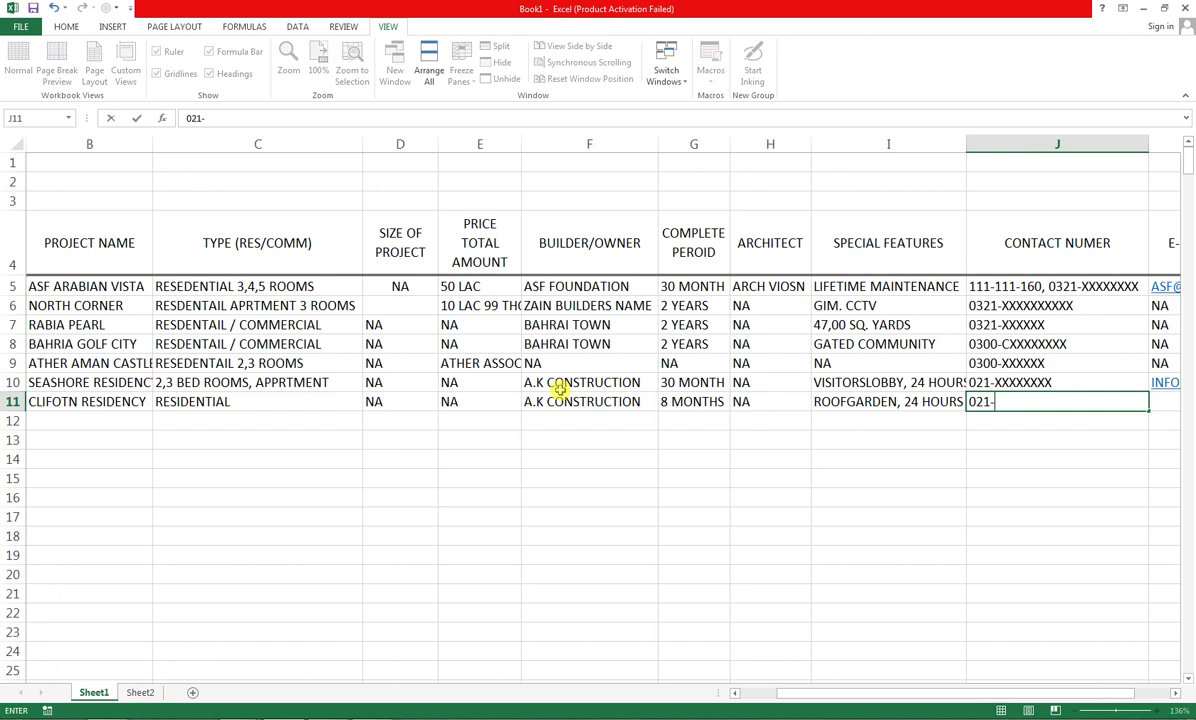
type("XXXX")
key("Tab")
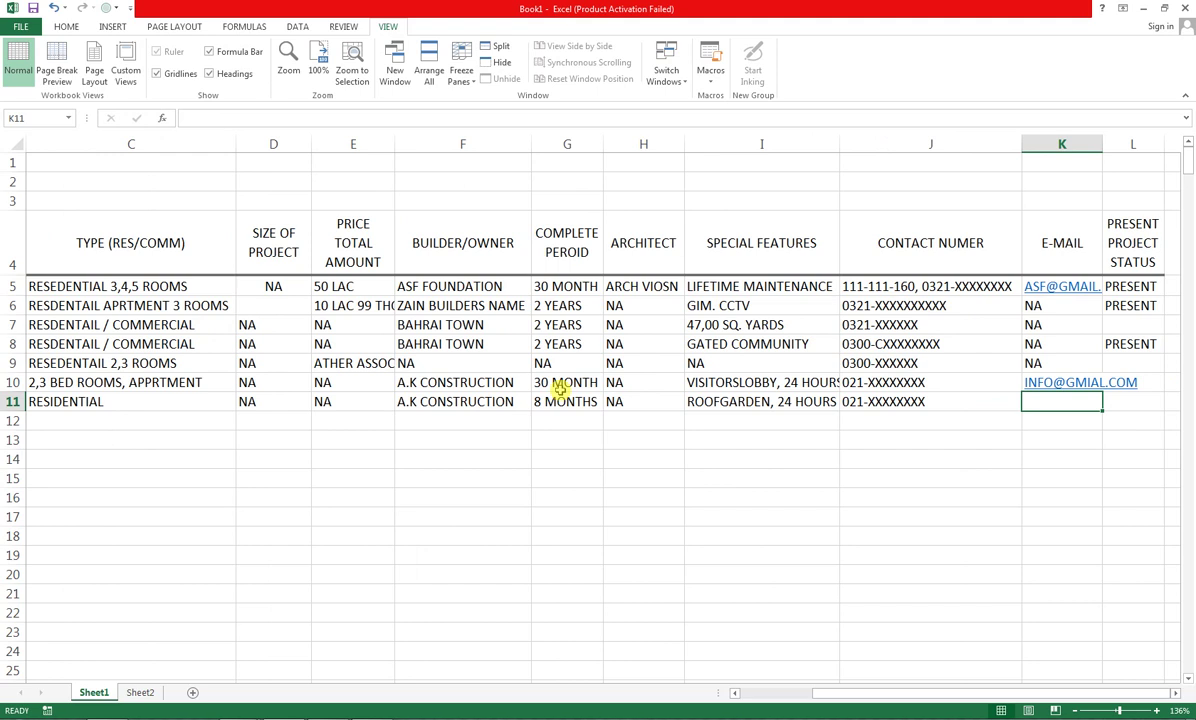
type("NA")
key("Right")
key("Down")
key("Left")
key("Left")
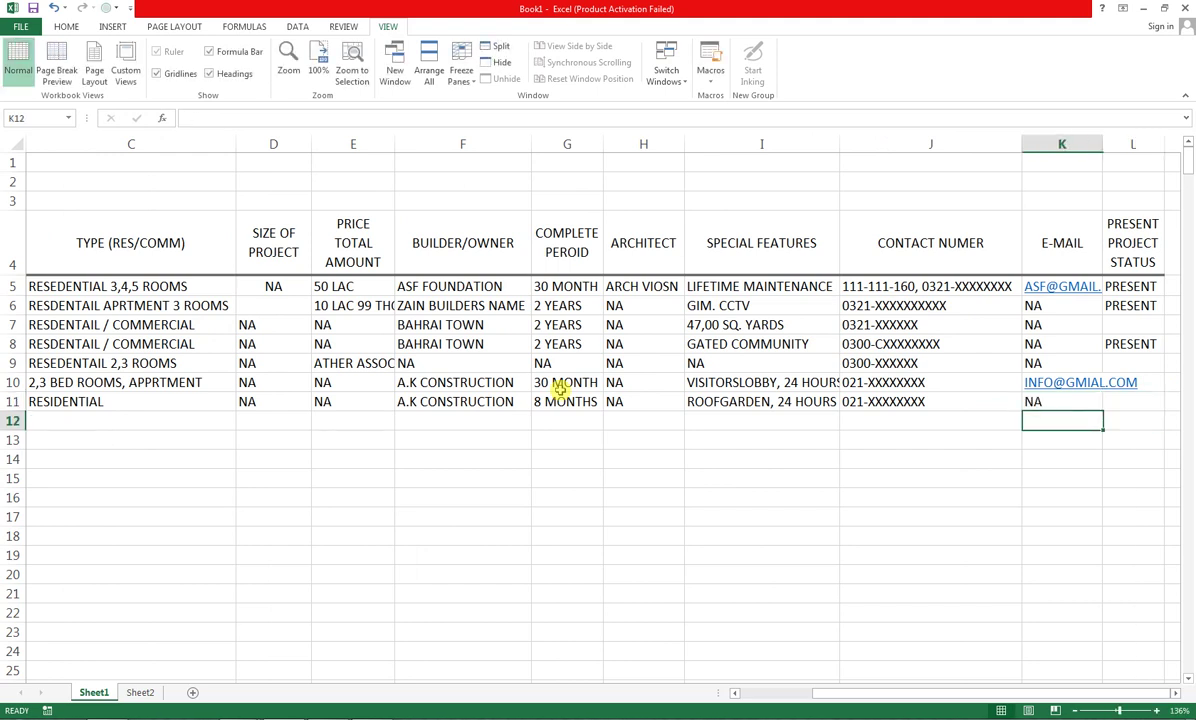
key("Left")
key("Left")
key("Left")
key("Left")
key("Left")
key("Left")
key("Left")
key("Left")
key("Left")
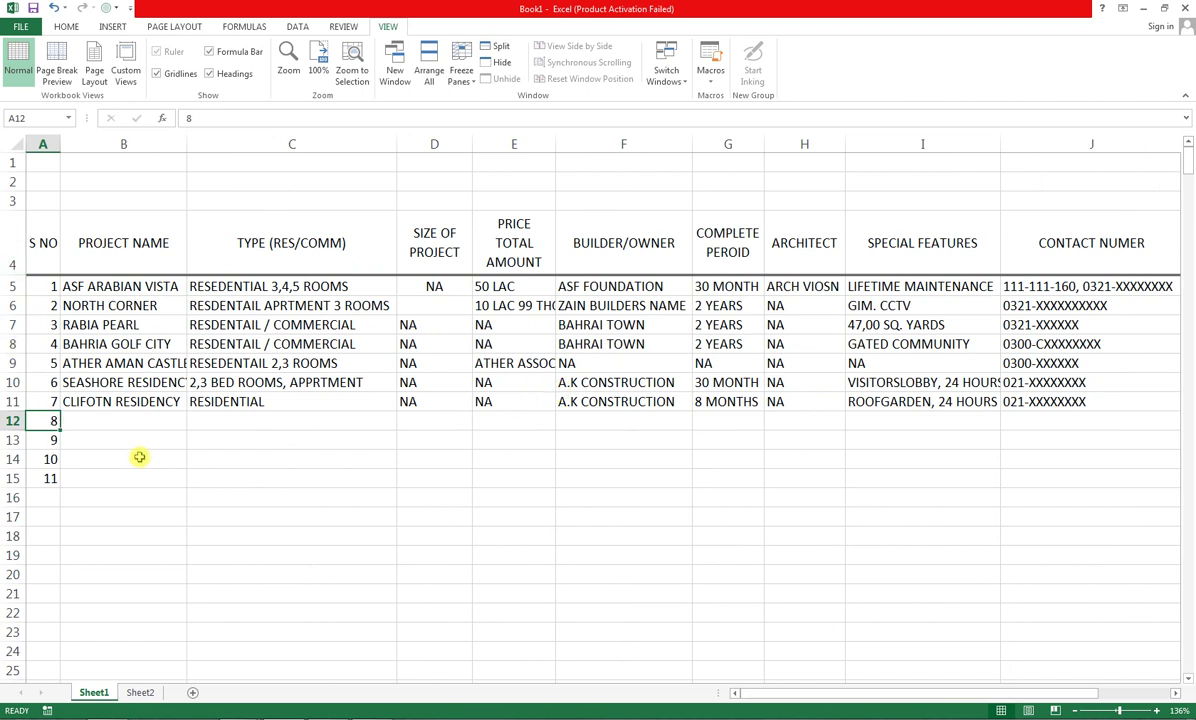
Enter PEARL AND REEF with type 36, M and size SHOP AND RESIDENTAIL in row 12
left_click(235, 474)
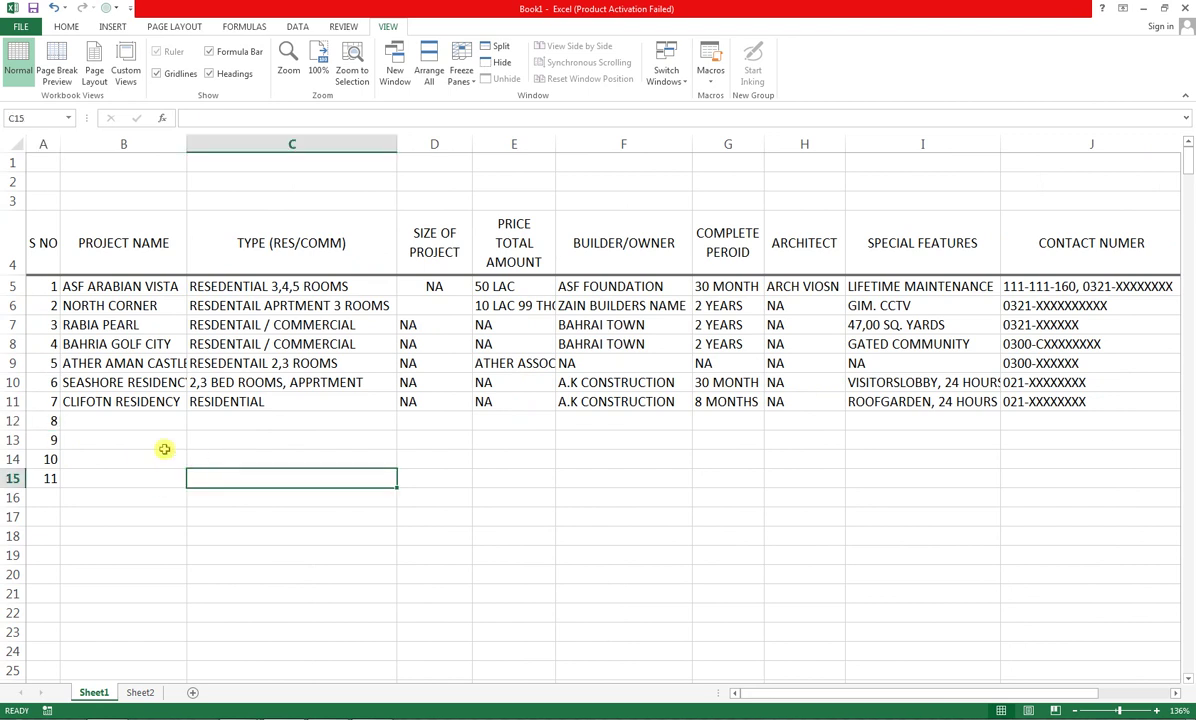
left_click(102, 421)
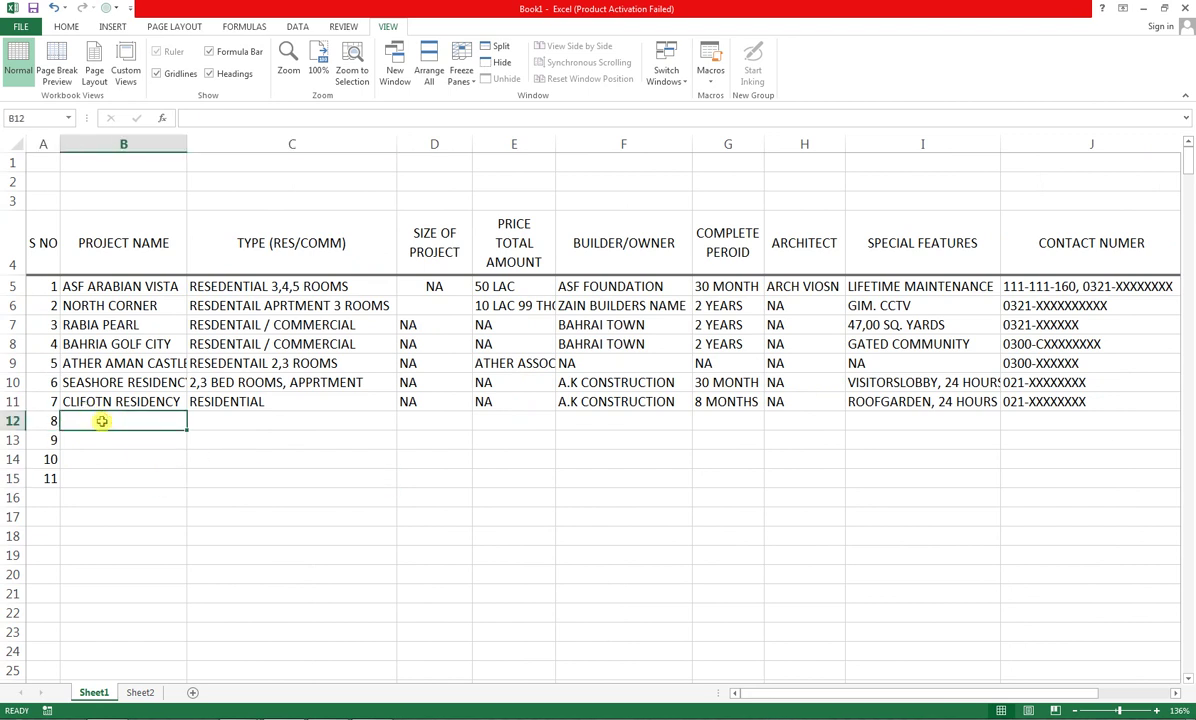
type("PEA")
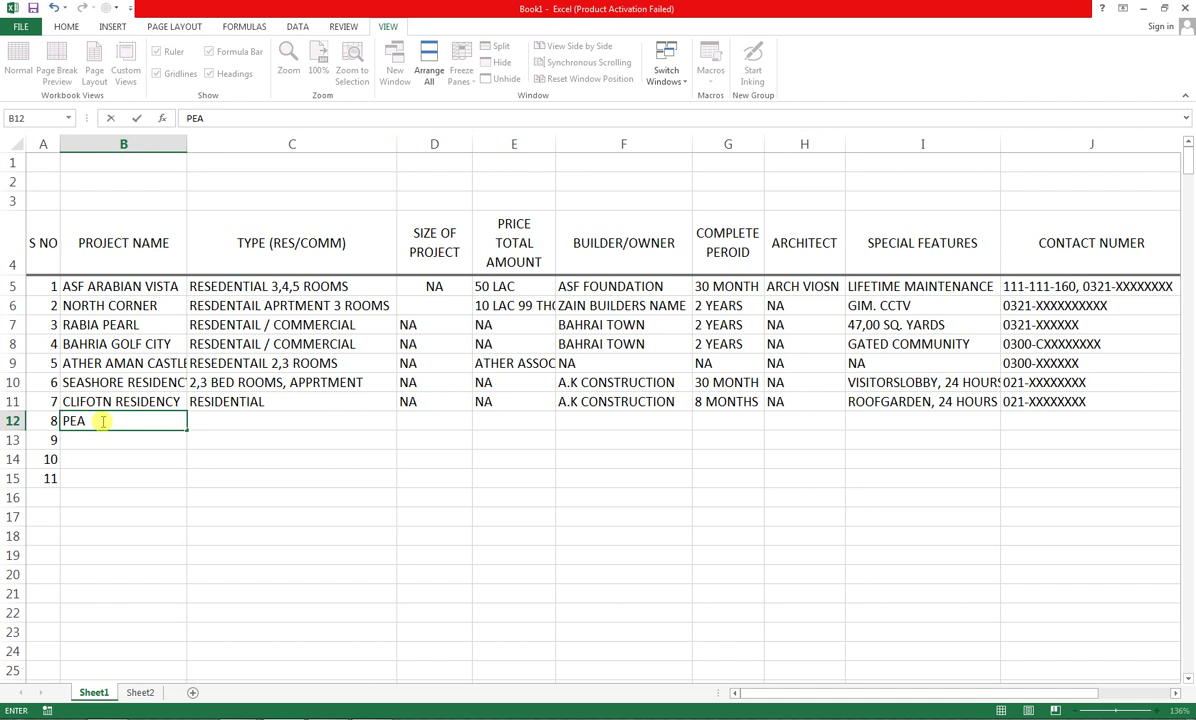
type("RL AND REEF")
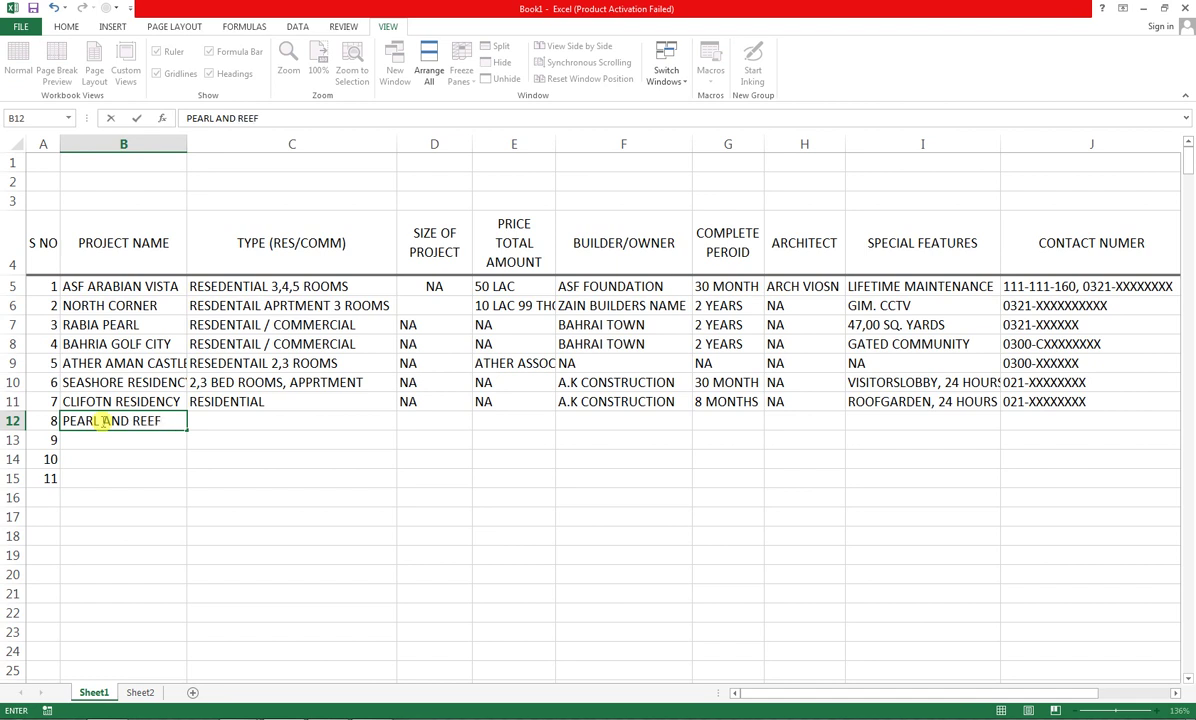
key("Tab")
type("36,")
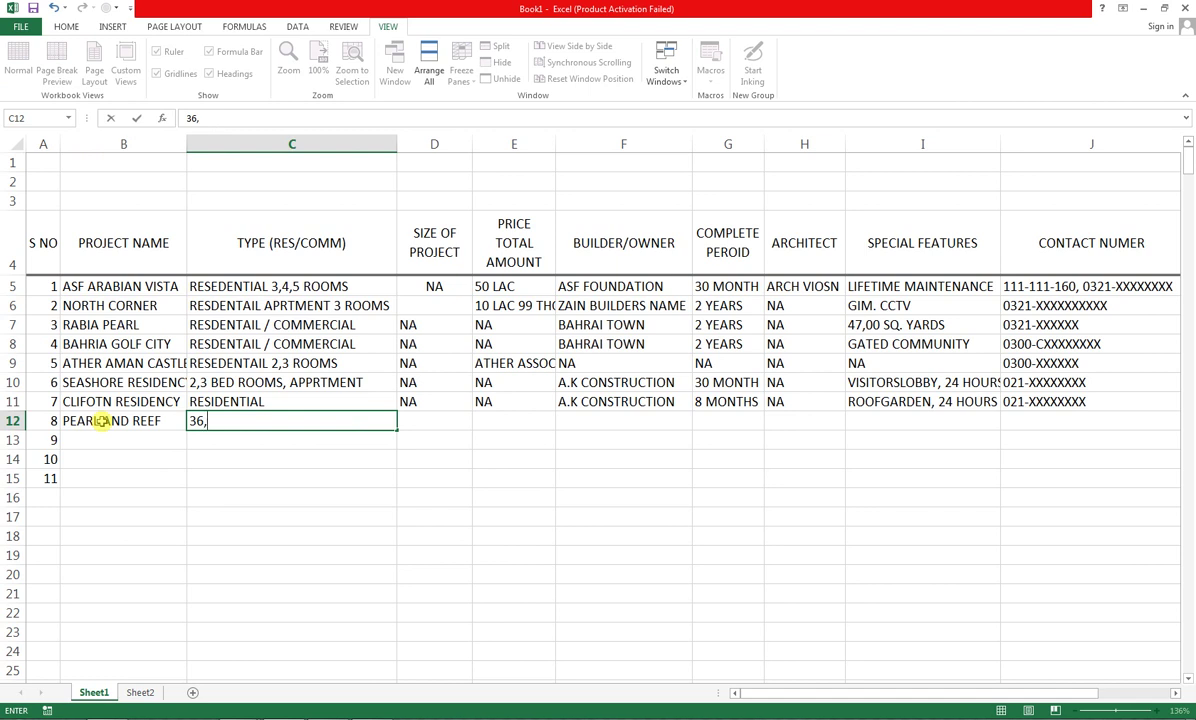
type(" M")
key("Tab")
type("SH")
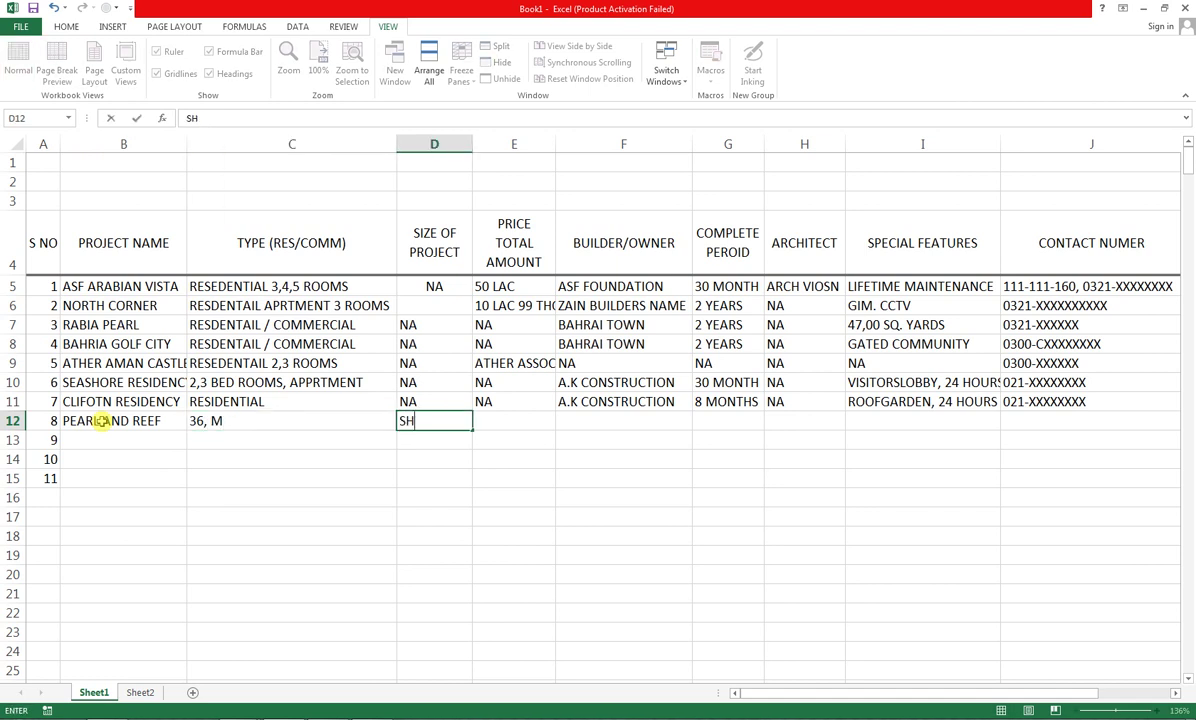
type("OP AND RESIDENTAIL")
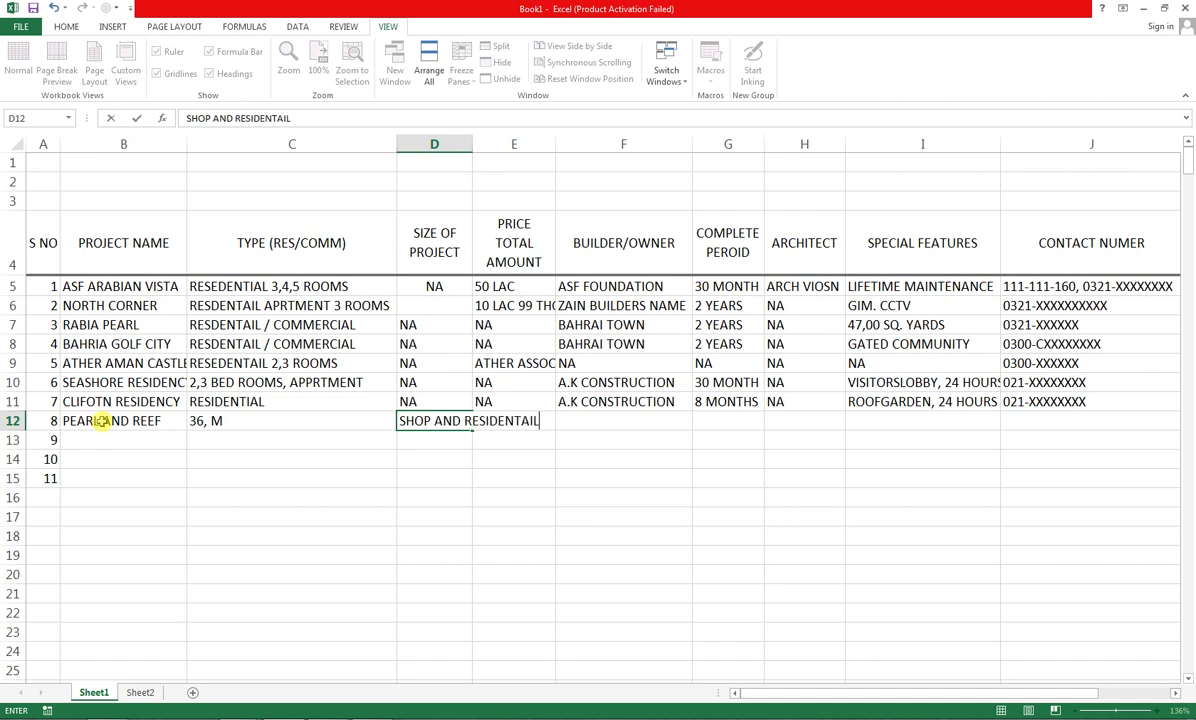
key("Tab")
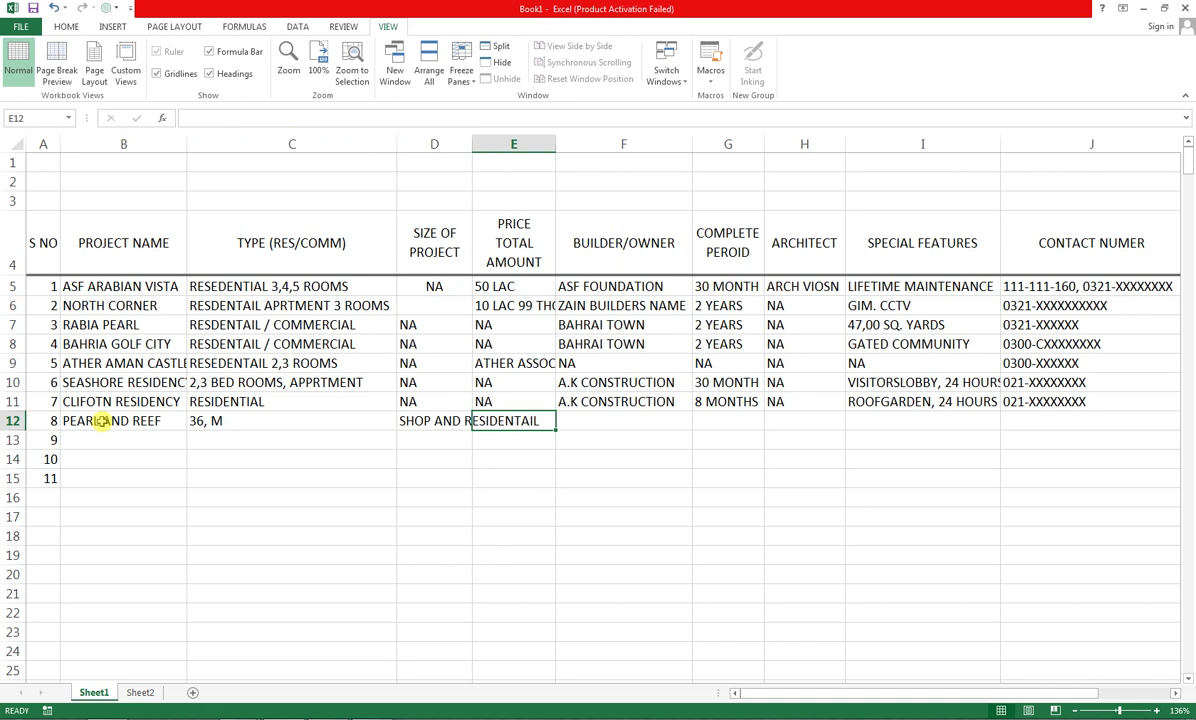
Fill row 12's remaining columns with NA, the contact number, and NA for the e-mail
type("NA")
key("Tab")
type("NA")
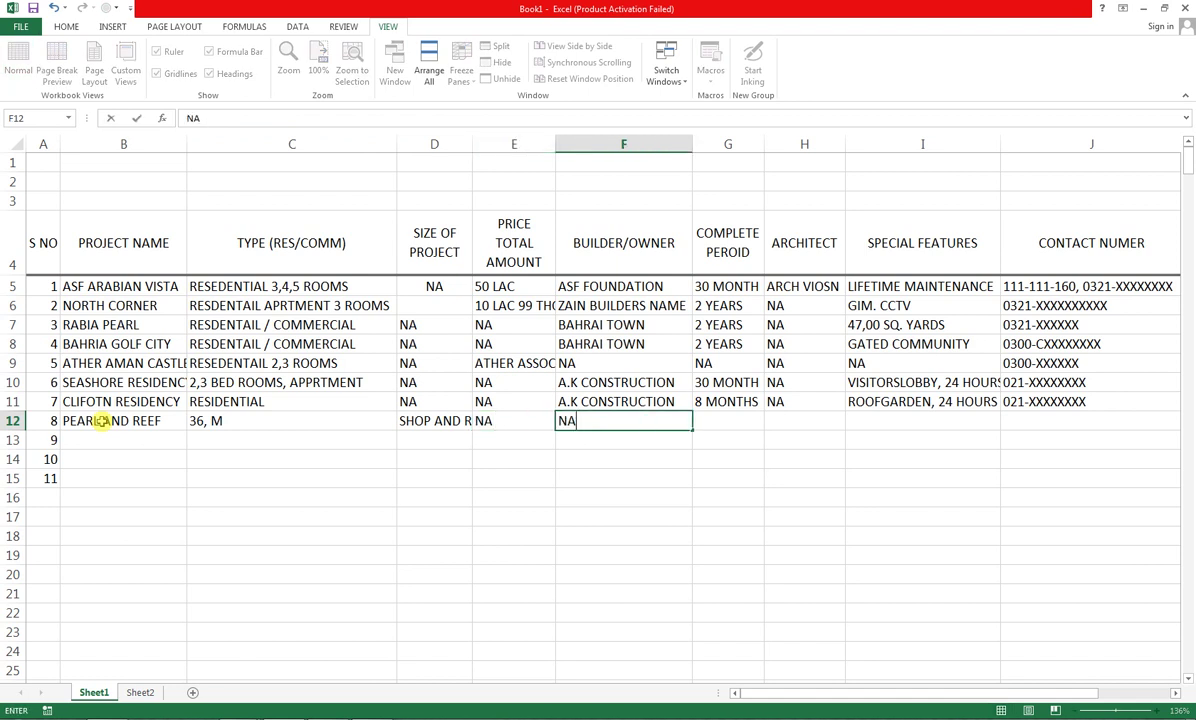
key("Tab")
type("NA")
key("Tab")
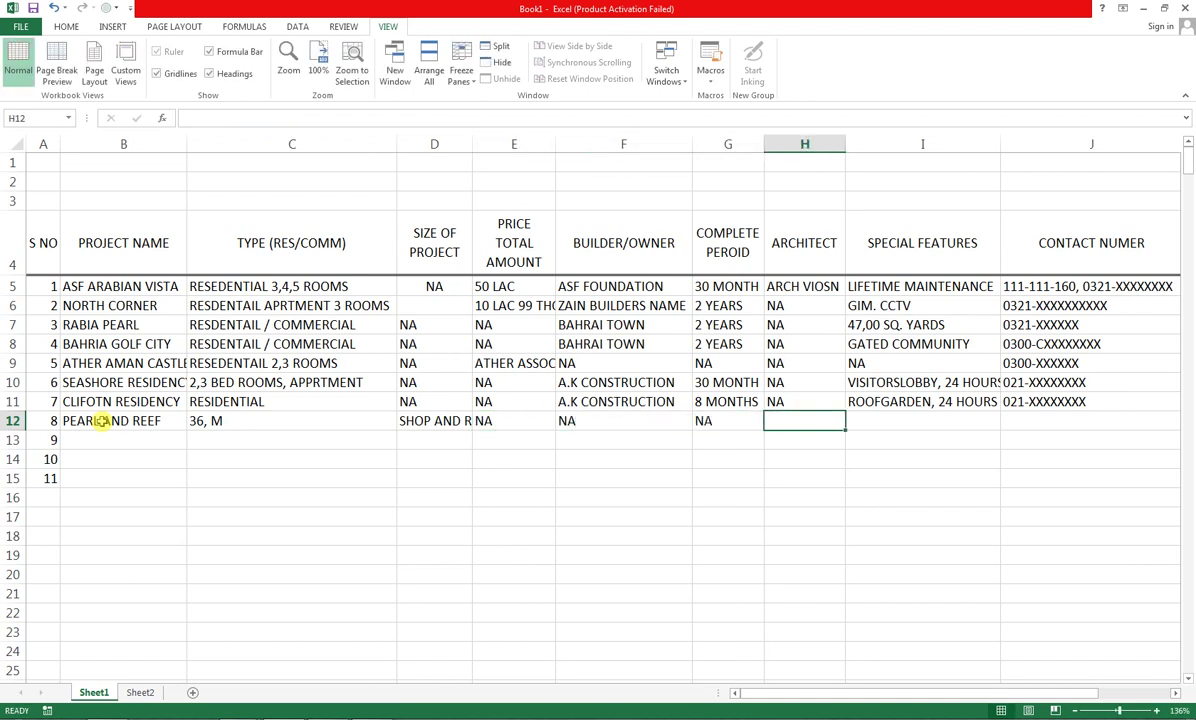
type("NA")
key("Tab")
type("NA")
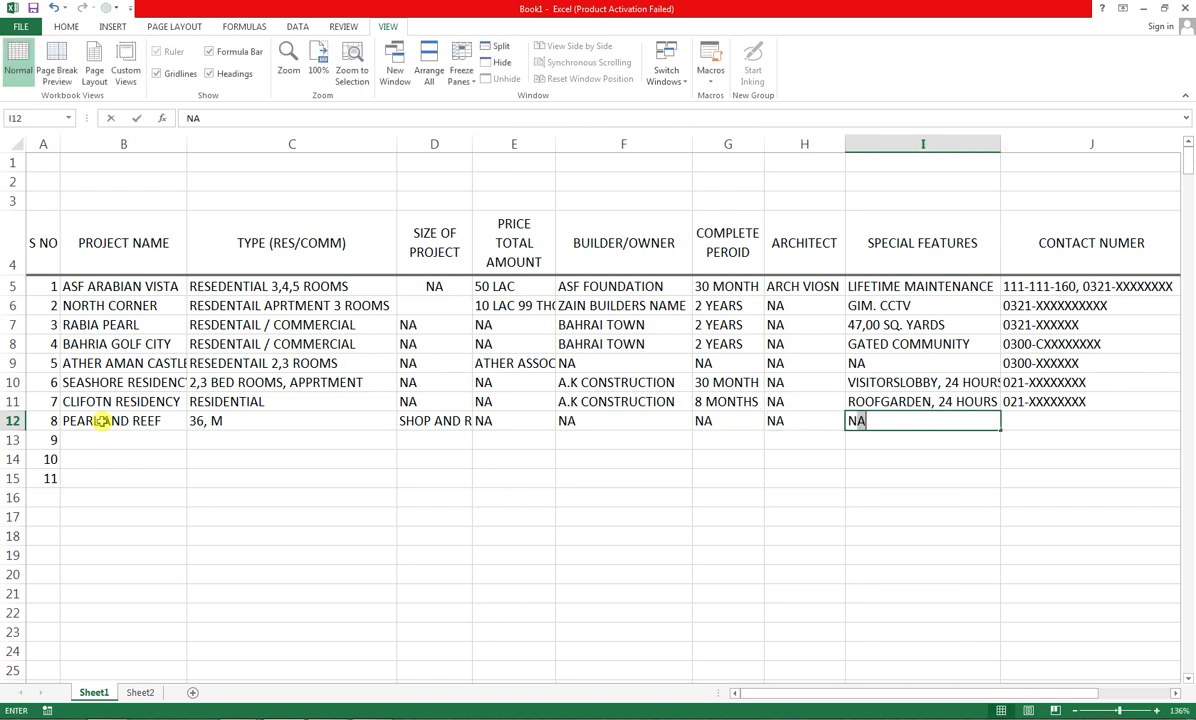
key("Tab")
type("032")
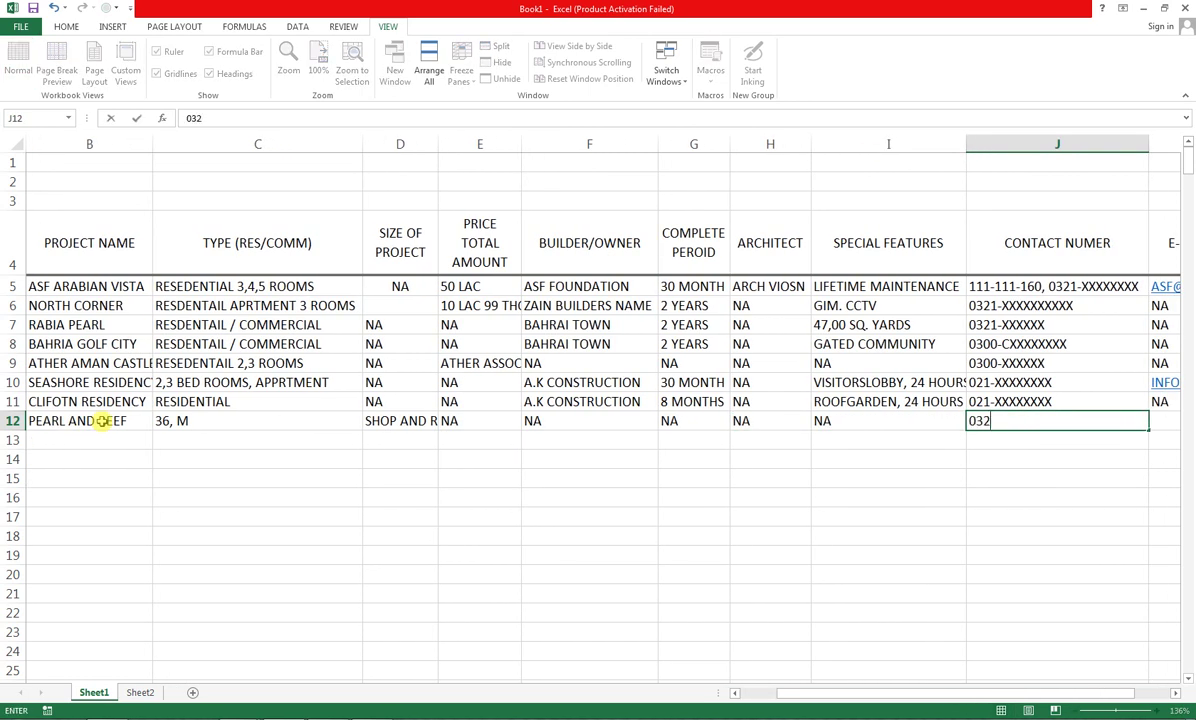
type("1-XXXXXXXXXX")
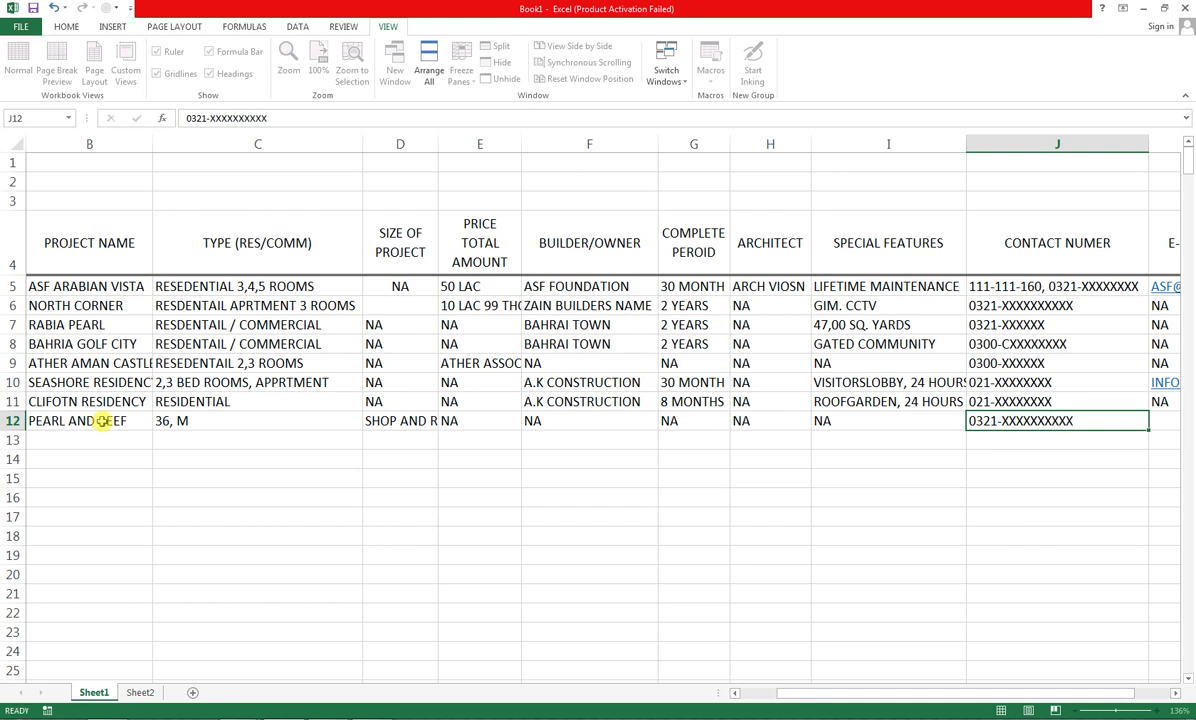
key("Tab")
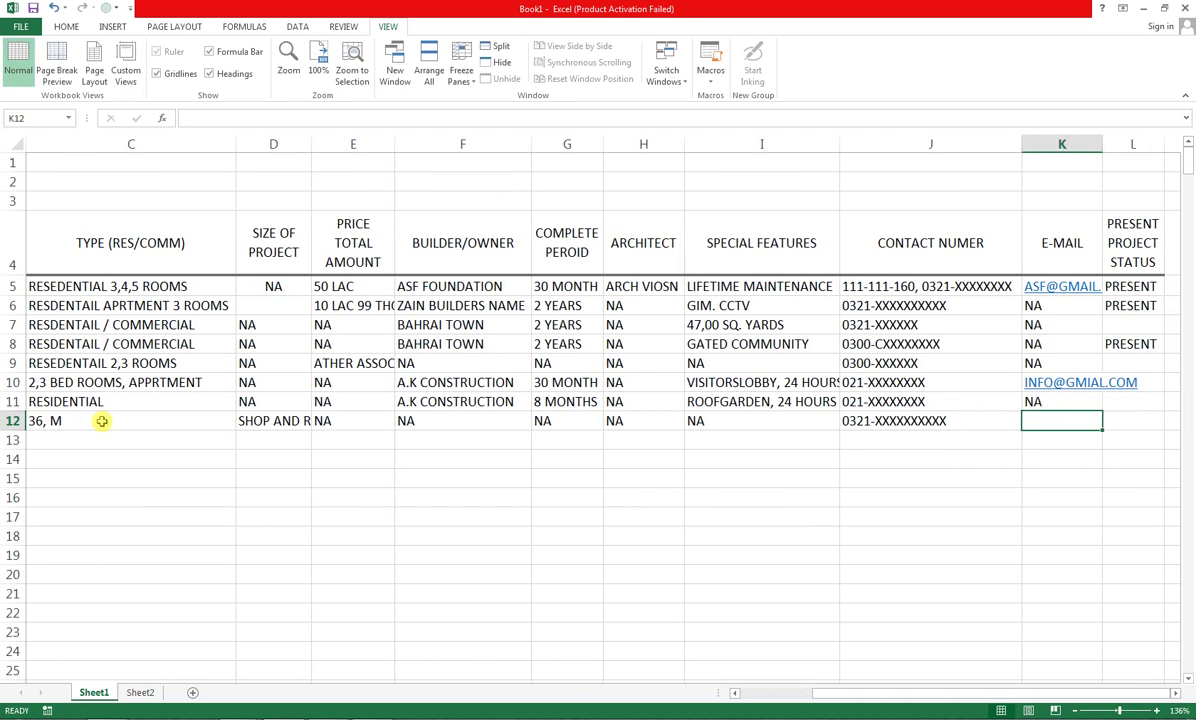
type("NA")
key("Down")
key("Down")
key("Down")
key("Left")
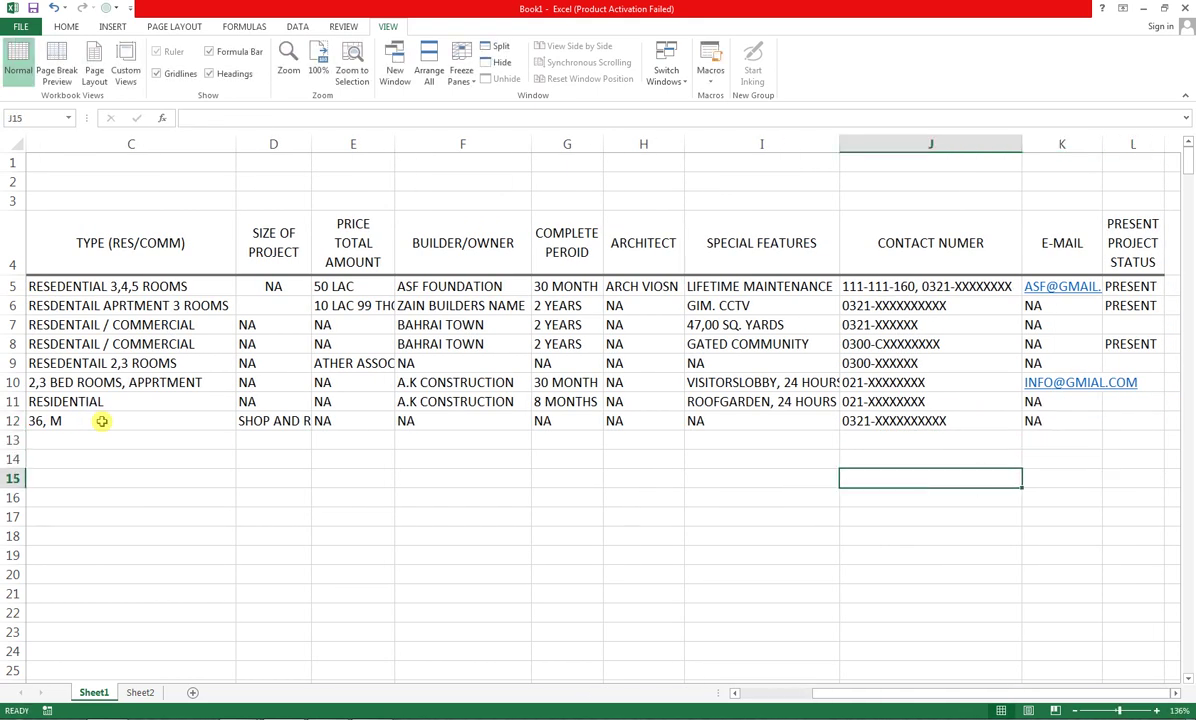
key("Left")
key("Left")
key("Left")
key("Left")
key("Left")
key("Left")
key("Left")
key("Left")
key("Left")
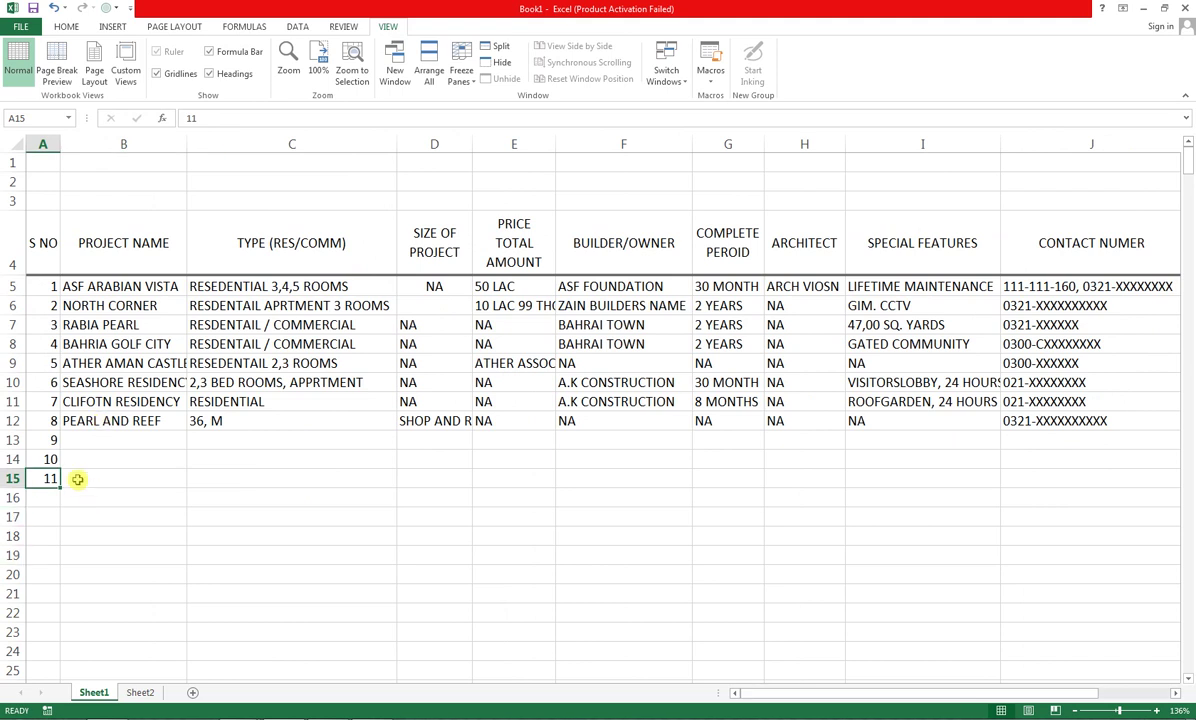
Clear leftover serial numbers 9–11, zoom to fit the table, and select header row A4:L4
left_click_drag(35, 437, 64, 488)
key("Delete")
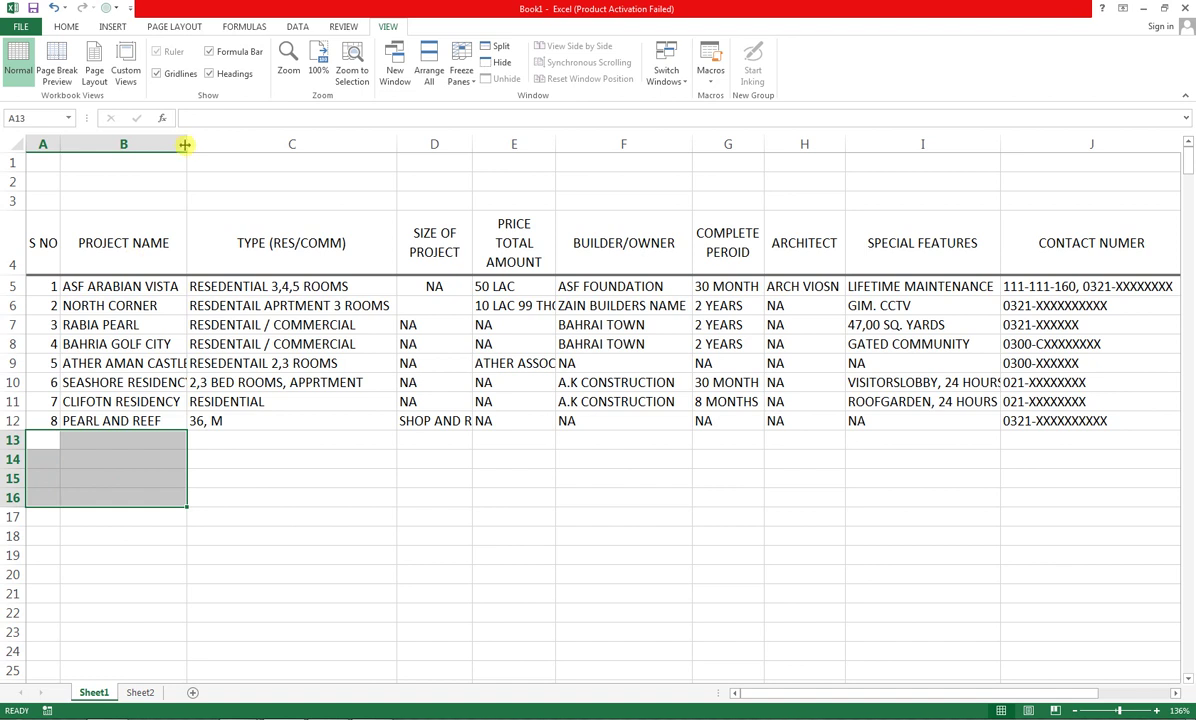
left_click_drag(45, 240, 1140, 419)
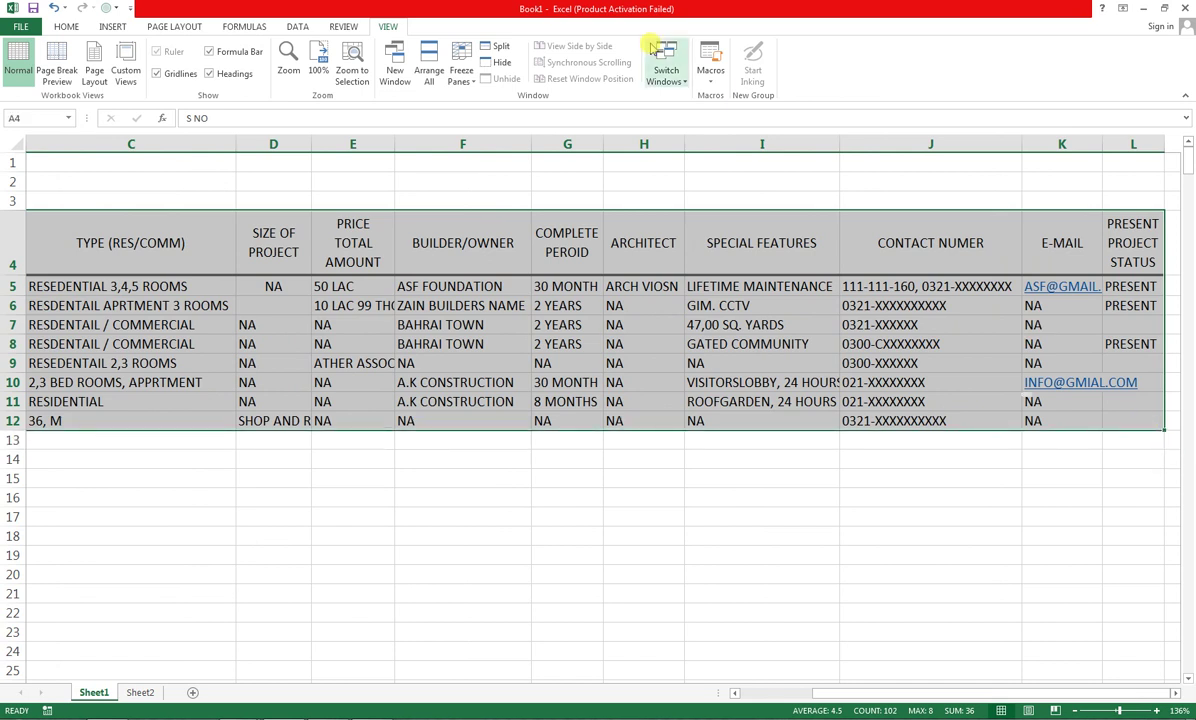
left_click(366, 60)
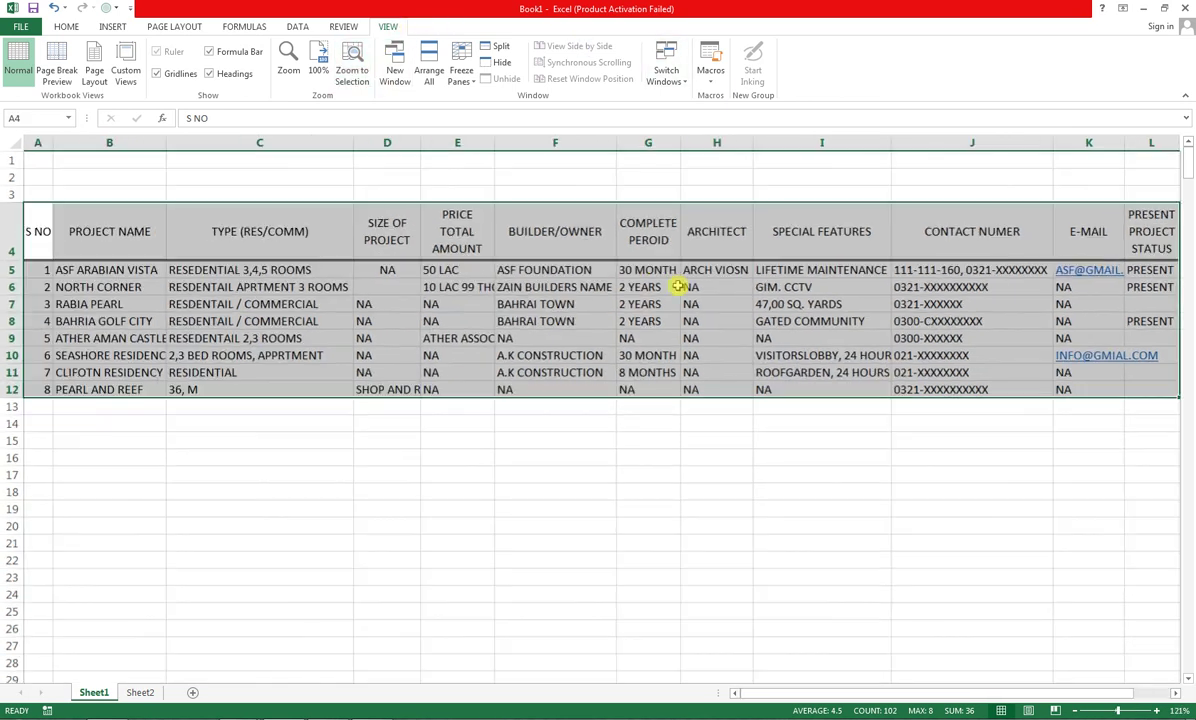
left_click(566, 407)
left_click_drag(48, 225, 834, 249)
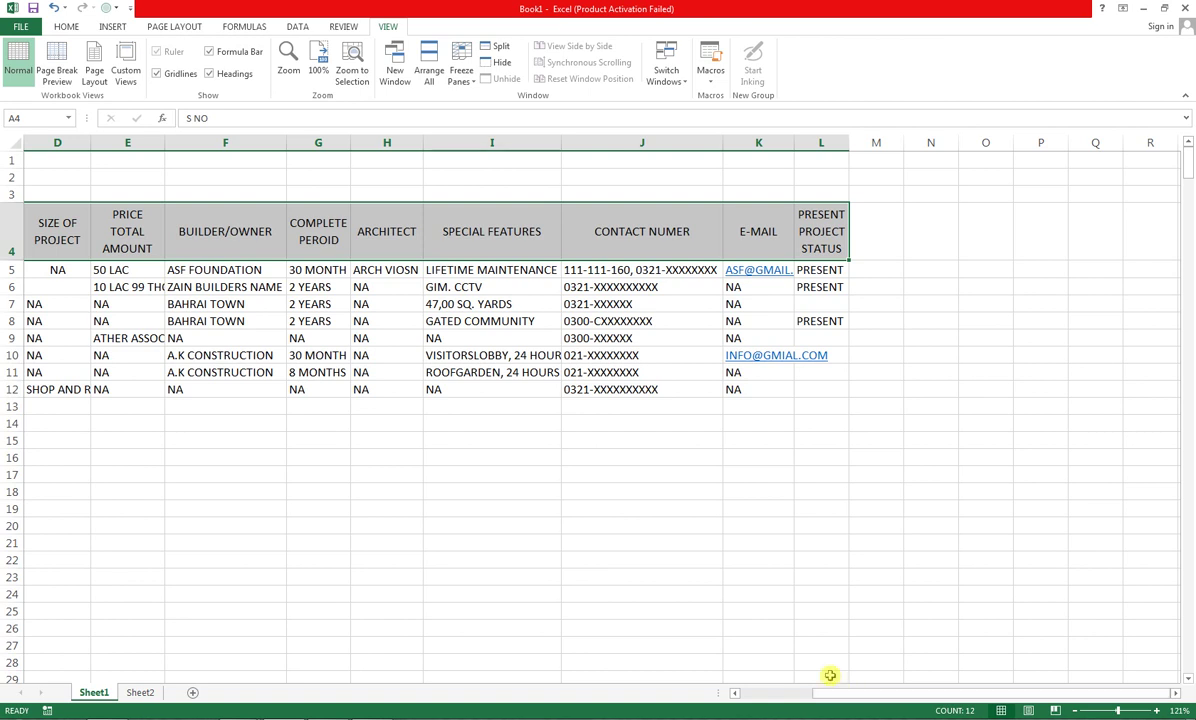
left_click_drag(830, 690, 750, 694)
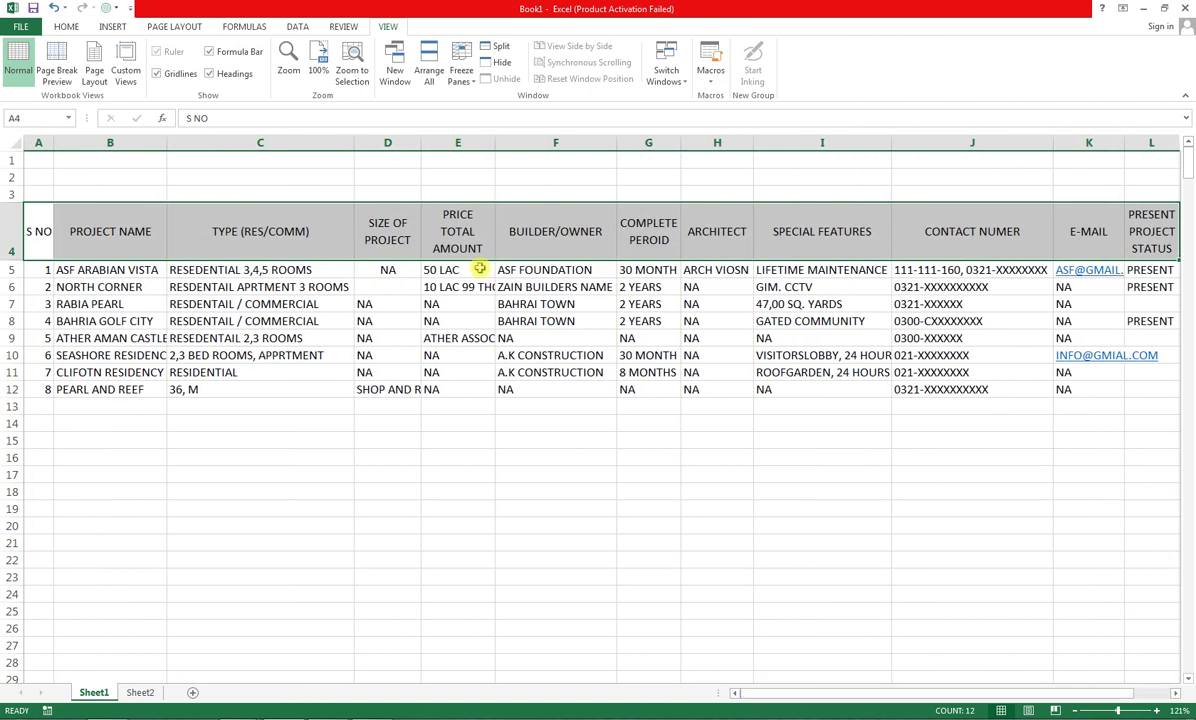
Give the header row a black fill with white text
left_click(66, 27)
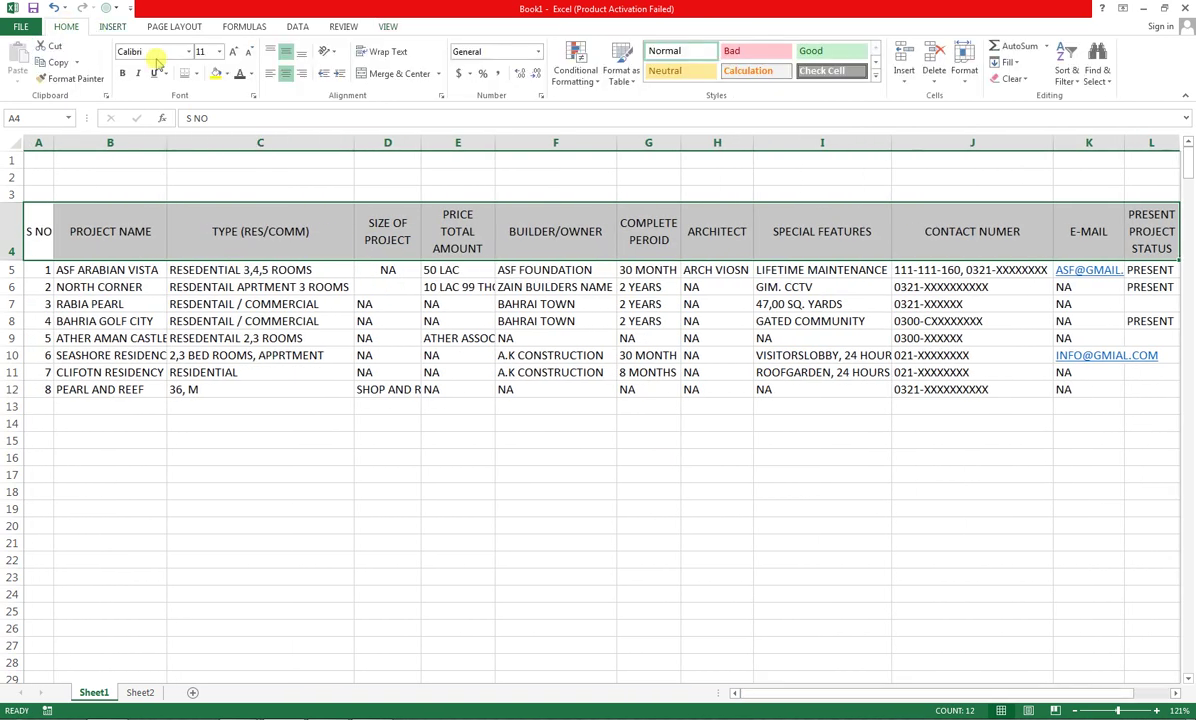
left_click(226, 74)
left_click(227, 107)
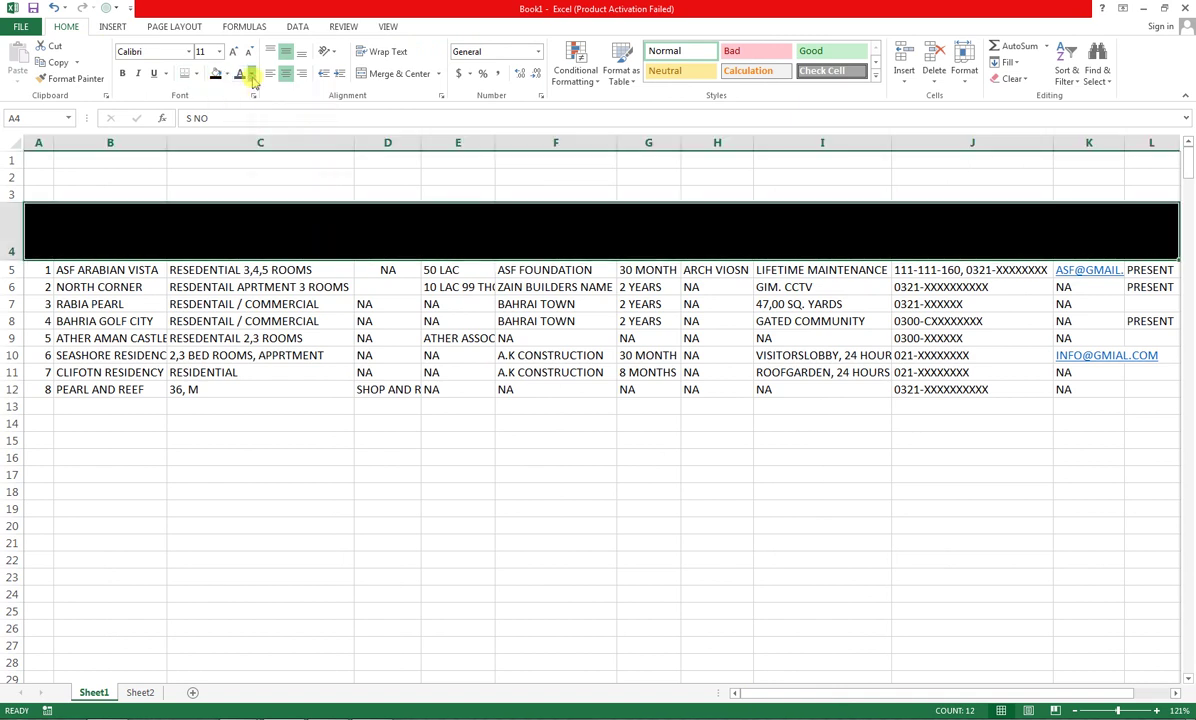
left_click(250, 75)
left_click(240, 122)
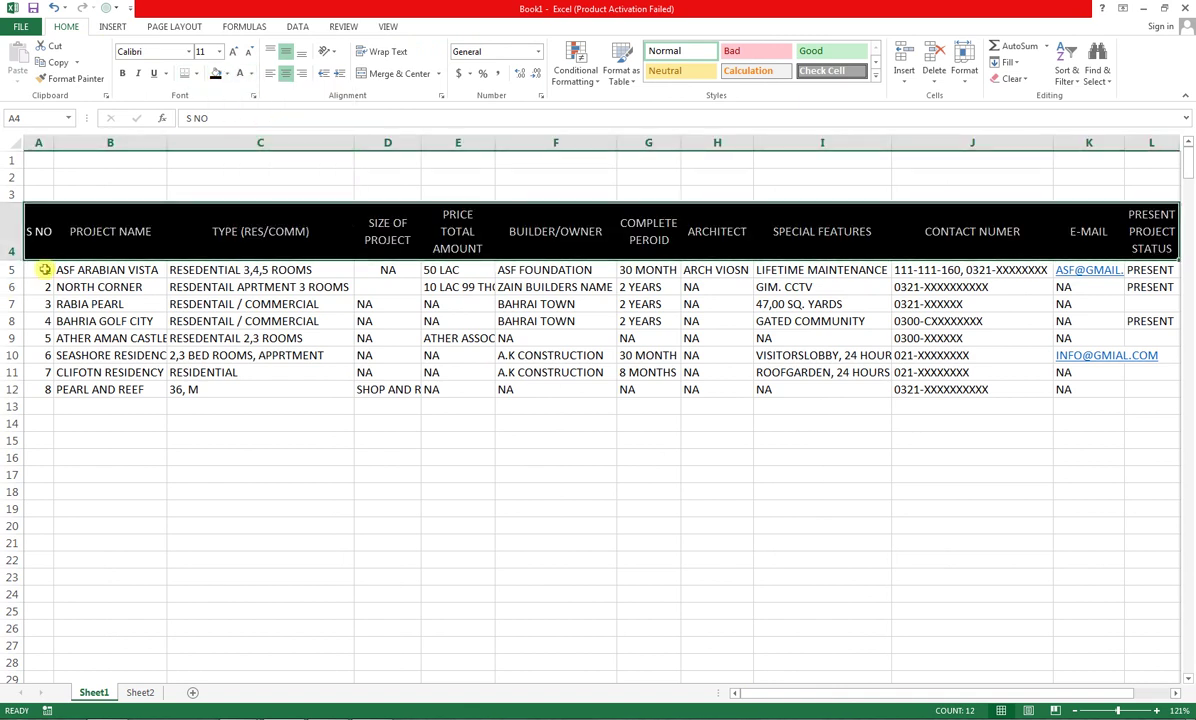
Put All Borders on the data rows 5–12 and centre-align their entries
left_click_drag(40, 270, 835, 387)
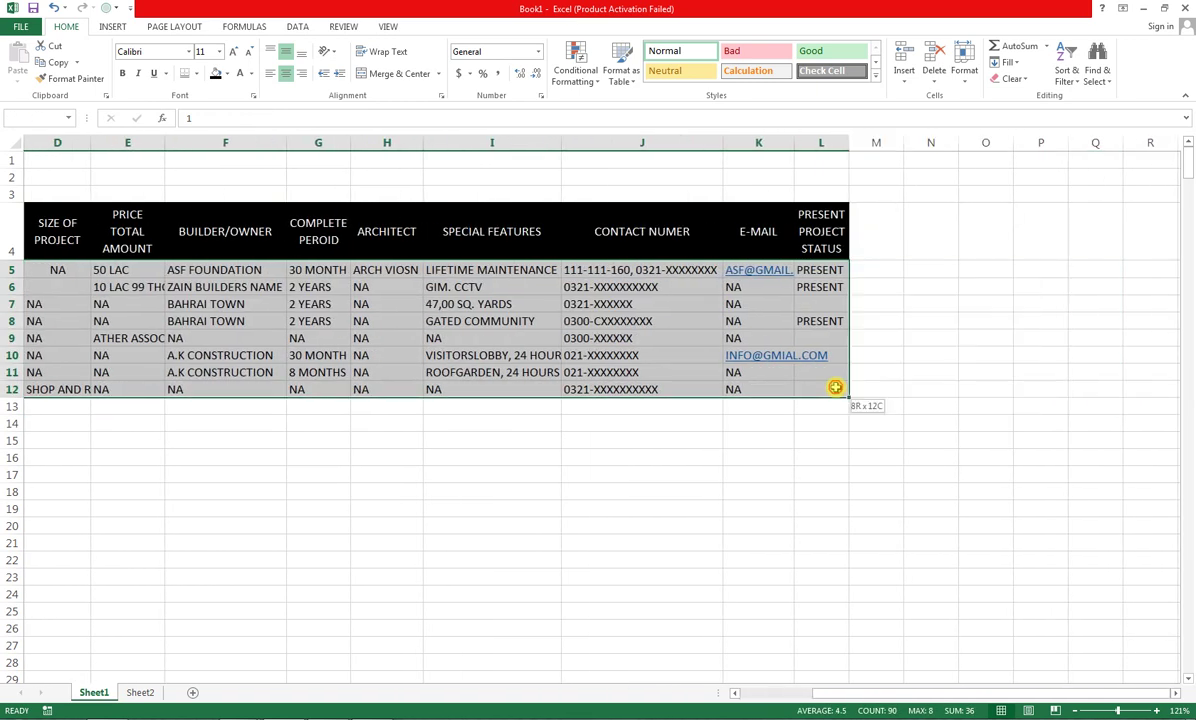
left_click(196, 74)
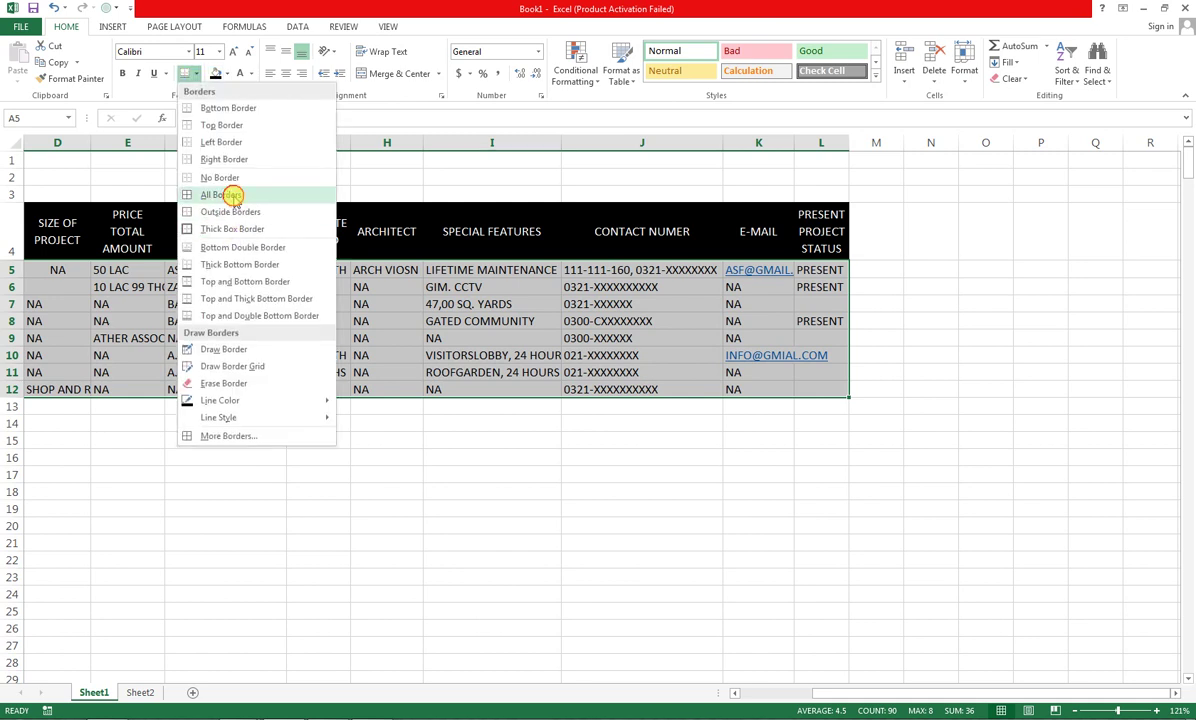
left_click(233, 194)
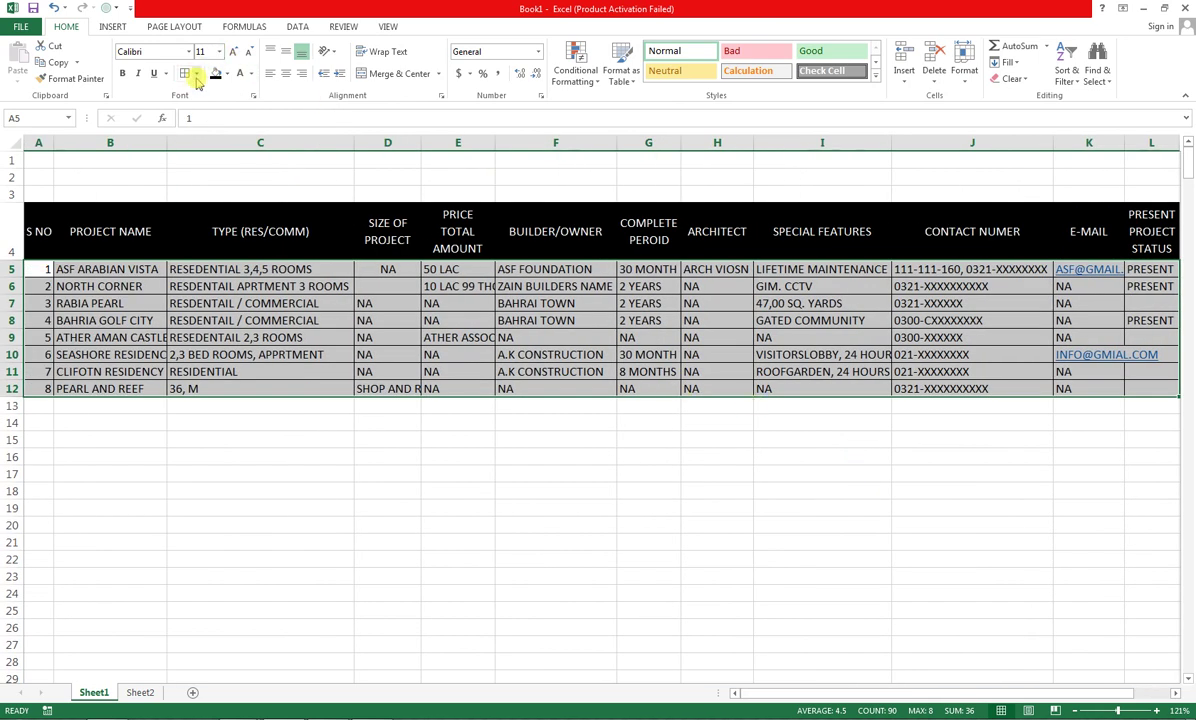
left_click(286, 74)
left_click(334, 352)
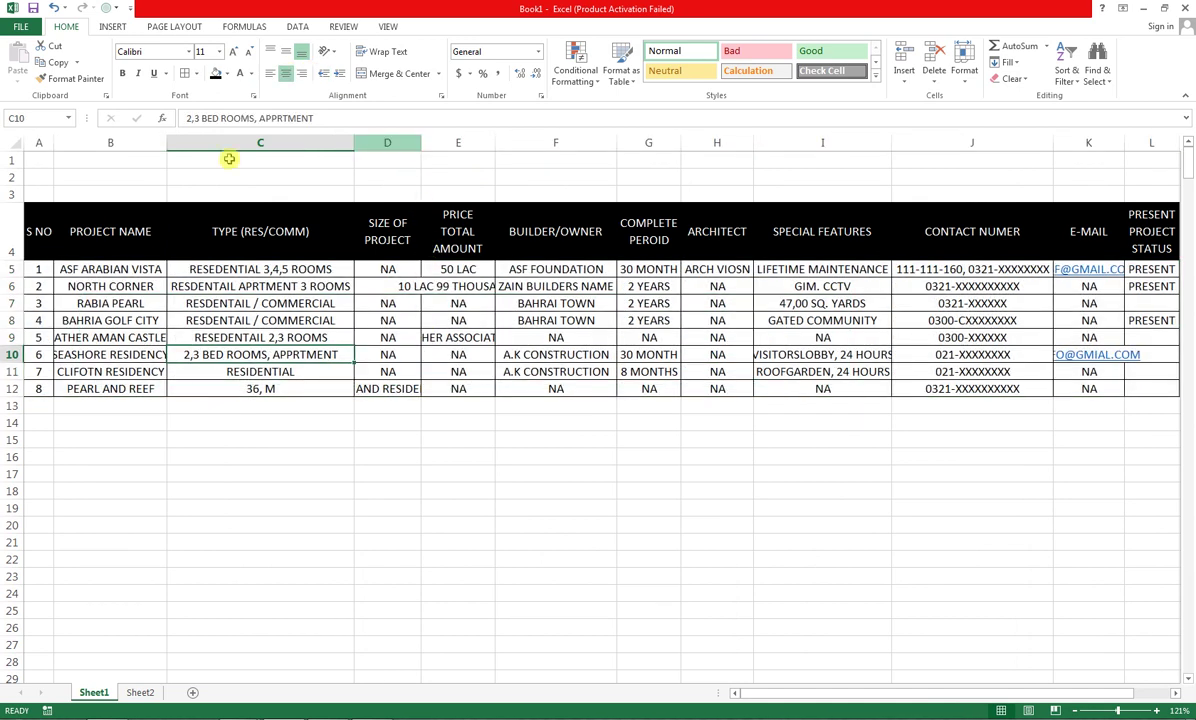
AutoFit columns A through L to their contents, then select the data range A5:L12
left_click_drag(38, 137, 833, 186)
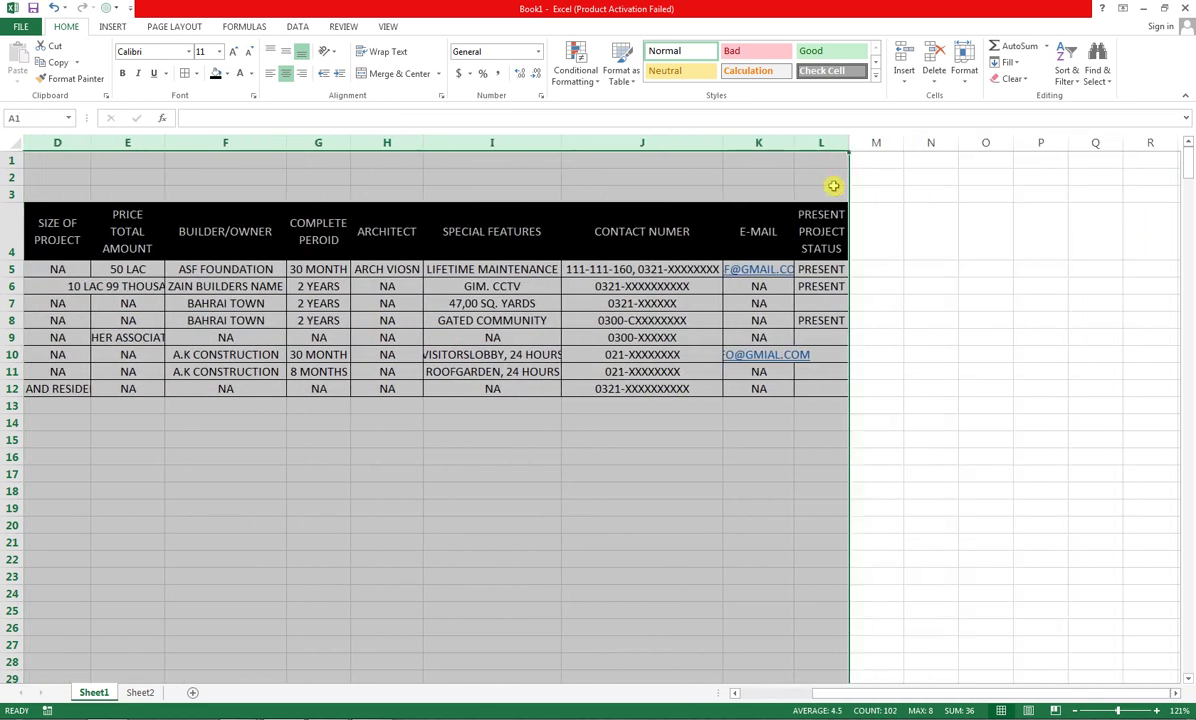
double_click(723, 142)
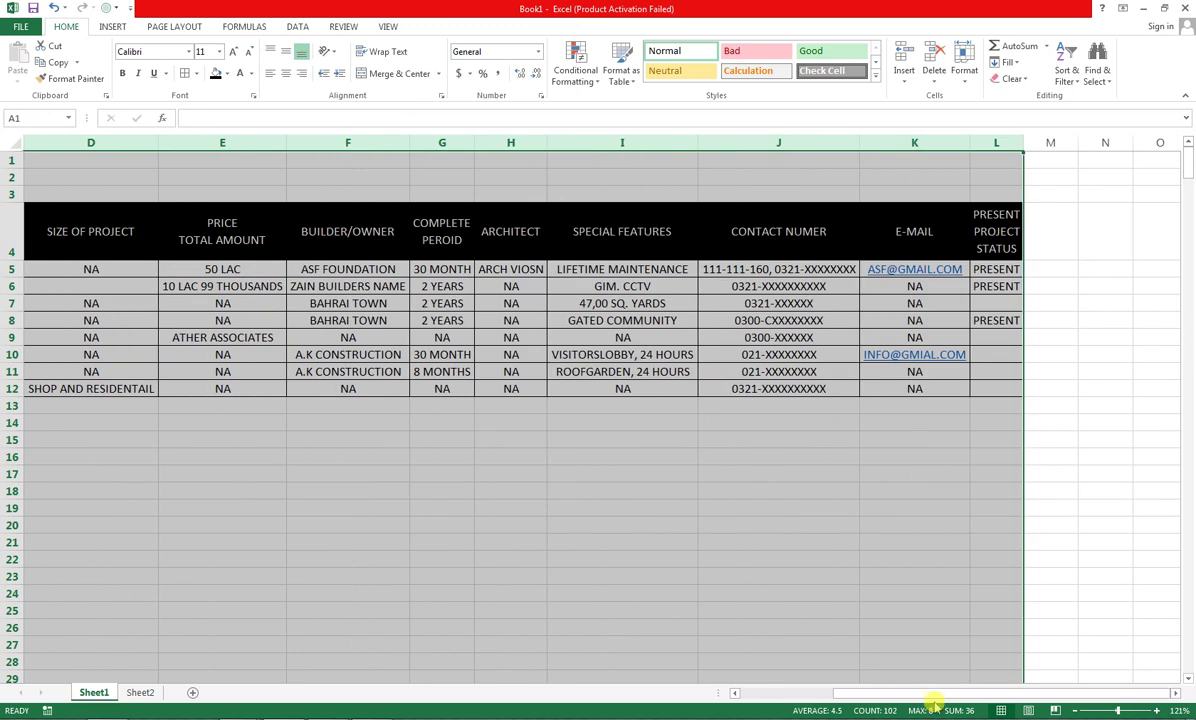
left_click_drag(901, 693, 679, 652)
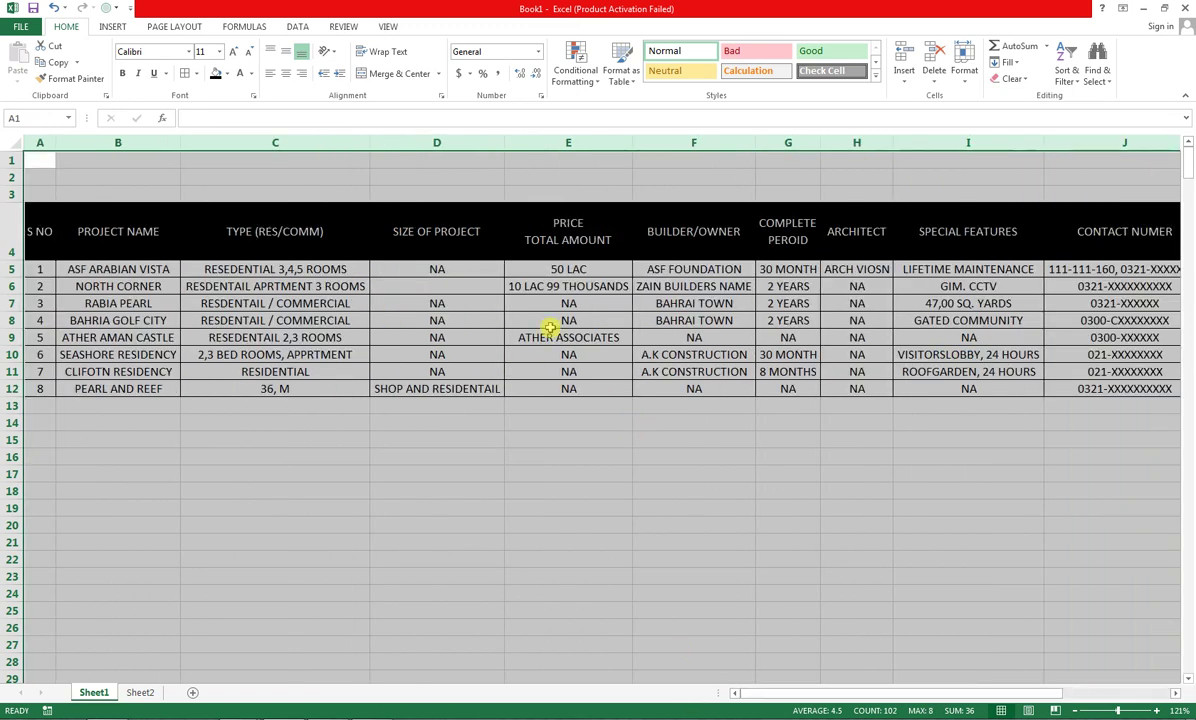
left_click(455, 350)
left_click(310, 336)
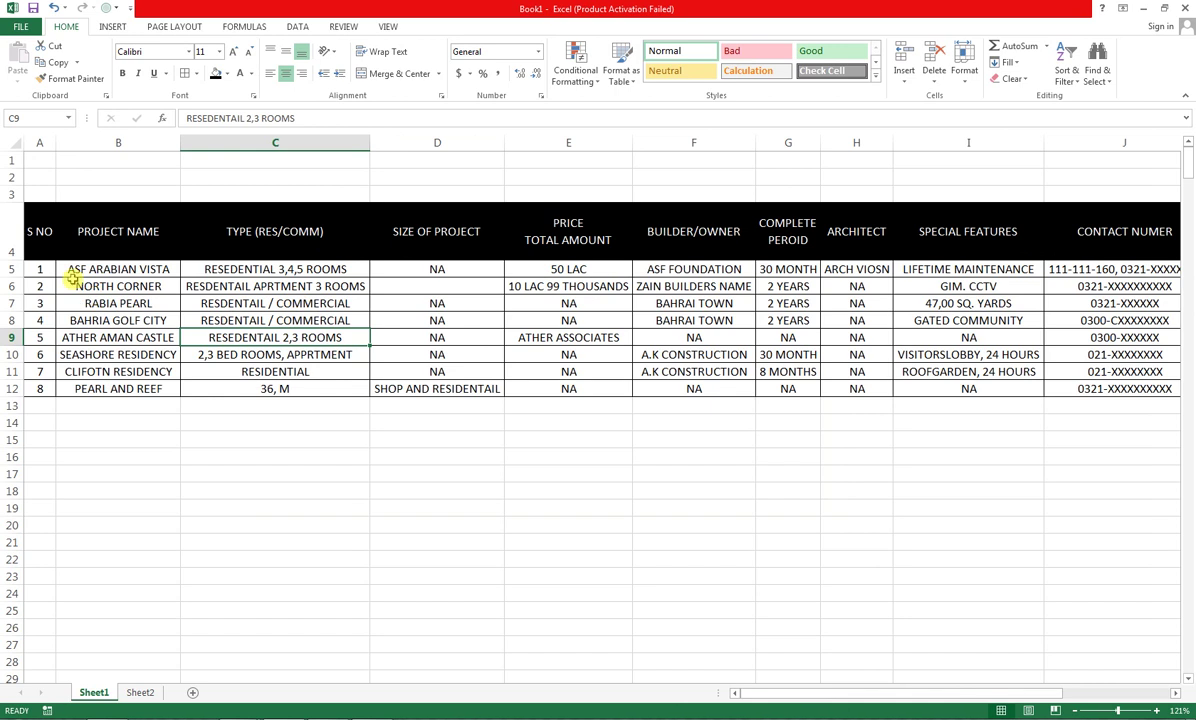
left_click(710, 318)
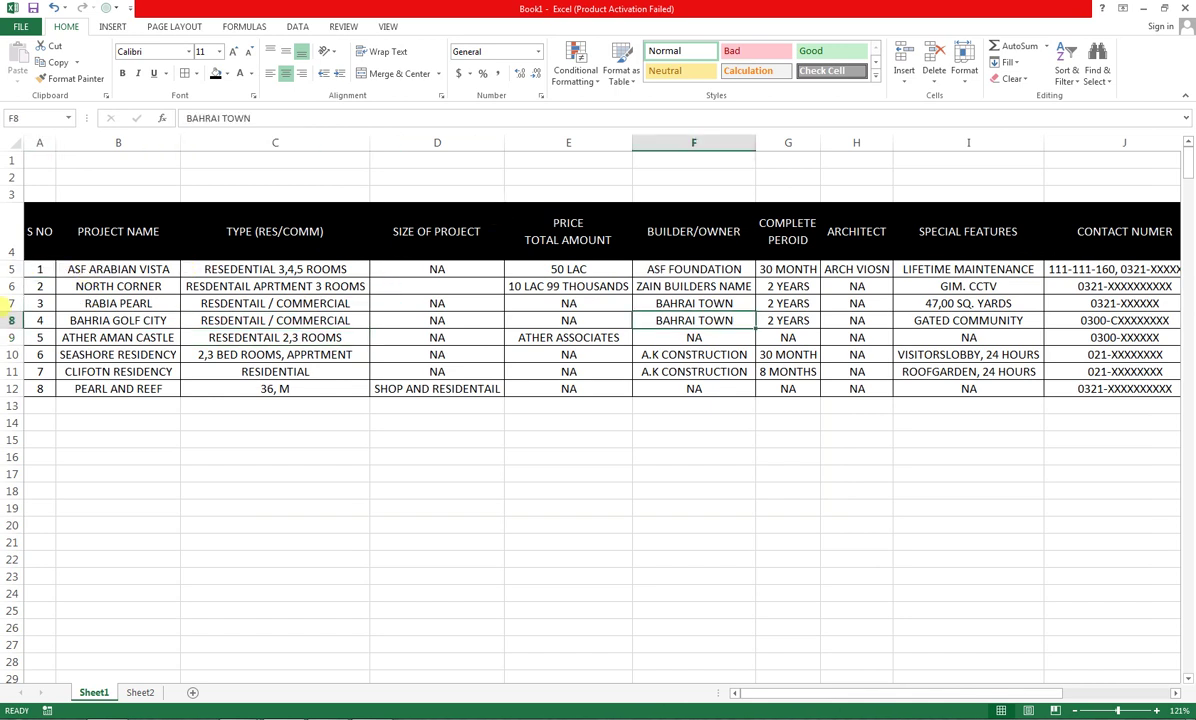
left_click(42, 268)
left_click_drag(637, 353, 975, 384)
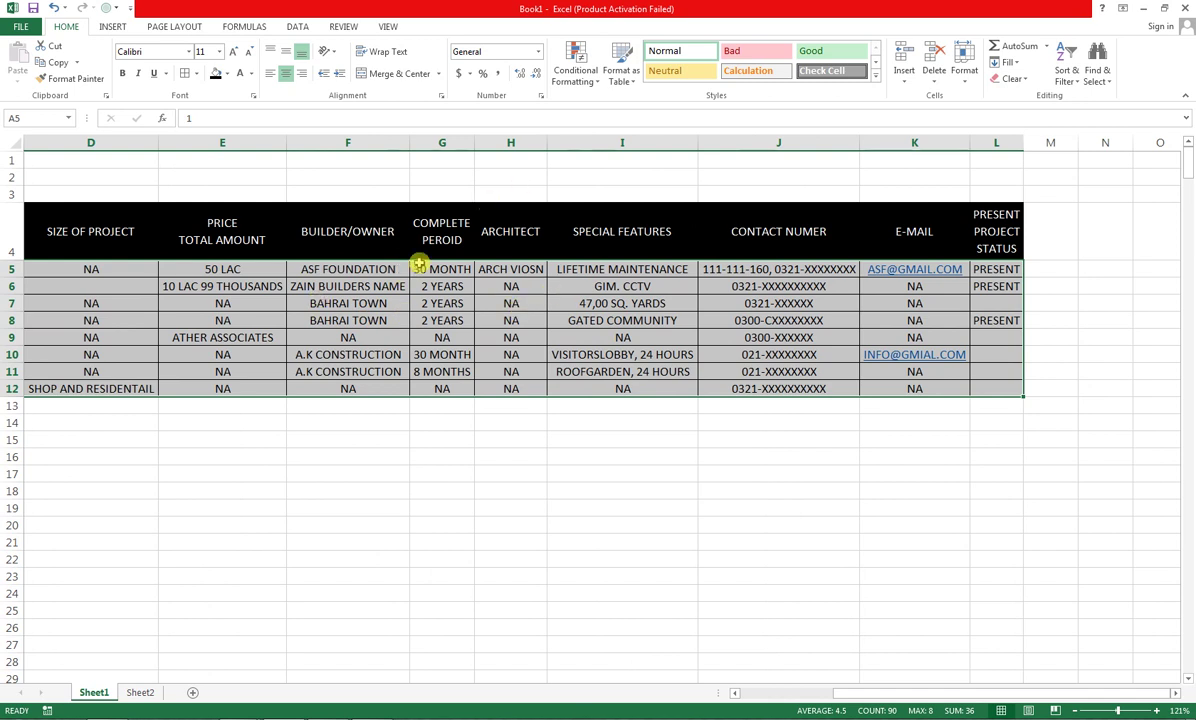
Highlight cells equal to NA with Light Red Fill with Dark Red Text
left_click(580, 65)
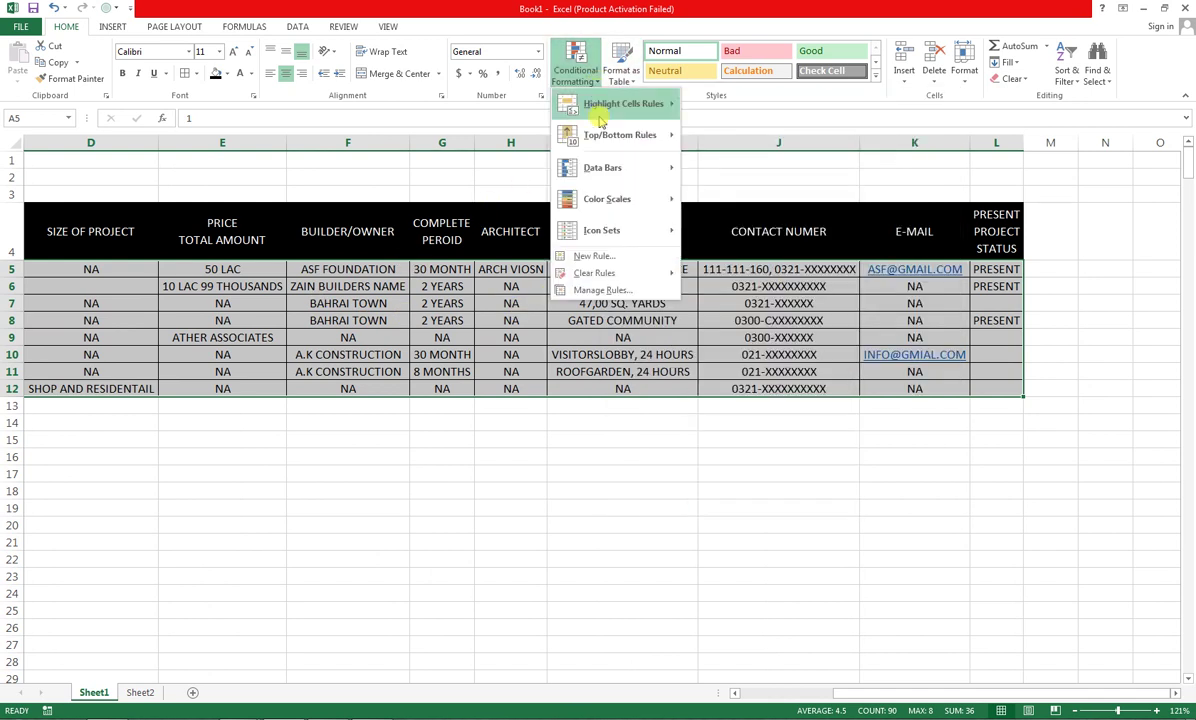
mouse_move(610, 104)
left_click(750, 198)
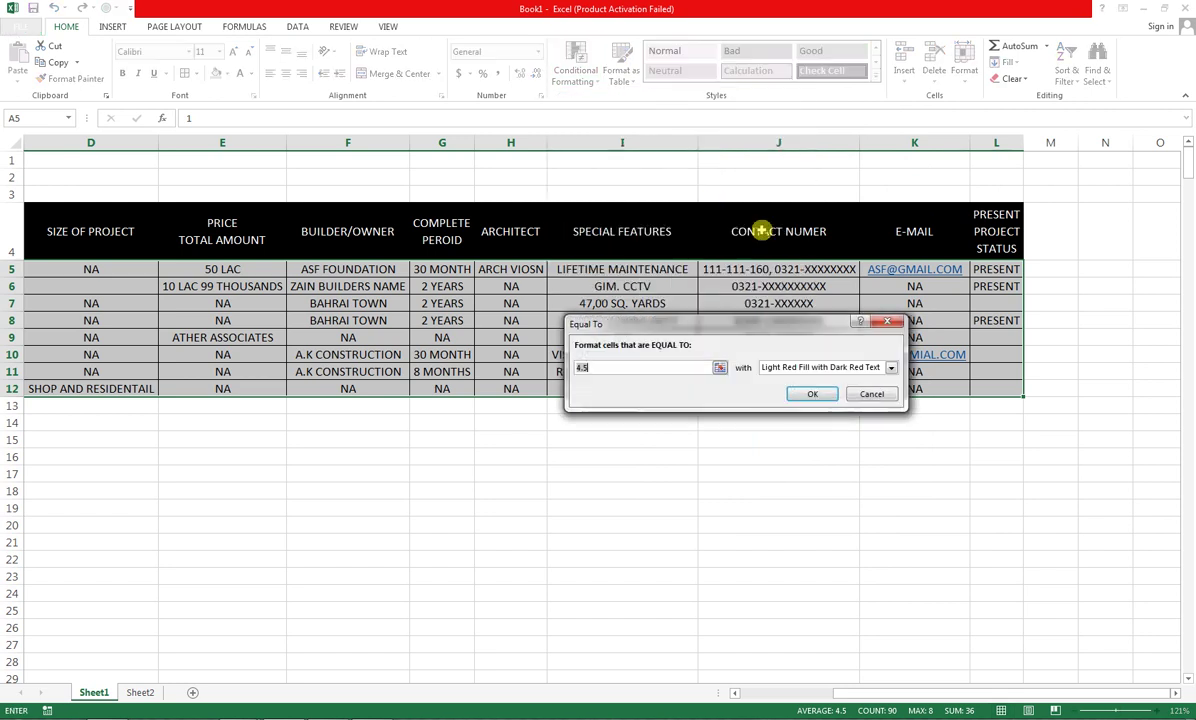
type("NA")
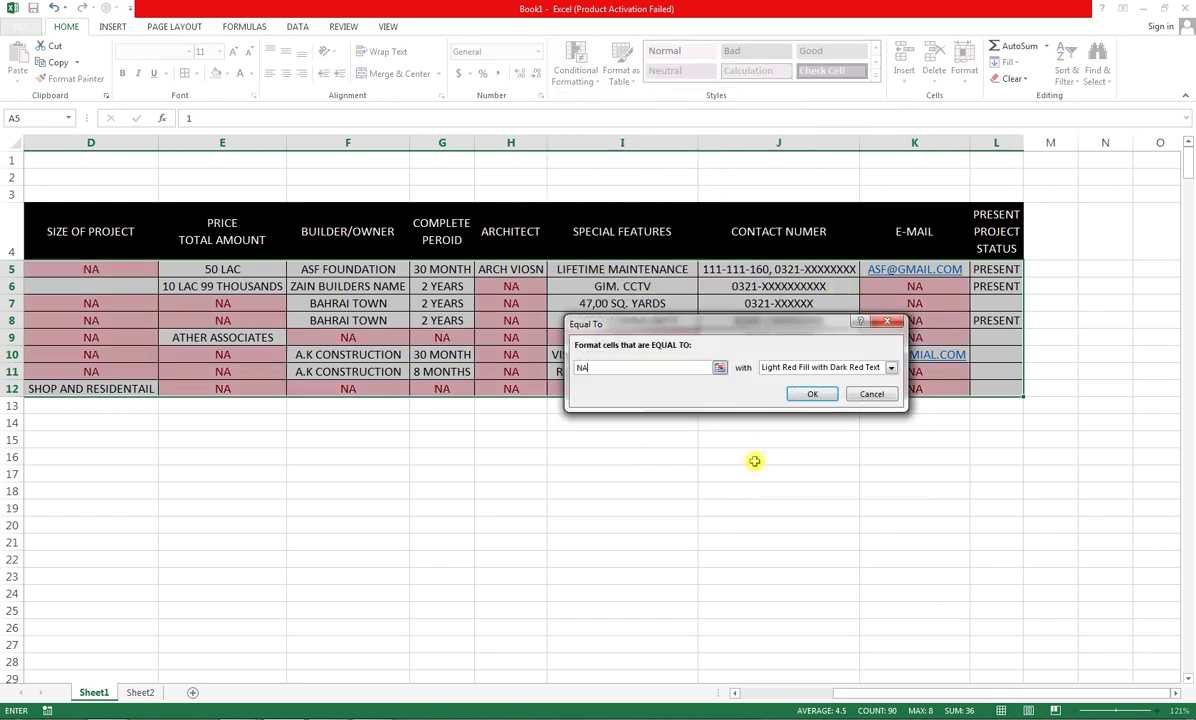
left_click(811, 394)
left_click_drag(870, 695, 819, 692)
left_click(732, 577)
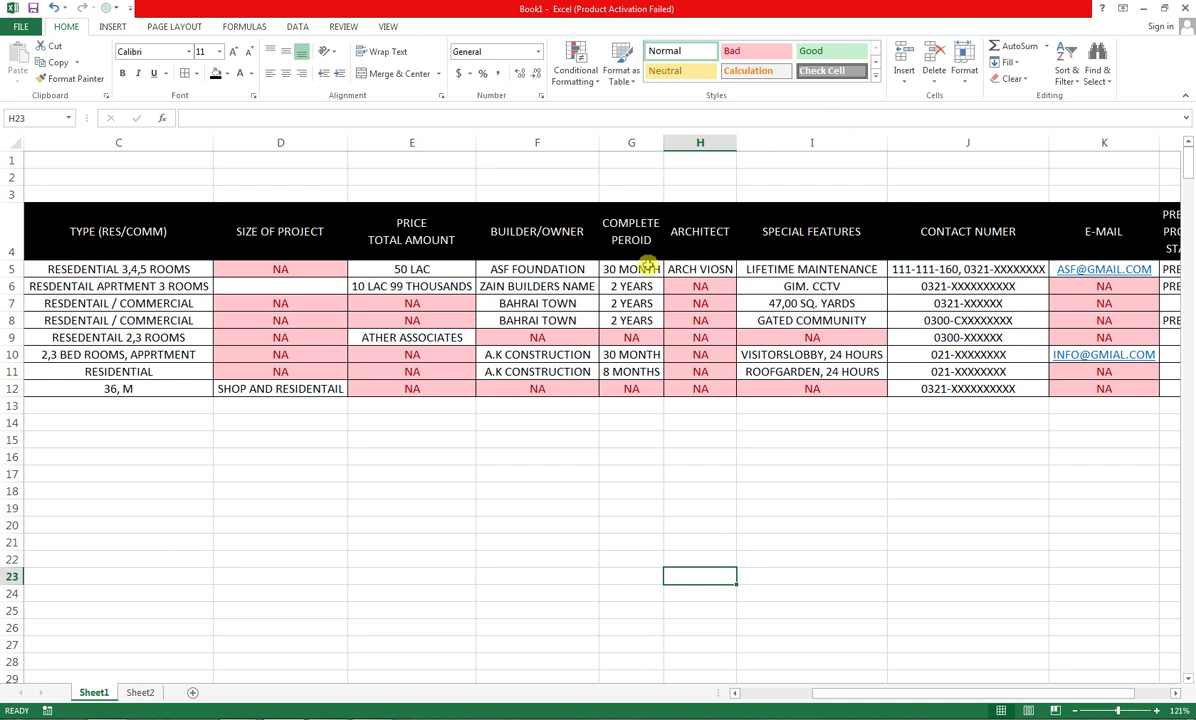
Clear the conditional formatting rules from the selected table cells
left_click_drag(45, 229, 1011, 394)
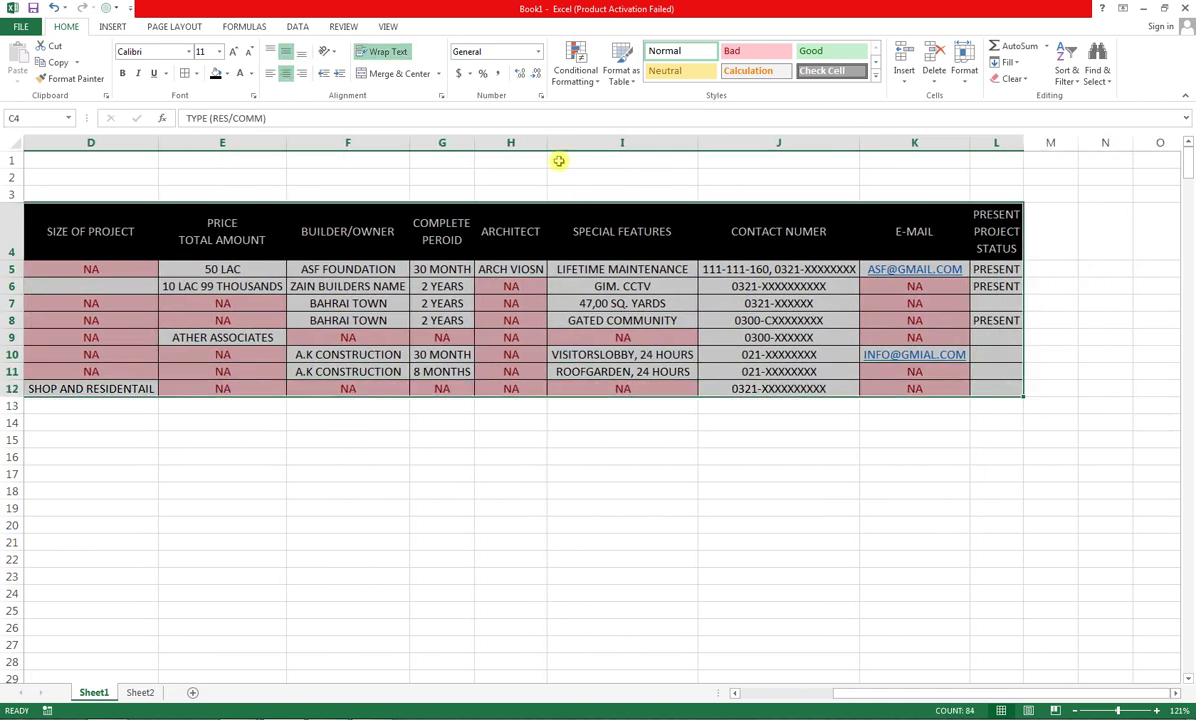
left_click(576, 70)
mouse_move(672, 275)
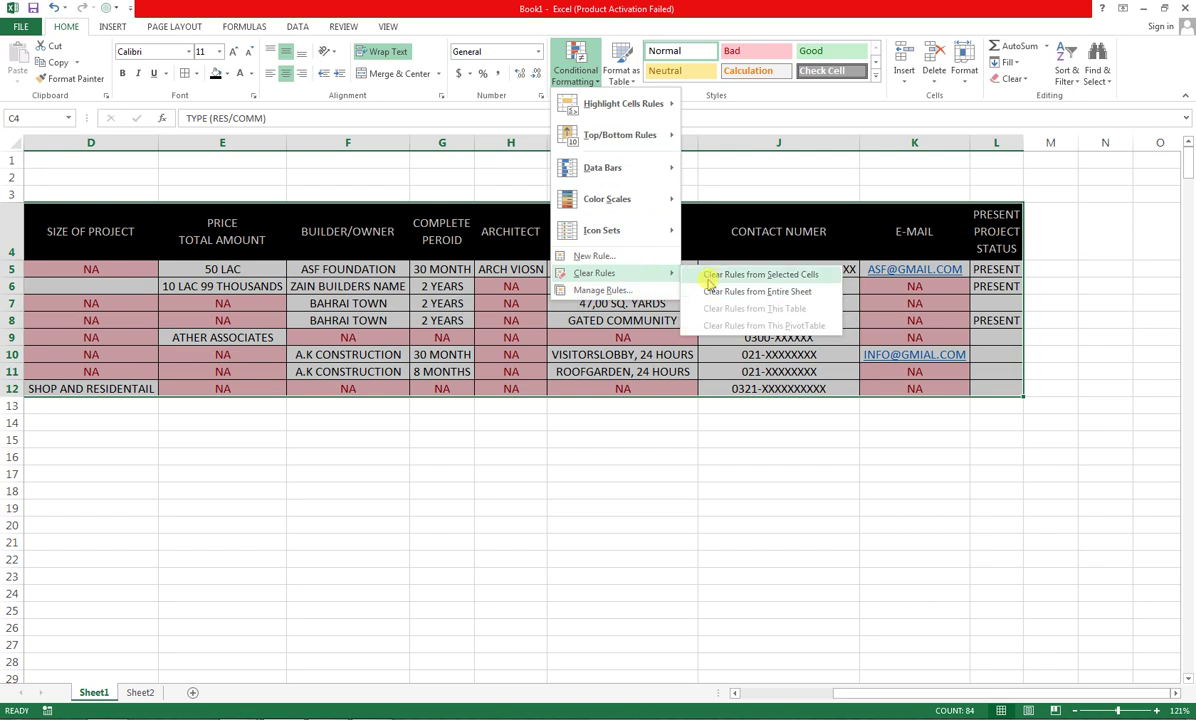
left_click(789, 287)
left_click(805, 320)
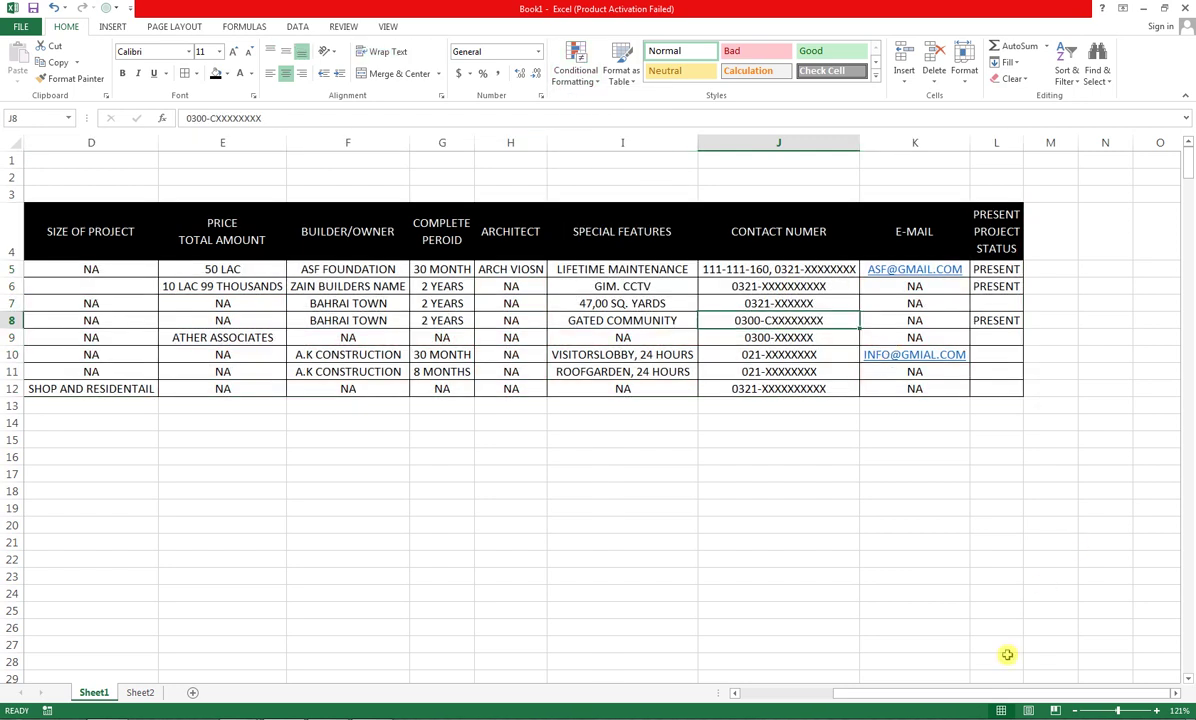
left_click_drag(931, 698, 847, 698)
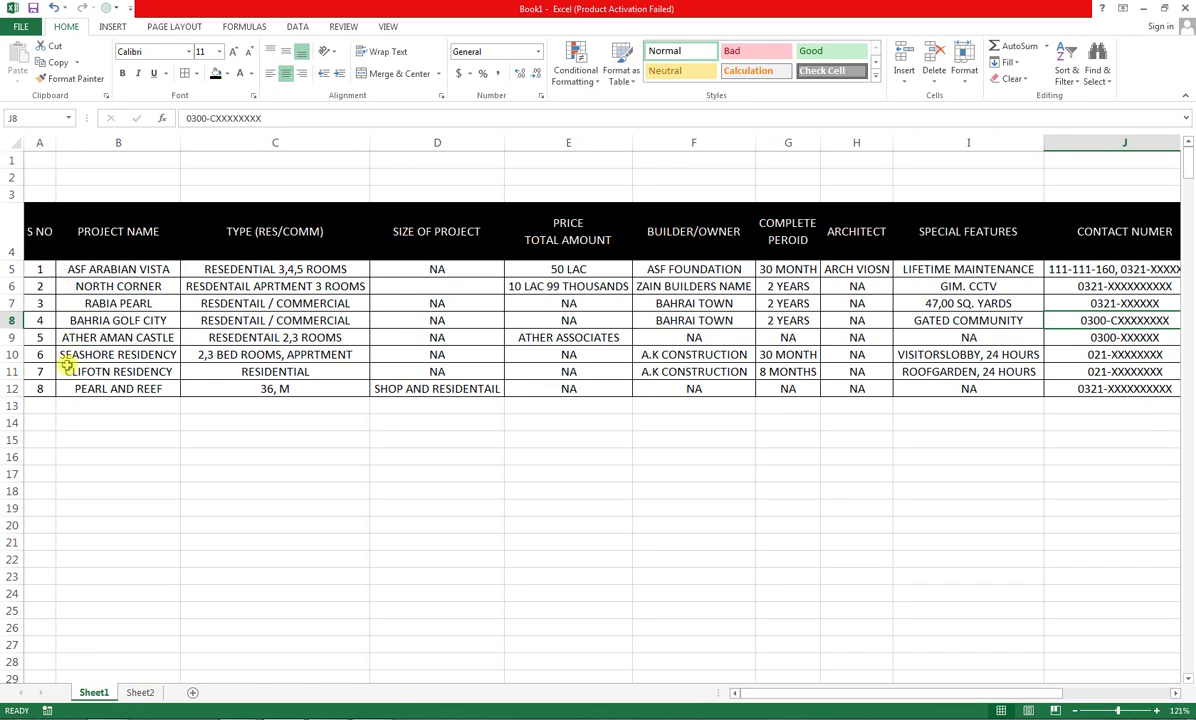
Sort the table A to Z by PROJECT NAME
left_click(82, 240)
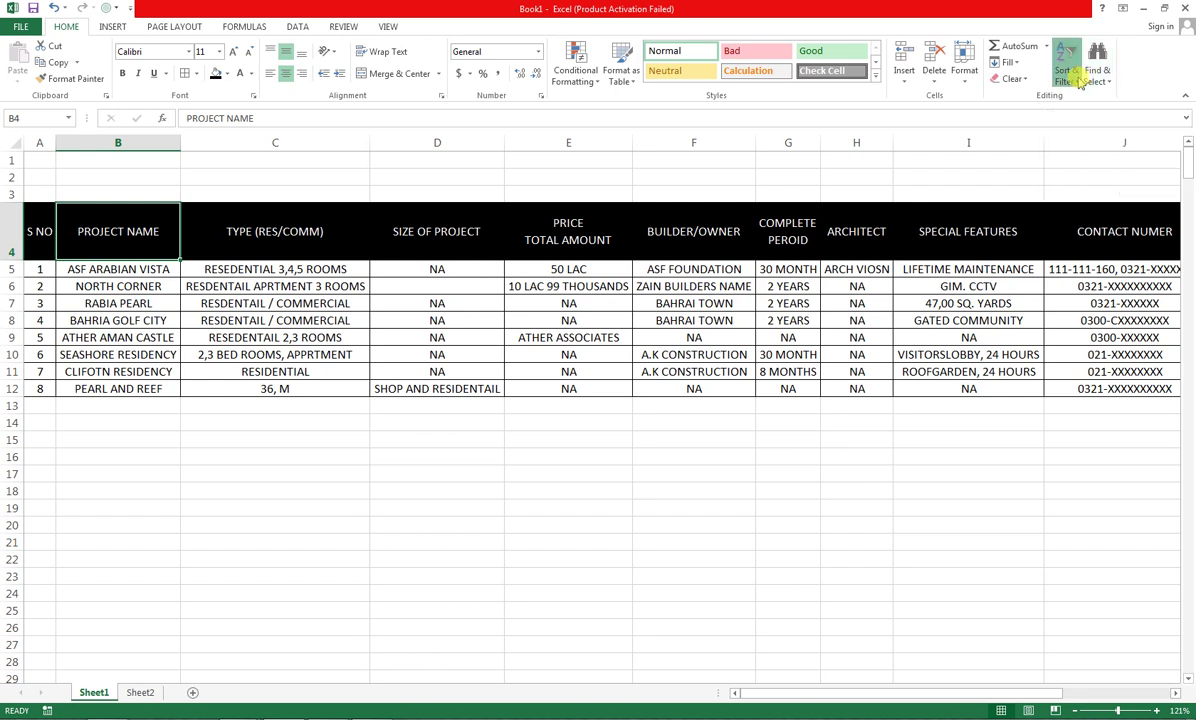
left_click(1068, 78)
left_click(1079, 98)
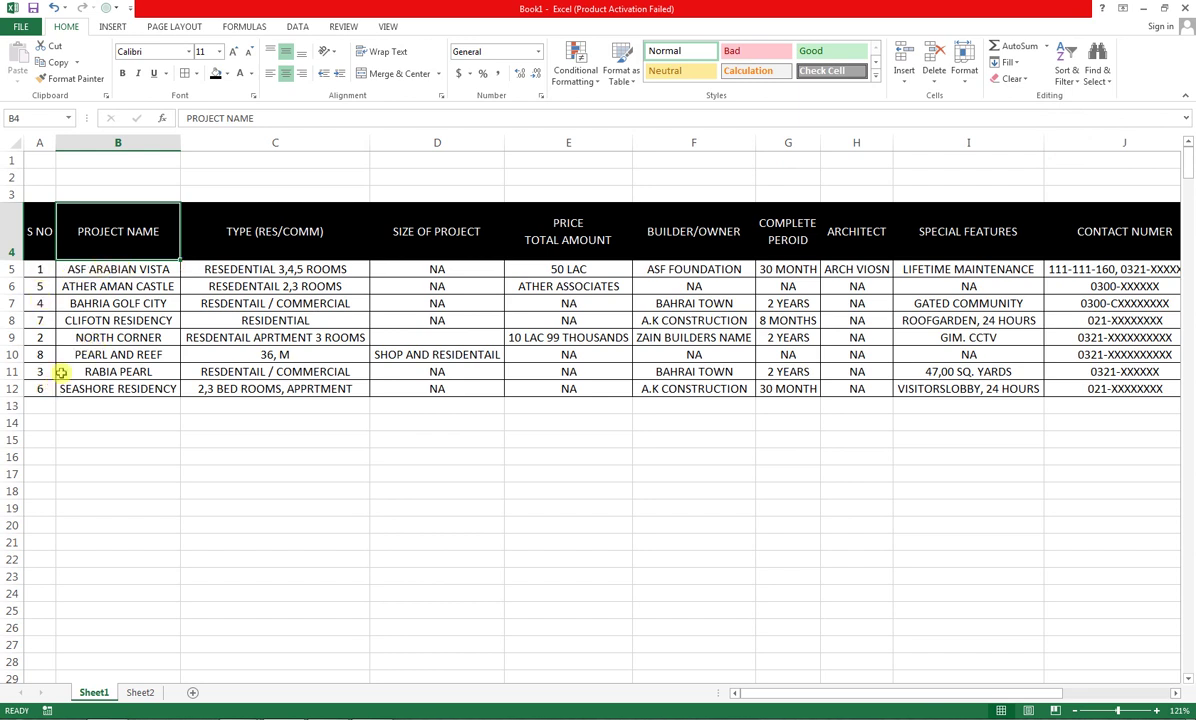
Renumber S NO 1 to 8 by entering 2 in A6 and filling down to A12
left_click(40, 268)
left_click(40, 289)
type("2")
key("Return")
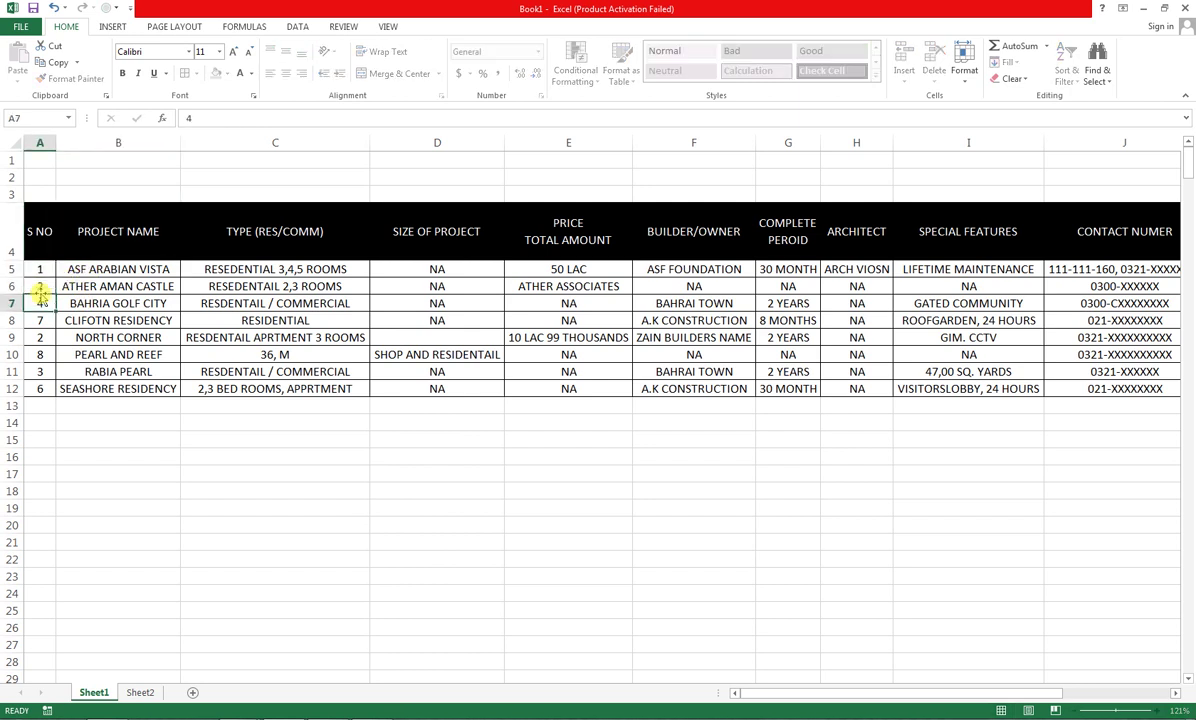
left_click_drag(40, 268, 48, 394)
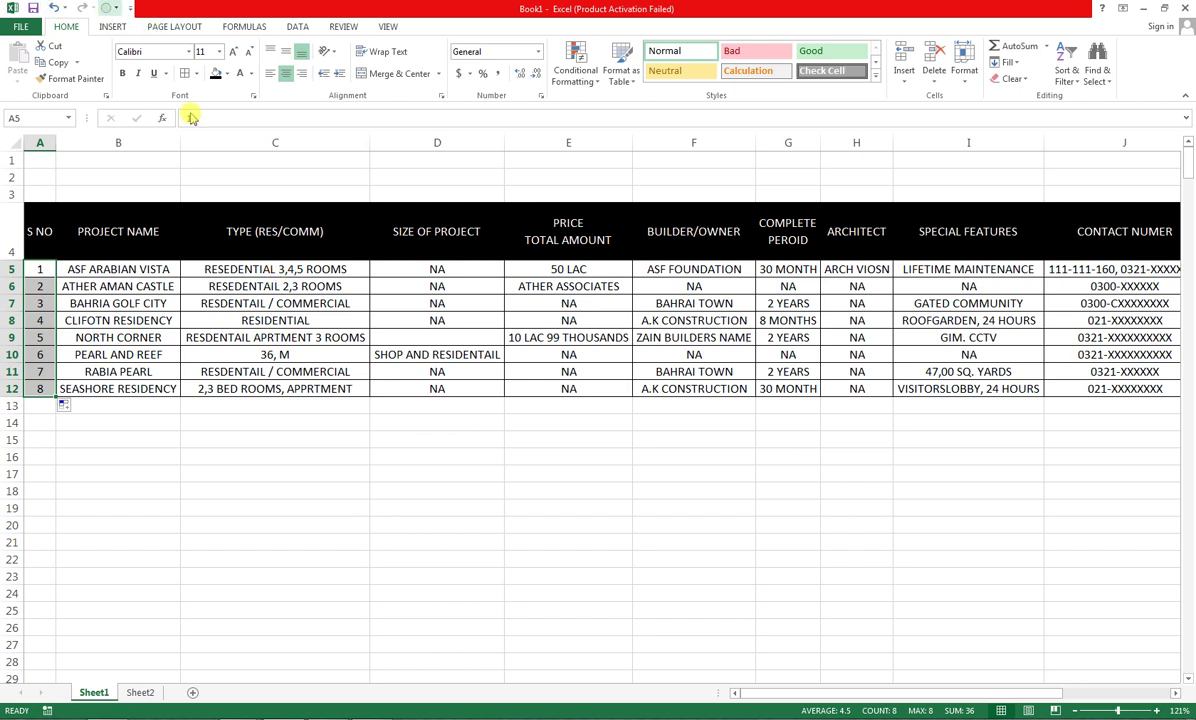
Sort the PROJECT NAME column Z to A on its own, then undo it
left_click(92, 318)
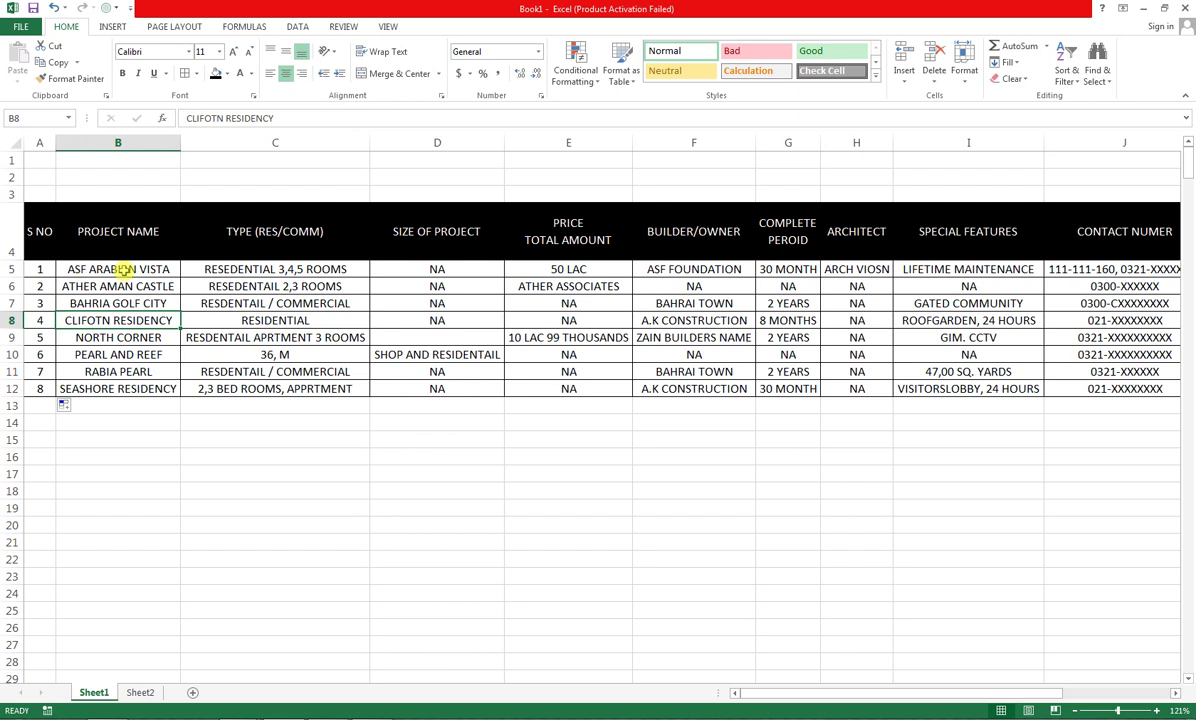
left_click_drag(123, 270, 117, 320)
left_click_drag(118, 231, 125, 386)
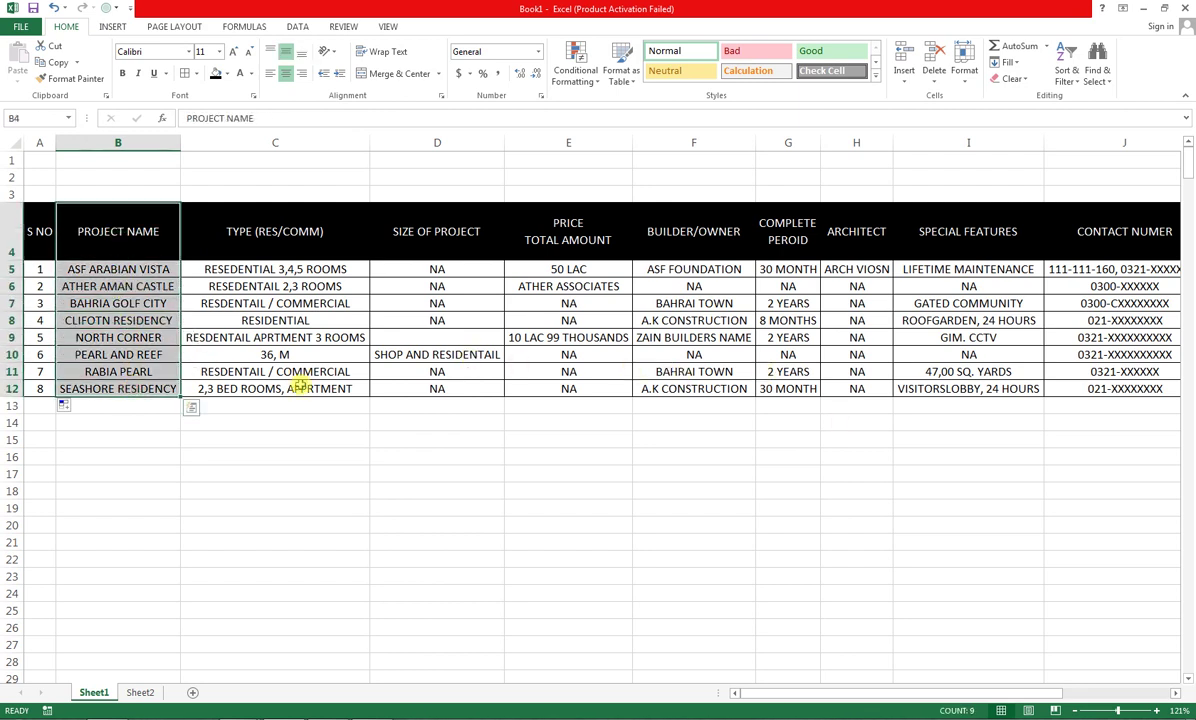
left_click(1066, 70)
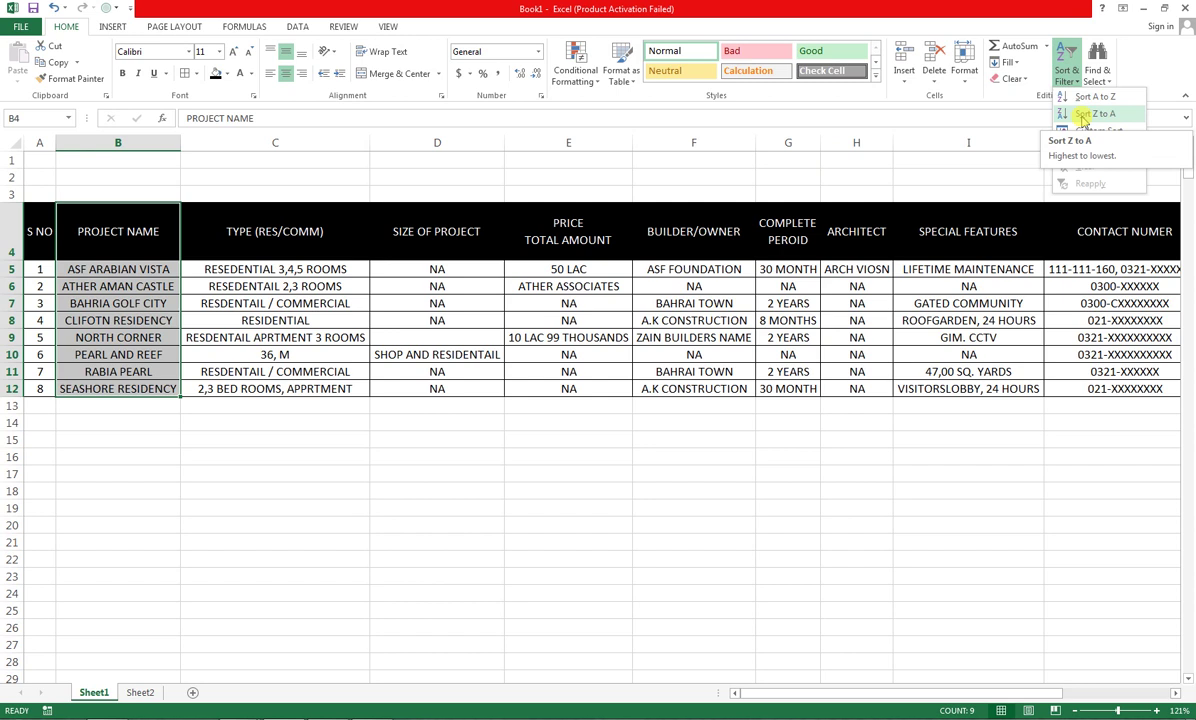
left_click(1083, 116)
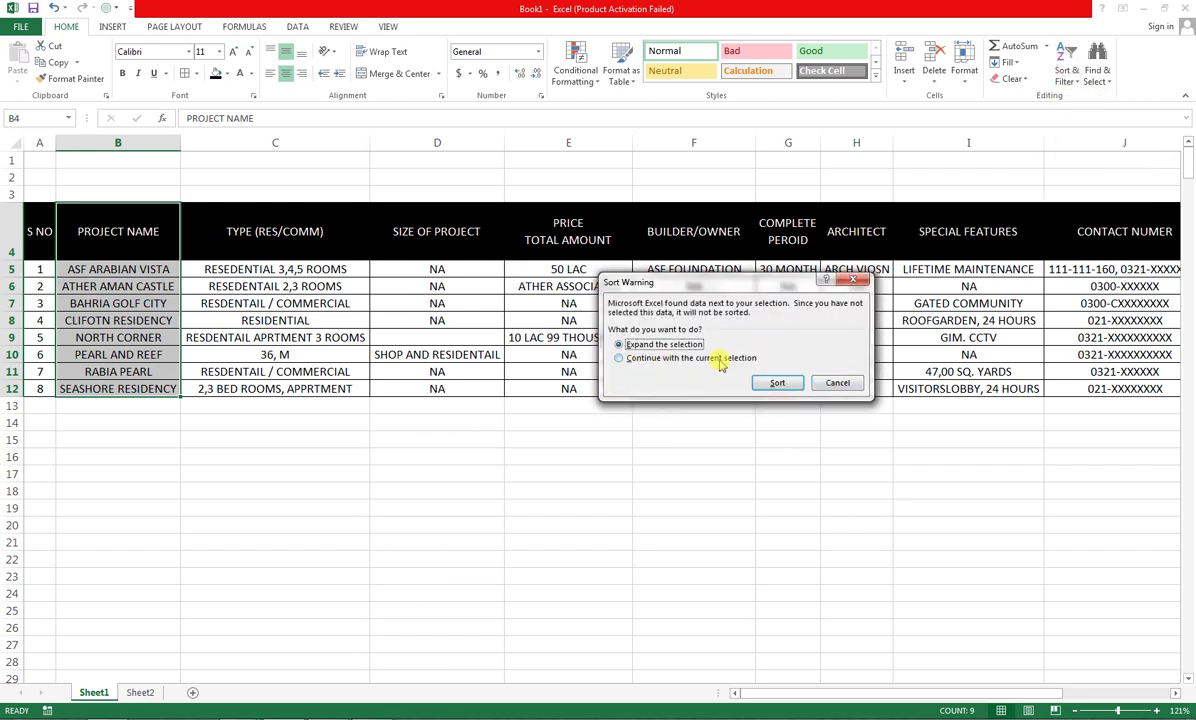
left_click(619, 358)
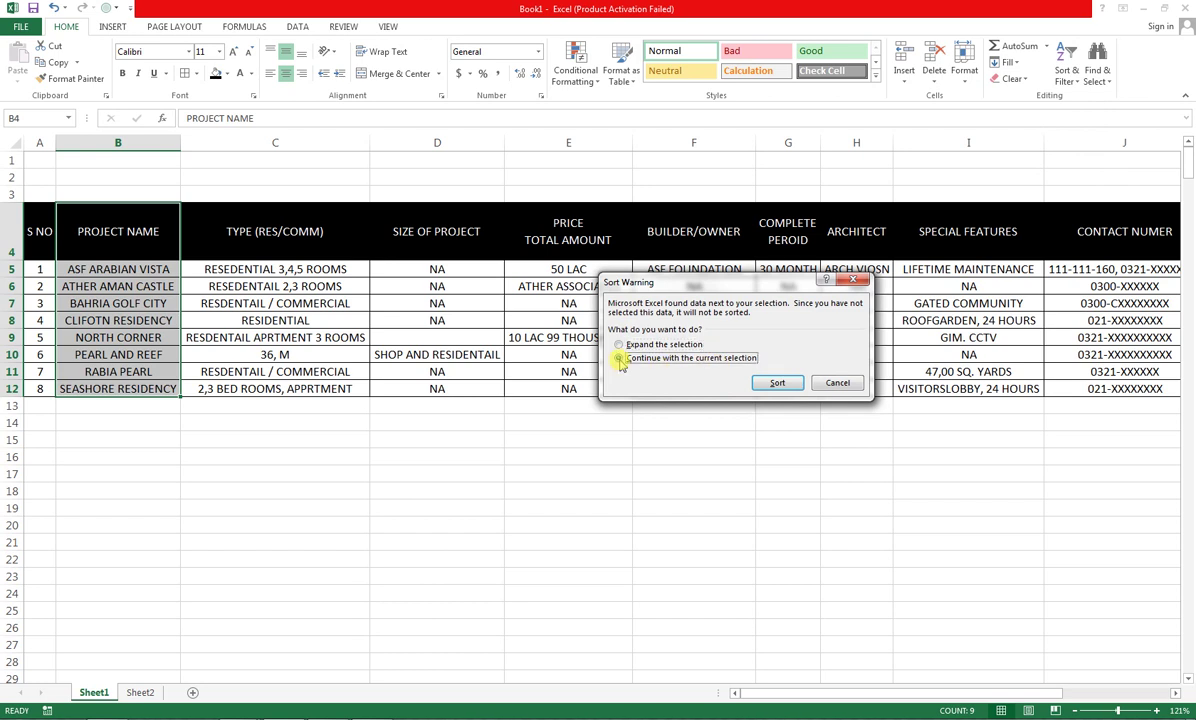
left_click(775, 383)
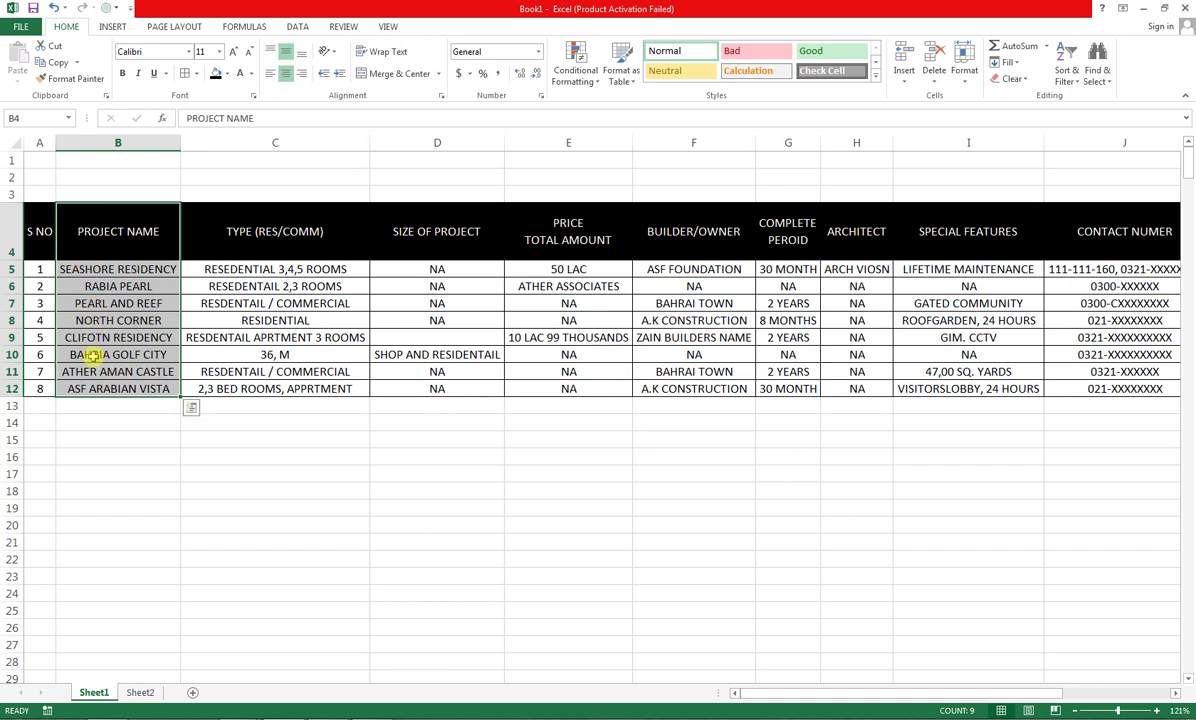
key("ctrl+z")
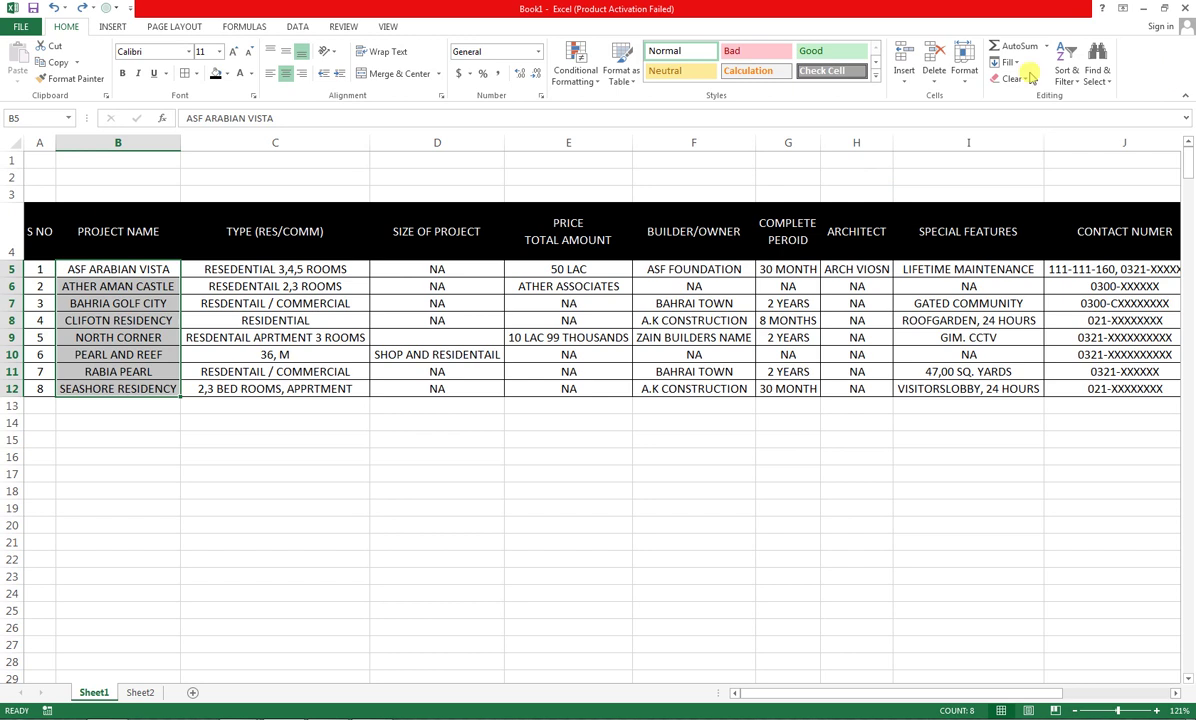
Sort the names A to Z with the selection expanded to the table, then undo it
left_click(1066, 72)
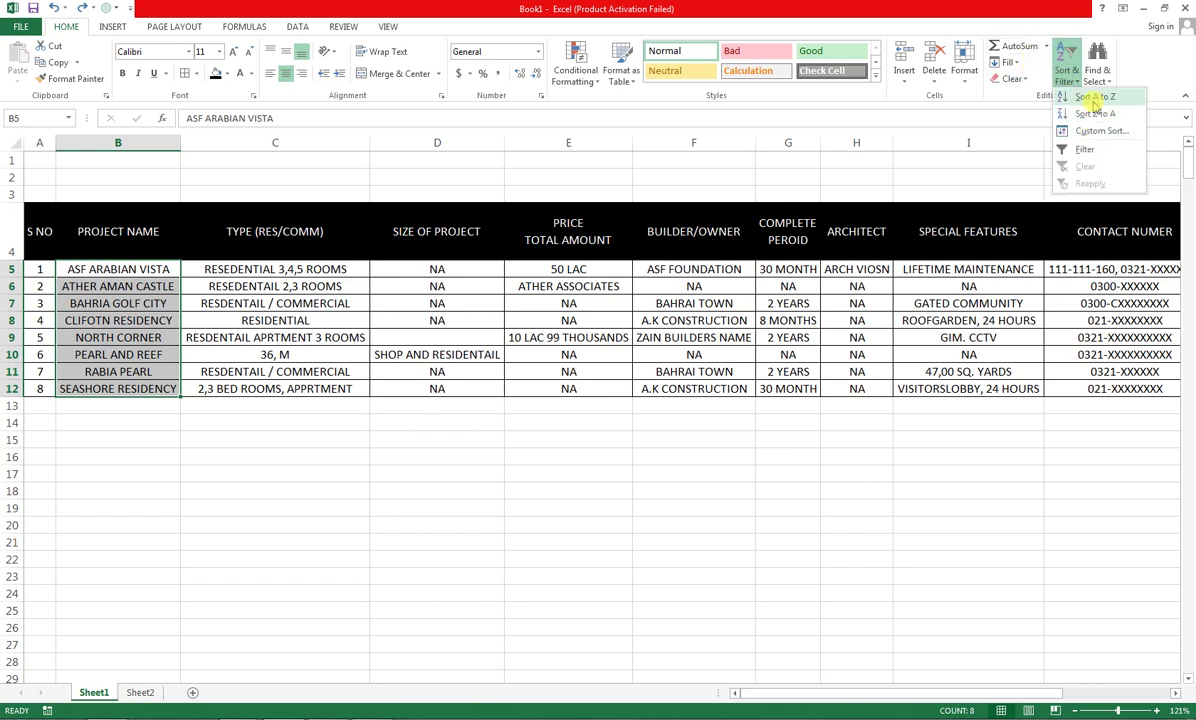
left_click(1094, 97)
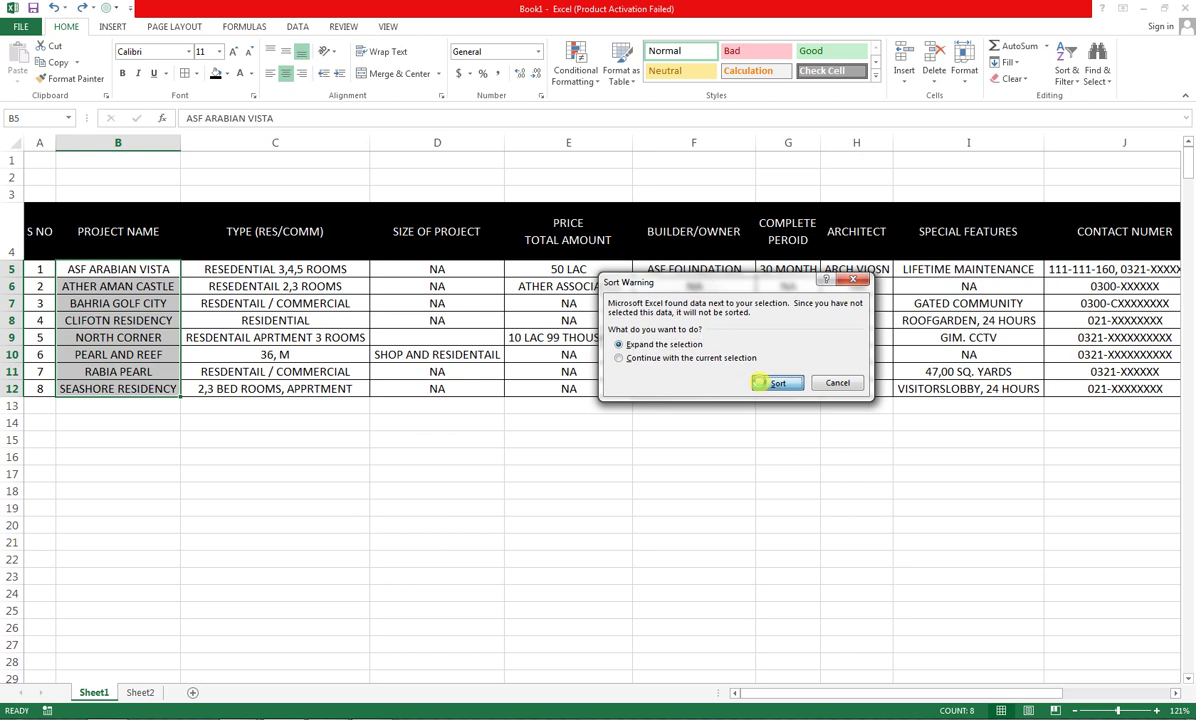
left_click(766, 383)
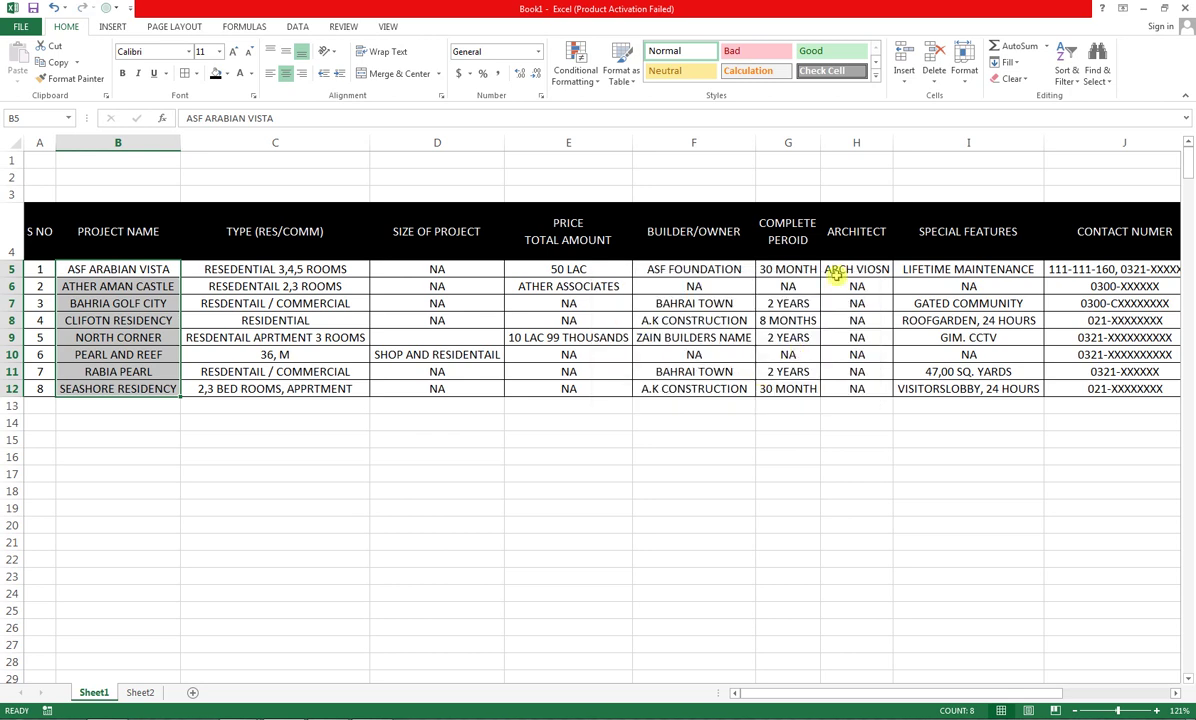
key("ctrl+z")
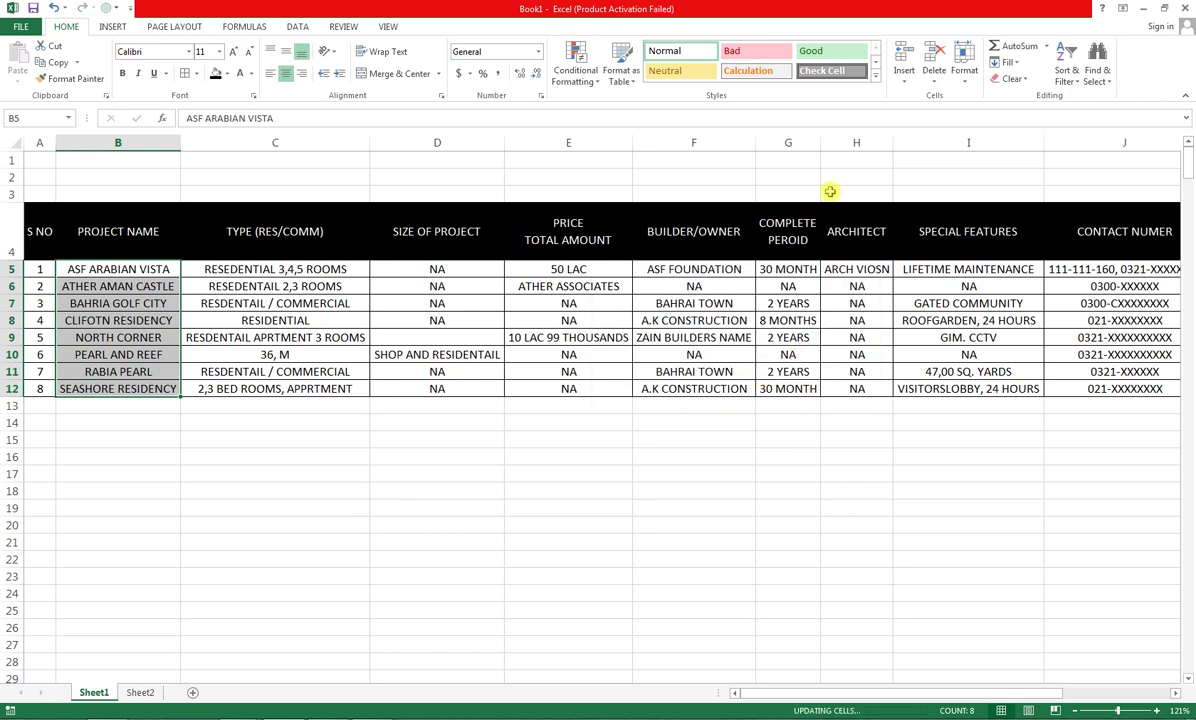
Re-sort the eight names Z to A alone, then A to Z including surrounding data
left_click_drag(113, 270, 110, 388)
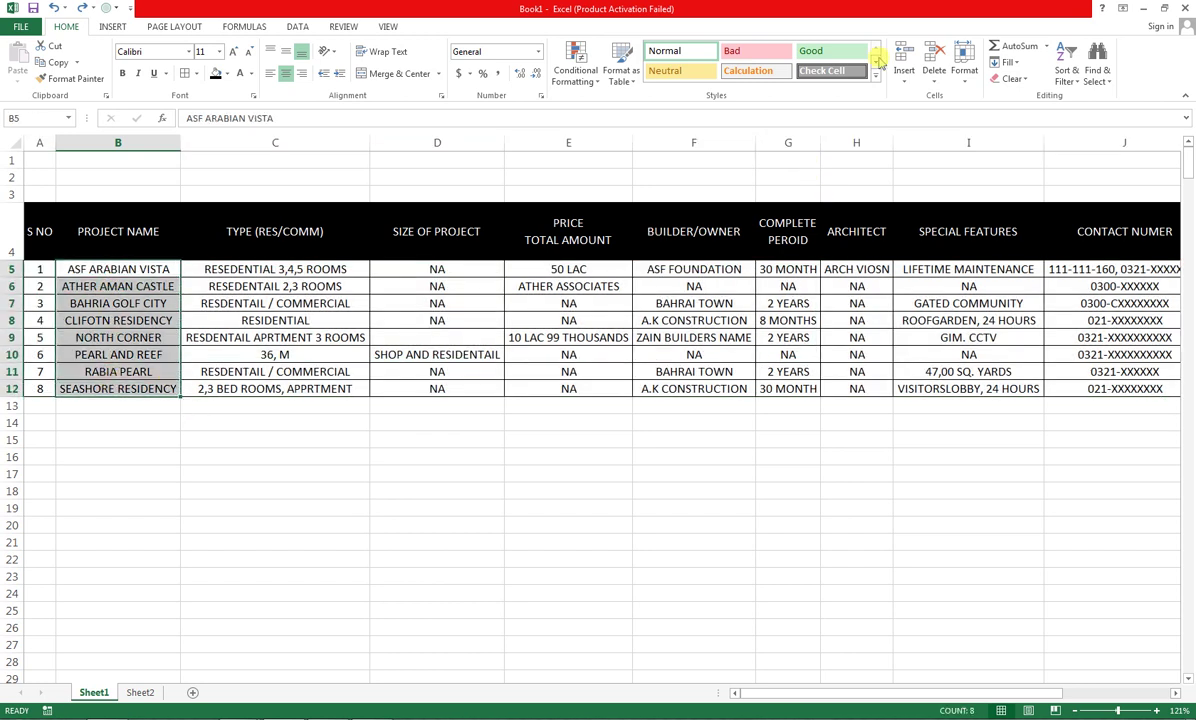
left_click(1014, 80)
left_click(1067, 80)
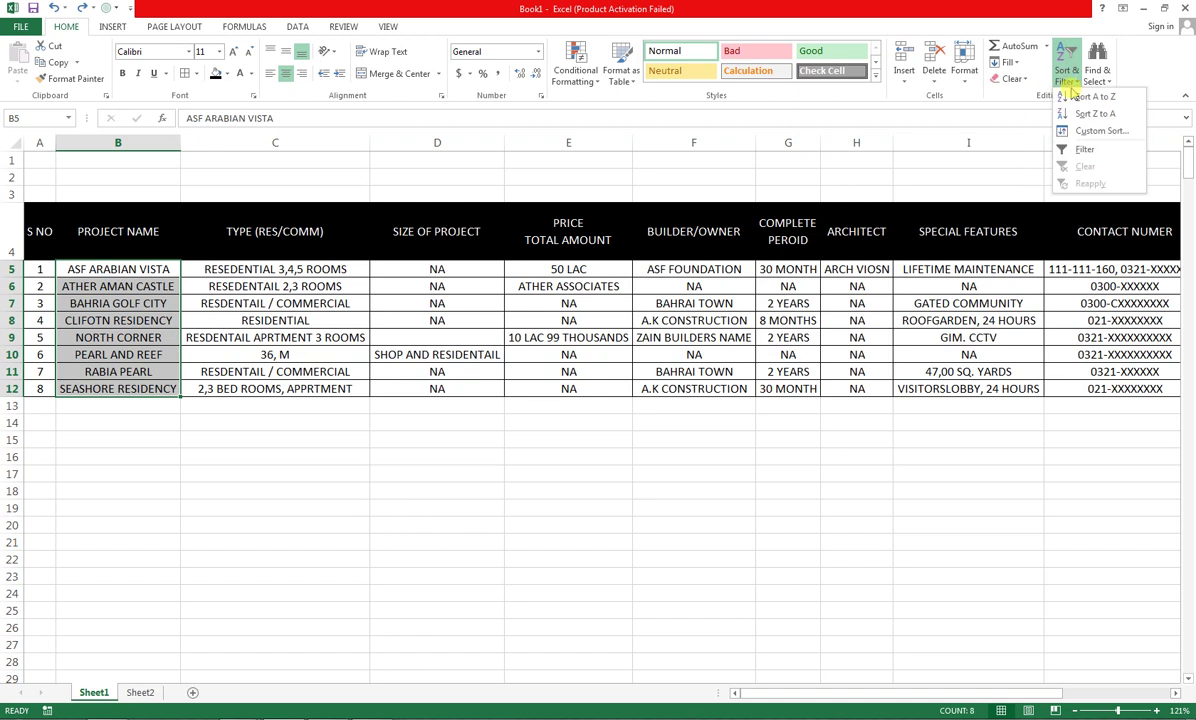
left_click(1068, 112)
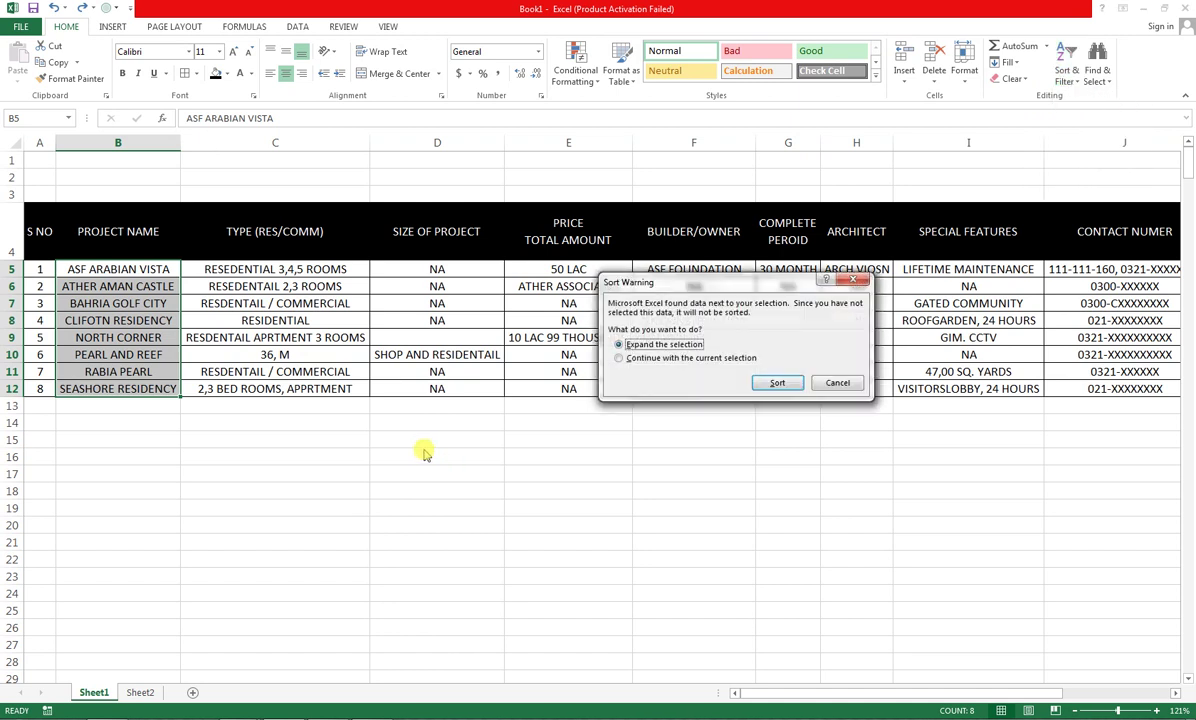
left_click(619, 358)
key("Return")
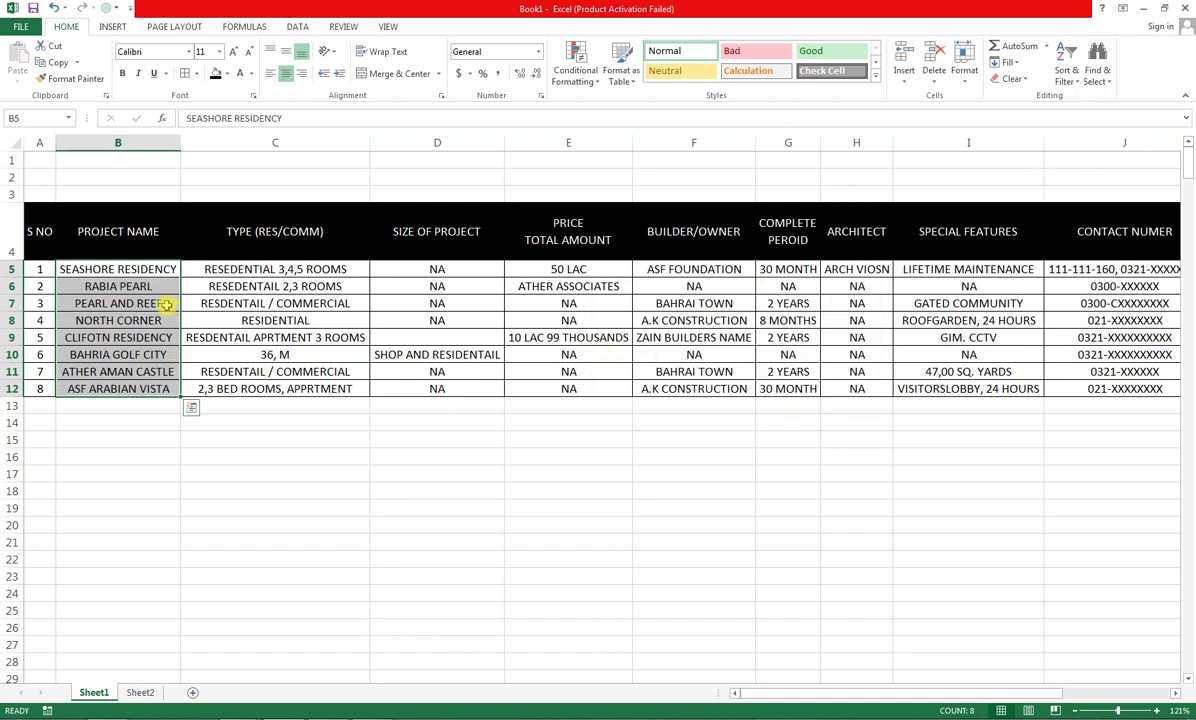
left_click(1066, 72)
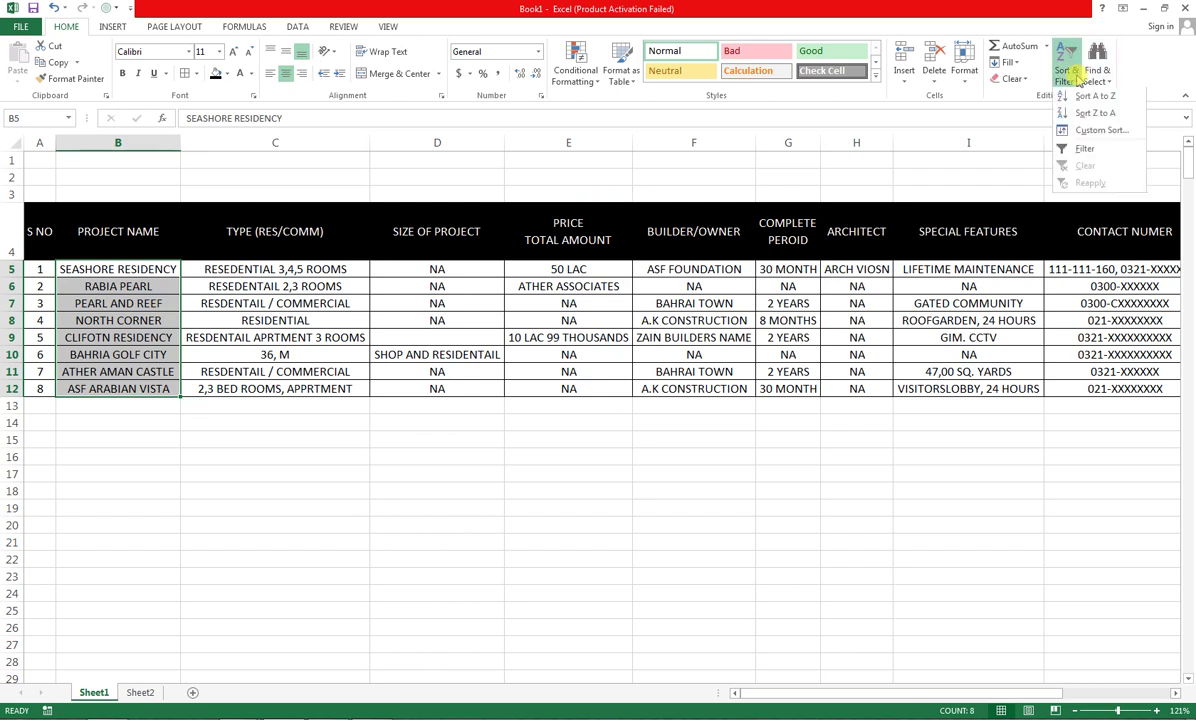
left_click(1079, 97)
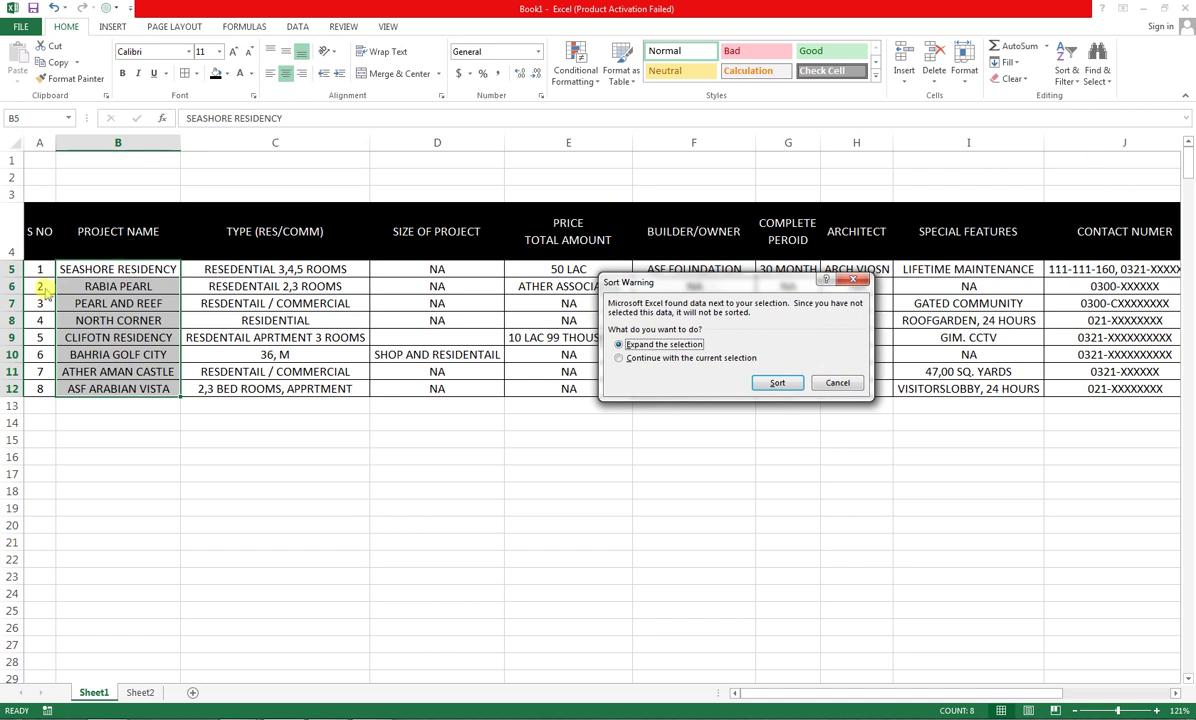
left_click(762, 383)
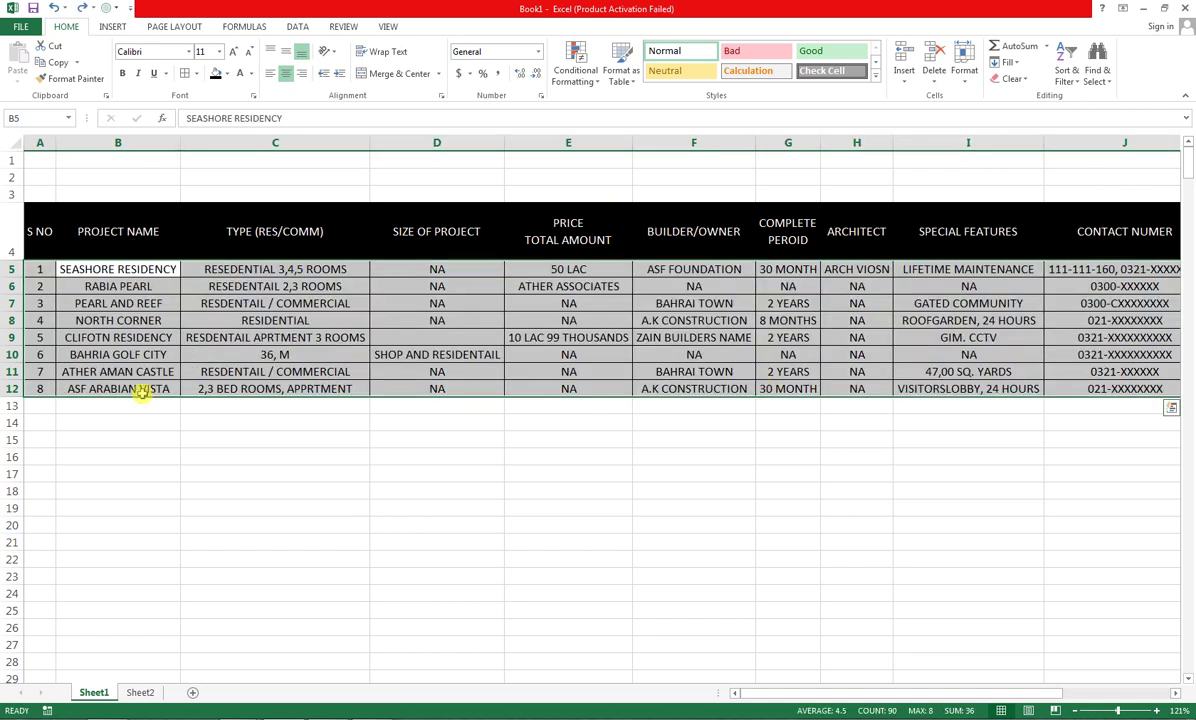
left_click(400, 407)
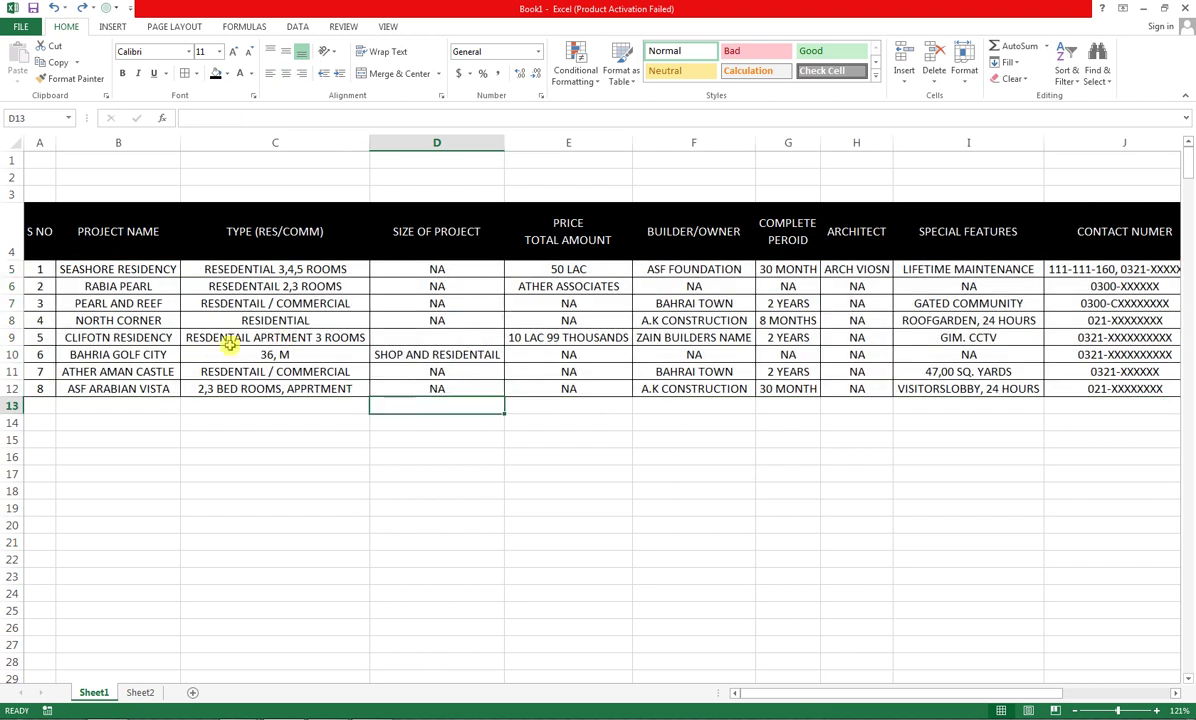
left_click(28, 241)
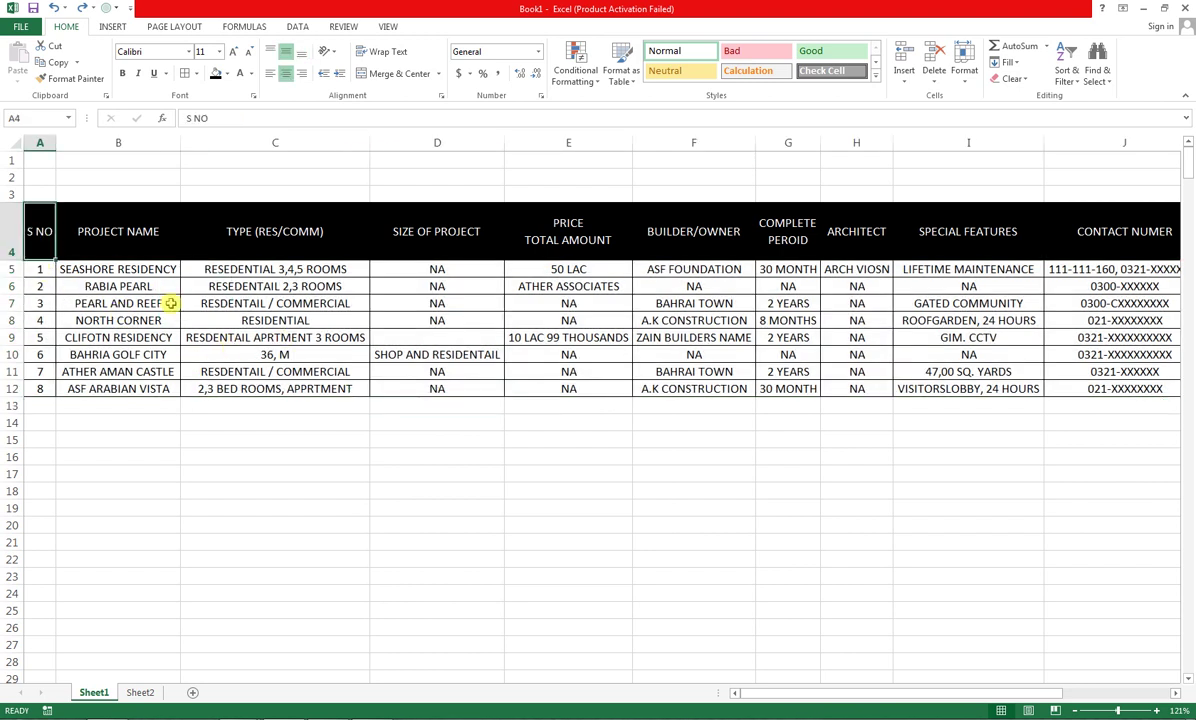
key("ctrl+Right")
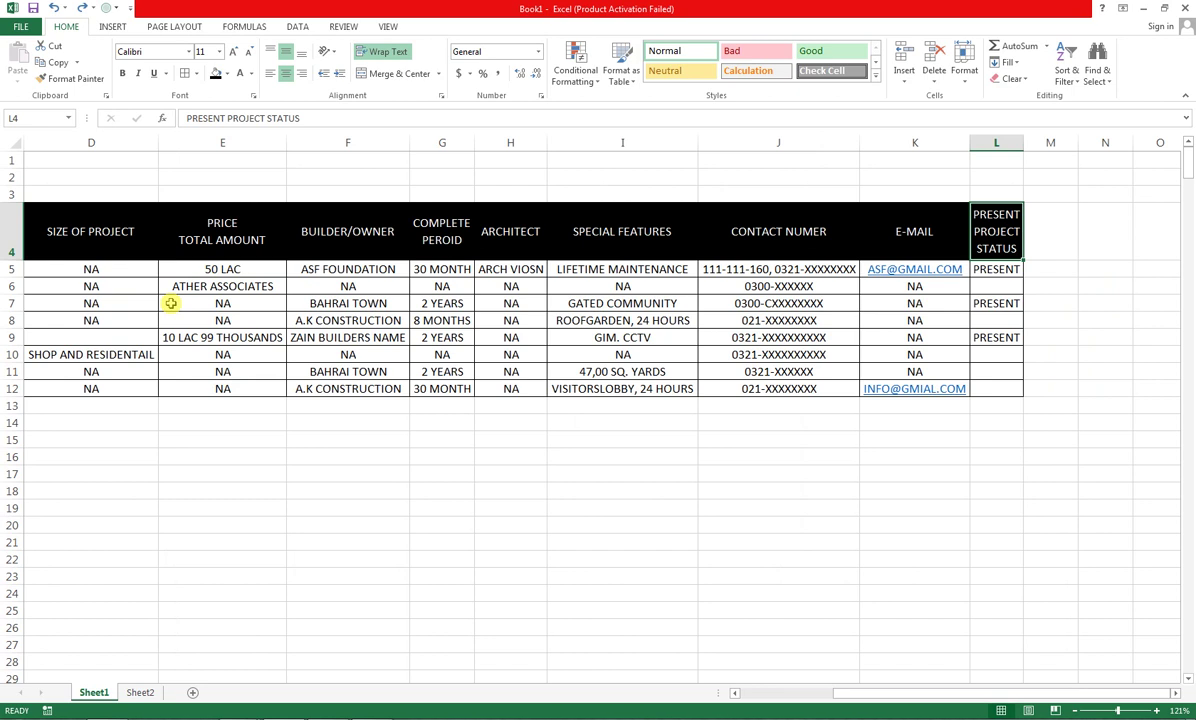
key("Home")
key("ctrl+Down")
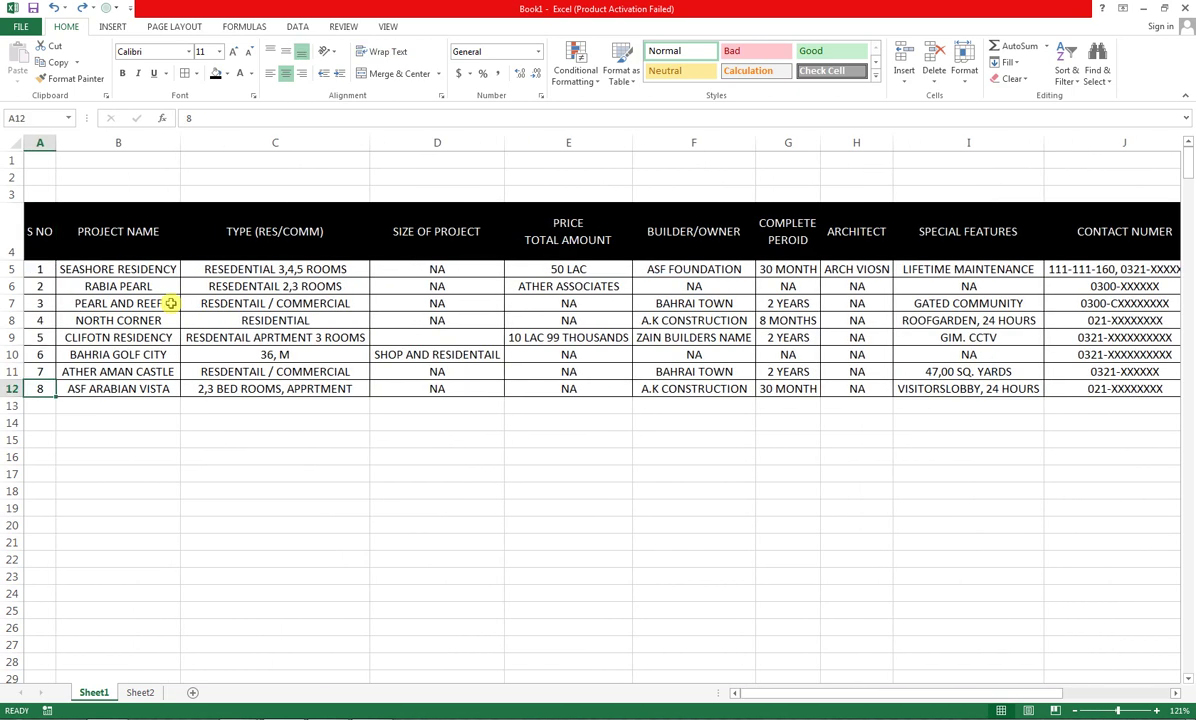
key("ctrl+Right")
key("ctrl+Up")
key("ctrl+Left")
key("ctrl+Down")
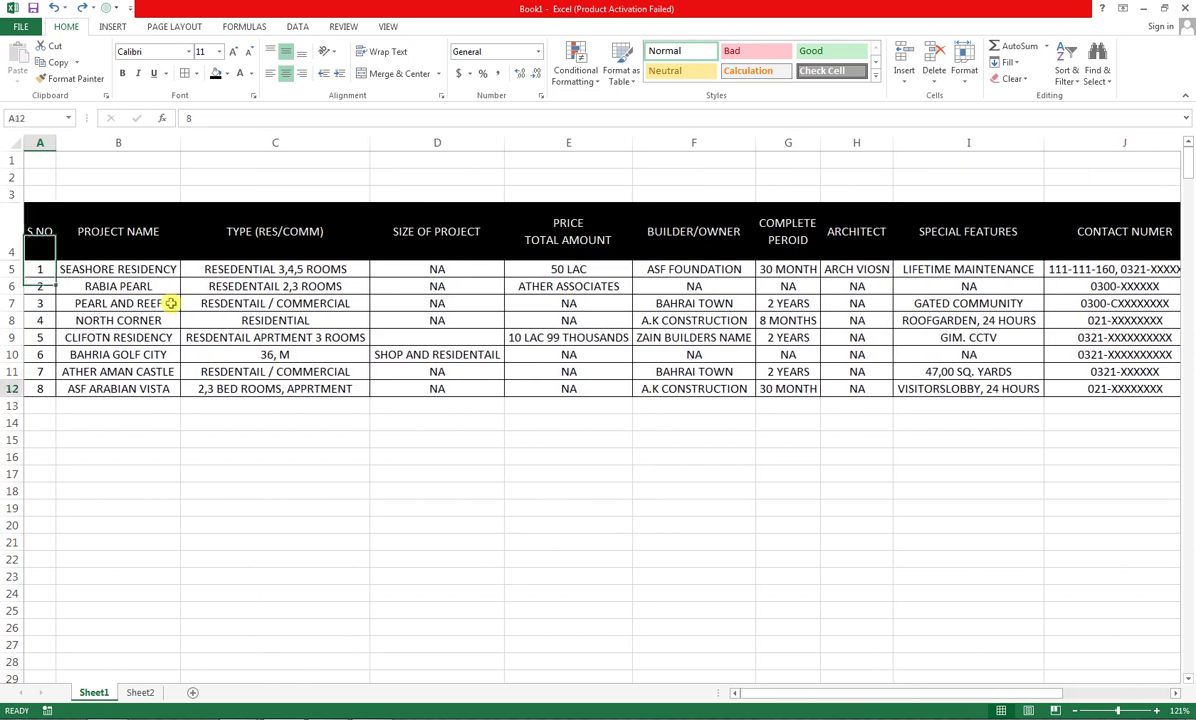
key("ctrl+Right")
key("ctrl+Up")
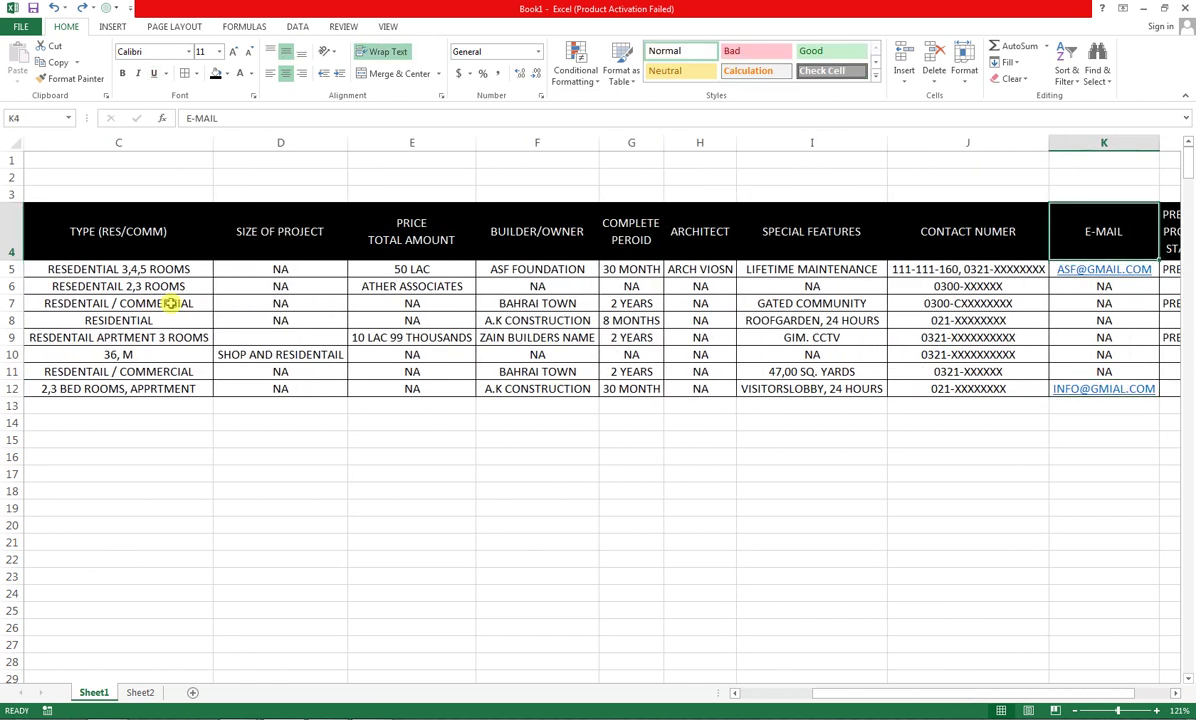
key("ctrl+shift+Left")
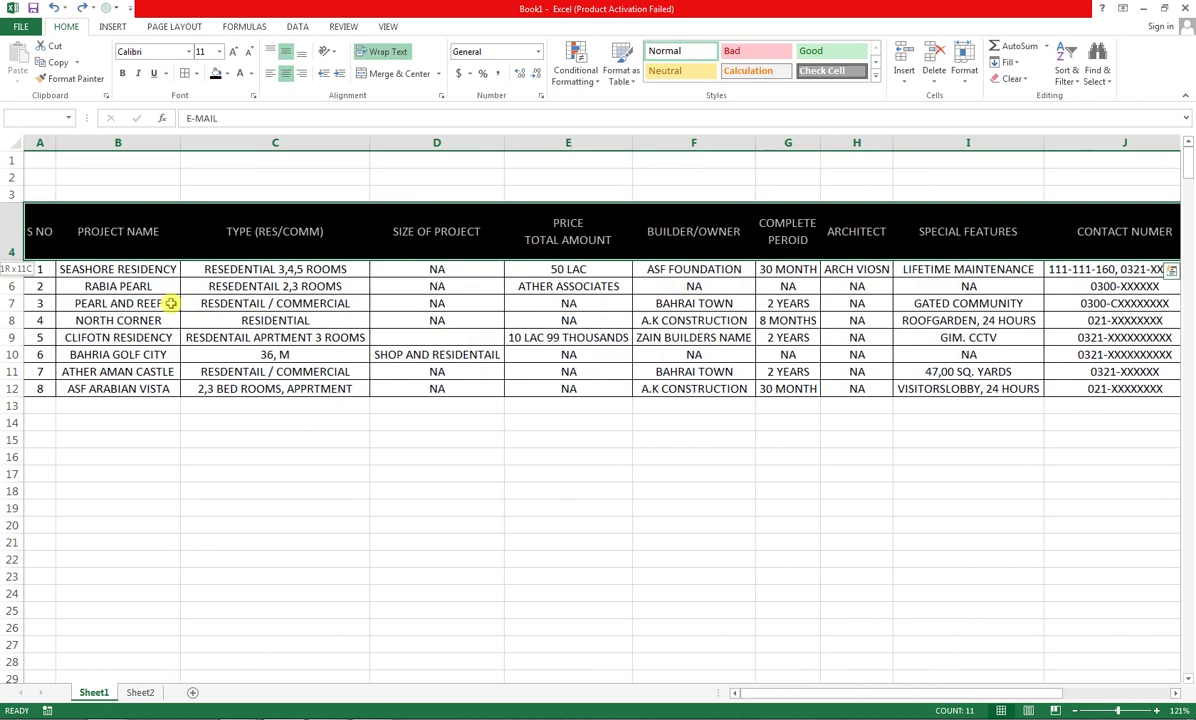
key("ctrl+shift+Down")
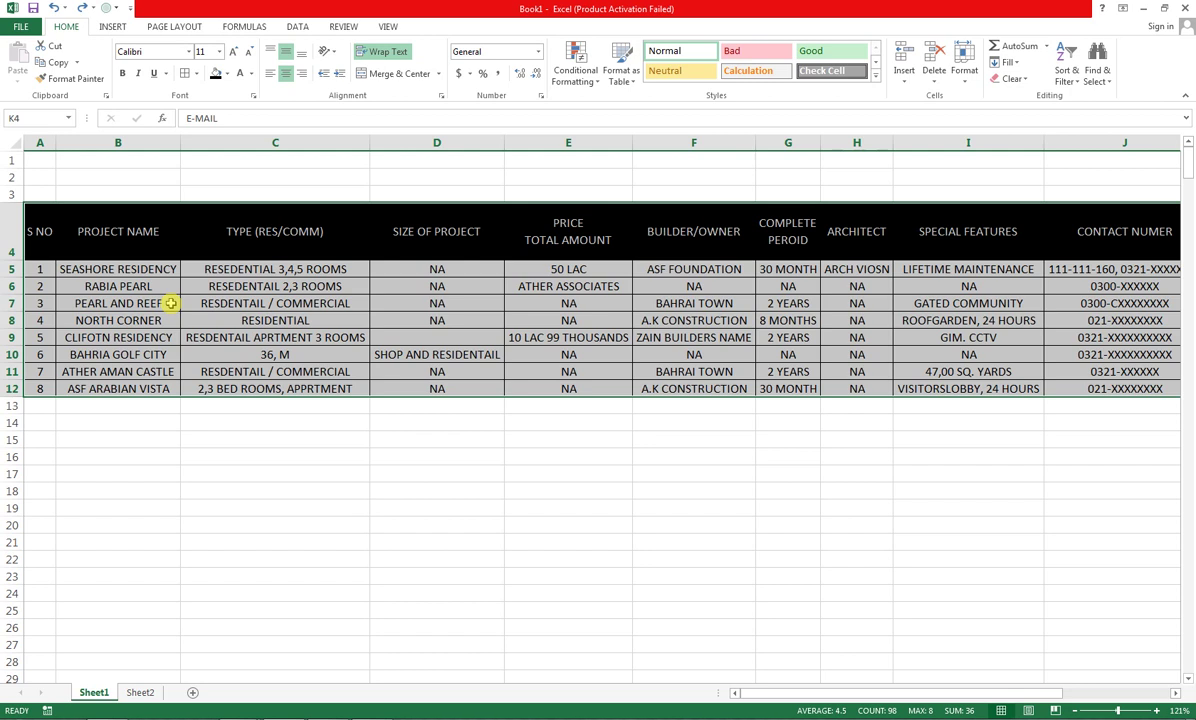
key("ctrl+q")
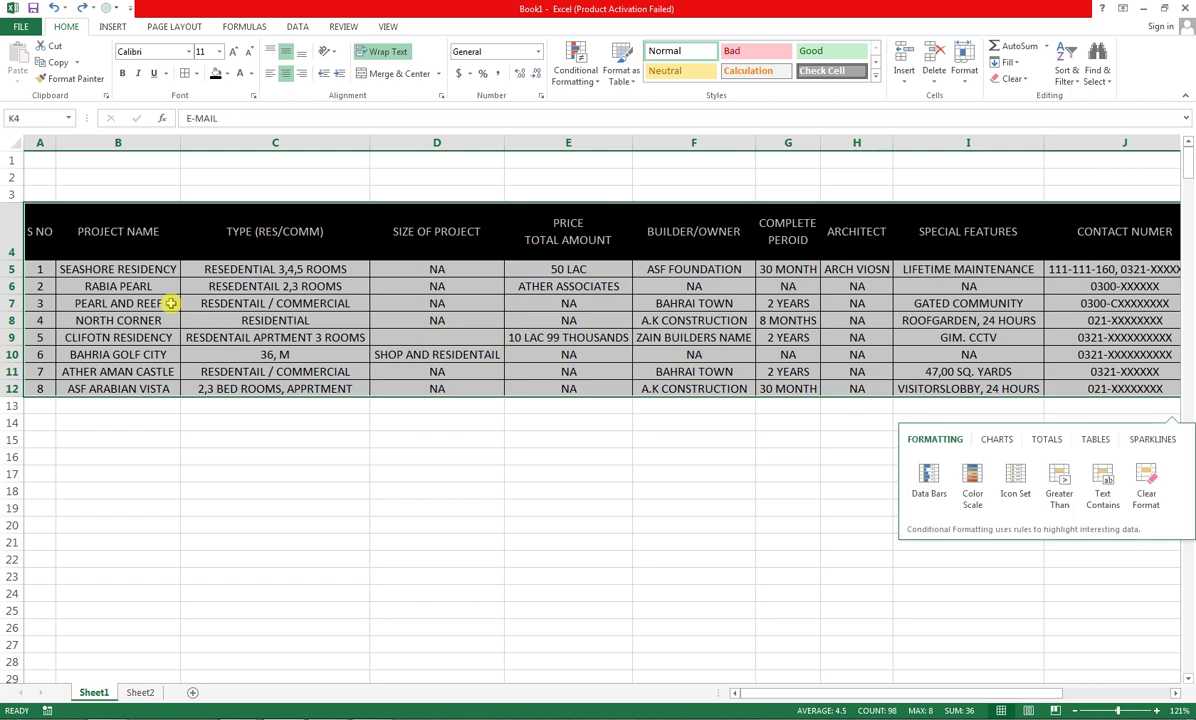
key("Right")
left_click(399, 470)
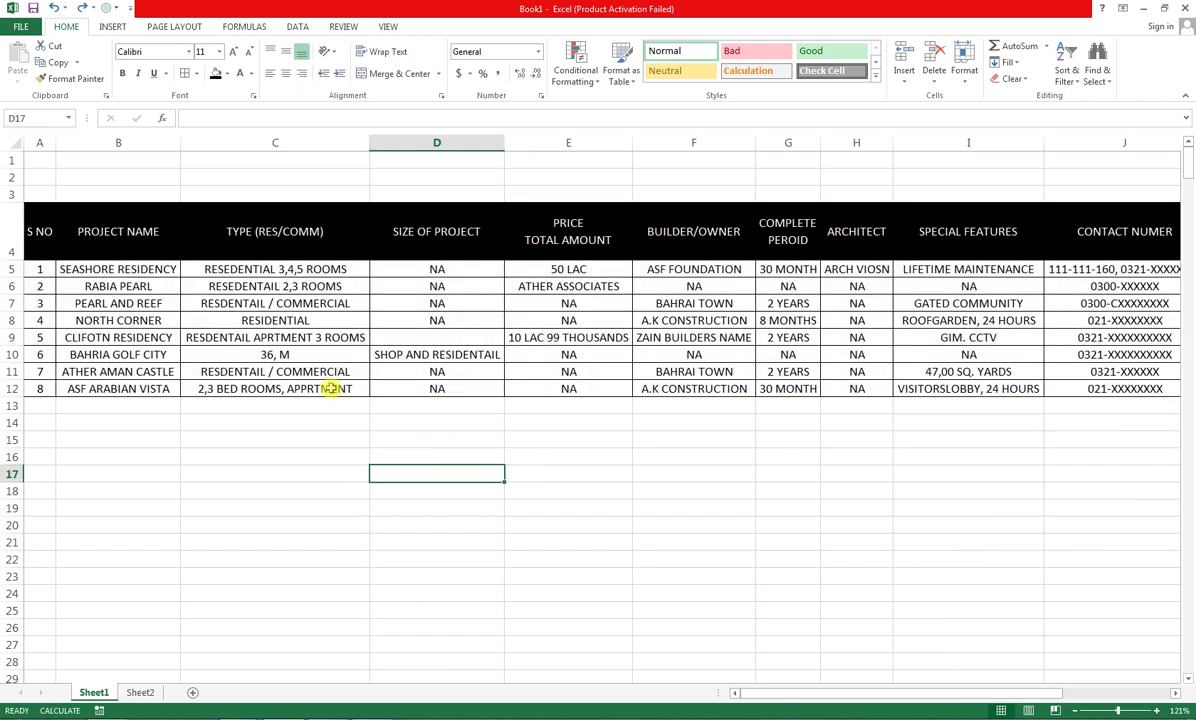
left_click(12, 193)
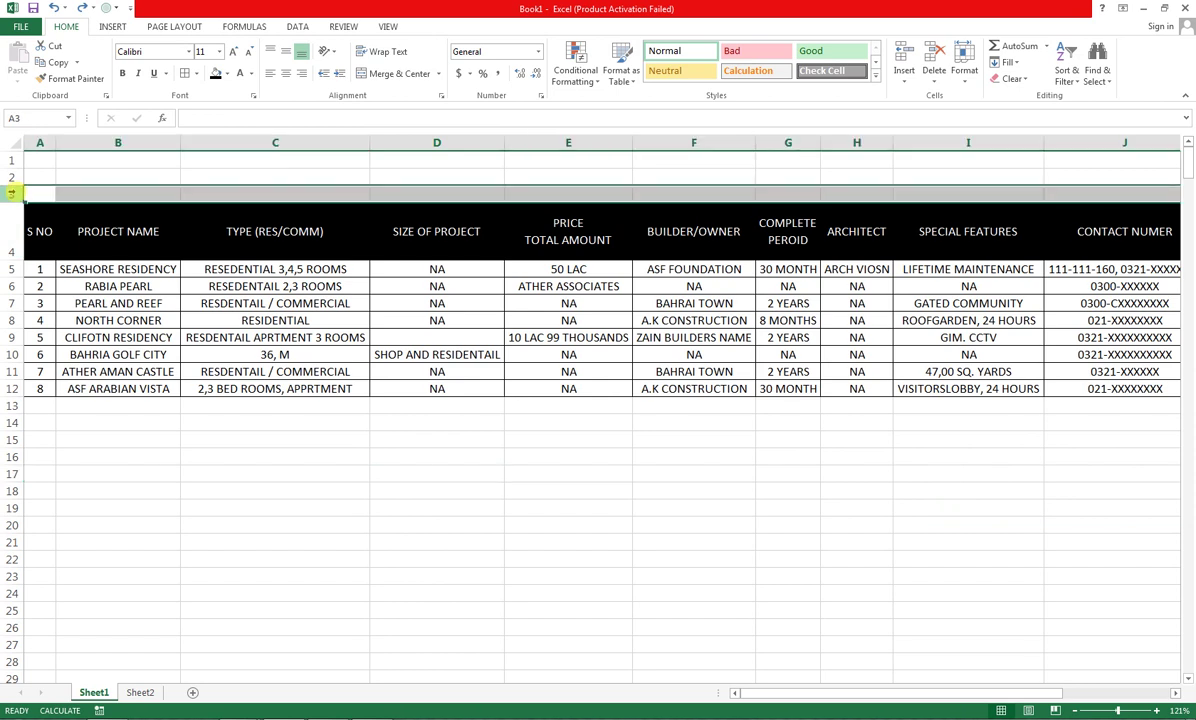
Insert blank rows above the table so the header drops to row 7, then select A2 across the columns
key("ctrl+shift+plus")
key("ctrl+shift+plus")
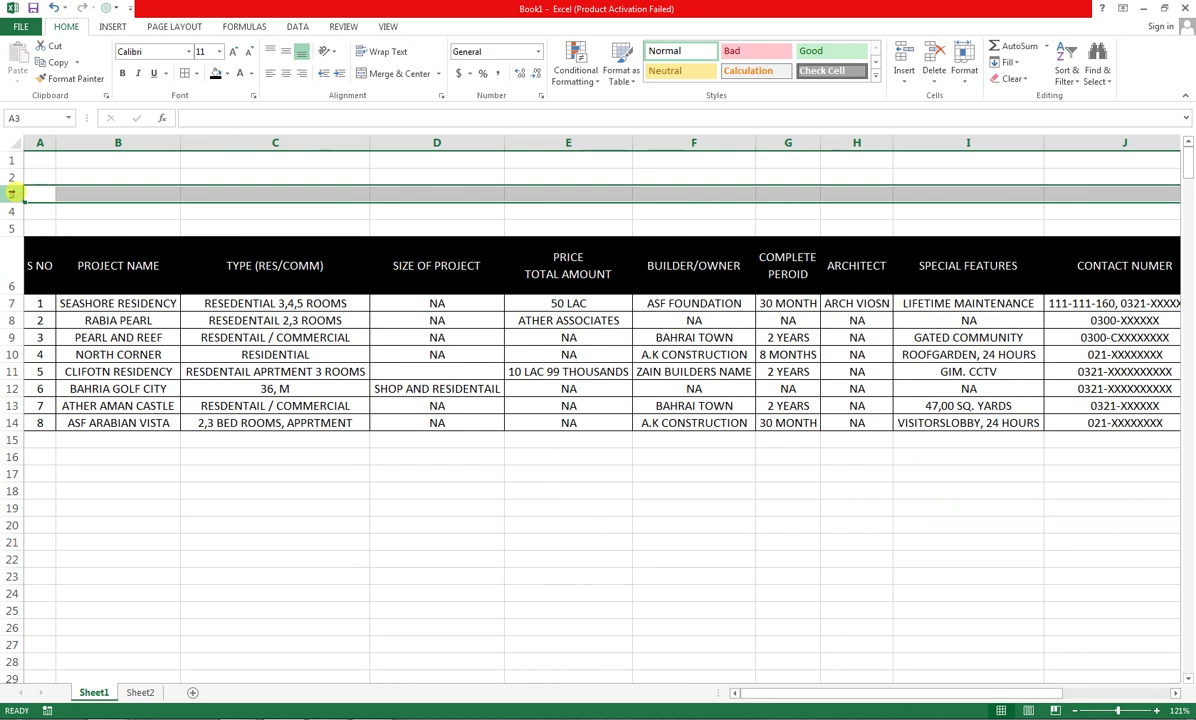
key("ctrl+shift+plus")
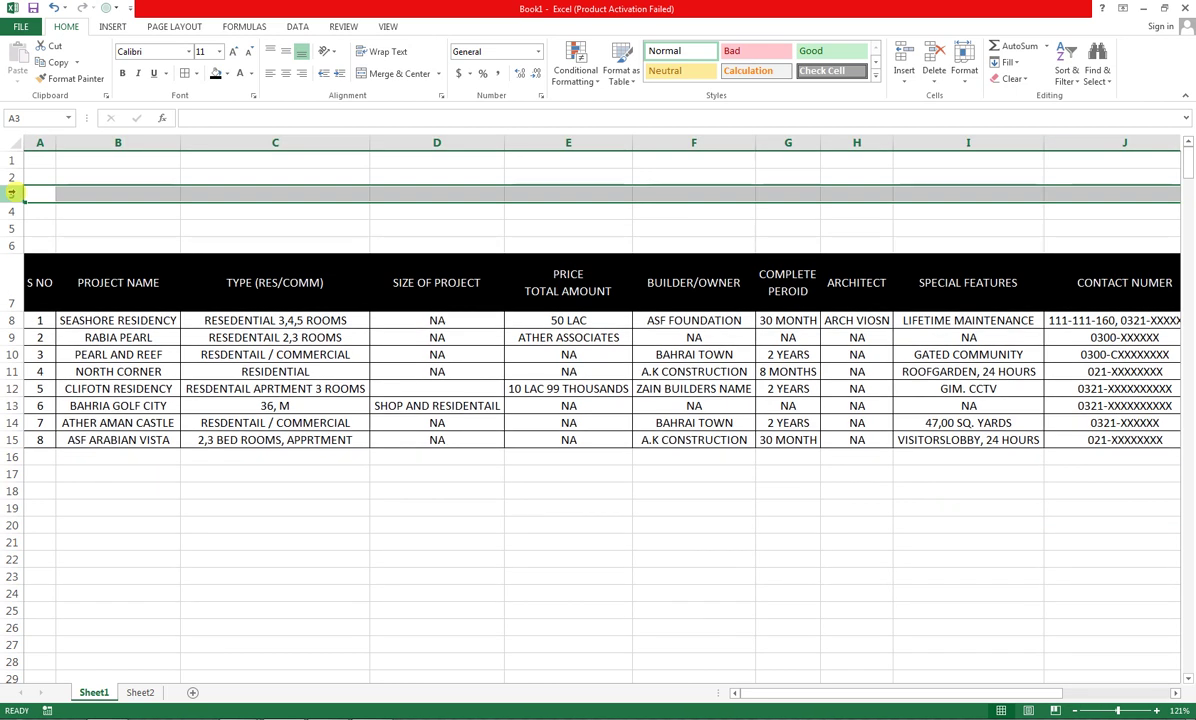
left_click_drag(48, 173, 1006, 227)
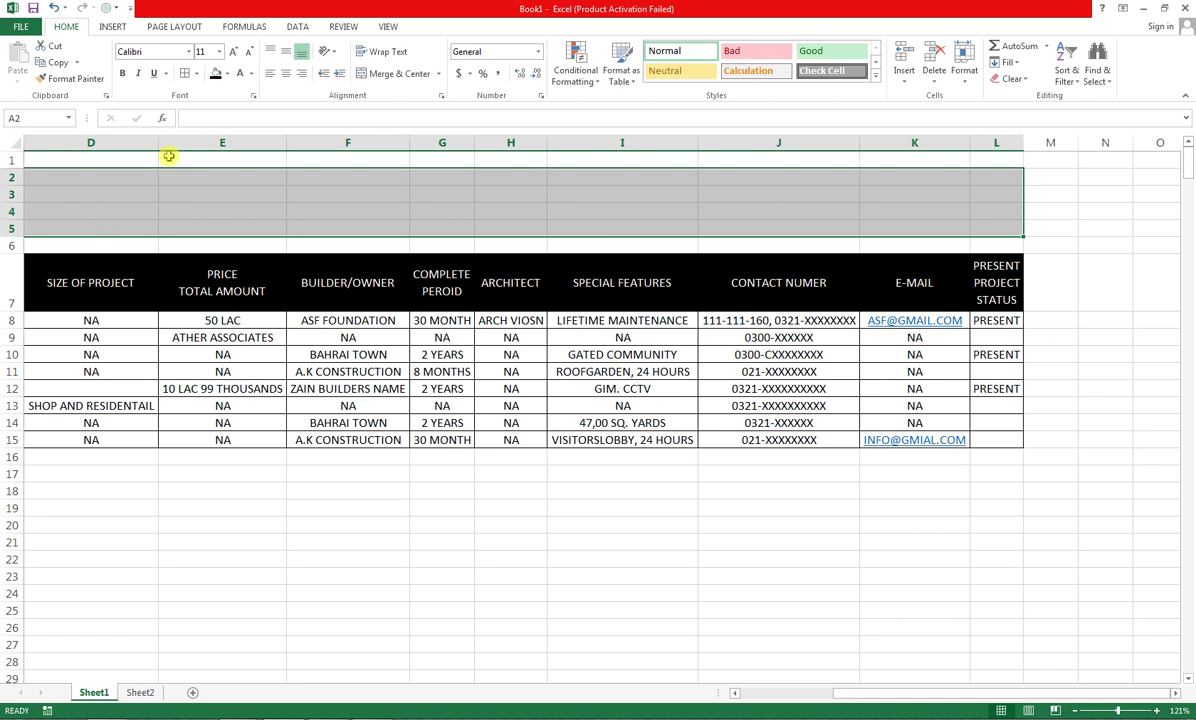
Merge A2:L5 into one cell titled 'REAL ESTATE MARKET REPORT' and reselect it
left_click(395, 73)
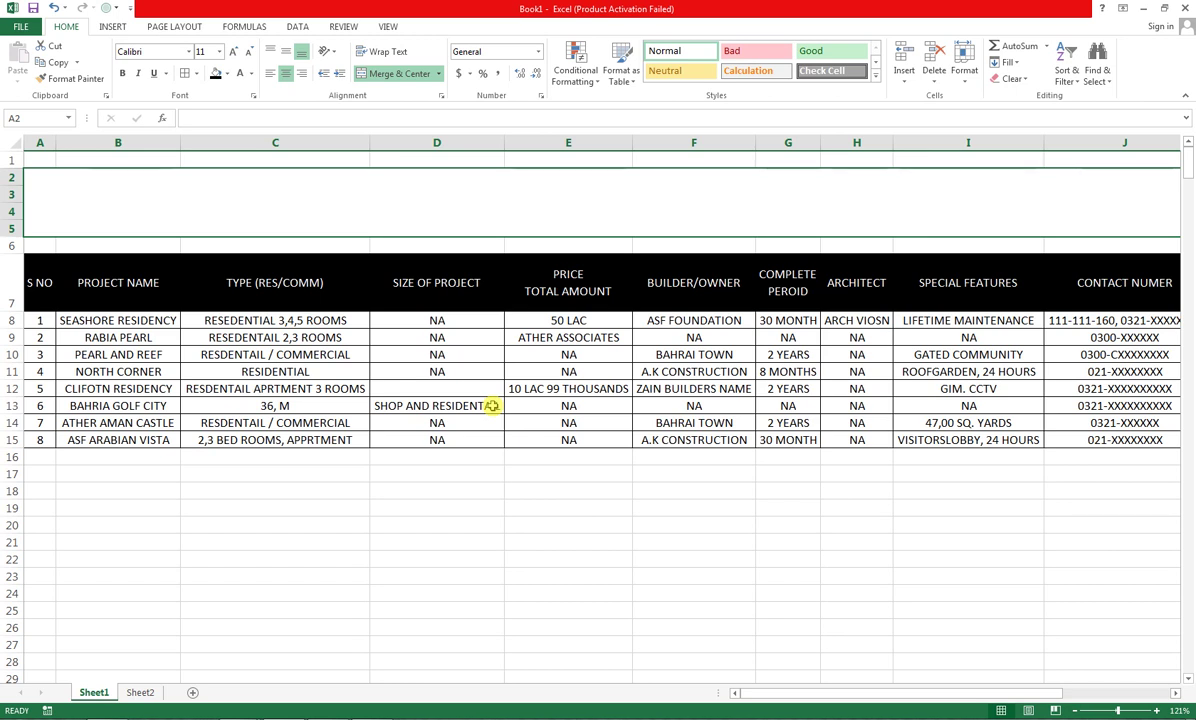
type("REAL S")
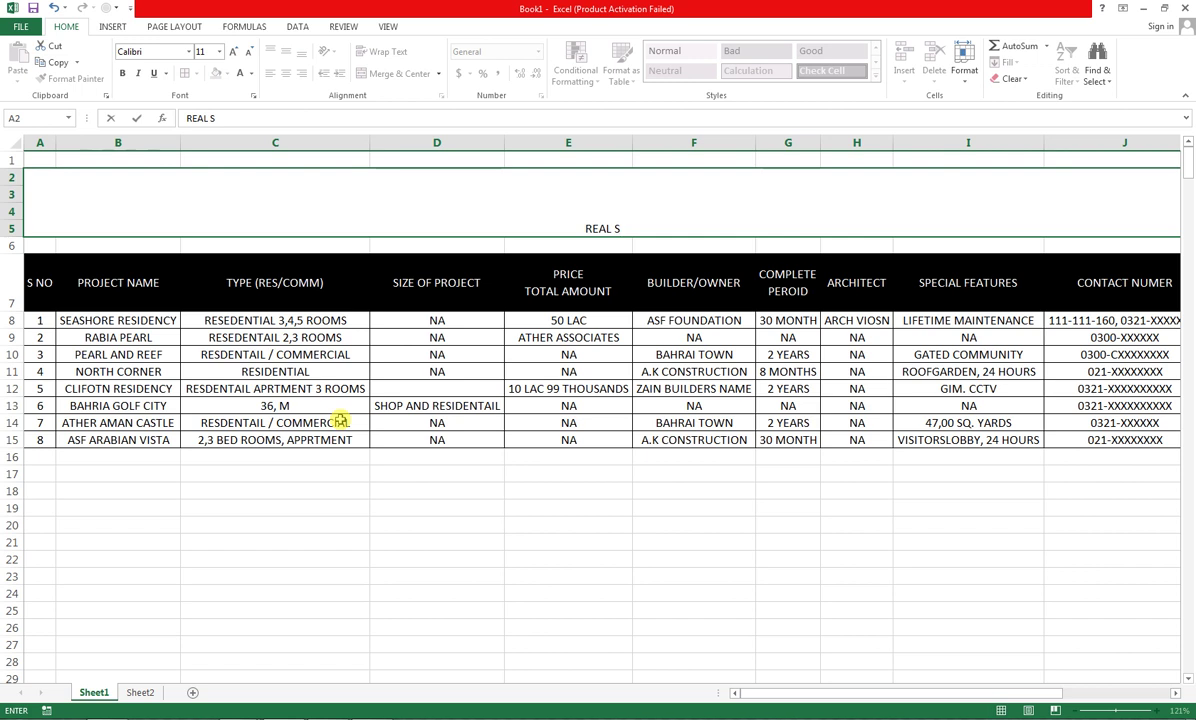
key("BackSpace")
type("ESTATE ")
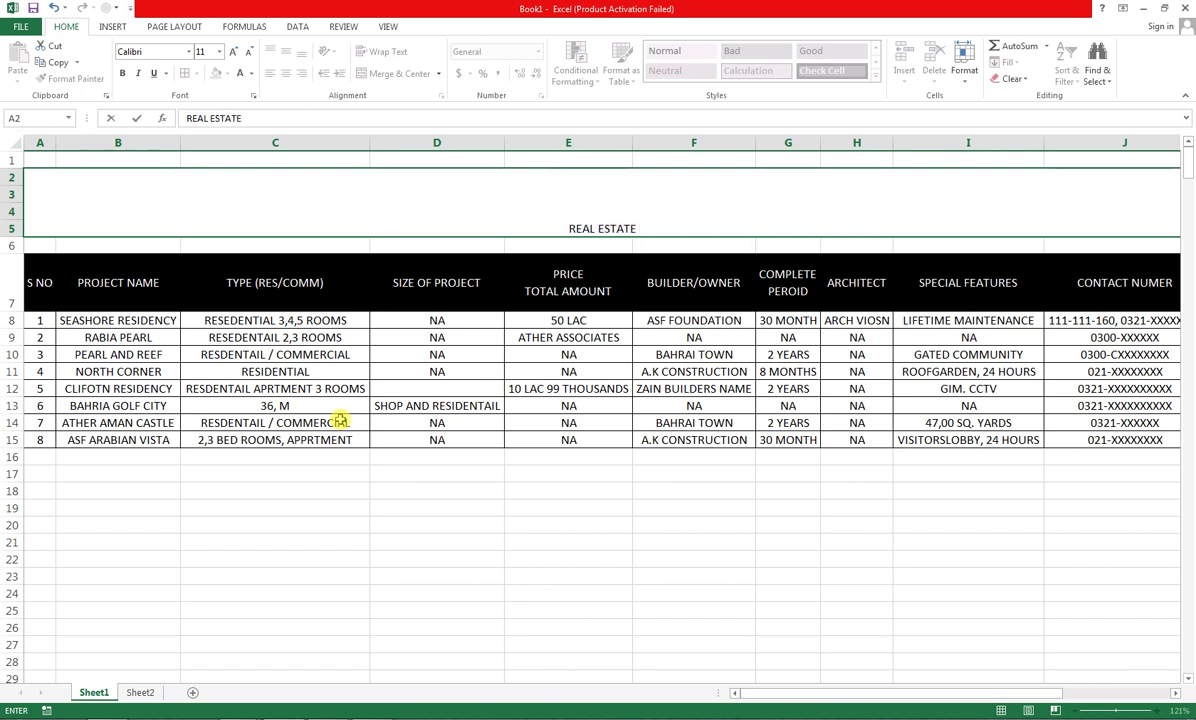
type("MARKE")
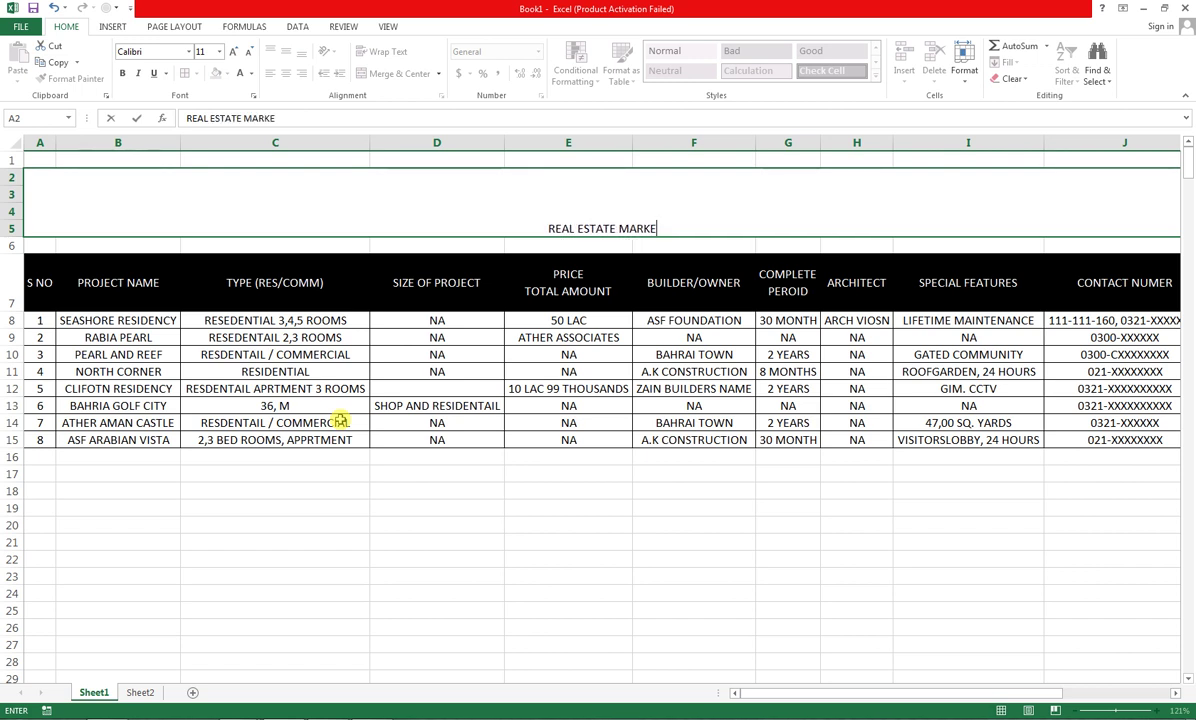
type("T REPORT")
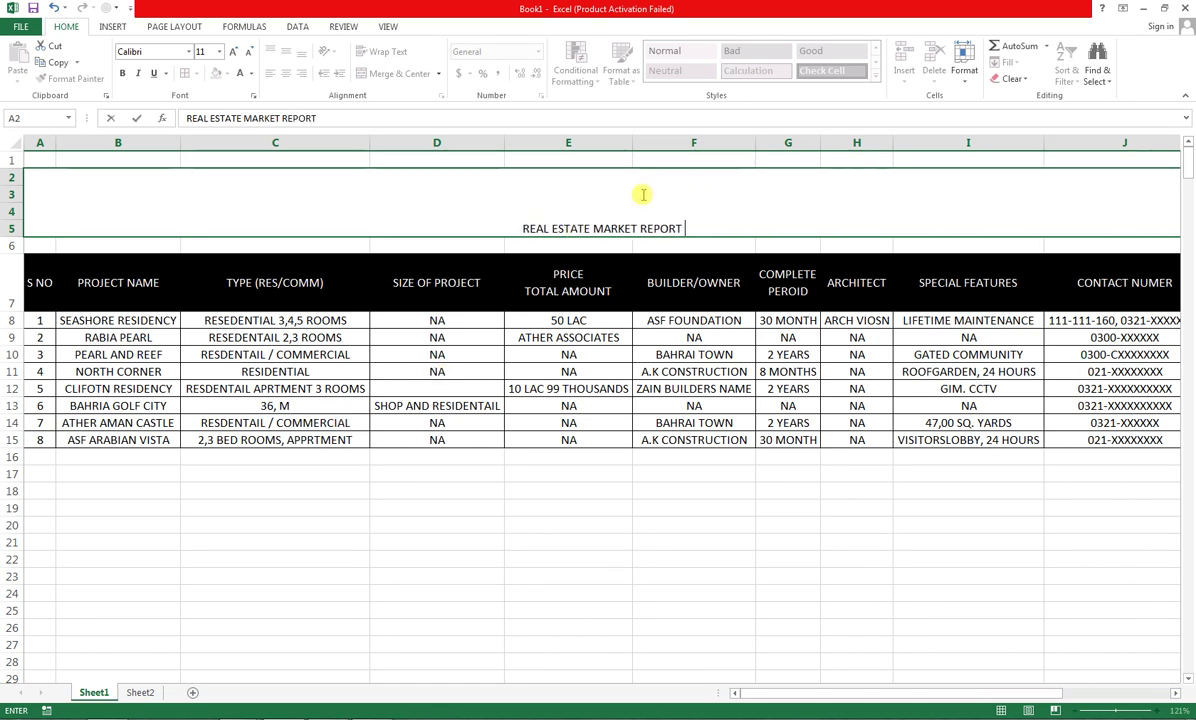
left_click(700, 319)
left_click(681, 229)
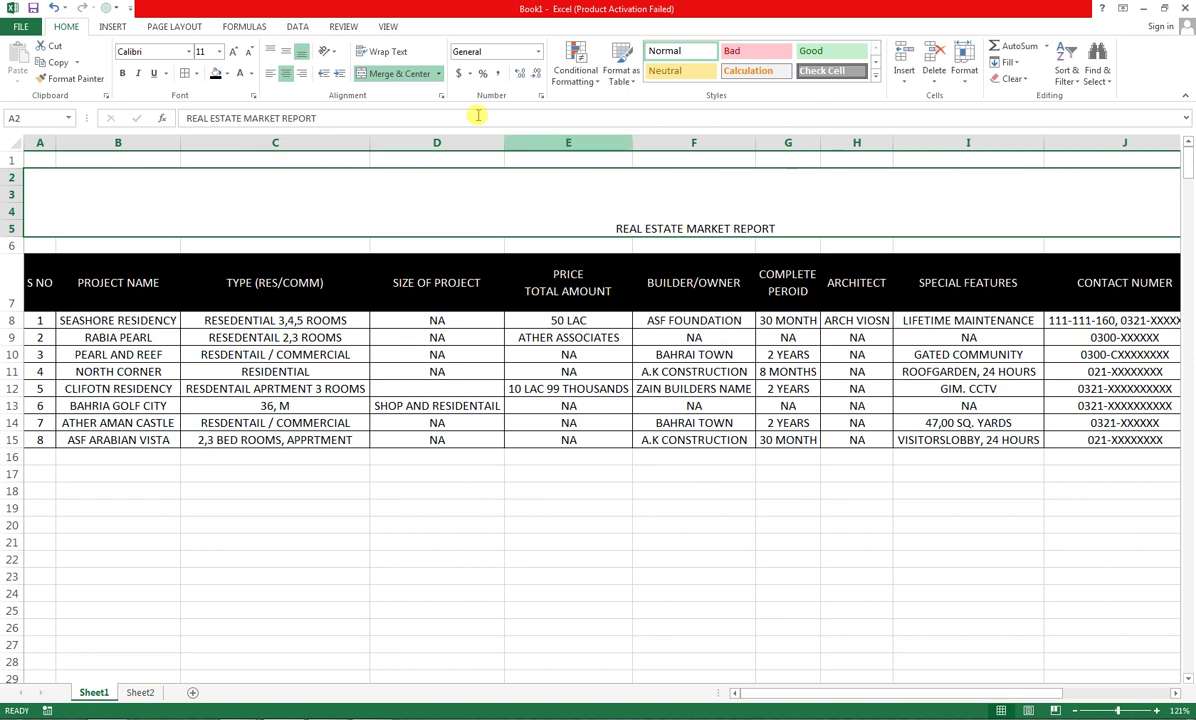
Center the title vertically and enlarge its font to 36 pt
left_click(288, 51)
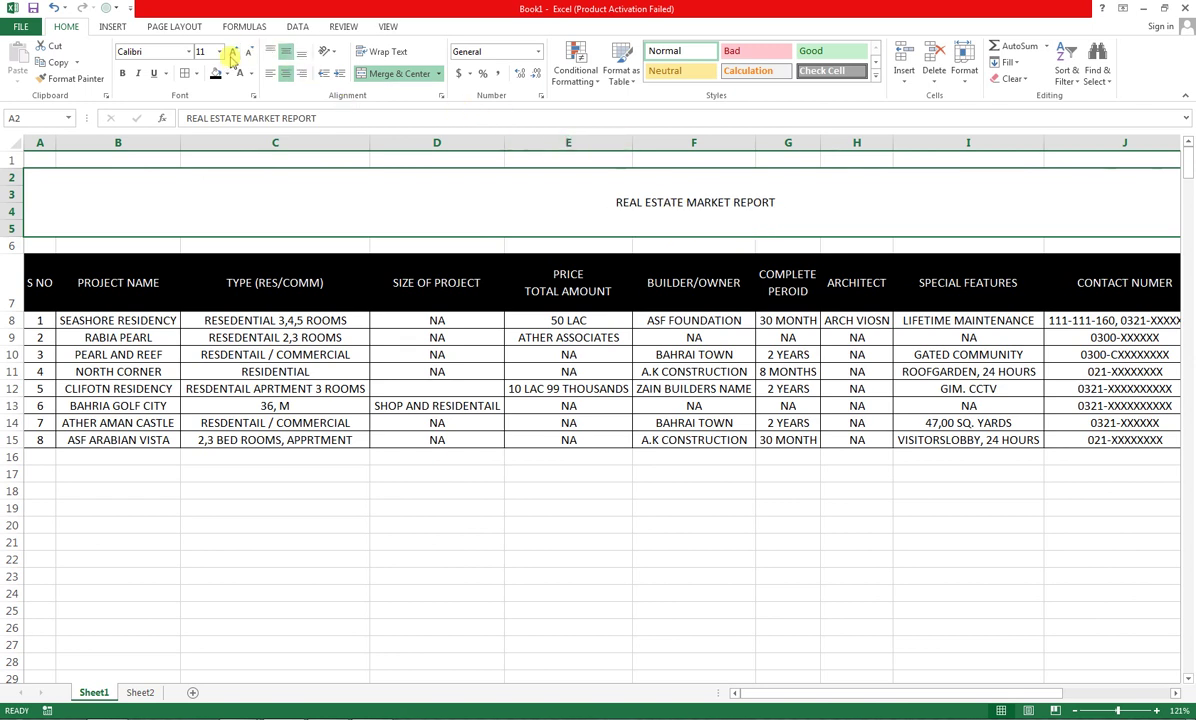
left_click(231, 52)
left_click(231, 52)
left_click(231, 52)
left_click(231, 52)
left_click(231, 52)
left_click(231, 52)
left_click(231, 52)
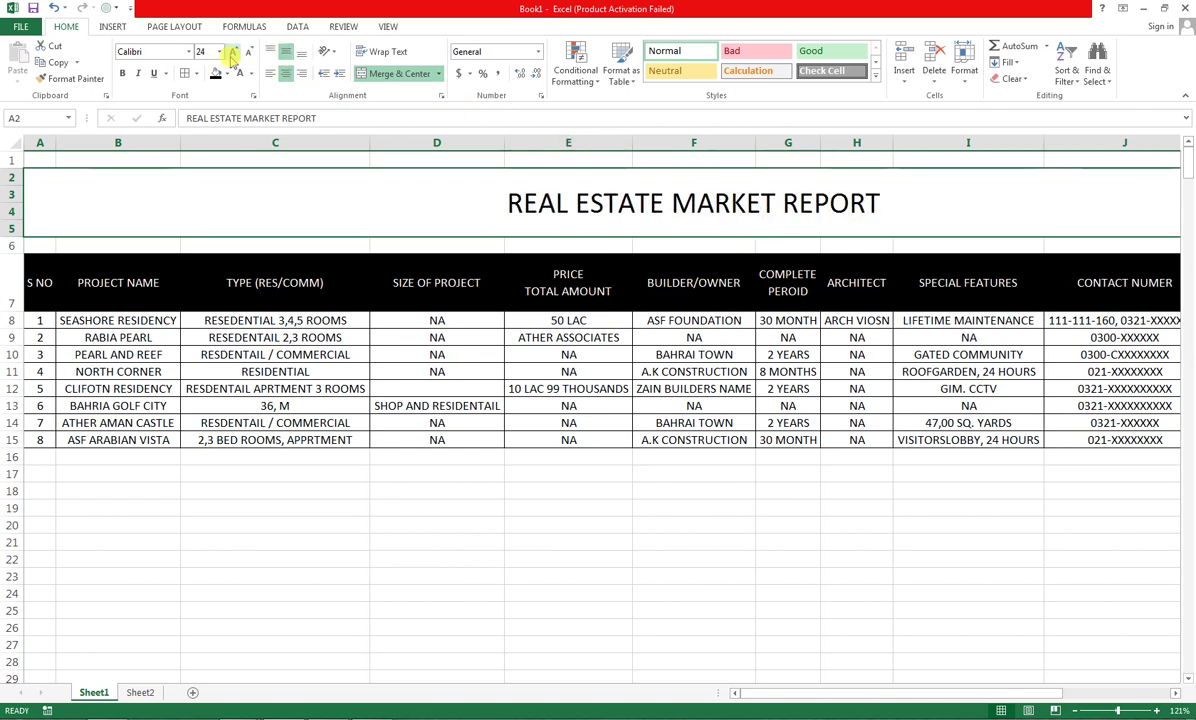
left_click(231, 52)
left_click(231, 52)
left_click(231, 52)
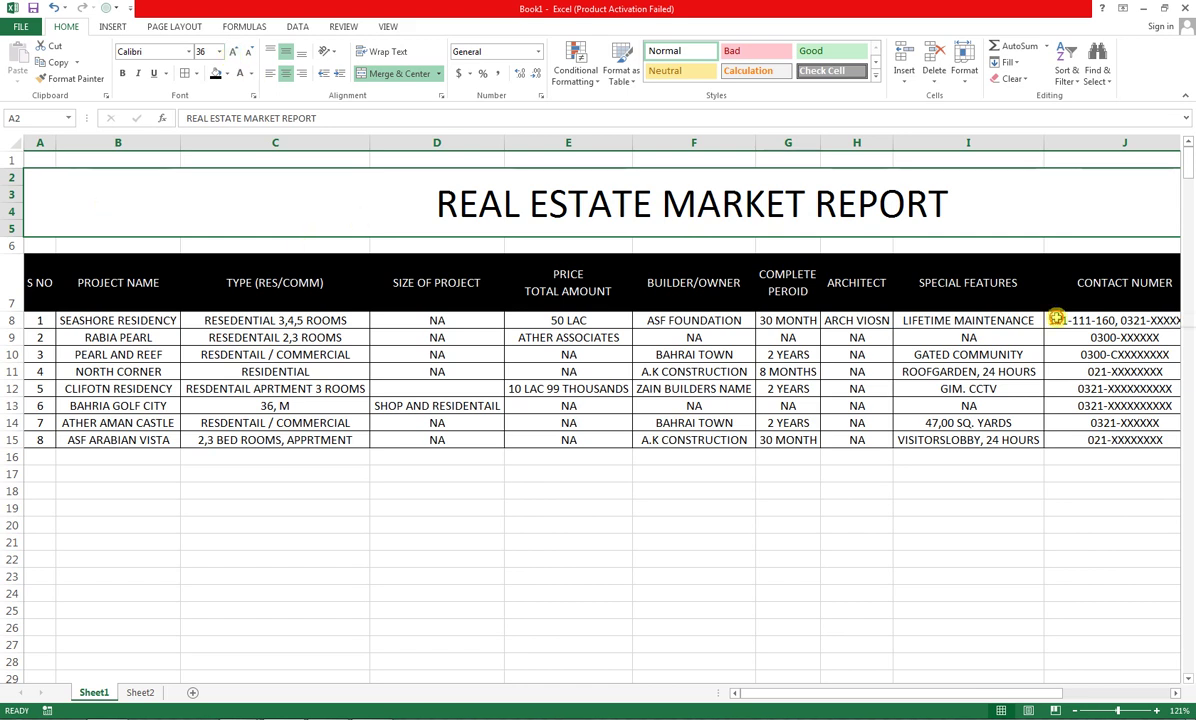
Zoom the sheet to fit the whole table and reselect the merged title cell
left_click_drag(1057, 318, 988, 446)
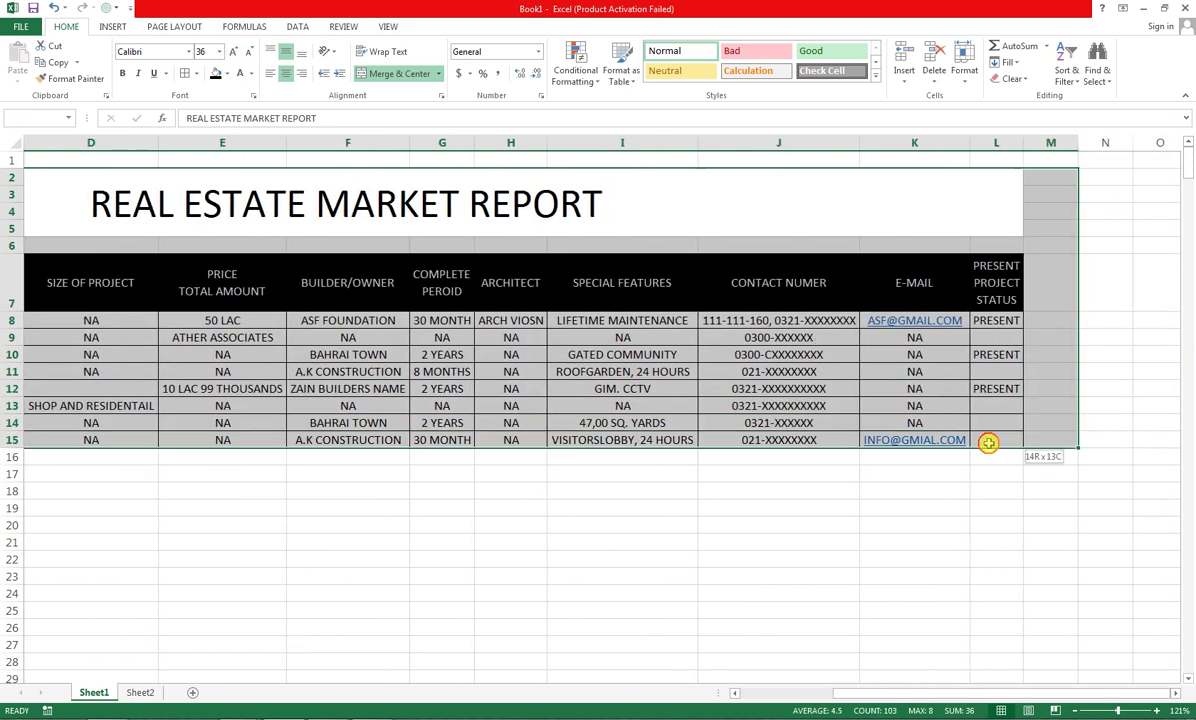
left_click(390, 27)
left_click(351, 65)
left_click(486, 356)
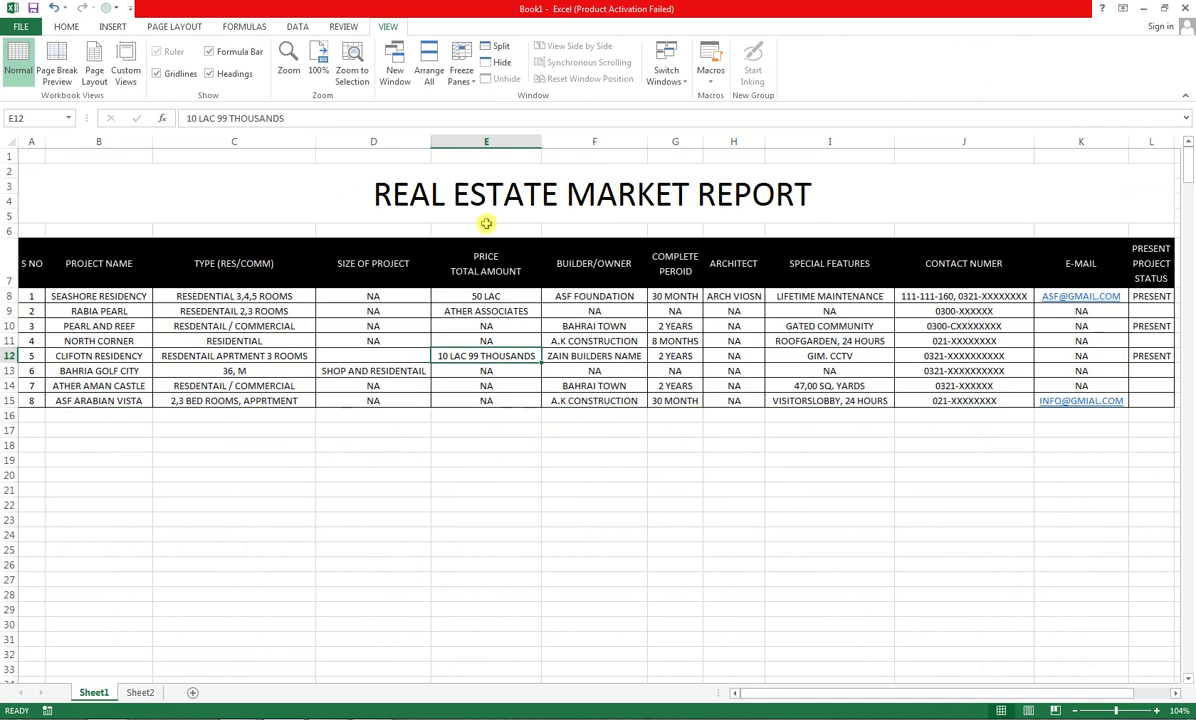
left_click(459, 187)
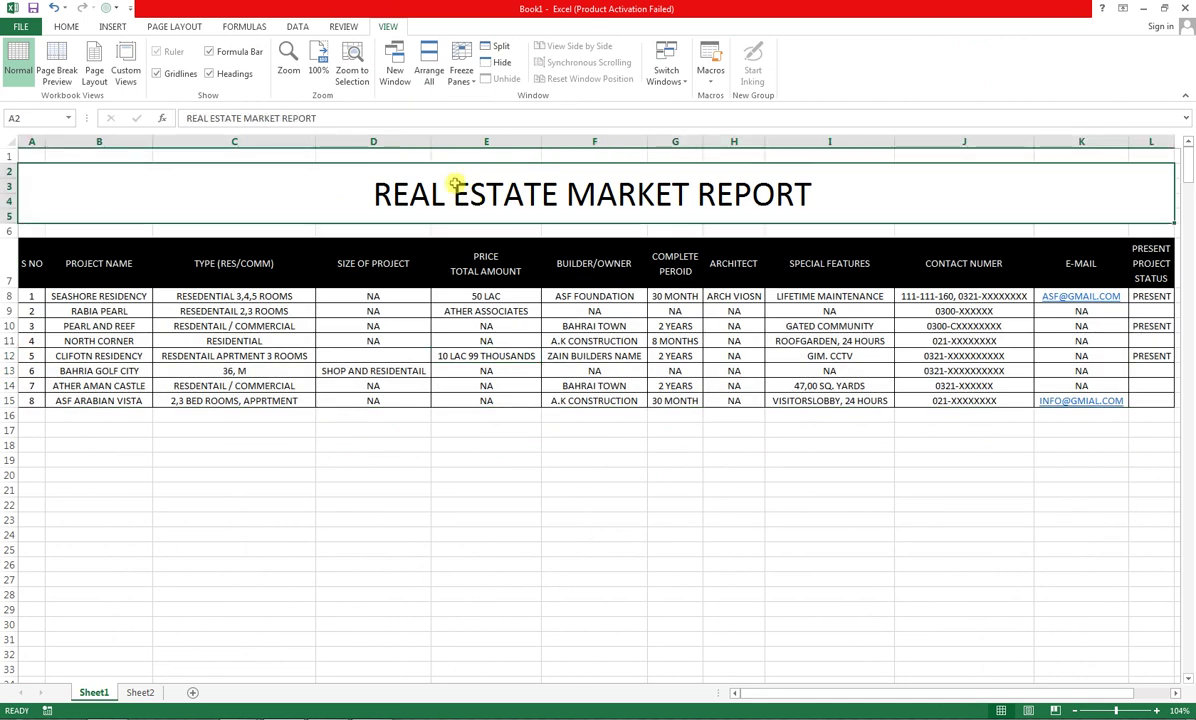
left_click(66, 27)
Fill the A2:L5 title banner Dark Blue with bold White font
left_click(227, 74)
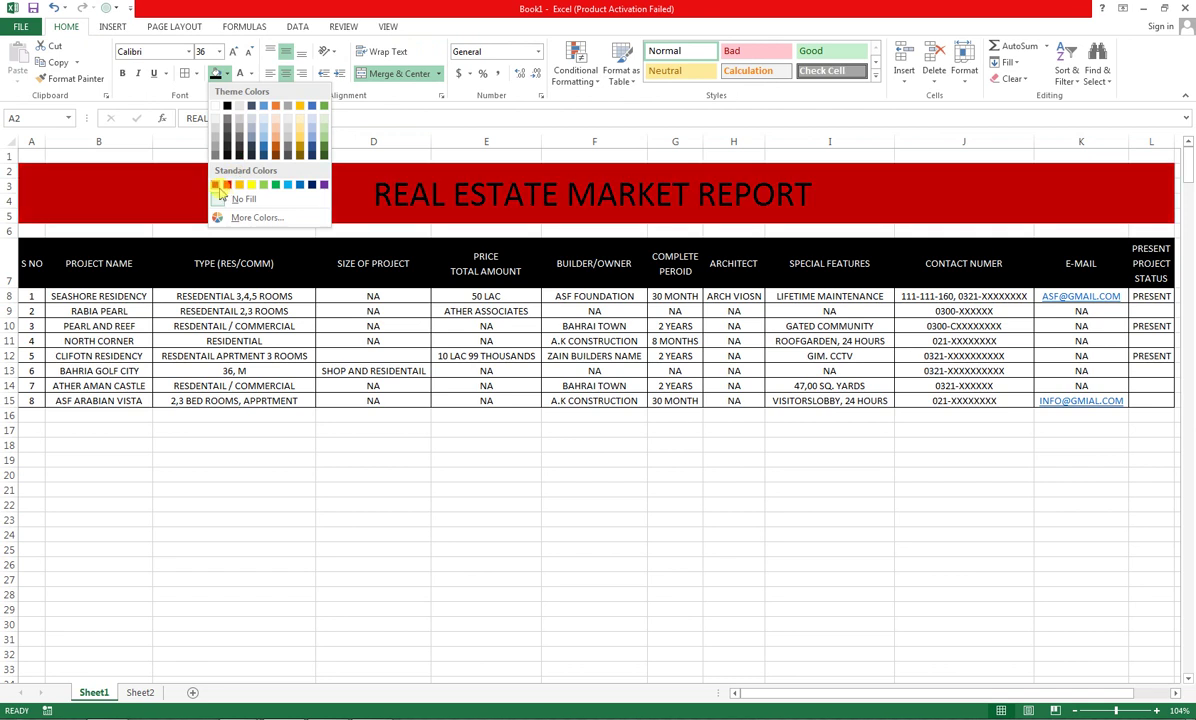
left_click(312, 186)
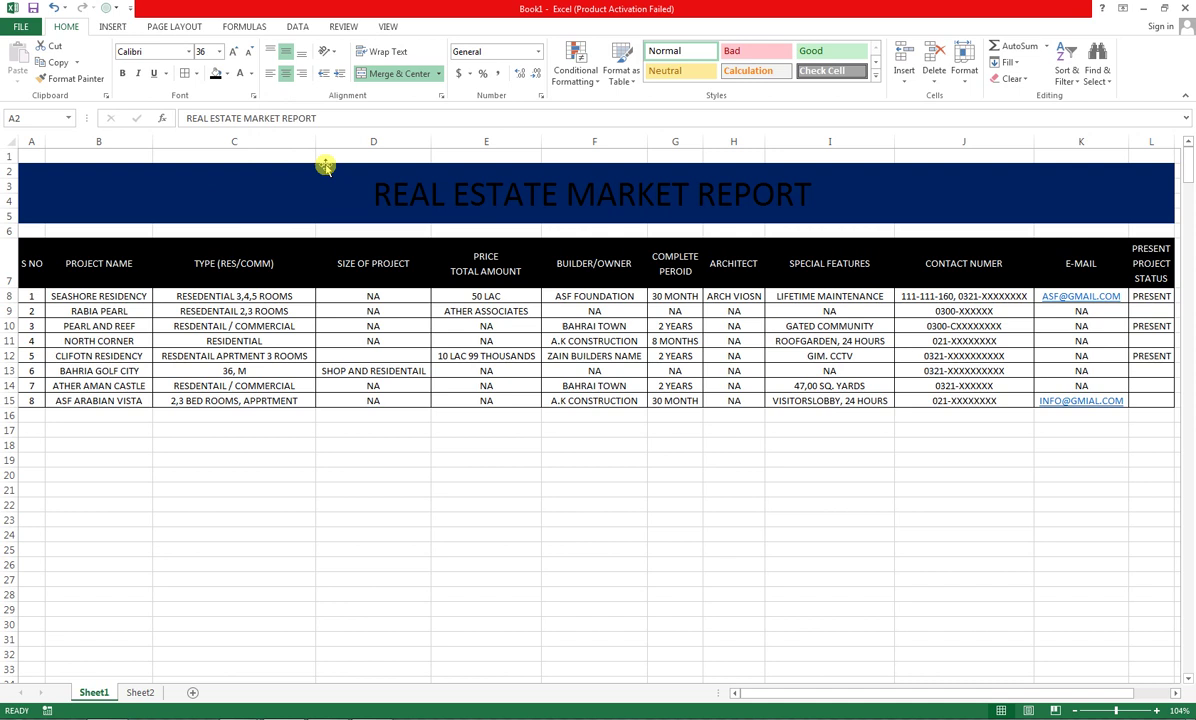
left_click(240, 78)
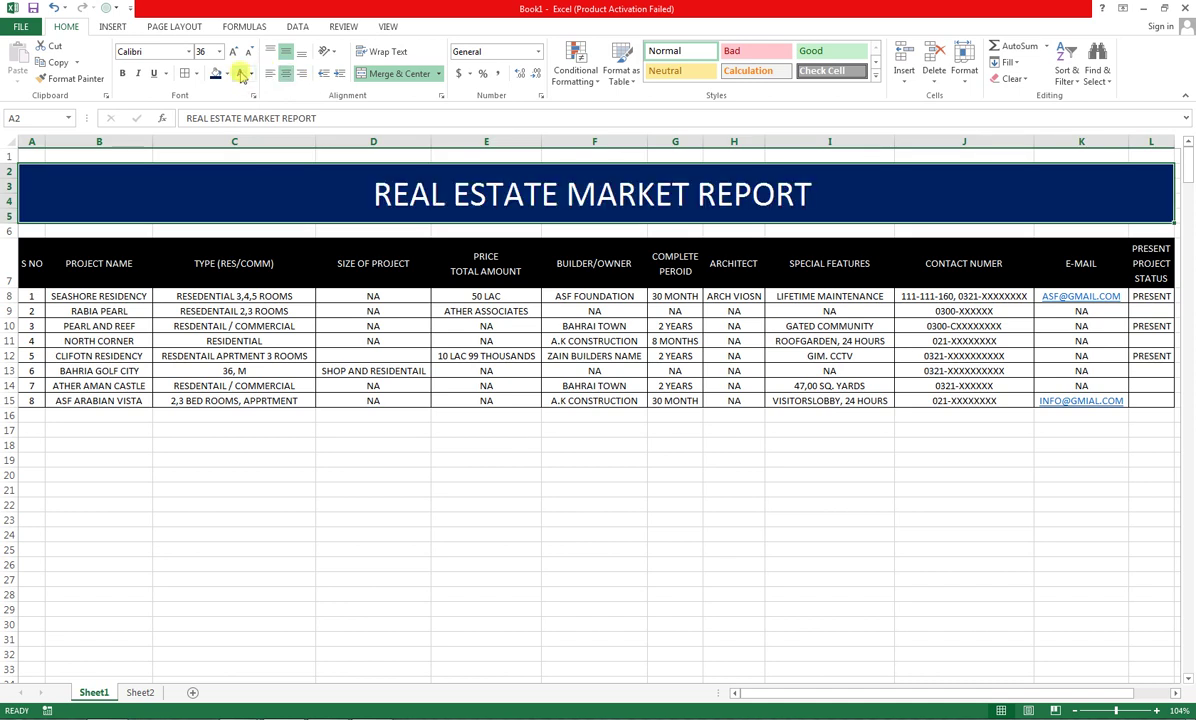
left_click(122, 73)
left_click(340, 340)
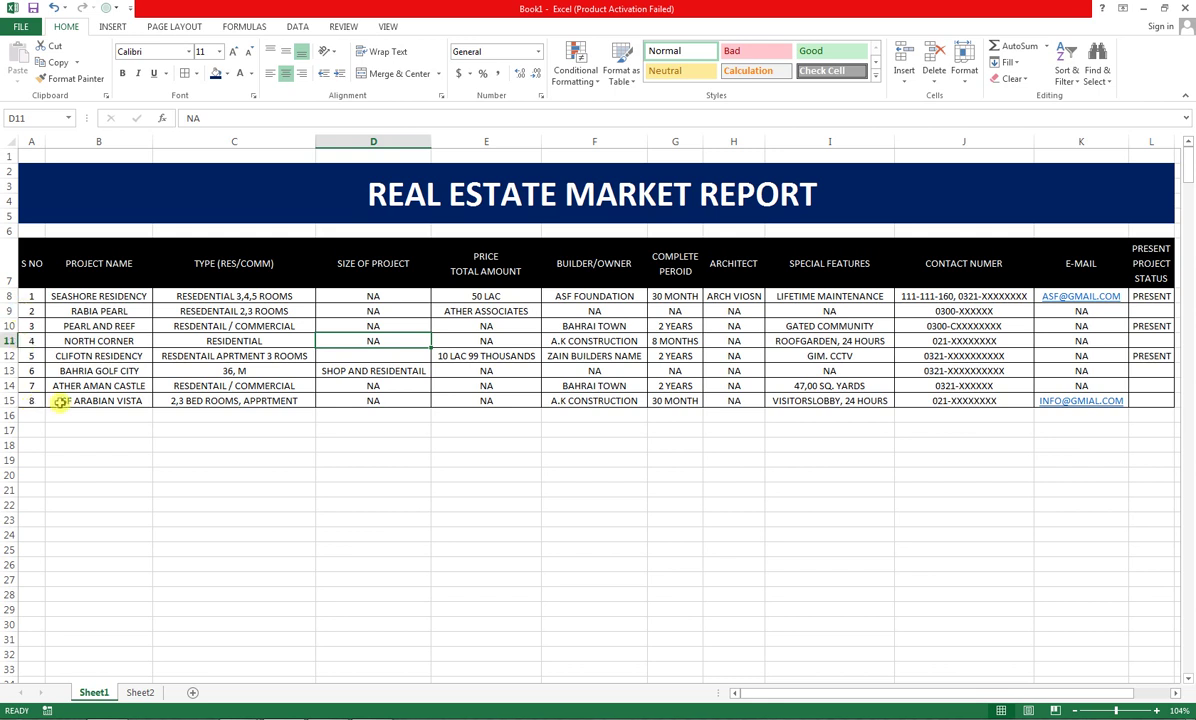
left_click_drag(31, 412, 30, 577)
scroll(31, 441, "down", 2)
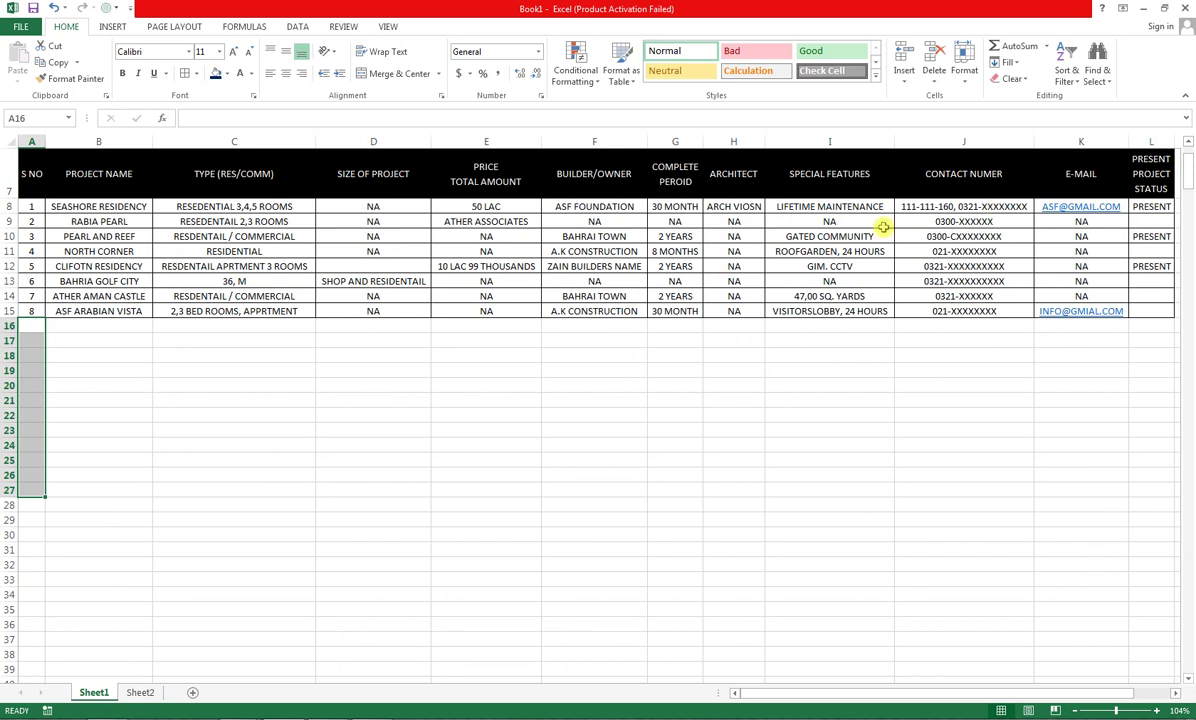
scroll(734, 283, "up", 2)
scroll(734, 281, "down", 4)
scroll(734, 281, "down", 1)
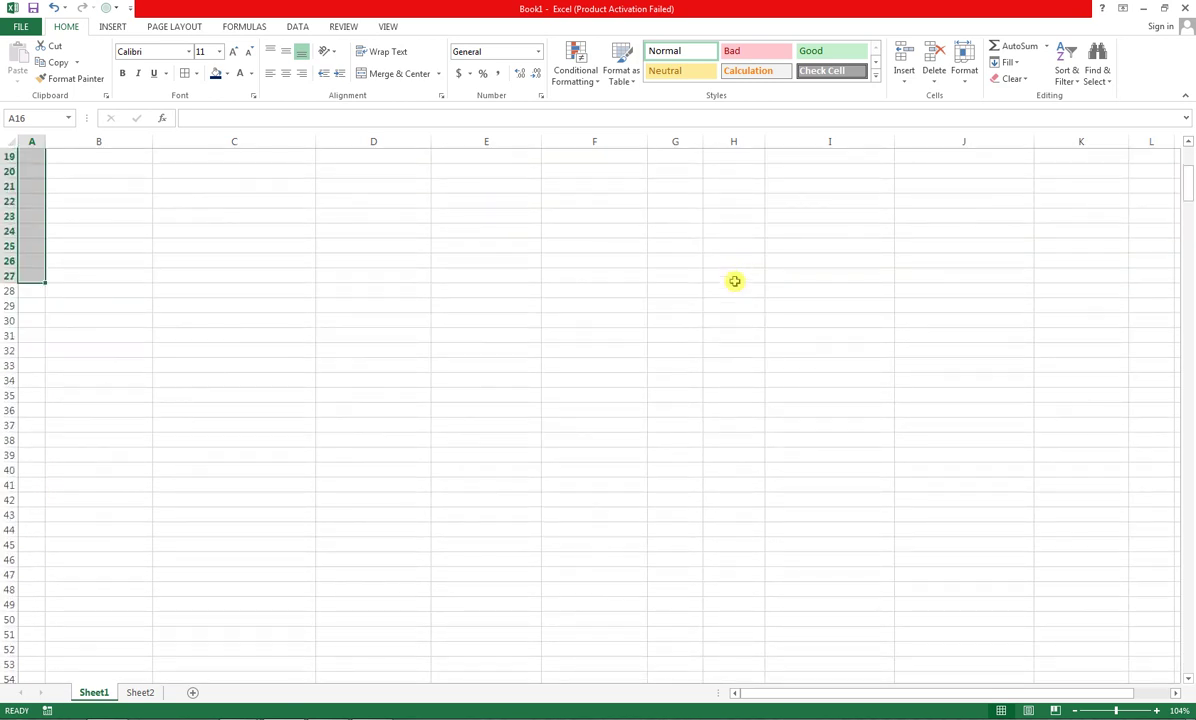
scroll(734, 281, "up", 5)
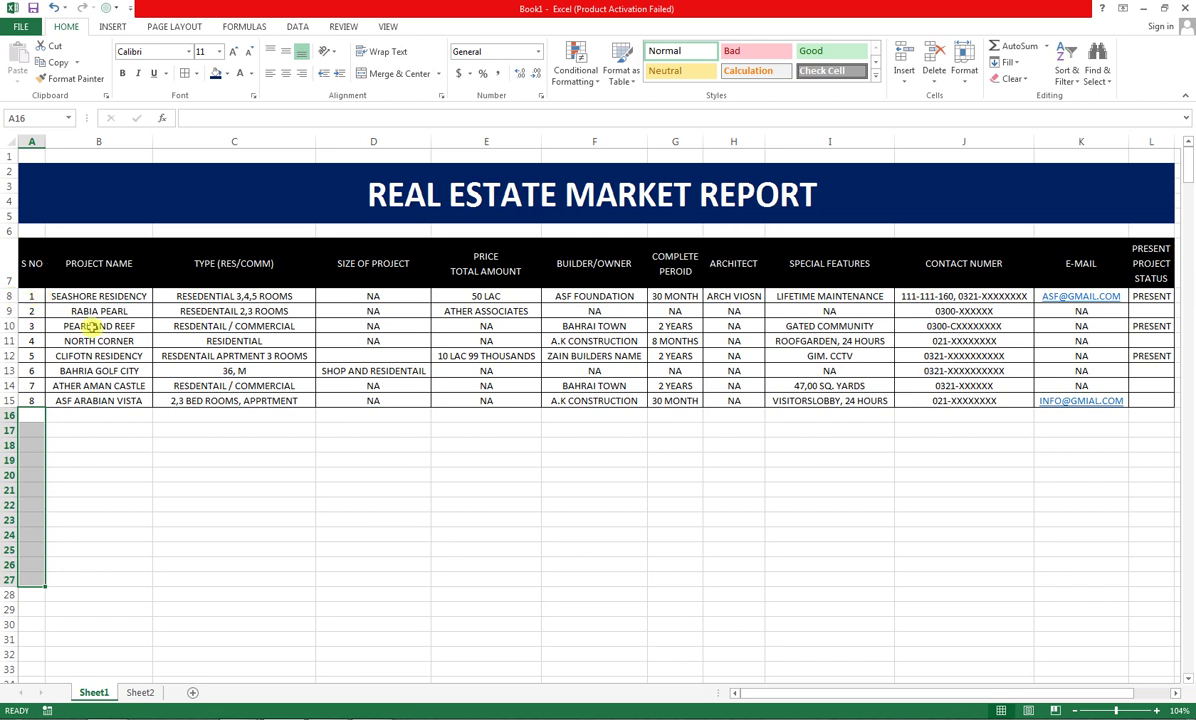
scroll(85, 300, "down", 4)
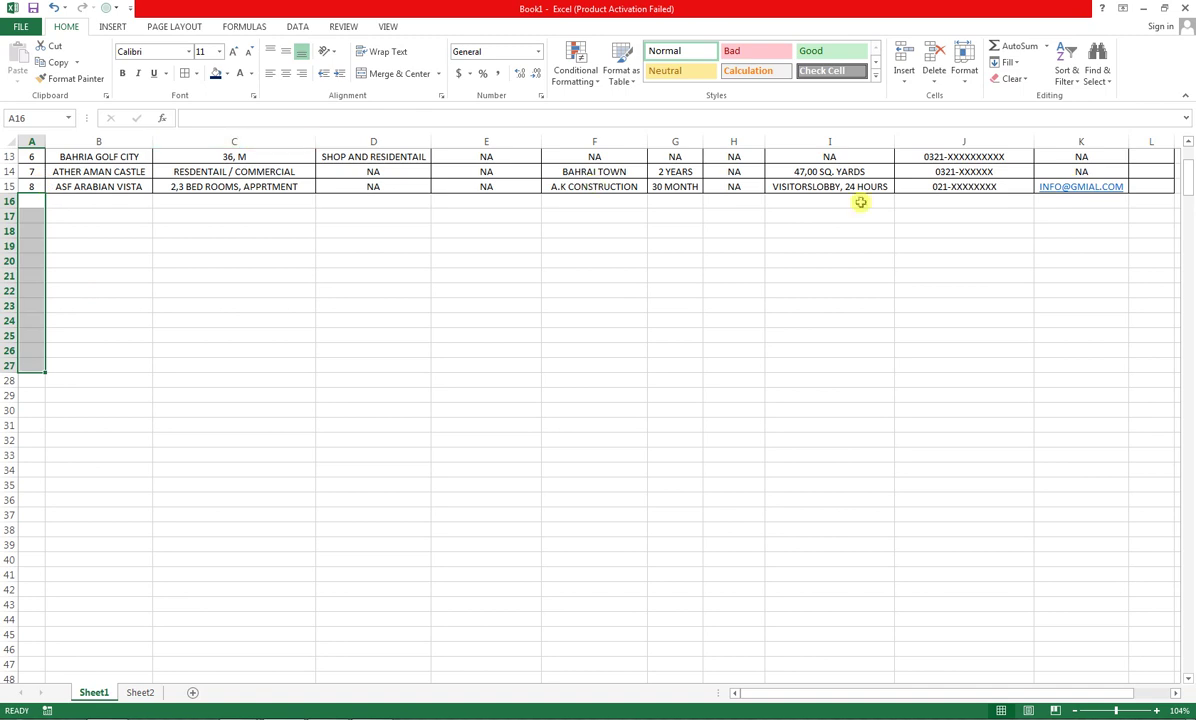
scroll(316, 316, "up", 2)
scroll(316, 316, "up", 2)
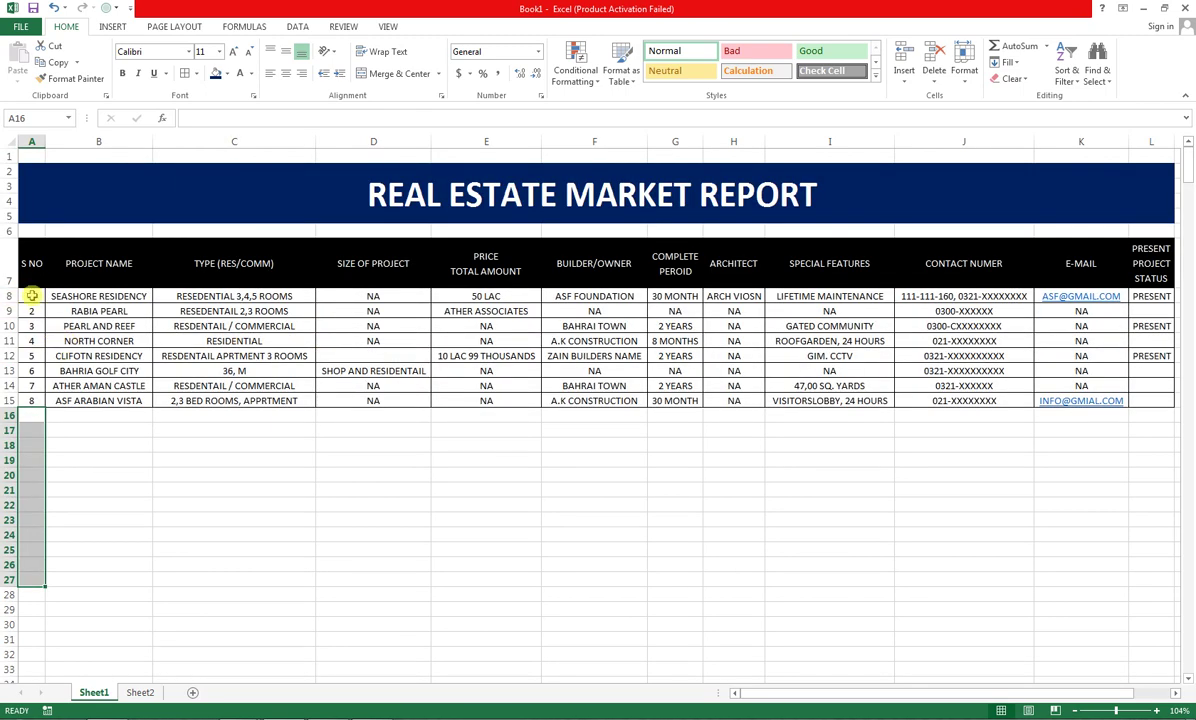
left_click(32, 296)
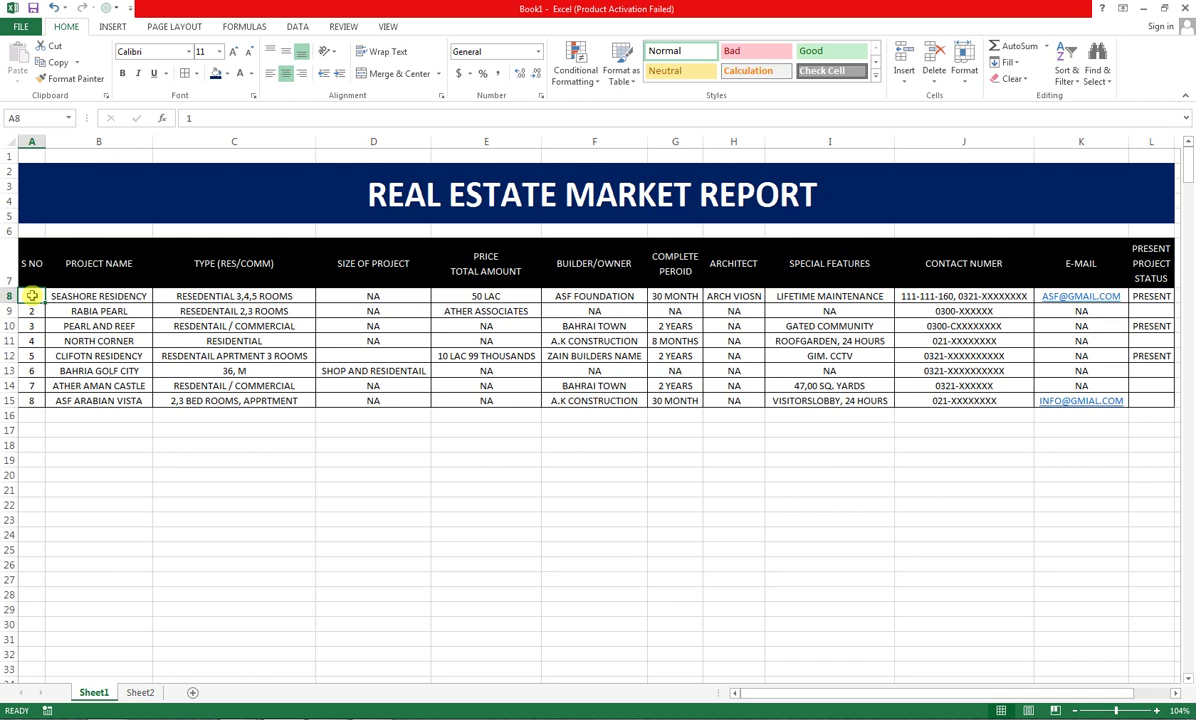
Freeze panes at A8 so rows 1–7 stay fixed
left_click(387, 26)
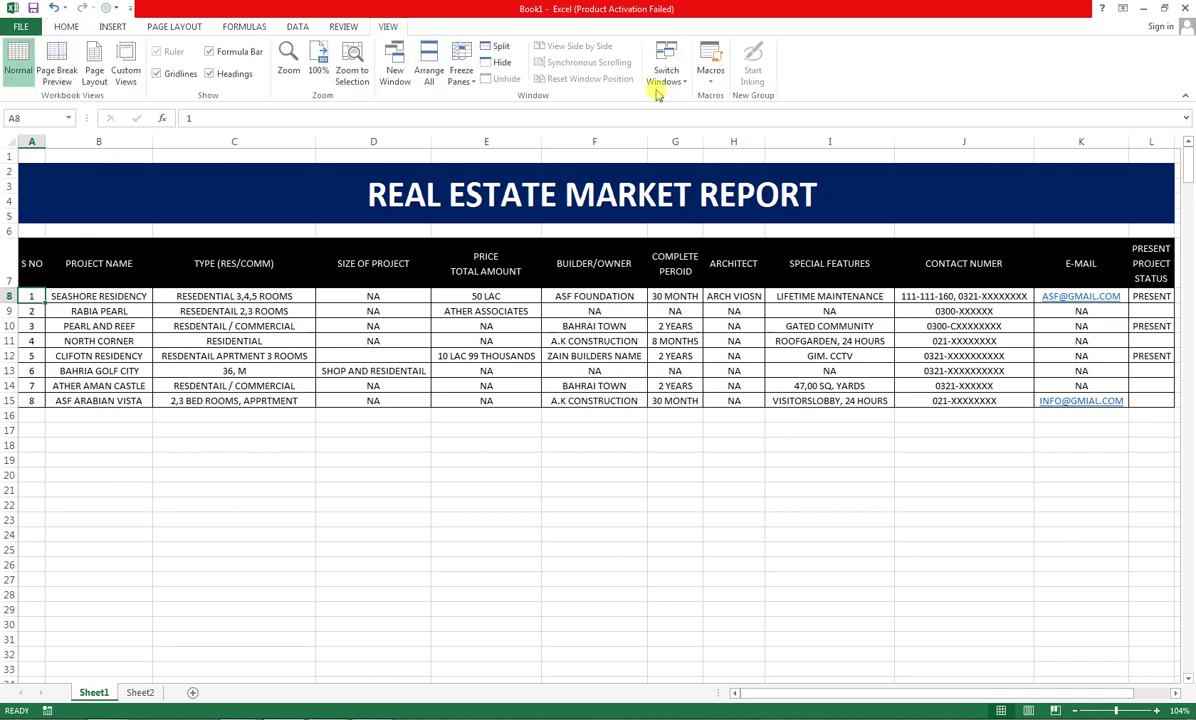
left_click(460, 78)
left_click(471, 99)
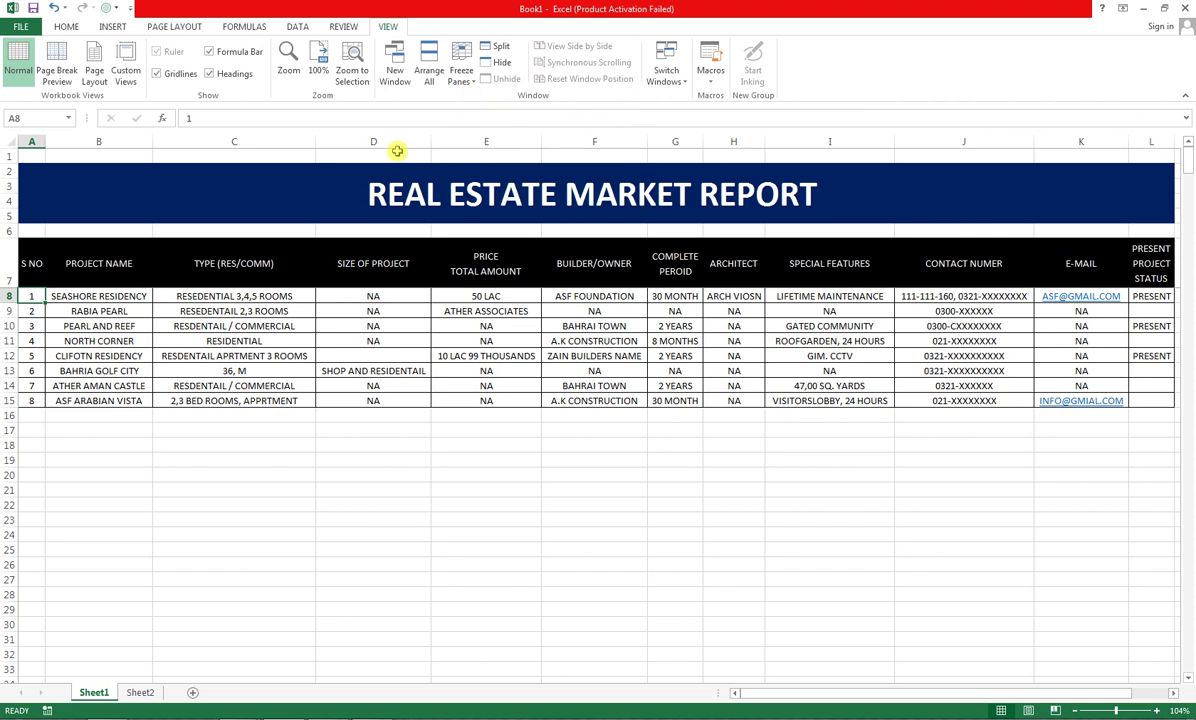
Scroll the project rows to confirm the frozen header, then make B8 active
left_click(100, 368)
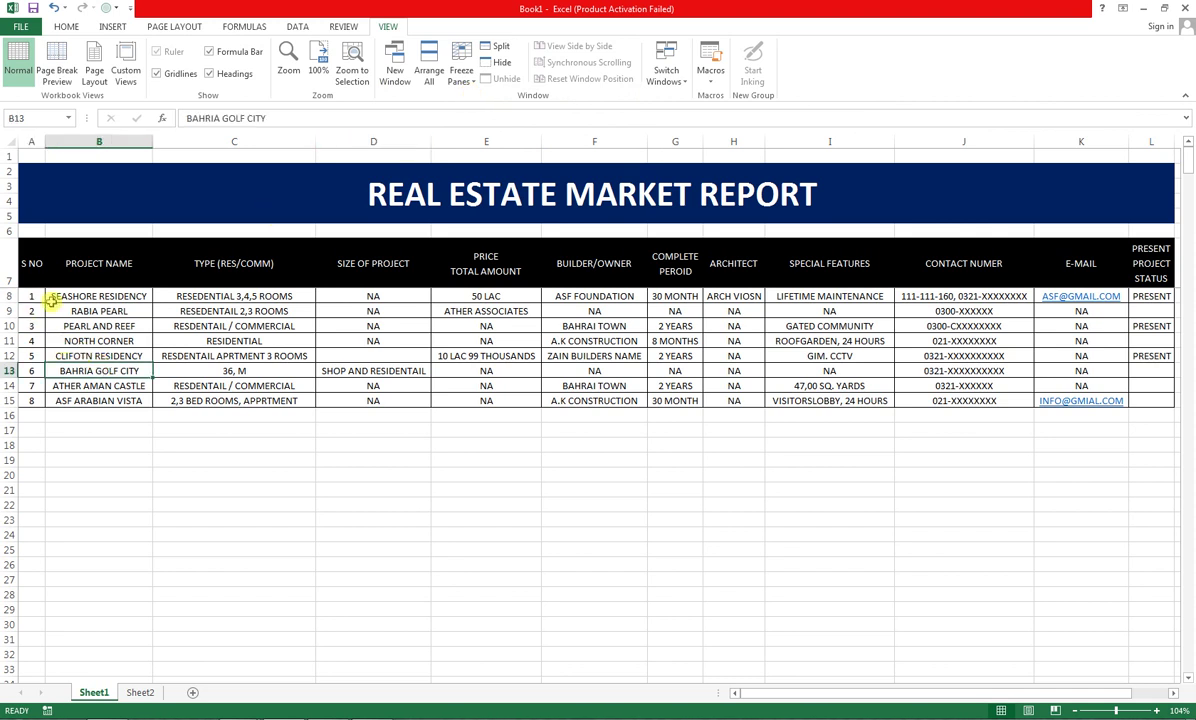
scroll(55, 346, "down", 1)
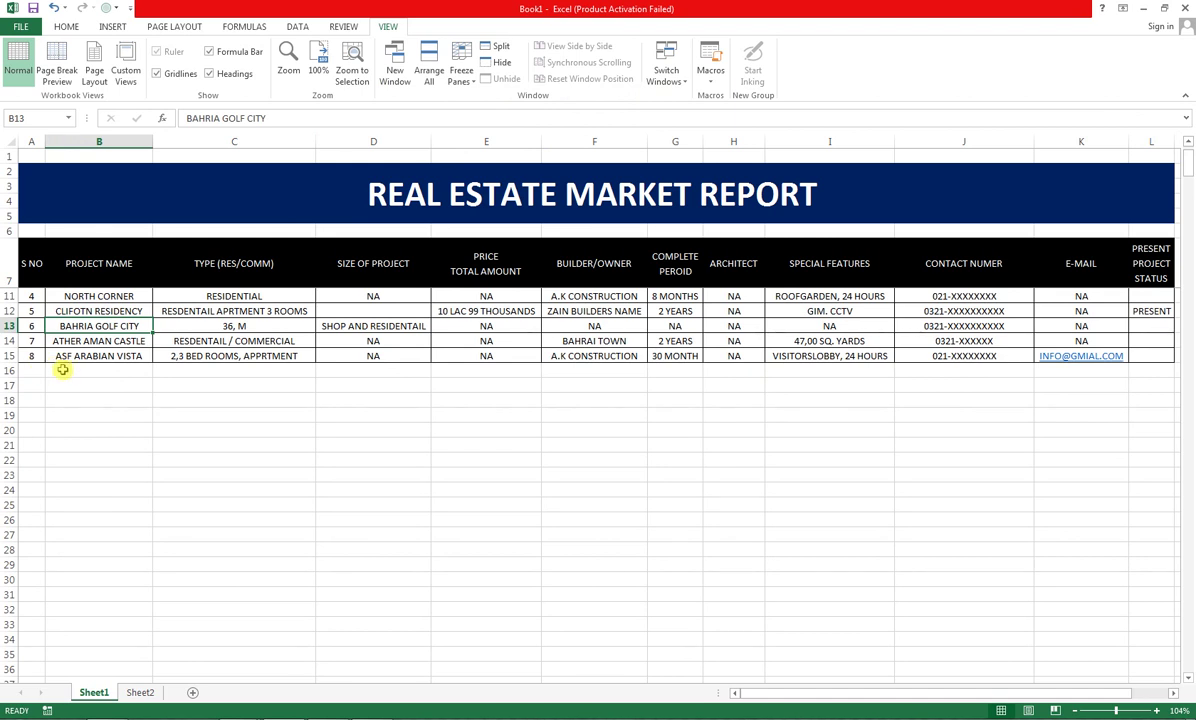
scroll(62, 370, "down", 3)
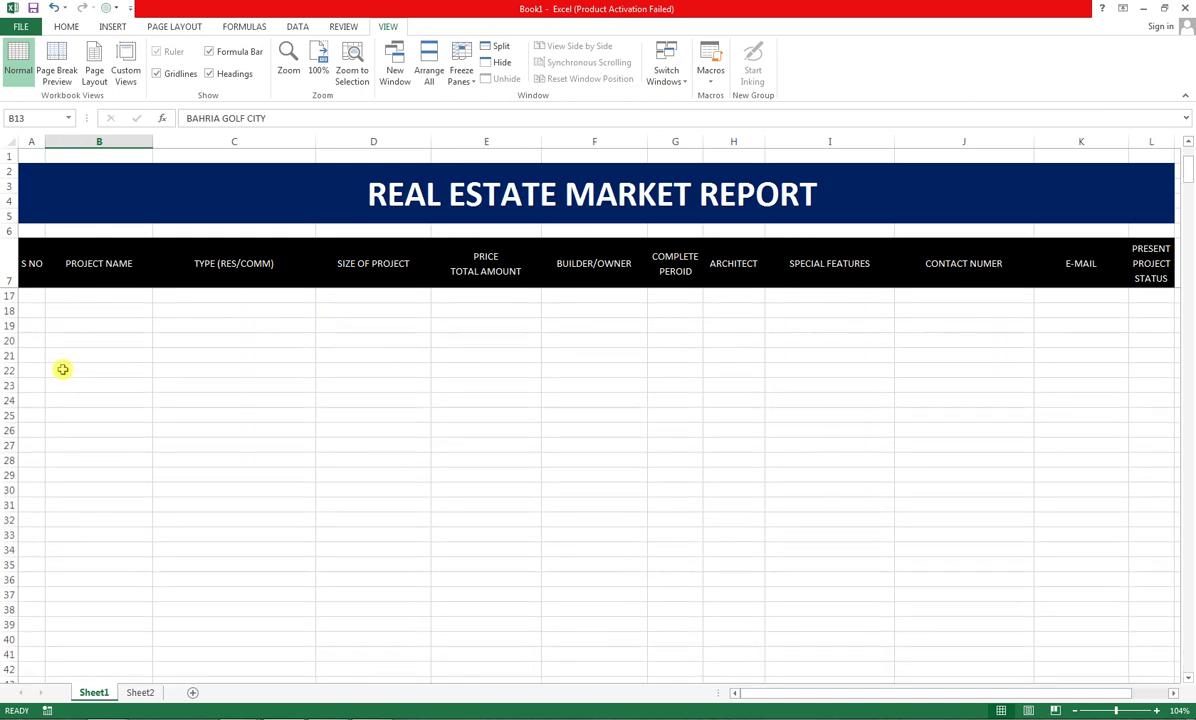
scroll(62, 370, "down", 2)
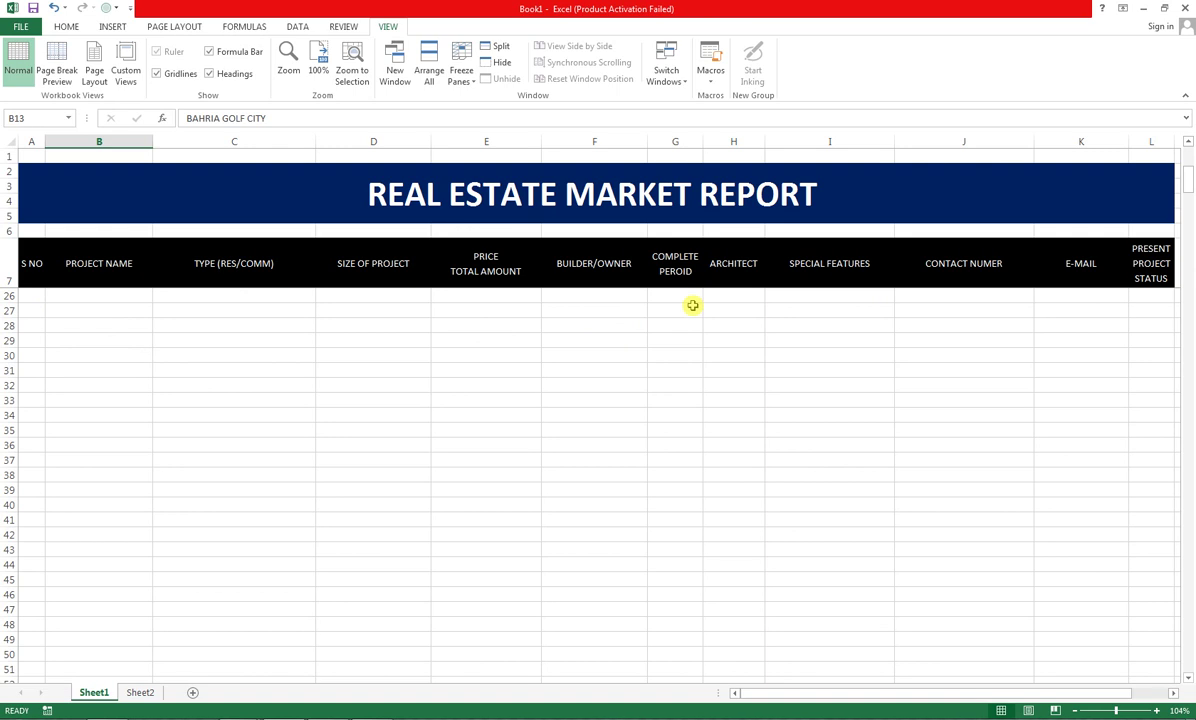
scroll(684, 305, "up", 6)
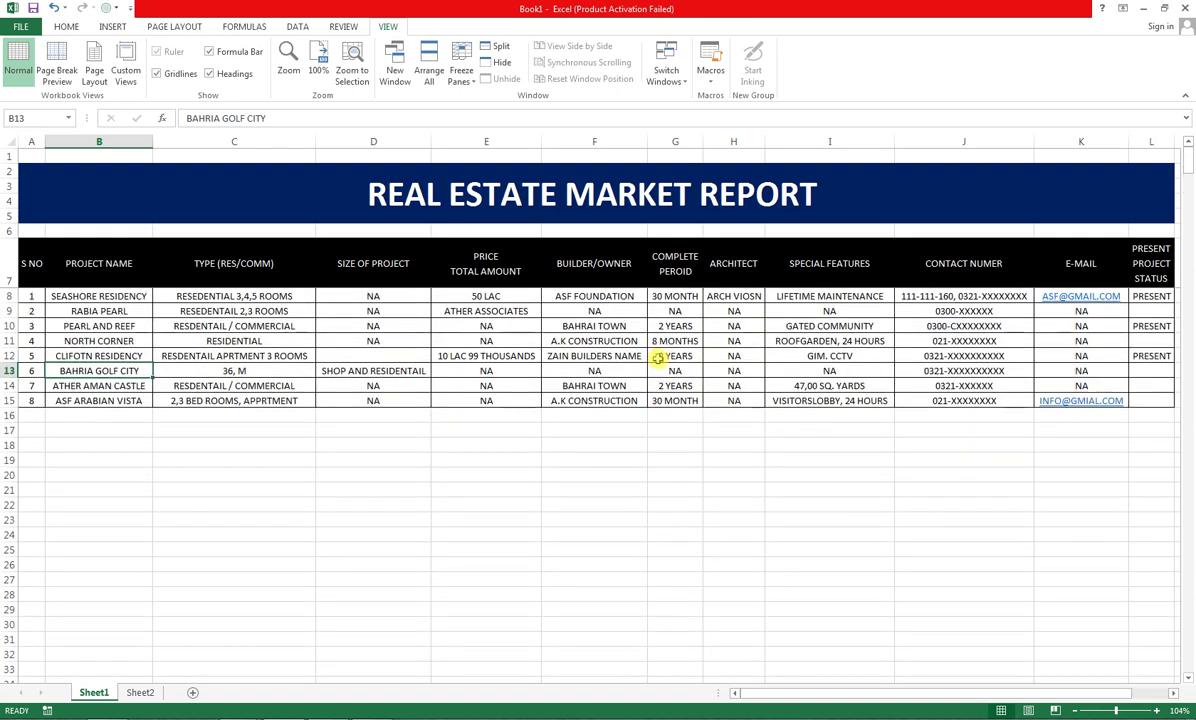
left_click(38, 414)
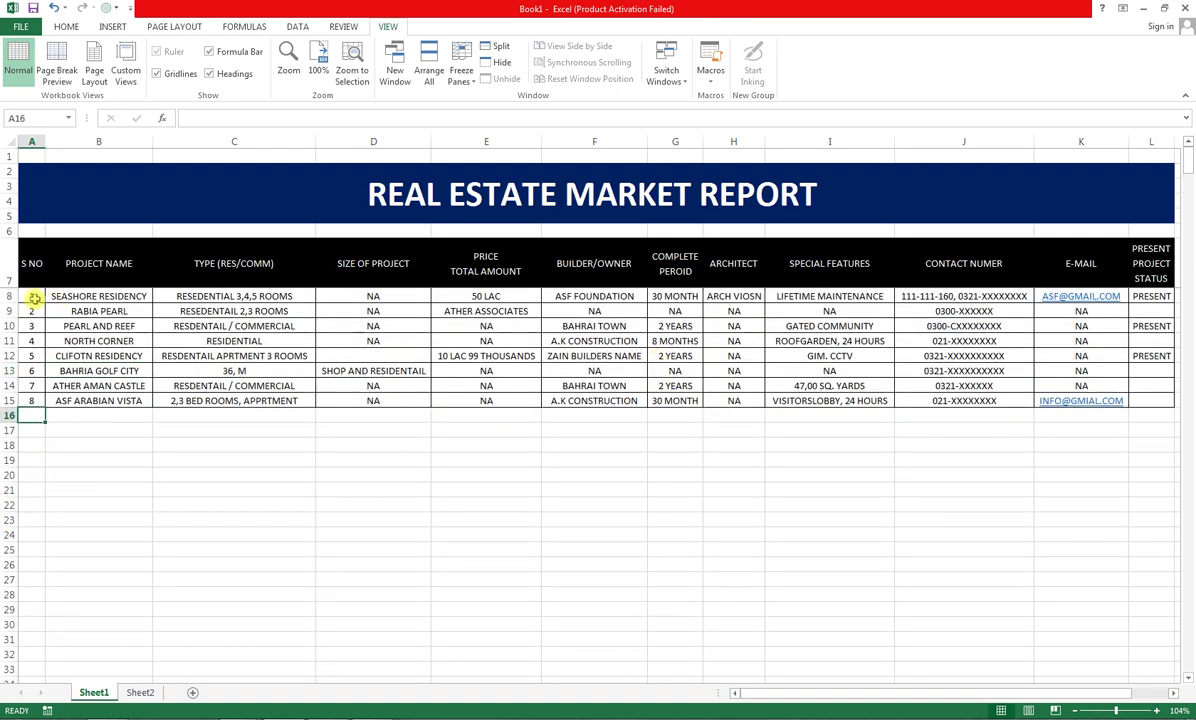
left_click_drag(175, 326, 1040, 340)
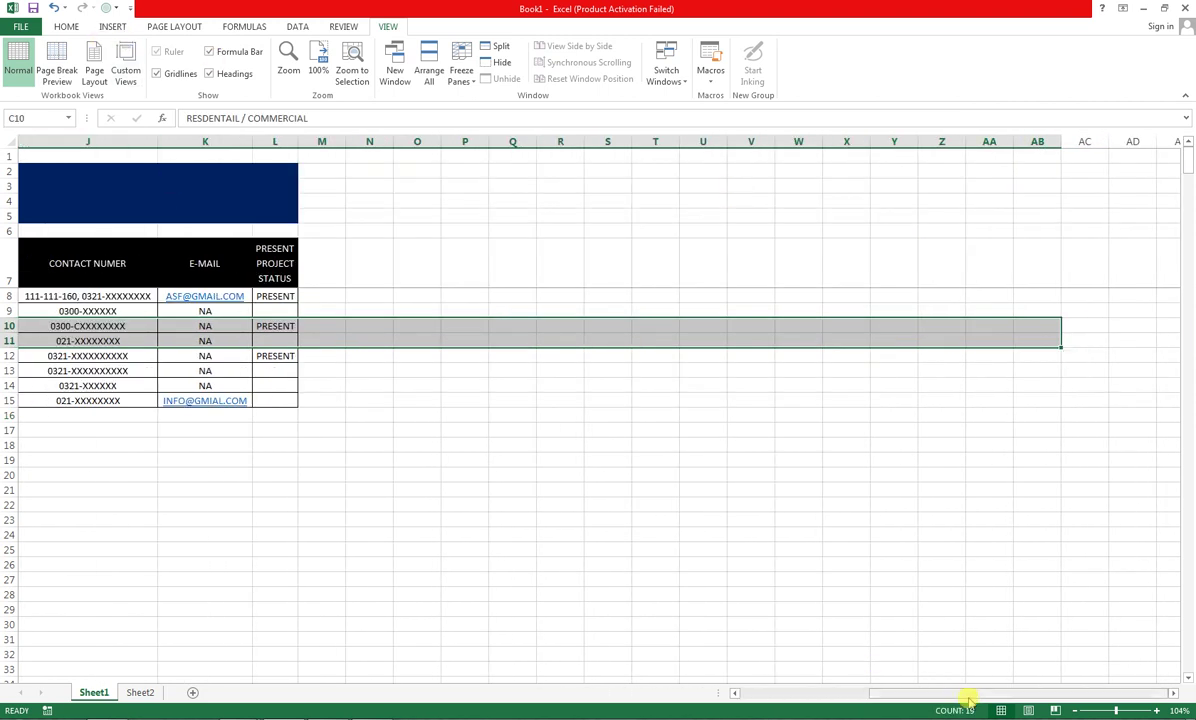
left_click_drag(968, 700, 689, 702)
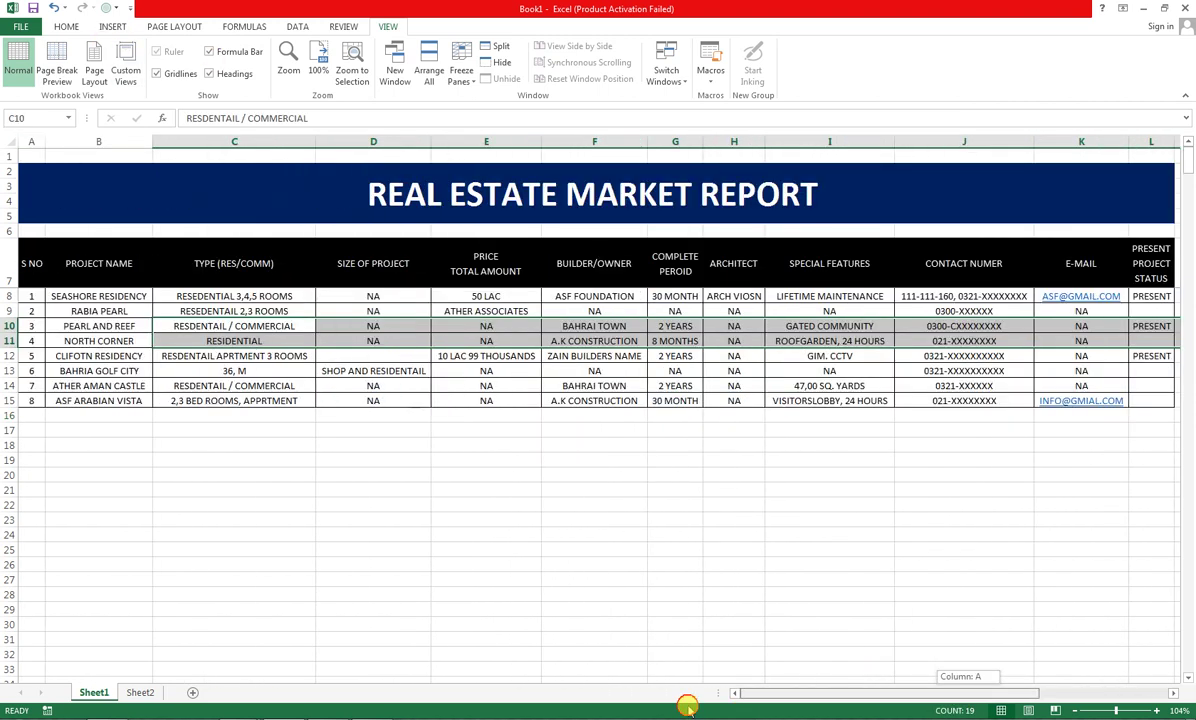
left_click(103, 300)
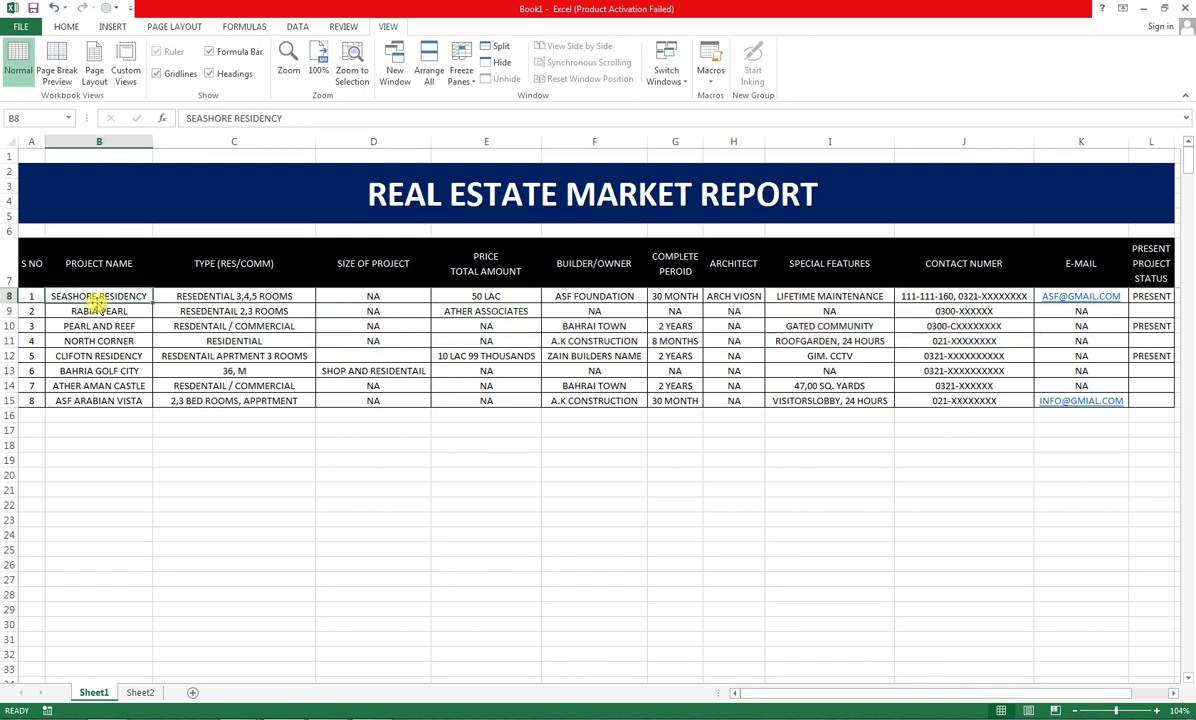
Unfreeze the panes
left_click(457, 85)
left_click(461, 107)
left_click(190, 609)
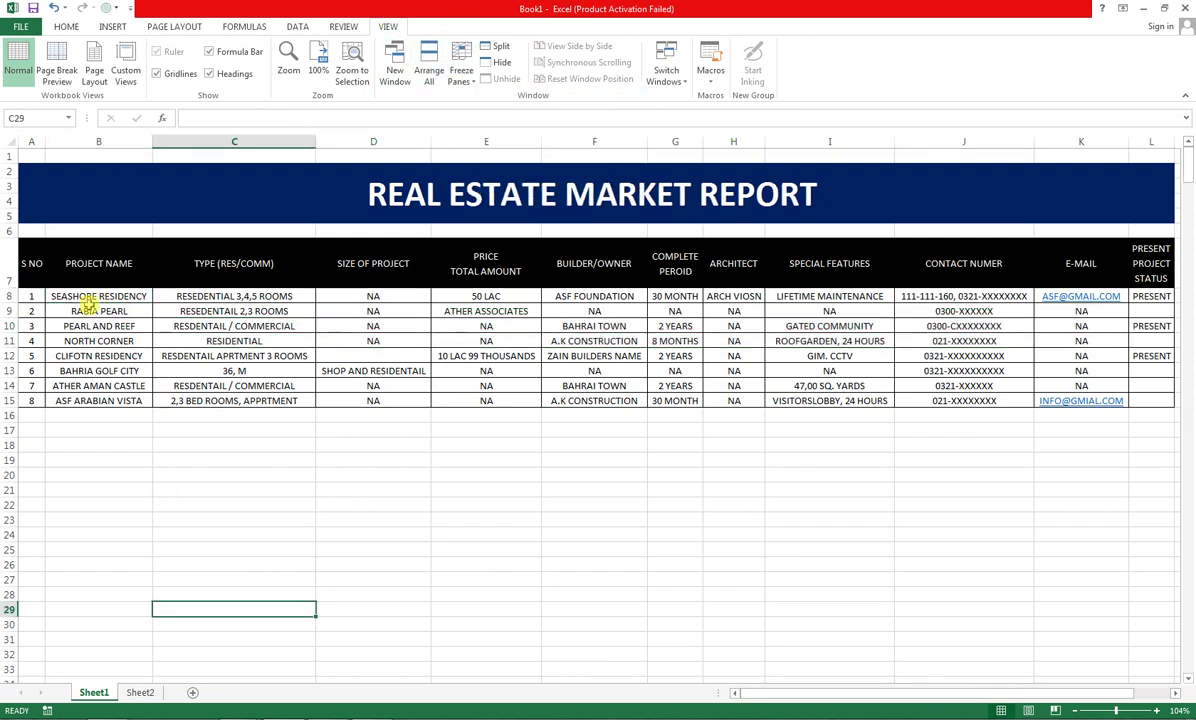
Freeze panes at C8, locking rows 1–7 and columns A–B
left_click(176, 297)
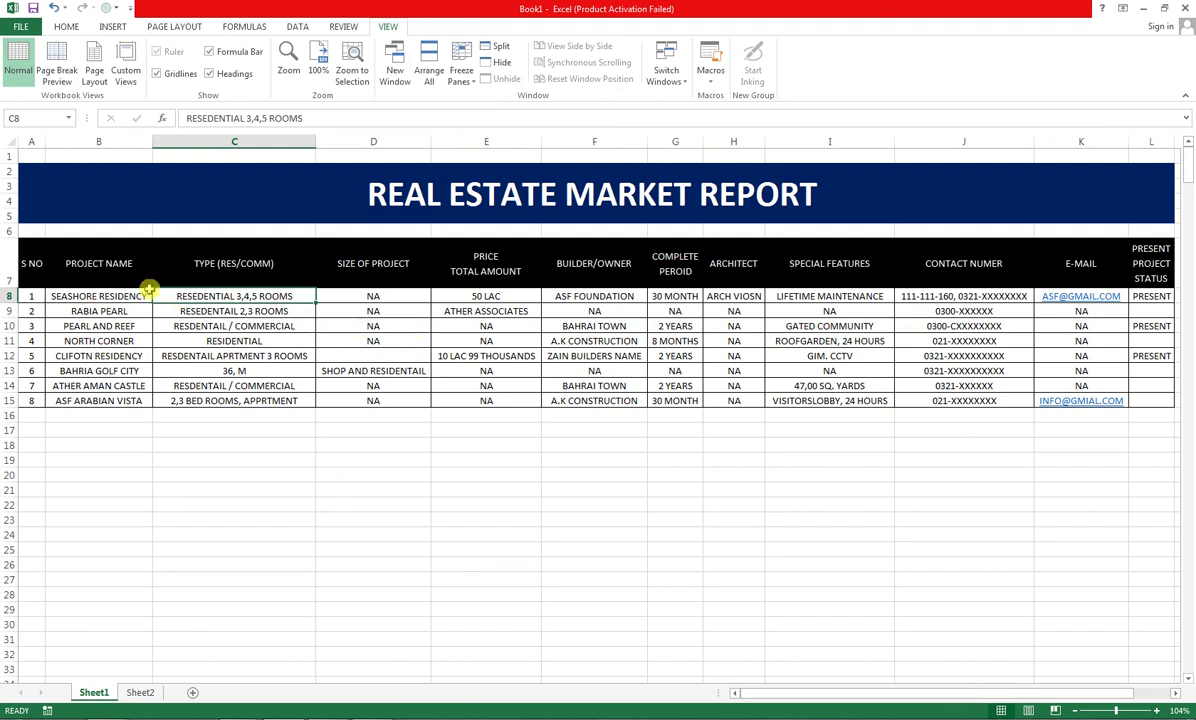
left_click(461, 81)
left_click(480, 108)
left_click_drag(373, 341, 1192, 393)
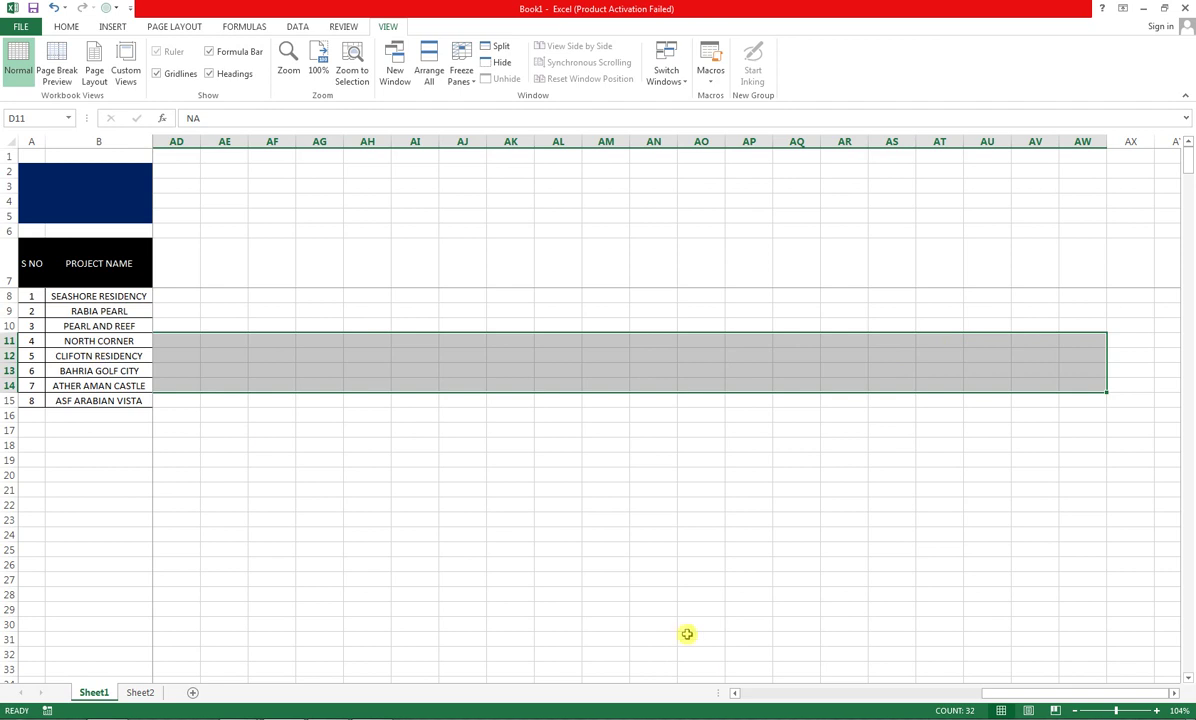
left_click_drag(1000, 694, 723, 689)
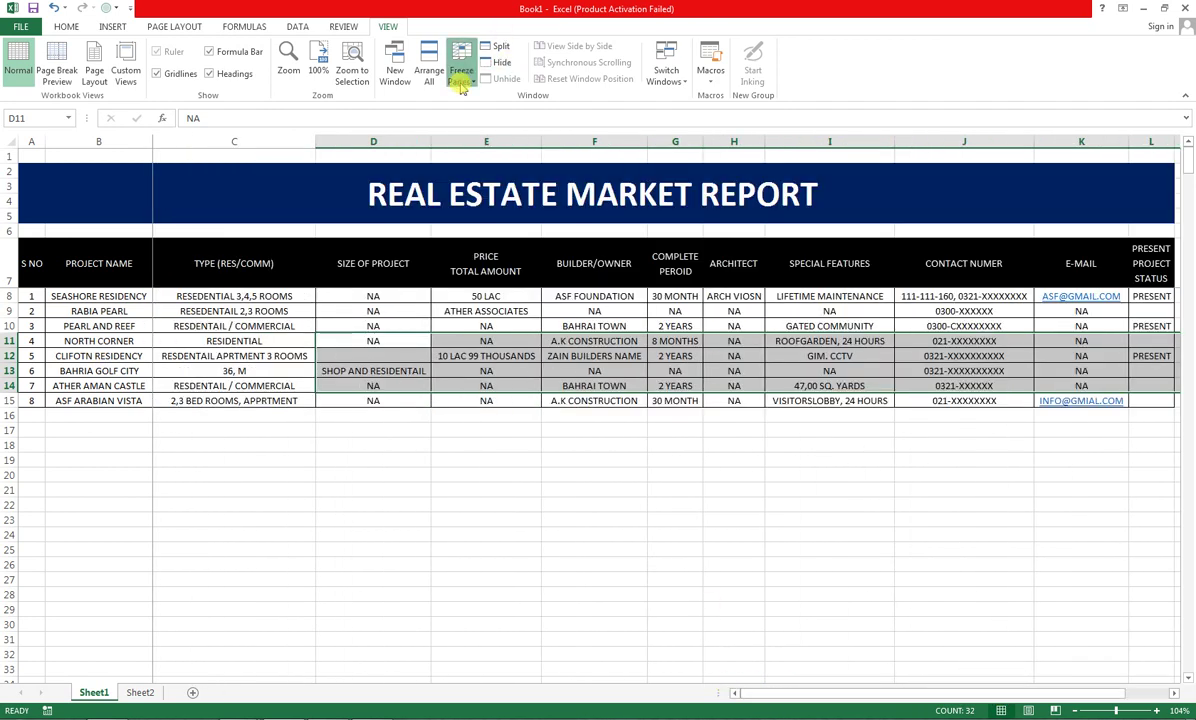
Unfreeze the panes again and select the PROJECT NAME header cell
left_click(461, 78)
left_click(470, 103)
left_click_drag(310, 341, 540, 662)
scroll(529, 619, "down", 16)
scroll(526, 611, "up", 20)
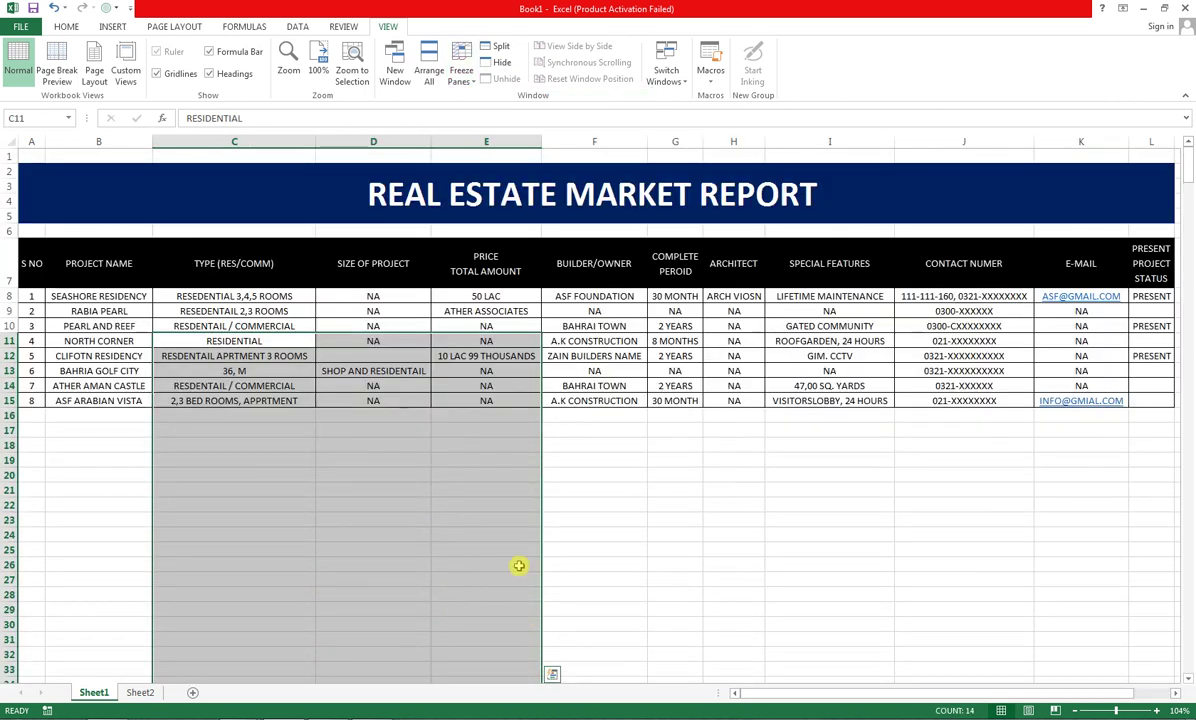
left_click(169, 324)
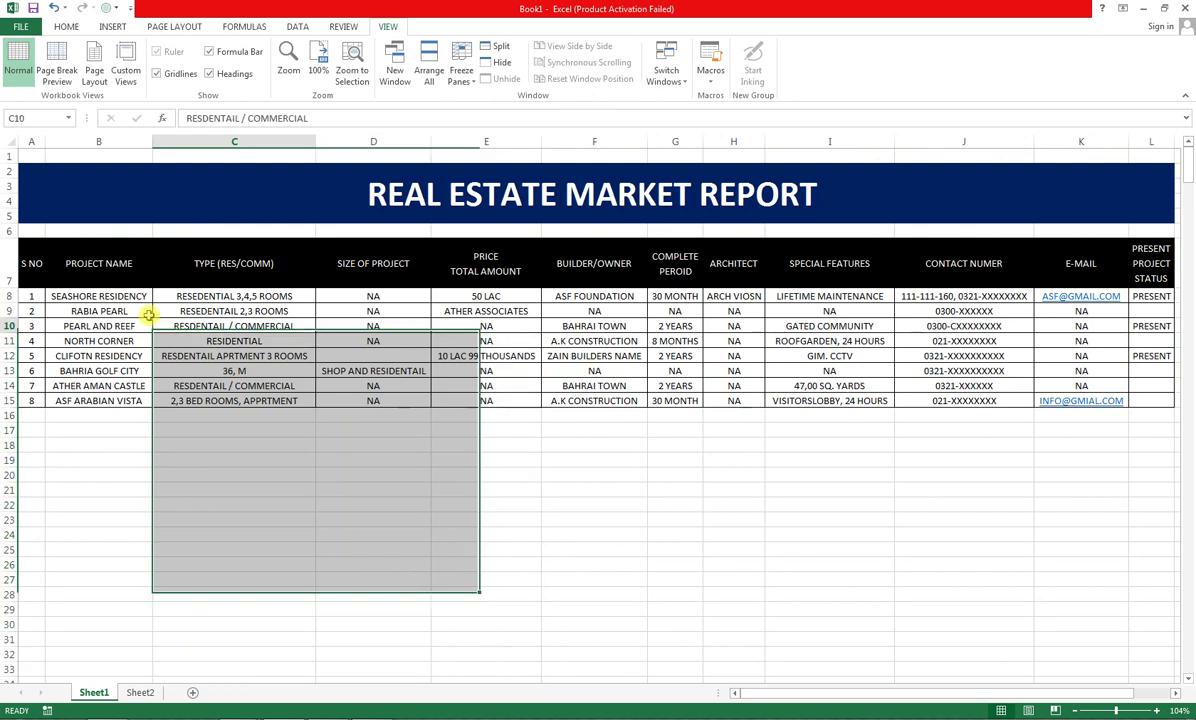
left_click(58, 270)
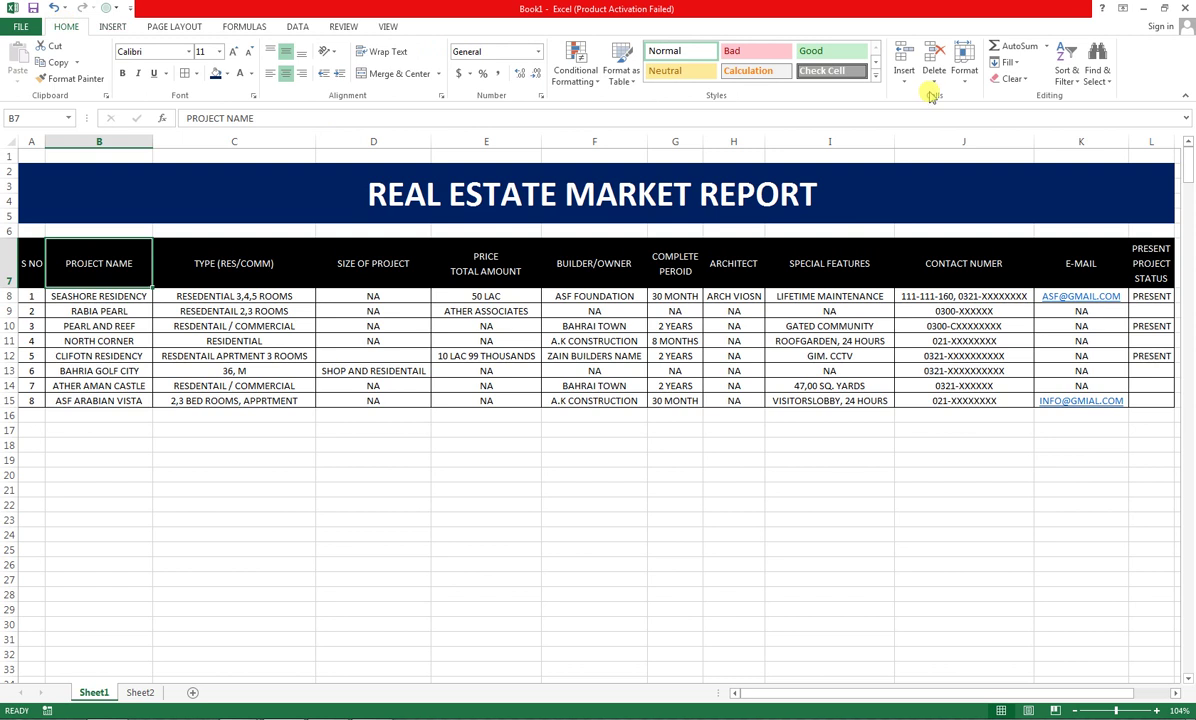
Add AutoFilter, filter PROJECT NAME to BAHRIA GOLF CITY, then show all projects again
left_click(1066, 72)
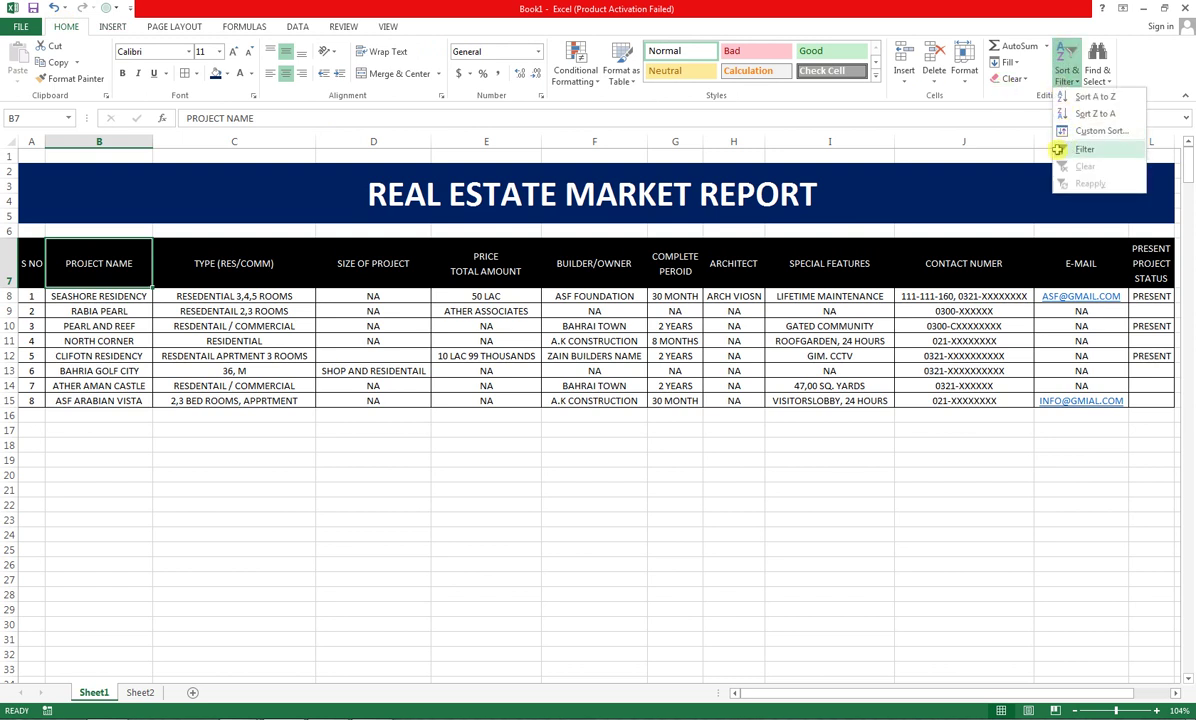
left_click(1057, 149)
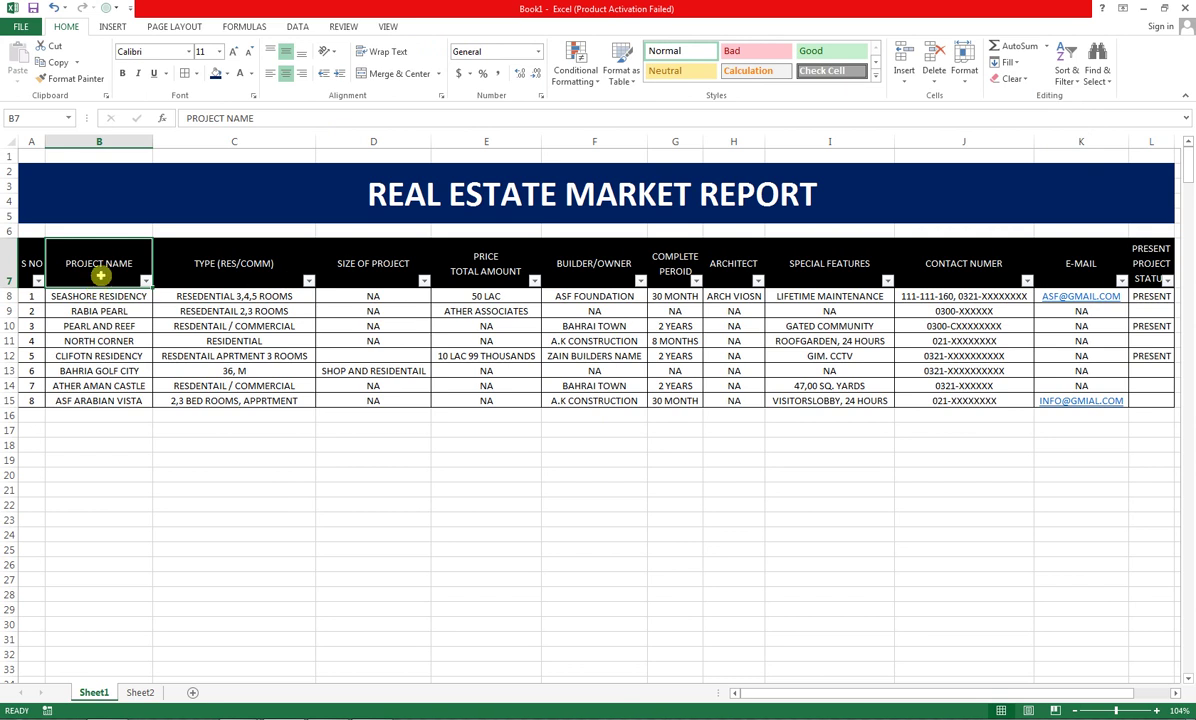
left_click(146, 280)
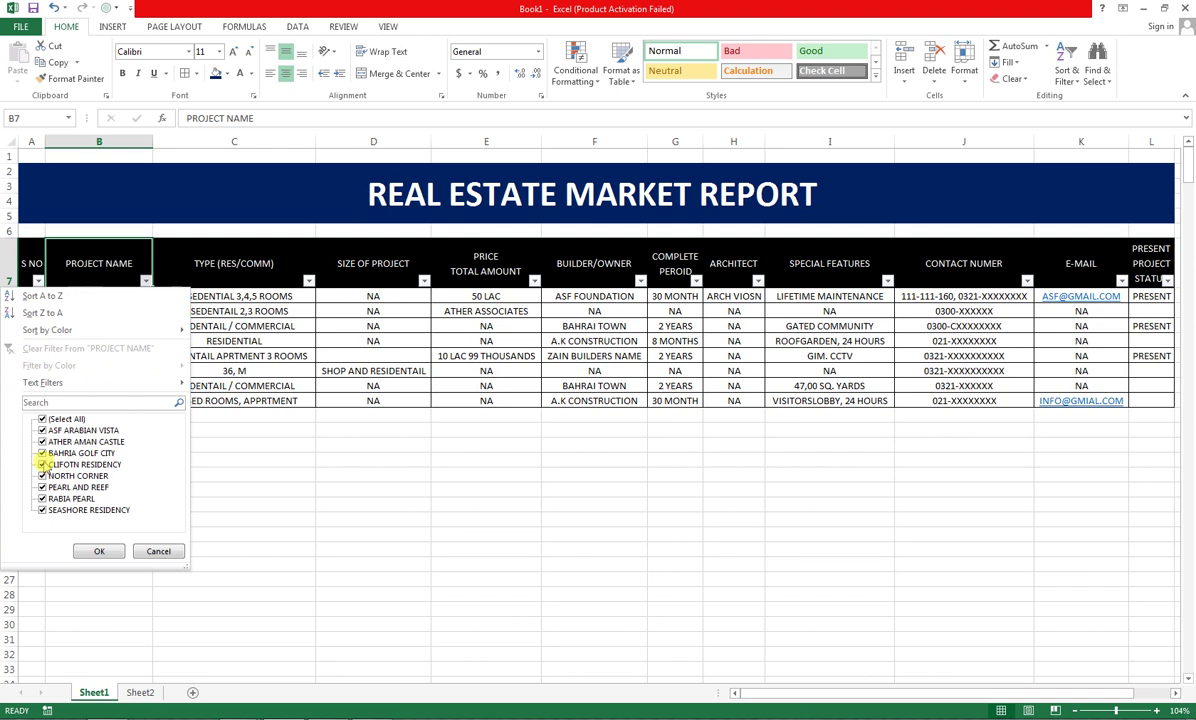
left_click(46, 420)
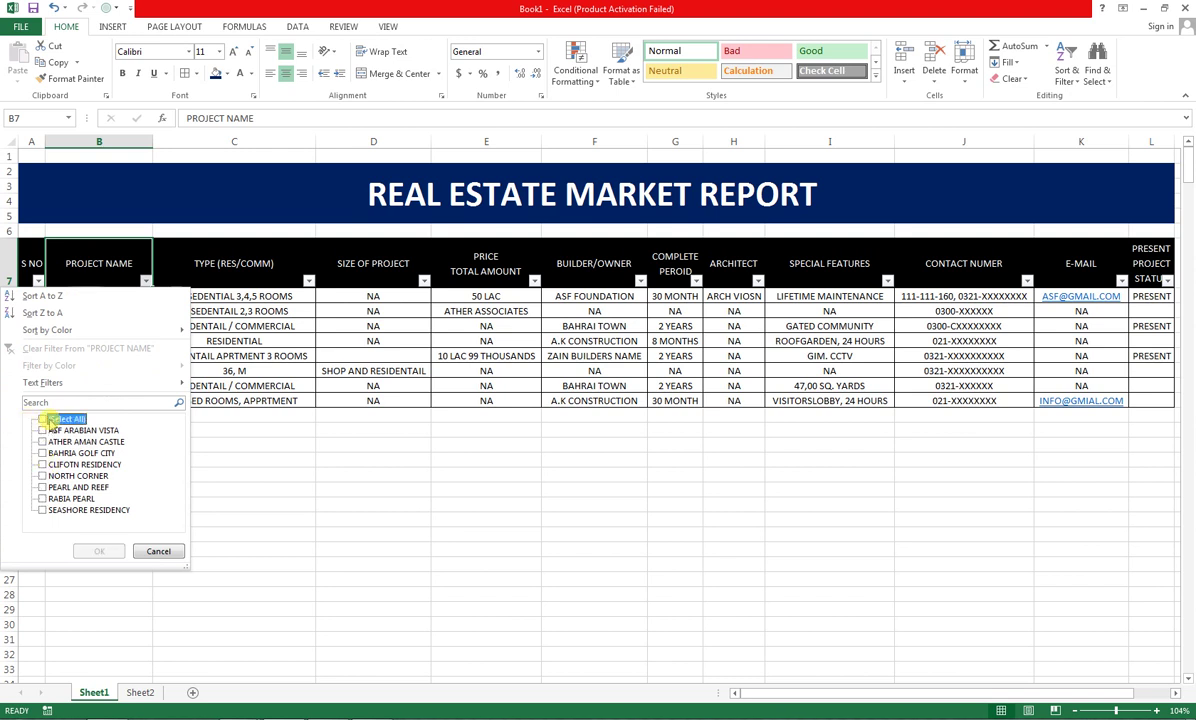
left_click(52, 456)
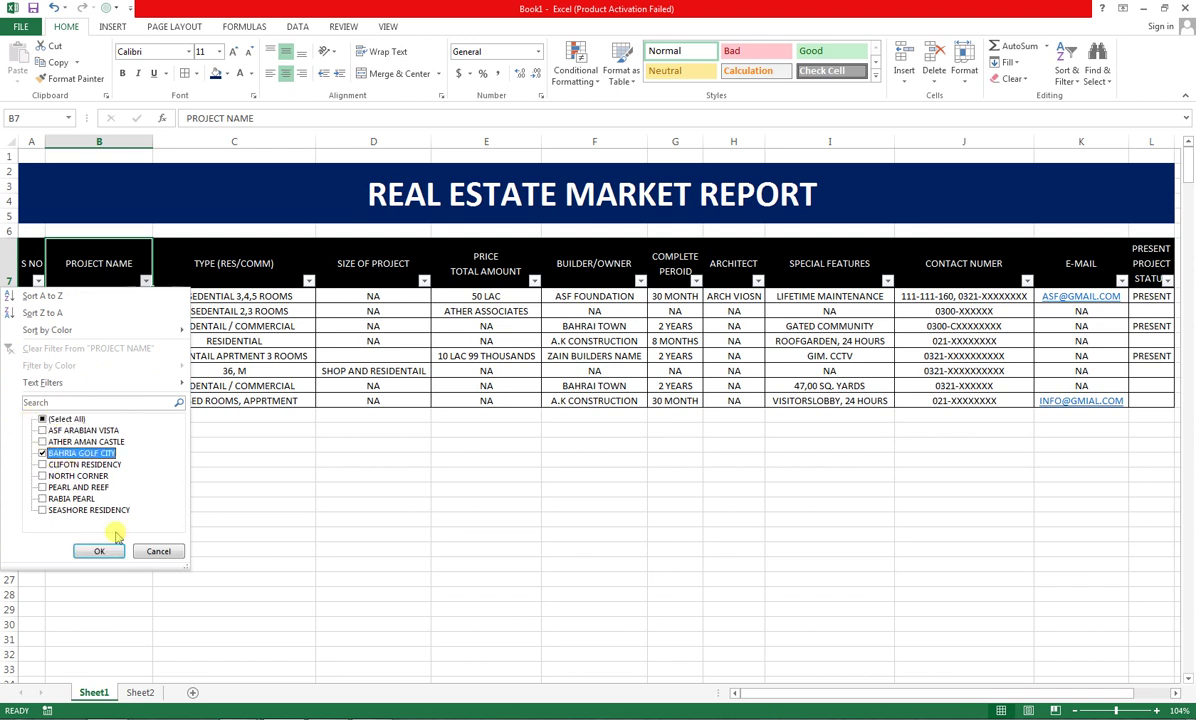
left_click(99, 551)
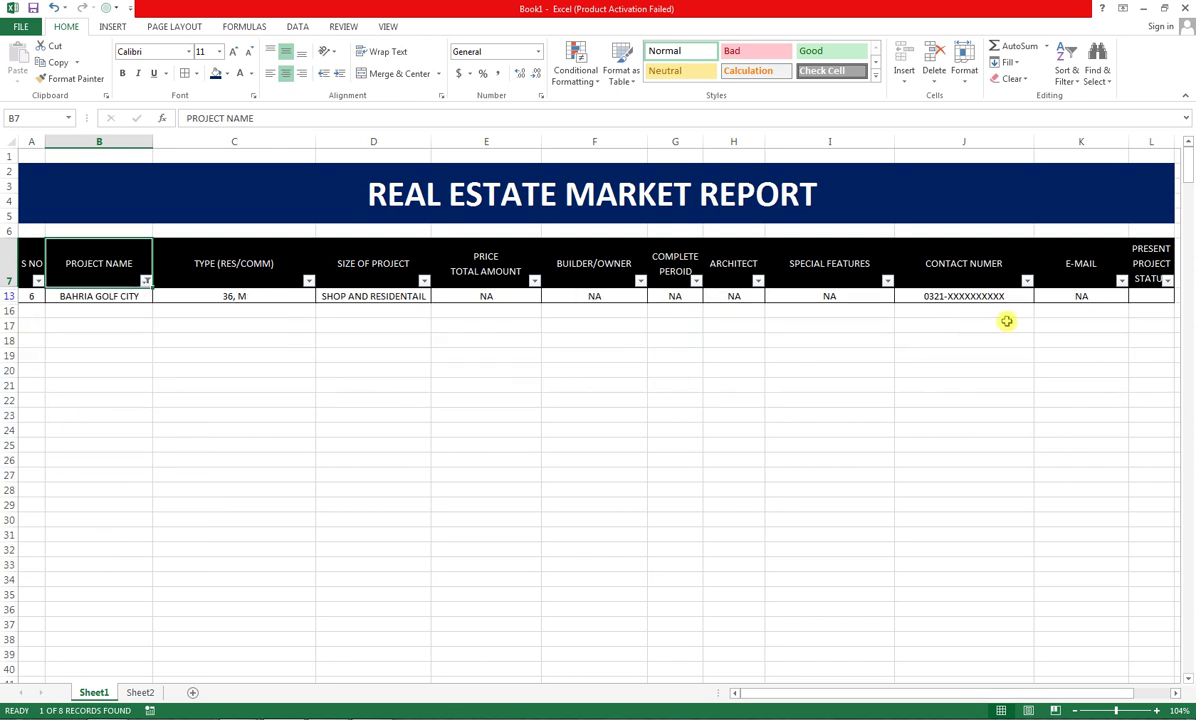
left_click(145, 281)
left_click(44, 419)
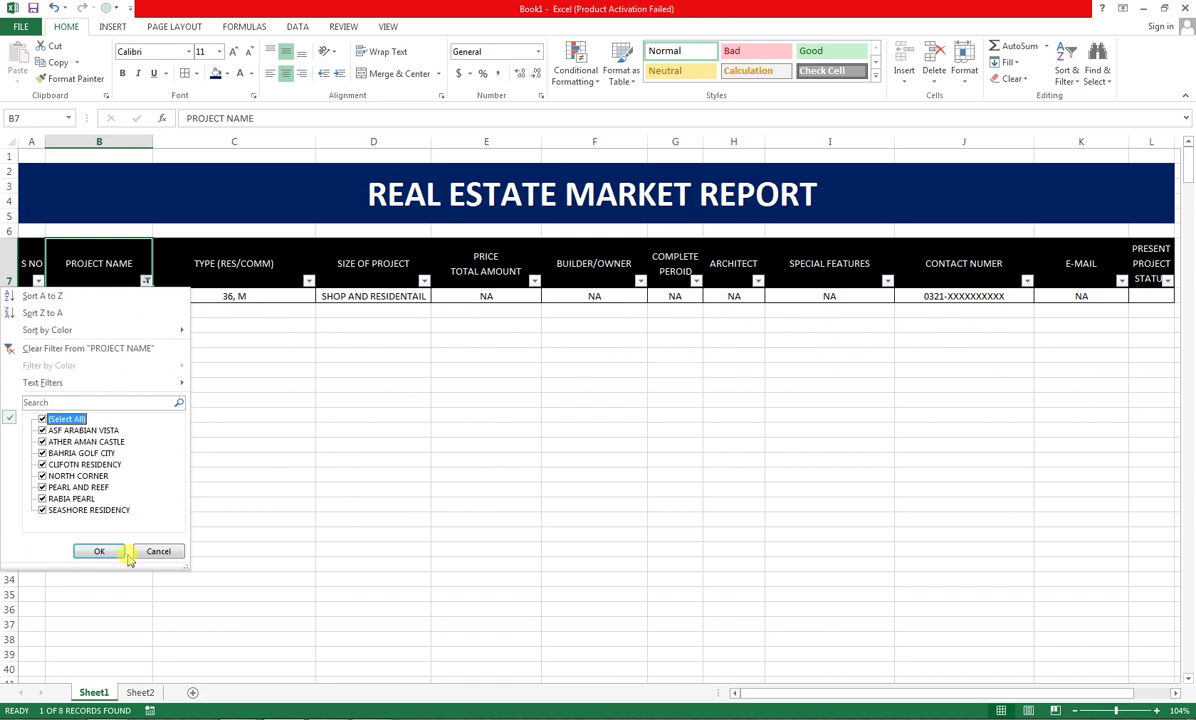
left_click(100, 552)
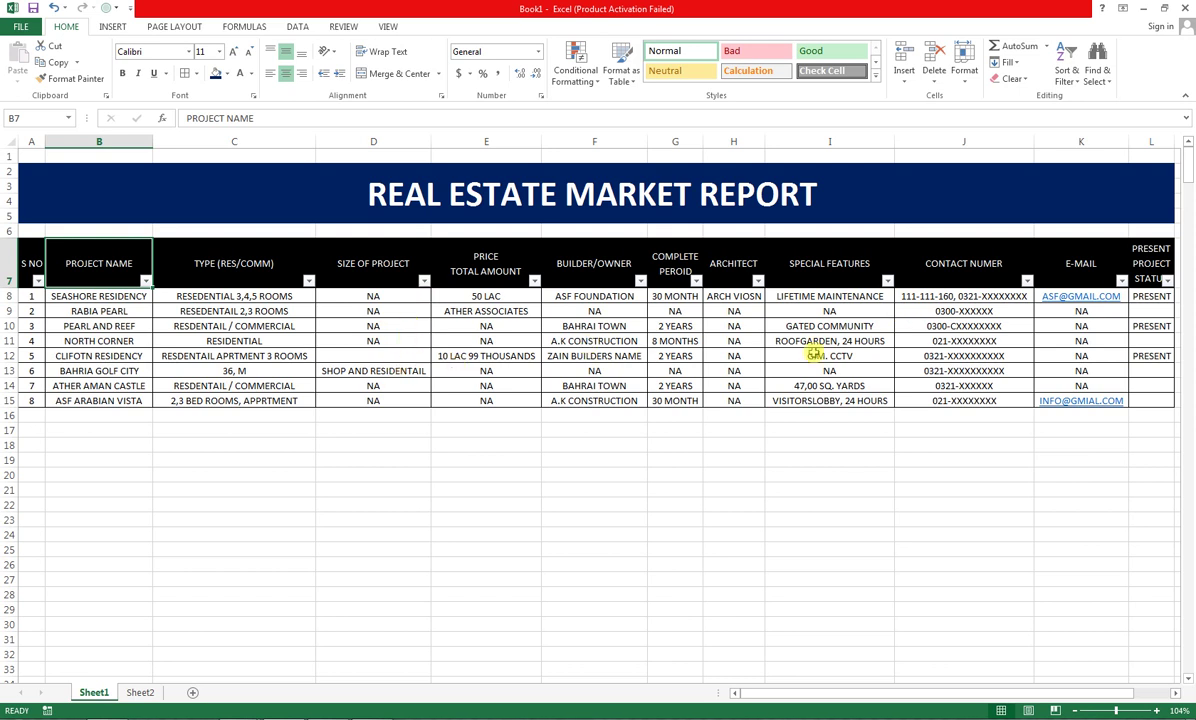
Filter ARCHITECT to NA, then restore all rows
left_click(758, 281)
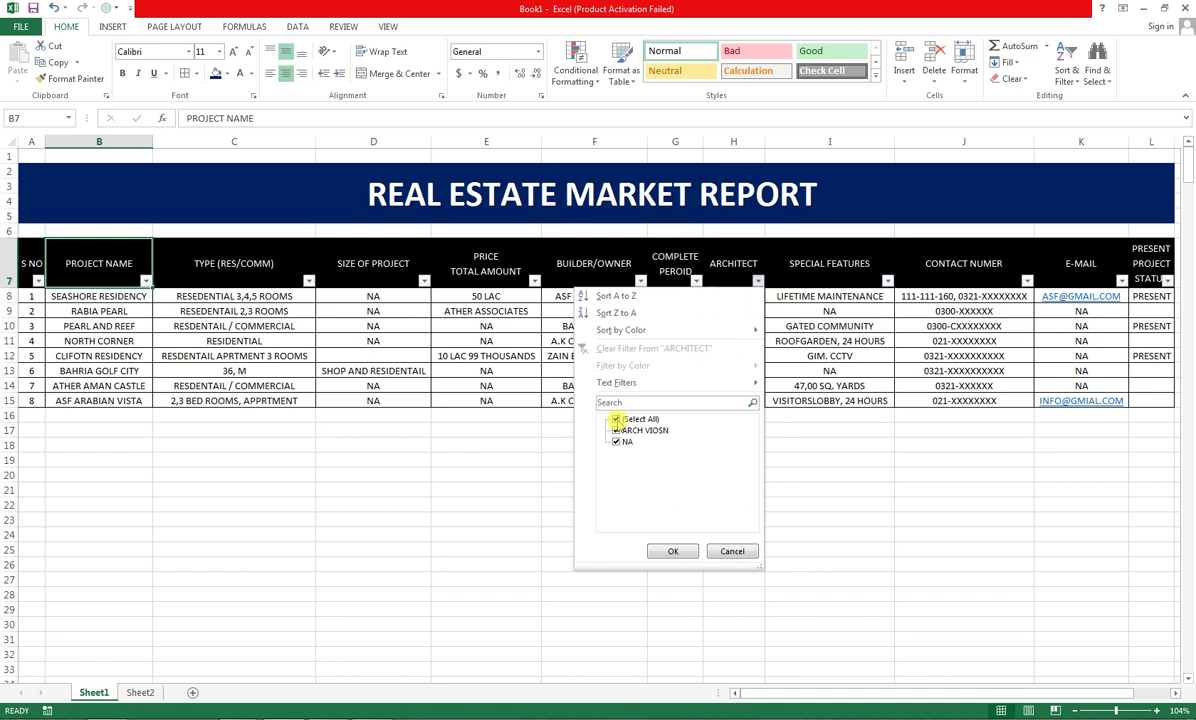
left_click(617, 420)
left_click(616, 441)
left_click(670, 551)
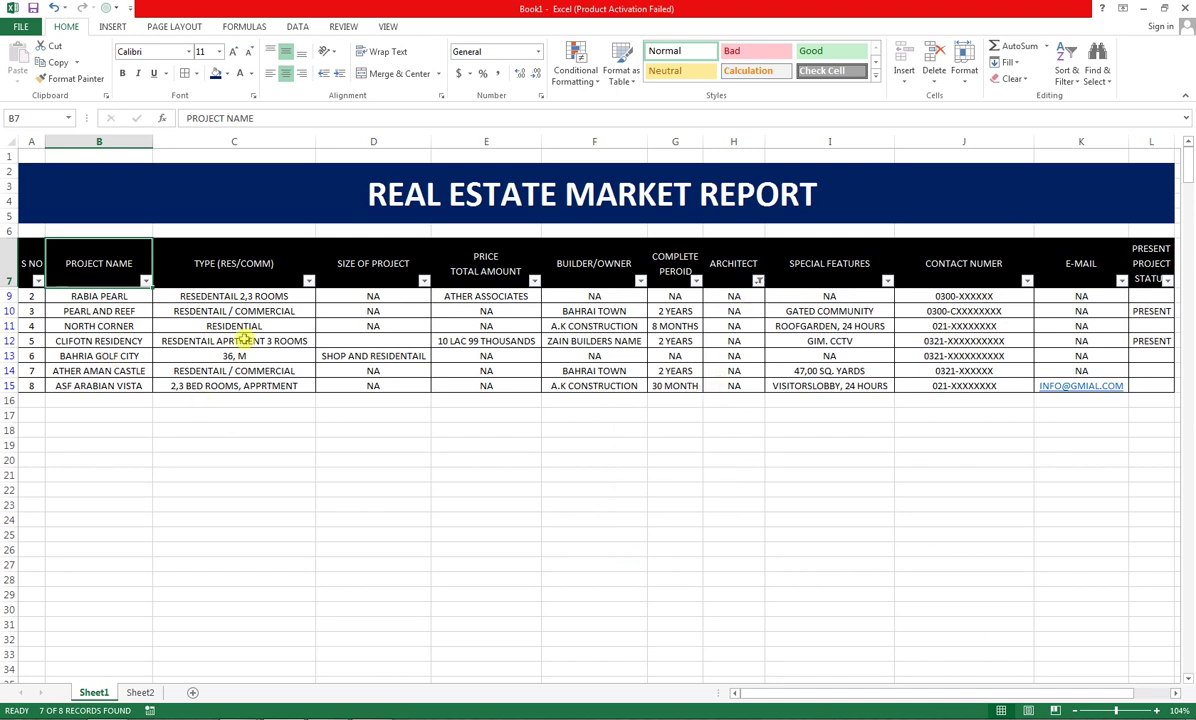
left_click(758, 280)
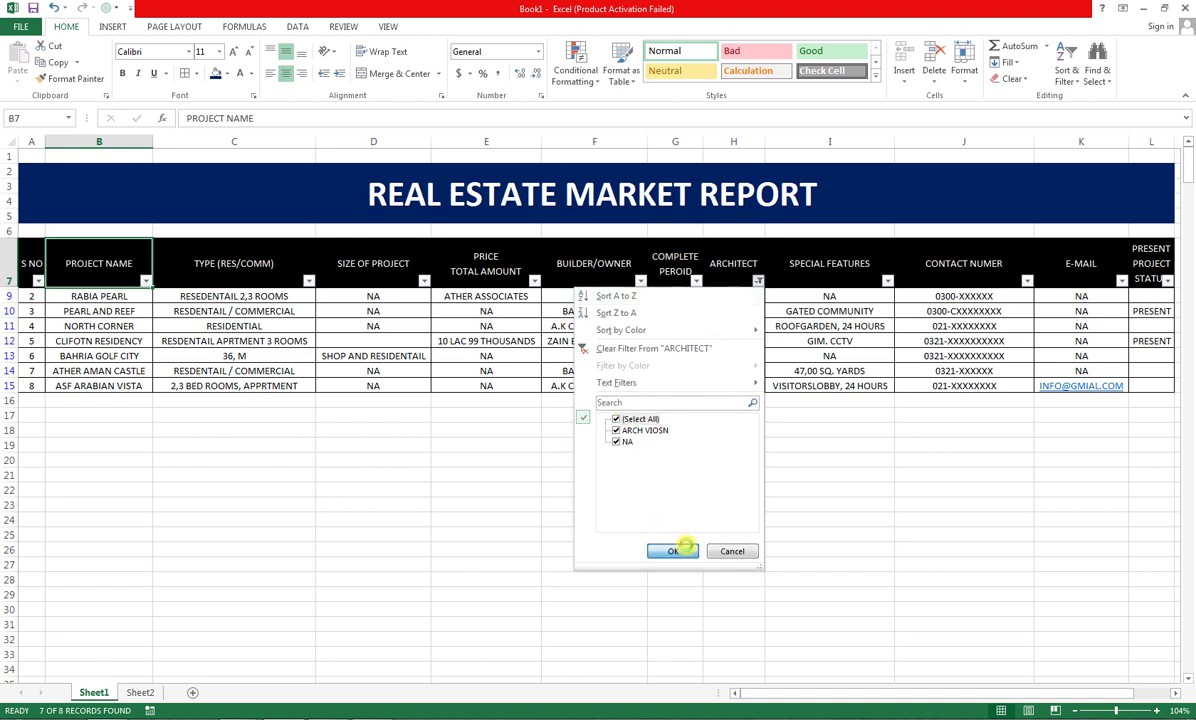
left_click(680, 550)
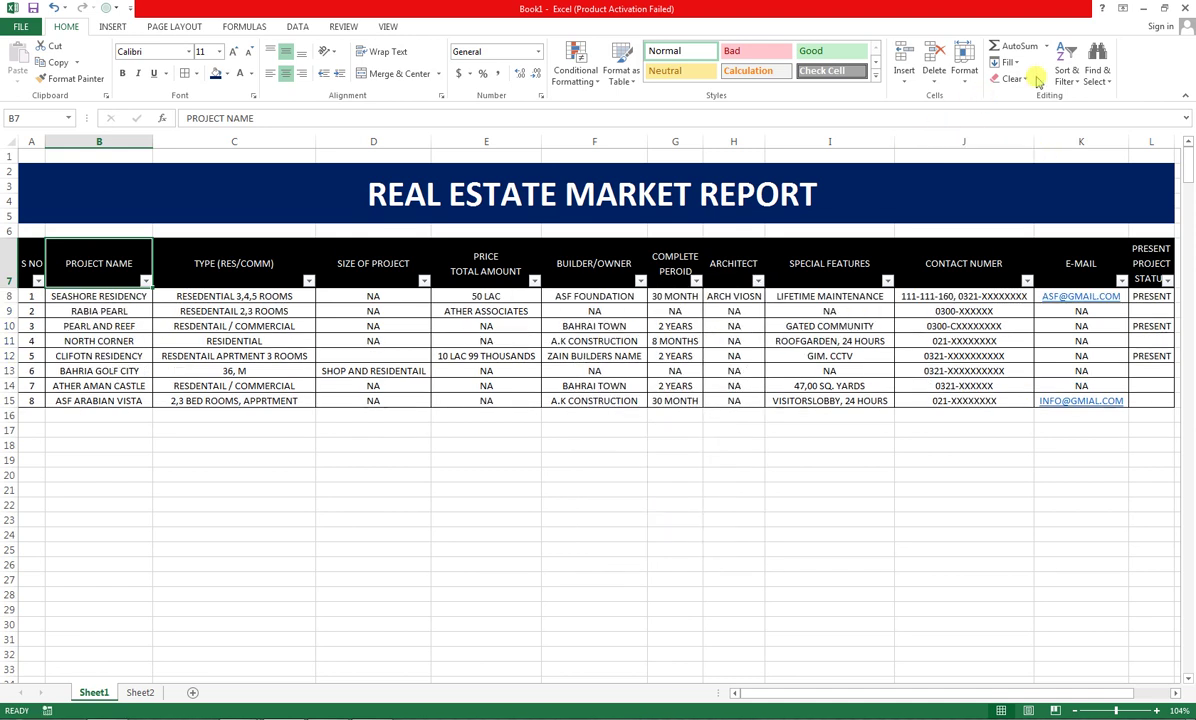
Turn off the header-row filter arrows
left_click(1064, 62)
left_click(1084, 149)
left_click(355, 470)
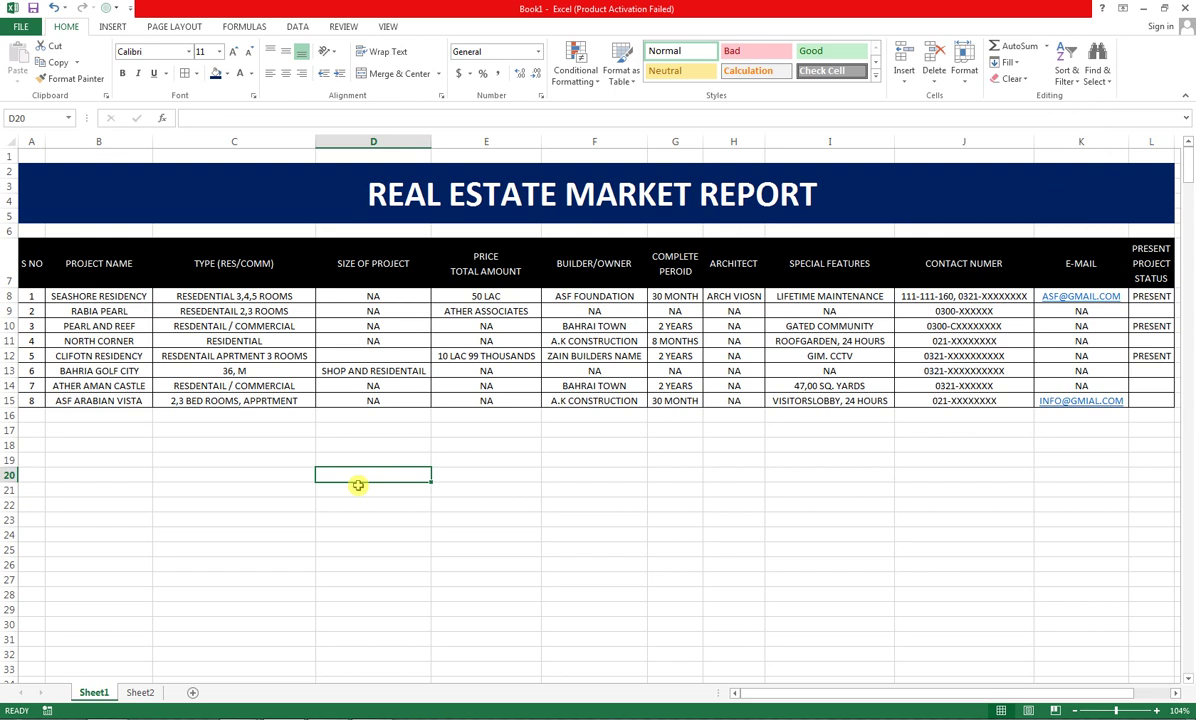
key("Right")
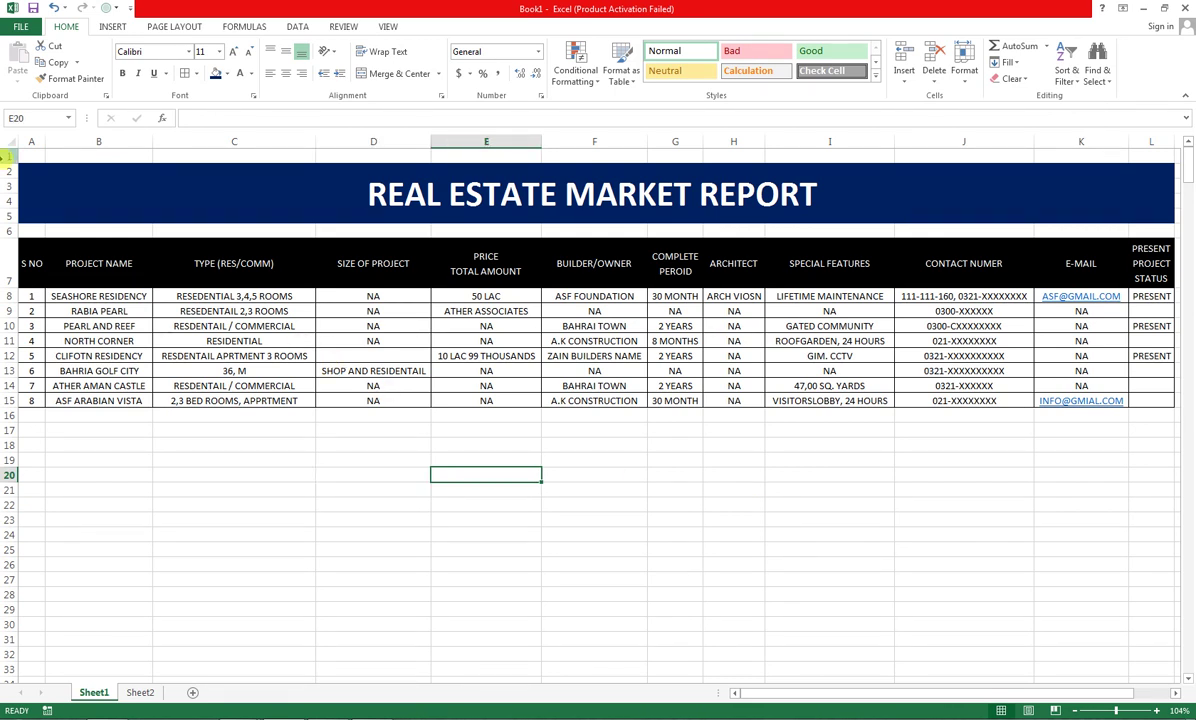
Preview the printout, split across three portrait pages, and return to the sheet
left_click(33, 29)
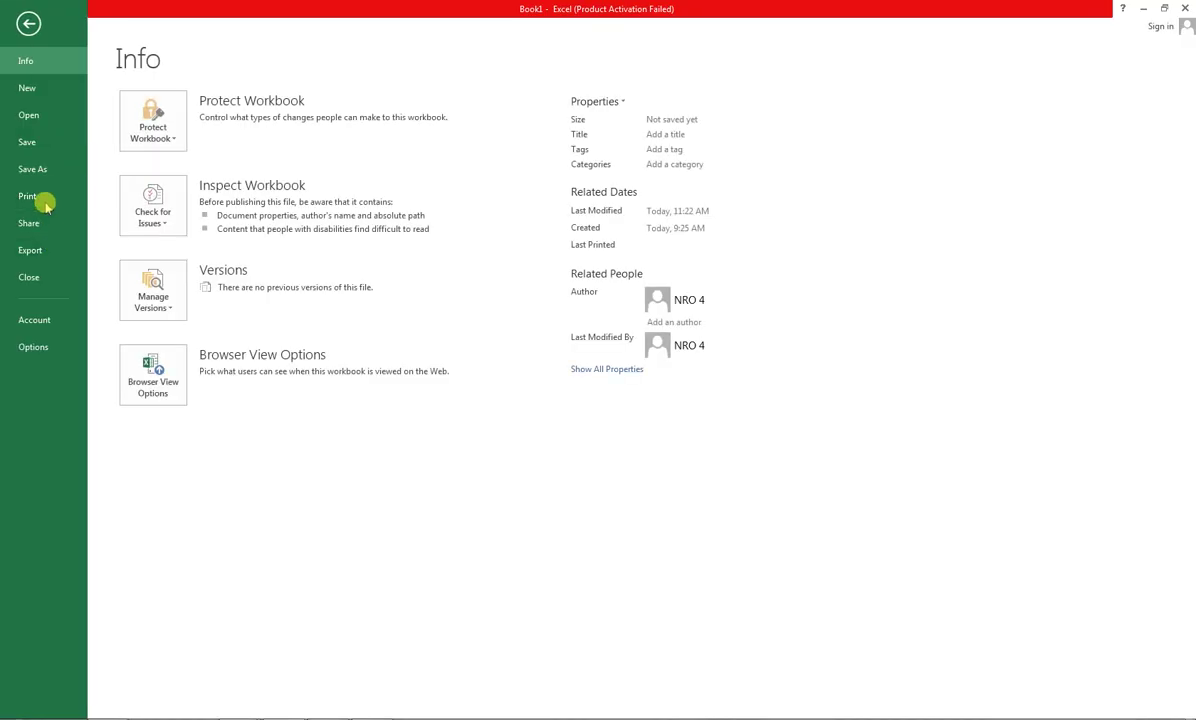
left_click(45, 196)
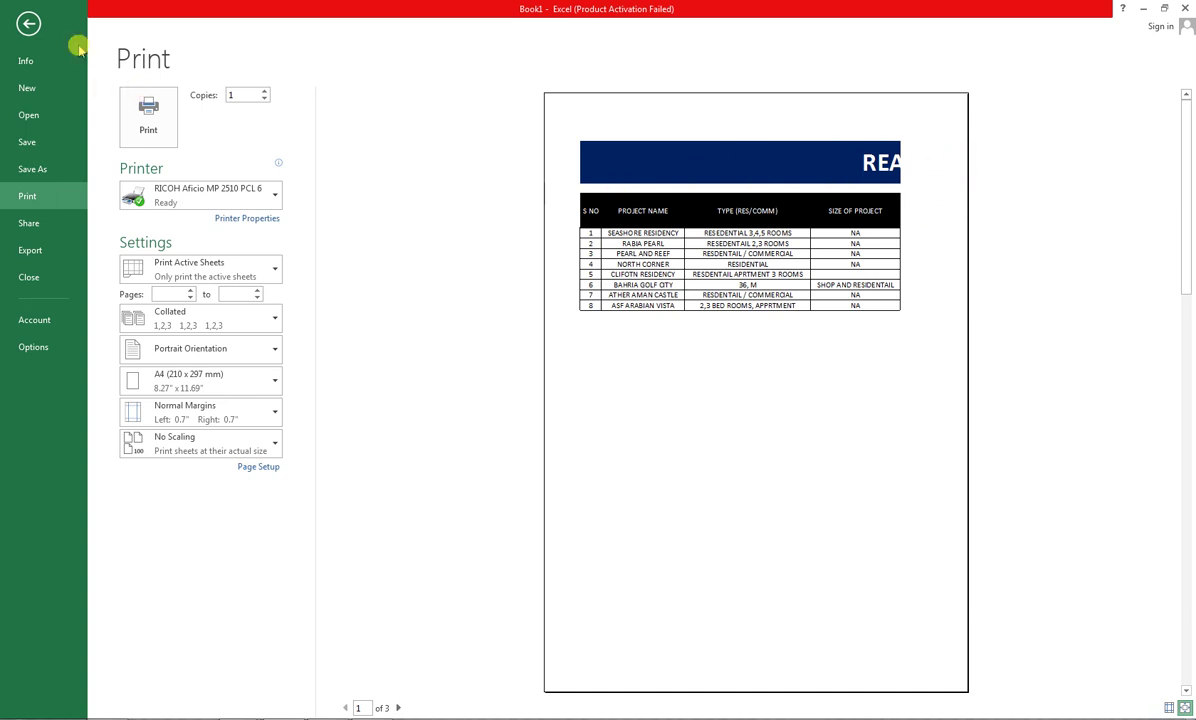
left_click(30, 20)
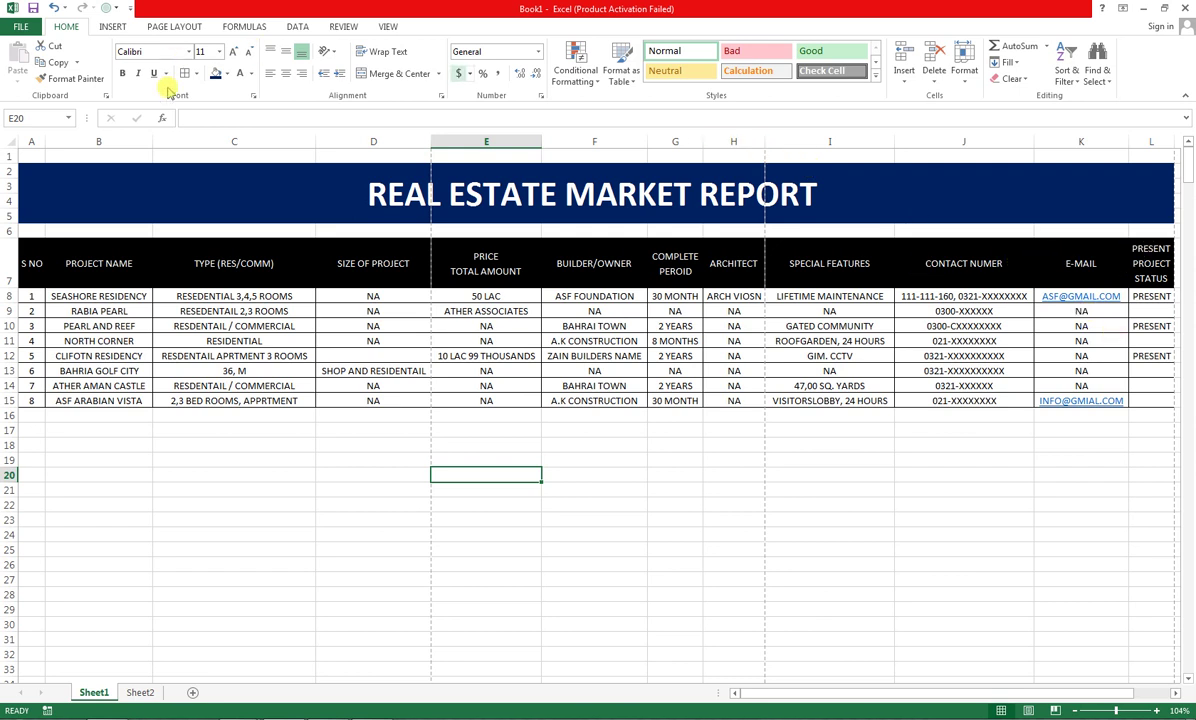
Set the page orientation to Landscape
left_click(174, 26)
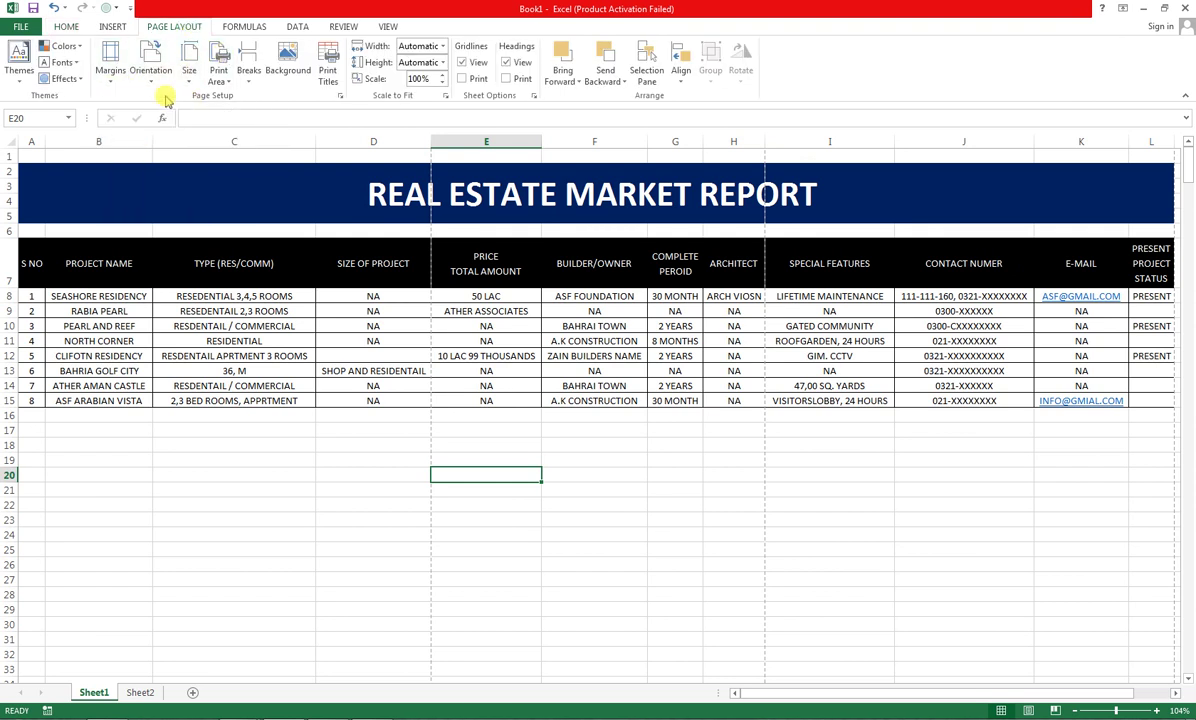
left_click(150, 75)
left_click(158, 140)
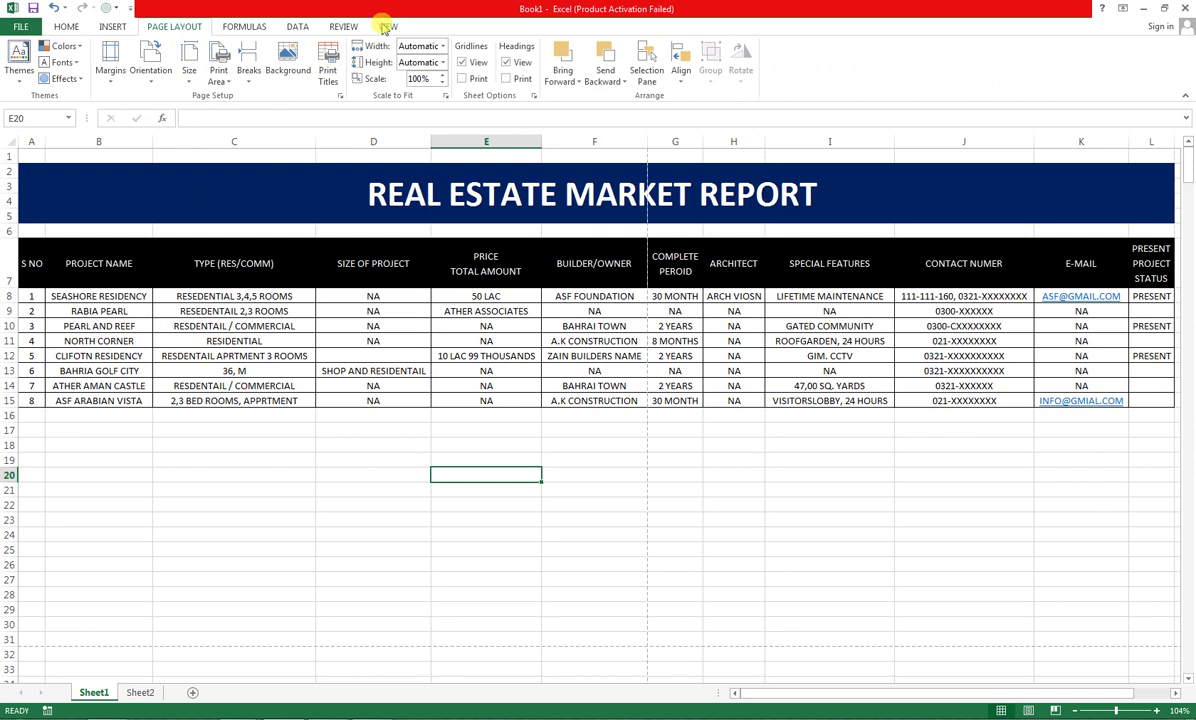
In Page Break Preview, drag the print area and break so Page 1 covers every column
left_click(388, 26)
left_click(60, 75)
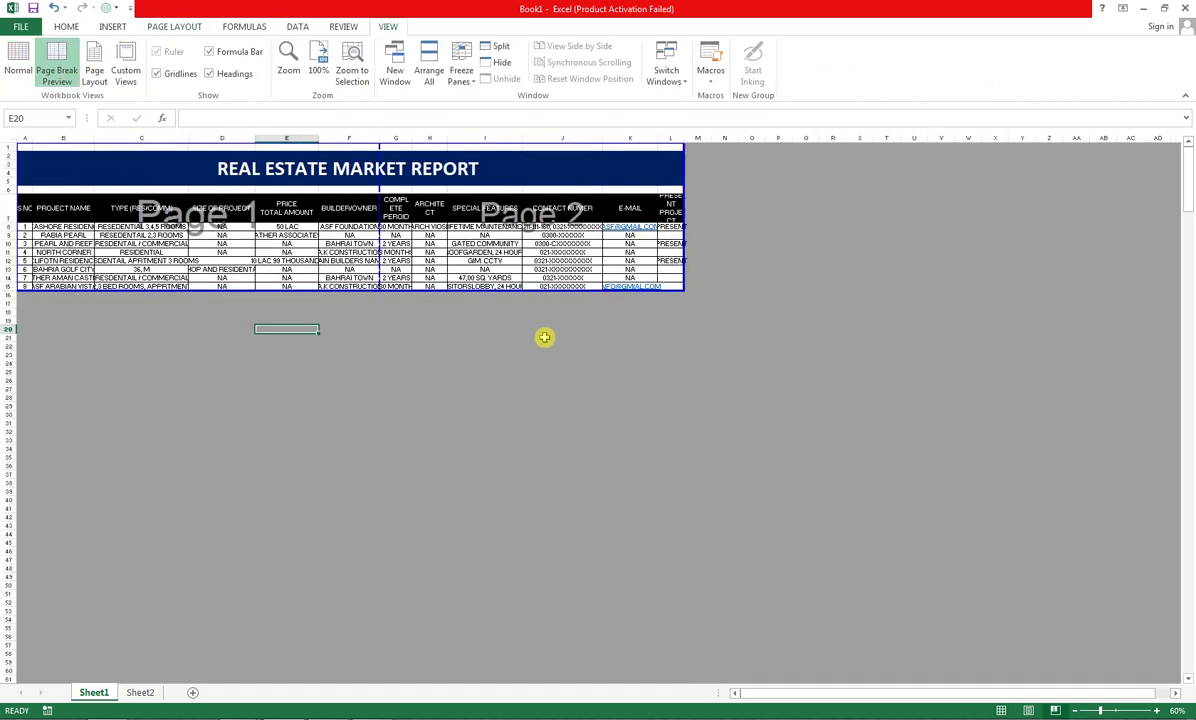
left_click_drag(672, 296, 981, 572)
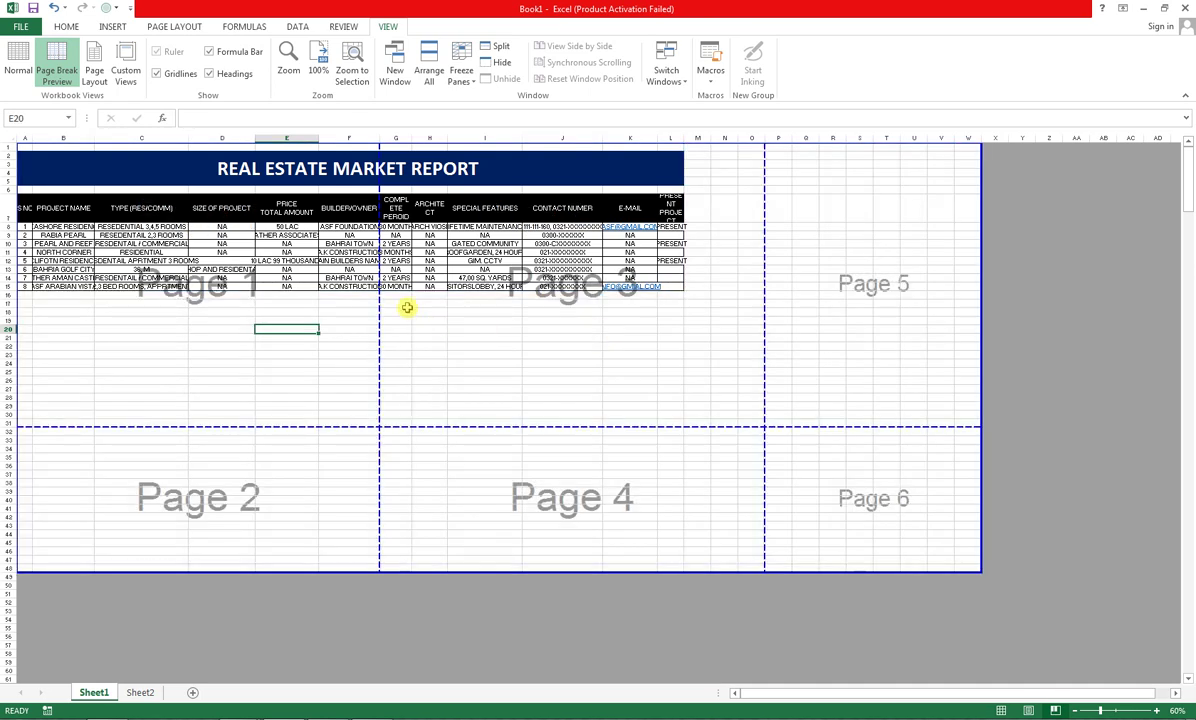
left_click_drag(381, 311, 703, 339)
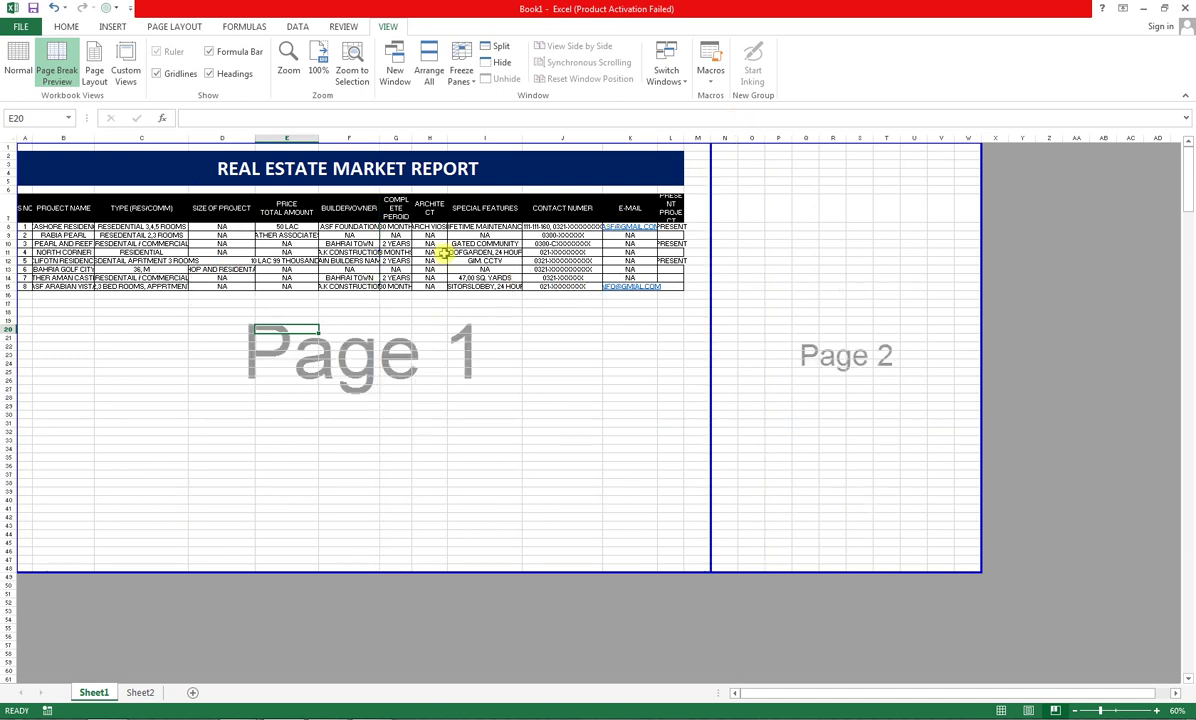
left_click(20, 26)
Check the one-page Landscape print preview, then switch to the YouTube channel page
left_click(24, 197)
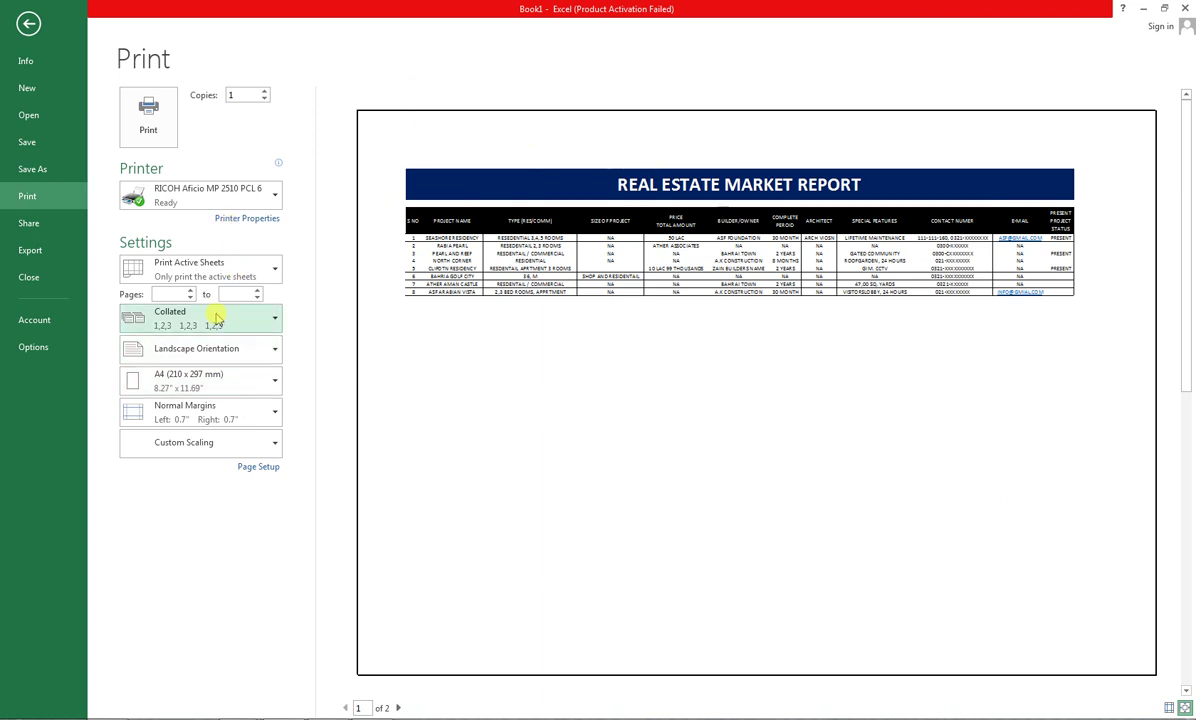
left_click(263, 363)
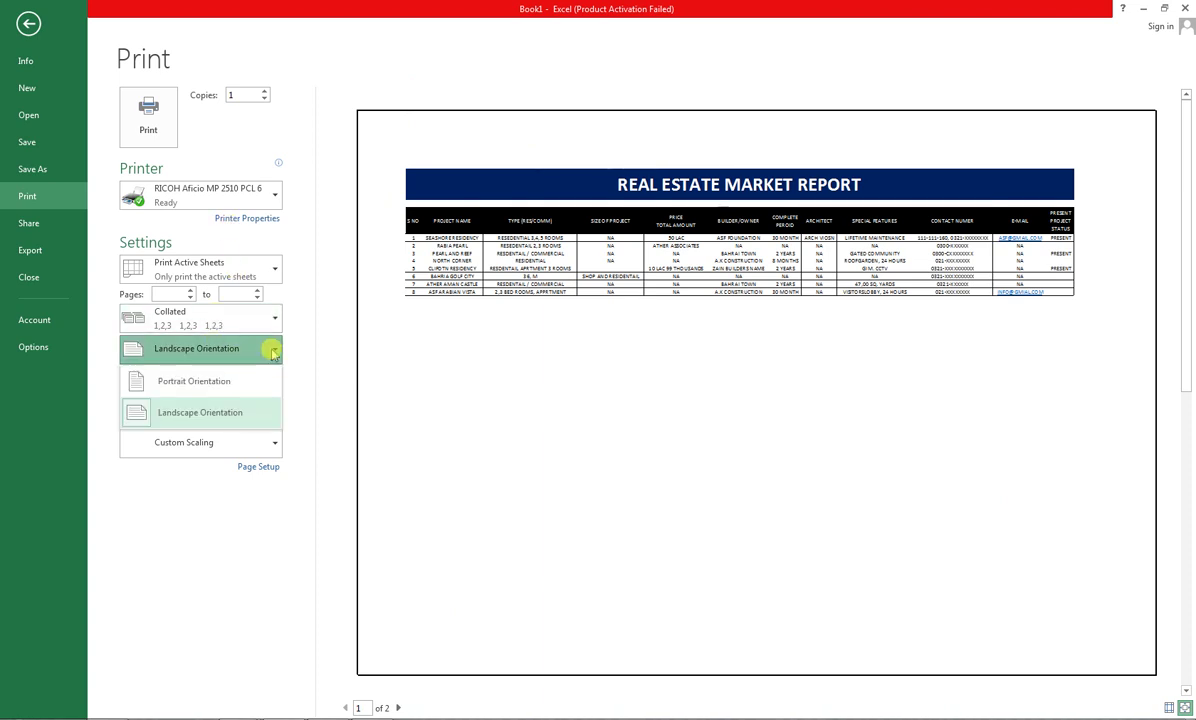
left_click(296, 350)
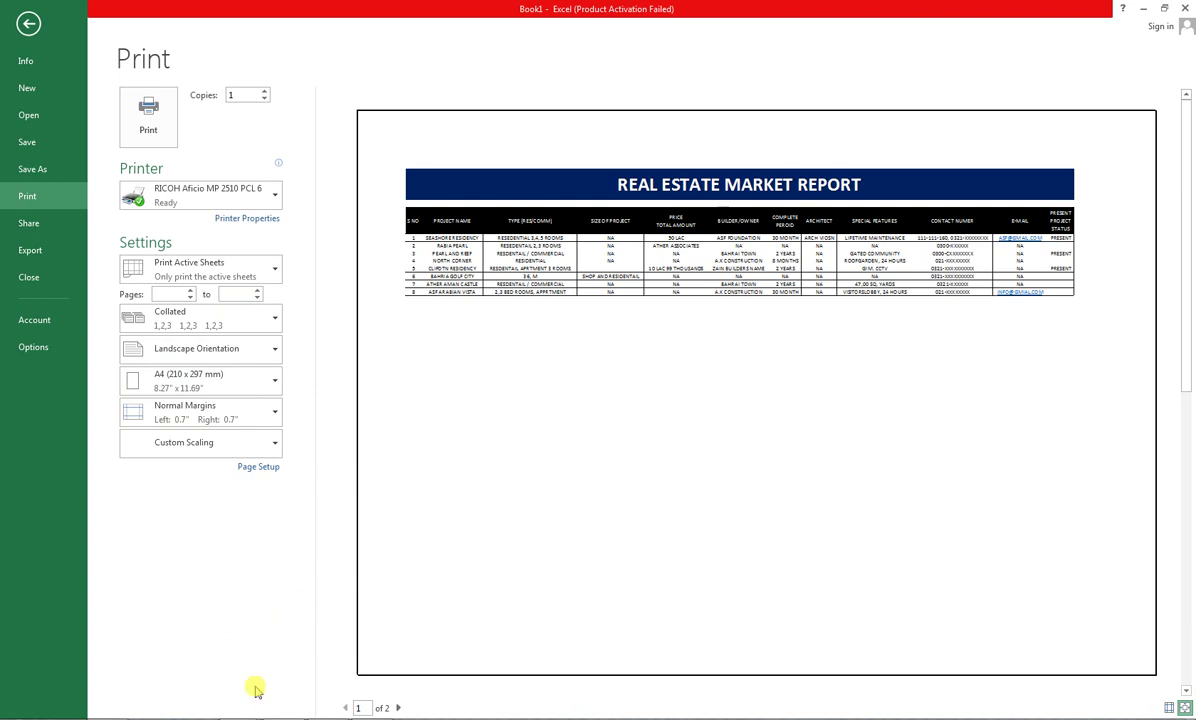
left_click(305, 562)
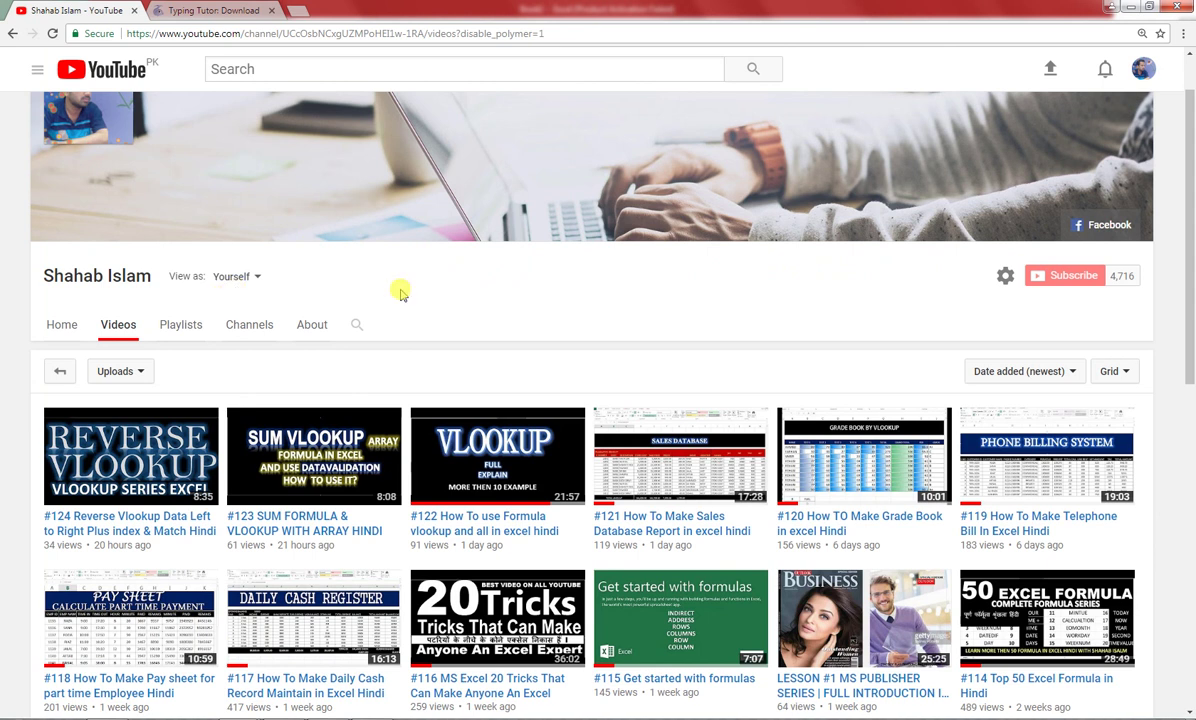
scroll(540, 520, "down", 2)
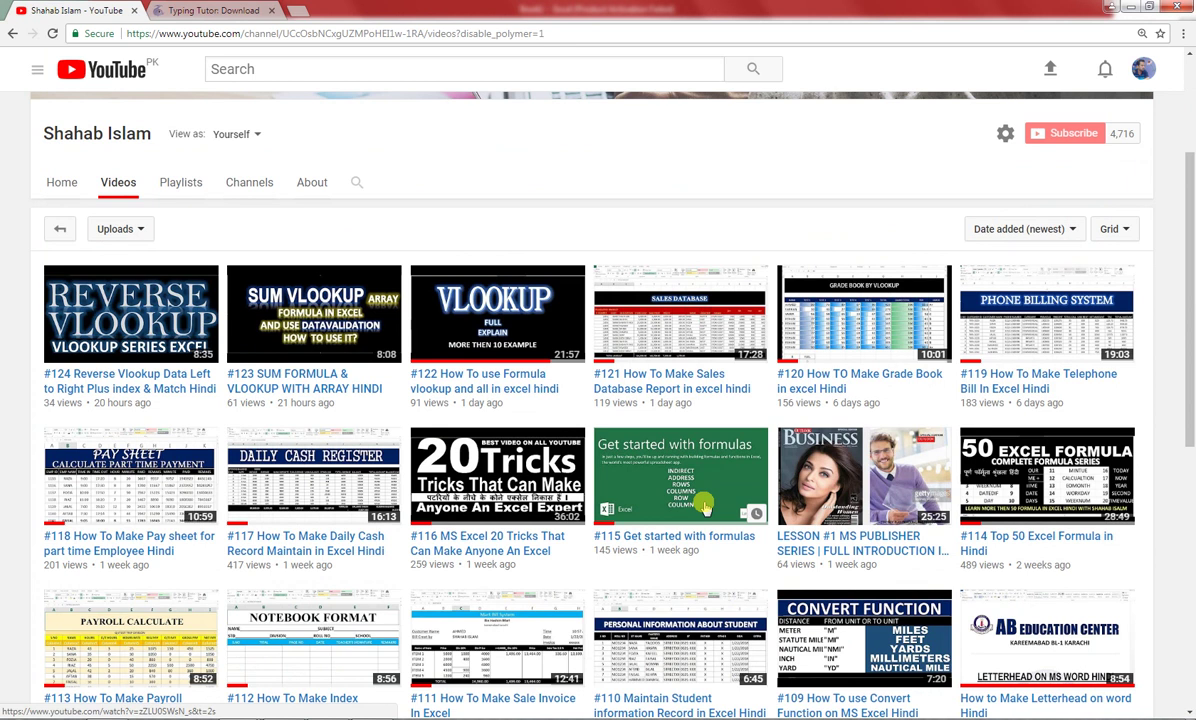
scroll(705, 508, "down", 3)
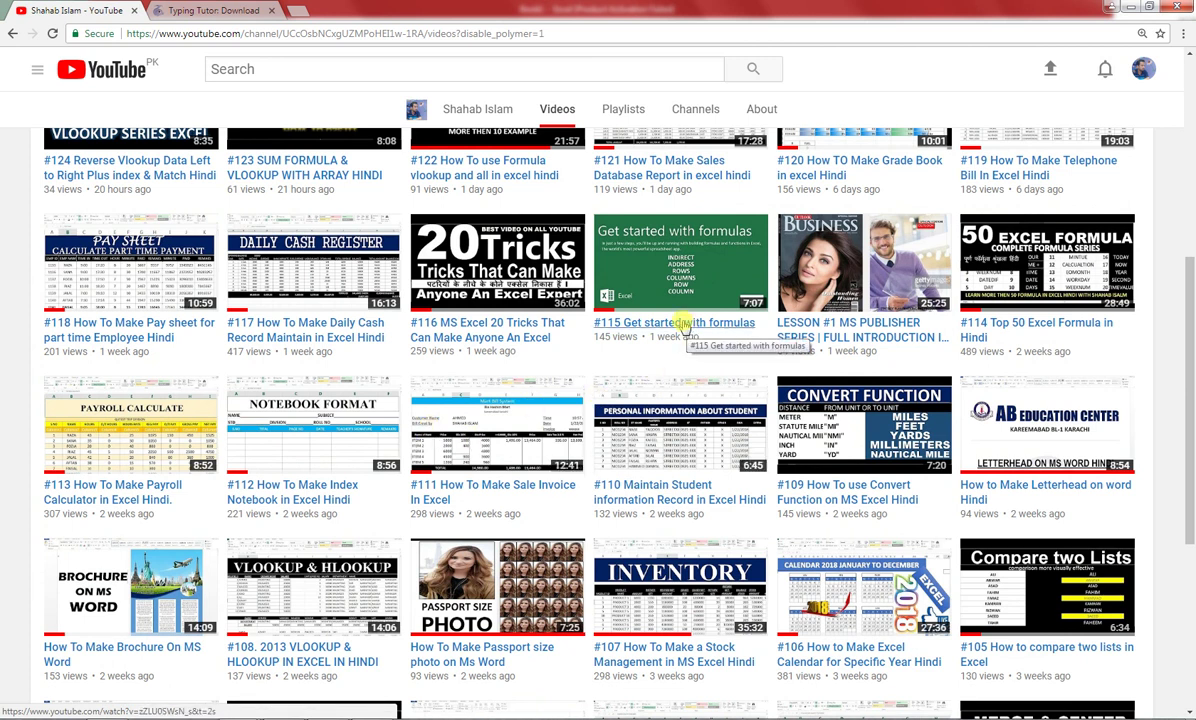
scroll(500, 235, "up", 3)
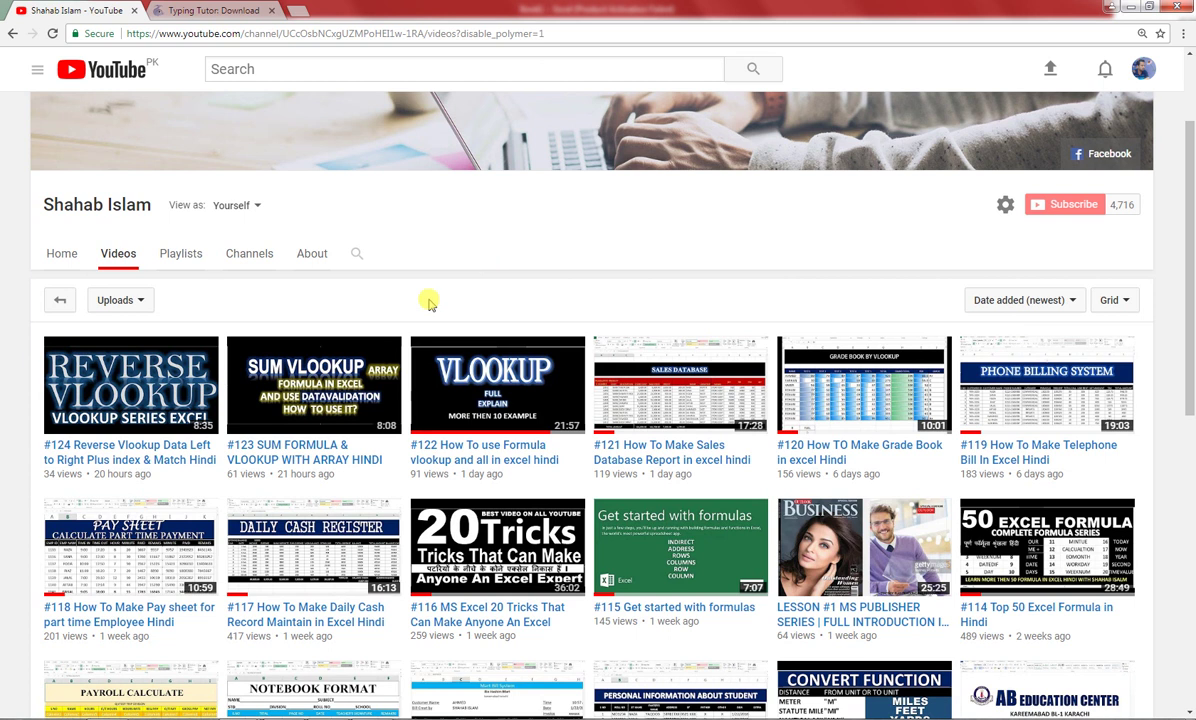
scroll(427, 301, "up", 1)
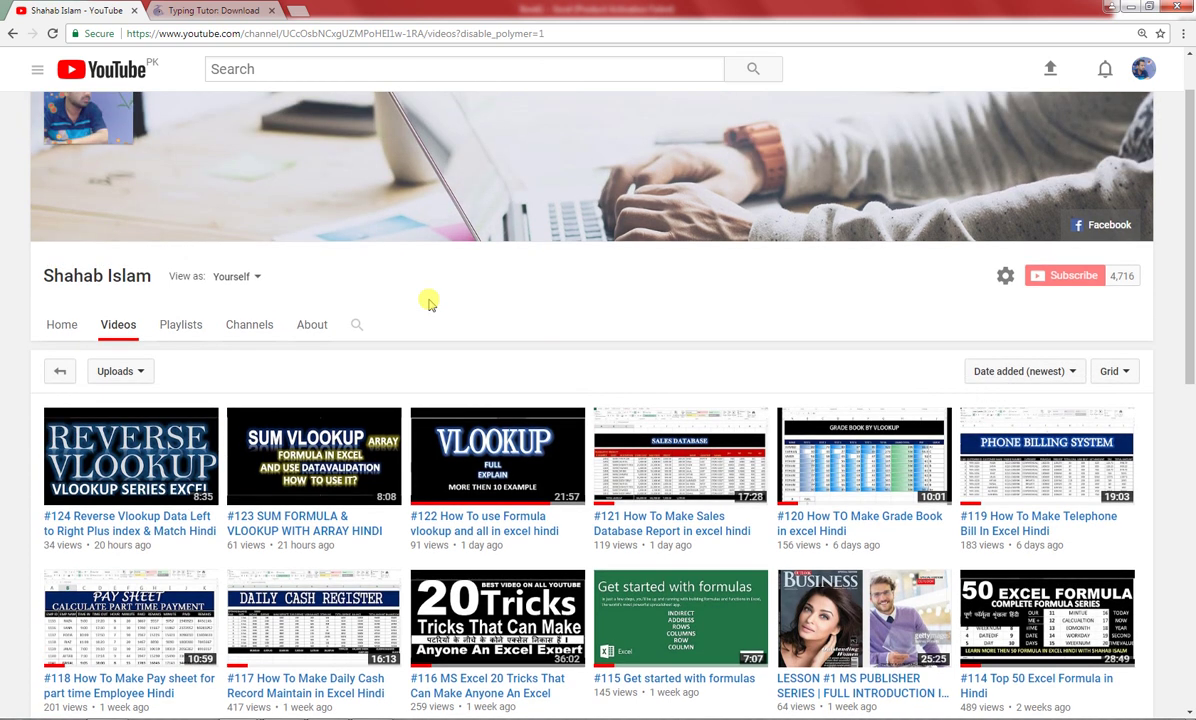